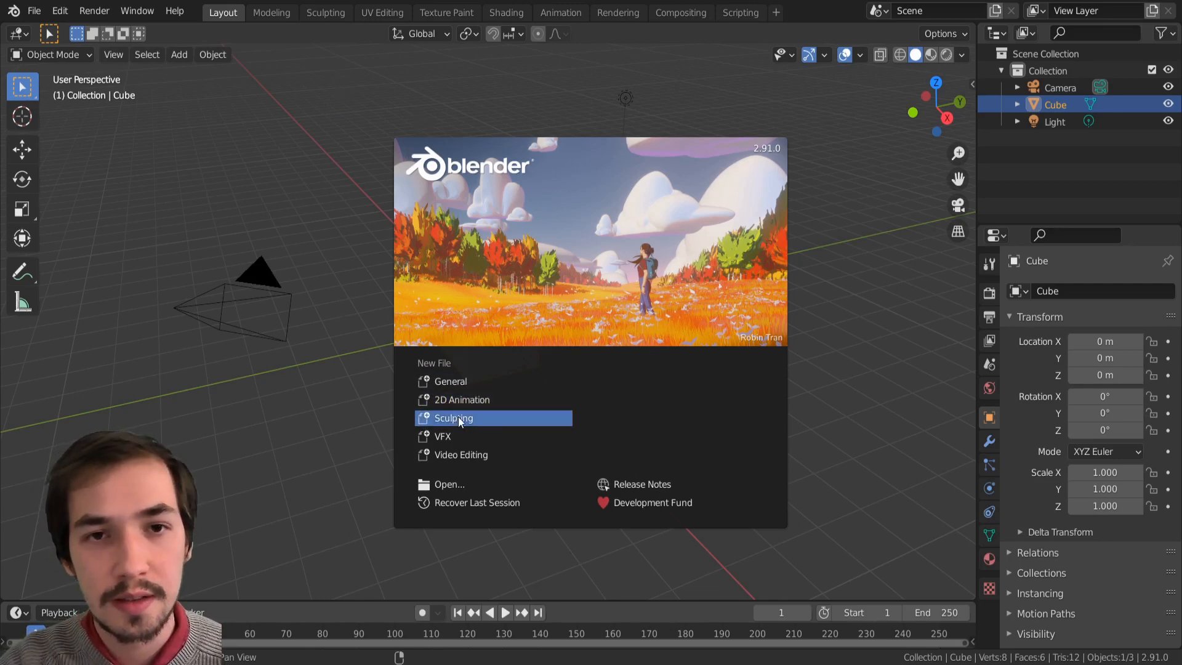
# Step: Dismiss the splash screen and switch to the Sculpting workspace with the default cube
pyautogui.click(26, 76)
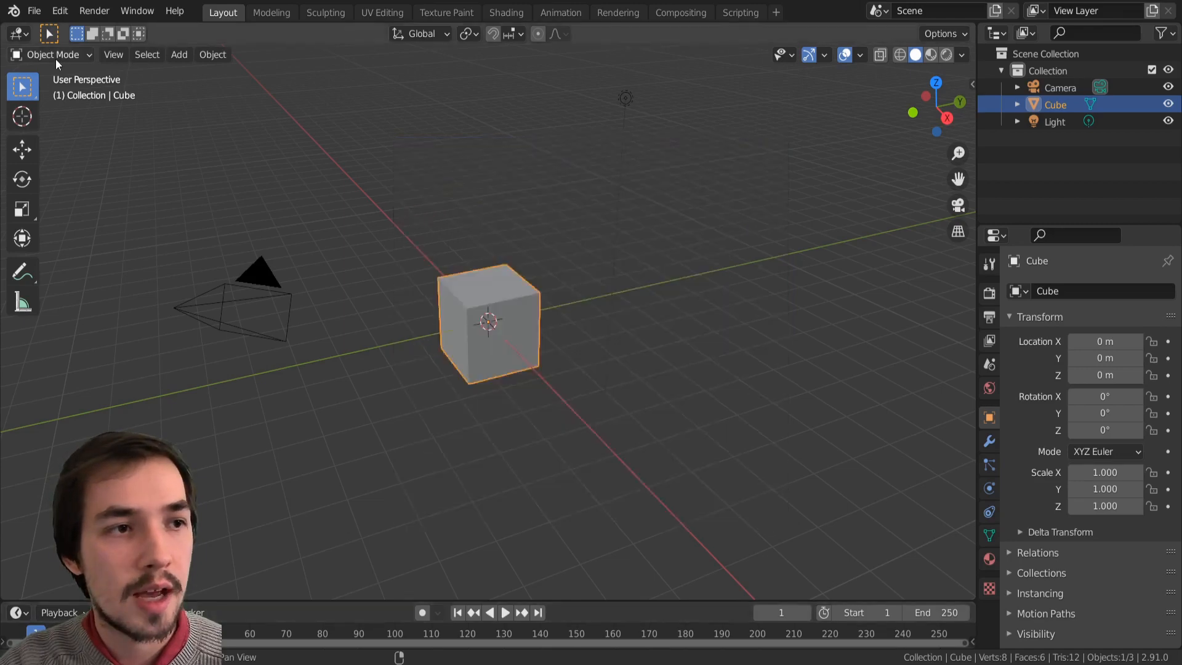
pyautogui.click(52, 54)
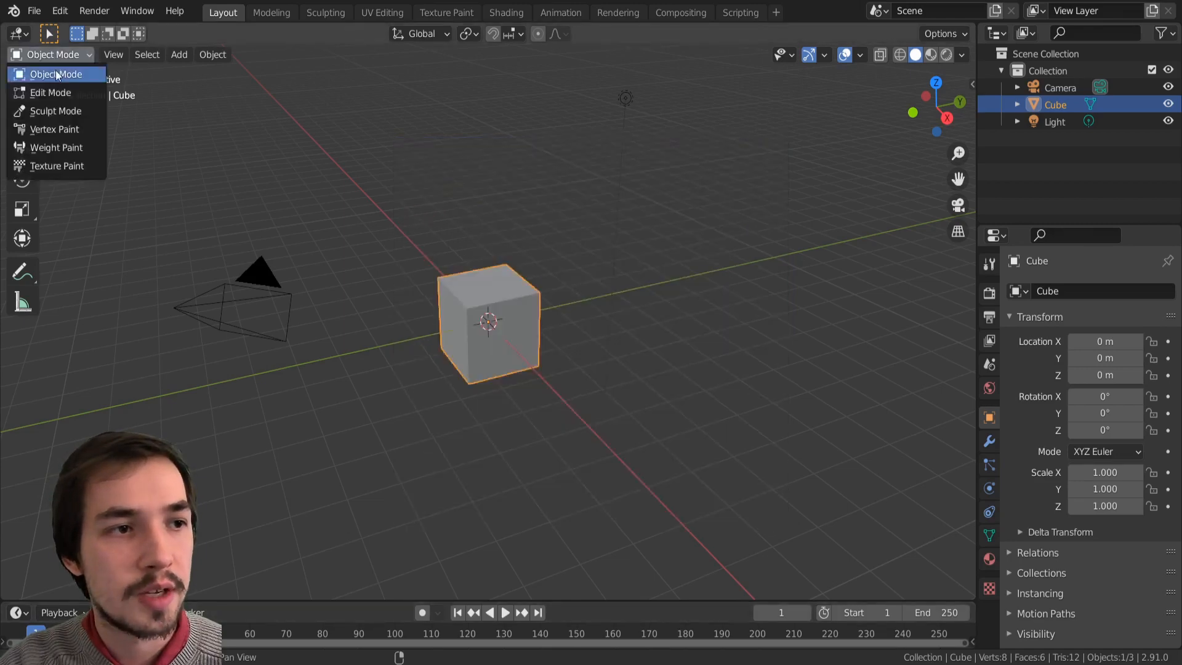
pyautogui.click(328, 13)
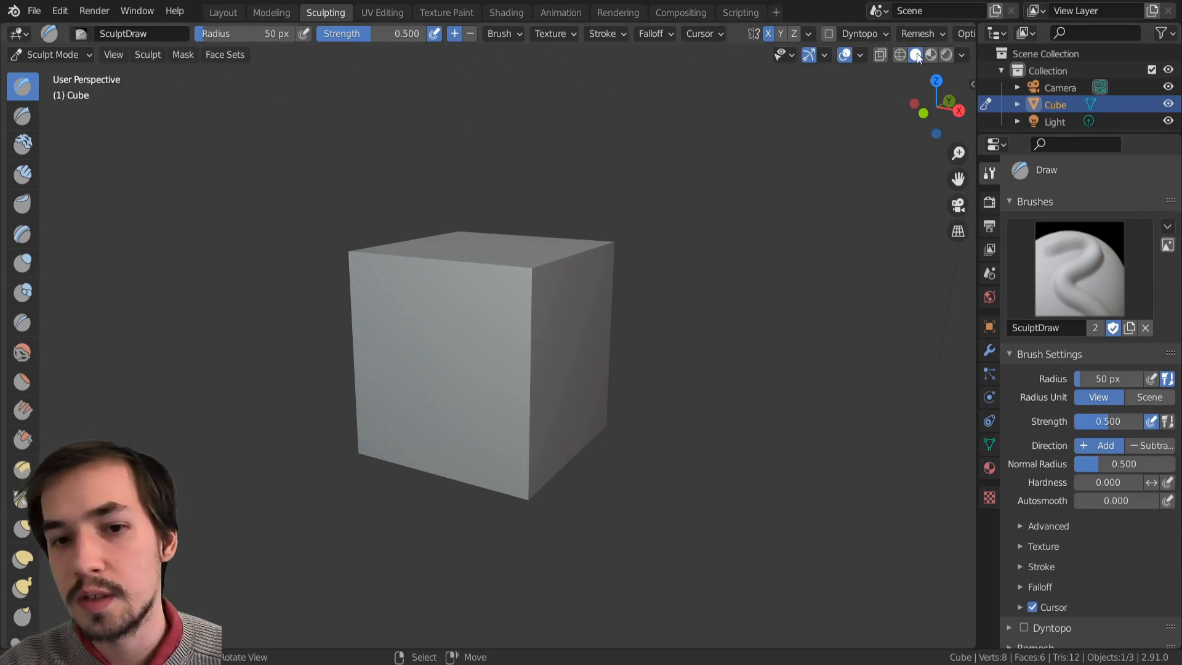
# Step: Try the tan matcap and then the white matcap with blue shading on the viewport lighting
pyautogui.click(961, 55)
pyautogui.click(960, 169)
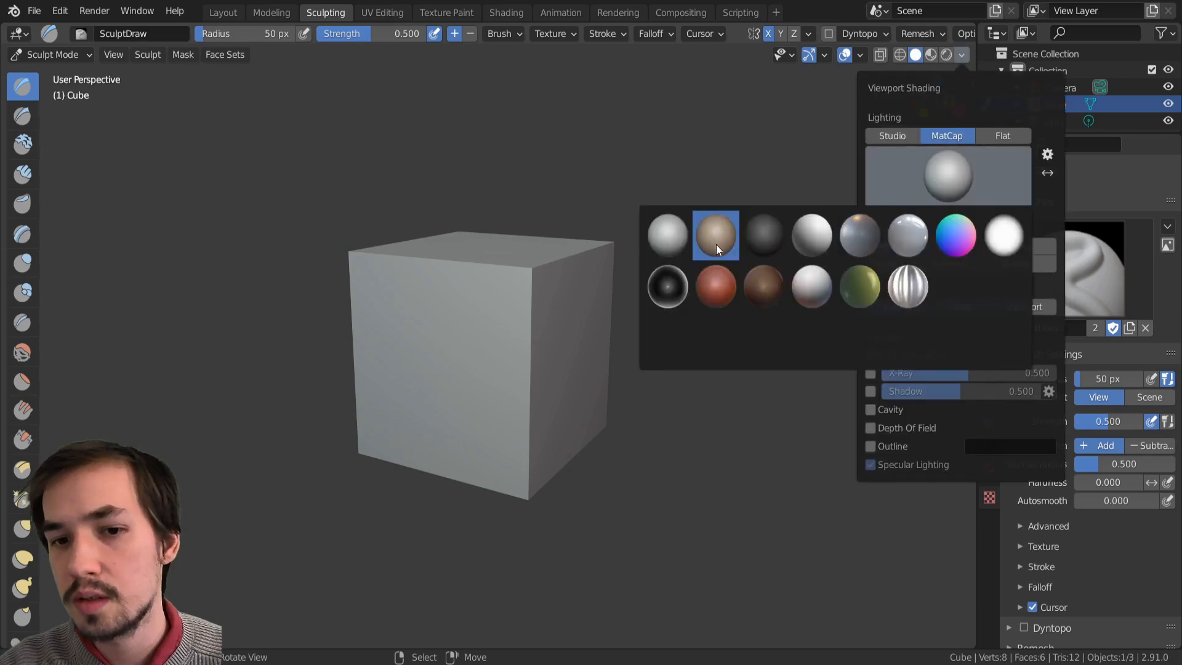
pyautogui.click(716, 235)
pyautogui.click(940, 172)
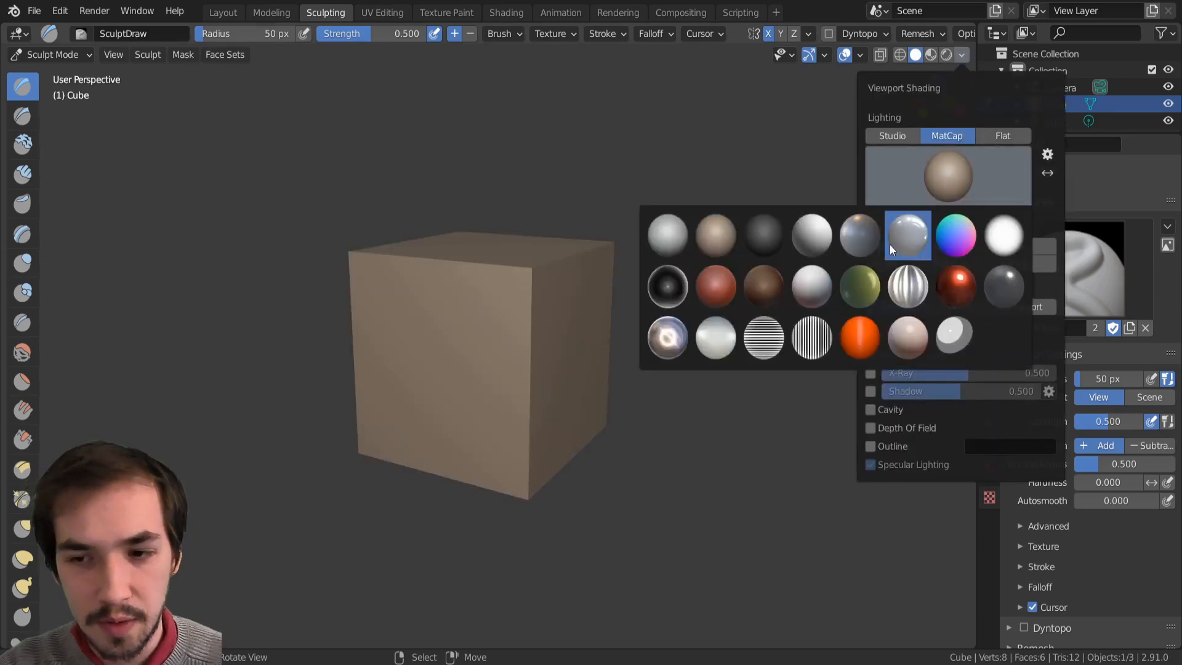
pyautogui.click(815, 292)
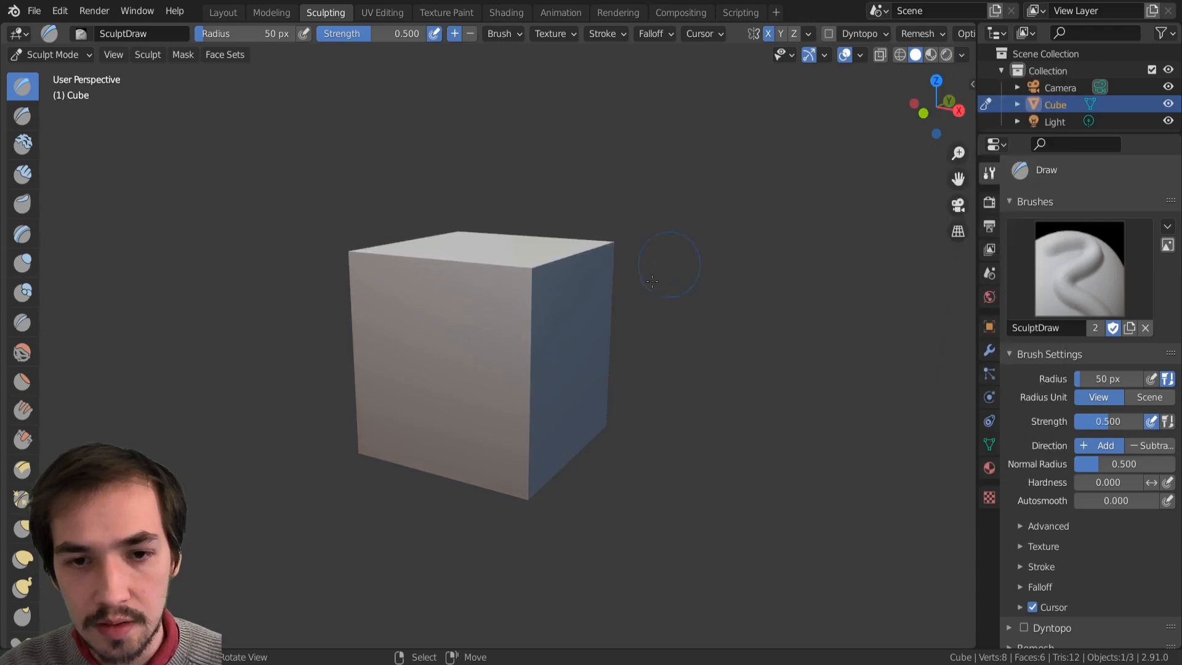
pyautogui.moveTo(656, 280)
pyautogui.mouseDown(button='middle')
pyautogui.moveTo(541, 320)
pyautogui.moveTo(635, 305)
pyautogui.mouseUp(button='middle')
# Step: Preview the green matcap, then set the viewport lighting to the first light grey matcap
pyautogui.click(963, 55)
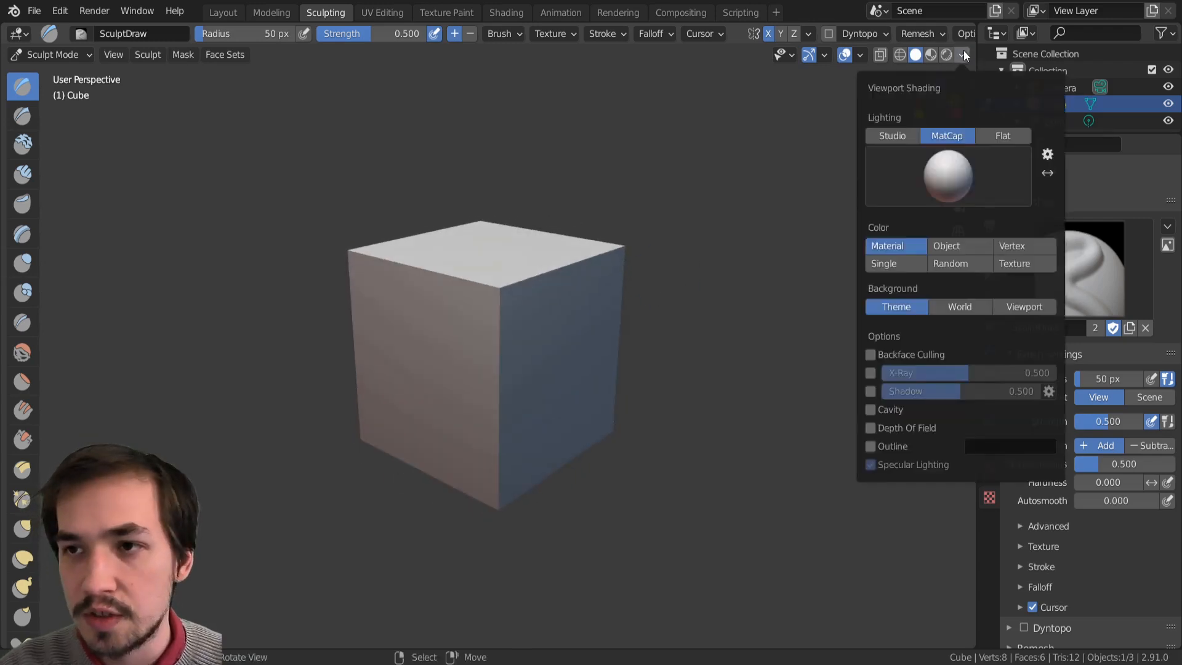
pyautogui.click(955, 190)
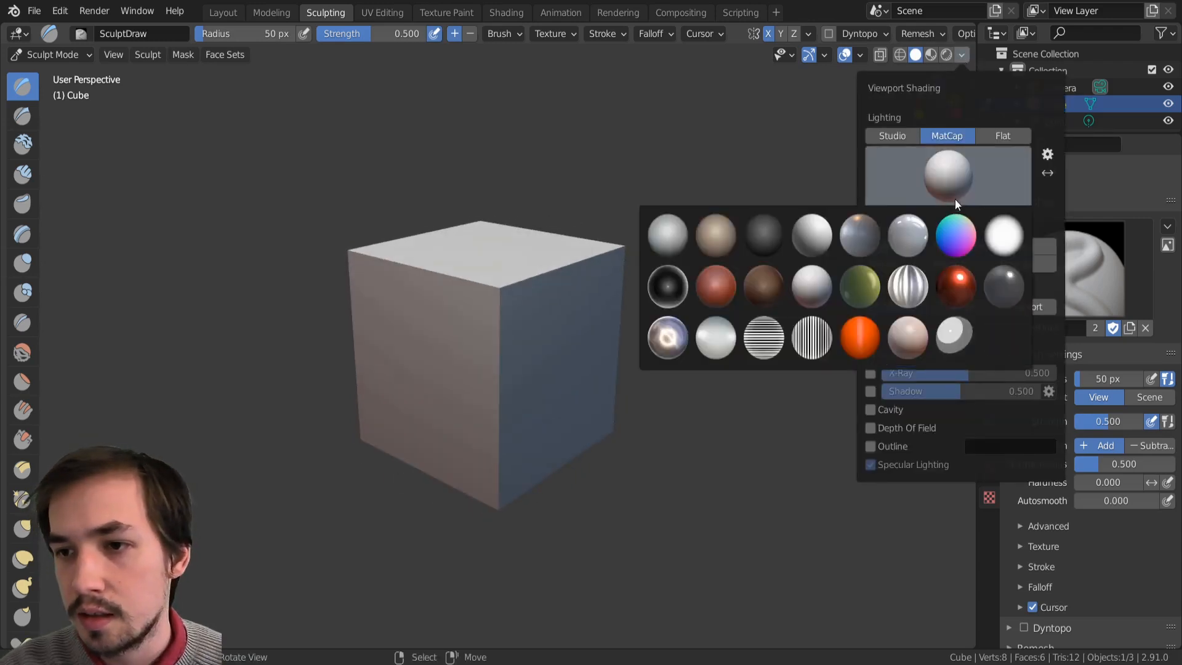
pyautogui.click(853, 285)
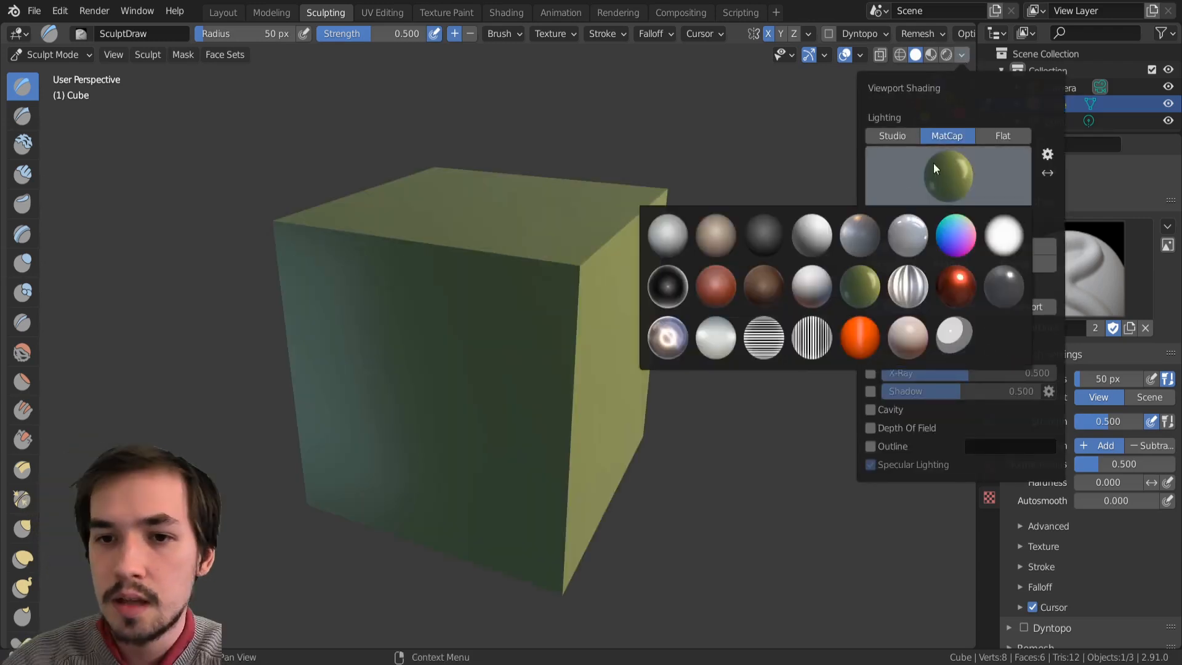
pyautogui.click(670, 236)
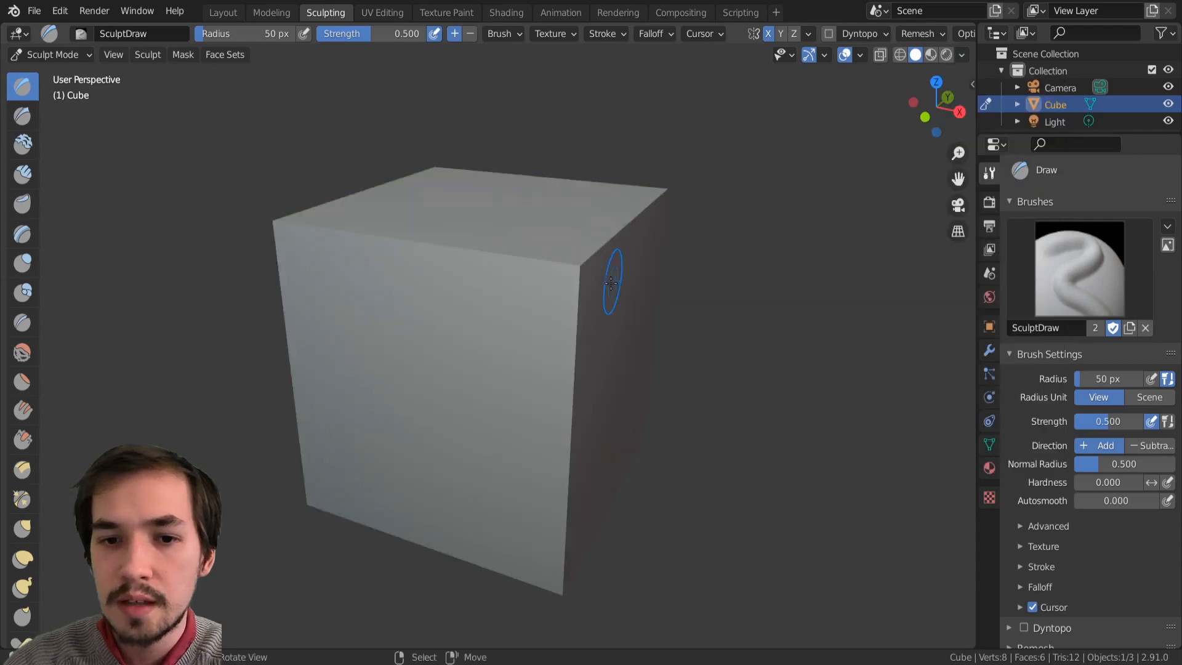
pyautogui.moveTo(639, 287)
pyautogui.mouseDown(button='middle')
pyautogui.moveTo(561, 301)
pyautogui.moveTo(622, 306)
pyautogui.mouseUp(button='middle')
pyautogui.scroll(-2, 624, 302)
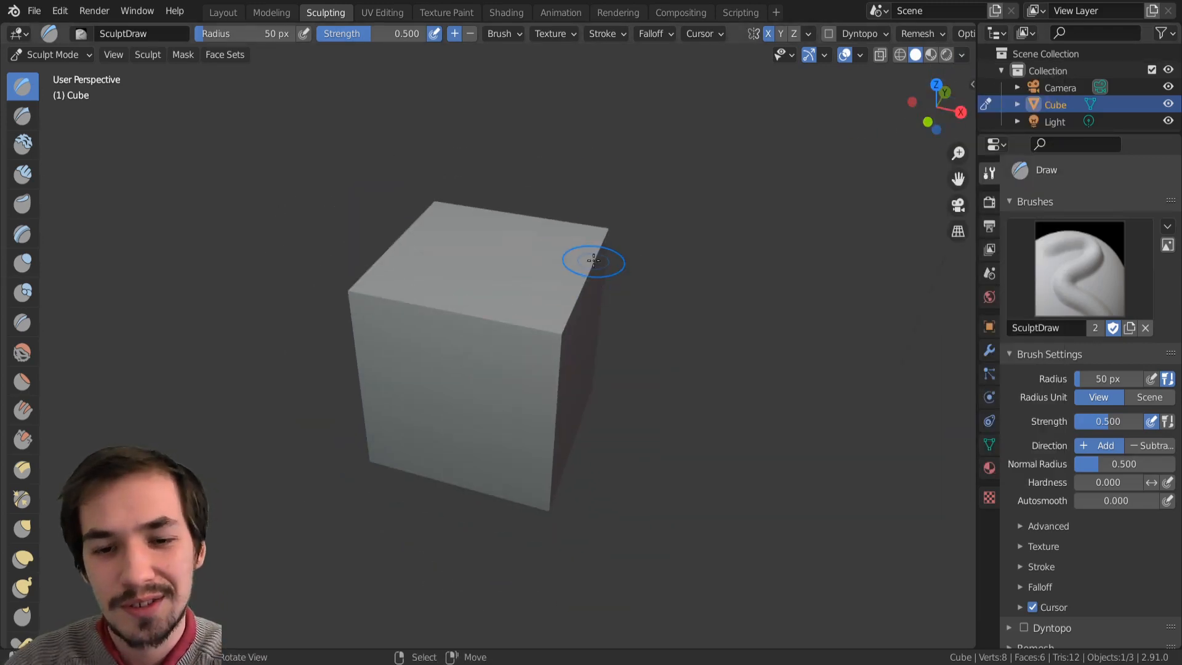
pyautogui.moveTo(594, 256); pyautogui.dragTo(227, 179, button='middle')
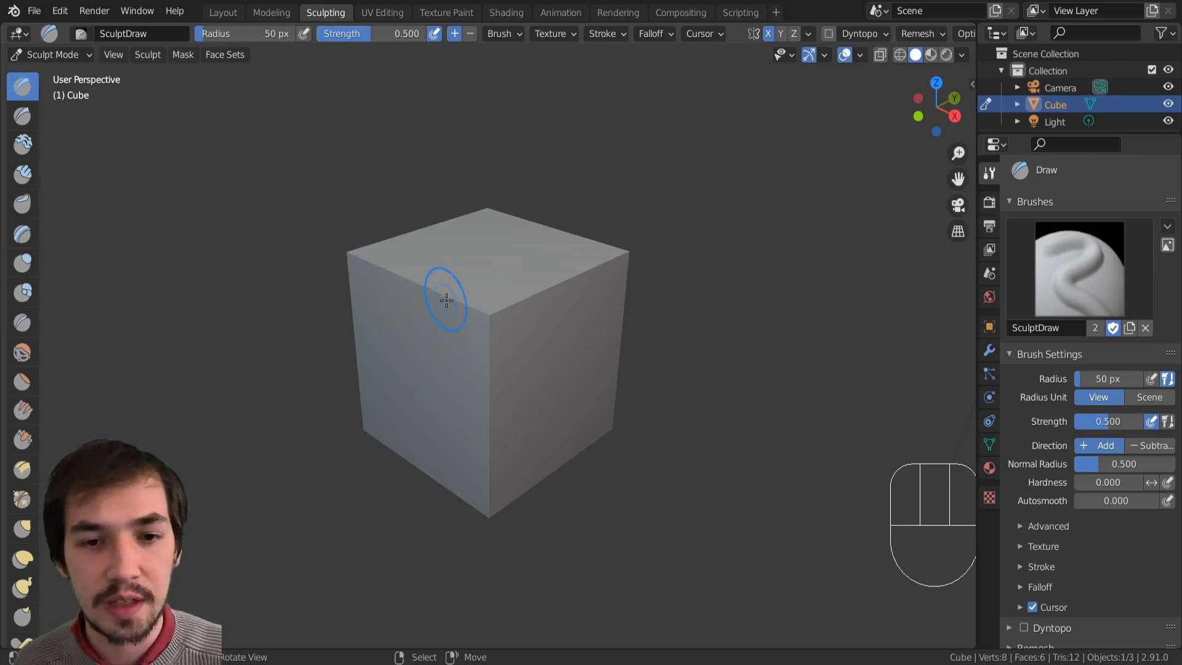
# Step: Sculpt a few strokes with the Draw brush across the upper edges of the low-poly cube
pyautogui.moveTo(446, 300)
pyautogui.mouseDown()
pyautogui.moveTo(443, 290)
pyautogui.moveTo(503, 303)
pyautogui.moveTo(482, 344)
pyautogui.mouseUp()
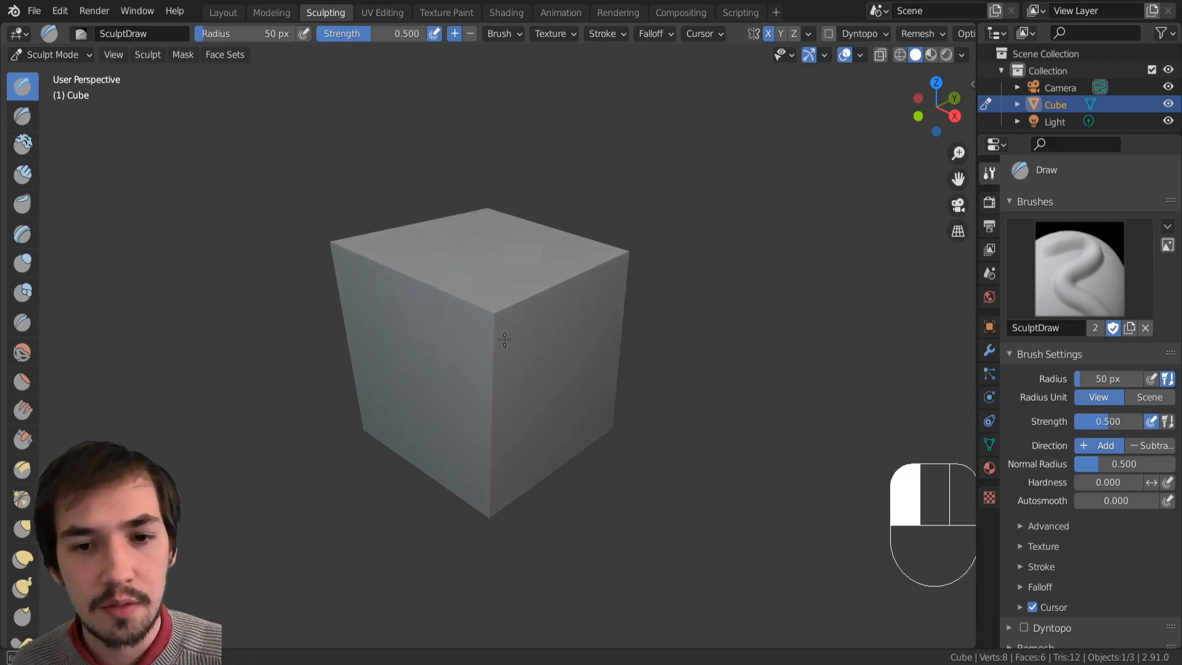
pyautogui.moveTo(632, 260)
pyautogui.mouseDown()
pyautogui.moveTo(477, 305)
pyautogui.moveTo(500, 322)
pyautogui.moveTo(550, 299)
pyautogui.mouseUp()
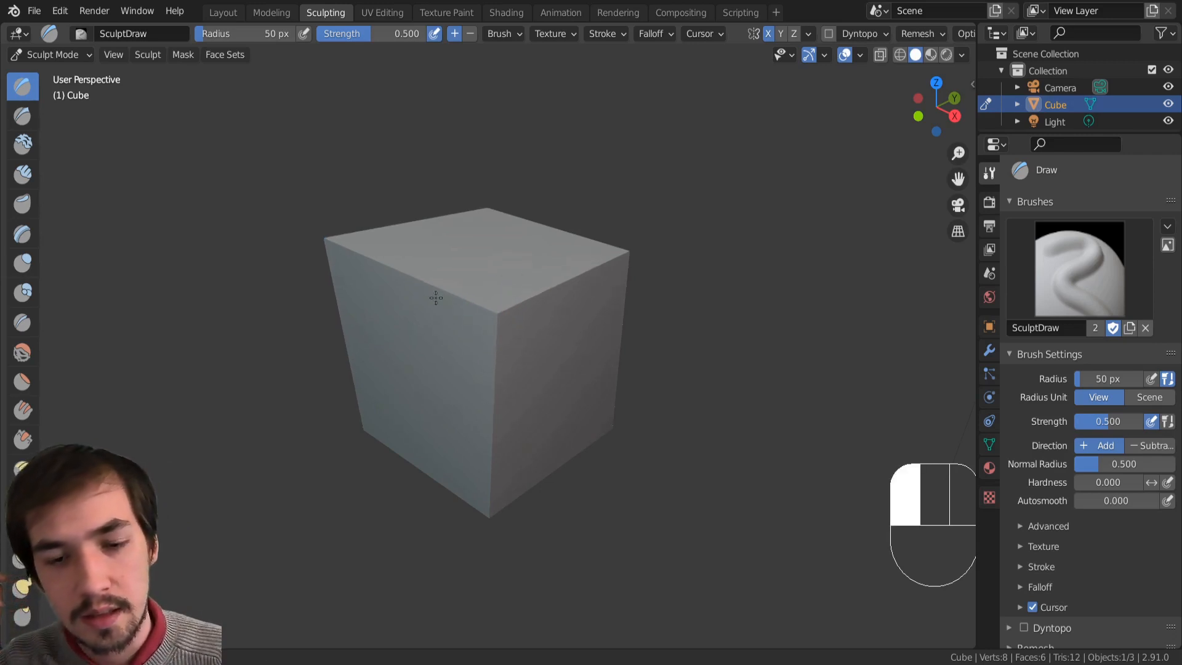
pyautogui.moveTo(436, 298); pyautogui.dragTo(492, 298)
pyautogui.moveTo(525, 258)
pyautogui.mouseDown(button='middle')
pyautogui.moveTo(470, 206)
pyautogui.moveTo(537, 243)
pyautogui.moveTo(489, 237)
pyautogui.mouseUp(button='middle')
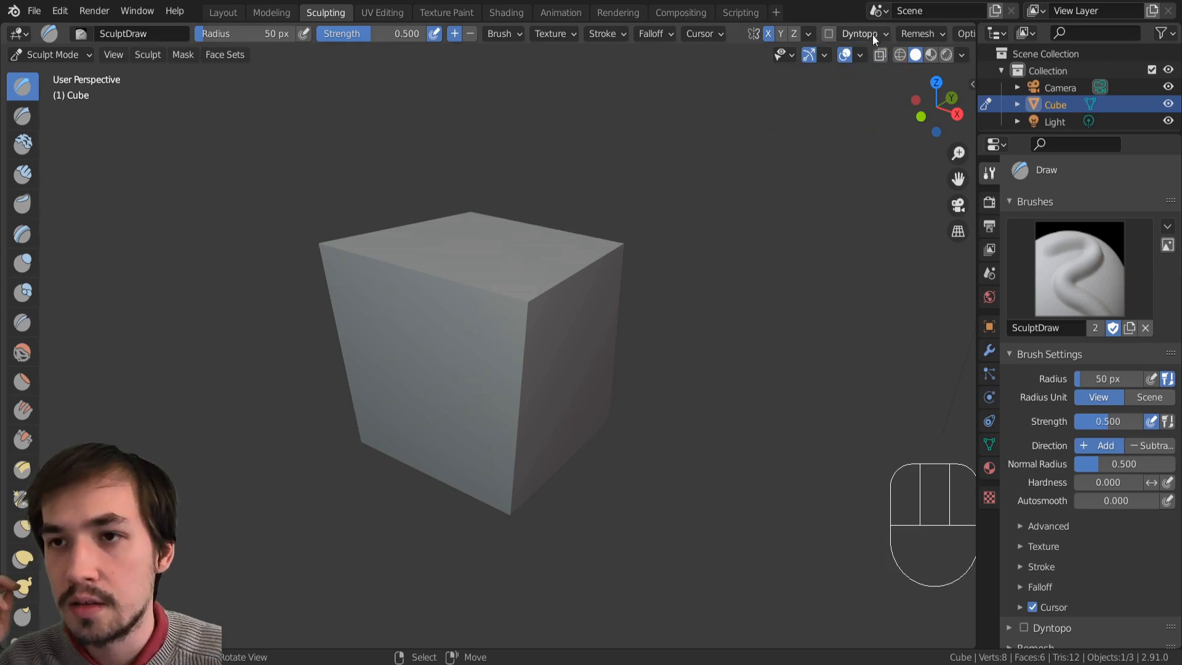
# Step: Enable Dyntopo, accepting the vertex data warning, and sculpt Draw strokes along the cube's upper front edges
pyautogui.click(828, 34)
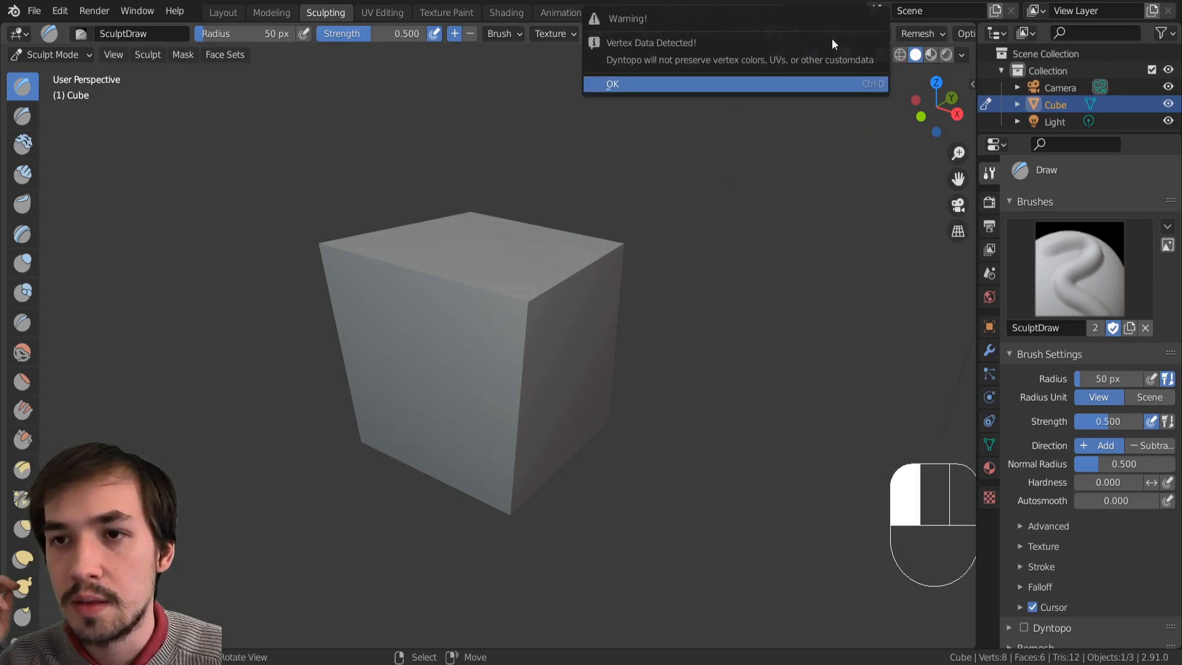
pyautogui.click(785, 88)
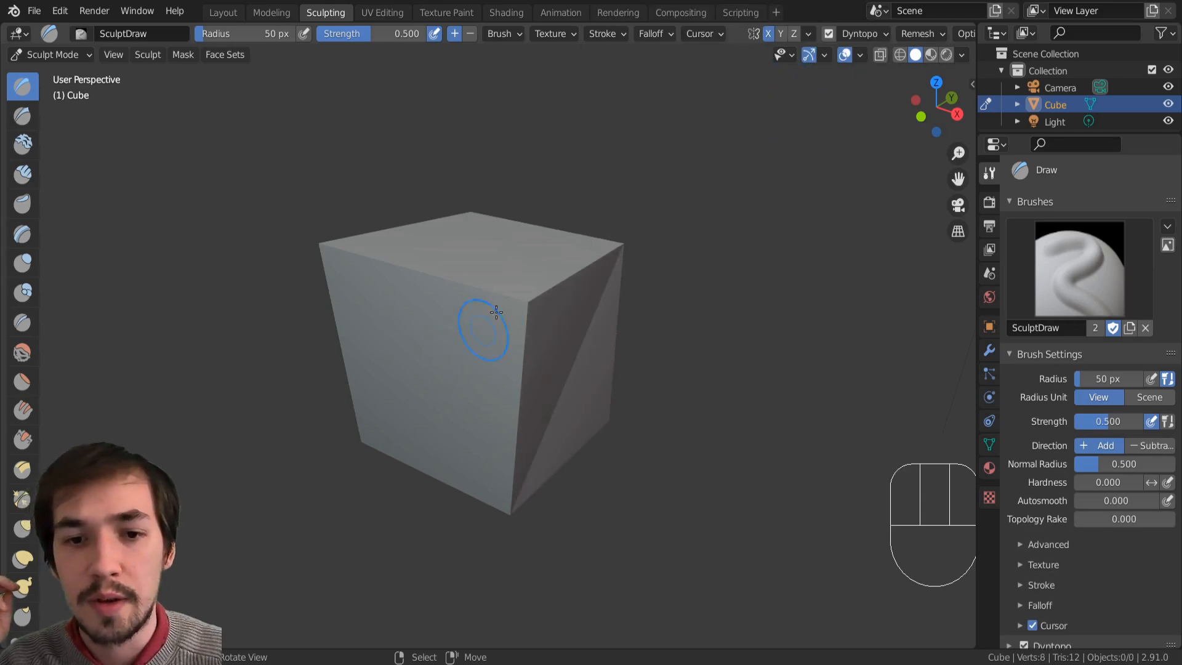
pyautogui.moveTo(496, 313); pyautogui.dragTo(552, 316, button='middle')
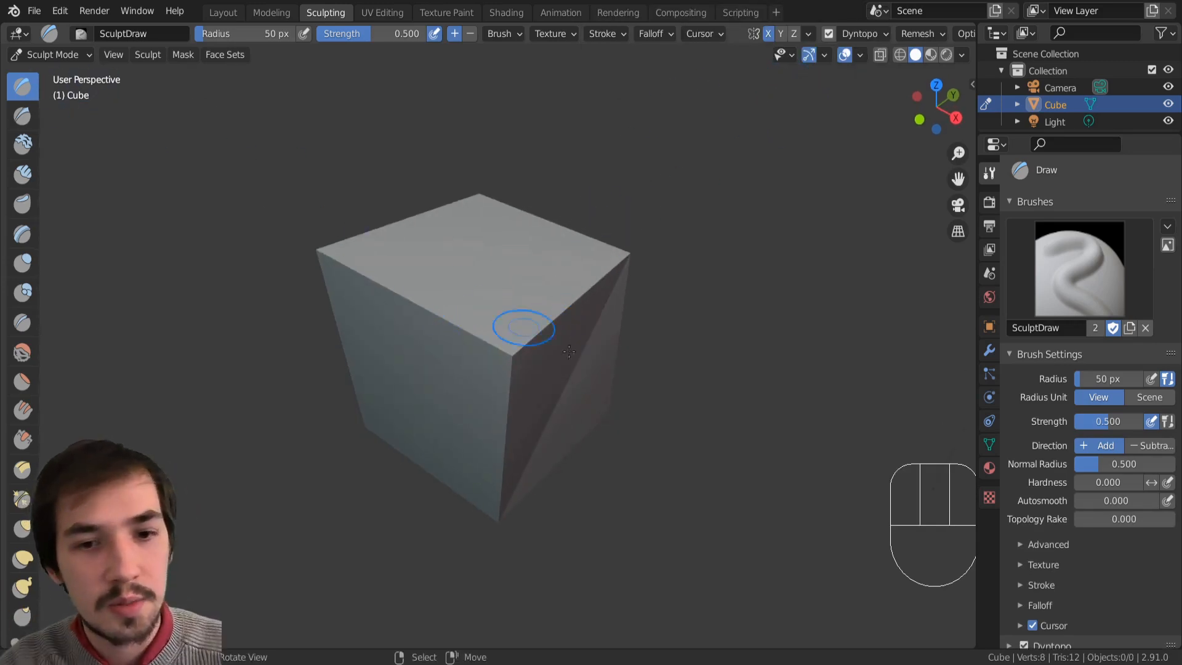
pyautogui.moveTo(499, 350)
pyautogui.mouseDown()
pyautogui.moveTo(504, 383)
pyautogui.moveTo(492, 365)
pyautogui.moveTo(462, 369)
pyautogui.moveTo(440, 335)
pyautogui.moveTo(474, 357)
pyautogui.moveTo(516, 348)
pyautogui.moveTo(424, 303)
pyautogui.mouseUp()
pyautogui.moveTo(422, 302)
pyautogui.mouseDown()
pyautogui.moveTo(514, 356)
pyautogui.moveTo(582, 296)
pyautogui.mouseUp()
pyautogui.moveTo(597, 326)
pyautogui.mouseDown(button='middle')
pyautogui.moveTo(531, 296)
pyautogui.moveTo(498, 255)
pyautogui.mouseUp(button='middle')
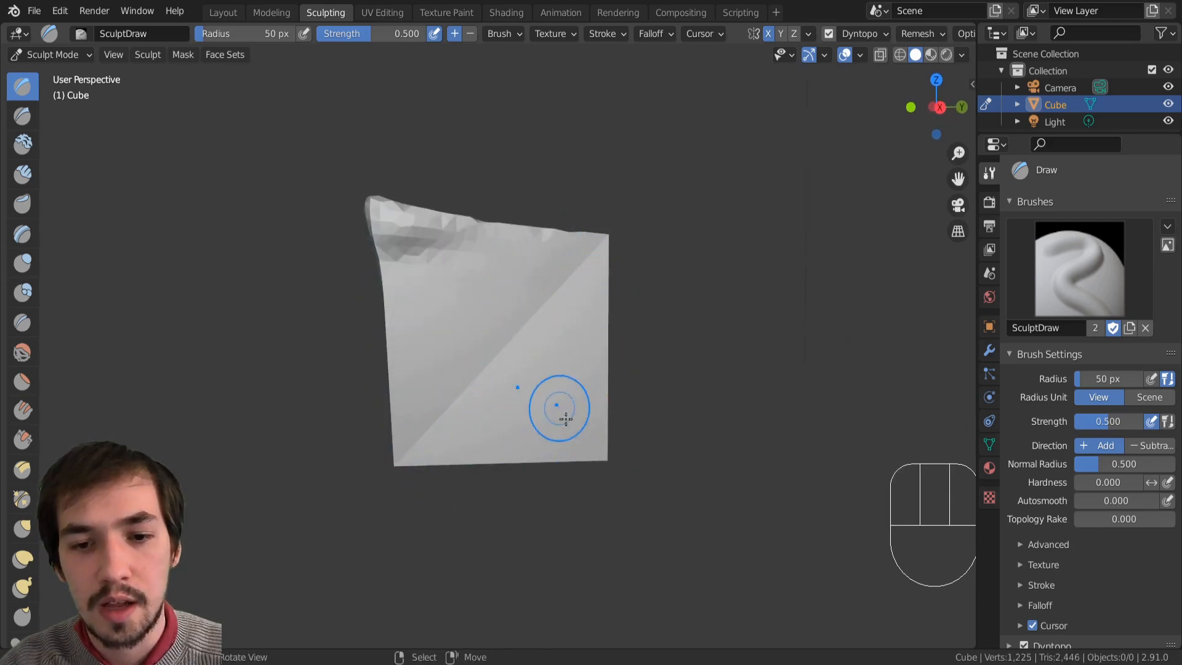
# Step: Turn on the wireframe overlay and sculpt a bump at the lower corner of the cube's facing side
pyautogui.click(861, 56)
pyautogui.click(760, 339)
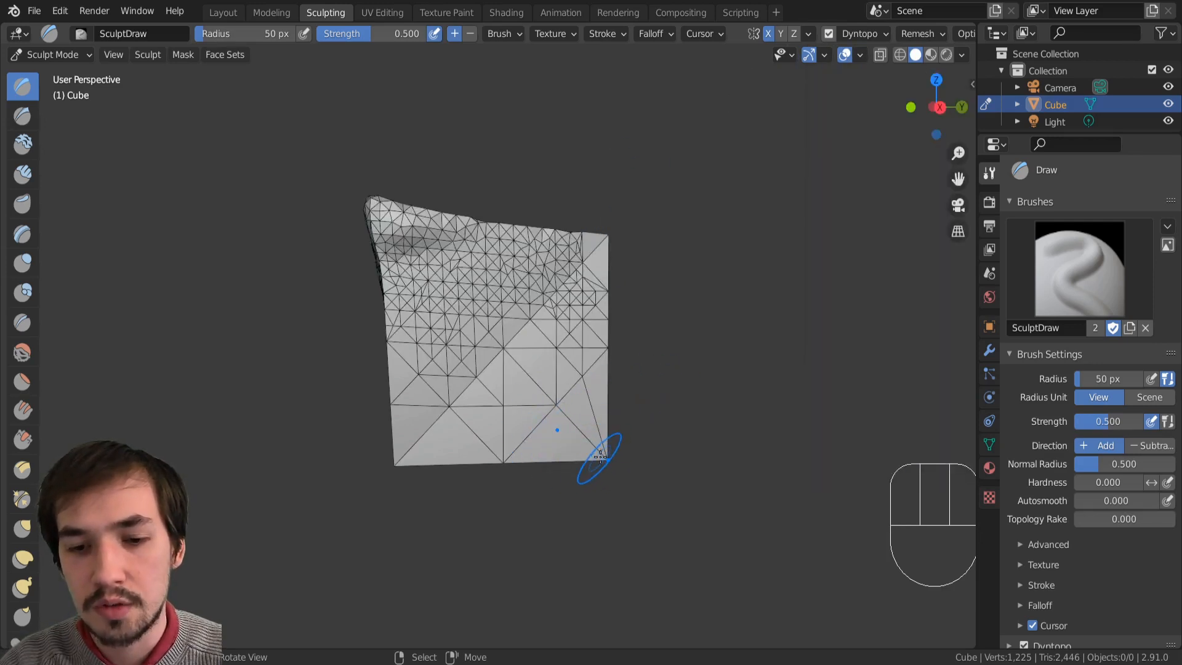
pyautogui.moveTo(601, 459)
pyautogui.mouseDown()
pyautogui.moveTo(573, 444)
pyautogui.moveTo(548, 450)
pyautogui.moveTo(598, 422)
pyautogui.mouseUp()
# Step: Sculpt Draw strokes on the cube's facing side at different zoom levels, producing mesh detail from coarse to very fine
pyautogui.click(865, 35)
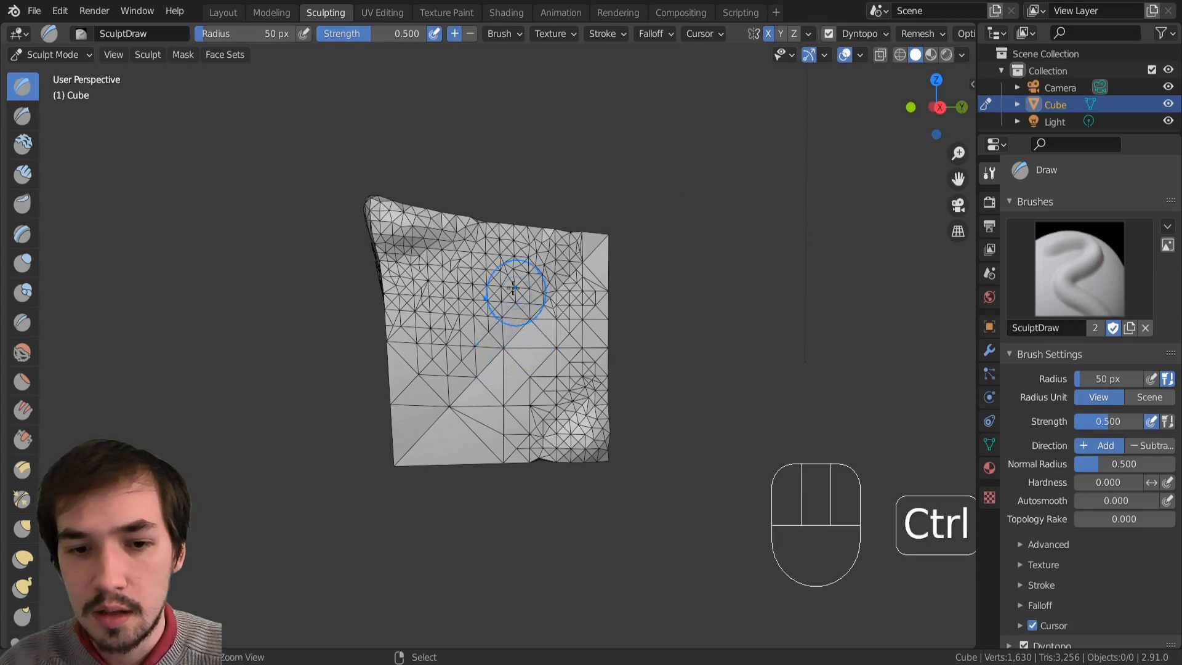
pyautogui.keyDown('ctrl'); pyautogui.moveTo(515, 290); pyautogui.dragTo(487, 354, button='middle'); pyautogui.keyUp('ctrl')
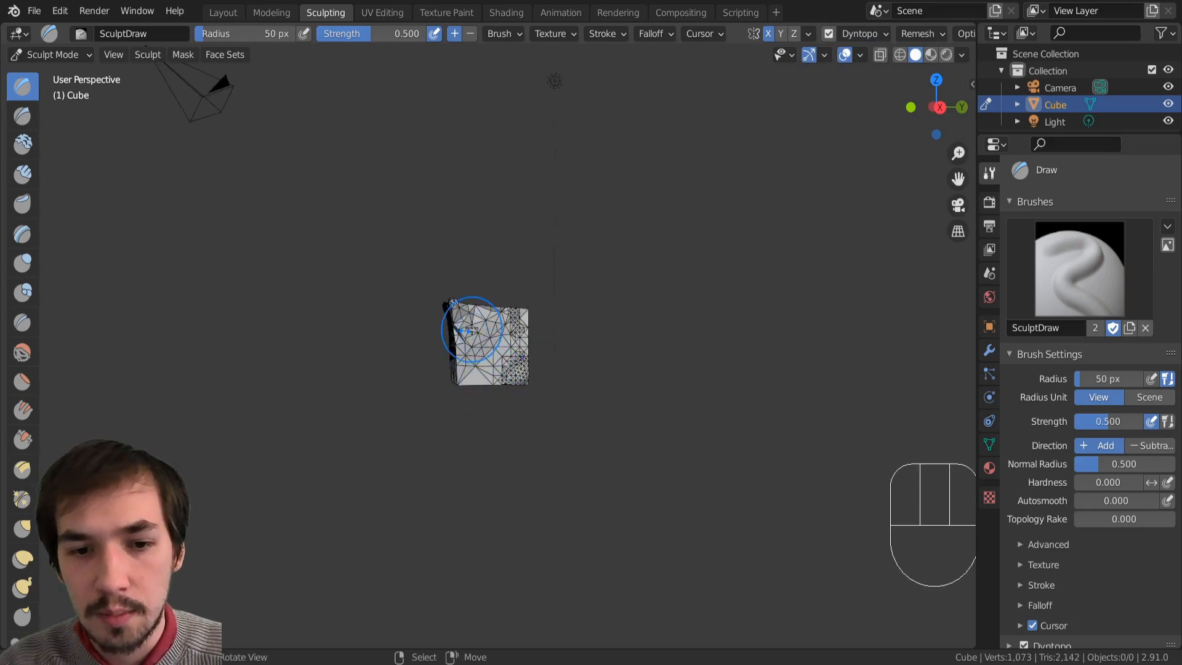
pyautogui.keyDown('ctrl'); pyautogui.moveTo(474, 277); pyautogui.dragTo(470, 337, button='middle'); pyautogui.keyUp('ctrl')
pyautogui.moveTo(470, 337); pyautogui.dragTo(434, 333)
pyautogui.keyDown('ctrl'); pyautogui.moveTo(468, 338); pyautogui.dragTo(453, 256, button='middle'); pyautogui.keyUp('ctrl')
pyautogui.moveTo(440, 333)
pyautogui.mouseDown()
pyautogui.moveTo(498, 326)
pyautogui.moveTo(478, 369)
pyautogui.mouseUp()
pyautogui.keyDown('ctrl'); pyautogui.moveTo(477, 370); pyautogui.dragTo(474, 308, button='middle'); pyautogui.keyUp('ctrl')
pyautogui.moveTo(459, 345)
pyautogui.mouseDown()
pyautogui.moveTo(468, 382)
pyautogui.moveTo(511, 345)
pyautogui.mouseUp()
pyautogui.keyDown('ctrl'); pyautogui.moveTo(514, 360); pyautogui.dragTo(502, 335, button='middle'); pyautogui.keyUp('ctrl')
pyautogui.moveTo(502, 335); pyautogui.dragTo(529, 290)
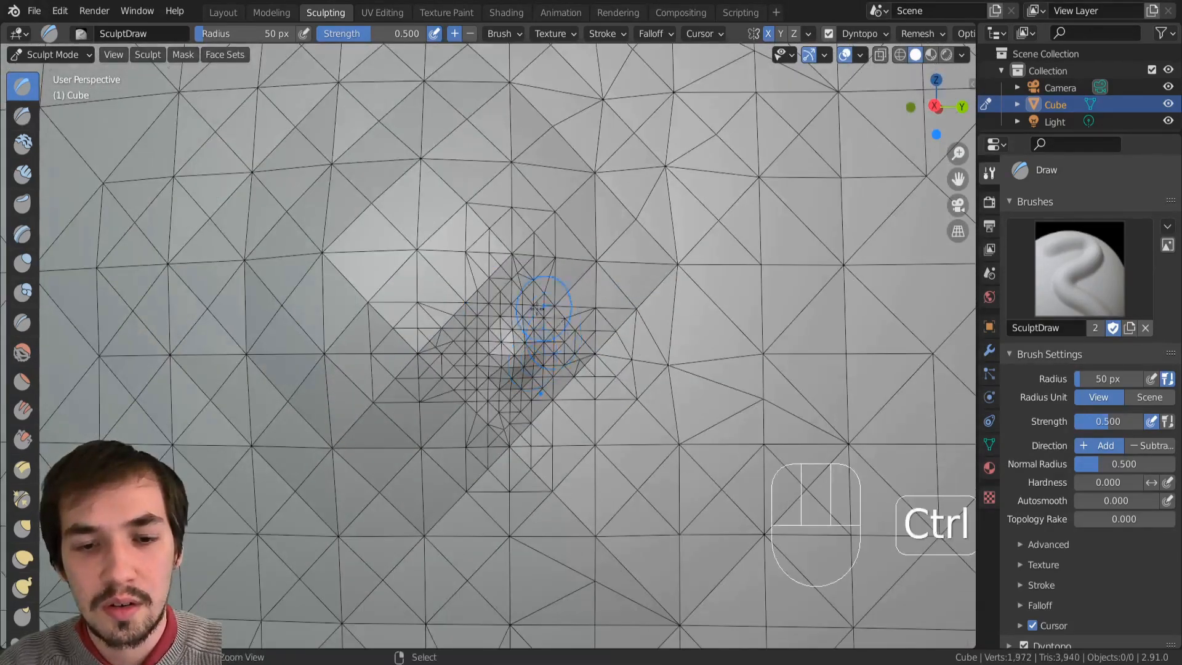
pyautogui.moveTo(542, 278)
pyautogui.keyDown('ctrl'); pyautogui.mouseDown(button='middle')
pyautogui.moveTo(557, 377)
pyautogui.moveTo(623, 369)
pyautogui.moveTo(575, 382)
pyautogui.moveTo(554, 315)
pyautogui.moveTo(586, 333)
pyautogui.mouseUp(button='middle'); pyautogui.keyUp('ctrl')
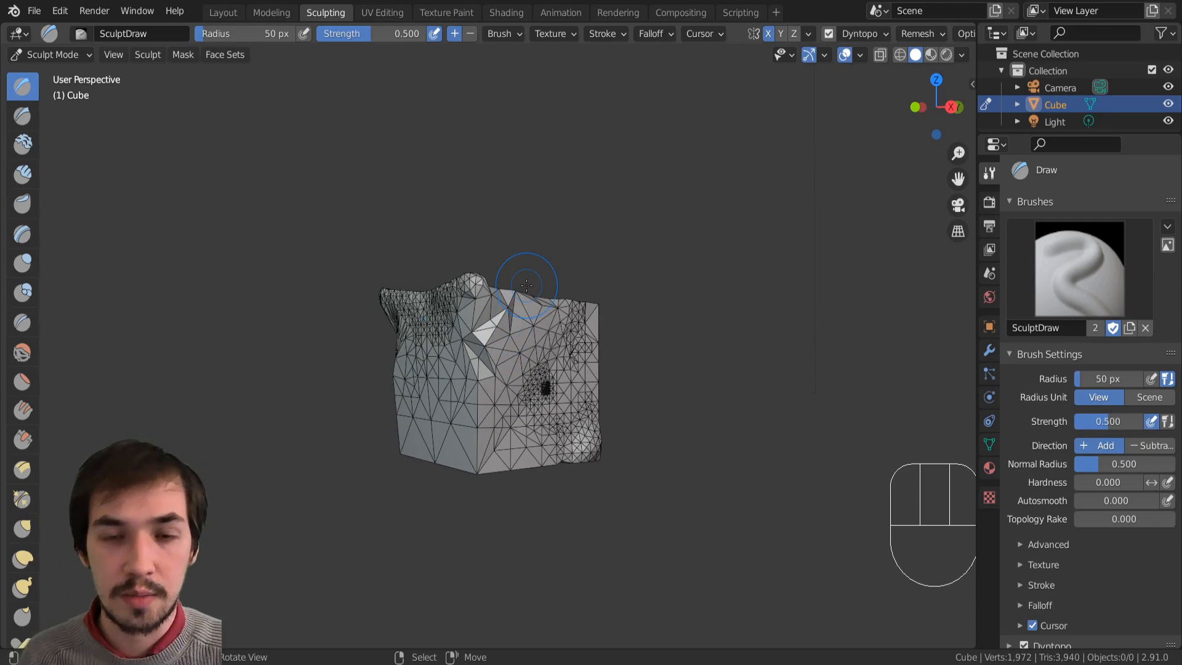
pyautogui.moveTo(538, 389)
pyautogui.mouseDown(button='middle')
pyautogui.moveTo(529, 354)
pyautogui.moveTo(483, 409)
pyautogui.mouseUp(button='middle')
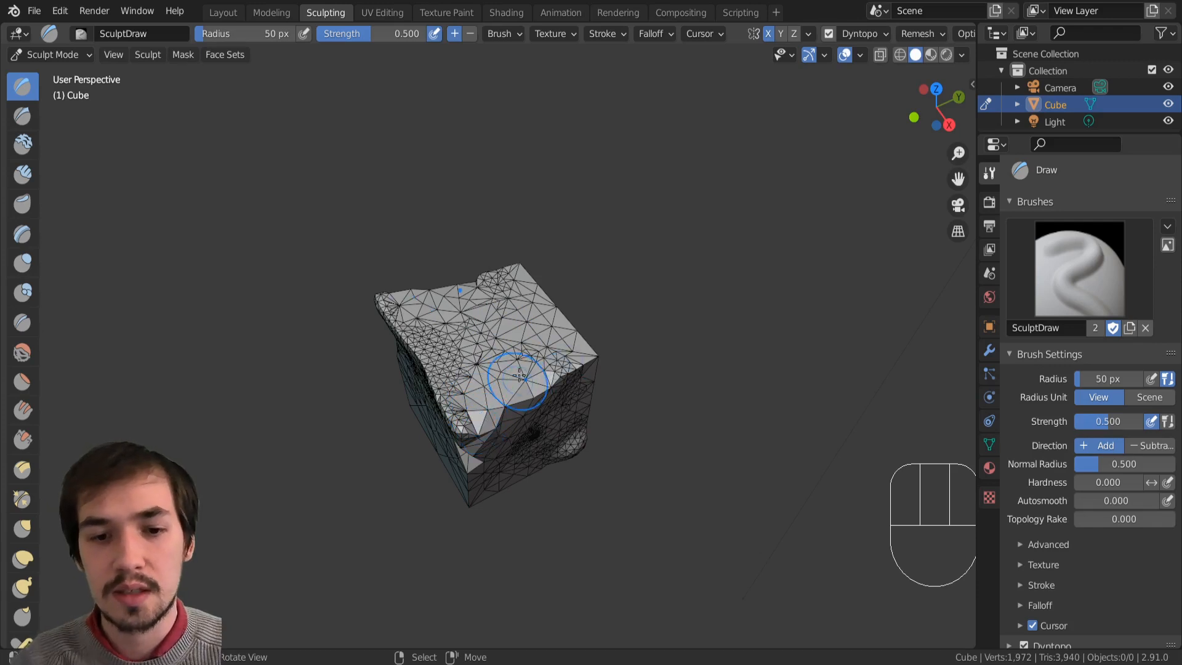
pyautogui.keyDown('ctrl'); pyautogui.moveTo(460, 397); pyautogui.dragTo(459, 304, button='middle'); pyautogui.keyUp('ctrl')
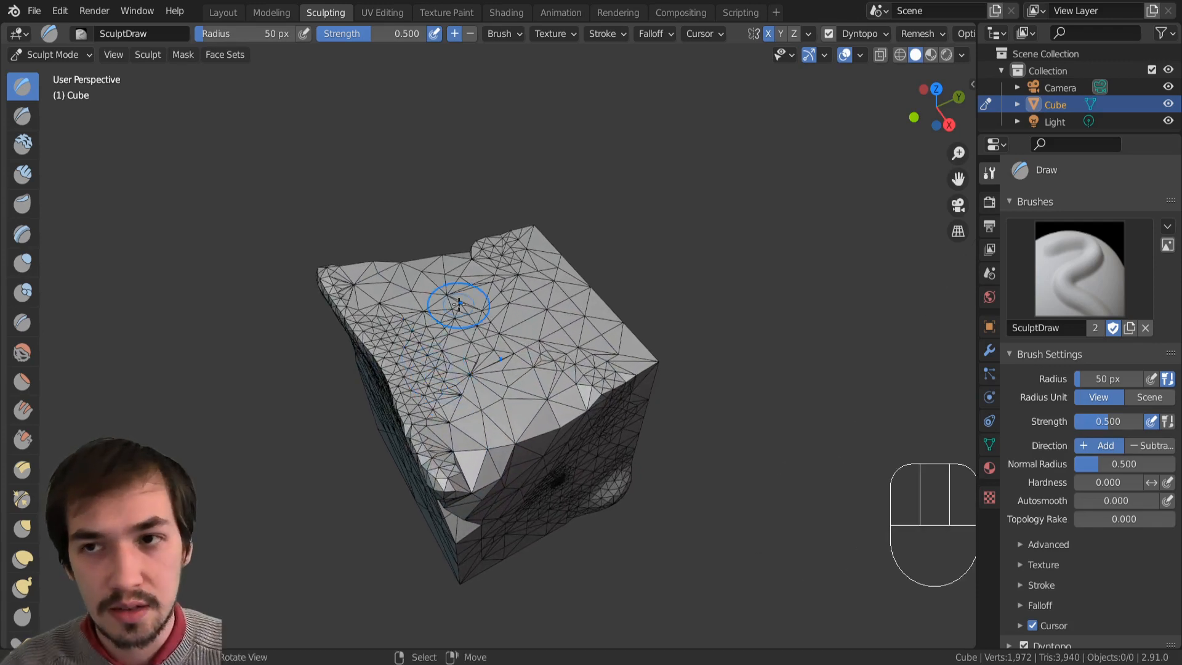
# Step: Turn Dyntopo off, view the Remesh options, and turn Dyntopo back on
pyautogui.click(828, 34)
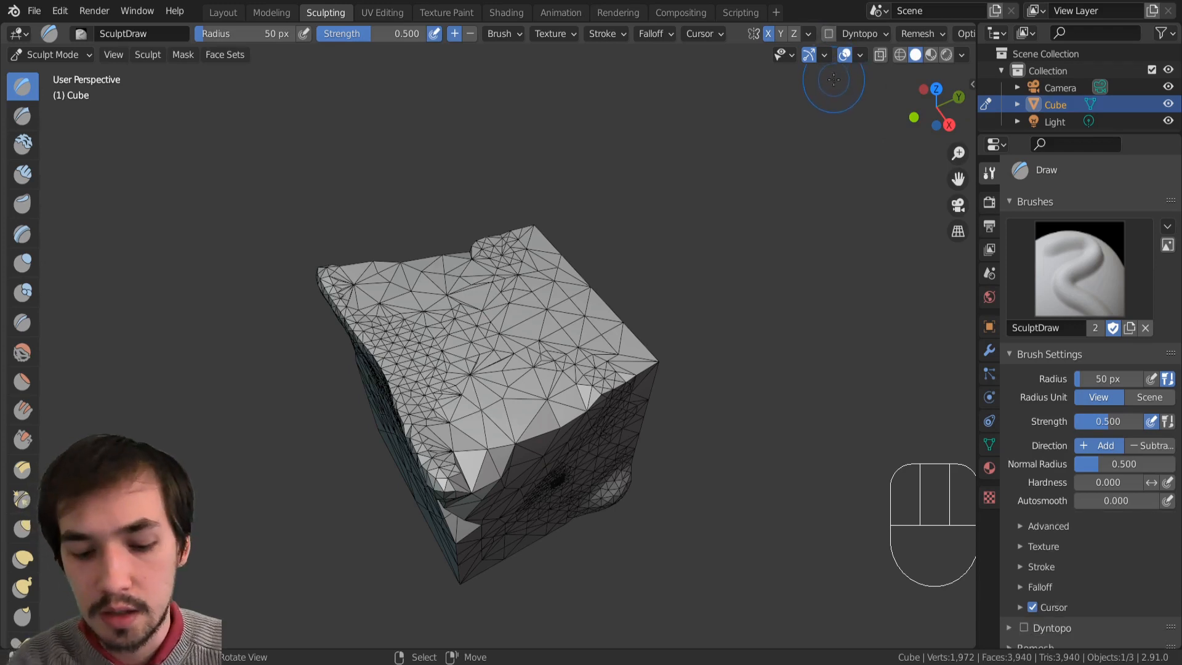
pyautogui.hotkey('ctrl', 'd')
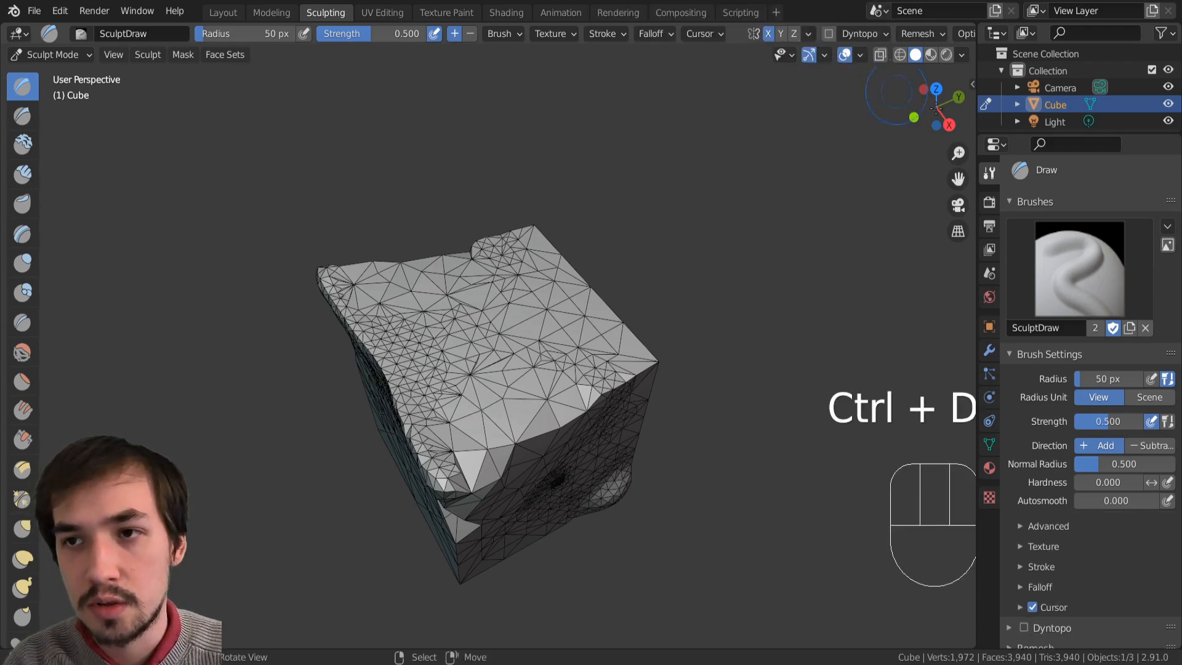
pyautogui.click(926, 35)
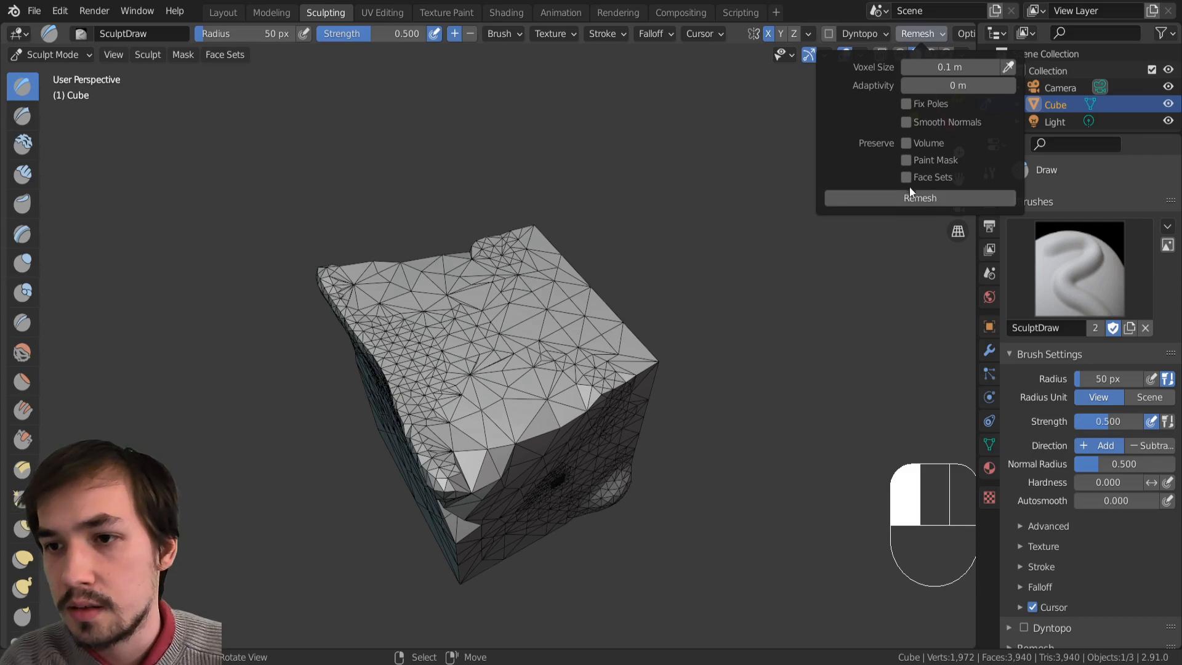
pyautogui.click(830, 34)
pyautogui.click(827, 82)
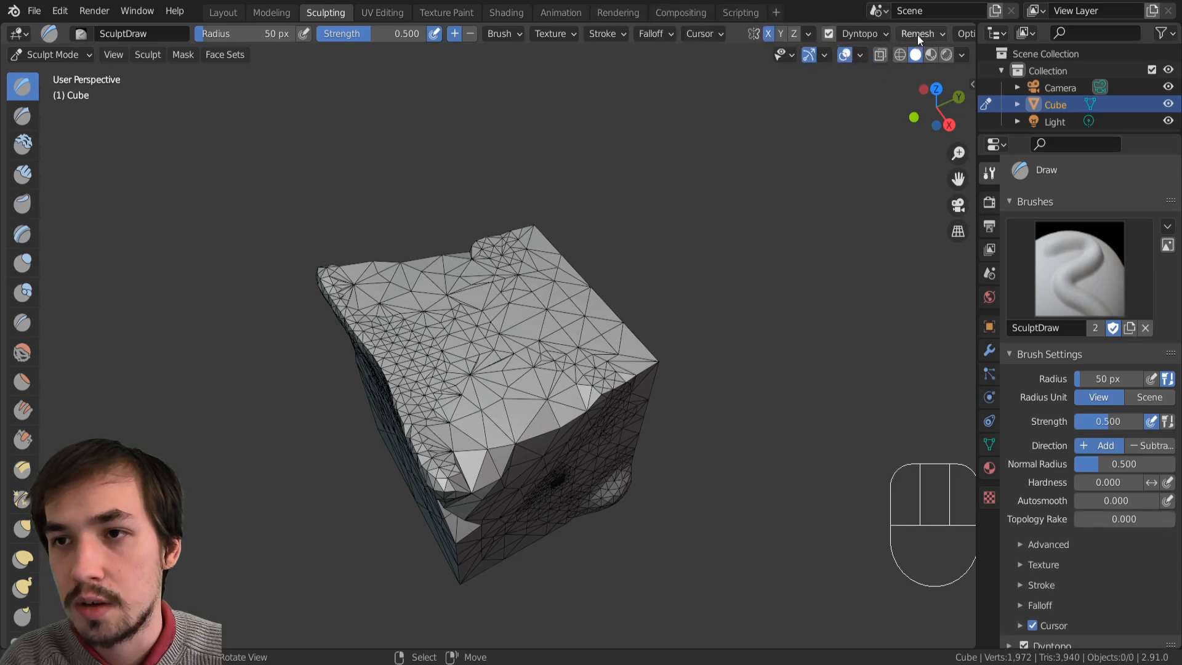
# Step: Turn Dyntopo off and apply a voxel Remesh to the sculpted cube
pyautogui.click(918, 34)
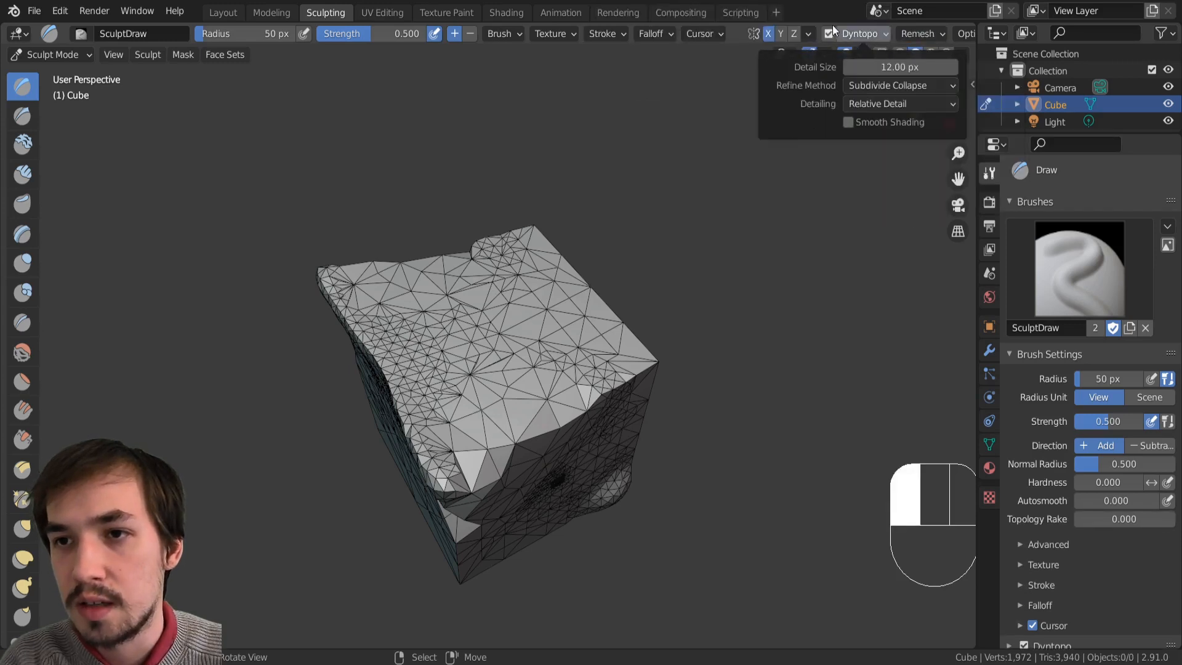
pyautogui.click(828, 33)
pyautogui.click(921, 36)
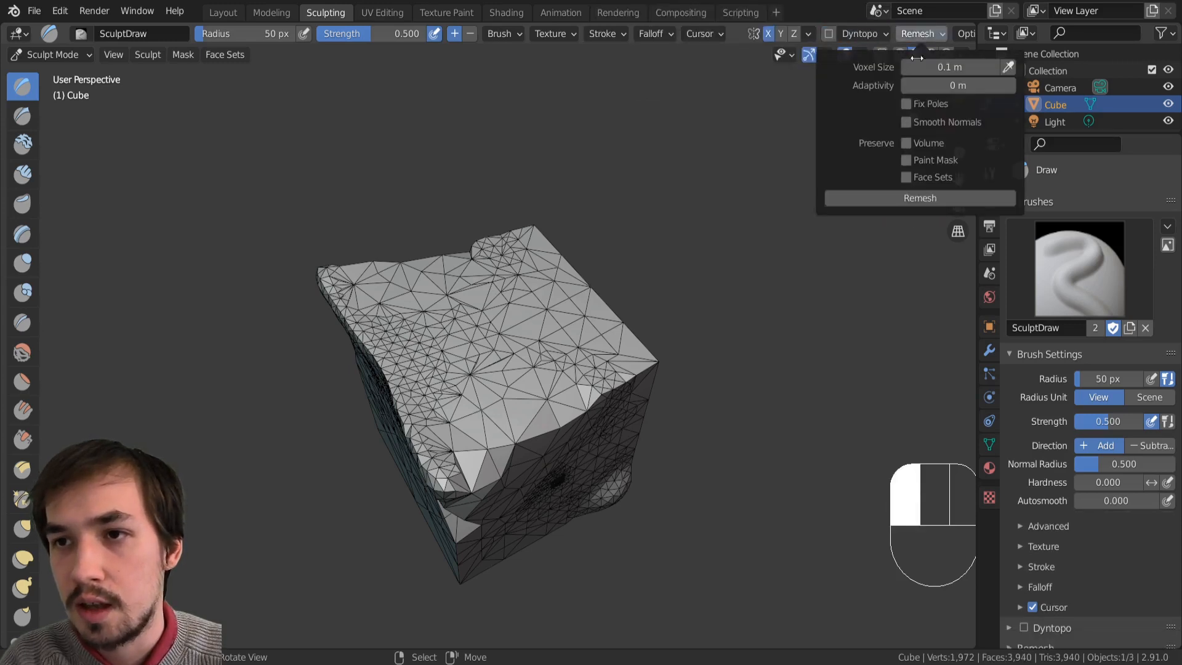
pyautogui.click(920, 198)
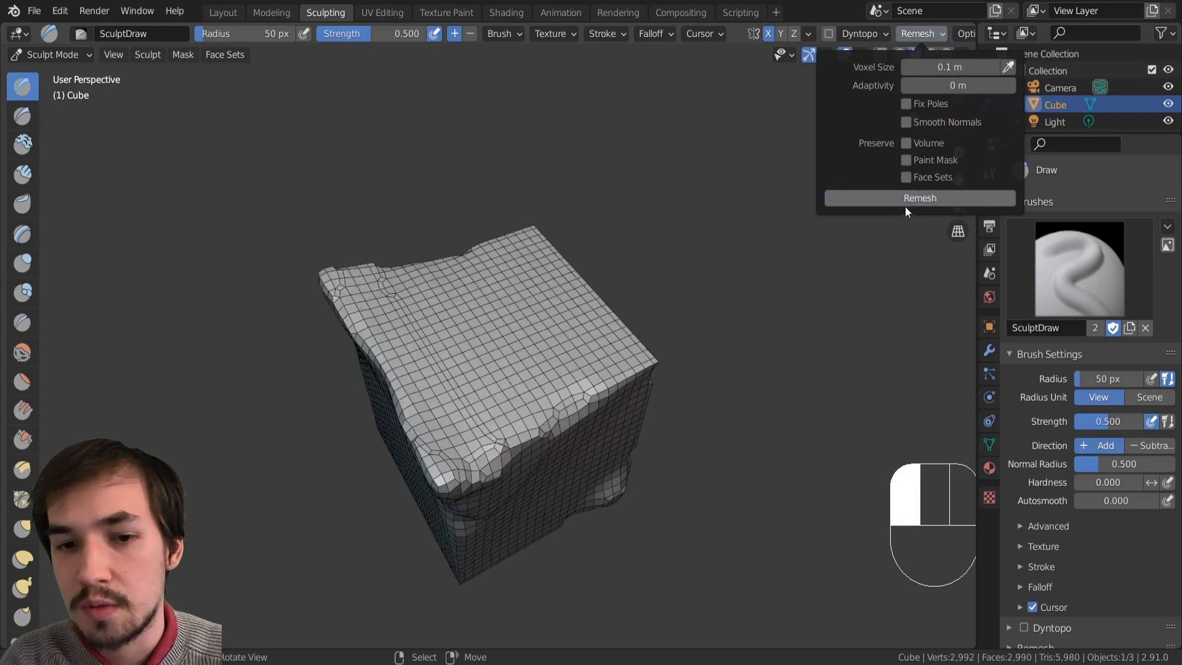
pyautogui.moveTo(564, 261)
pyautogui.mouseDown(button='middle')
pyautogui.moveTo(581, 201)
pyautogui.moveTo(554, 268)
pyautogui.mouseUp(button='middle')
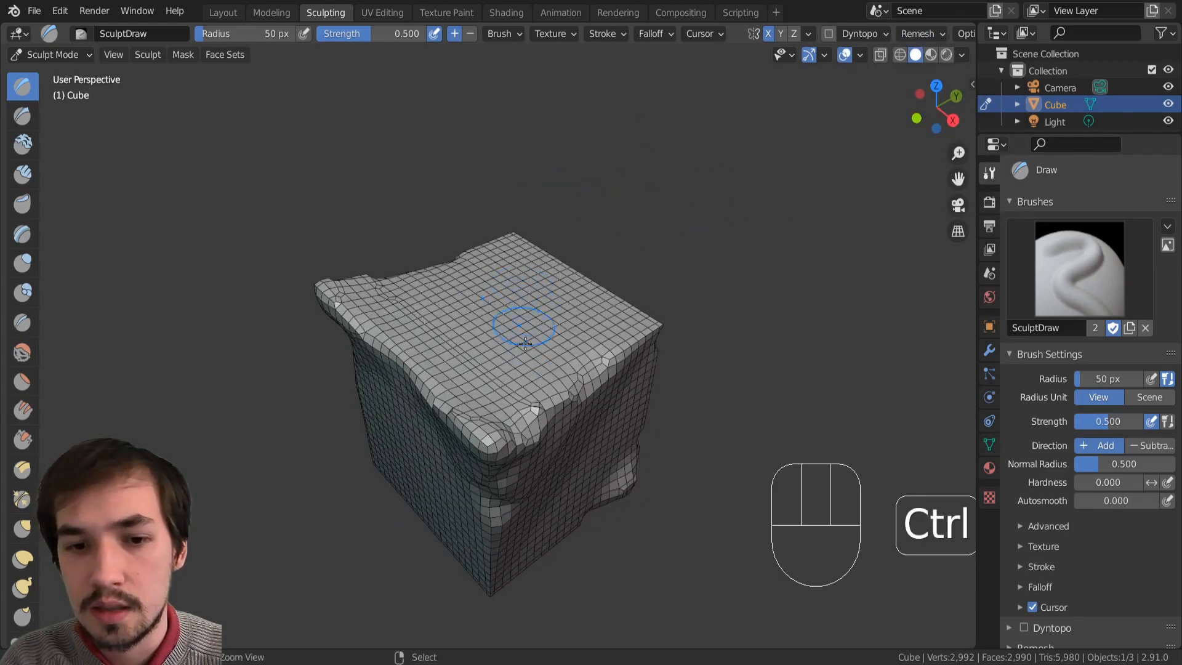
pyautogui.keyDown('ctrl'); pyautogui.moveTo(527, 345); pyautogui.dragTo(534, 296, button='middle'); pyautogui.keyUp('ctrl')
pyautogui.keyDown('ctrl'); pyautogui.moveTo(534, 296); pyautogui.dragTo(528, 352, button='middle'); pyautogui.keyUp('ctrl')
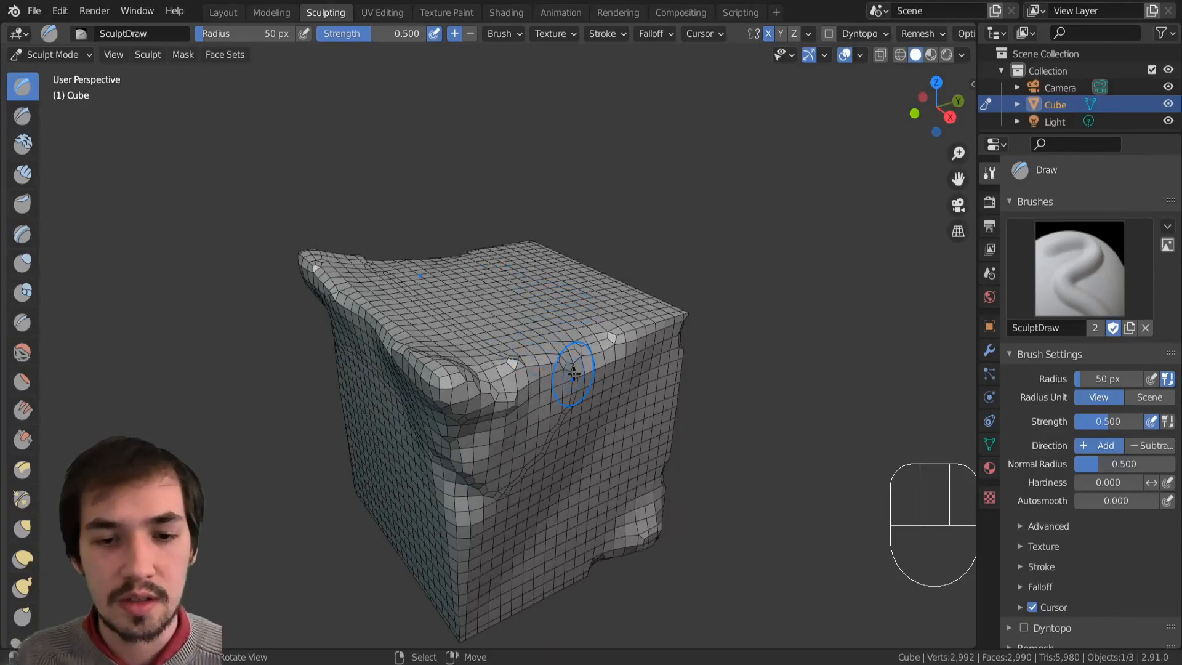
# Step: Smooth the upper edge of the remeshed cube beside its raised front corner
pyautogui.moveTo(494, 324); pyautogui.dragTo(499, 348, button='middle')
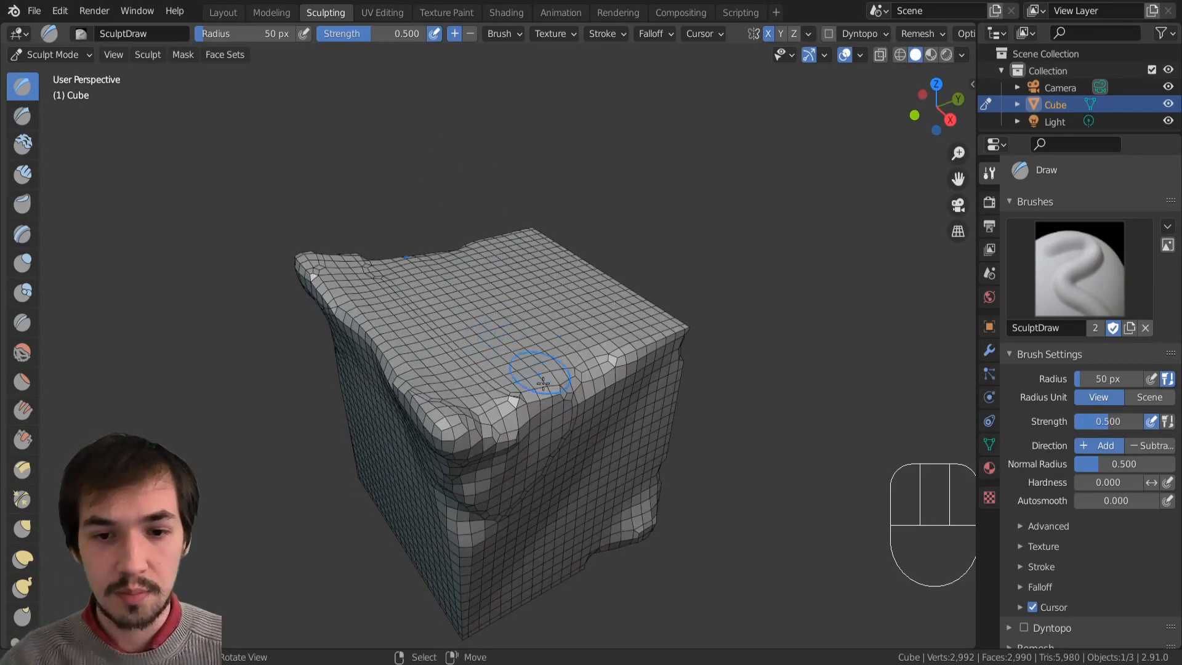
pyautogui.moveTo(507, 401)
pyautogui.keyDown('shift'); pyautogui.mouseDown()
pyautogui.moveTo(534, 404)
pyautogui.moveTo(613, 377)
pyautogui.moveTo(616, 363)
pyautogui.moveTo(528, 311)
pyautogui.mouseUp(); pyautogui.keyUp('shift')
pyautogui.moveTo(528, 312)
pyautogui.mouseDown(button='middle')
pyautogui.moveTo(575, 345)
pyautogui.moveTo(601, 309)
pyautogui.mouseUp(button='middle')
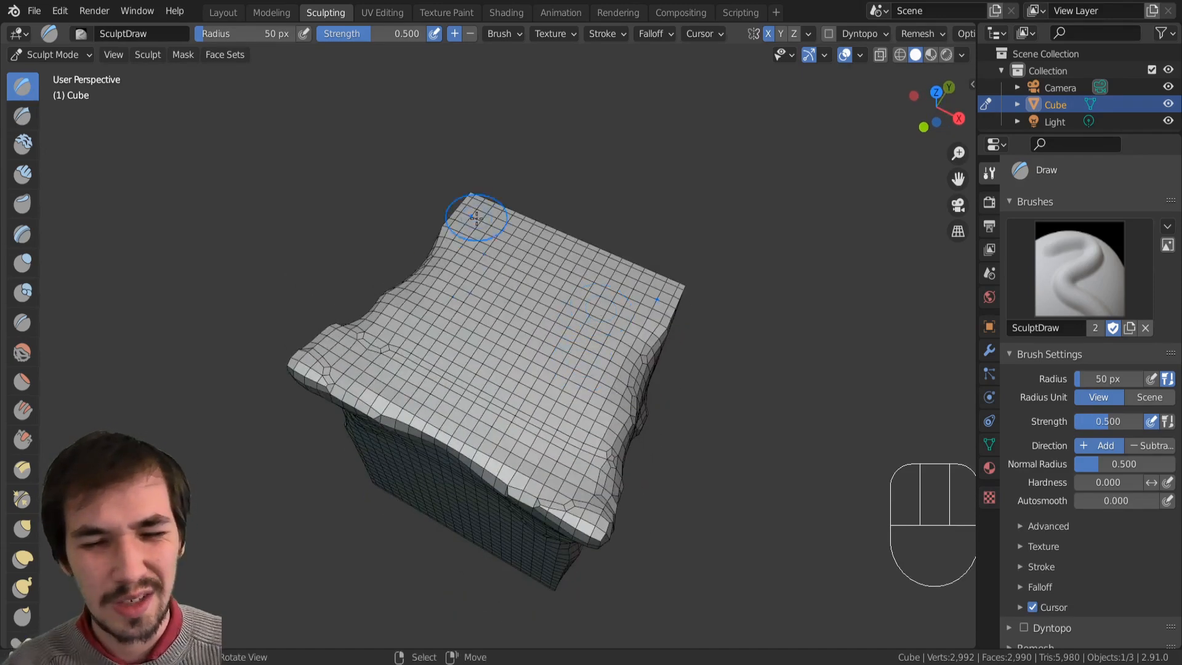
# Step: Switch to Edit Mode and preview a loop cut around the remeshed cube to examine its topology, without applying the cut
pyautogui.moveTo(470, 335)
pyautogui.mouseDown(button='middle')
pyautogui.moveTo(422, 208)
pyautogui.moveTo(453, 290)
pyautogui.moveTo(455, 275)
pyautogui.mouseUp(button='middle')
pyautogui.moveTo(457, 297); pyautogui.dragTo(453, 261, button='middle')
pyautogui.hotkey('ctrl', 'Tab')
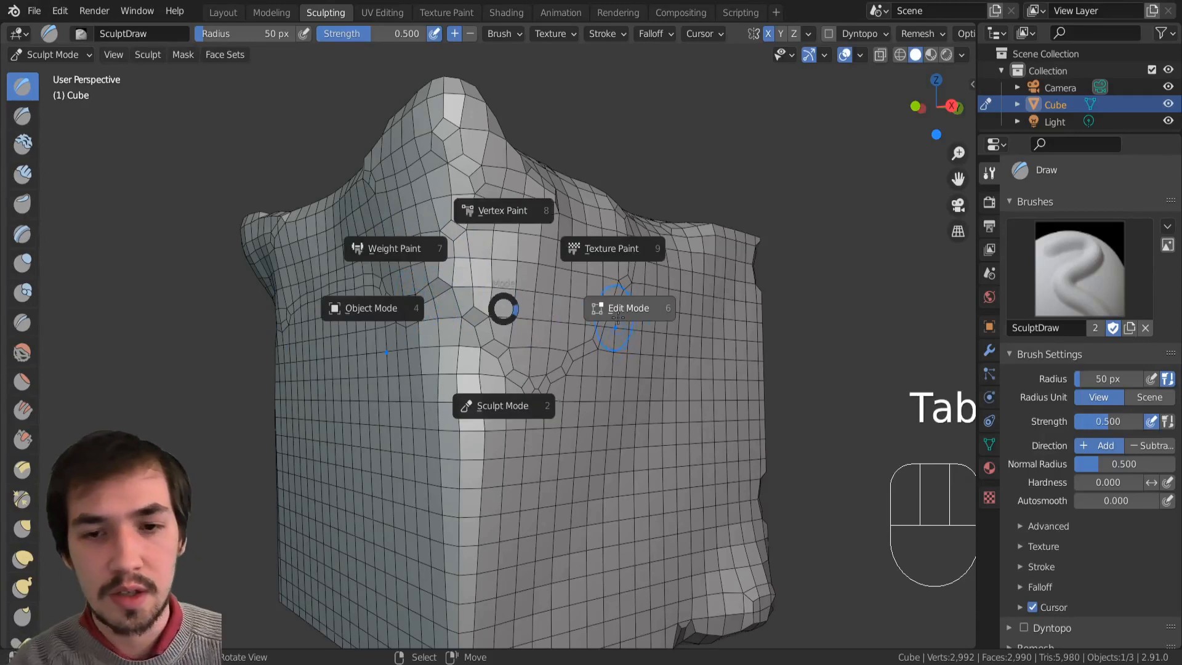
pyautogui.click(622, 307)
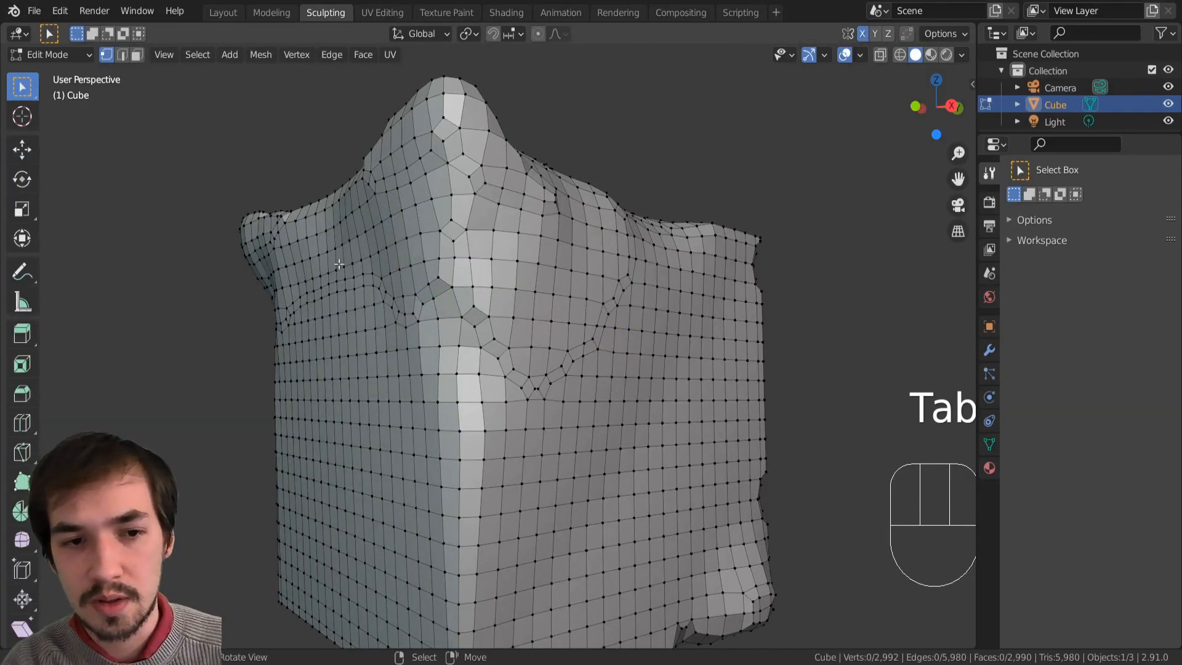
pyautogui.hotkey('ctrl', 'r')
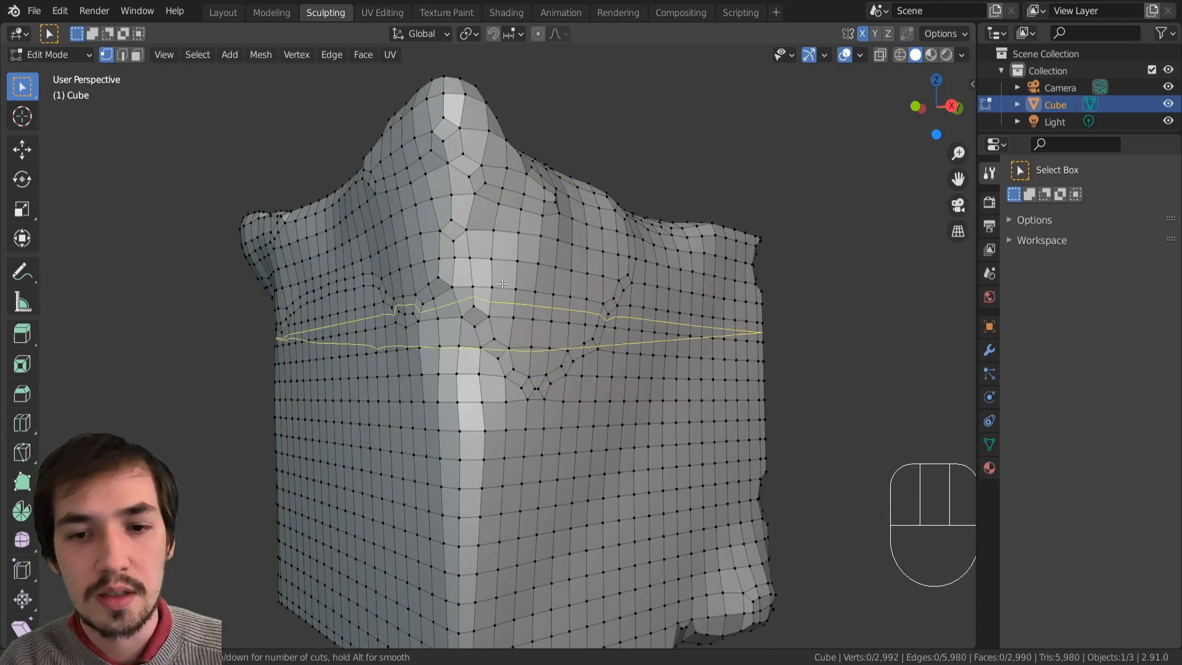
pyautogui.press('Escape')
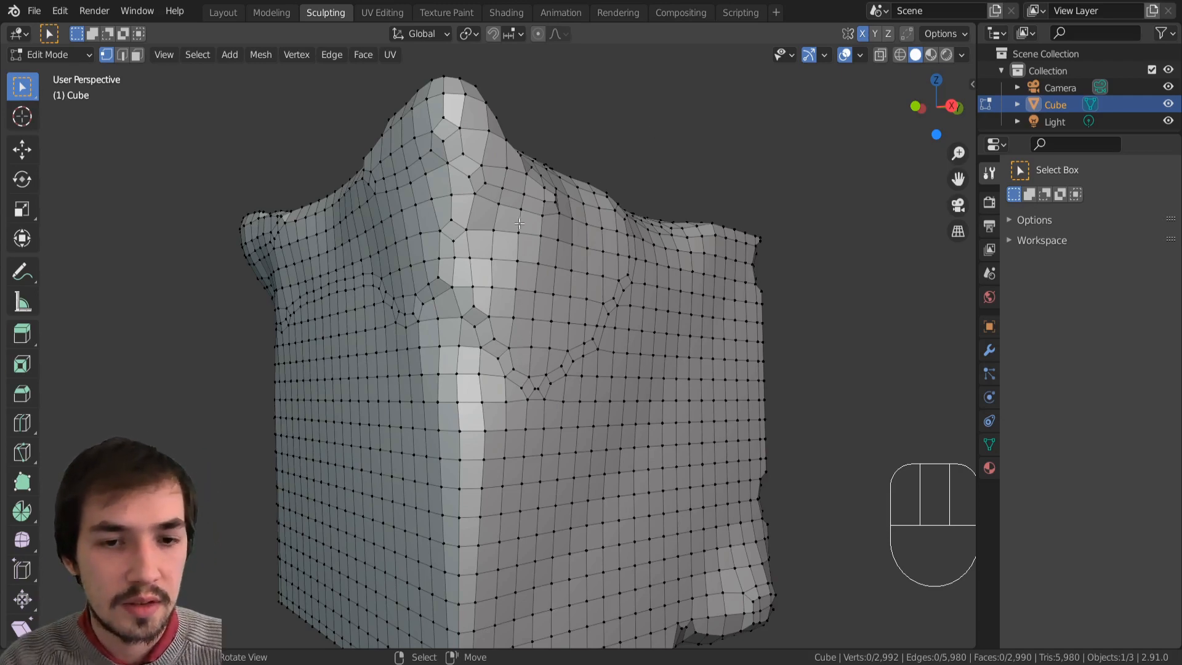
# Step: Return to Sculpt Mode and turn off the wireframe overlay
pyautogui.moveTo(519, 224); pyautogui.dragTo(652, 305, button='middle')
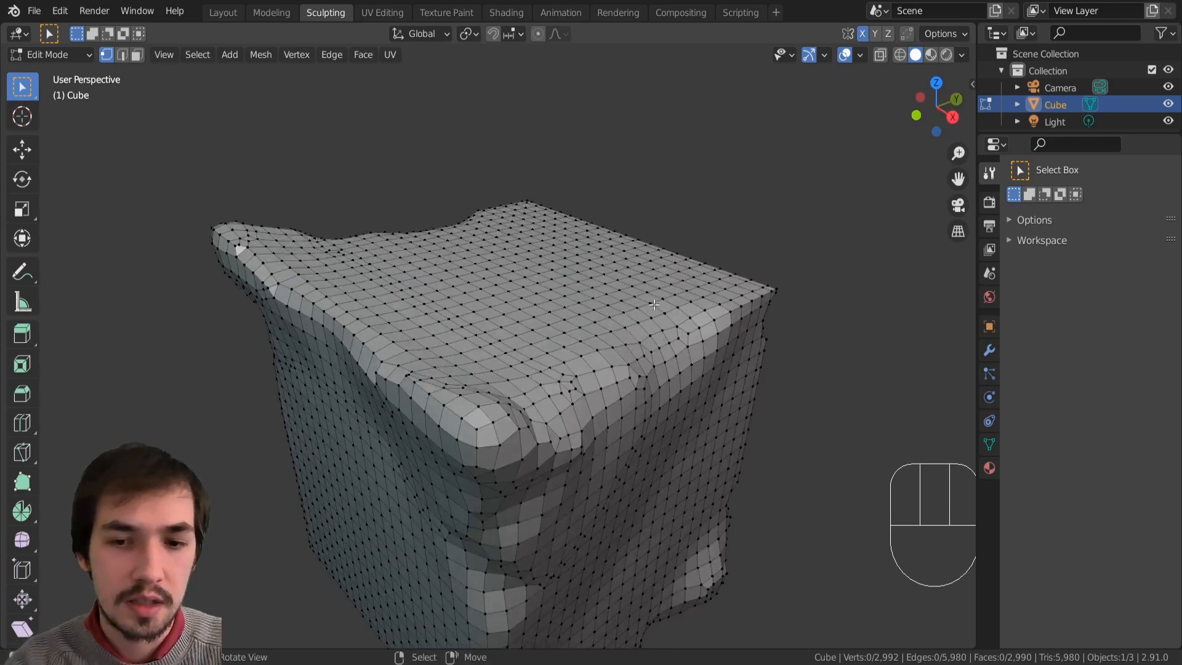
pyautogui.hotkey('ctrl', 'Tab')
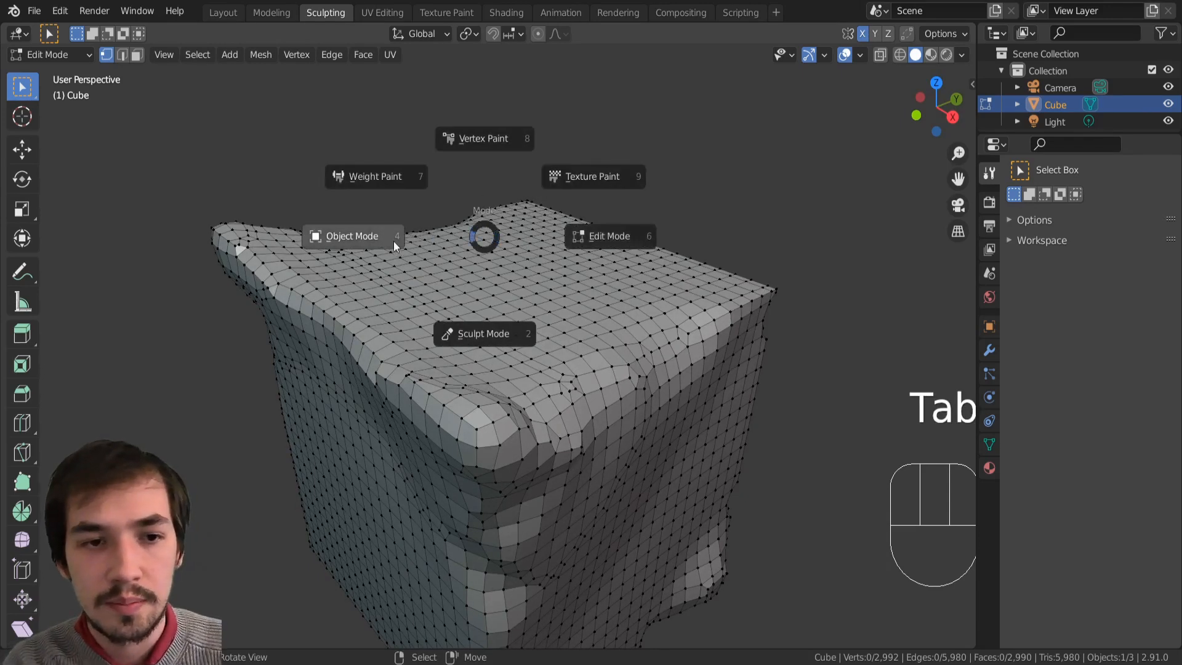
pyautogui.click(475, 343)
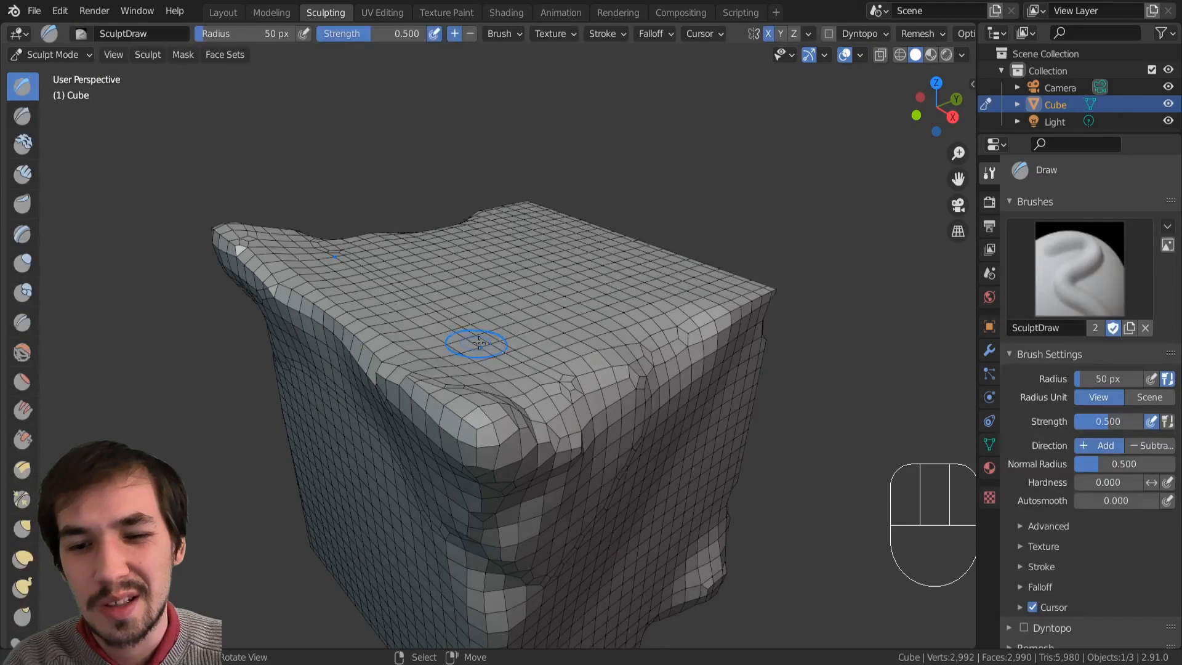
pyautogui.click(860, 57)
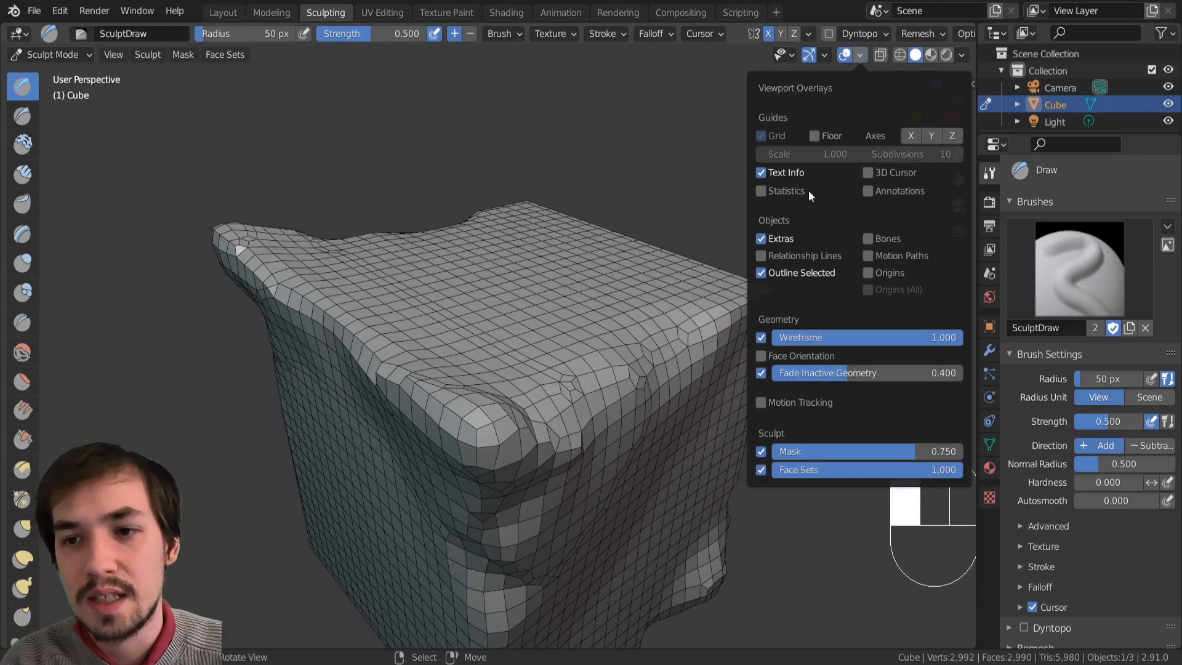
pyautogui.click(761, 338)
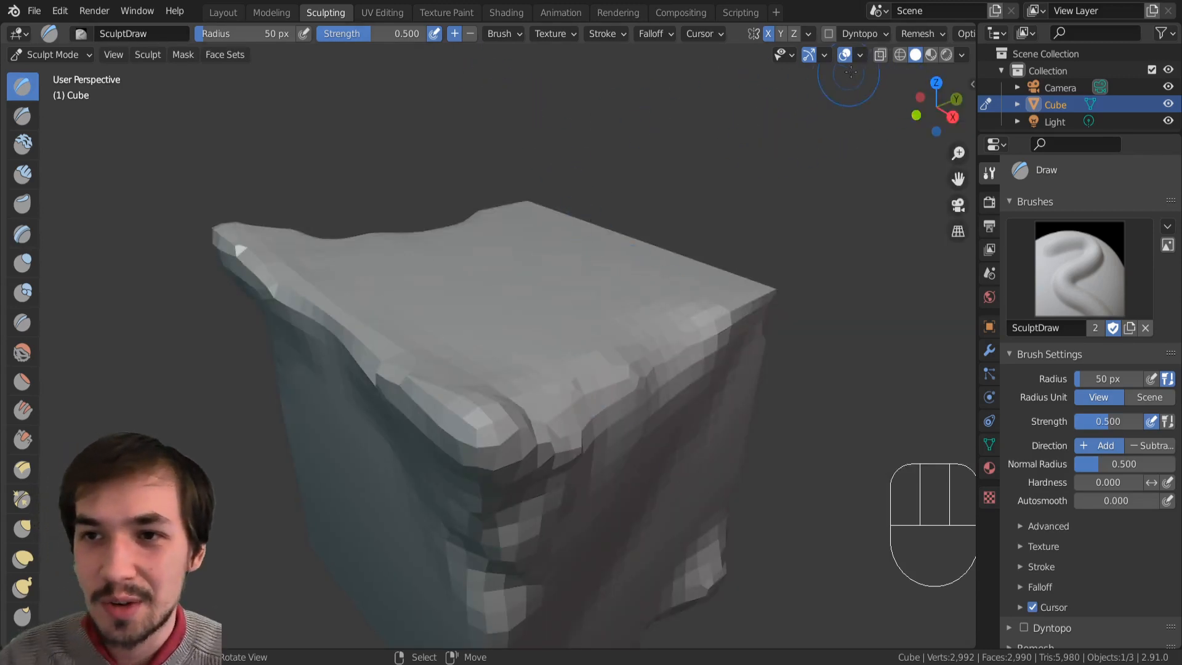
# Step: Sculpt raised Draw strokes around and below the cube's front upper corner
pyautogui.moveTo(727, 251); pyautogui.dragTo(671, 283, button='middle')
pyautogui.keyDown('ctrl'); pyautogui.moveTo(659, 271); pyautogui.dragTo(591, 385, button='middle'); pyautogui.keyUp('ctrl')
pyautogui.keyDown('shift'); pyautogui.moveTo(582, 382); pyautogui.dragTo(607, 328, button='middle'); pyautogui.keyUp('shift')
pyautogui.moveTo(600, 284); pyautogui.dragTo(577, 291, button='middle')
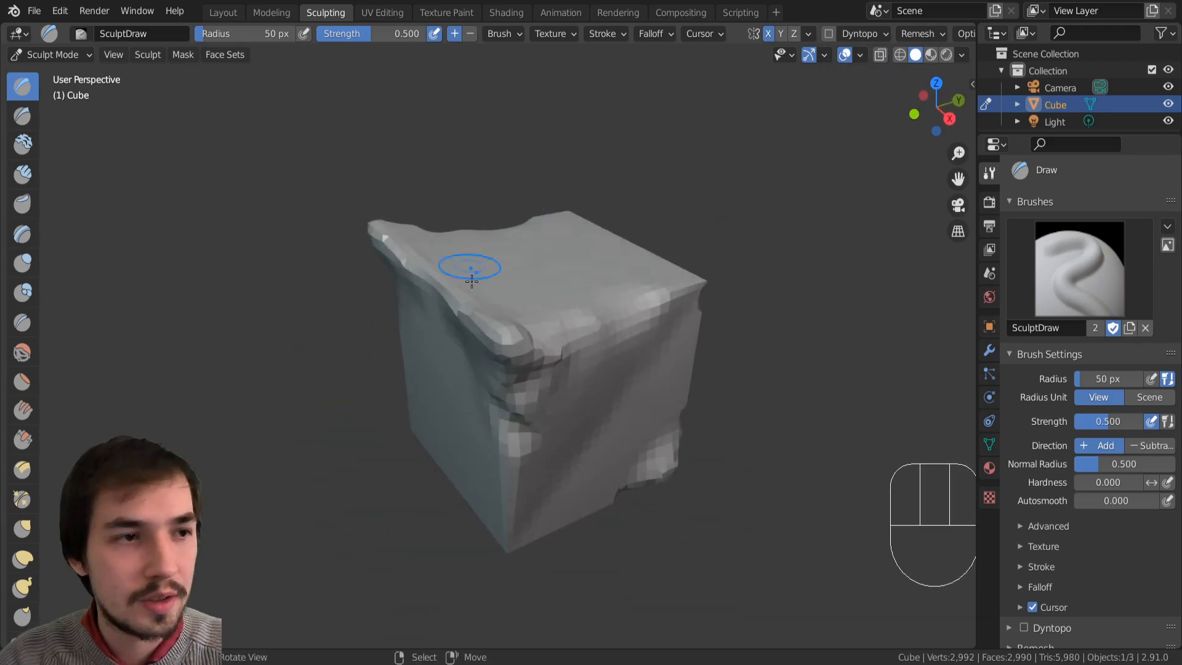
pyautogui.moveTo(535, 315)
pyautogui.mouseDown()
pyautogui.moveTo(588, 363)
pyautogui.moveTo(518, 440)
pyautogui.mouseUp()
pyautogui.moveTo(585, 364); pyautogui.dragTo(589, 375)
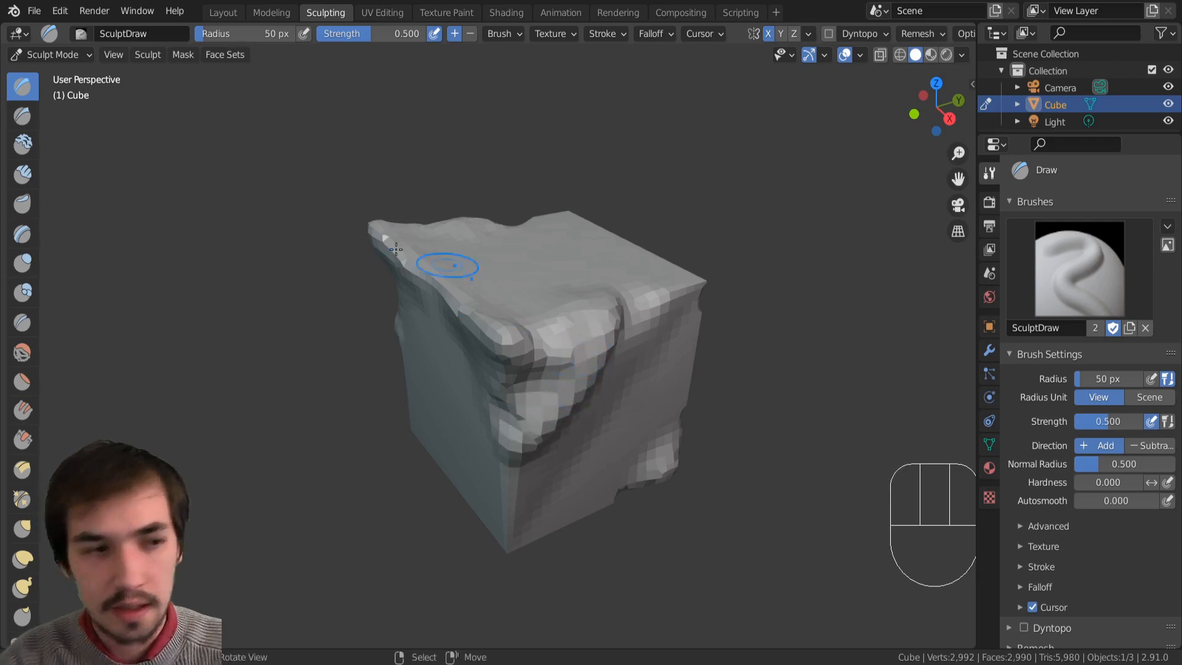
# Step: Switch to the Grab brush and set its radius to 115 px
pyautogui.click(23, 559)
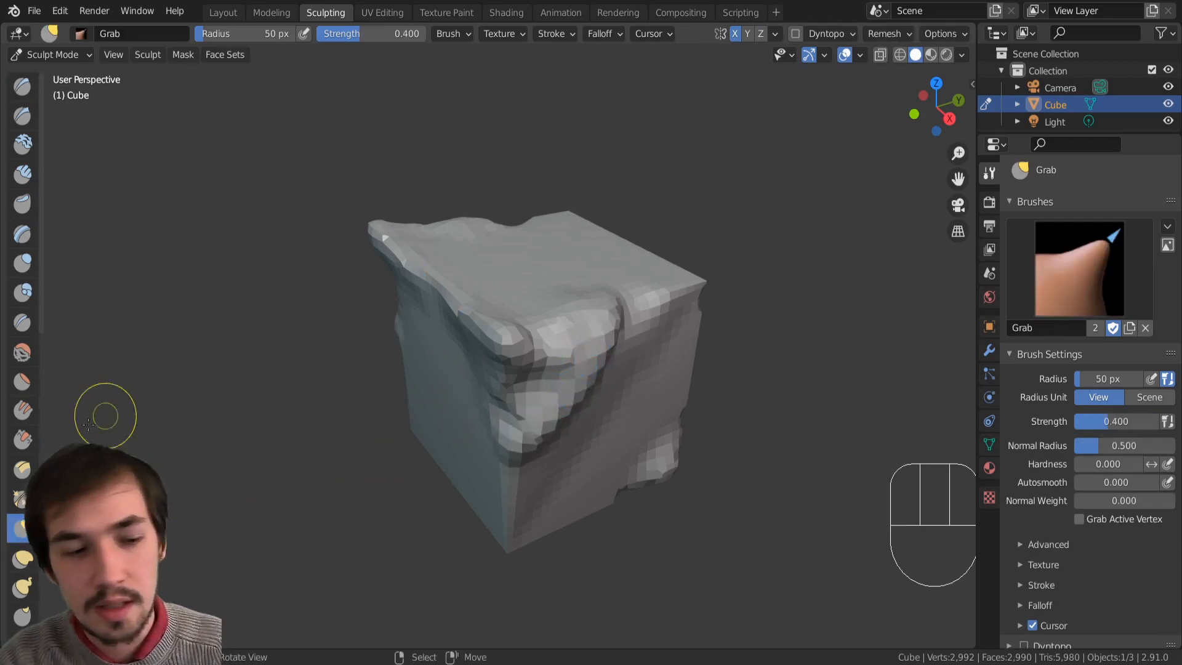
pyautogui.moveTo(385, 431); pyautogui.dragTo(622, 356, button='middle')
pyautogui.press('[')
pyautogui.press('[')
pyautogui.press('[')
pyautogui.press('[')
pyautogui.press('[')
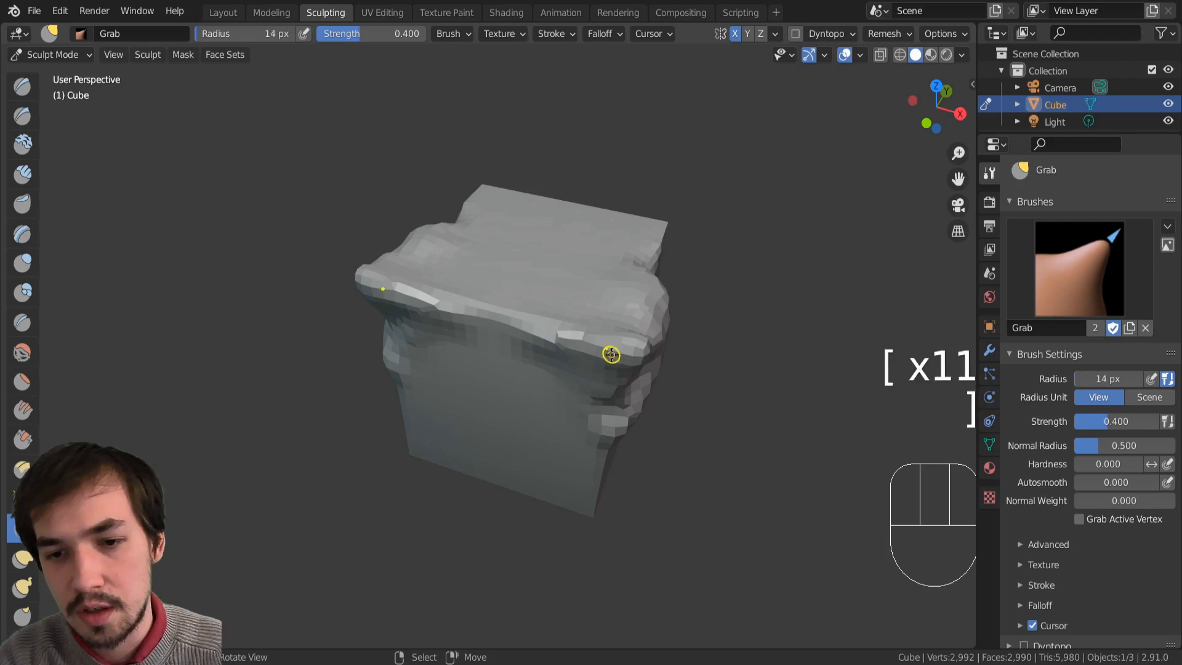
pyautogui.press('g')
pyautogui.press('f')
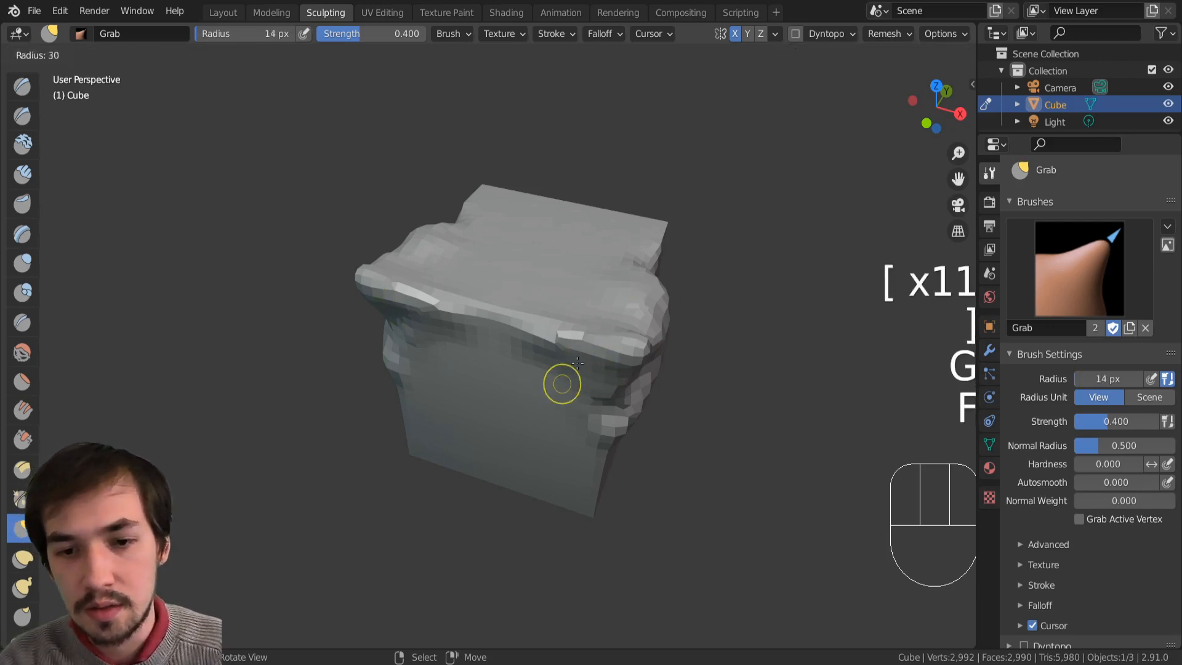
pyautogui.click(625, 322)
# Step: Pull the cube's front upper corner outward into a long horn with Grab, and remesh the stretched geometry
pyautogui.moveTo(585, 345)
pyautogui.mouseDown()
pyautogui.moveTo(1053, 422)
pyautogui.moveTo(1048, 383)
pyautogui.mouseUp()
pyautogui.moveTo(742, 361); pyautogui.dragTo(805, 361)
pyautogui.moveTo(804, 361)
pyautogui.mouseDown(button='middle')
pyautogui.moveTo(620, 272)
pyautogui.moveTo(663, 276)
pyautogui.mouseUp(button='middle')
pyautogui.moveTo(752, 277); pyautogui.dragTo(624, 291, button='middle')
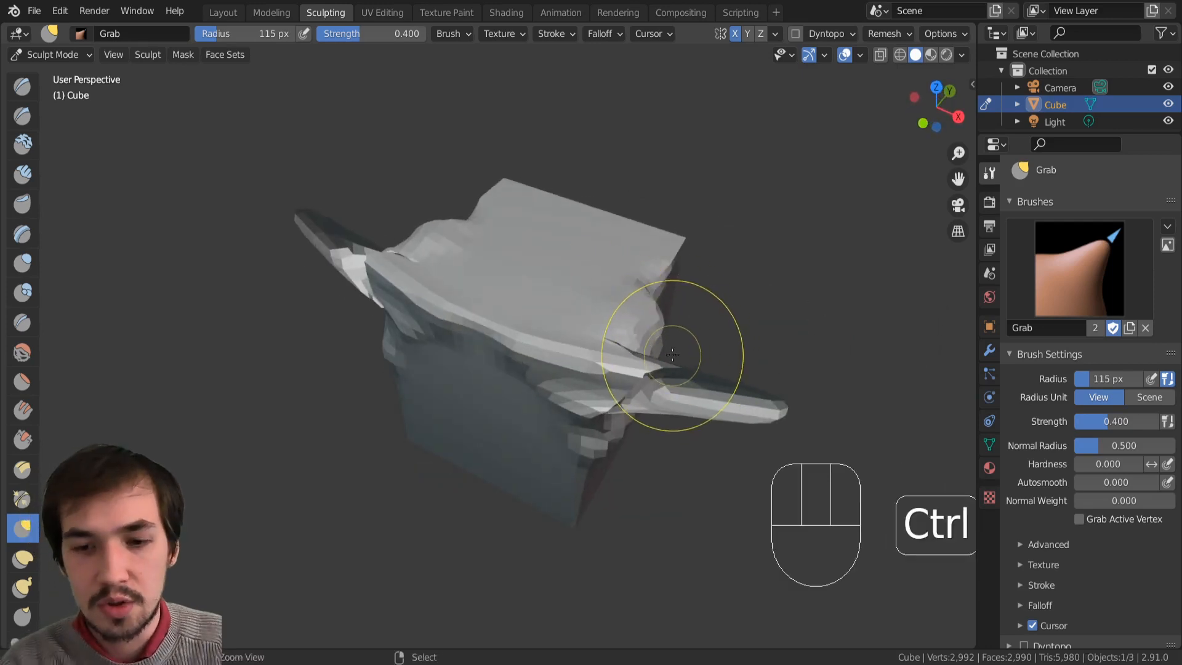
pyautogui.hotkey('ctrl', 'r')
# Step: Swell the horn into a rounded bulb with the Inflate brush and remesh the cube
pyautogui.moveTo(668, 342); pyautogui.dragTo(623, 336, button='middle')
pyautogui.moveTo(624, 336)
pyautogui.mouseDown()
pyautogui.moveTo(496, 290)
pyautogui.moveTo(518, 331)
pyautogui.moveTo(492, 334)
pyautogui.moveTo(493, 315)
pyautogui.mouseUp()
pyautogui.press('i')
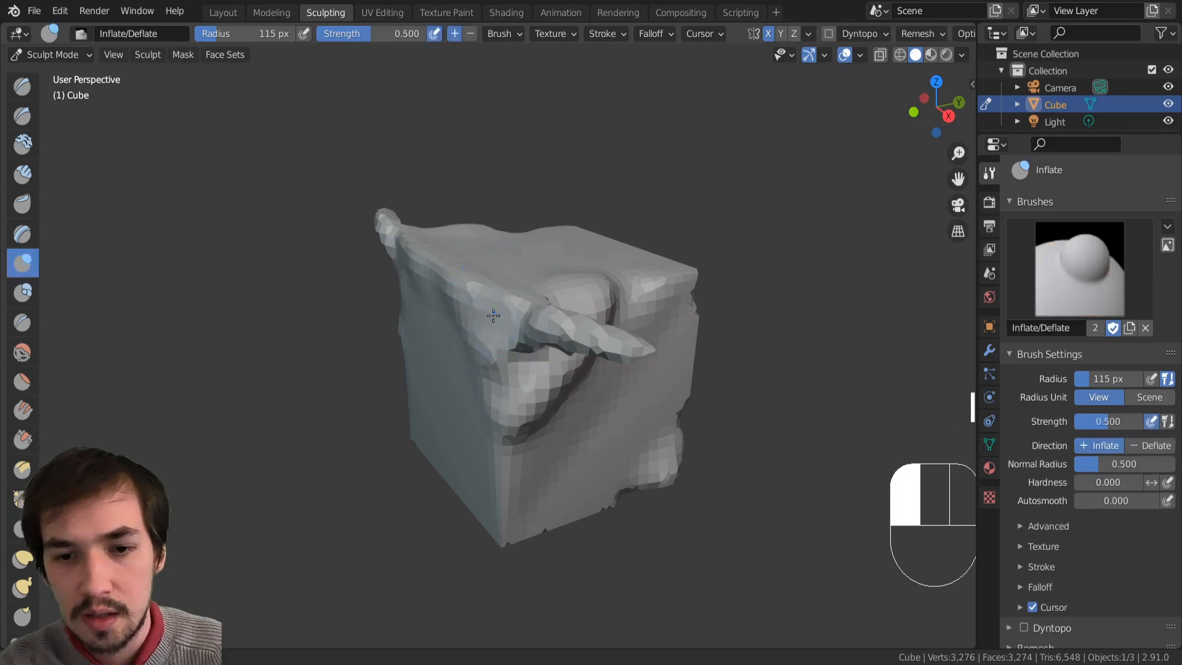
pyautogui.moveTo(639, 360); pyautogui.dragTo(595, 352)
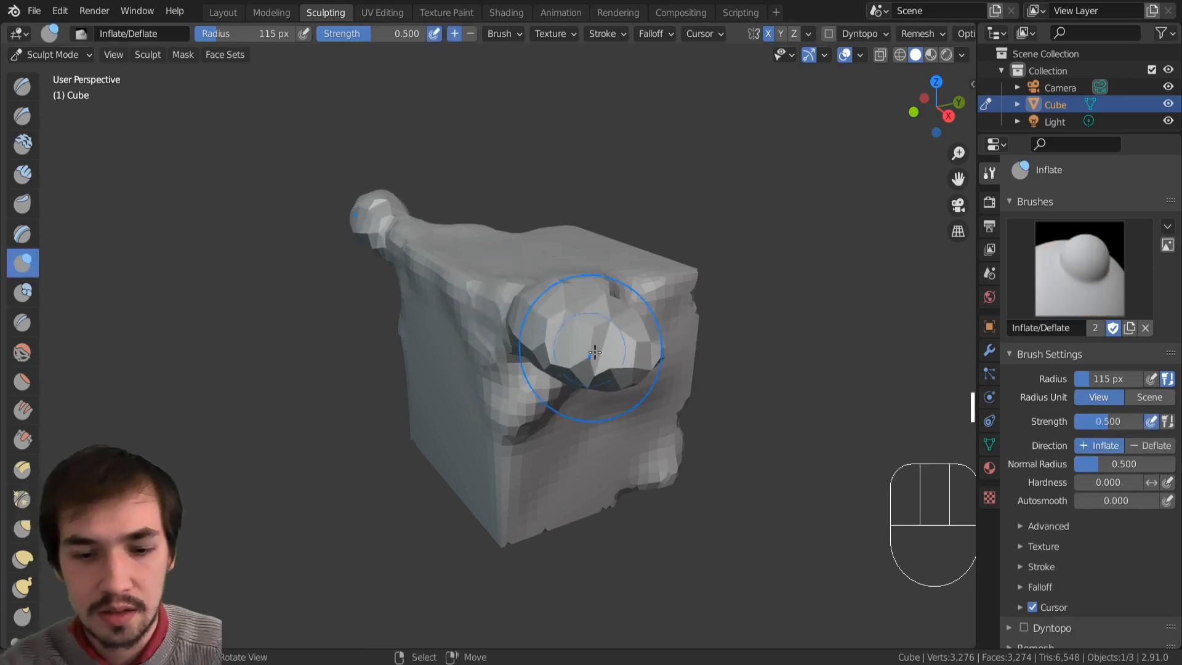
pyautogui.hotkey('ctrl', 'r')
# Step: Draw a long tapered spike out of the bulb with the Snake Hook brush and remesh the cube
pyautogui.moveTo(575, 312)
pyautogui.mouseDown(button='middle')
pyautogui.moveTo(401, 277)
pyautogui.moveTo(443, 305)
pyautogui.moveTo(394, 283)
pyautogui.mouseUp(button='middle')
pyautogui.moveTo(388, 280)
pyautogui.mouseDown(button='middle')
pyautogui.moveTo(502, 271)
pyautogui.moveTo(456, 282)
pyautogui.mouseUp(button='middle')
pyautogui.keyDown('shift'); pyautogui.moveTo(357, 266); pyautogui.dragTo(486, 304, button='middle'); pyautogui.keyUp('shift')
pyautogui.press('k')
pyautogui.moveTo(317, 345); pyautogui.dragTo(146, 397)
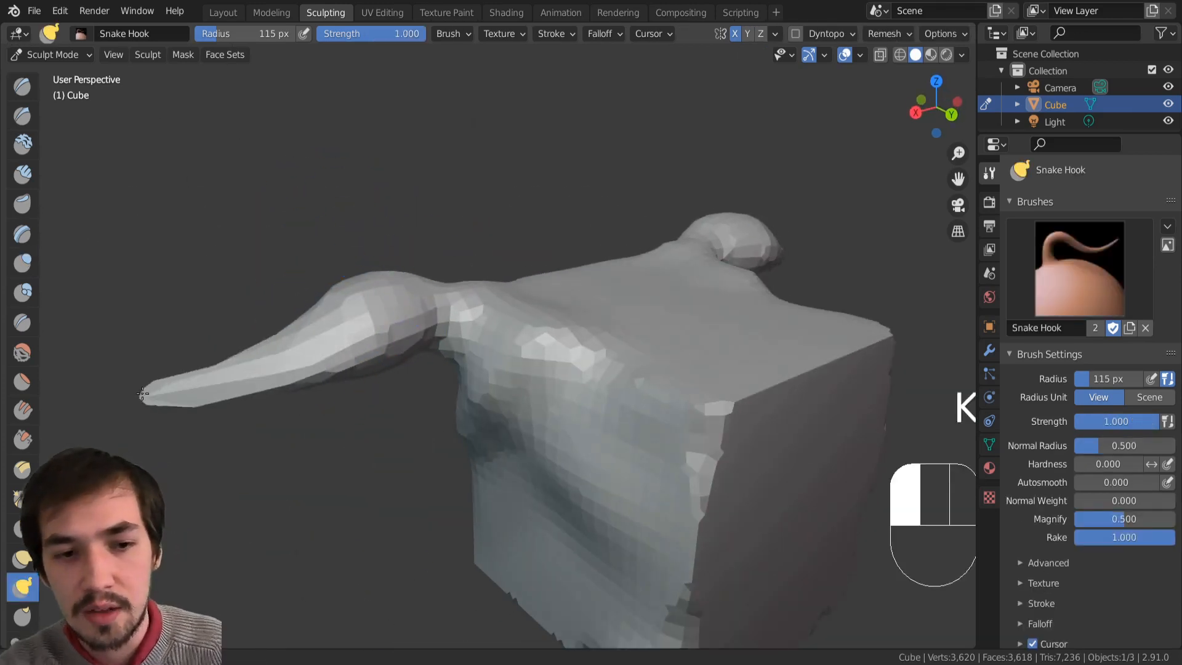
pyautogui.hotkey('ctrl', 'r')
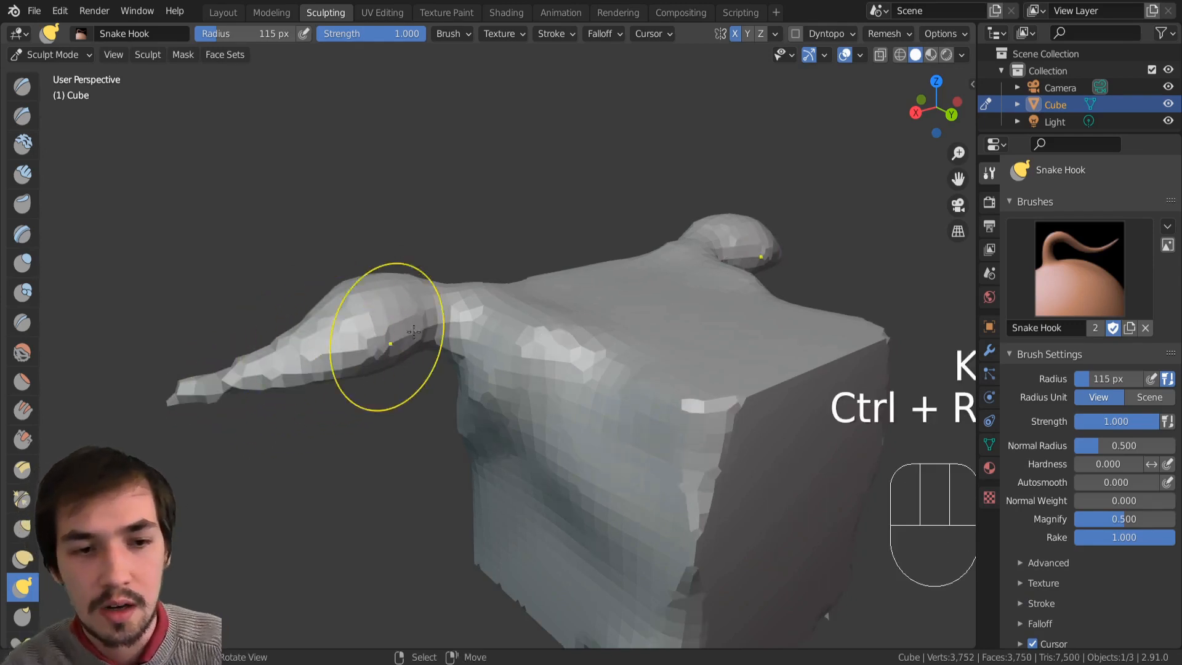
# Step: Apply Remesh again from the Remesh options using the 0.1 m voxel size
pyautogui.click(874, 34)
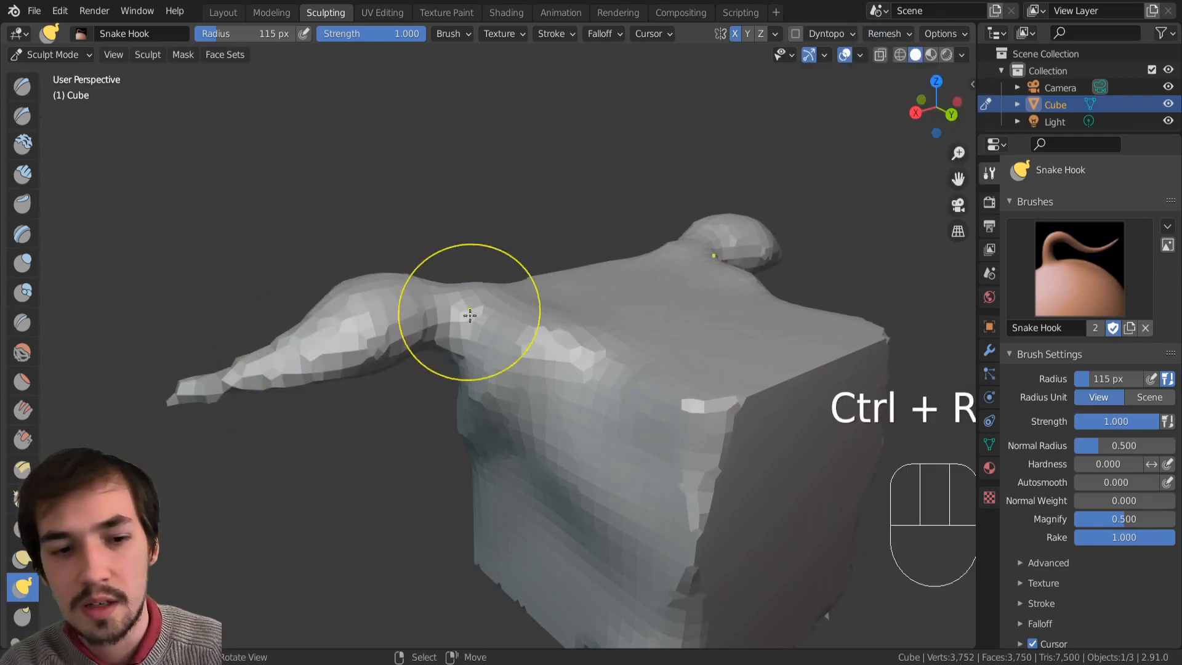
pyautogui.click(894, 34)
pyautogui.click(886, 197)
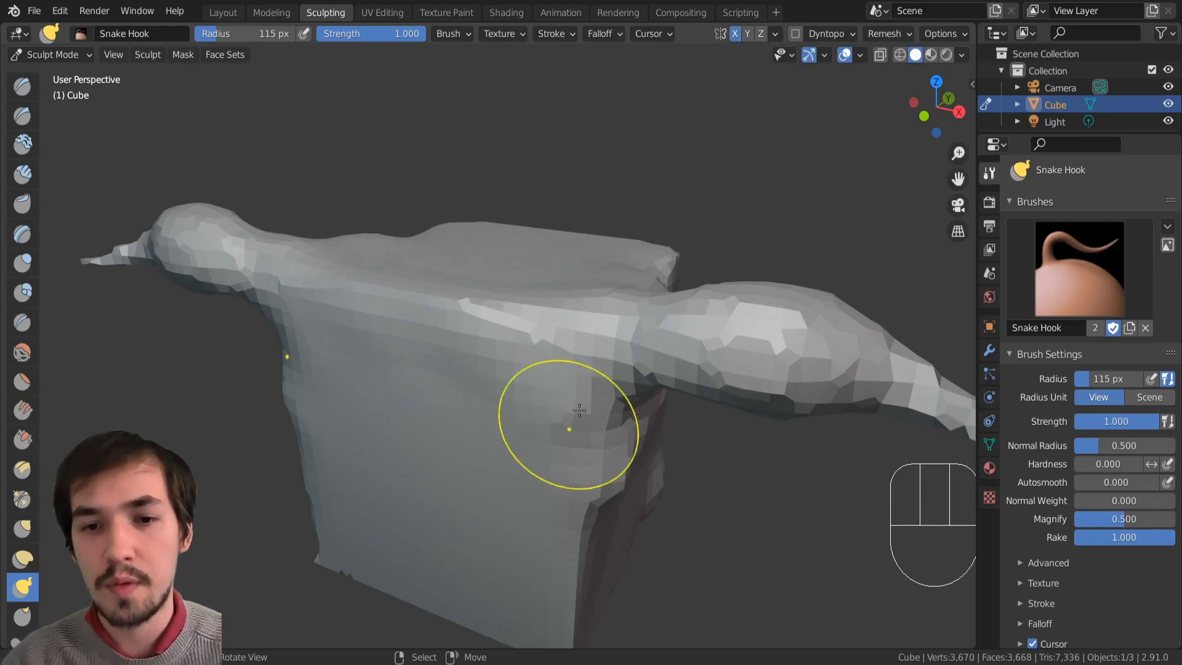
# Step: Reduce the remesh voxel size to about 0.041 m and remesh the cube at the finer resolution
pyautogui.click(885, 32)
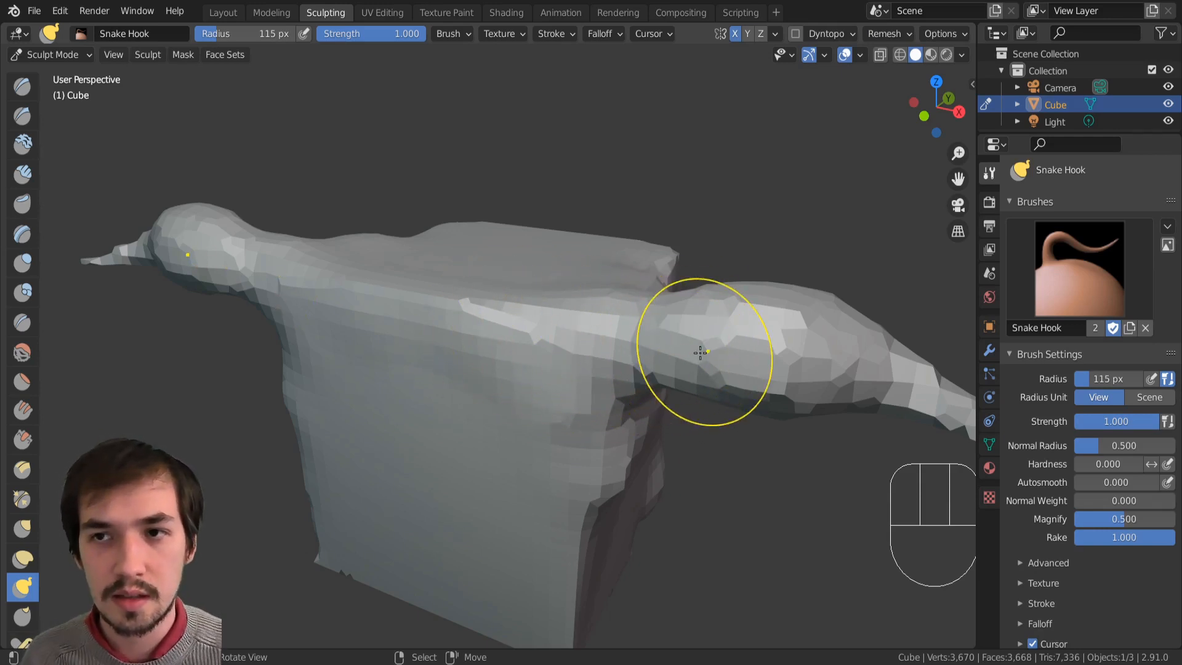
pyautogui.click(882, 35)
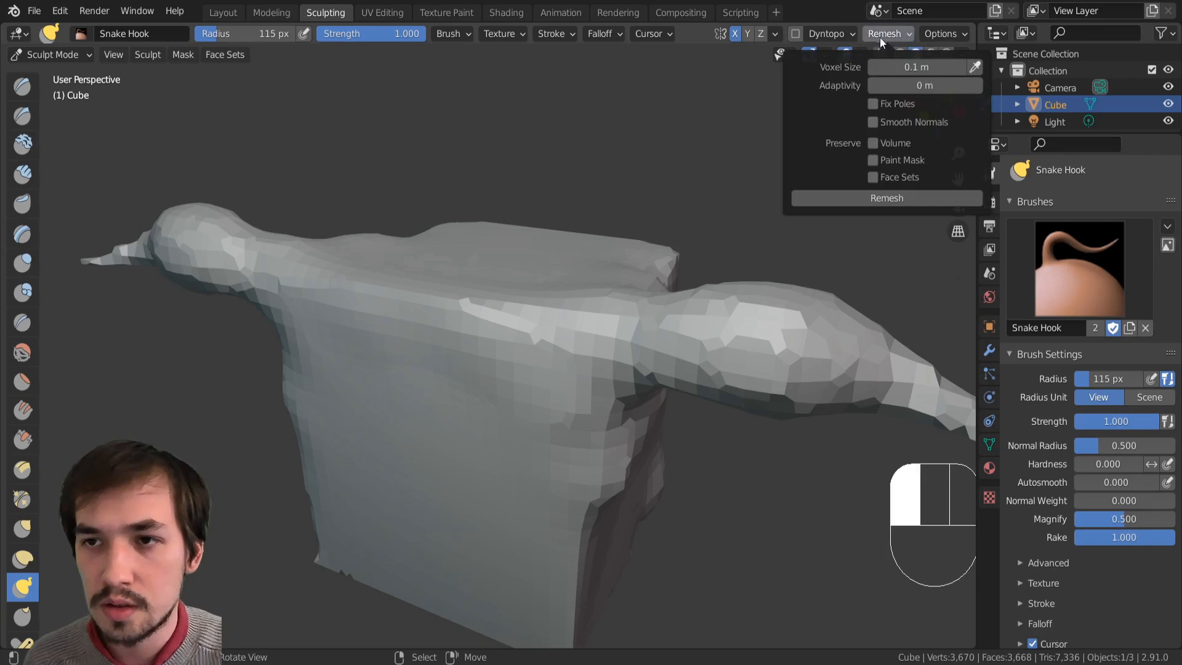
pyautogui.click(910, 73)
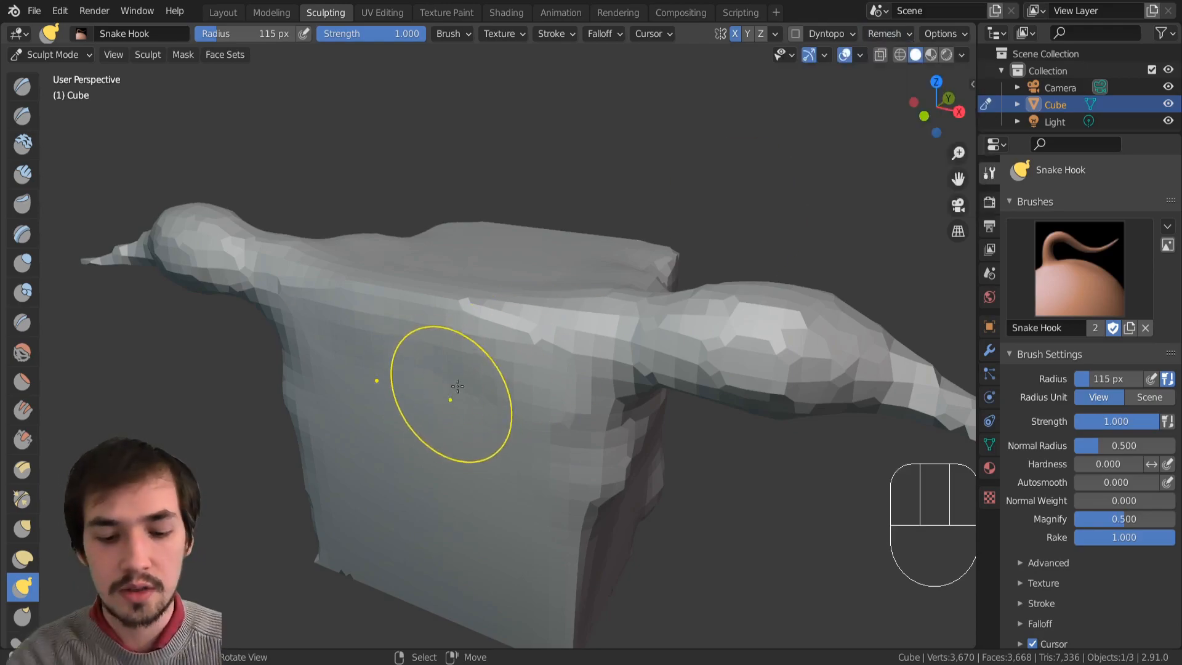
pyautogui.hotkey('shift', 'r')
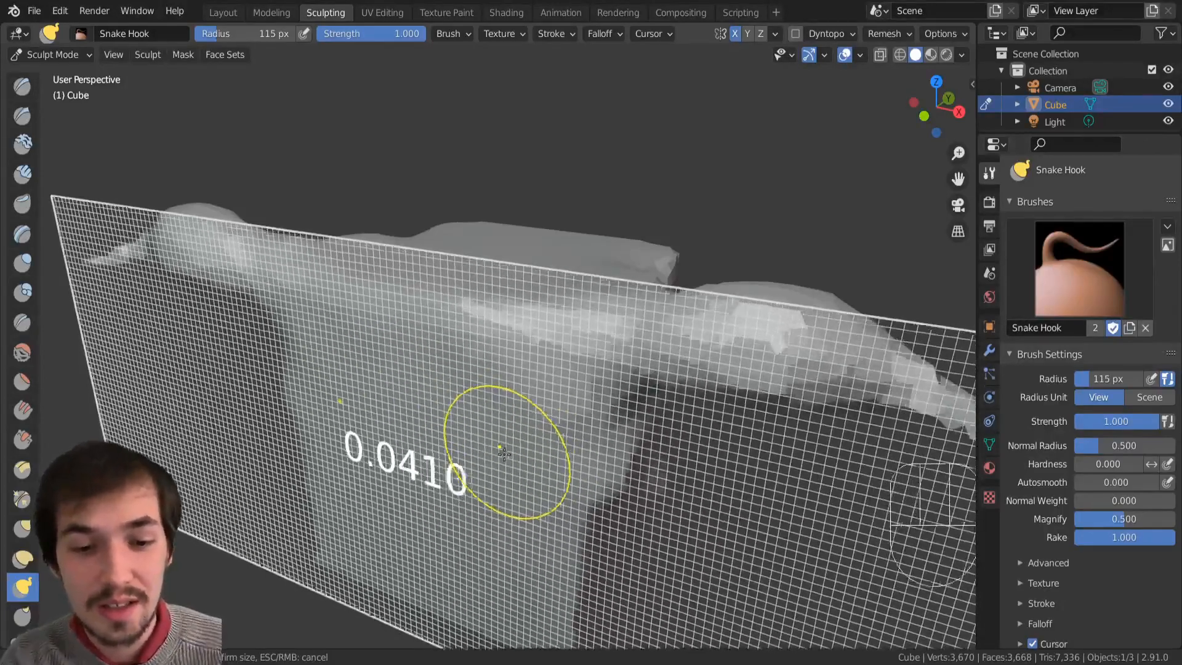
pyautogui.click(506, 446)
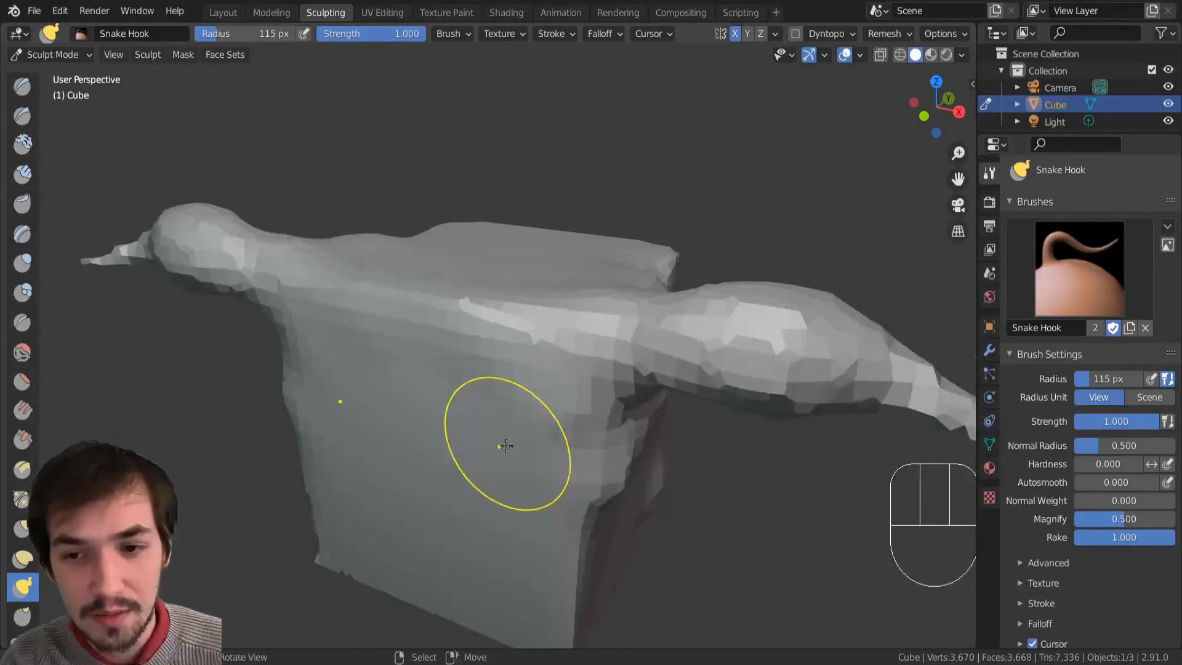
pyautogui.moveTo(520, 327)
pyautogui.mouseDown(button='middle')
pyautogui.moveTo(548, 303)
pyautogui.moveTo(519, 337)
pyautogui.mouseUp(button='middle')
pyautogui.hotkey('ctrl', 'r')
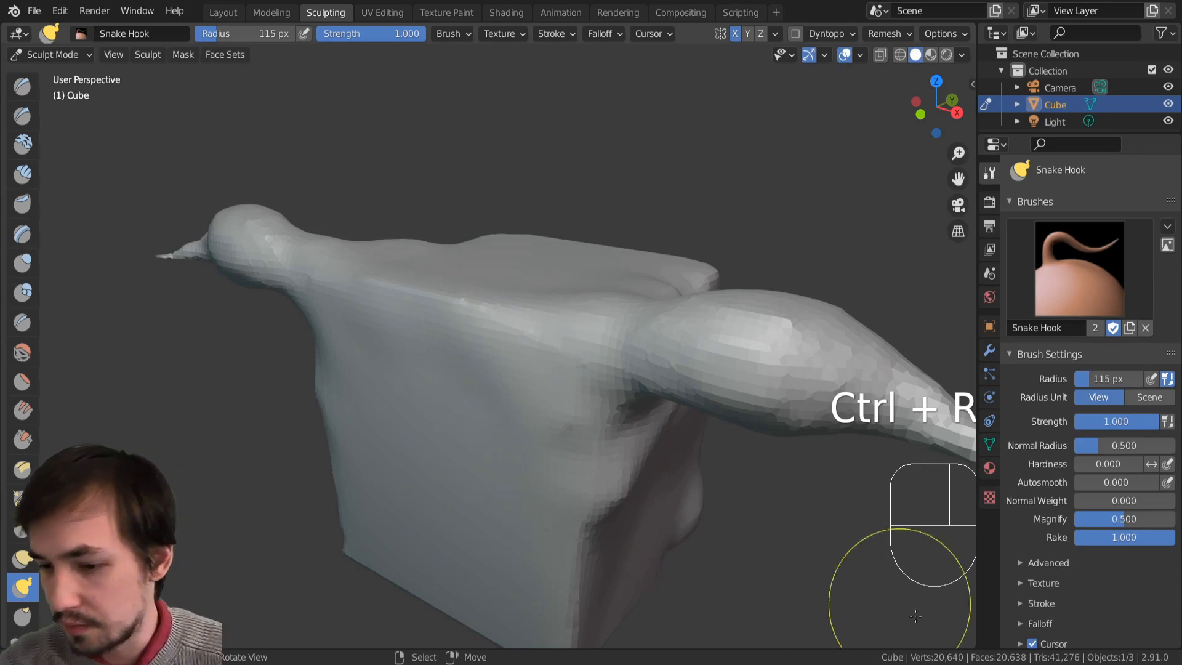
pyautogui.rightClick(992, 659)
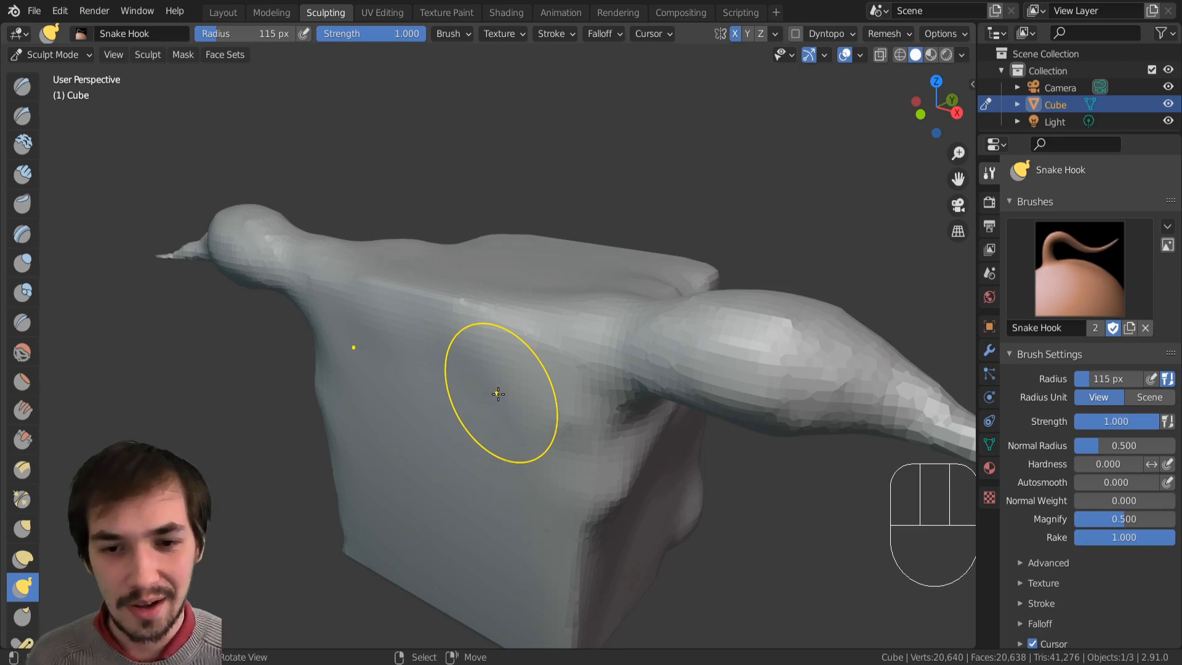
# Step: Build up Clay Strips strokes along the upper front edge of the body between the two arms
pyautogui.moveTo(752, 370)
pyautogui.mouseDown(button='middle')
pyautogui.moveTo(602, 357)
pyautogui.moveTo(625, 409)
pyautogui.moveTo(667, 370)
pyautogui.mouseUp(button='middle')
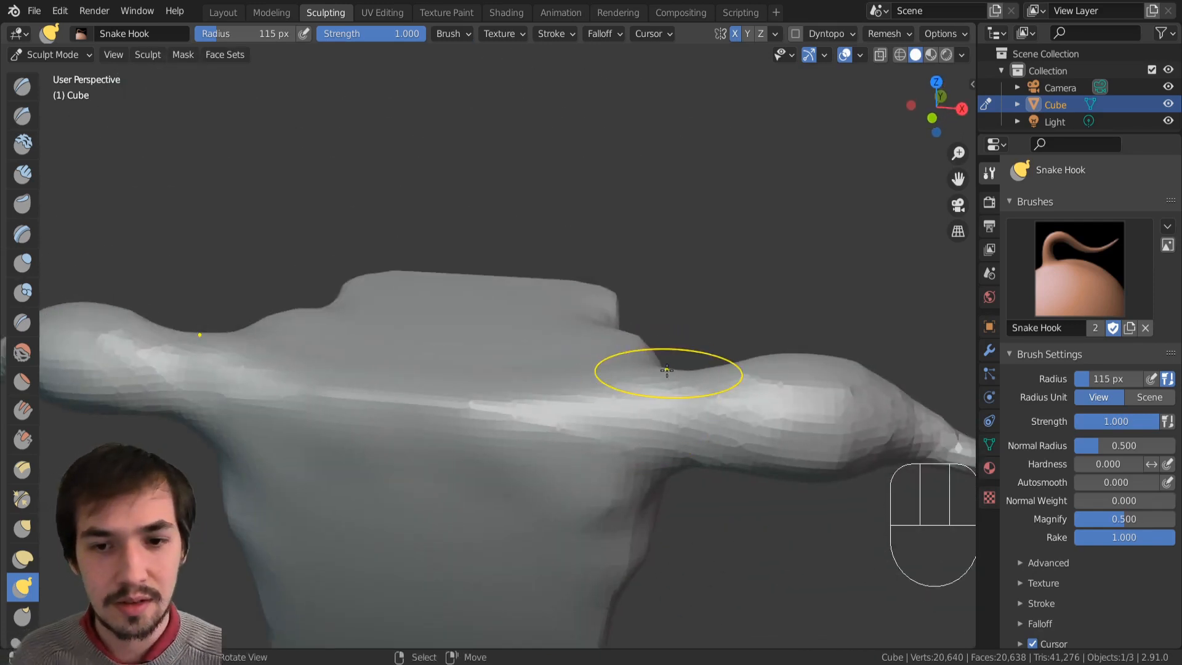
pyautogui.moveTo(523, 348); pyautogui.dragTo(474, 417, button='middle')
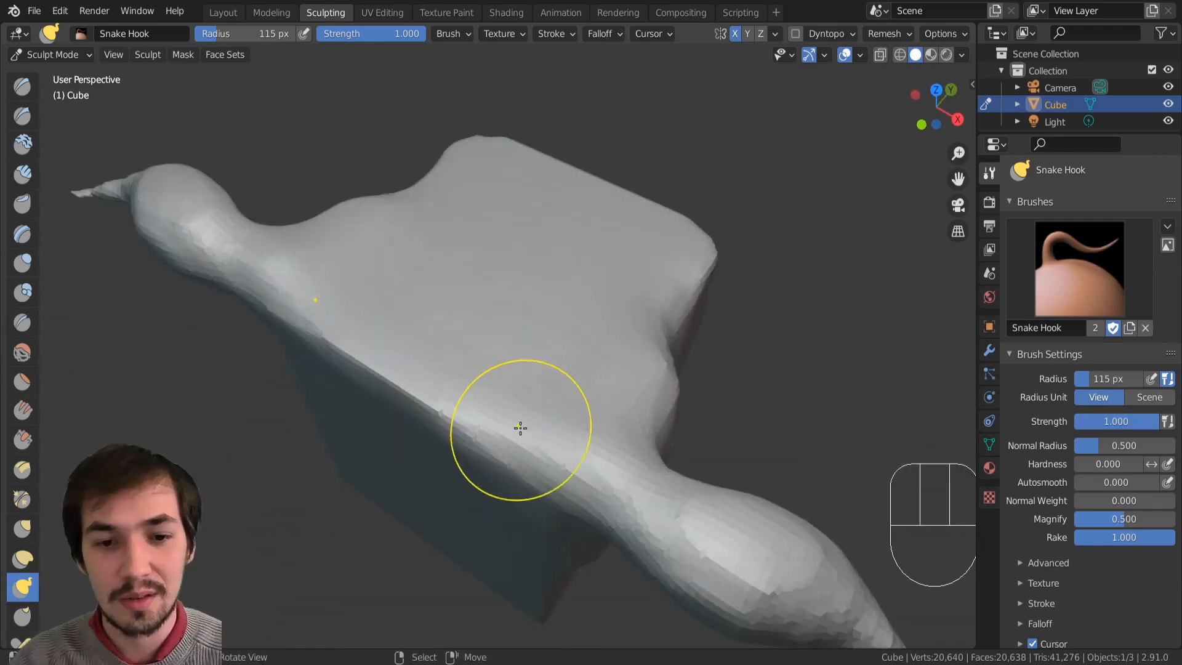
pyautogui.moveTo(536, 486); pyautogui.dragTo(622, 336, button='middle')
pyautogui.press('c')
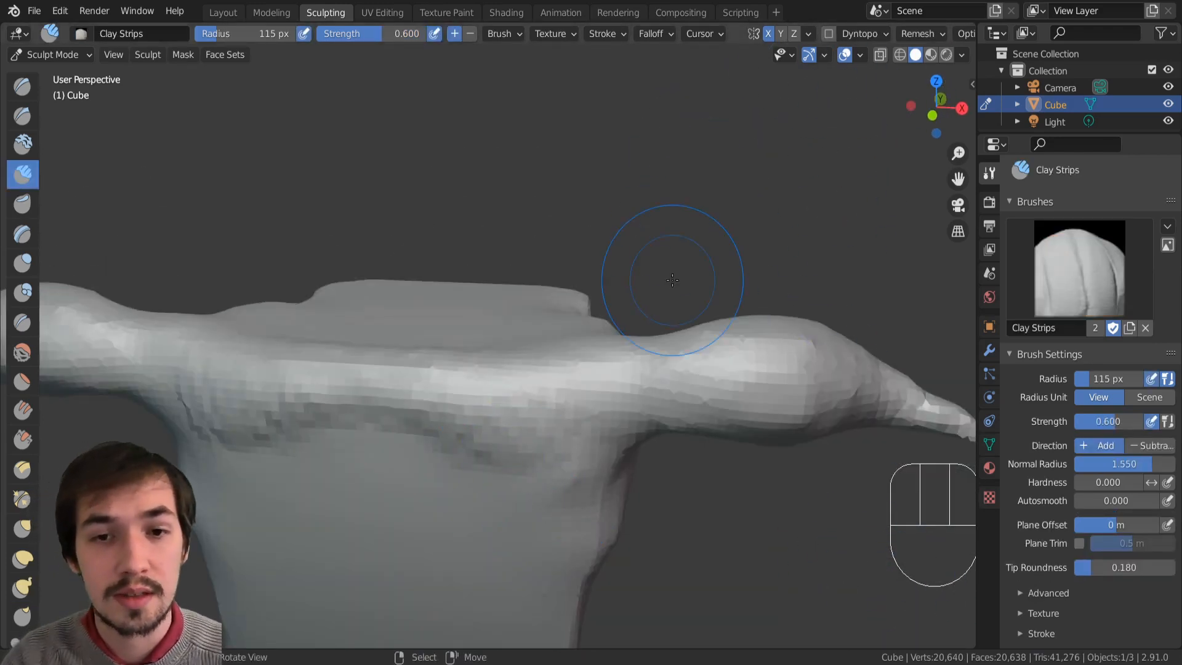
# Step: Pull another upper corner of the body outward into a pointed spike with Grab, and remesh the stretched area
pyautogui.moveTo(673, 280)
pyautogui.mouseDown(button='middle')
pyautogui.moveTo(639, 431)
pyautogui.moveTo(651, 436)
pyautogui.mouseUp(button='middle')
pyautogui.moveTo(652, 436)
pyautogui.mouseDown()
pyautogui.moveTo(680, 449)
pyautogui.moveTo(701, 521)
pyautogui.moveTo(682, 475)
pyautogui.moveTo(930, 597)
pyautogui.moveTo(795, 517)
pyautogui.mouseUp()
pyautogui.press('g')
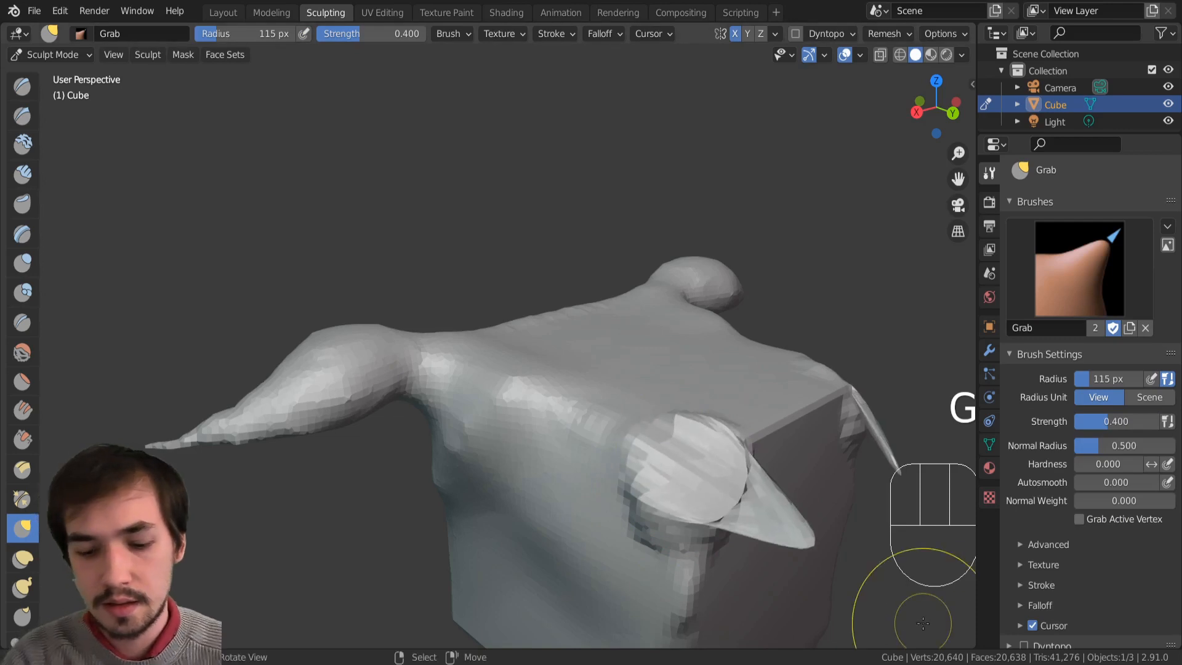
pyautogui.hotkey('ctrl', 'r')
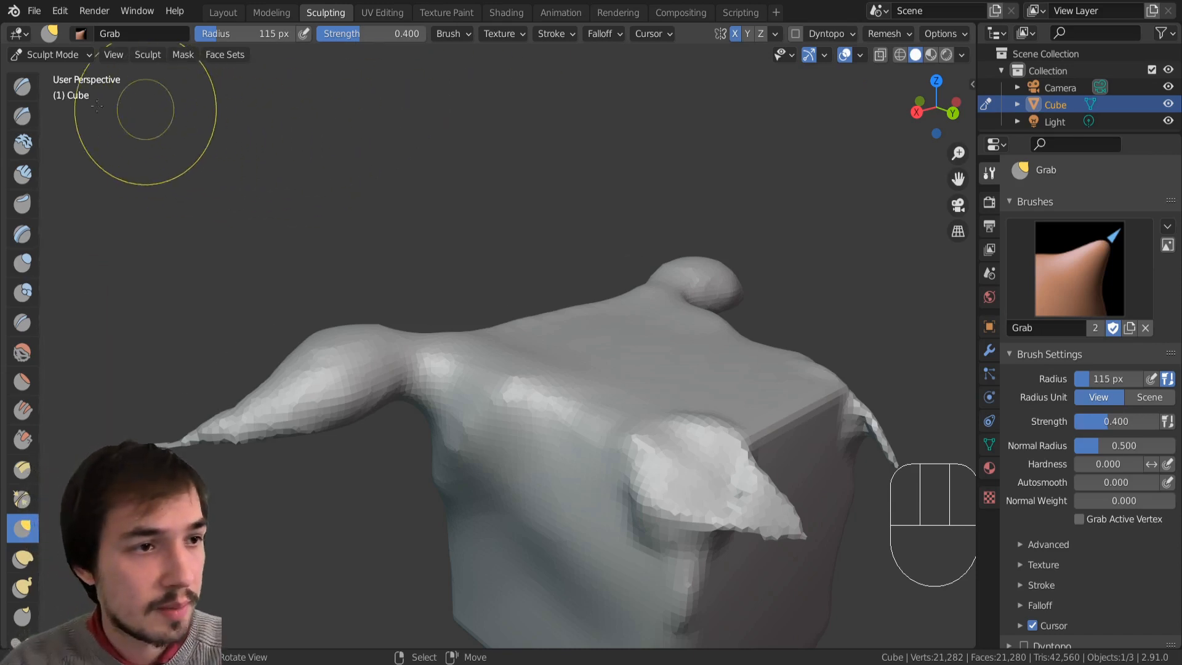
# Step: Raise several smooth ridges and bulges across the body's top surface with the Draw brush
pyautogui.click(23, 85)
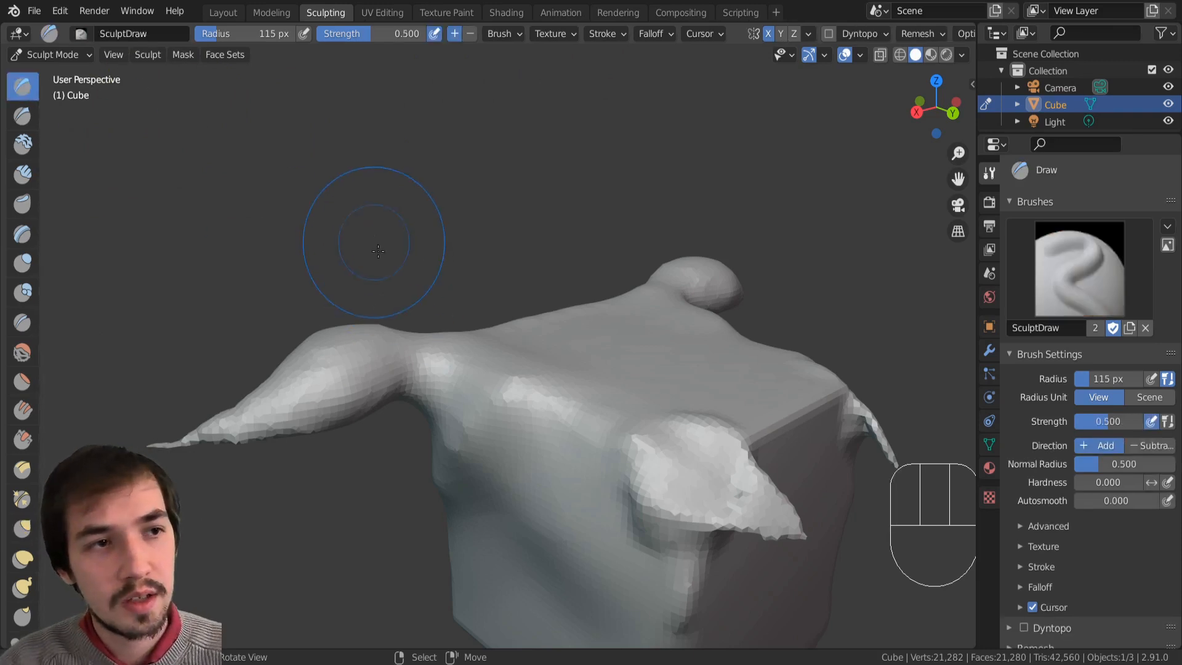
pyautogui.moveTo(343, 237)
pyautogui.mouseDown(button='middle')
pyautogui.moveTo(478, 390)
pyautogui.moveTo(486, 378)
pyautogui.moveTo(456, 401)
pyautogui.mouseUp(button='middle')
pyautogui.moveTo(456, 401)
pyautogui.mouseDown()
pyautogui.moveTo(465, 435)
pyautogui.moveTo(493, 407)
pyautogui.mouseUp()
pyautogui.moveTo(546, 330)
pyautogui.mouseDown()
pyautogui.moveTo(546, 285)
pyautogui.moveTo(554, 436)
pyautogui.mouseUp()
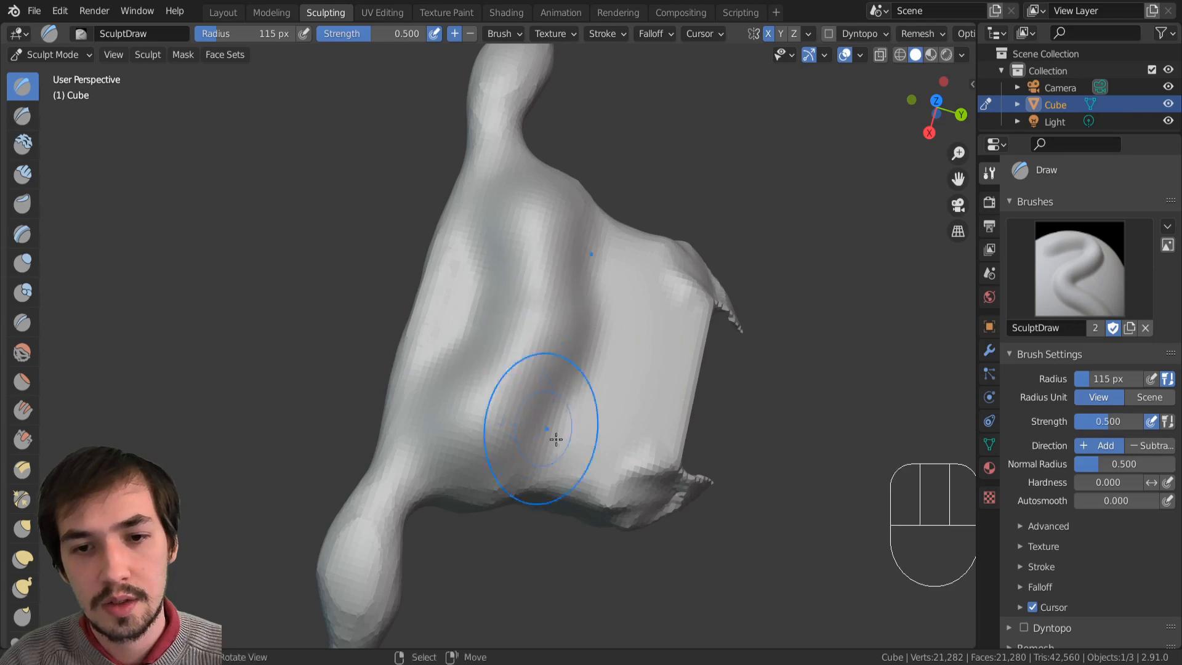
pyautogui.moveTo(554, 435); pyautogui.dragTo(538, 322, button='middle')
pyautogui.moveTo(539, 322)
pyautogui.mouseDown()
pyautogui.moveTo(610, 447)
pyautogui.moveTo(586, 417)
pyautogui.moveTo(515, 449)
pyautogui.moveTo(504, 435)
pyautogui.moveTo(478, 475)
pyautogui.moveTo(520, 454)
pyautogui.mouseUp()
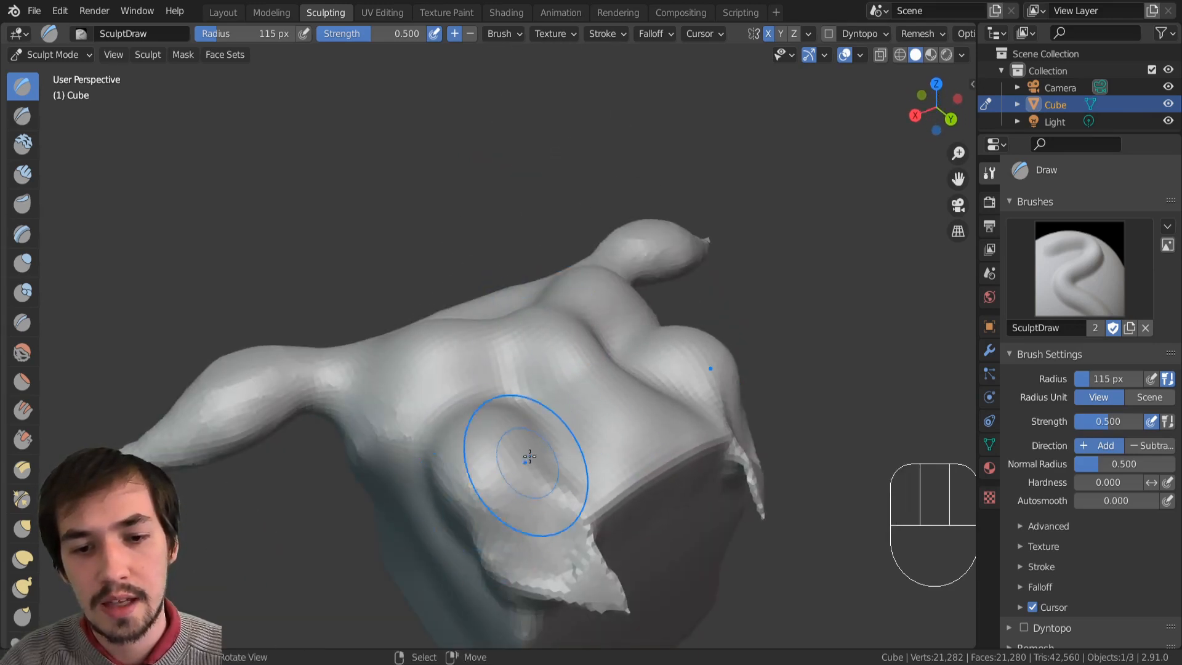
pyautogui.moveTo(520, 454)
pyautogui.mouseDown(button='middle')
pyautogui.moveTo(470, 431)
pyautogui.moveTo(525, 382)
pyautogui.mouseUp(button='middle')
pyautogui.moveTo(525, 382); pyautogui.dragTo(524, 443)
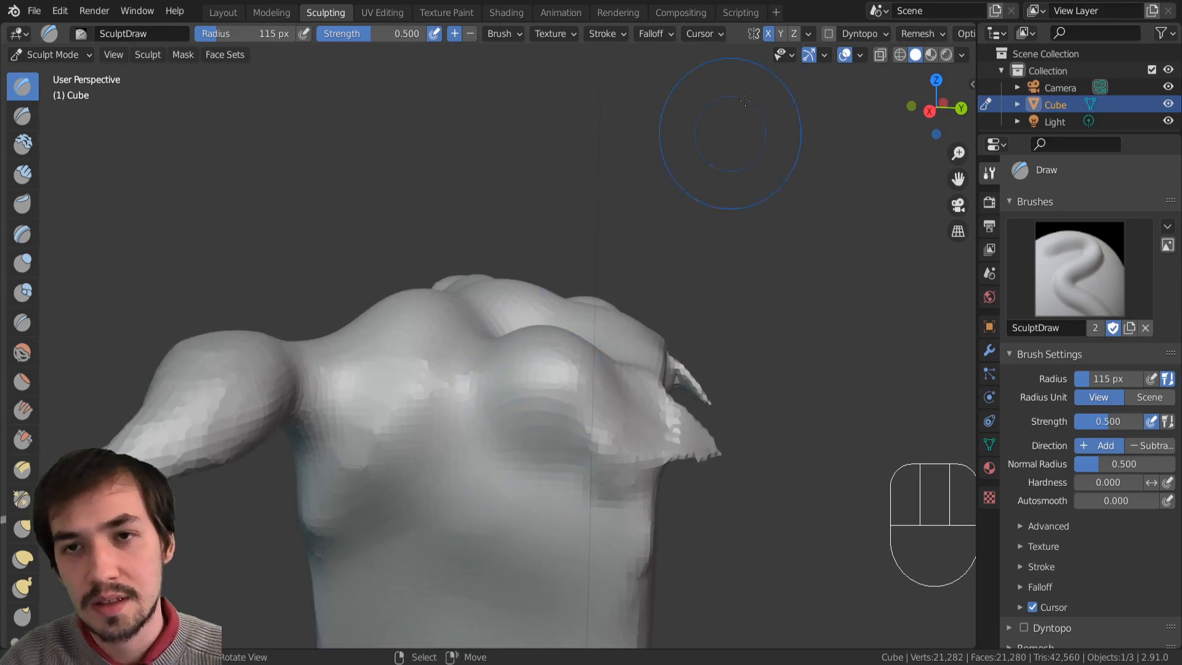
# Step: Check which falloff curve preset the Draw brush uses
pyautogui.click(663, 32)
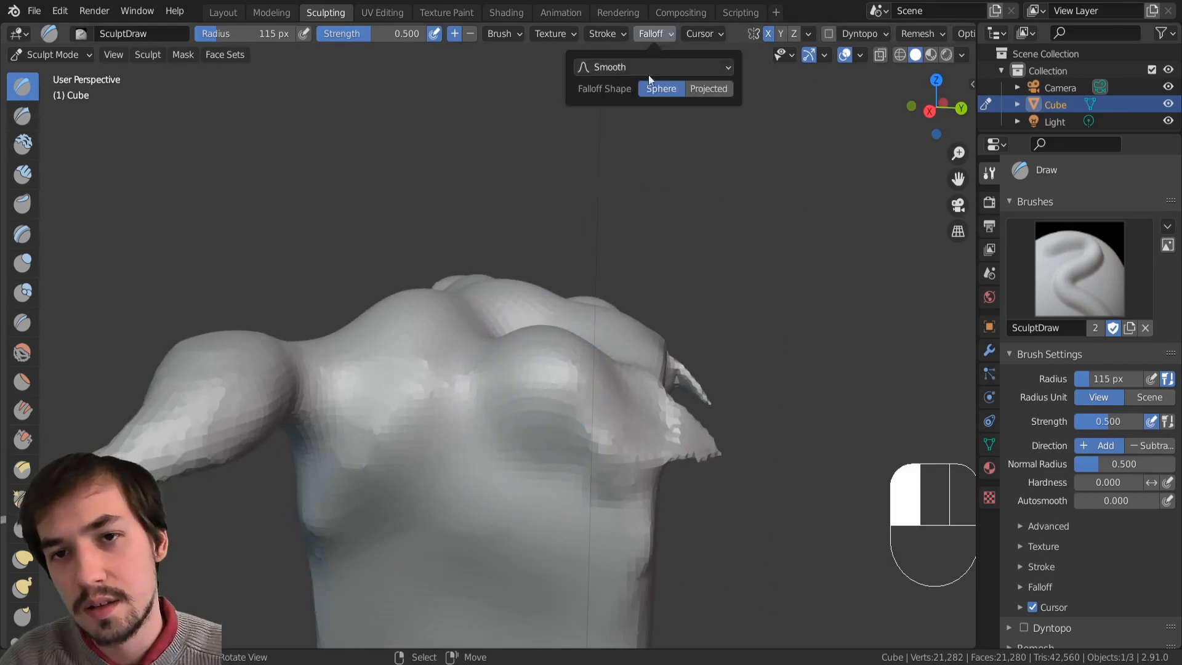
pyautogui.click(579, 68)
pyautogui.click(585, 72)
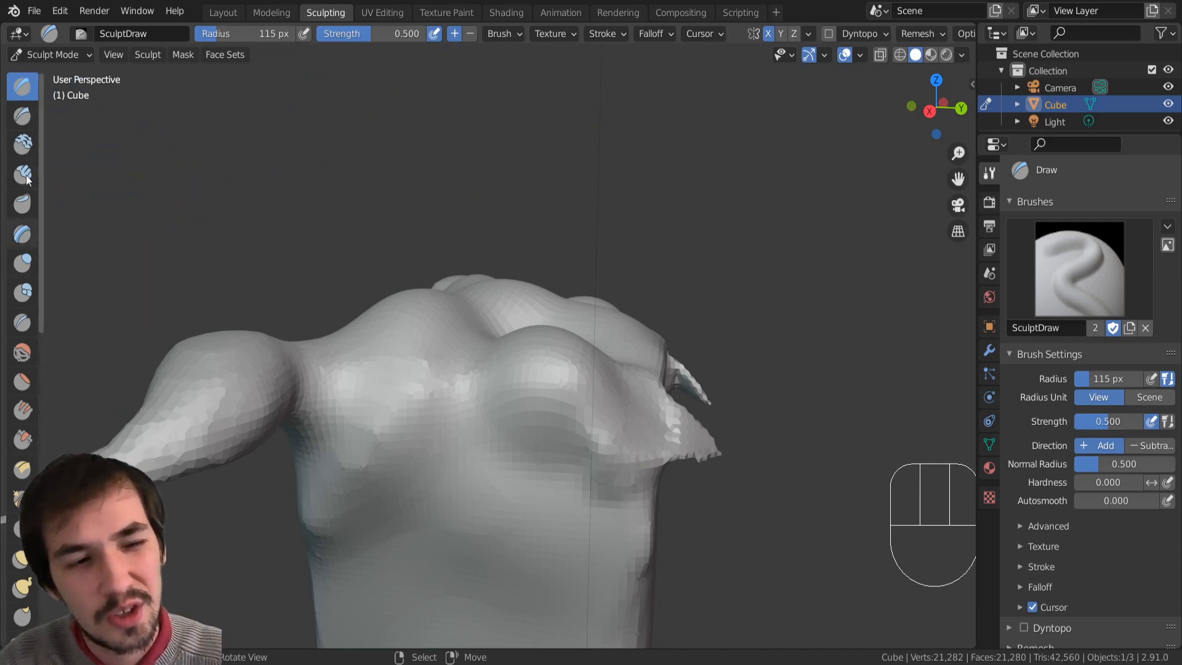
# Step: Carve sharp creases down the side, across the front face and along the top of the body with the Draw Sharp brush
pyautogui.click(23, 116)
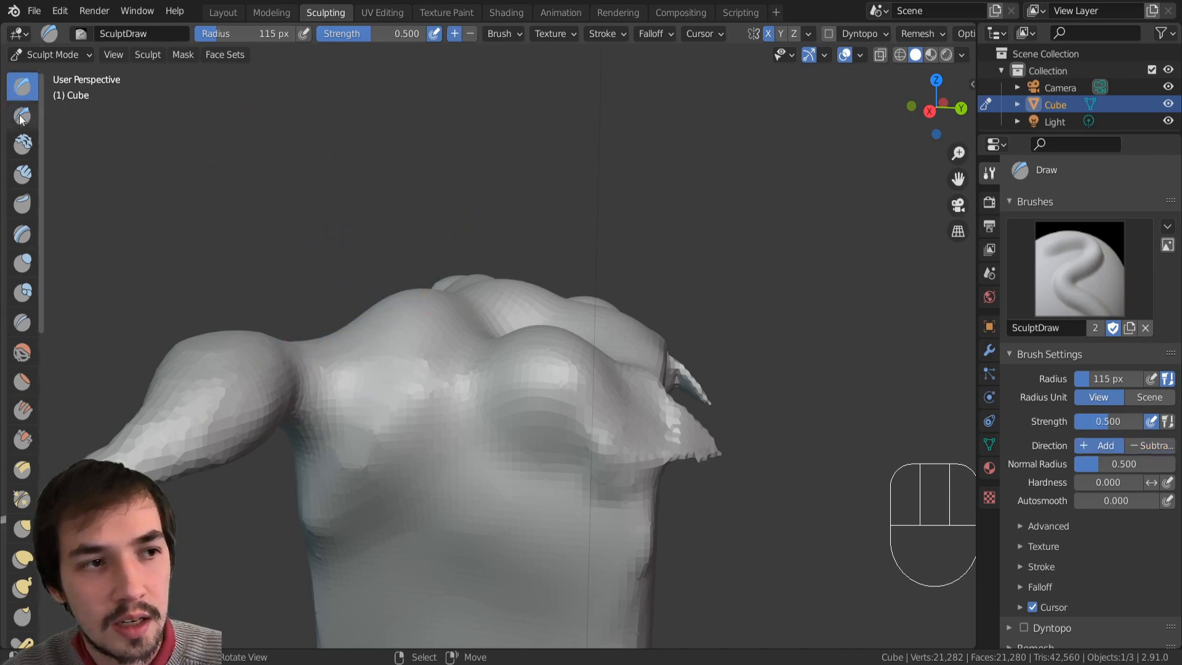
pyautogui.moveTo(403, 354)
pyautogui.mouseDown()
pyautogui.moveTo(468, 511)
pyautogui.moveTo(510, 479)
pyautogui.mouseUp()
pyautogui.moveTo(511, 479); pyautogui.dragTo(320, 332, button='middle')
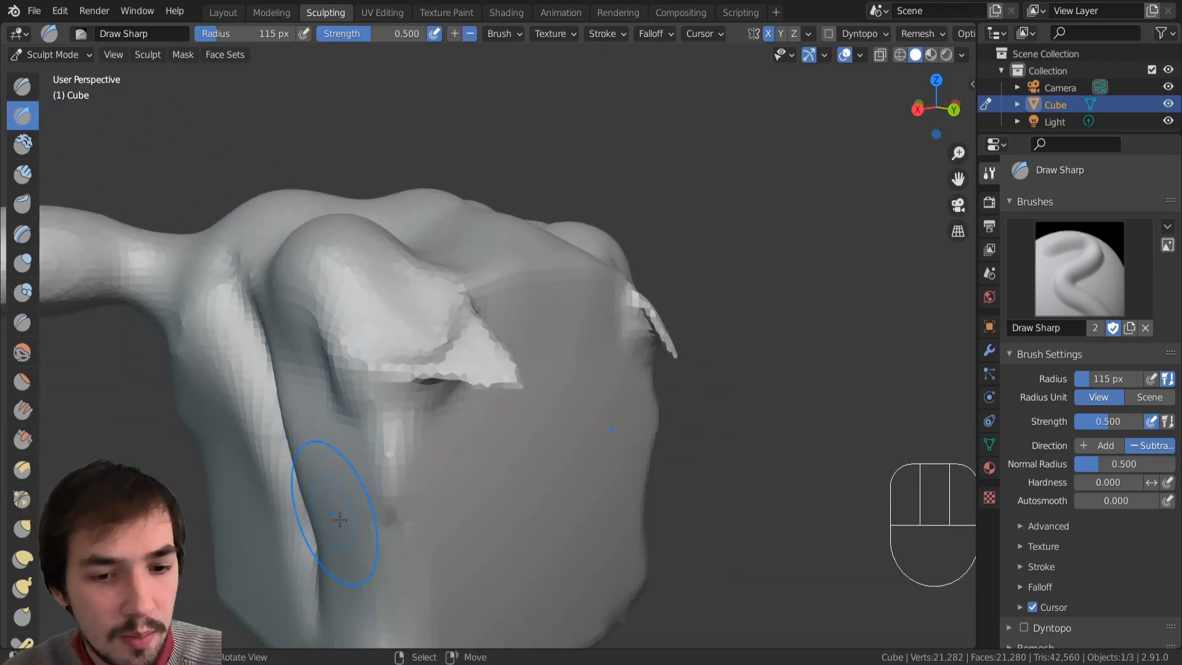
pyautogui.moveTo(340, 521)
pyautogui.mouseDown()
pyautogui.moveTo(478, 515)
pyautogui.moveTo(335, 533)
pyautogui.moveTo(486, 514)
pyautogui.mouseUp()
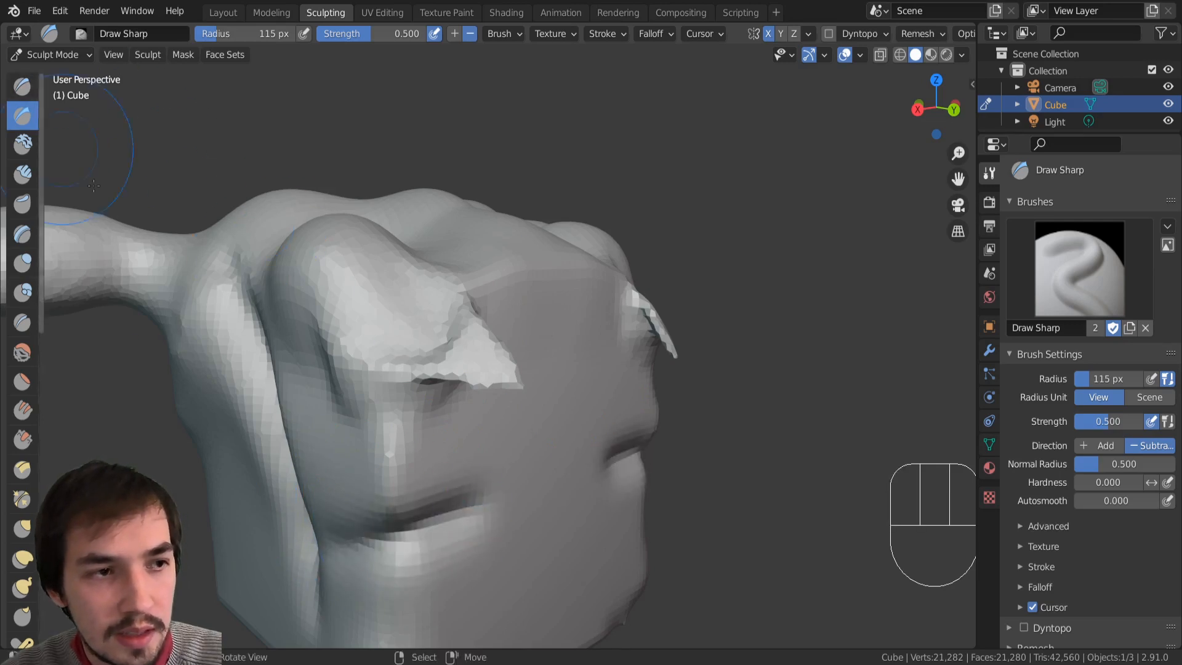
pyautogui.moveTo(537, 411)
pyautogui.mouseDown()
pyautogui.moveTo(483, 499)
pyautogui.moveTo(459, 515)
pyautogui.mouseUp()
pyautogui.moveTo(543, 411); pyautogui.dragTo(464, 514)
pyautogui.moveTo(525, 394); pyautogui.dragTo(487, 440, button='middle')
pyautogui.moveTo(484, 289); pyautogui.dragTo(470, 370)
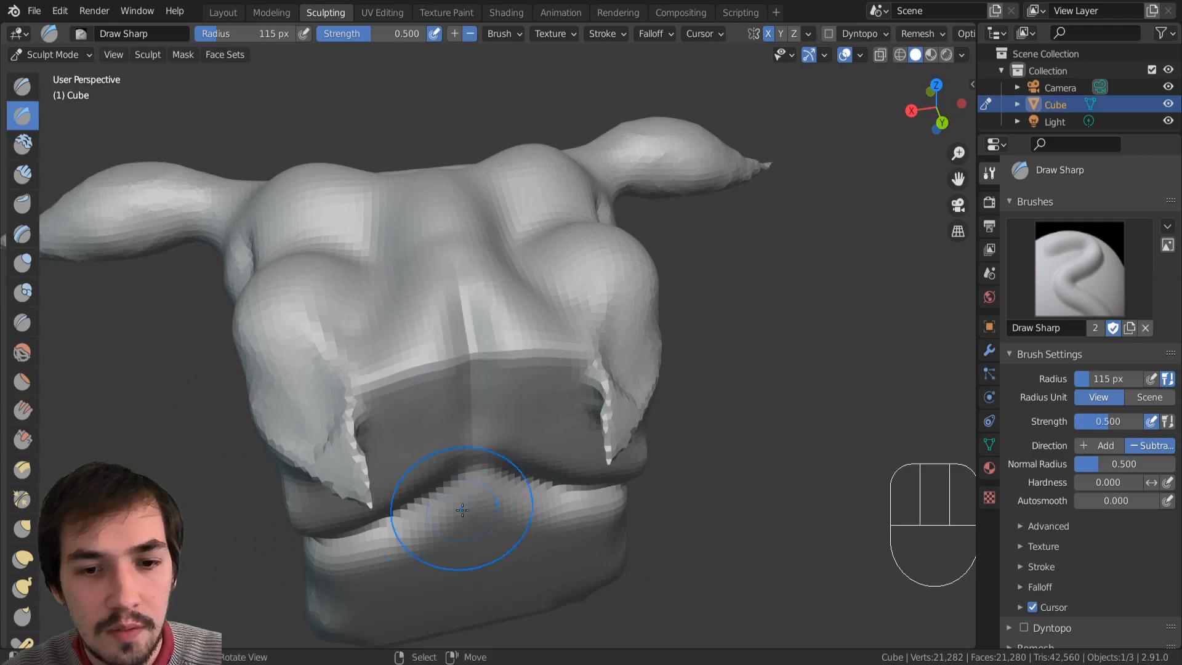
# Step: Set the Draw Sharp falloff to Smooth and stroke the upper surface beside its centre line
pyautogui.click(652, 34)
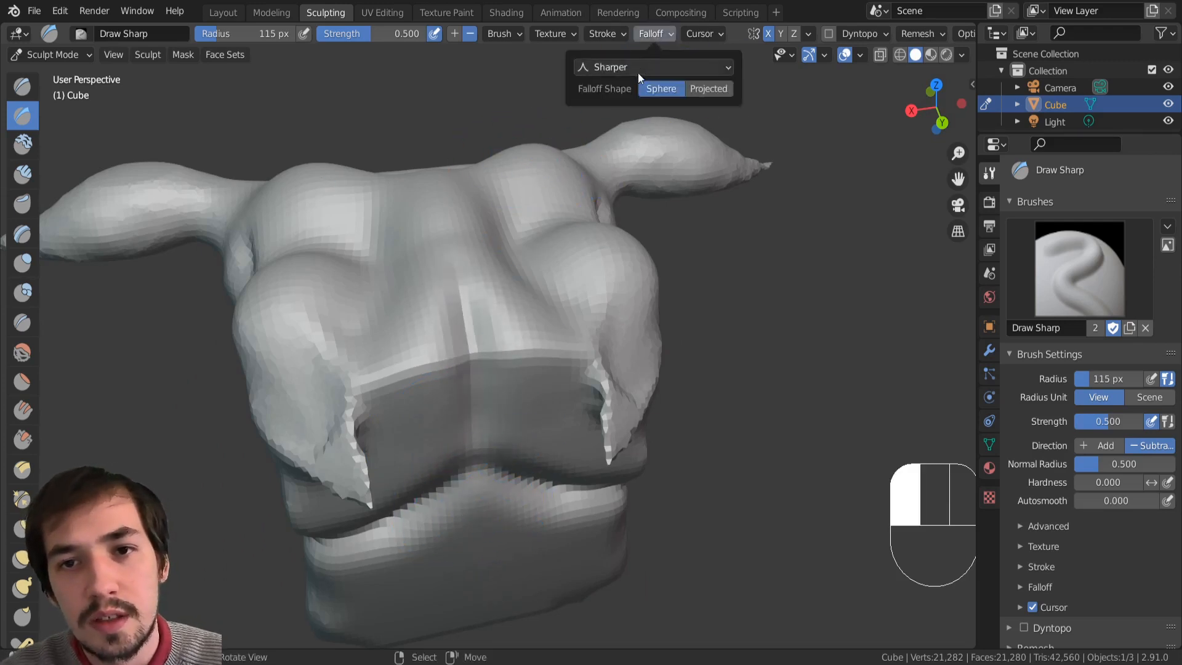
pyautogui.click(638, 69)
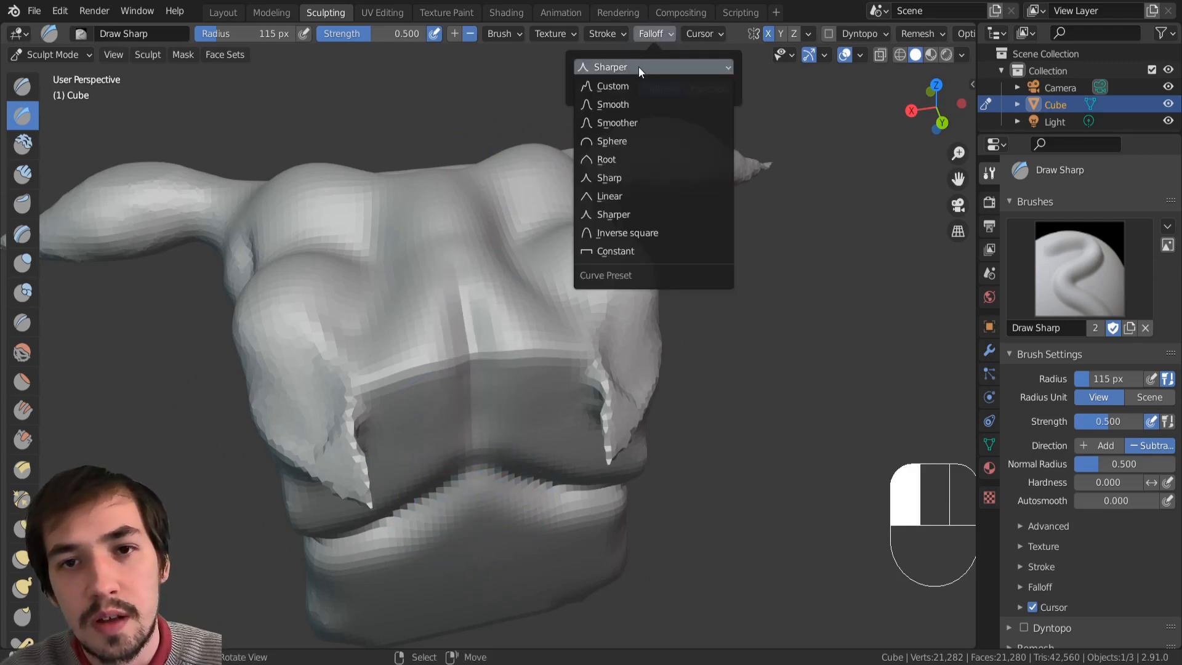
pyautogui.click(618, 106)
pyautogui.moveTo(247, 237)
pyautogui.mouseDown()
pyautogui.moveTo(382, 338)
pyautogui.moveTo(376, 271)
pyautogui.mouseUp()
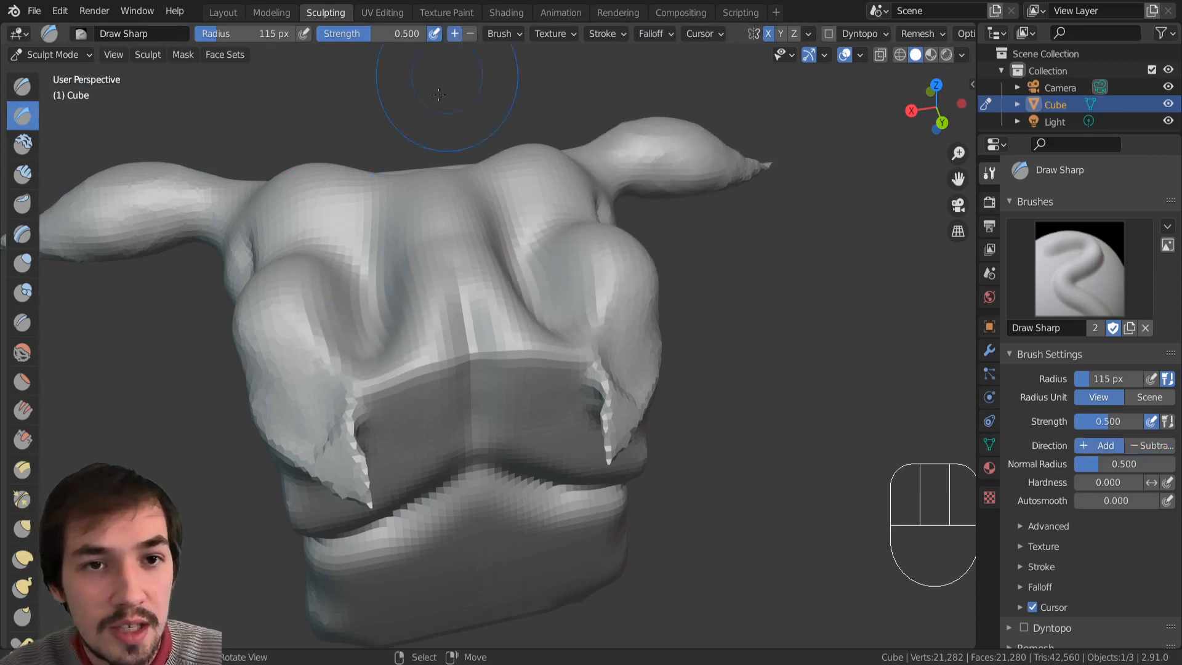
pyautogui.moveTo(382, 320)
pyautogui.mouseDown()
pyautogui.moveTo(345, 271)
pyautogui.moveTo(364, 259)
pyautogui.moveTo(369, 277)
pyautogui.moveTo(401, 272)
pyautogui.moveTo(369, 289)
pyautogui.mouseUp()
# Step: Switch back to the Draw brush and smooth the sharp ridges on the body's upper surface
pyautogui.click(30, 87)
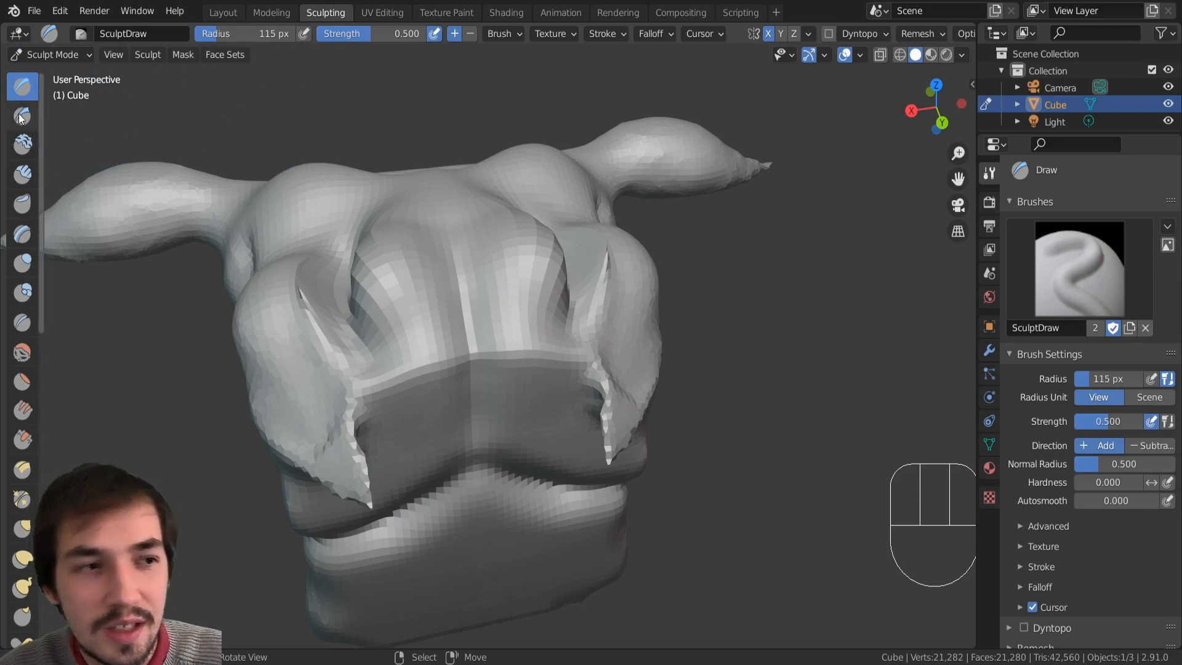
pyautogui.moveTo(128, 83)
pyautogui.mouseDown(button='middle')
pyautogui.moveTo(409, 272)
pyautogui.moveTo(470, 390)
pyautogui.moveTo(475, 369)
pyautogui.mouseUp(button='middle')
pyautogui.moveTo(466, 494)
pyautogui.keyDown('shift'); pyautogui.mouseDown()
pyautogui.moveTo(474, 486)
pyautogui.moveTo(455, 504)
pyautogui.moveTo(502, 575)
pyautogui.moveTo(501, 527)
pyautogui.mouseUp(); pyautogui.keyUp('shift')
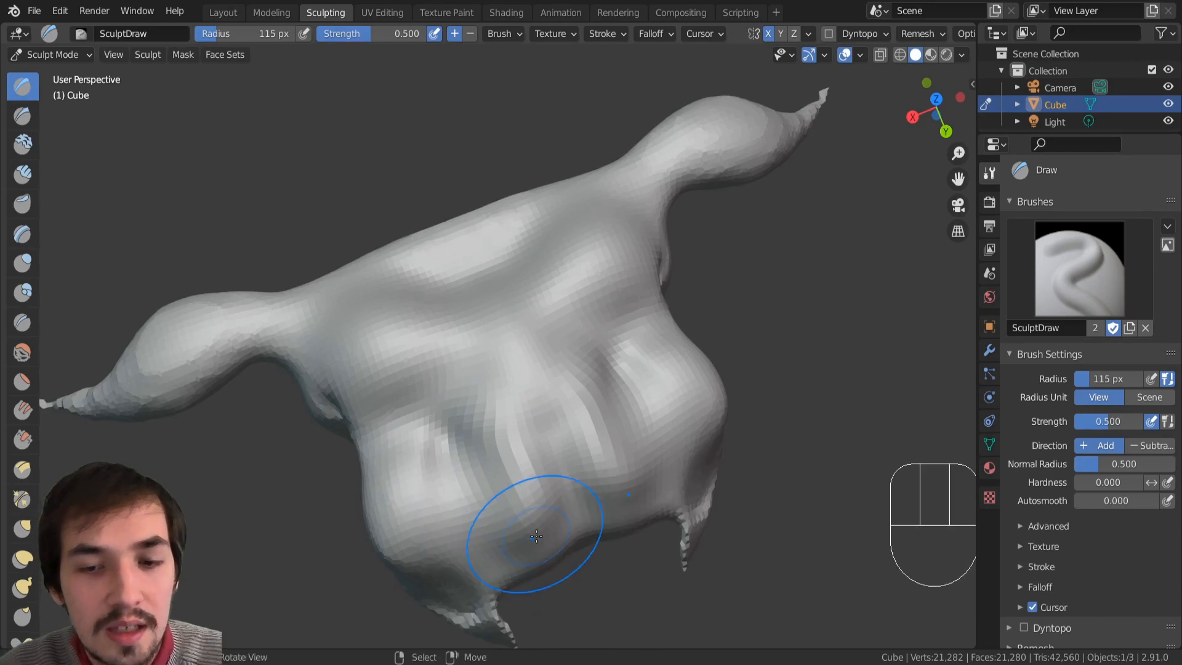
pyautogui.moveTo(411, 218); pyautogui.dragTo(483, 259, button='middle')
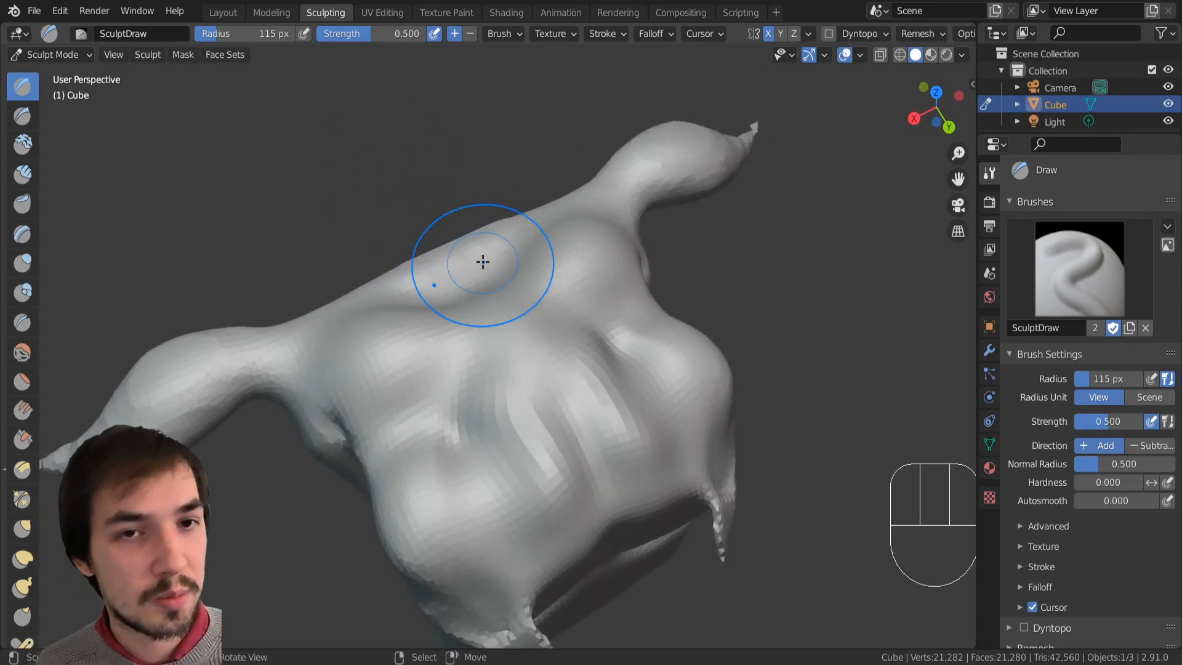
# Step: Lay Clay Strips strokes over the front shoulder bulge and across the upper front edge to the other side
pyautogui.moveTo(409, 391); pyautogui.dragTo(375, 287, button='middle')
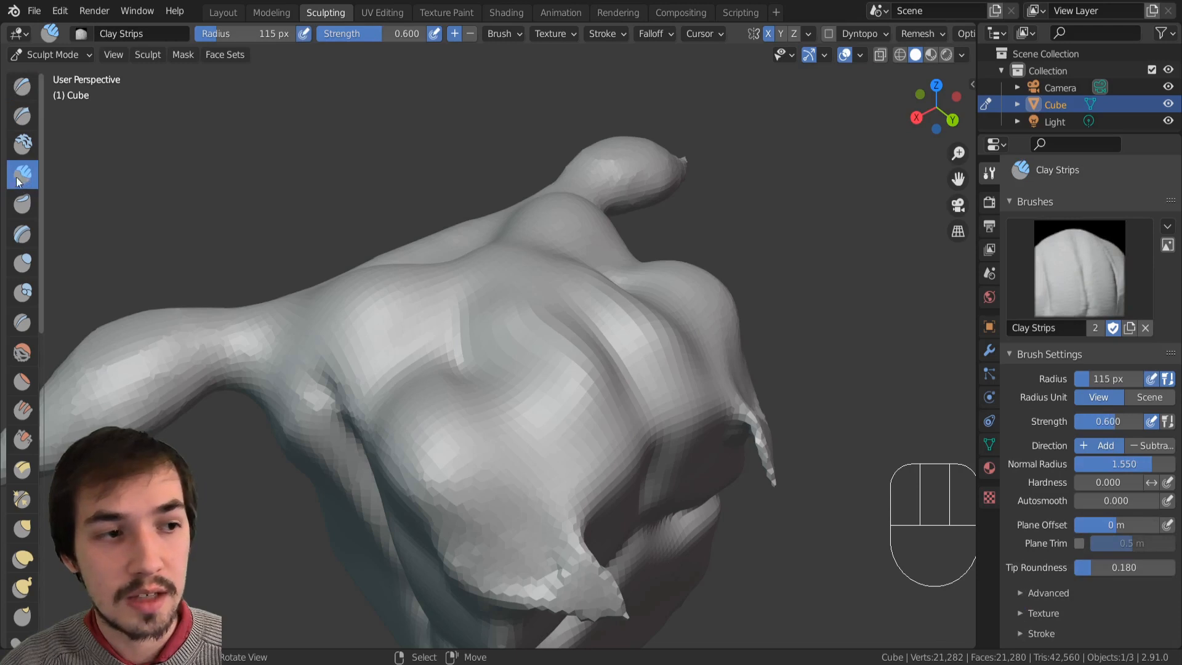
pyautogui.click(23, 145)
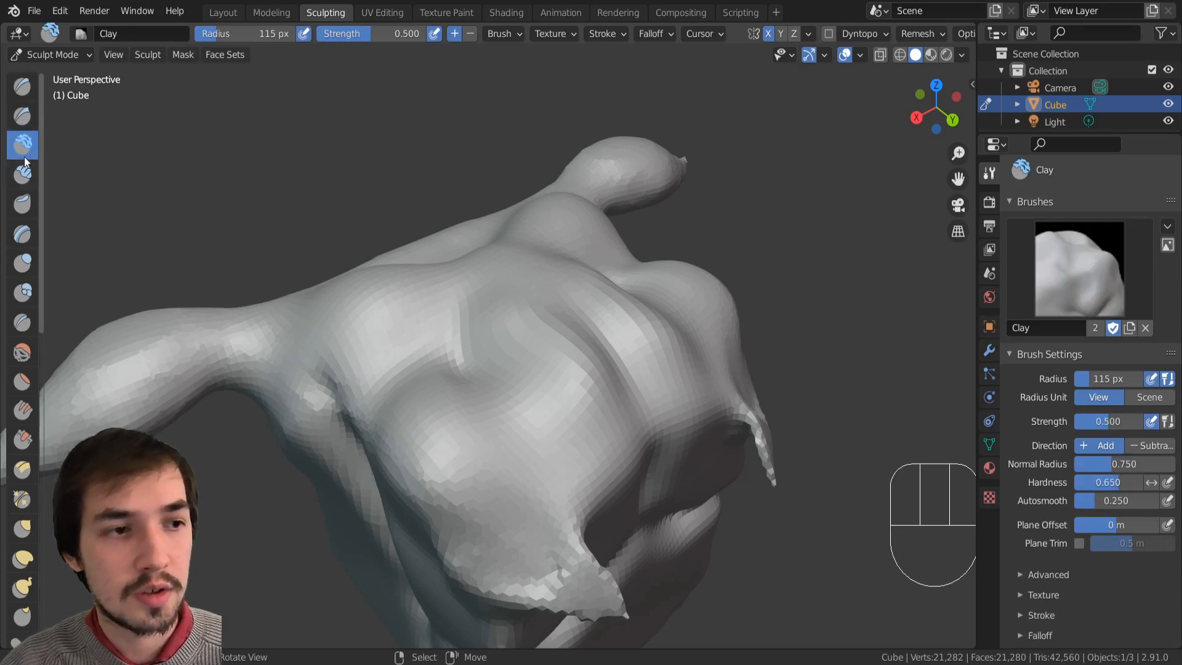
pyautogui.click(22, 175)
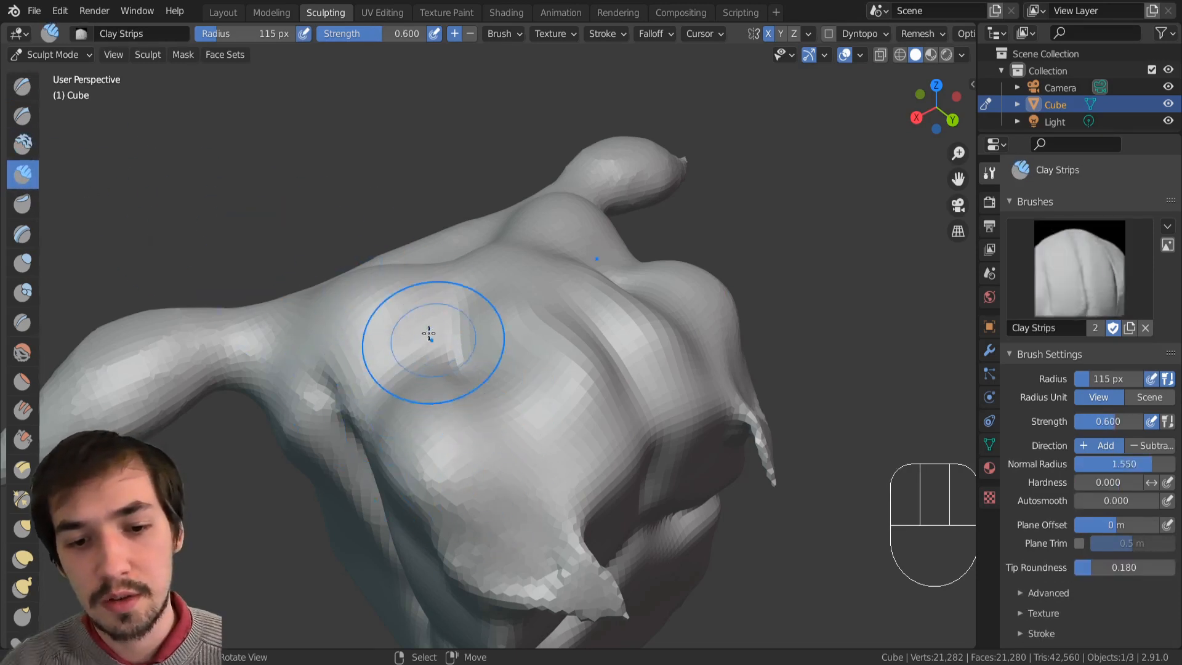
pyautogui.moveTo(423, 385)
pyautogui.keyDown('ctrl'); pyautogui.mouseDown()
pyautogui.moveTo(435, 462)
pyautogui.moveTo(415, 475)
pyautogui.moveTo(443, 491)
pyautogui.moveTo(453, 473)
pyautogui.moveTo(437, 474)
pyautogui.moveTo(458, 460)
pyautogui.mouseUp(); pyautogui.keyUp('ctrl')
pyautogui.moveTo(446, 484); pyautogui.dragTo(482, 467)
pyautogui.moveTo(450, 516); pyautogui.dragTo(432, 517)
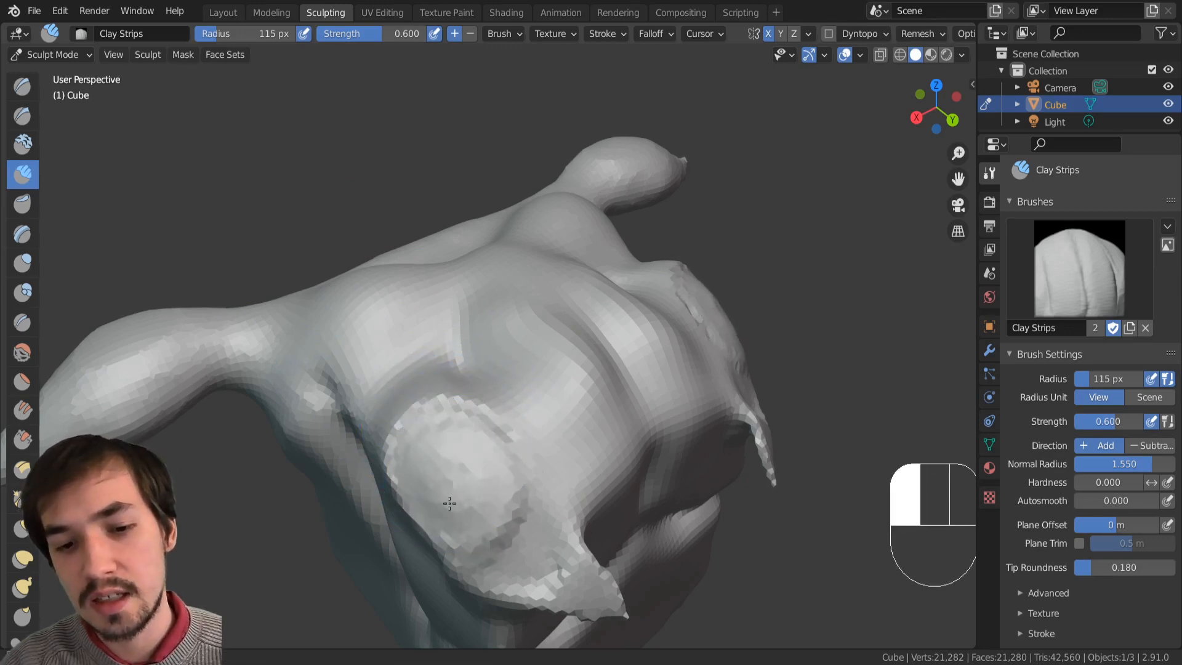
pyautogui.moveTo(452, 455); pyautogui.dragTo(461, 453)
pyautogui.moveTo(536, 449)
pyautogui.mouseDown()
pyautogui.moveTo(512, 488)
pyautogui.moveTo(490, 449)
pyautogui.moveTo(558, 389)
pyautogui.moveTo(490, 462)
pyautogui.moveTo(559, 426)
pyautogui.mouseUp()
pyautogui.moveTo(506, 482)
pyautogui.mouseDown()
pyautogui.moveTo(475, 475)
pyautogui.moveTo(475, 485)
pyautogui.moveTo(441, 438)
pyautogui.moveTo(449, 475)
pyautogui.moveTo(562, 420)
pyautogui.moveTo(616, 348)
pyautogui.moveTo(615, 370)
pyautogui.moveTo(518, 474)
pyautogui.moveTo(622, 386)
pyautogui.moveTo(511, 456)
pyautogui.moveTo(400, 468)
pyautogui.mouseUp()
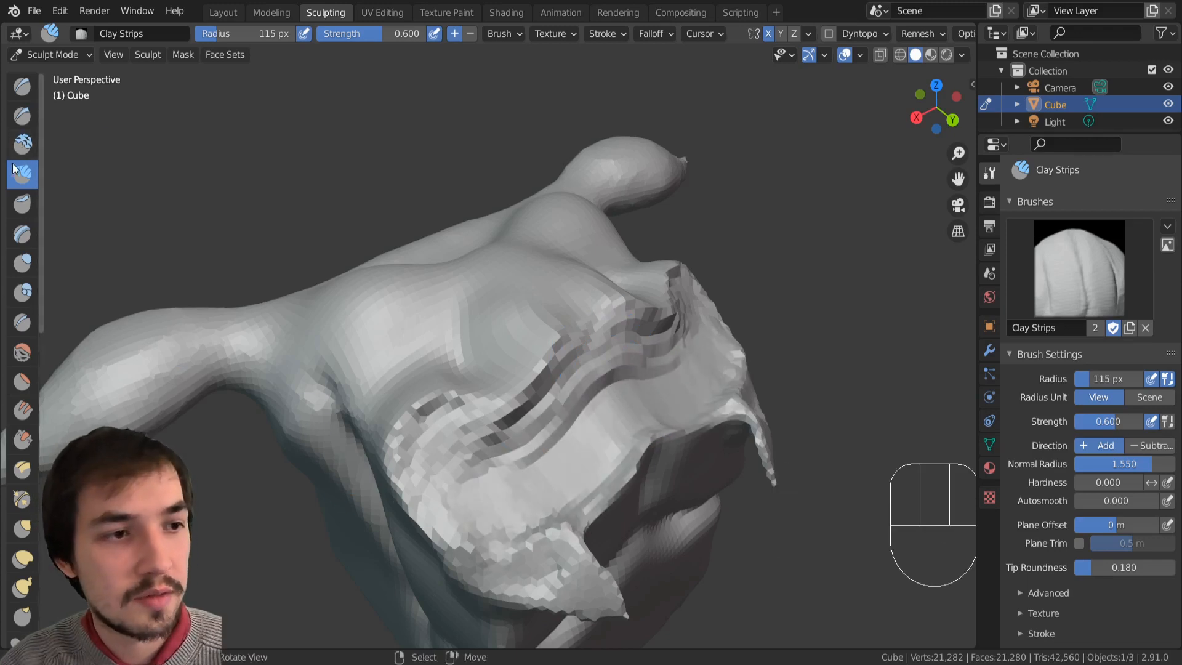
# Step: Even out the stepped strips along the upper front with Clay strokes and smooth the seam in the middle
pyautogui.click(23, 144)
pyautogui.moveTo(406, 394)
pyautogui.mouseDown()
pyautogui.moveTo(459, 462)
pyautogui.moveTo(496, 448)
pyautogui.moveTo(497, 461)
pyautogui.moveTo(509, 438)
pyautogui.moveTo(483, 454)
pyautogui.moveTo(516, 461)
pyautogui.mouseUp()
pyautogui.moveTo(540, 408)
pyautogui.mouseDown()
pyautogui.moveTo(520, 449)
pyautogui.moveTo(536, 438)
pyautogui.moveTo(511, 427)
pyautogui.moveTo(480, 475)
pyautogui.mouseUp()
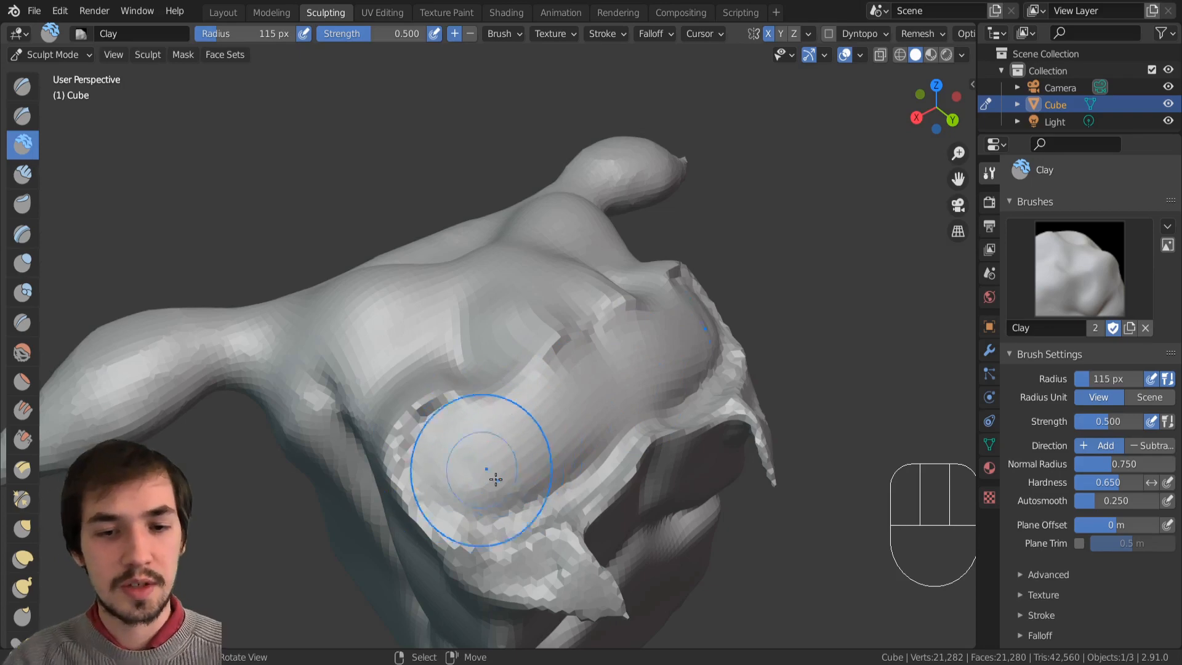
pyautogui.moveTo(475, 279)
pyautogui.mouseDown(button='middle')
pyautogui.moveTo(567, 343)
pyautogui.moveTo(497, 255)
pyautogui.mouseUp(button='middle')
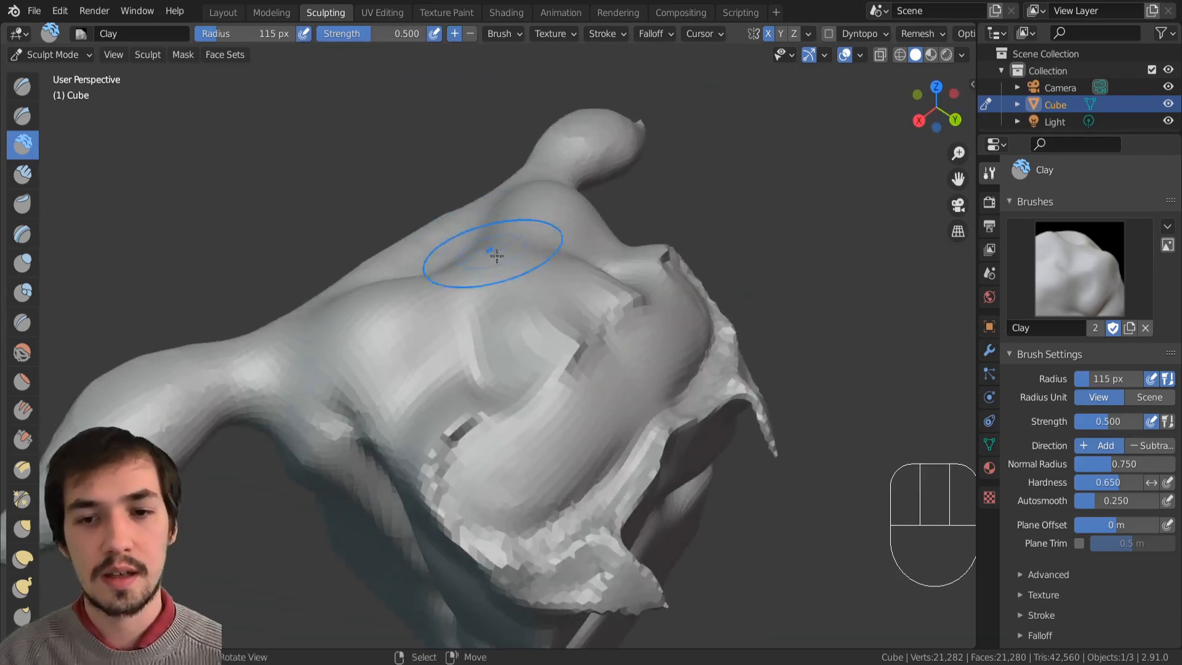
pyautogui.moveTo(500, 336)
pyautogui.mouseDown(button='middle')
pyautogui.moveTo(498, 296)
pyautogui.moveTo(523, 367)
pyautogui.mouseUp(button='middle')
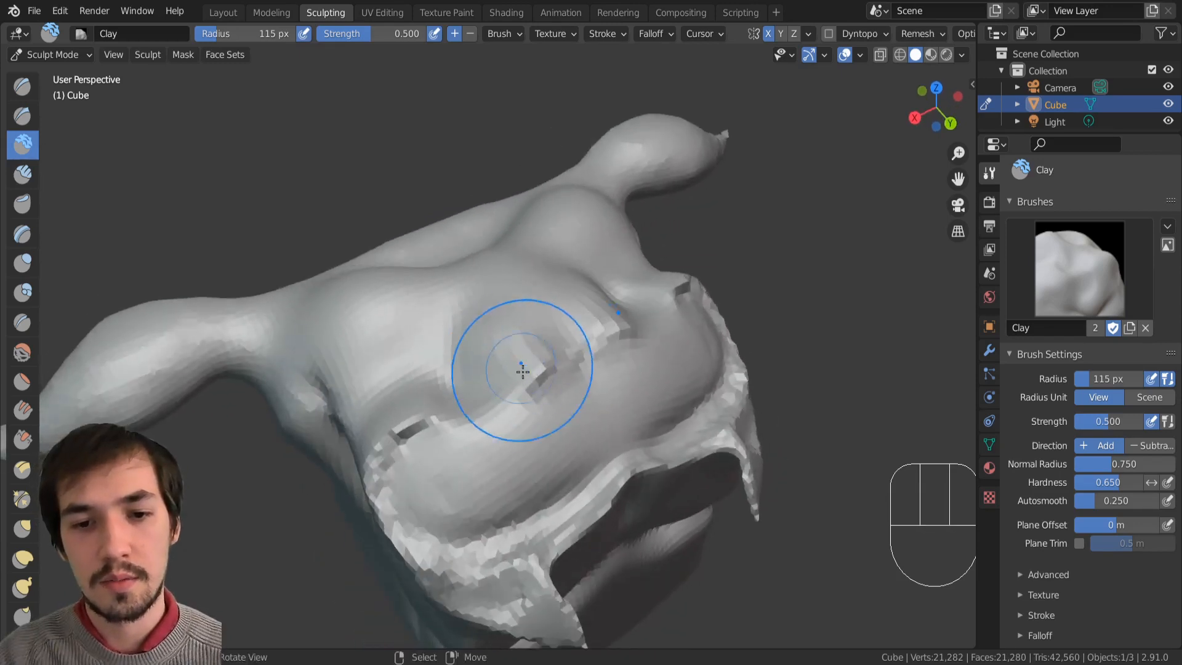
pyautogui.moveTo(525, 366)
pyautogui.keyDown('shift'); pyautogui.mouseDown()
pyautogui.moveTo(564, 382)
pyautogui.moveTo(538, 378)
pyautogui.mouseUp(); pyautogui.keyUp('shift')
# Step: Build up more Clay strokes across the middle and front of the upper surface, comparing the brush with Clay Strips
pyautogui.moveTo(491, 336)
pyautogui.mouseDown(button='middle')
pyautogui.moveTo(452, 322)
pyautogui.moveTo(446, 332)
pyautogui.mouseUp(button='middle')
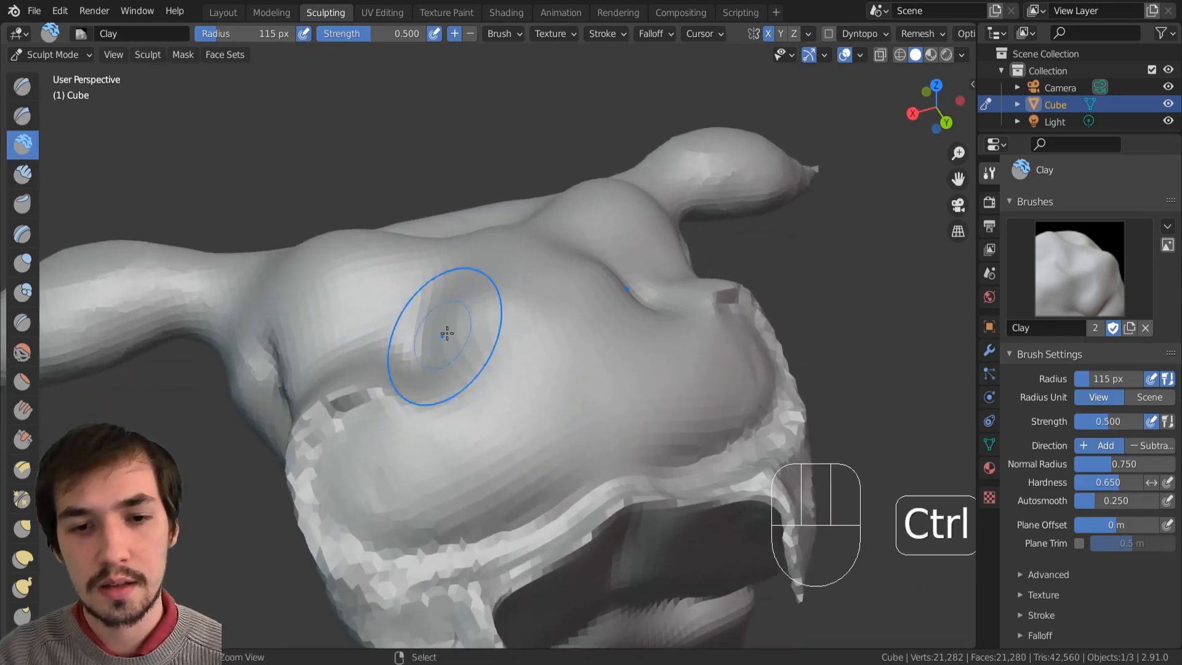
pyautogui.moveTo(450, 399); pyautogui.dragTo(457, 413)
pyautogui.moveTo(447, 465); pyautogui.dragTo(444, 455)
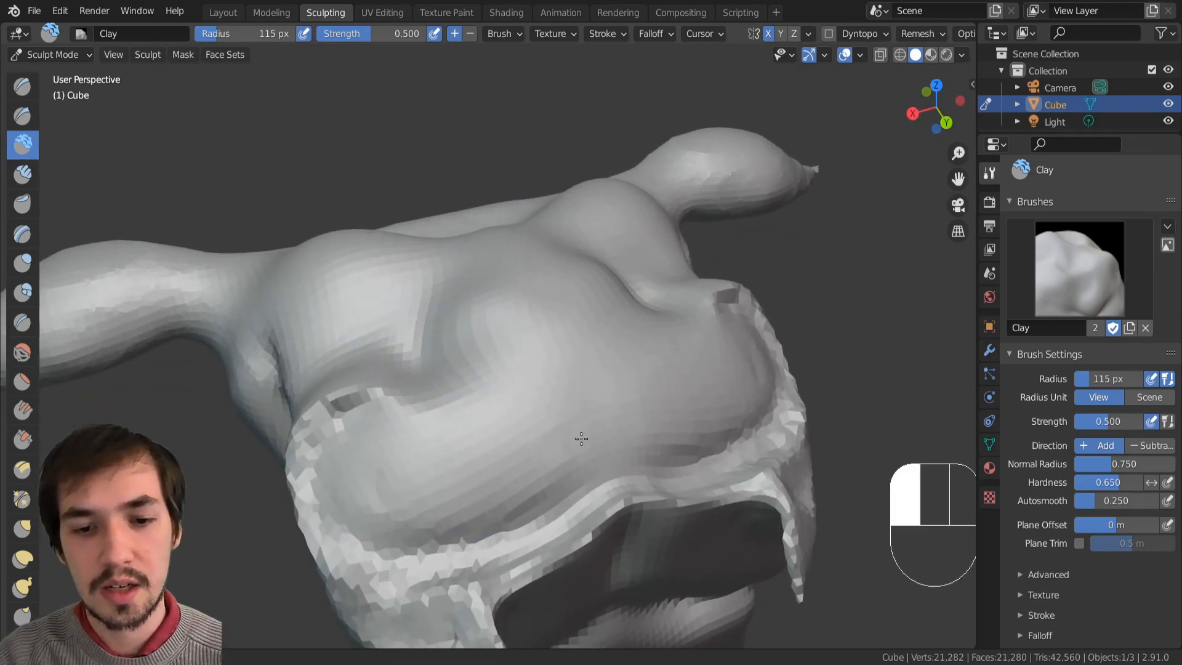
pyautogui.moveTo(581, 438); pyautogui.dragTo(492, 434)
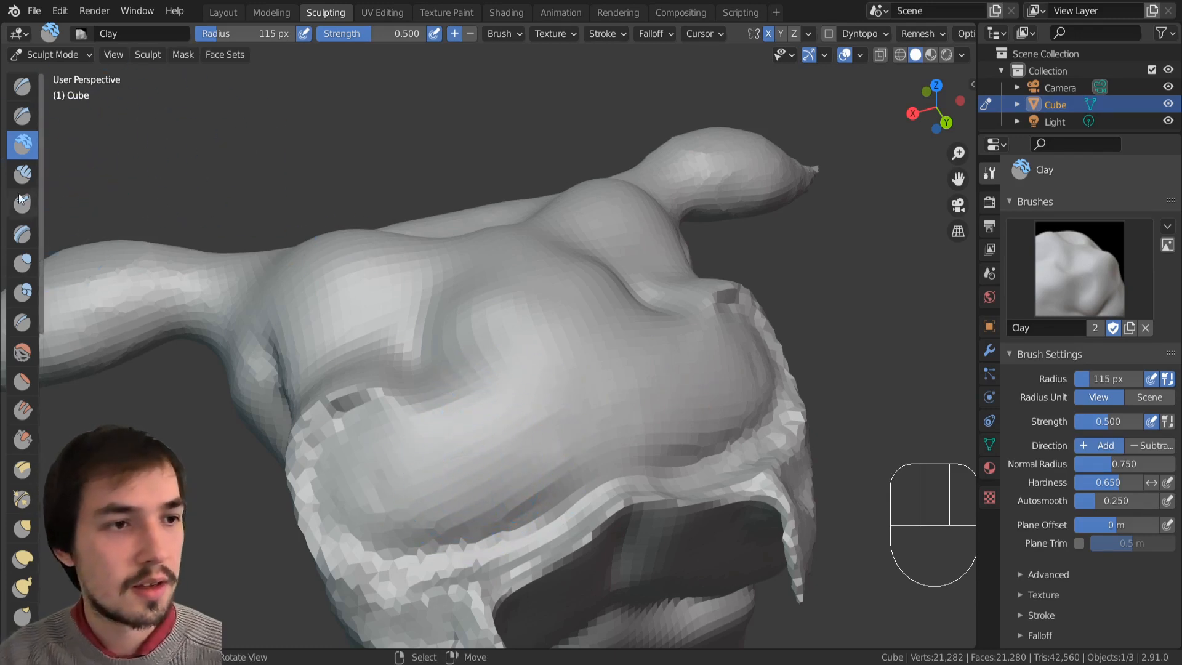
pyautogui.click(15, 175)
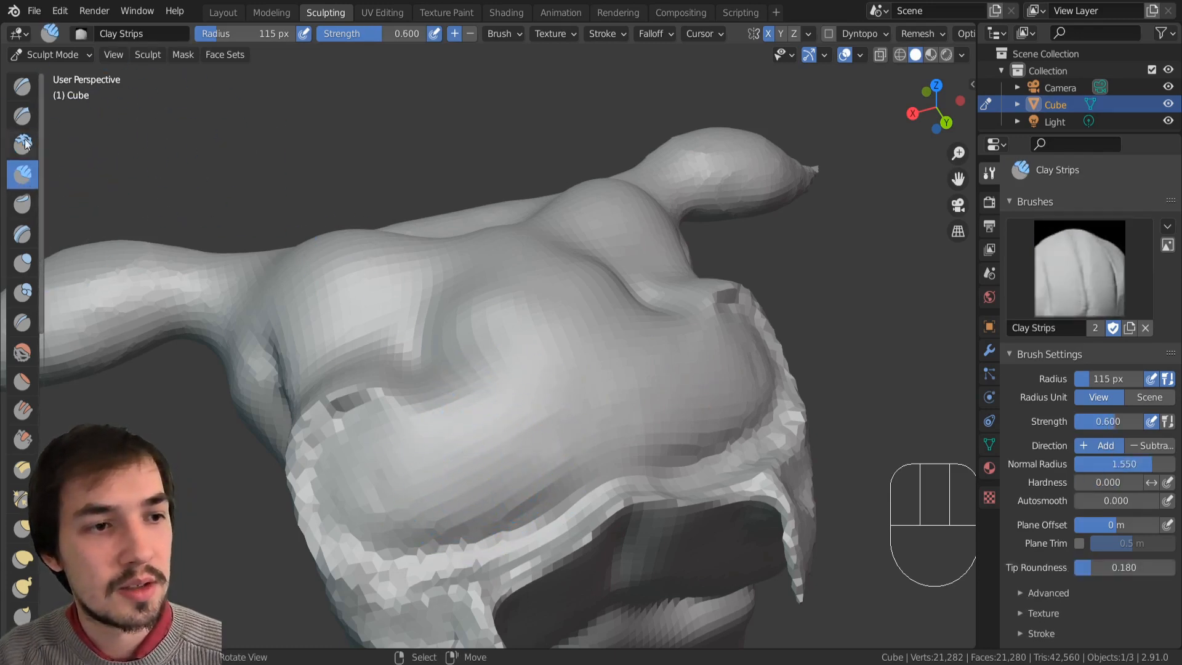
pyautogui.click(23, 146)
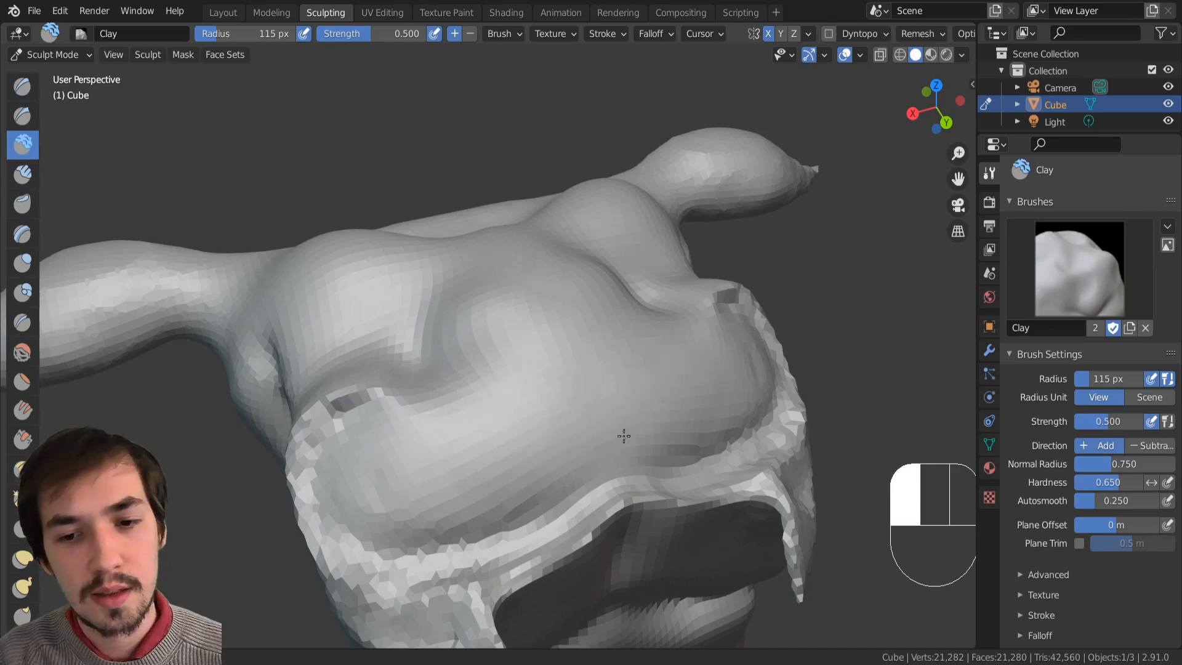
pyautogui.moveTo(624, 436); pyautogui.dragTo(535, 445)
# Step: Add long Clay Strips strokes across the upper front between the two ragged corners
pyautogui.click(23, 174)
pyautogui.moveTo(394, 406)
pyautogui.mouseDown()
pyautogui.moveTo(538, 441)
pyautogui.moveTo(618, 425)
pyautogui.moveTo(706, 369)
pyautogui.mouseUp()
pyautogui.moveTo(496, 428)
pyautogui.mouseDown()
pyautogui.moveTo(396, 427)
pyautogui.moveTo(673, 422)
pyautogui.mouseUp()
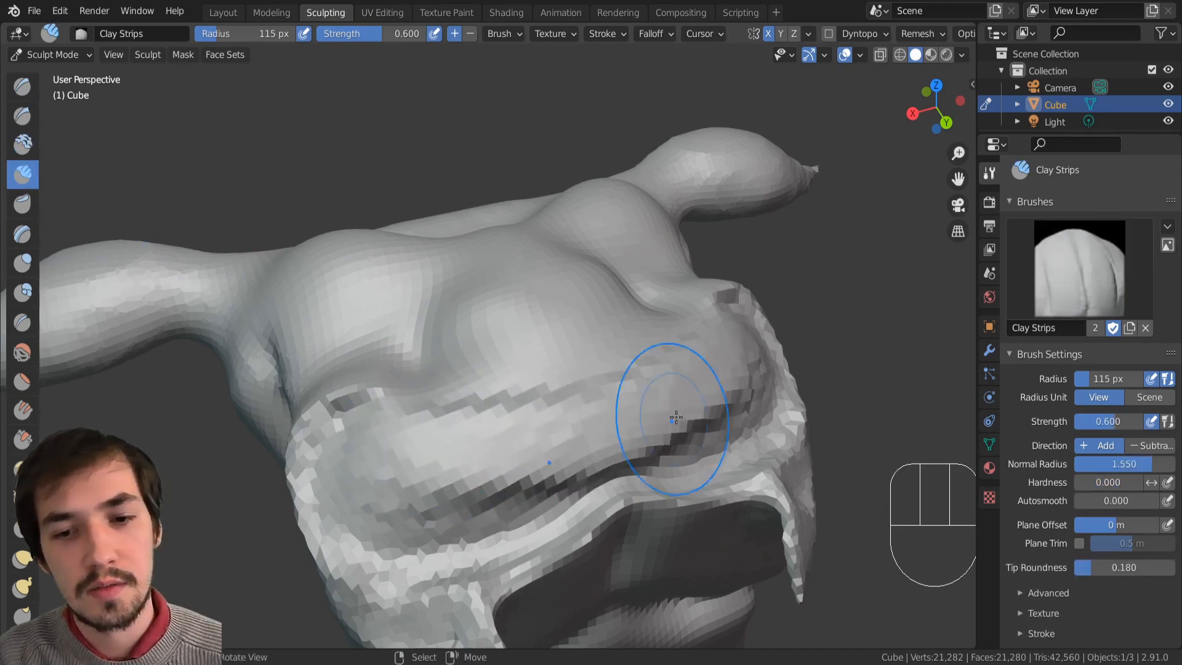
# Step: Set a smaller remesh voxel size on the model and remesh it at the finer resolution
pyautogui.moveTo(673, 423)
pyautogui.mouseDown(button='middle')
pyautogui.moveTo(575, 298)
pyautogui.moveTo(130, 171)
pyautogui.mouseUp(button='middle')
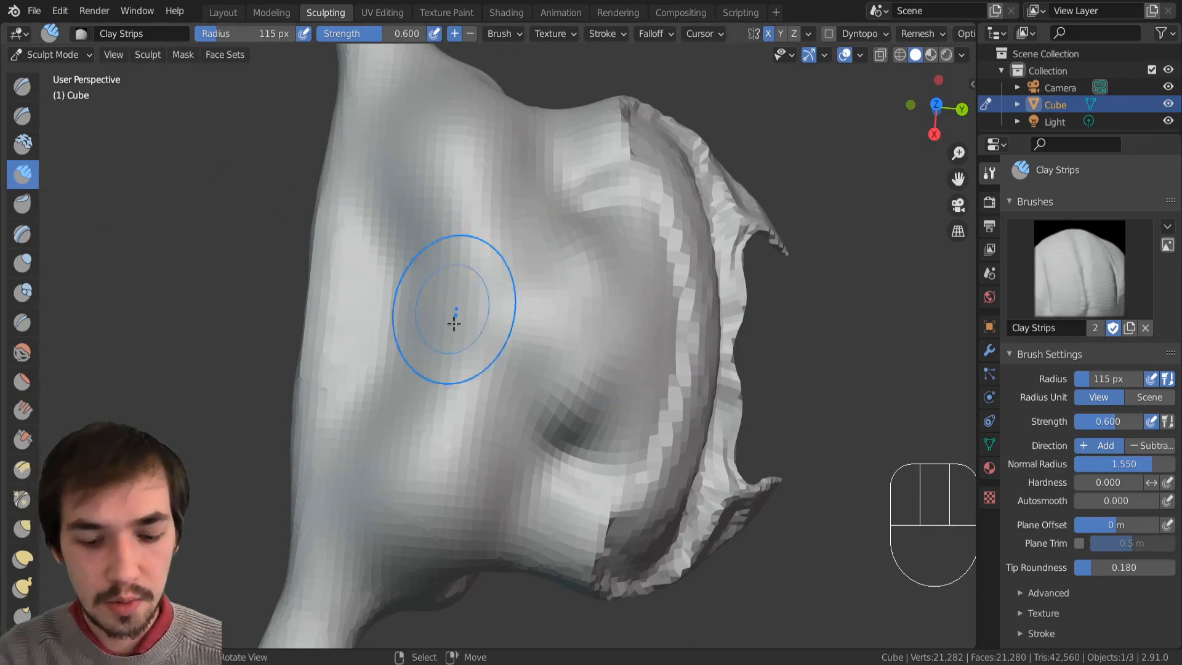
pyautogui.hotkey('shift', 'r')
pyautogui.click(630, 313)
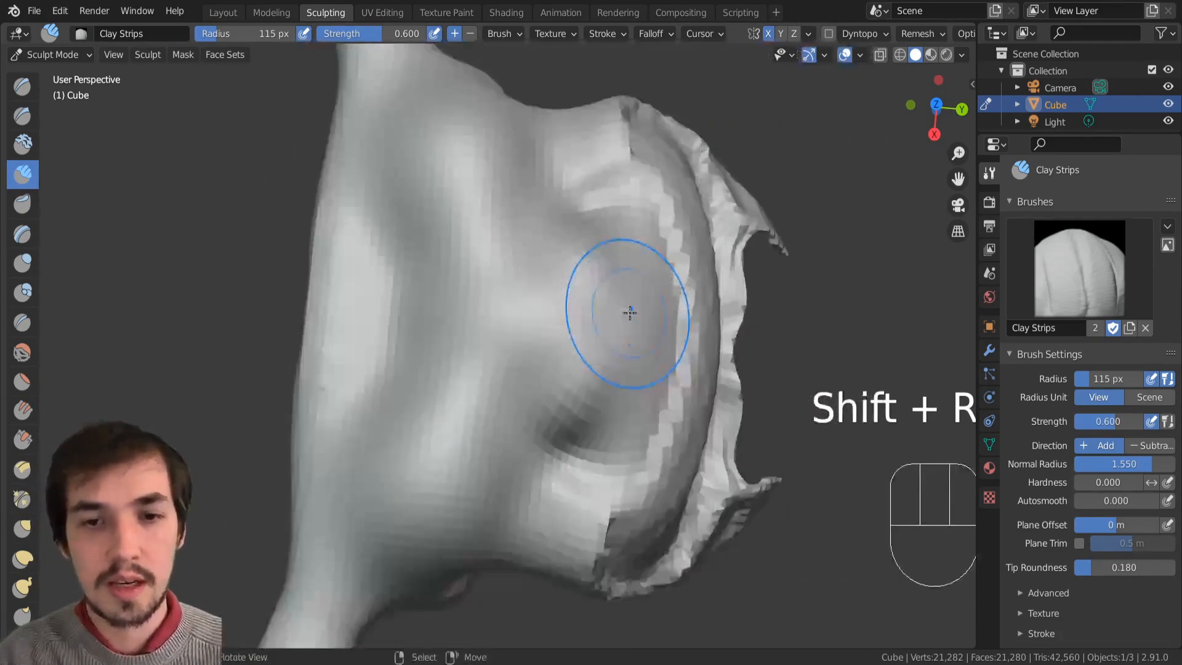
pyautogui.hotkey('ctrl', 'r')
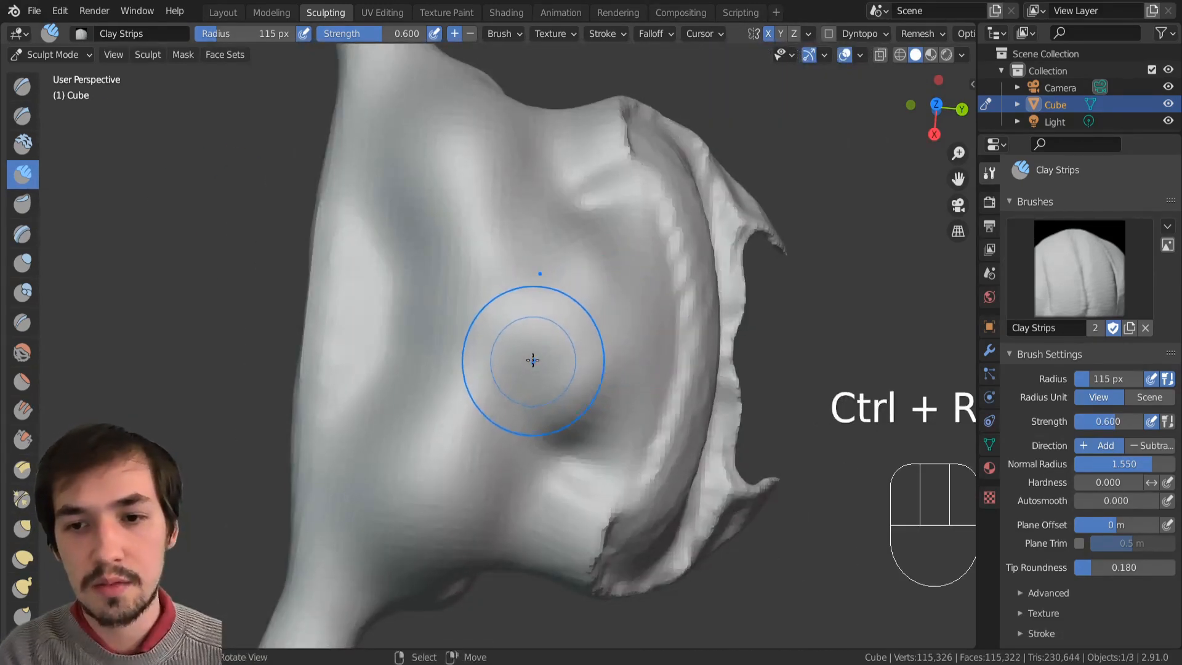
# Step: Build up thick Clay Strips bands on the remeshed upper surface, beside and across its centre line
pyautogui.moveTo(534, 356); pyautogui.dragTo(549, 405, button='middle')
pyautogui.moveTo(549, 405)
pyautogui.mouseDown()
pyautogui.moveTo(556, 361)
pyautogui.moveTo(358, 339)
pyautogui.mouseUp()
pyautogui.moveTo(339, 378)
pyautogui.mouseDown()
pyautogui.moveTo(390, 330)
pyautogui.moveTo(359, 431)
pyautogui.mouseUp()
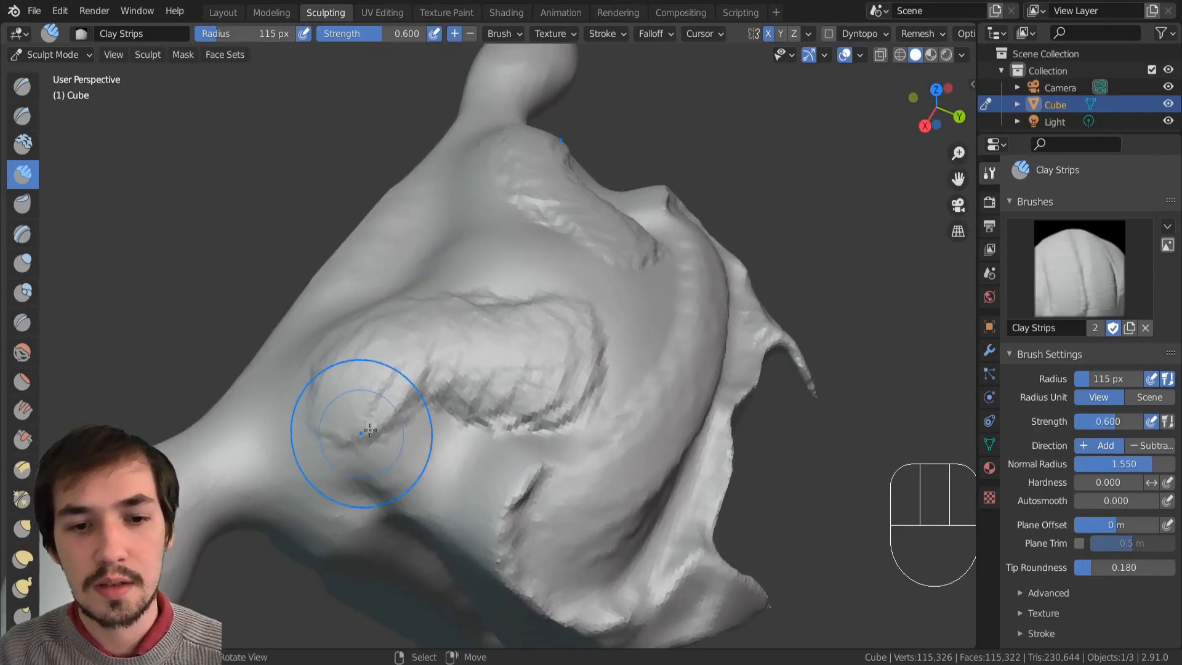
pyautogui.moveTo(359, 430); pyautogui.dragTo(468, 452, button='middle')
pyautogui.moveTo(494, 401)
pyautogui.mouseDown()
pyautogui.moveTo(530, 326)
pyautogui.moveTo(468, 314)
pyautogui.moveTo(416, 267)
pyautogui.moveTo(423, 311)
pyautogui.mouseUp()
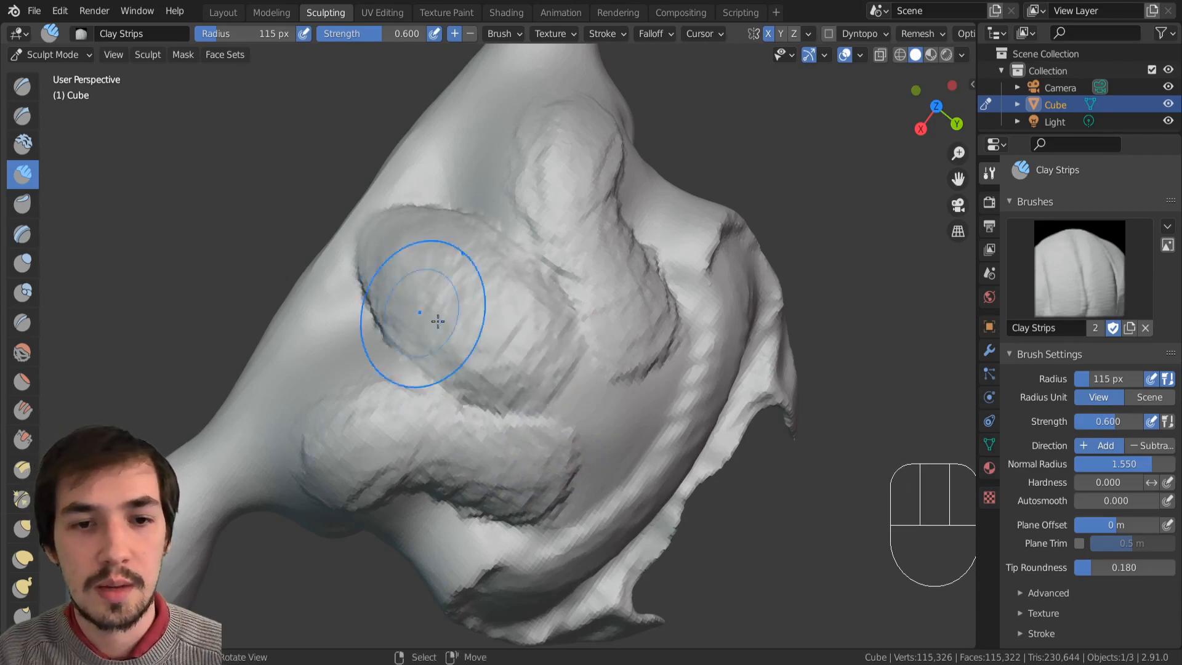
# Step: Add long parallel Clay Strips strokes running down the front from the built-up bands toward the ragged edge
pyautogui.moveTo(423, 311); pyautogui.dragTo(454, 256, button='middle')
pyautogui.moveTo(551, 307); pyautogui.dragTo(615, 517)
pyautogui.moveTo(545, 327); pyautogui.dragTo(582, 529)
pyautogui.moveTo(520, 363)
pyautogui.mouseDown()
pyautogui.moveTo(536, 481)
pyautogui.moveTo(523, 499)
pyautogui.mouseUp()
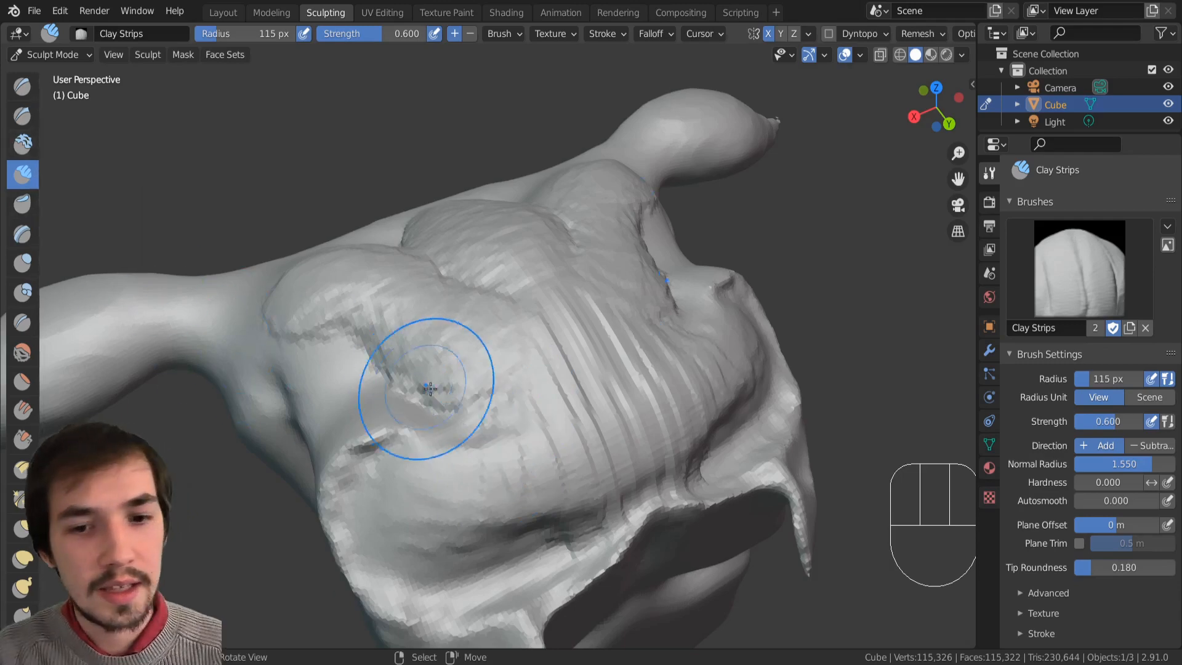
# Step: Smooth the thick side band and its rough lower edge, first with temporary smoothing and then with the Smooth brush
pyautogui.moveTo(423, 385)
pyautogui.mouseDown(button='middle')
pyautogui.moveTo(501, 462)
pyautogui.moveTo(465, 390)
pyautogui.moveTo(299, 207)
pyautogui.mouseUp(button='middle')
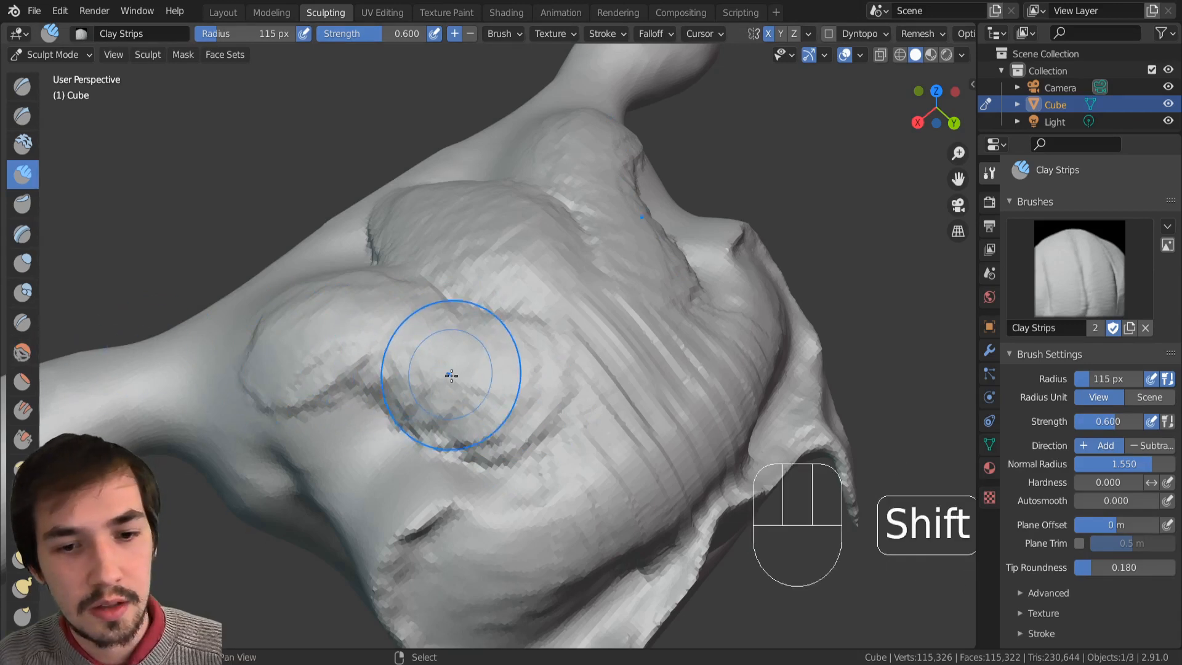
pyautogui.keyDown('shift'); pyautogui.moveTo(454, 372); pyautogui.dragTo(520, 396); pyautogui.keyUp('shift')
pyautogui.click(21, 354)
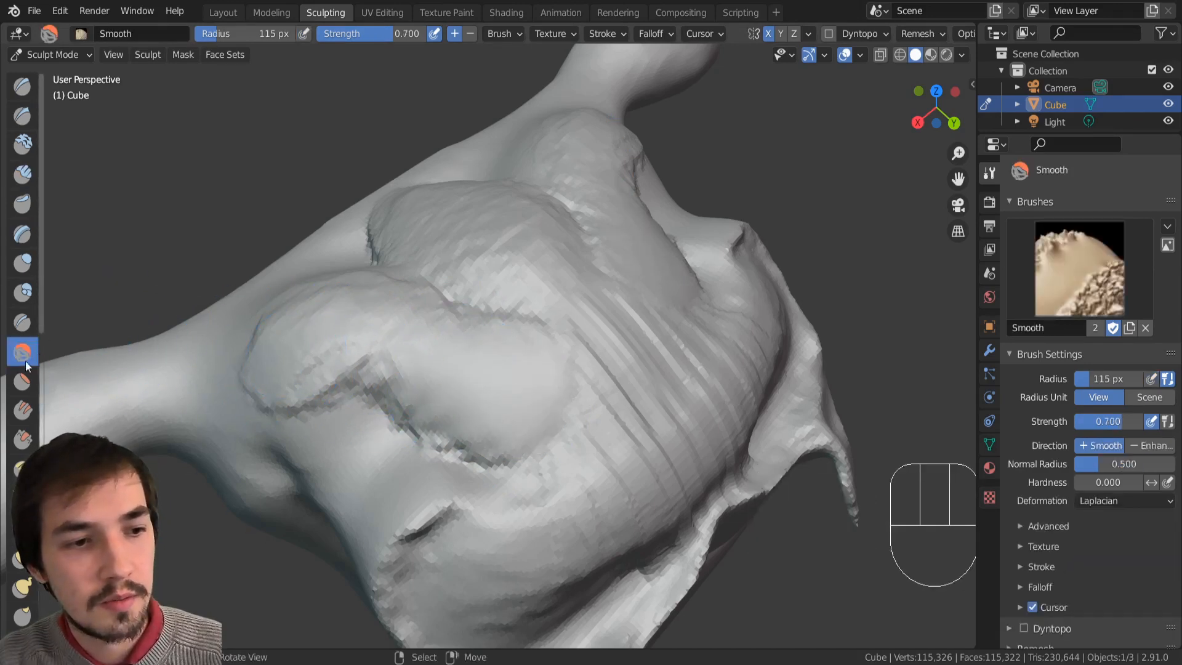
pyautogui.moveTo(495, 388); pyautogui.dragTo(362, 319)
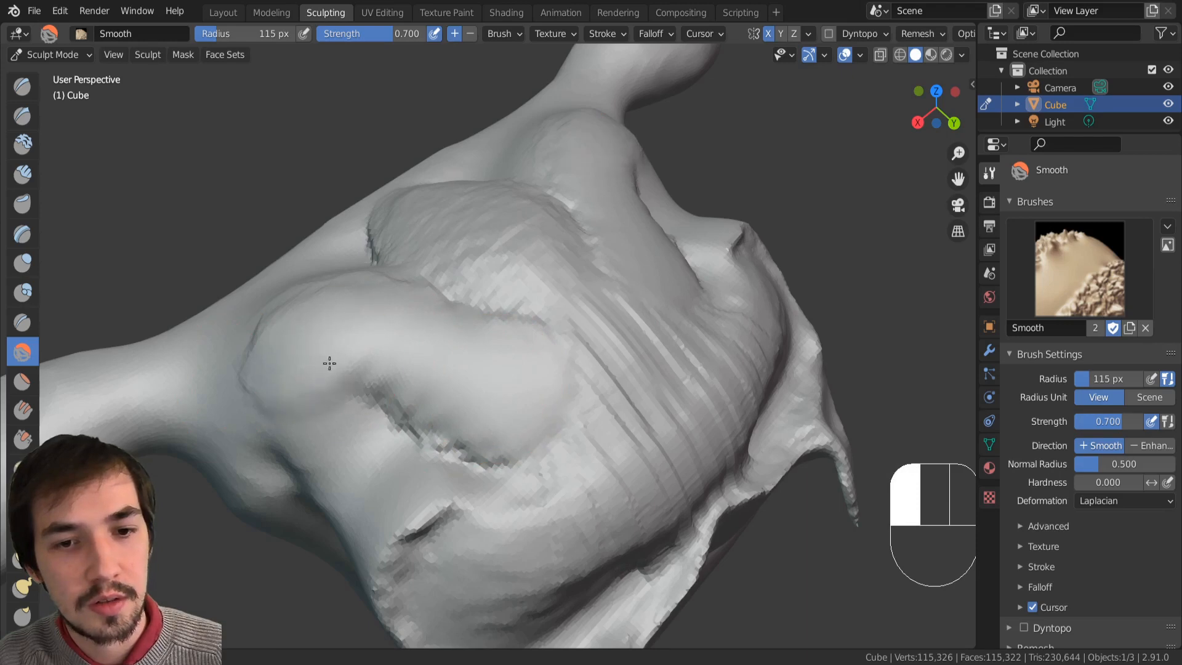
pyautogui.moveTo(330, 363); pyautogui.dragTo(483, 436)
# Step: Return to the Clay Strips brush and use its temporary smoothing to soften the central band and the ridged strokes in front
pyautogui.click(23, 174)
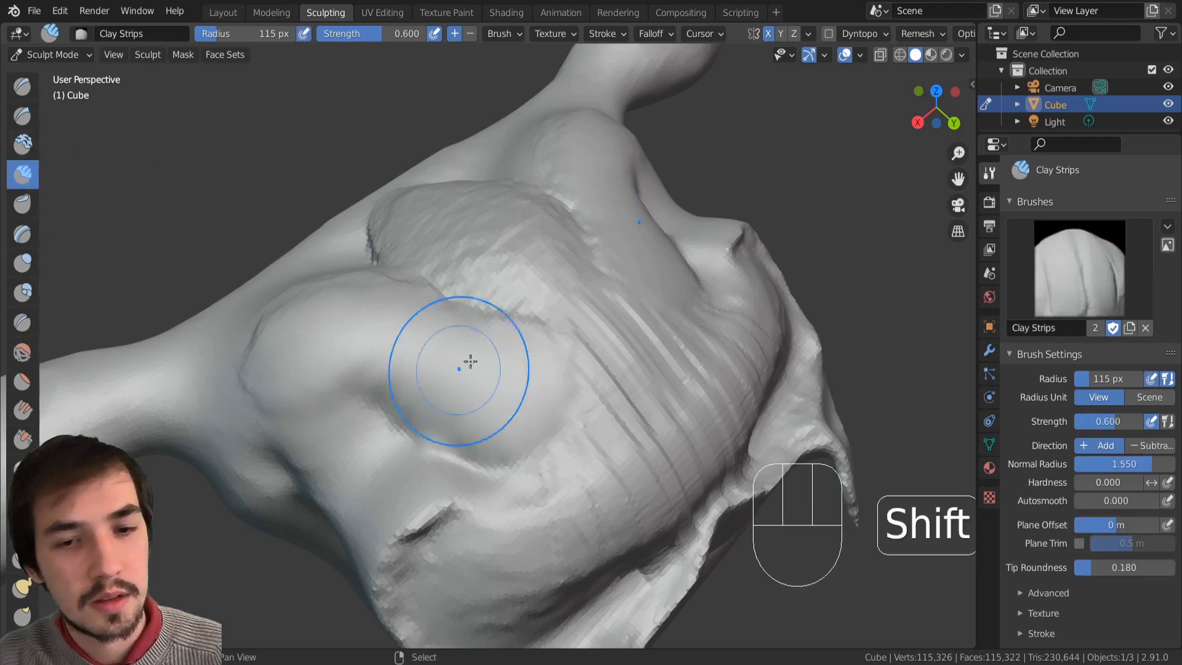
pyautogui.moveTo(468, 362)
pyautogui.keyDown('shift'); pyautogui.mouseDown()
pyautogui.moveTo(501, 285)
pyautogui.moveTo(555, 283)
pyautogui.moveTo(488, 234)
pyautogui.moveTo(454, 232)
pyautogui.mouseUp(); pyautogui.keyUp('shift')
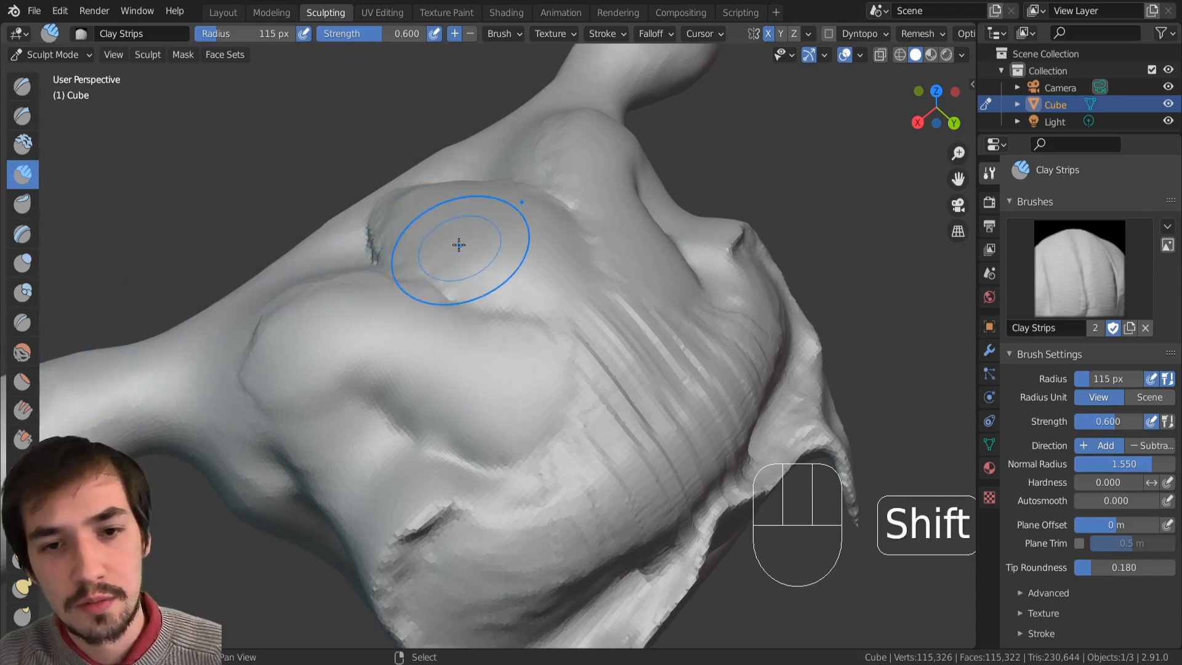
pyautogui.moveTo(490, 271); pyautogui.dragTo(460, 214)
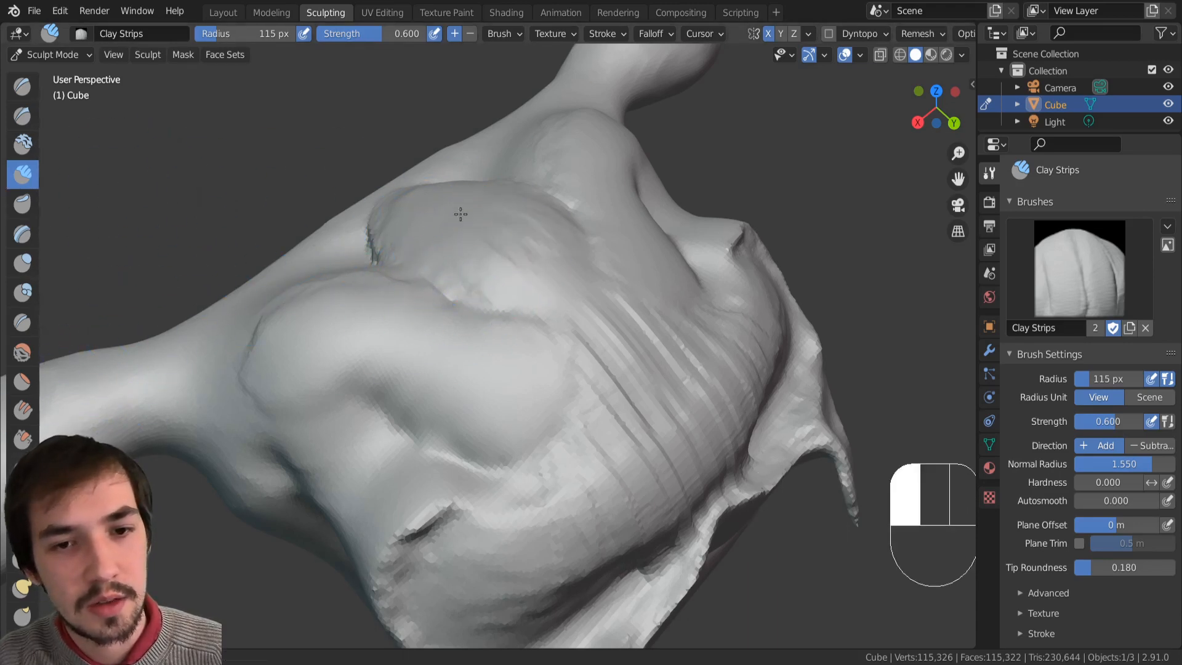
pyautogui.moveTo(553, 272)
pyautogui.mouseDown()
pyautogui.moveTo(573, 292)
pyautogui.moveTo(483, 219)
pyautogui.moveTo(514, 240)
pyautogui.moveTo(484, 199)
pyautogui.moveTo(489, 237)
pyautogui.moveTo(483, 208)
pyautogui.moveTo(460, 257)
pyautogui.mouseUp()
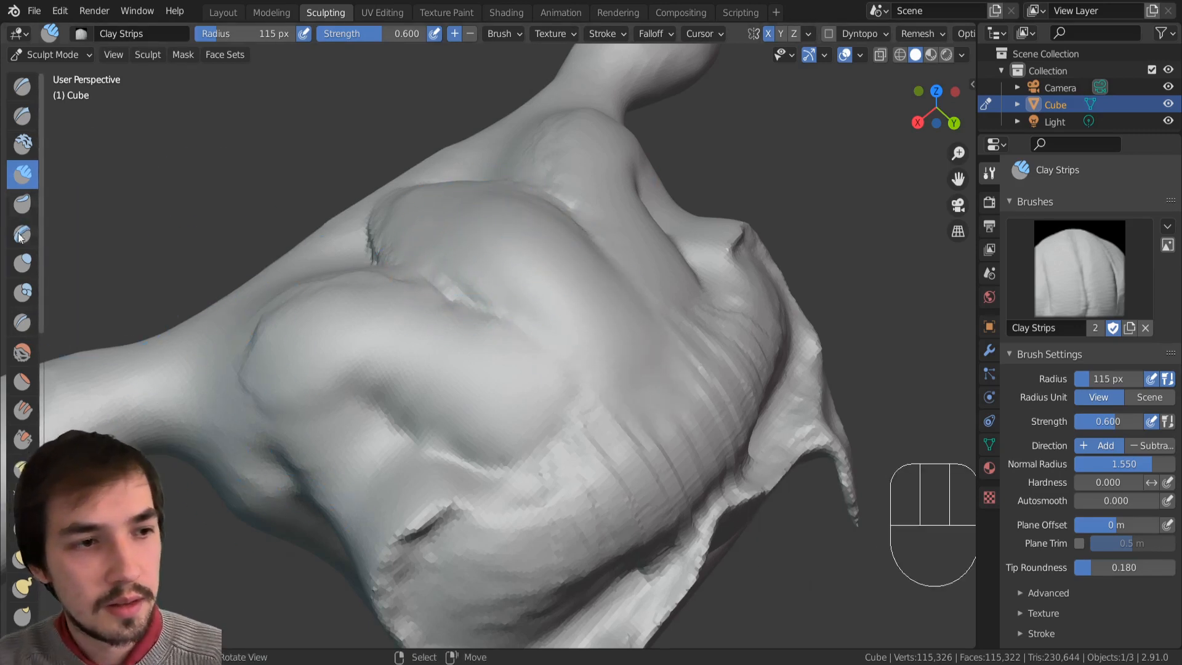
# Step: Try the Clay Thumb brush with several short strokes that push clay along the side and central bands
pyautogui.click(24, 207)
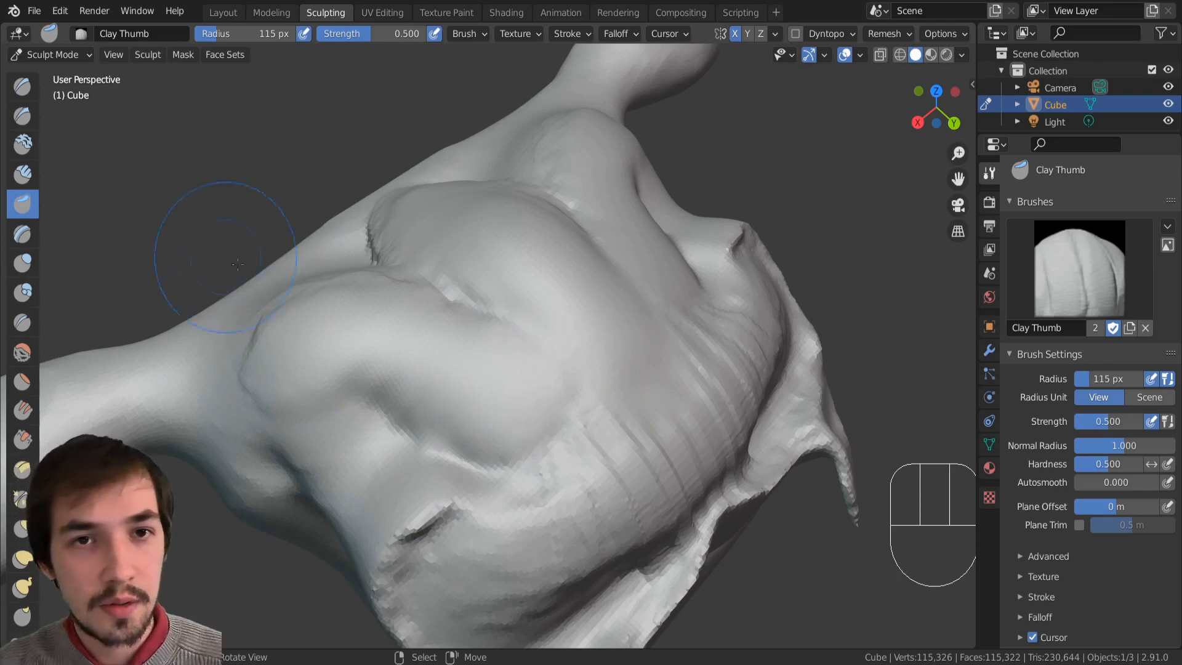
pyautogui.moveTo(338, 370)
pyautogui.mouseDown(button='middle')
pyautogui.moveTo(482, 362)
pyautogui.moveTo(413, 410)
pyautogui.moveTo(585, 485)
pyautogui.mouseUp(button='middle')
pyautogui.moveTo(588, 484); pyautogui.dragTo(573, 413)
pyautogui.moveTo(565, 403)
pyautogui.mouseDown()
pyautogui.moveTo(611, 520)
pyautogui.moveTo(579, 428)
pyautogui.moveTo(569, 487)
pyautogui.mouseUp()
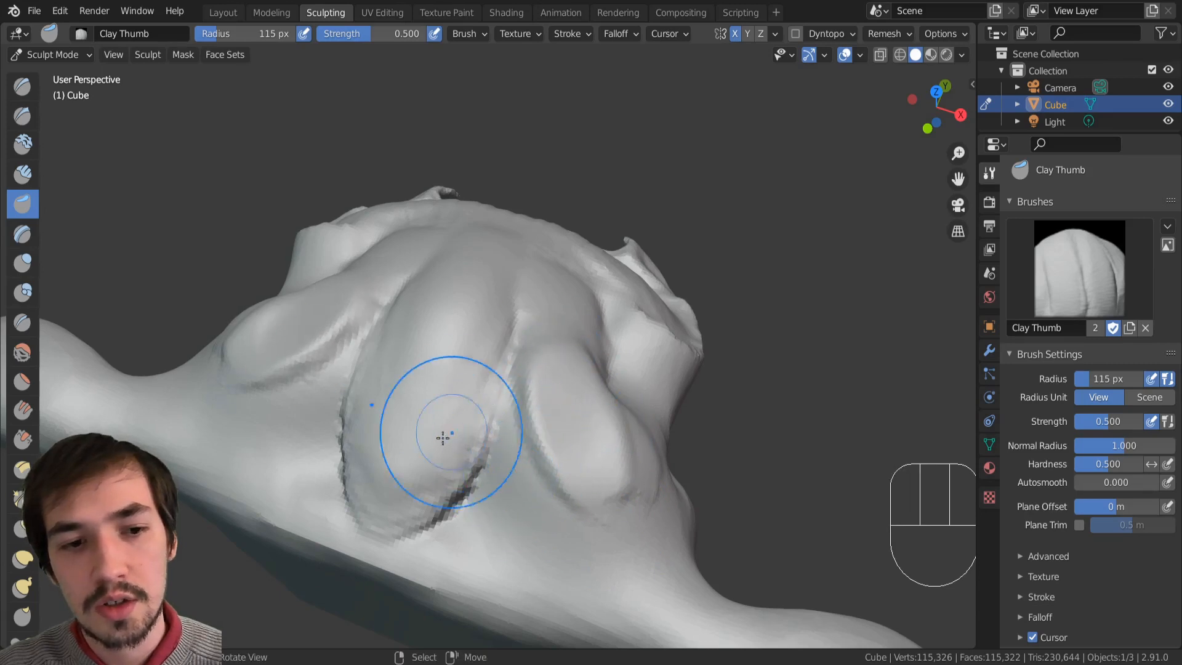
pyautogui.moveTo(443, 438); pyautogui.dragTo(466, 336)
pyautogui.moveTo(421, 414); pyautogui.dragTo(438, 348)
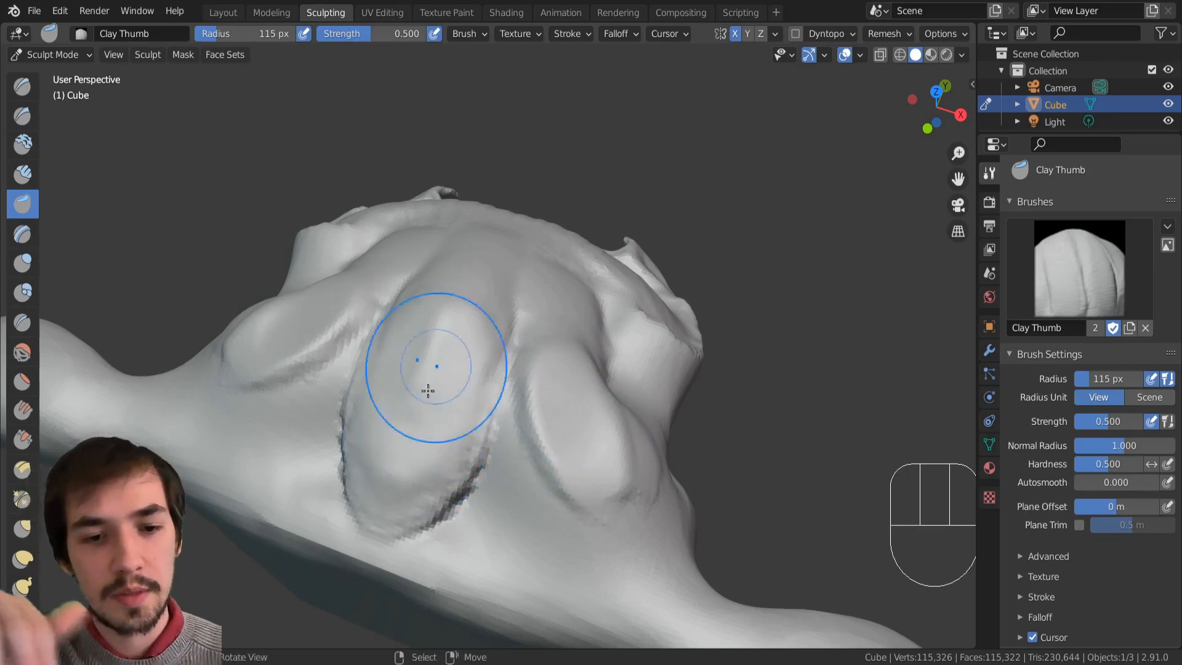
pyautogui.moveTo(420, 407)
pyautogui.mouseDown()
pyautogui.moveTo(433, 342)
pyautogui.moveTo(412, 401)
pyautogui.moveTo(422, 388)
pyautogui.mouseUp()
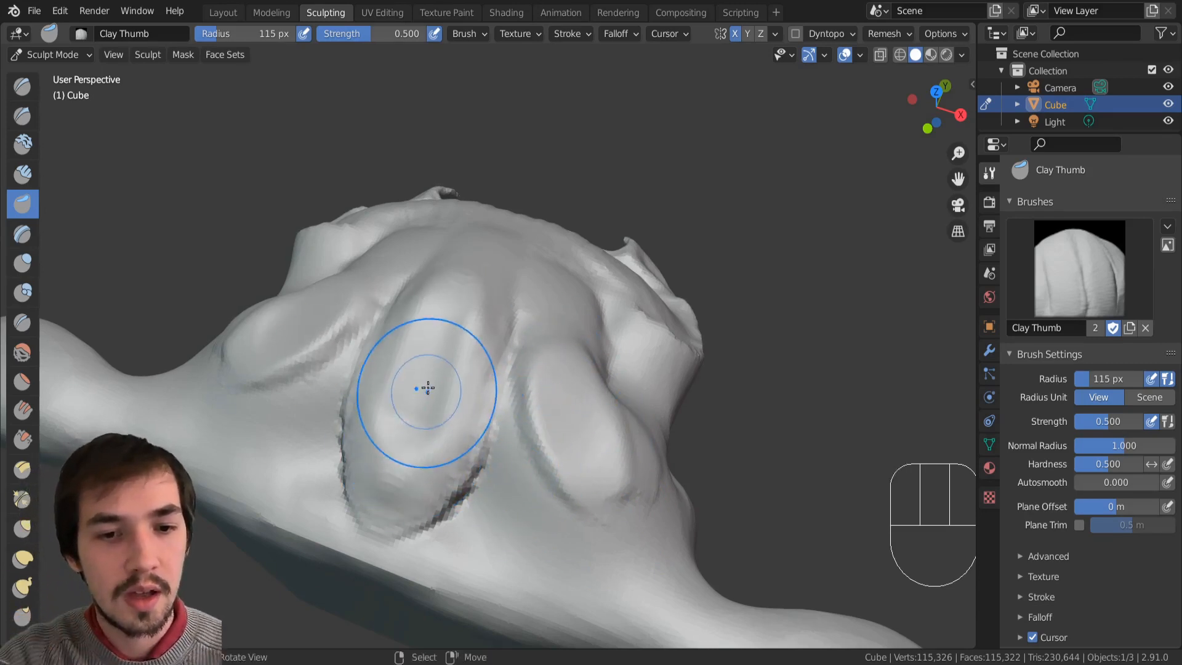
pyautogui.moveTo(413, 449); pyautogui.dragTo(410, 463)
# Step: Drag the upper front surface heavily with Clay Thumb strokes, then voxel-remesh the model to even out the stretched faces
pyautogui.moveTo(446, 427); pyautogui.dragTo(488, 369, button='middle')
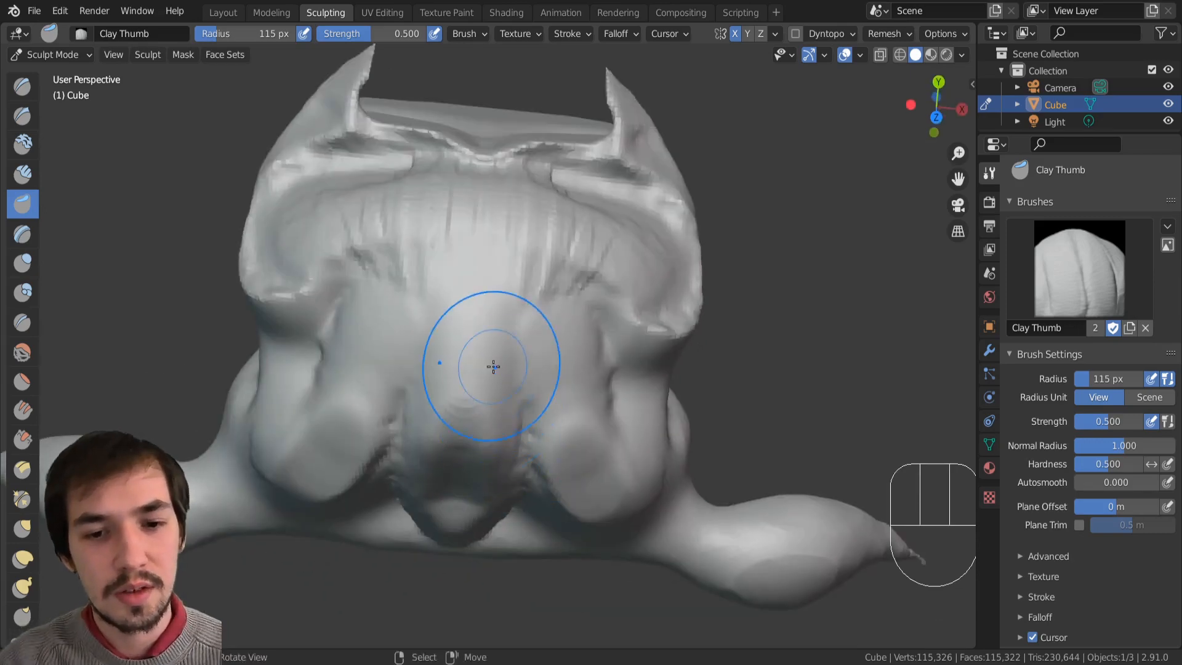
pyautogui.keyDown('shift'); pyautogui.moveTo(536, 401); pyautogui.dragTo(528, 406, button='middle'); pyautogui.keyUp('shift')
pyautogui.moveTo(507, 354)
pyautogui.mouseDown()
pyautogui.moveTo(504, 370)
pyautogui.moveTo(546, 372)
pyautogui.moveTo(545, 398)
pyautogui.moveTo(552, 343)
pyautogui.moveTo(539, 333)
pyautogui.moveTo(503, 368)
pyautogui.moveTo(546, 348)
pyautogui.moveTo(530, 328)
pyautogui.moveTo(534, 369)
pyautogui.mouseUp()
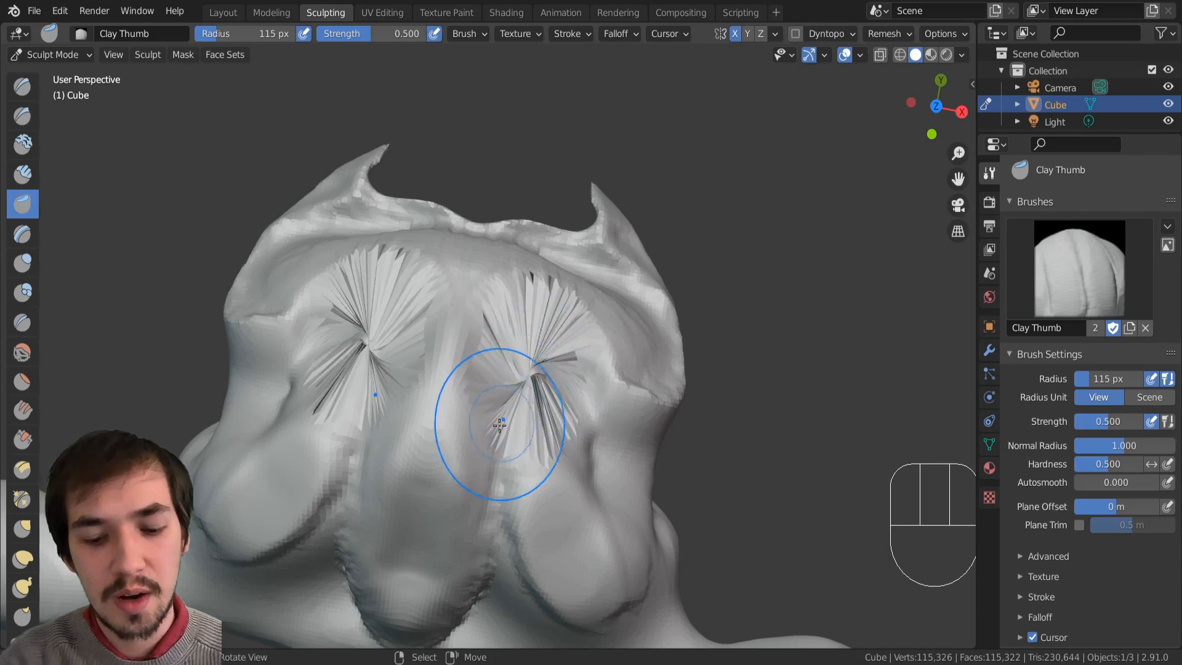
pyautogui.press('ctrl')
pyautogui.hotkey('ctrl', 'r')
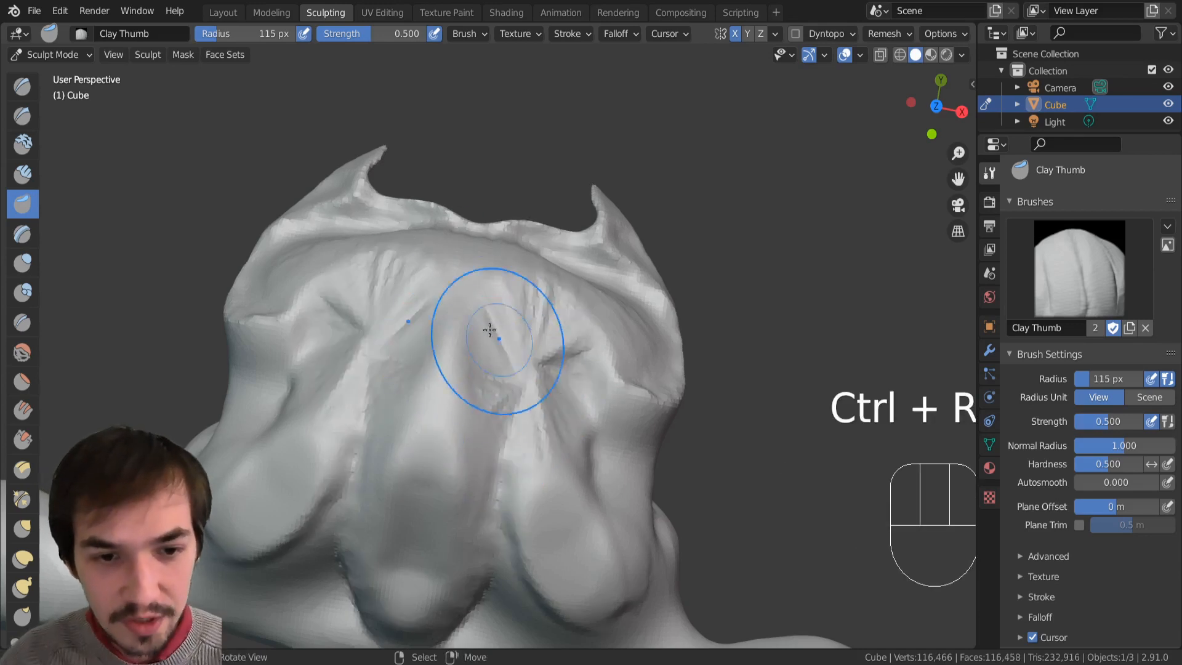
# Step: Raise overlapping flat layers on the side of the model with the Layer brush at strength 1.000
pyautogui.click(22, 234)
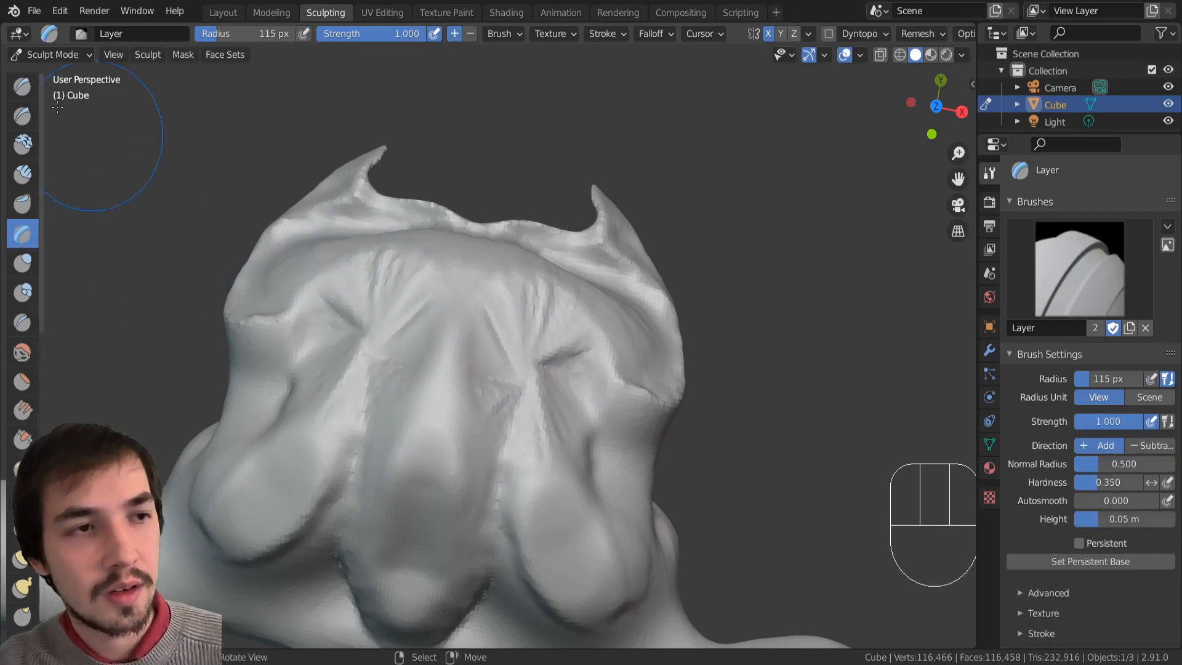
pyautogui.moveTo(304, 330)
pyautogui.mouseDown(button='middle')
pyautogui.moveTo(325, 351)
pyautogui.moveTo(285, 317)
pyautogui.moveTo(294, 326)
pyautogui.mouseUp(button='middle')
pyautogui.moveTo(443, 400)
pyautogui.mouseDown()
pyautogui.moveTo(407, 443)
pyautogui.moveTo(435, 431)
pyautogui.moveTo(275, 462)
pyautogui.moveTo(183, 414)
pyautogui.moveTo(230, 285)
pyautogui.moveTo(390, 399)
pyautogui.moveTo(351, 529)
pyautogui.moveTo(453, 551)
pyautogui.moveTo(338, 327)
pyautogui.moveTo(460, 365)
pyautogui.mouseUp()
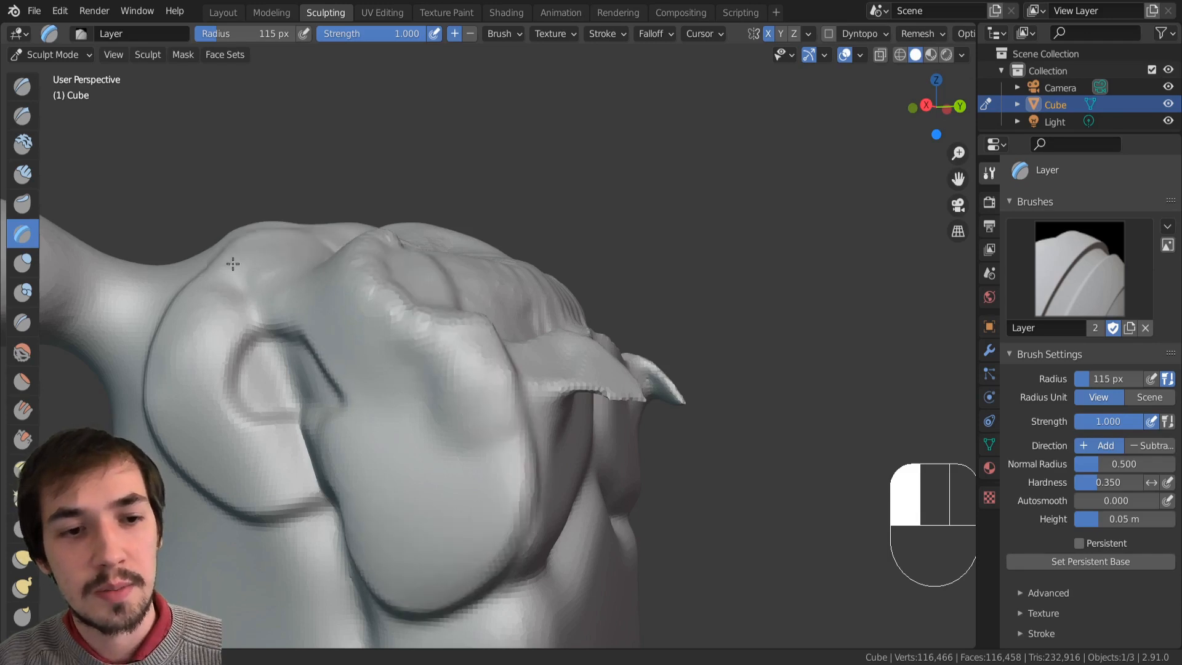
pyautogui.moveTo(178, 431)
pyautogui.keyDown('shift'); pyautogui.mouseDown()
pyautogui.moveTo(286, 549)
pyautogui.moveTo(311, 491)
pyautogui.moveTo(250, 386)
pyautogui.moveTo(323, 400)
pyautogui.moveTo(395, 475)
pyautogui.moveTo(377, 435)
pyautogui.moveTo(307, 462)
pyautogui.moveTo(310, 493)
pyautogui.moveTo(375, 517)
pyautogui.mouseUp(); pyautogui.keyUp('shift')
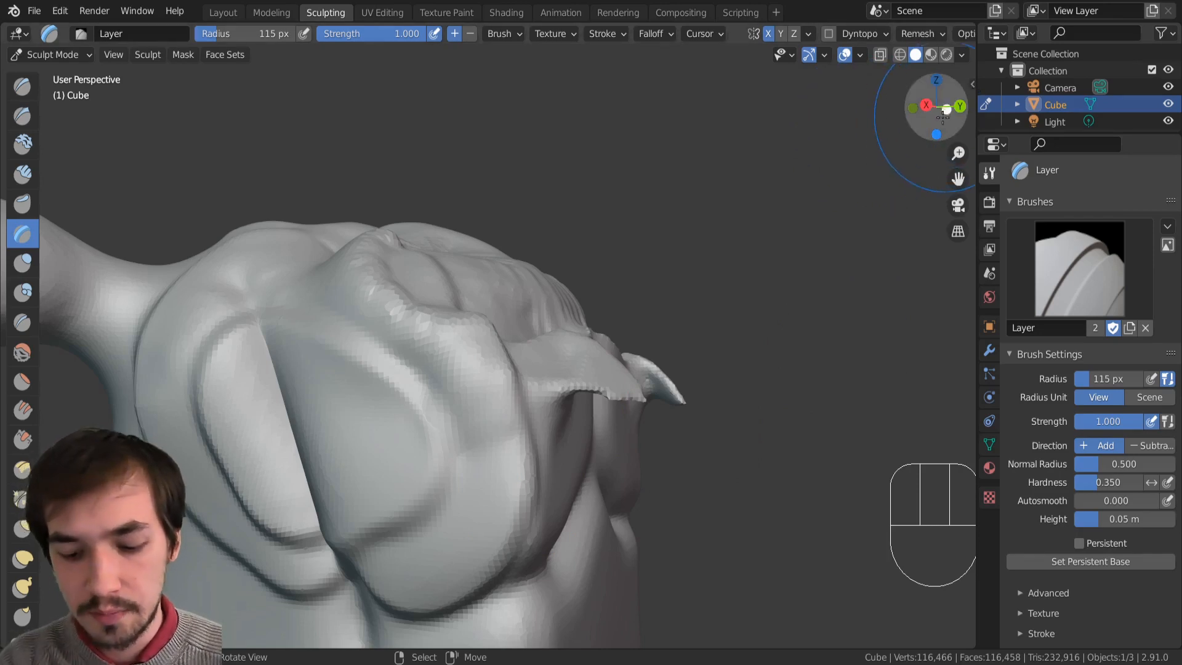
# Step: Compare the Layer brush settings in the viewport sidebar with those in the Properties editor, then hide the sidebar
pyautogui.press('n')
pyautogui.press('n')
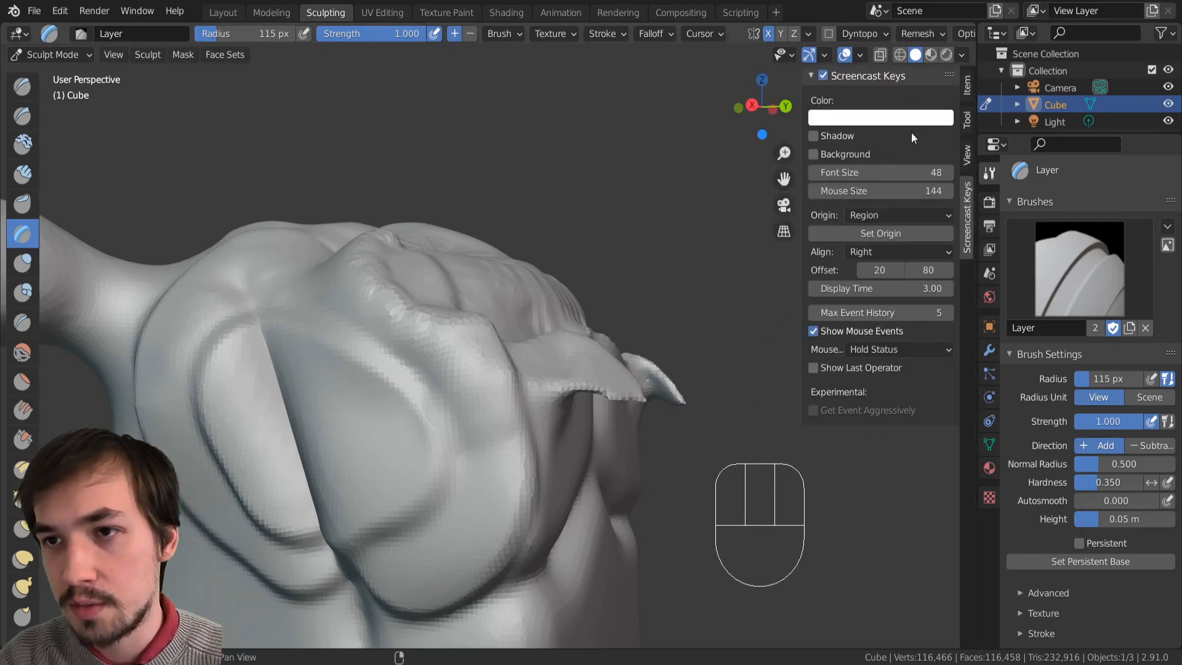
pyautogui.click(969, 86)
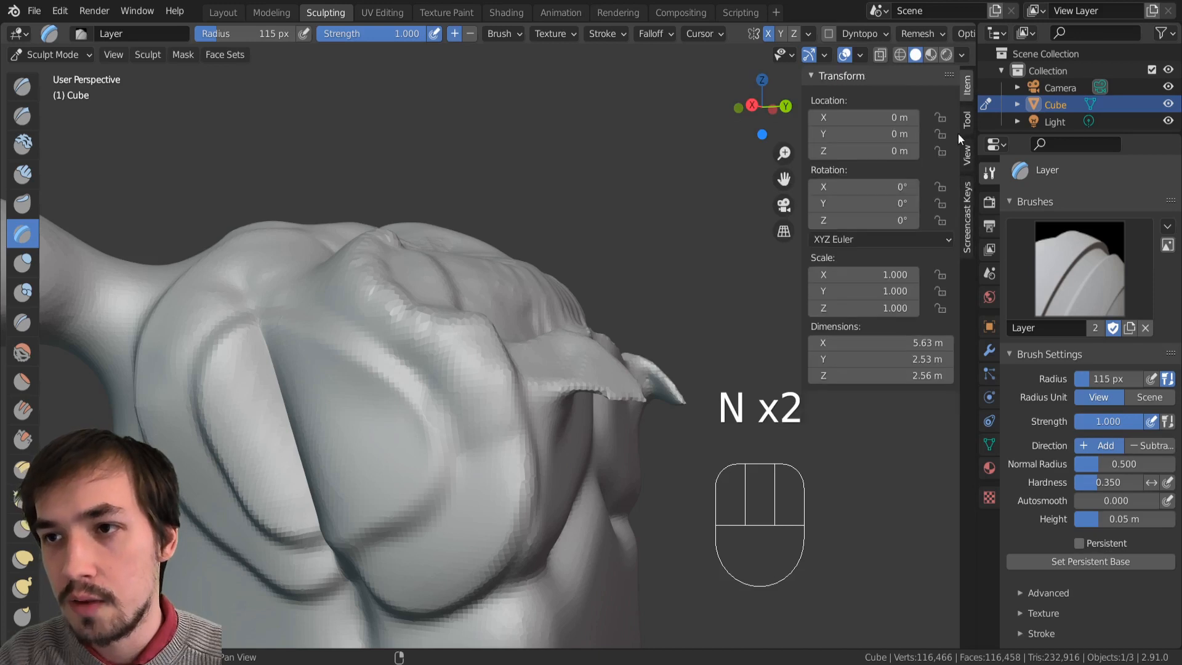
pyautogui.click(967, 120)
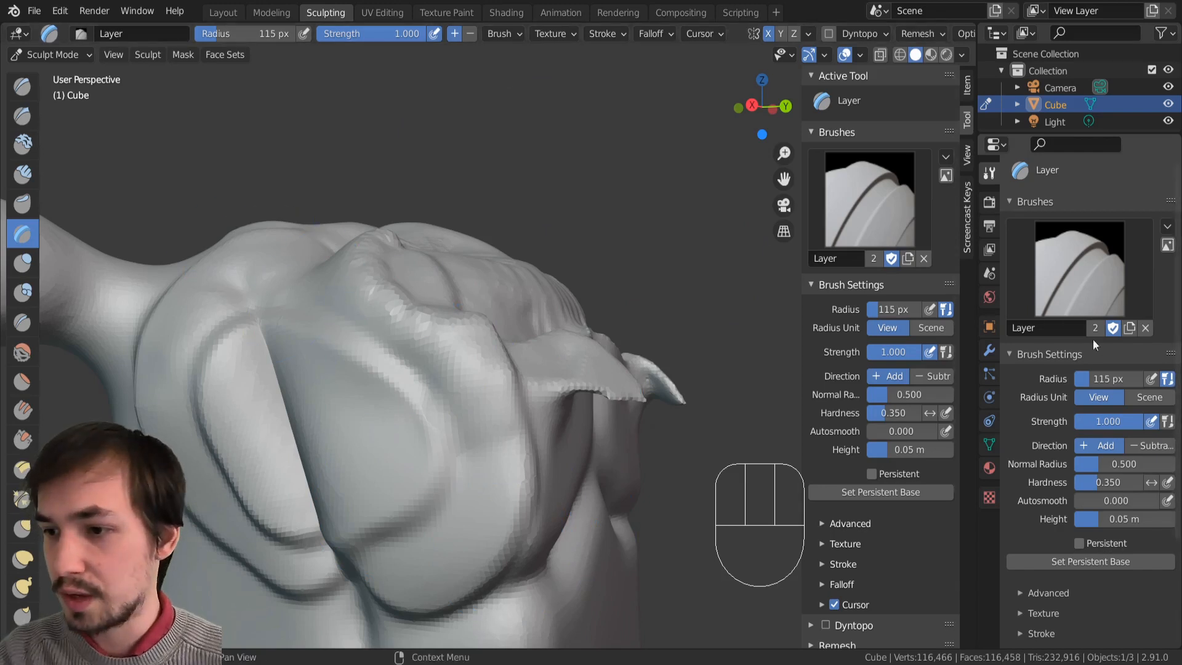
pyautogui.click(990, 177)
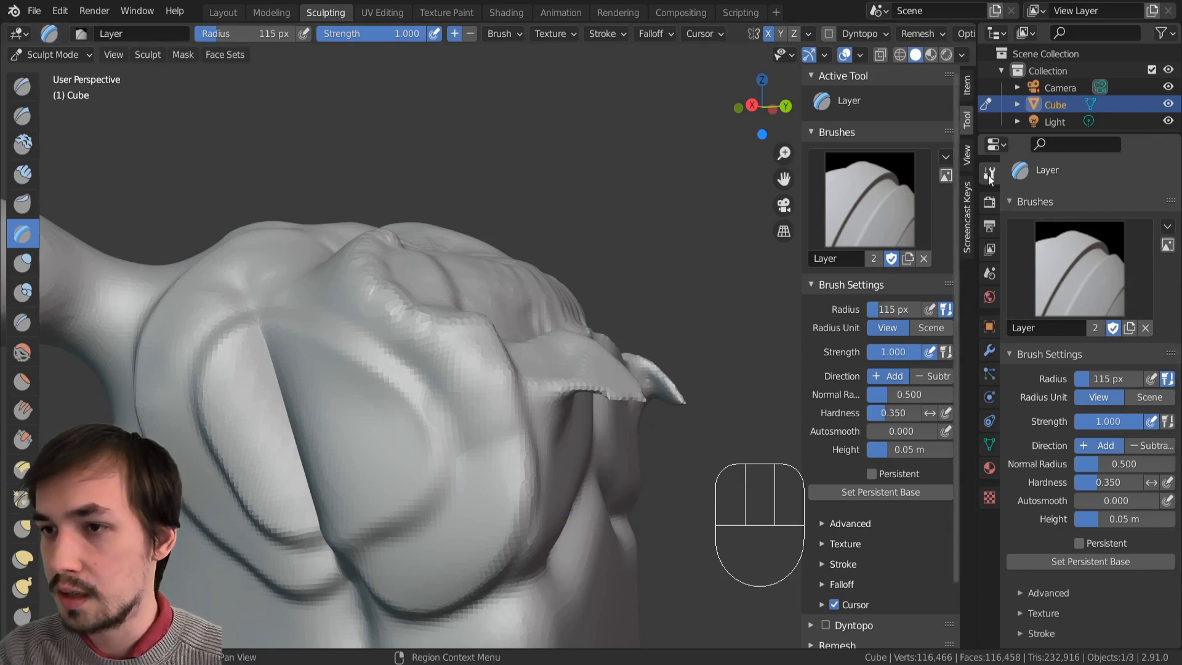
pyautogui.press('n')
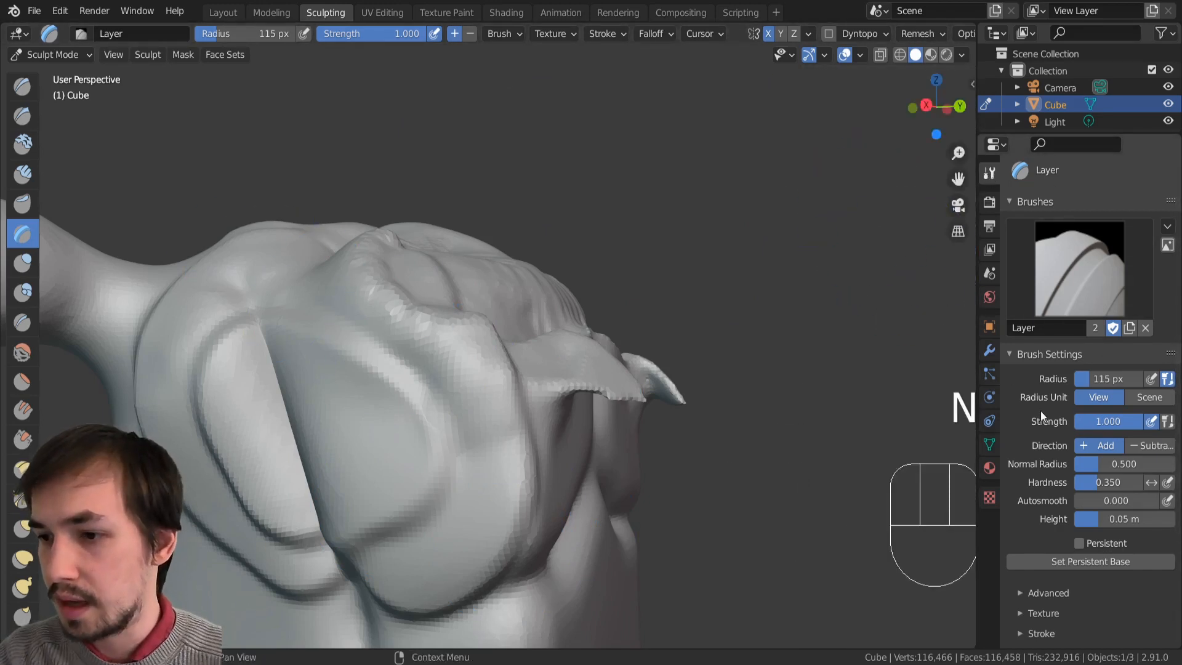
# Step: Set a persistent base for the Layer brush and enable its Persistent option
pyautogui.scroll(-5, 1040, 450)
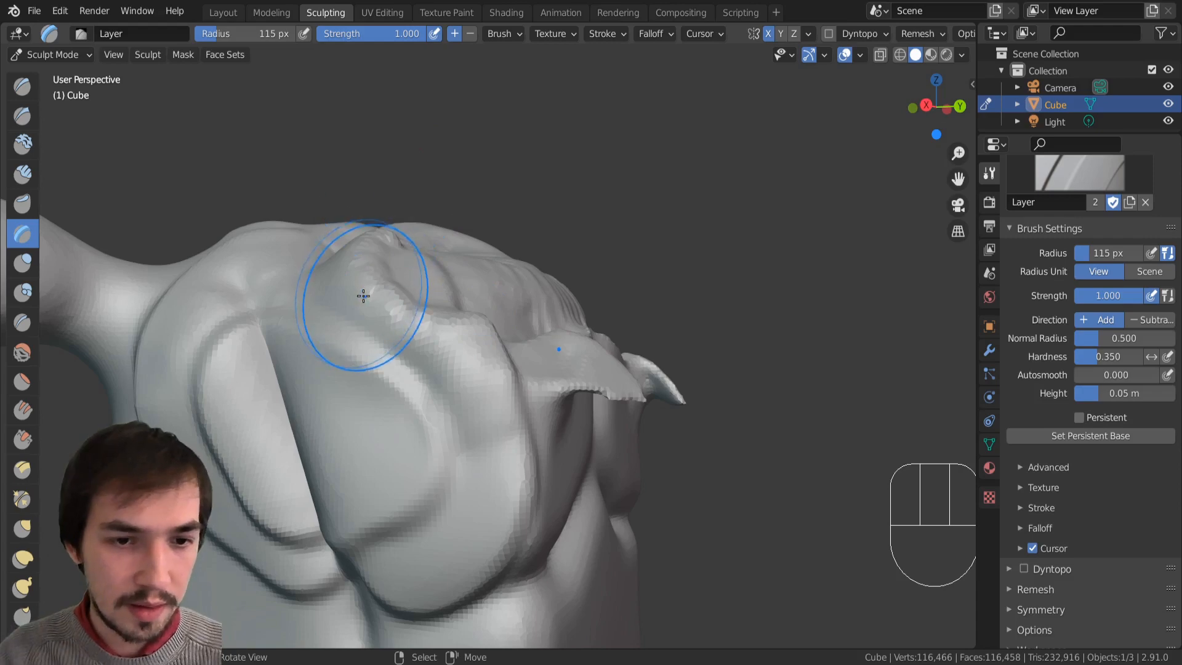
pyautogui.moveTo(363, 296); pyautogui.dragTo(449, 369, button='middle')
pyautogui.moveTo(369, 343); pyautogui.dragTo(405, 309, button='middle')
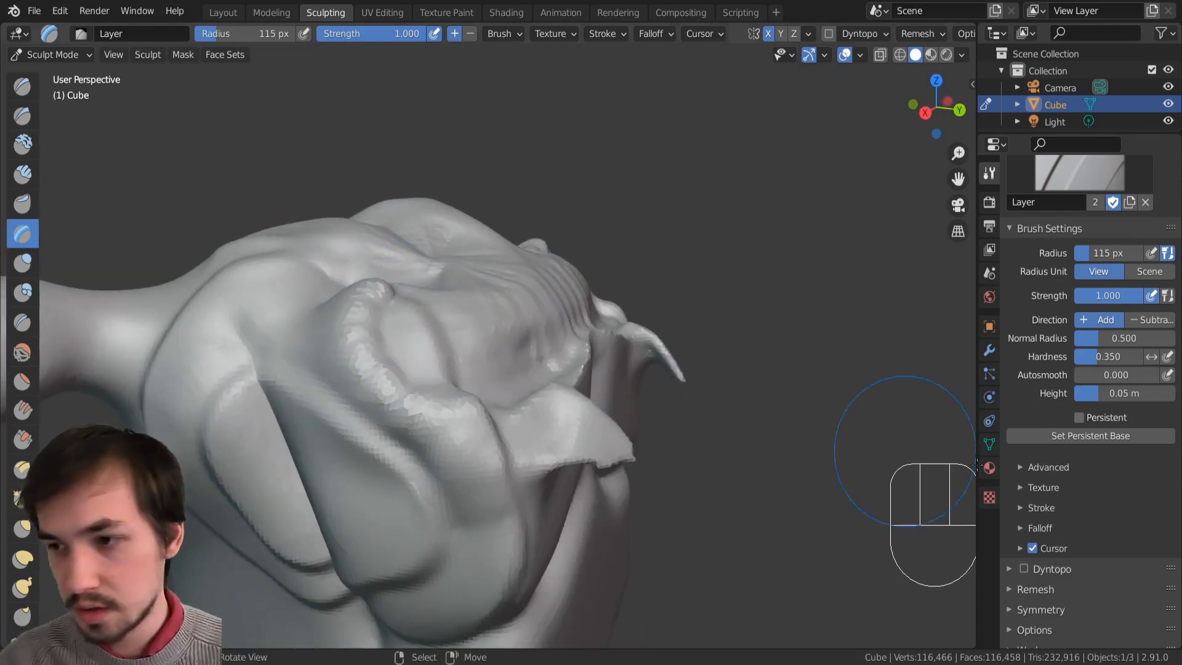
pyautogui.moveTo(1076, 357); pyautogui.dragTo(1076, 359, button='middle')
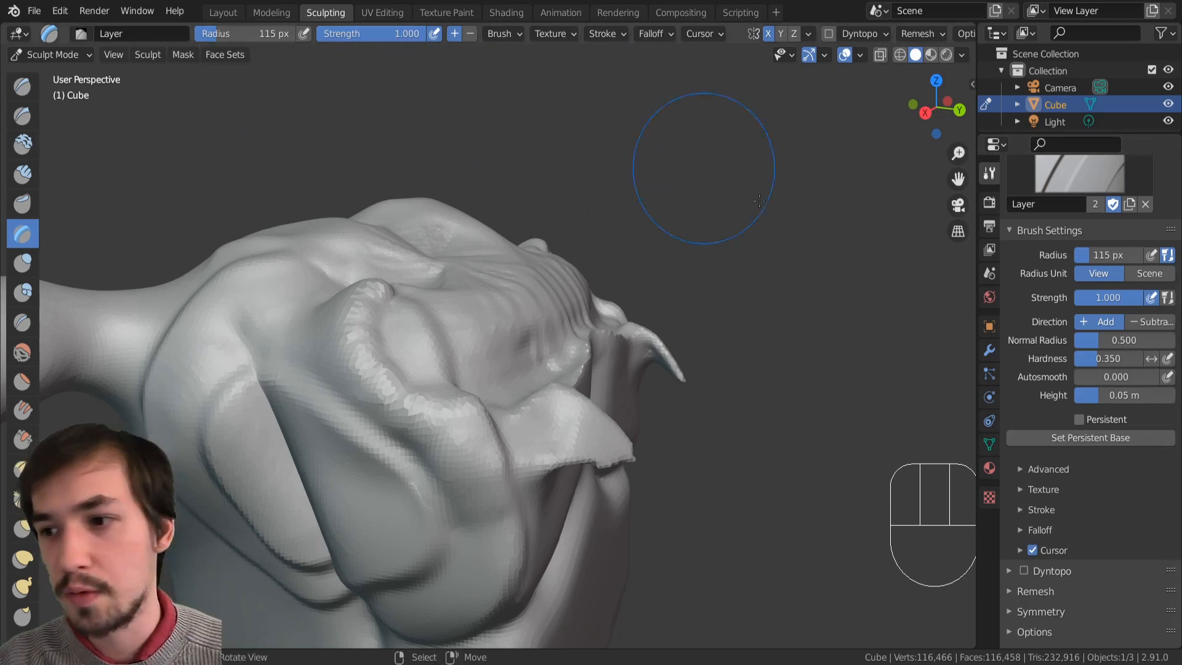
pyautogui.scroll(-1, 1067, 350)
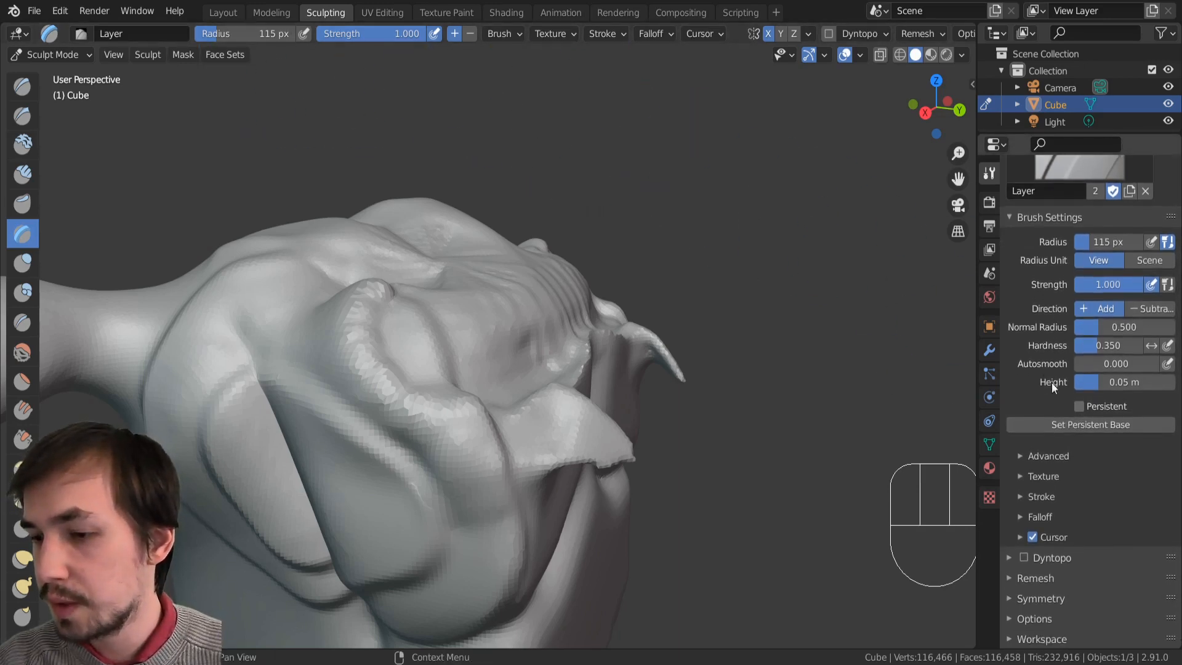
pyautogui.click(1068, 425)
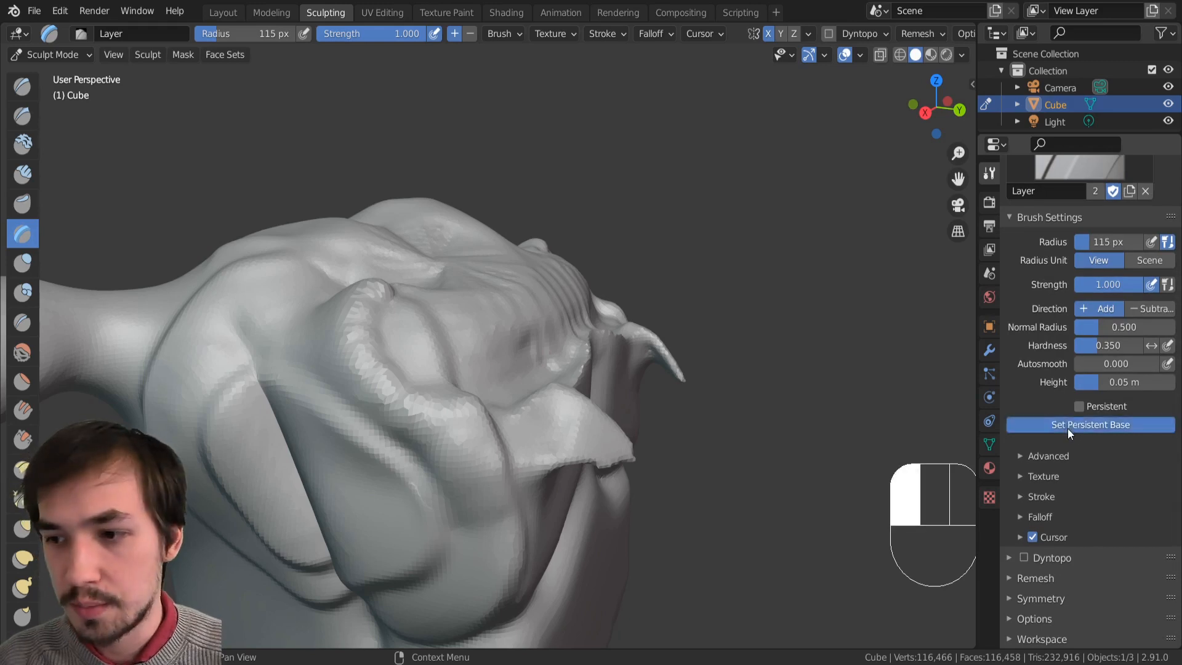
pyautogui.click(1078, 407)
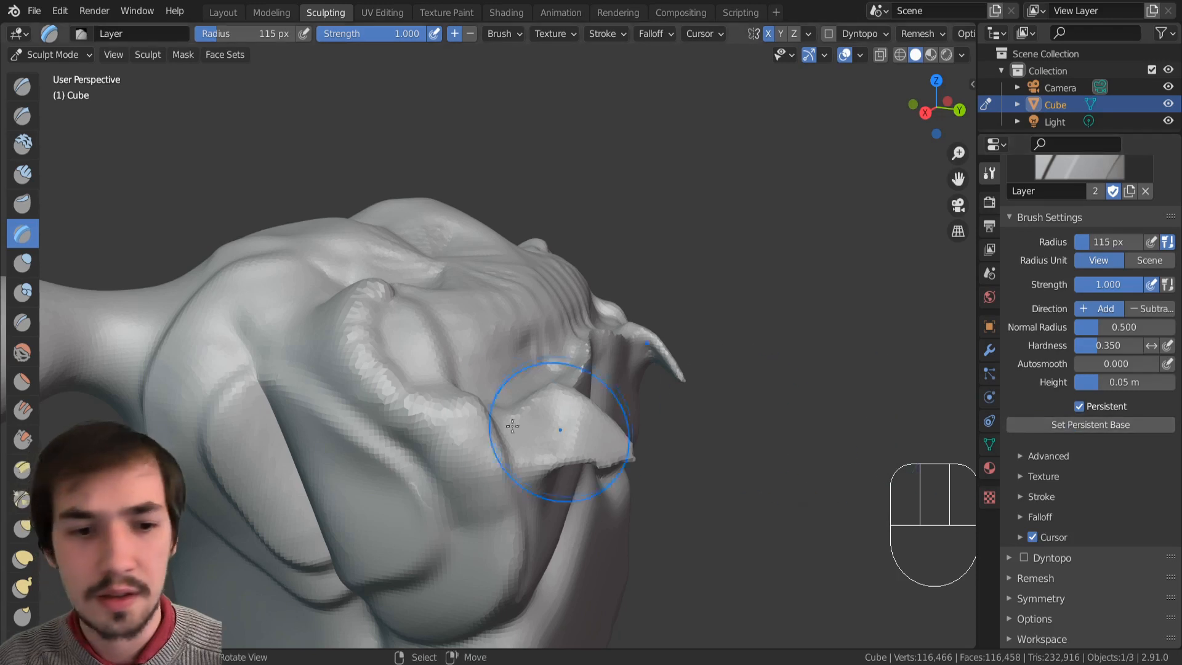
# Step: Stroke repeatedly over the layered side and its ridge with the persistent Layer brush
pyautogui.moveTo(327, 452)
pyautogui.mouseDown()
pyautogui.moveTo(308, 492)
pyautogui.moveTo(382, 480)
pyautogui.moveTo(363, 407)
pyautogui.moveTo(250, 322)
pyautogui.moveTo(258, 468)
pyautogui.moveTo(290, 535)
pyautogui.moveTo(160, 345)
pyautogui.moveTo(237, 257)
pyautogui.moveTo(317, 308)
pyautogui.mouseUp()
pyautogui.moveTo(284, 266)
pyautogui.mouseDown()
pyautogui.moveTo(324, 228)
pyautogui.moveTo(253, 267)
pyautogui.moveTo(256, 347)
pyautogui.mouseUp()
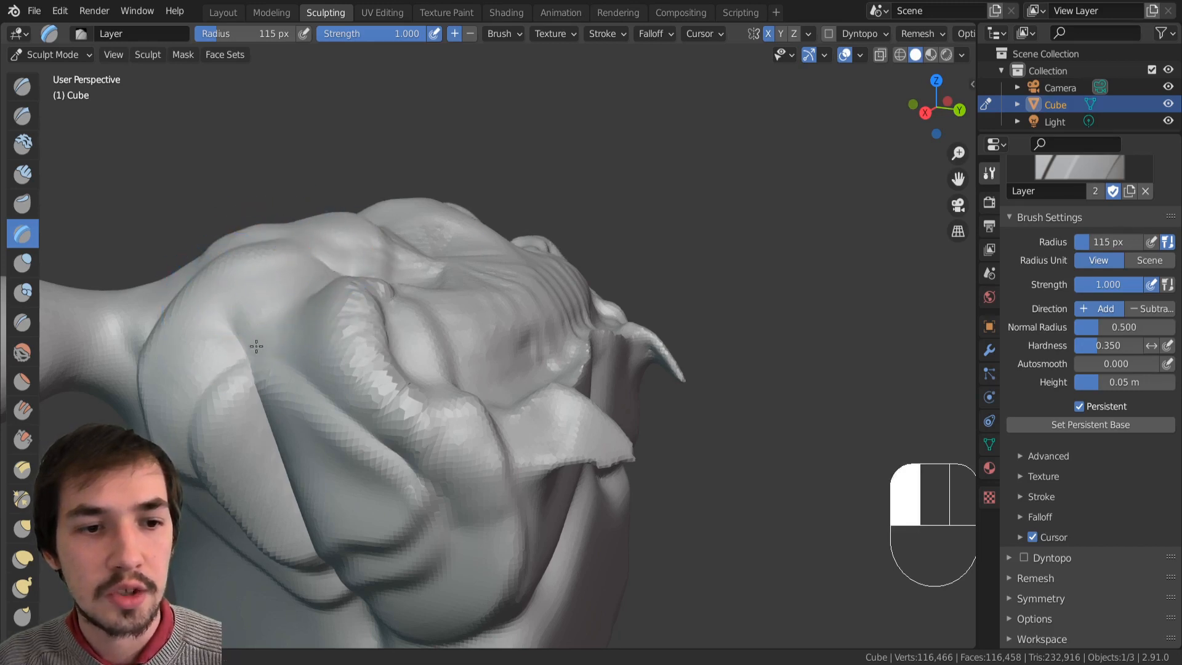
pyautogui.moveTo(404, 440)
pyautogui.mouseDown()
pyautogui.moveTo(431, 542)
pyautogui.moveTo(412, 598)
pyautogui.moveTo(378, 570)
pyautogui.mouseUp()
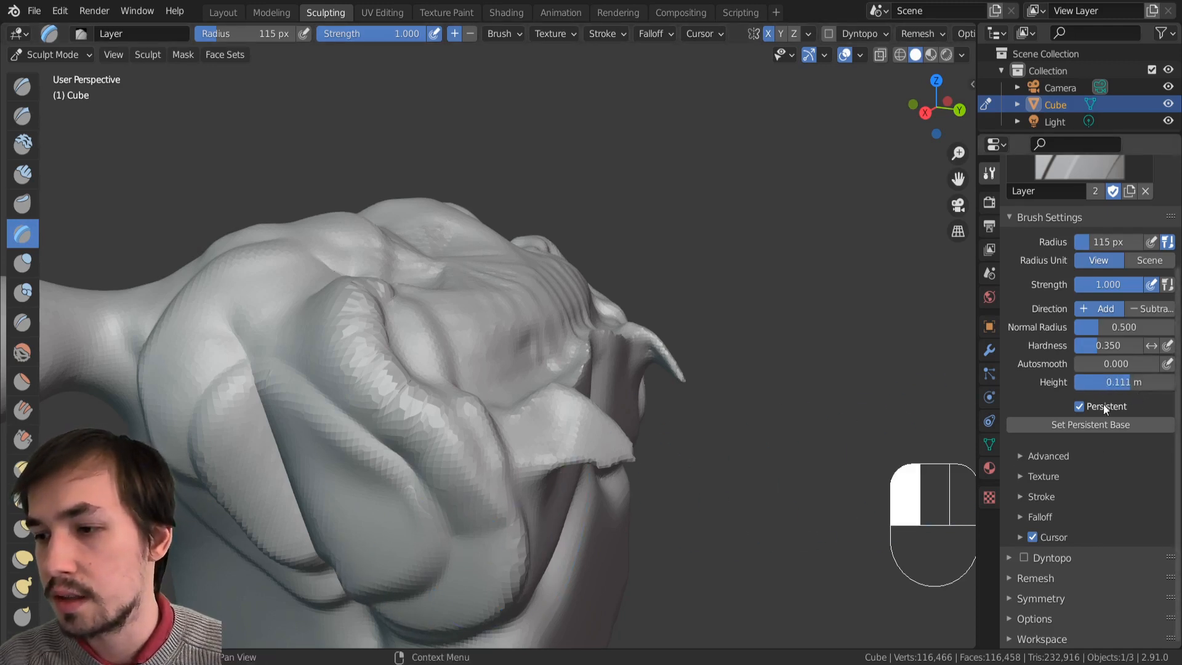
# Step: Set the Layer brush height to 0.111 m and build thicker layers over the side and the curled upper ridge
pyautogui.moveTo(332, 486)
pyautogui.mouseDown()
pyautogui.moveTo(357, 425)
pyautogui.moveTo(308, 376)
pyautogui.moveTo(216, 327)
pyautogui.moveTo(253, 486)
pyautogui.moveTo(289, 542)
pyautogui.moveTo(344, 572)
pyautogui.mouseUp()
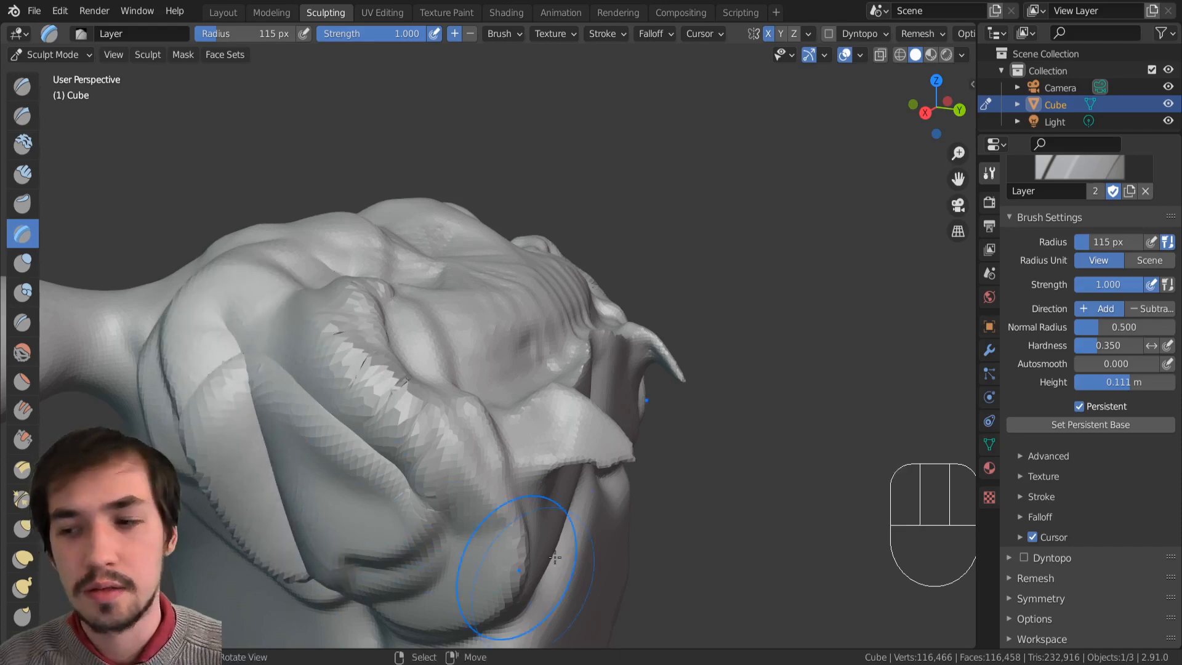
pyautogui.moveTo(530, 496); pyautogui.dragTo(488, 312, button='middle')
pyautogui.moveTo(488, 312)
pyautogui.mouseDown()
pyautogui.moveTo(411, 277)
pyautogui.moveTo(370, 277)
pyautogui.moveTo(390, 370)
pyautogui.moveTo(489, 369)
pyautogui.moveTo(474, 361)
pyautogui.mouseUp()
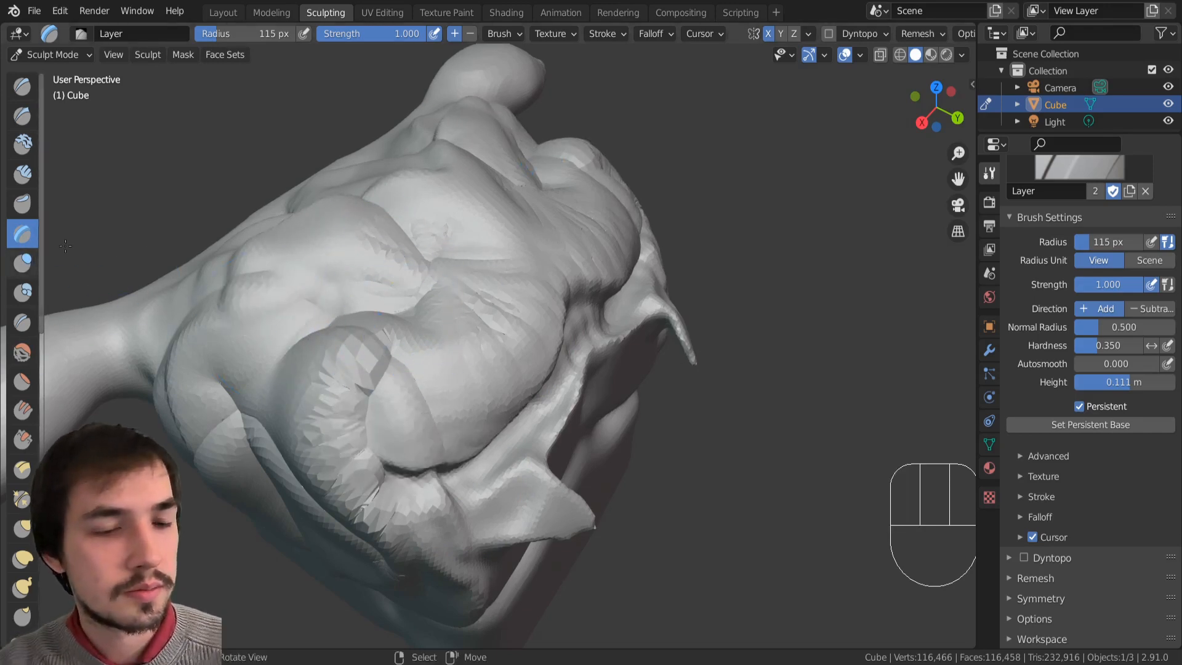
pyautogui.moveTo(323, 356); pyautogui.dragTo(382, 361)
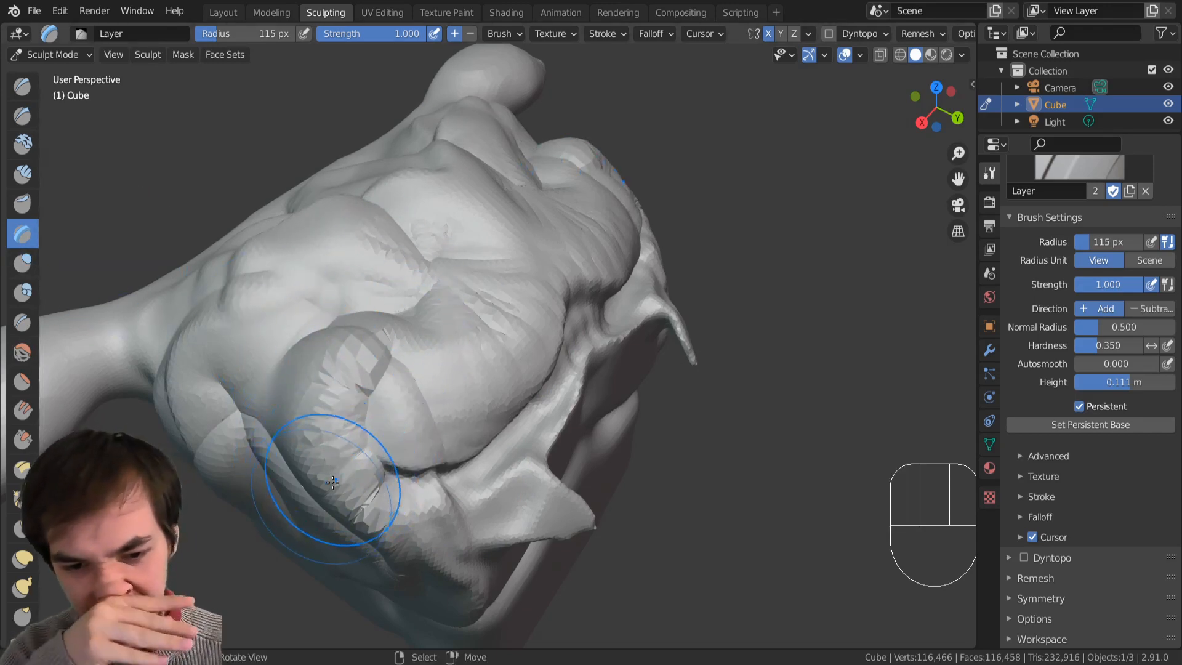
pyautogui.press('ctrl')
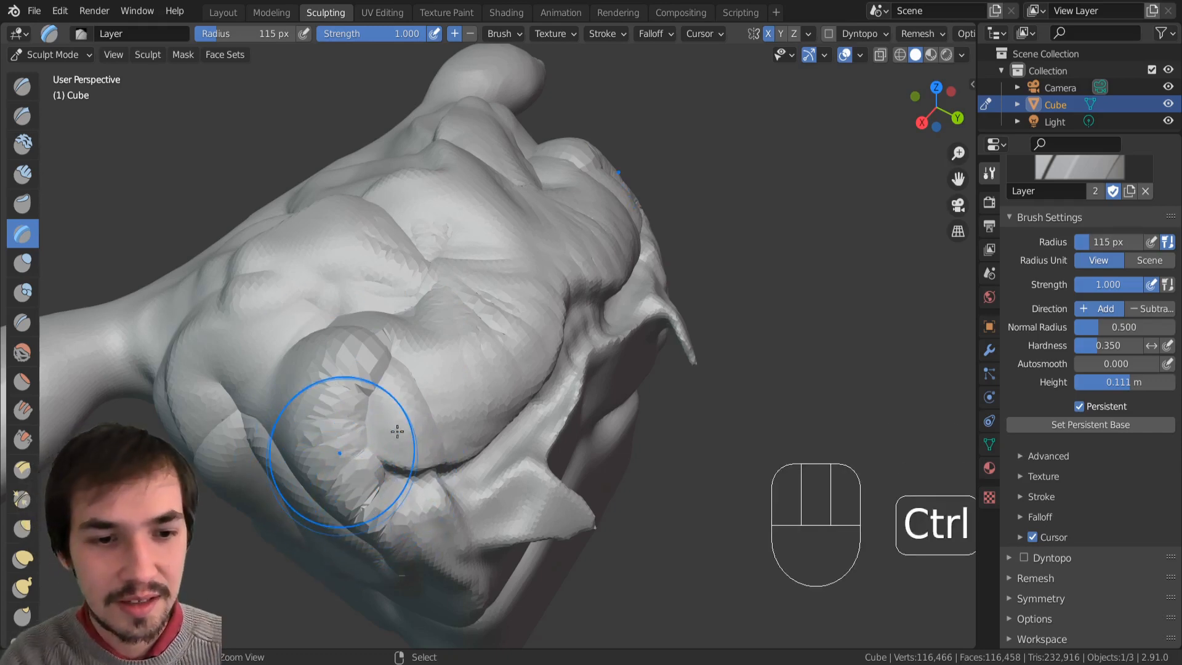
# Step: Remesh the sculpt and swell the layered side lumps into rounded bulges with the Inflate/Deflate brush
pyautogui.hotkey('ctrl', 'r')
pyautogui.moveTo(369, 386); pyautogui.dragTo(428, 454, button='middle')
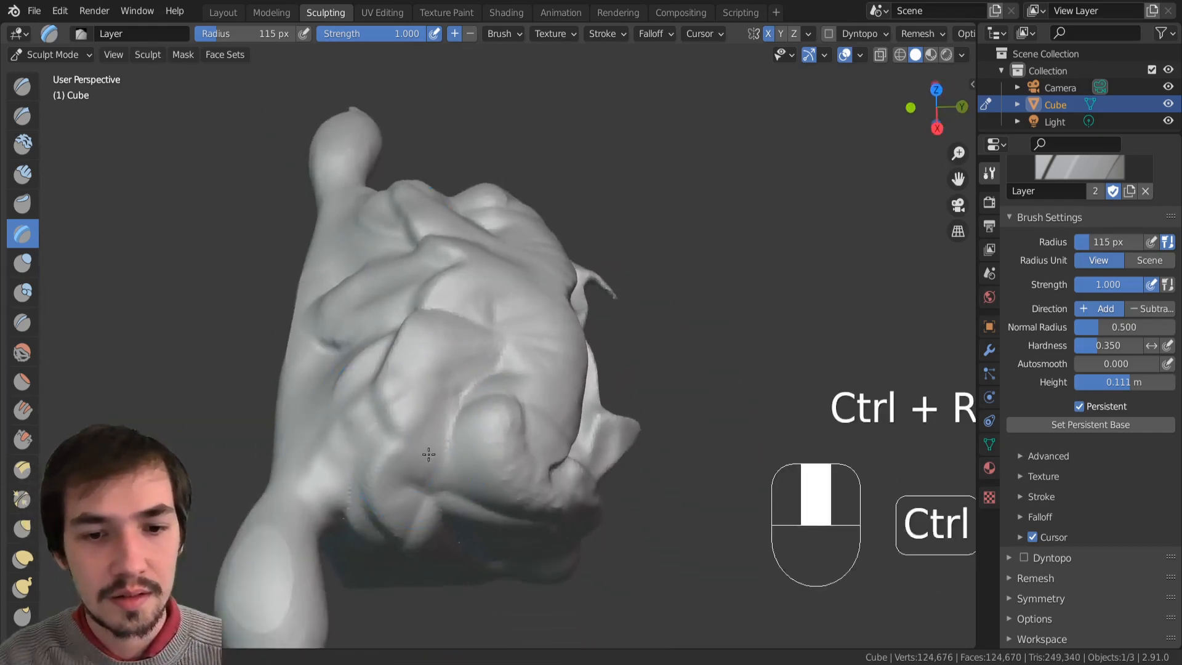
pyautogui.click(24, 264)
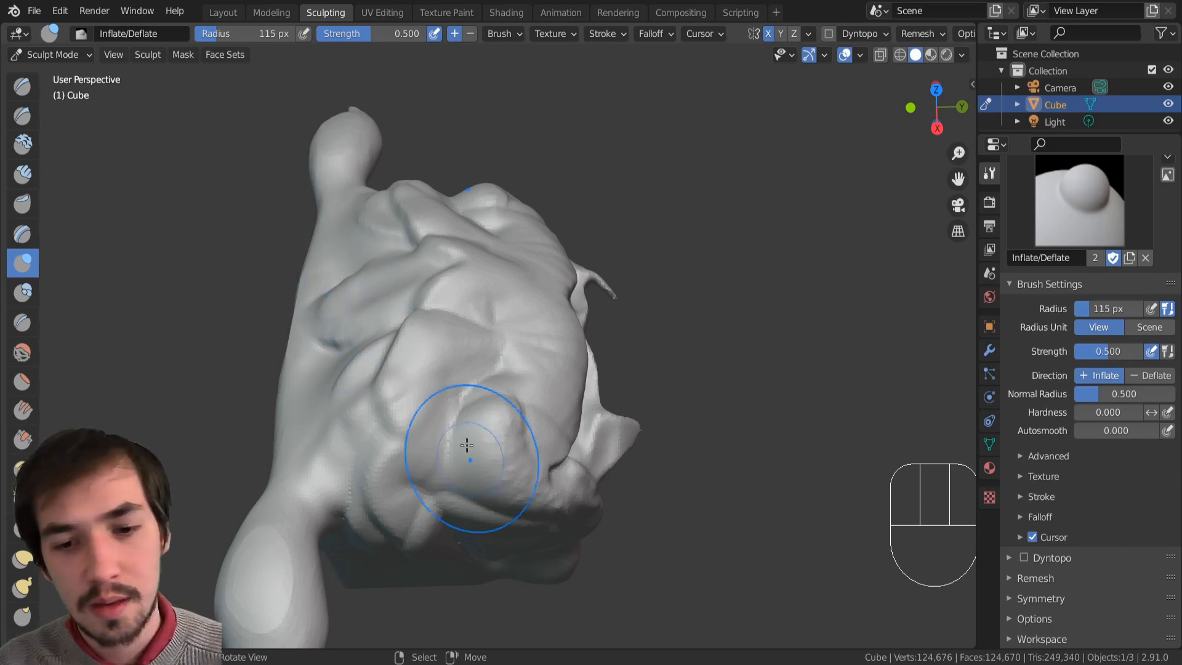
pyautogui.moveTo(467, 445); pyautogui.dragTo(502, 487)
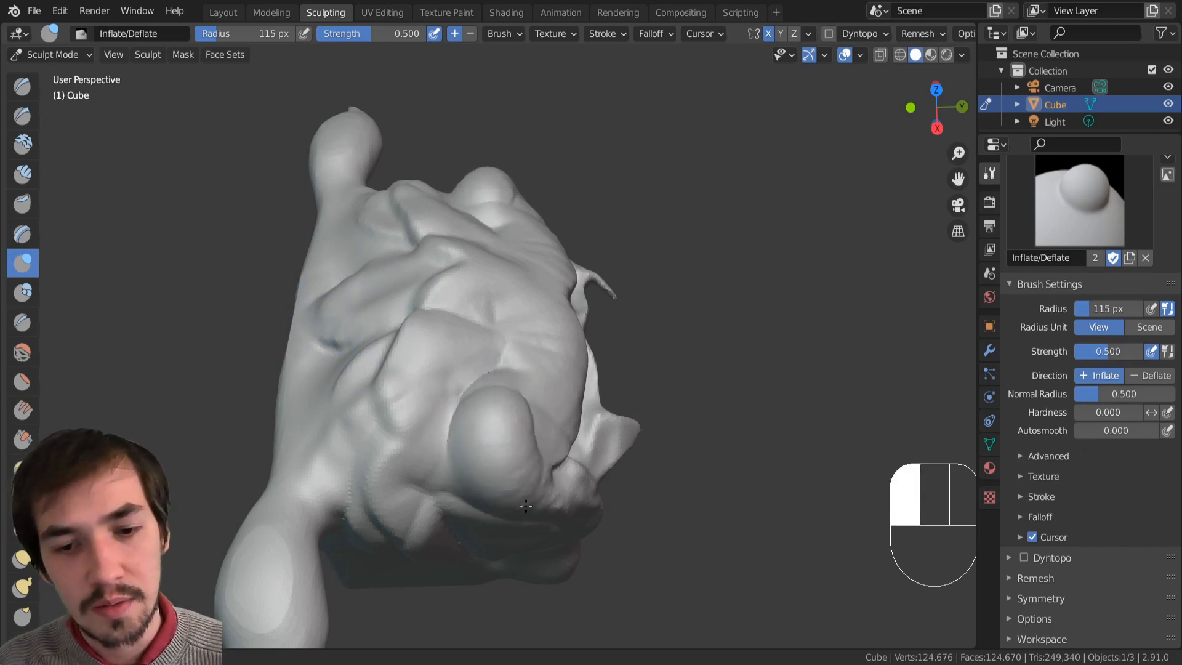
pyautogui.moveTo(582, 512); pyautogui.dragTo(513, 469)
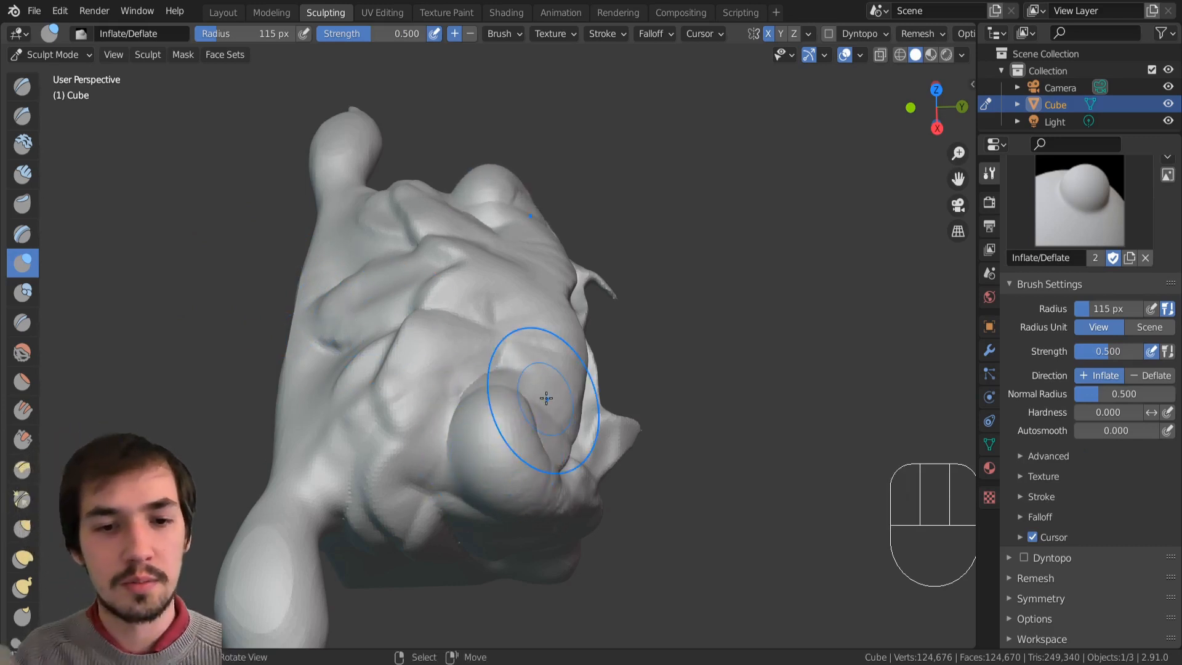
# Step: Pull a long tapered spike out of the middle of the sculpt's back edge with the Snake Hook brush
pyautogui.moveTo(546, 398); pyautogui.dragTo(449, 351, button='middle')
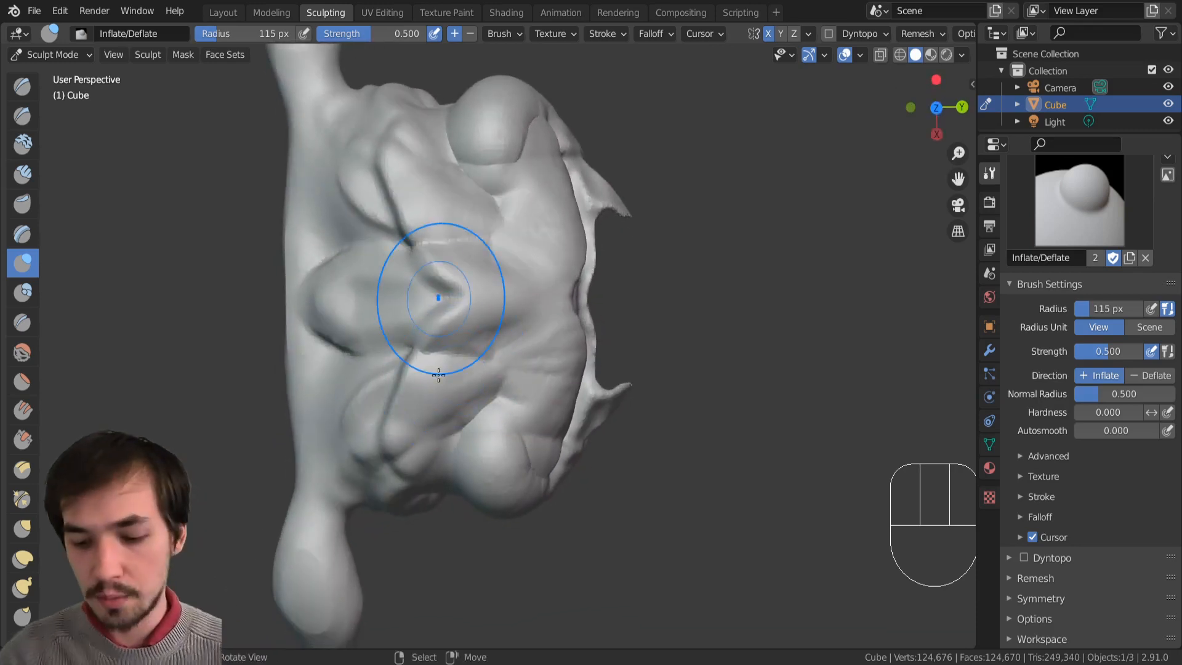
pyautogui.press('k')
pyautogui.moveTo(311, 322)
pyautogui.mouseDown()
pyautogui.moveTo(203, 290)
pyautogui.moveTo(68, 300)
pyautogui.mouseUp()
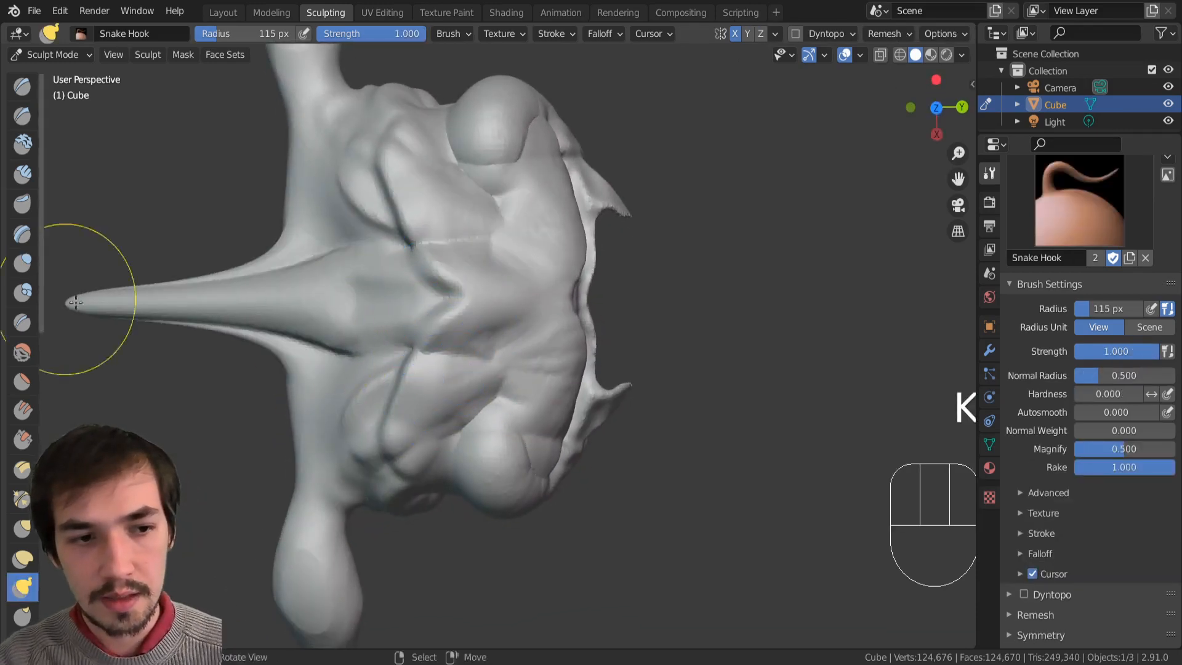
pyautogui.keyDown('shift'); pyautogui.moveTo(274, 299); pyautogui.dragTo(395, 315, button='middle'); pyautogui.keyUp('shift')
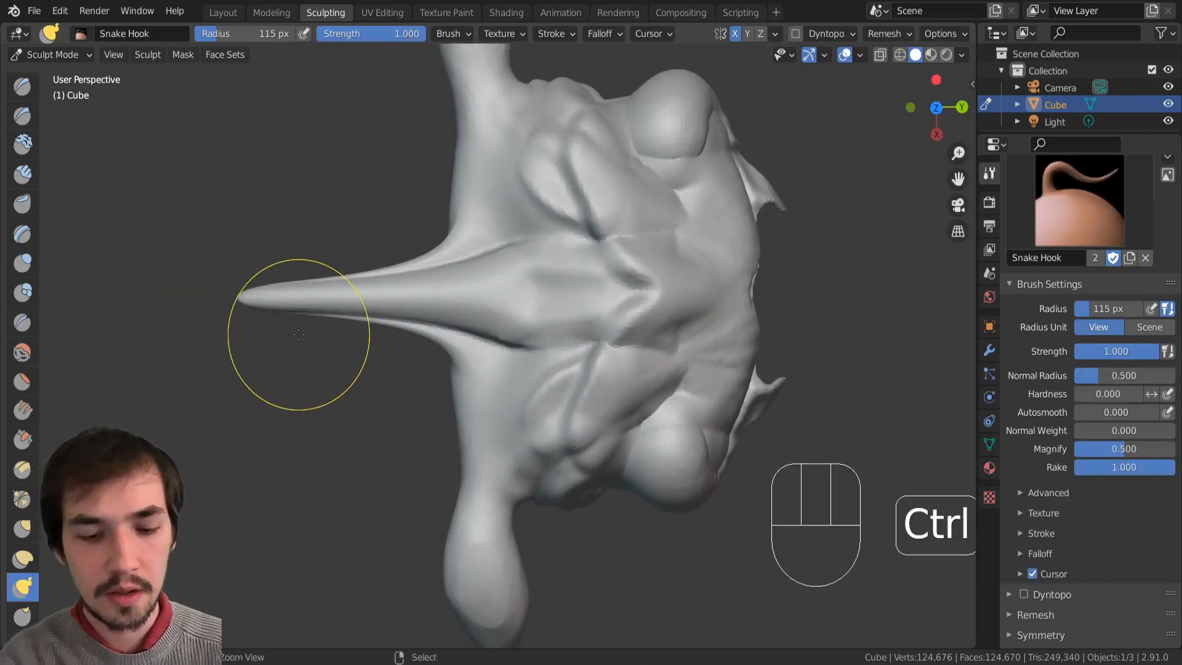
# Step: Remesh the sculpt and thicken the pulled spike from tip to base with the Inflate/Deflate brush
pyautogui.hotkey('ctrl', 'r')
pyautogui.press('i')
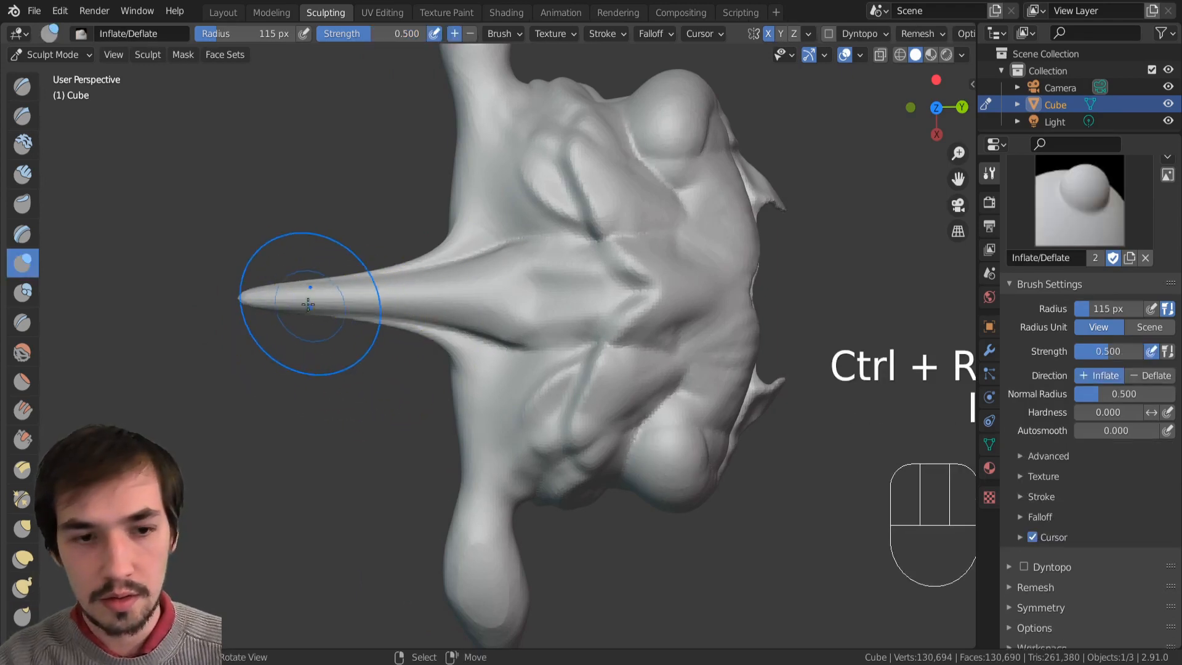
pyautogui.moveTo(314, 311)
pyautogui.mouseDown()
pyautogui.moveTo(402, 280)
pyautogui.moveTo(245, 296)
pyautogui.moveTo(353, 302)
pyautogui.moveTo(390, 330)
pyautogui.mouseUp()
pyautogui.moveTo(509, 364); pyautogui.dragTo(492, 320)
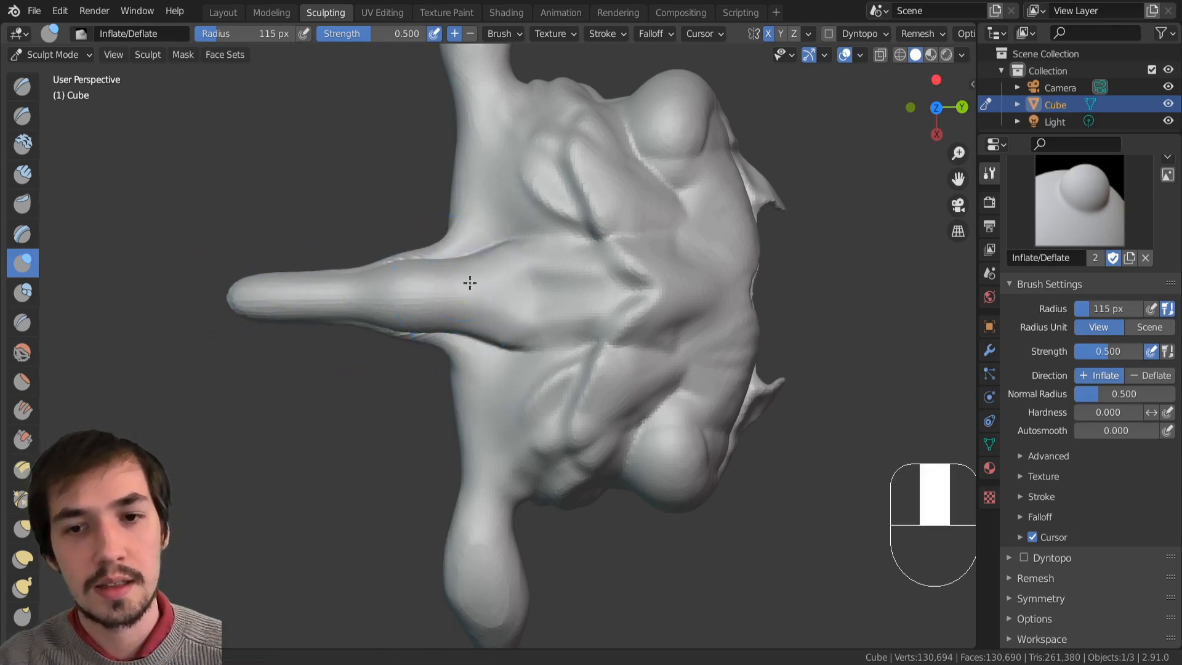
# Step: Push mirrored hollows into the flat wall below the spike with the Snake Hook brush
pyautogui.moveTo(470, 280)
pyautogui.mouseDown(button='middle')
pyautogui.moveTo(527, 172)
pyautogui.moveTo(580, 333)
pyautogui.mouseUp(button='middle')
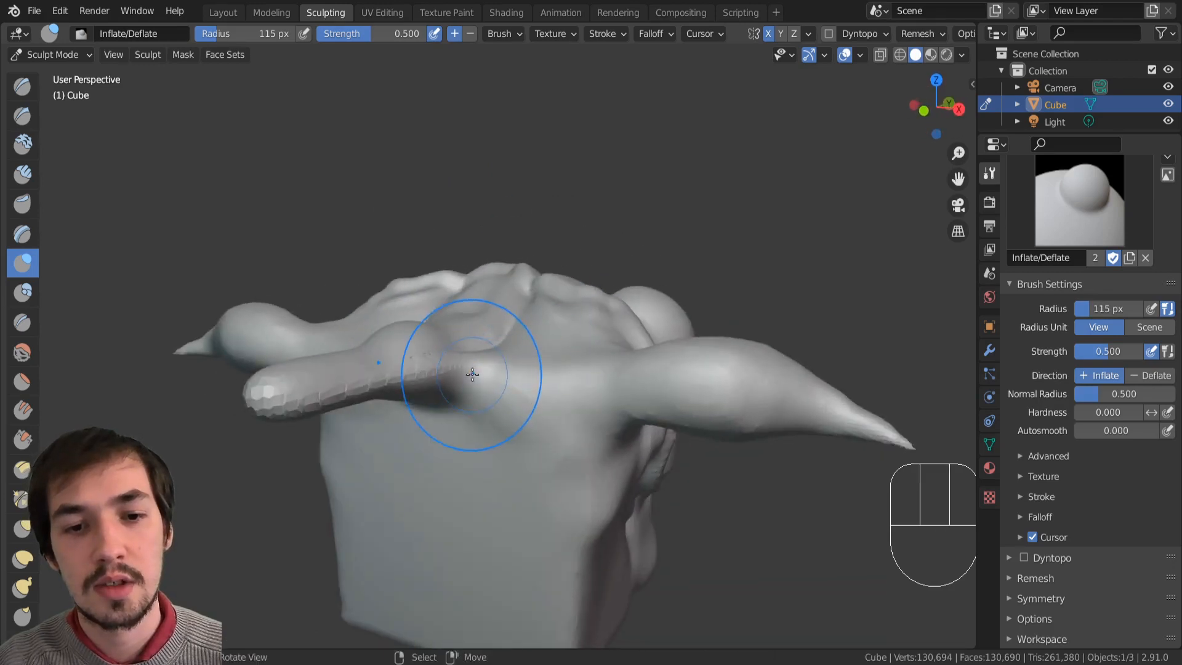
pyautogui.moveTo(472, 375)
pyautogui.mouseDown(button='middle')
pyautogui.moveTo(456, 369)
pyautogui.moveTo(558, 354)
pyautogui.mouseUp(button='middle')
pyautogui.press('k')
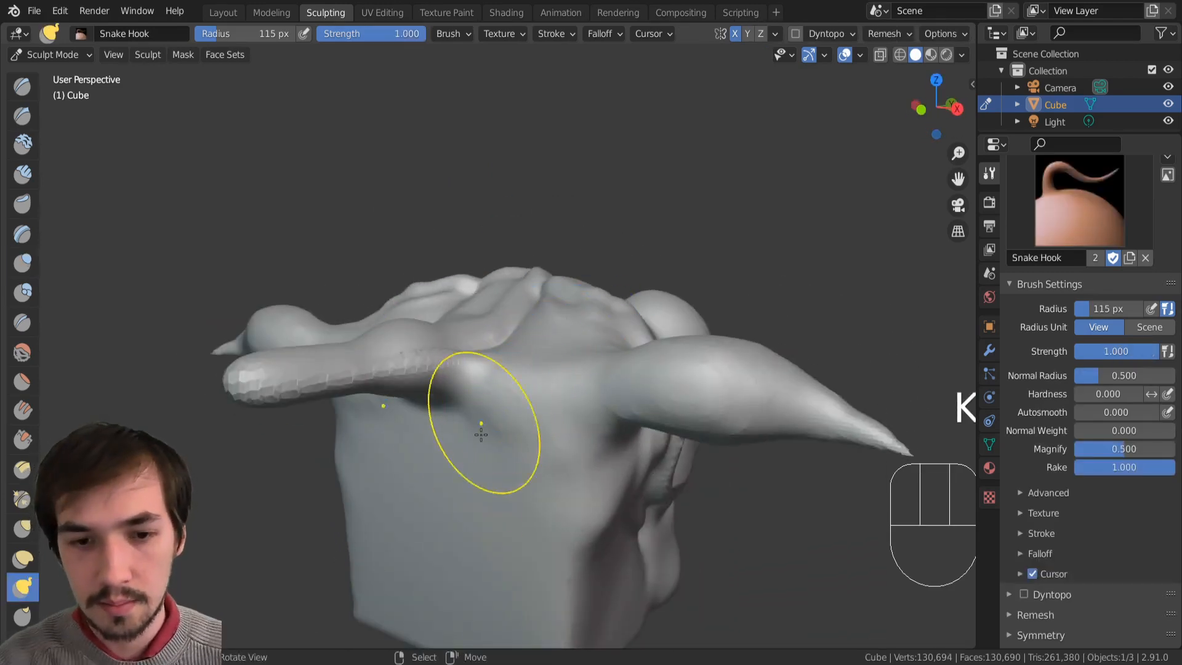
pyautogui.moveTo(477, 425); pyautogui.dragTo(612, 349)
pyautogui.moveTo(613, 350)
pyautogui.mouseDown(button='middle')
pyautogui.moveTo(575, 325)
pyautogui.moveTo(529, 405)
pyautogui.mouseUp(button='middle')
# Step: Inflate the two hollows below the spike until their walls meet, and remesh to fuse them
pyautogui.press('i')
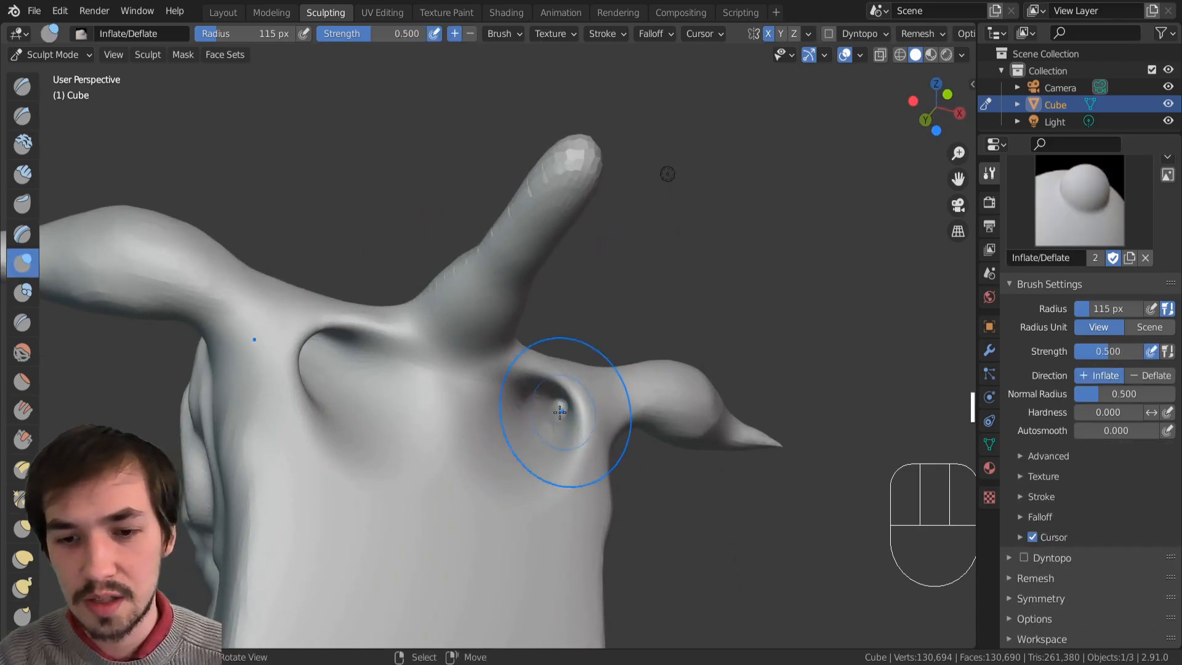
pyautogui.moveTo(554, 395); pyautogui.dragTo(530, 402)
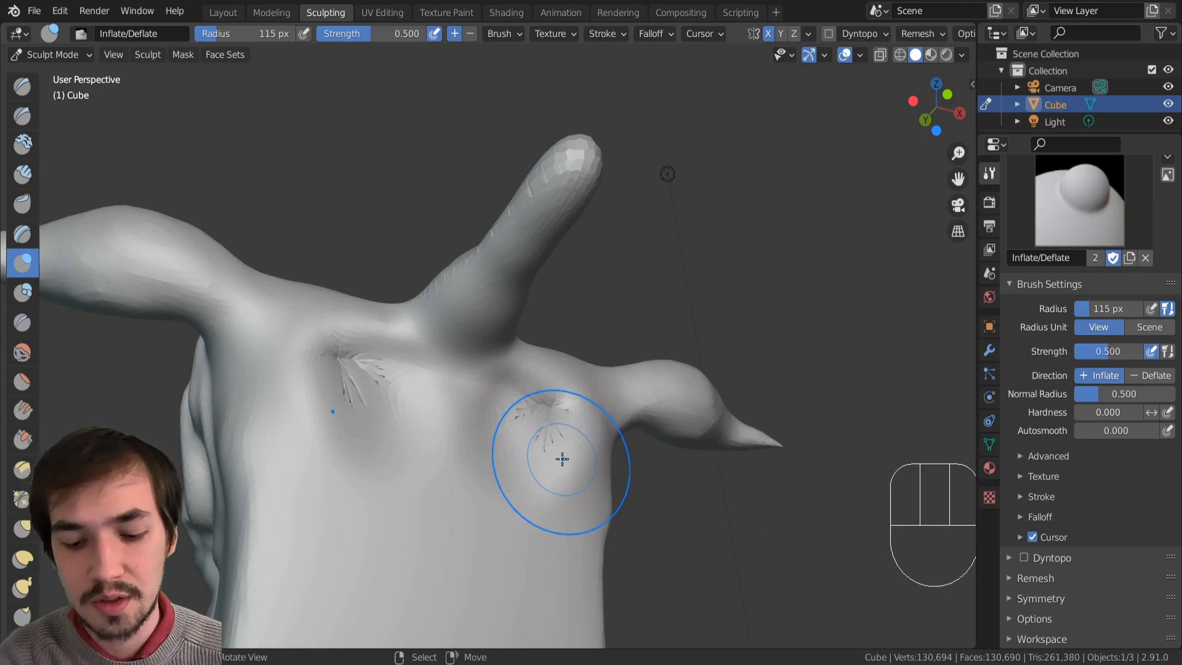
pyautogui.hotkey('ctrl', 'r')
pyautogui.moveTo(551, 399); pyautogui.dragTo(560, 436, button='middle')
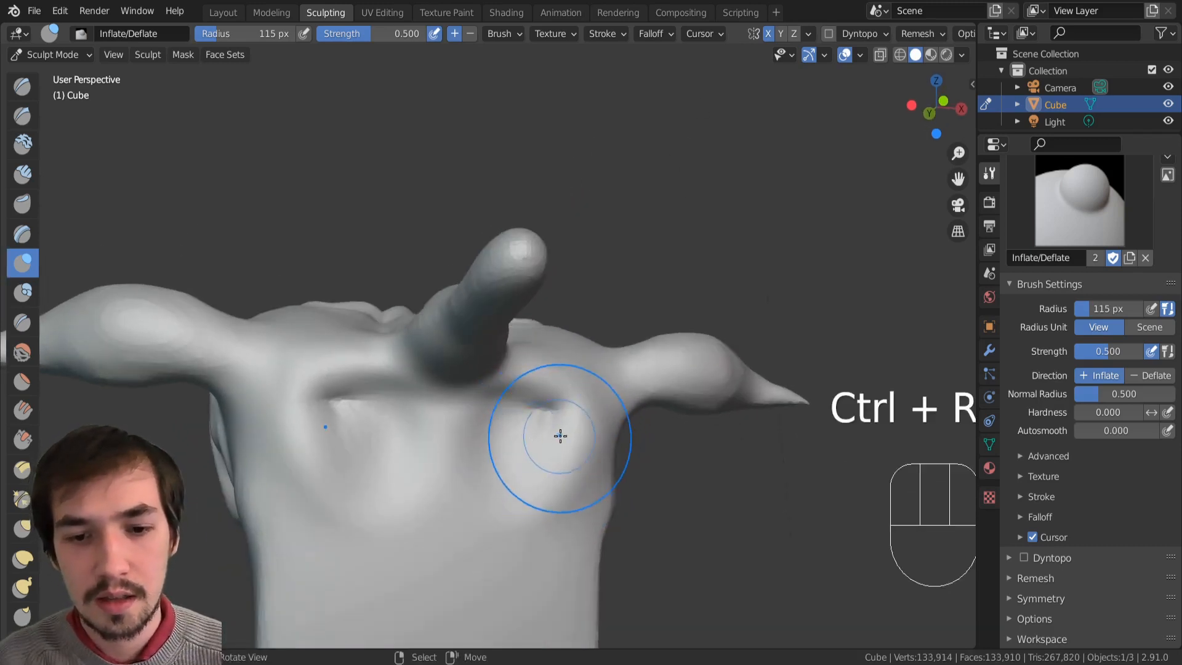
# Step: Inspect the remeshed hollows with X-ray display switched on and back off
pyautogui.press('z')
pyautogui.click(664, 415)
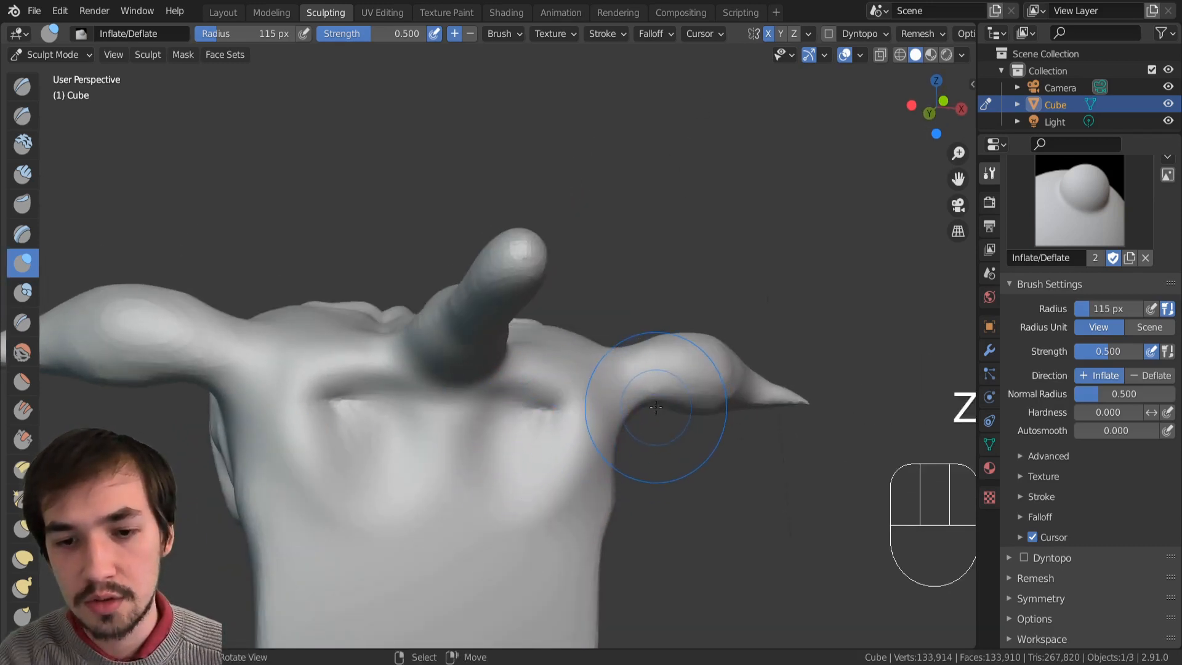
pyautogui.hotkey('alt', 'z')
pyautogui.moveTo(664, 414)
pyautogui.mouseDown(button='middle')
pyautogui.moveTo(585, 408)
pyautogui.moveTo(467, 430)
pyautogui.moveTo(502, 464)
pyautogui.moveTo(531, 447)
pyautogui.moveTo(518, 409)
pyautogui.mouseUp(button='middle')
pyautogui.hotkey('alt', 'z')
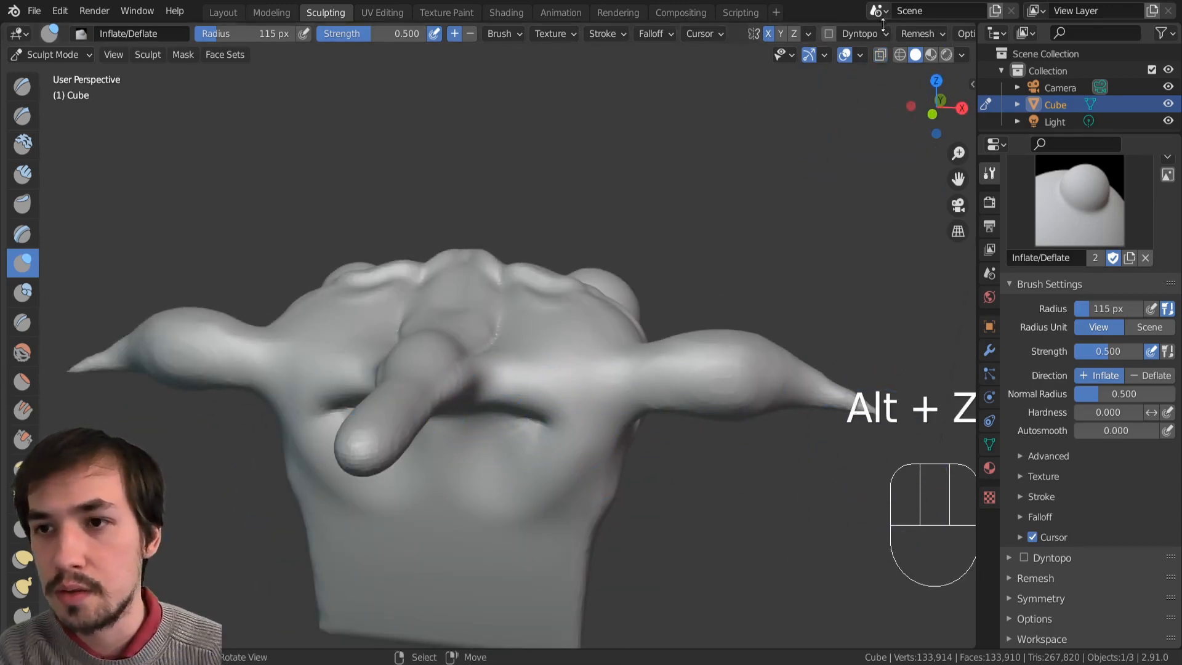
pyautogui.click(879, 57)
pyautogui.click(880, 58)
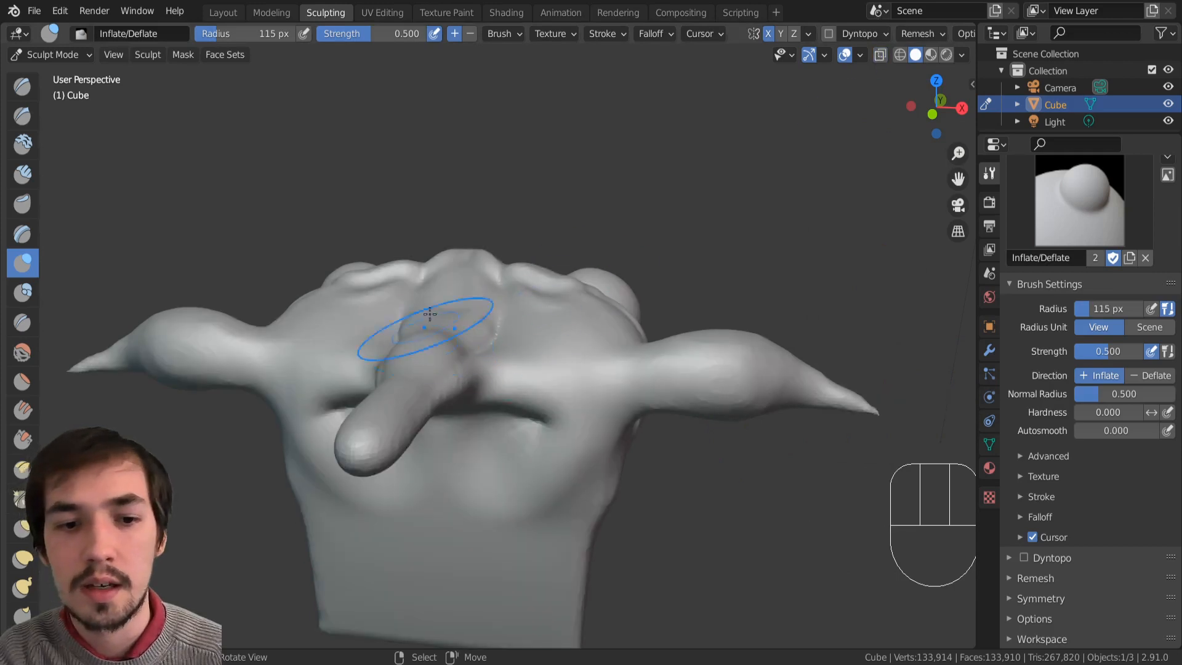
# Step: Raise large rounded bulges around the base of the spike with the Blob brush
pyautogui.moveTo(429, 315)
pyautogui.mouseDown(button='middle')
pyautogui.moveTo(411, 433)
pyautogui.moveTo(425, 376)
pyautogui.moveTo(411, 318)
pyautogui.mouseUp(button='middle')
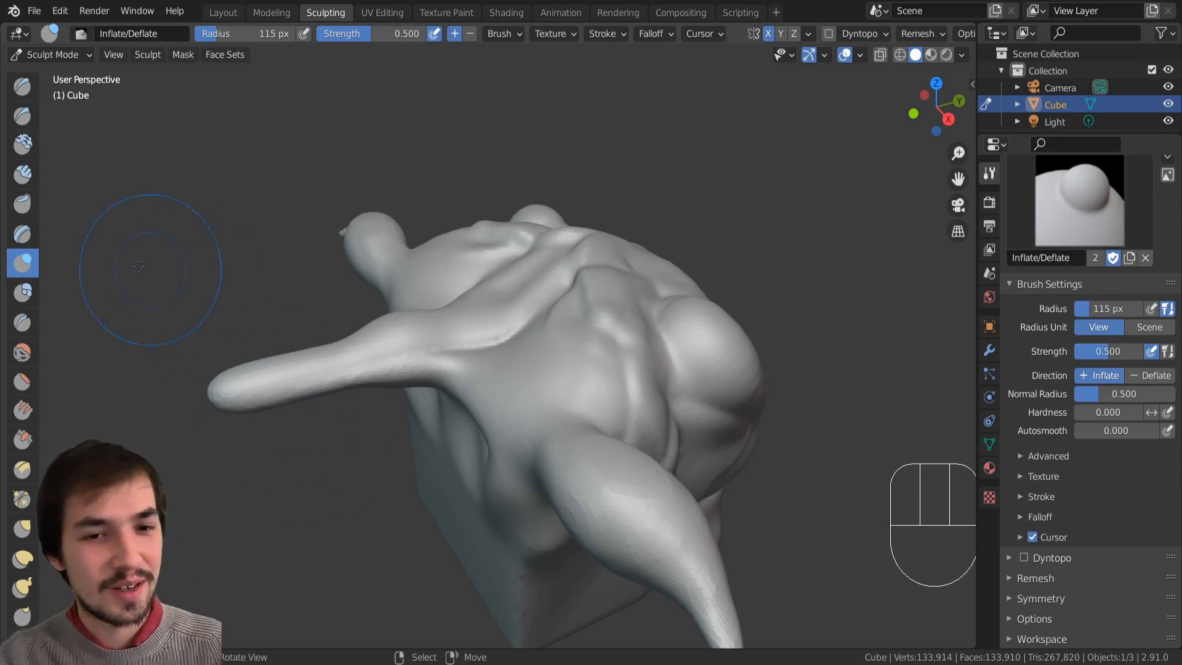
pyautogui.click(23, 292)
pyautogui.moveTo(396, 343); pyautogui.dragTo(583, 420, button='middle')
pyautogui.moveTo(582, 420)
pyautogui.mouseDown()
pyautogui.moveTo(517, 359)
pyautogui.moveTo(533, 390)
pyautogui.moveTo(562, 338)
pyautogui.moveTo(469, 362)
pyautogui.mouseUp()
pyautogui.moveTo(470, 361); pyautogui.dragTo(492, 382, button='middle')
pyautogui.moveTo(493, 382)
pyautogui.mouseDown()
pyautogui.moveTo(453, 256)
pyautogui.moveTo(411, 272)
pyautogui.mouseUp()
pyautogui.moveTo(411, 272); pyautogui.dragTo(483, 388, button='middle')
pyautogui.moveTo(483, 388)
pyautogui.mouseDown()
pyautogui.moveTo(502, 409)
pyautogui.moveTo(492, 340)
pyautogui.mouseUp()
pyautogui.moveTo(492, 341); pyautogui.dragTo(471, 360, button='middle')
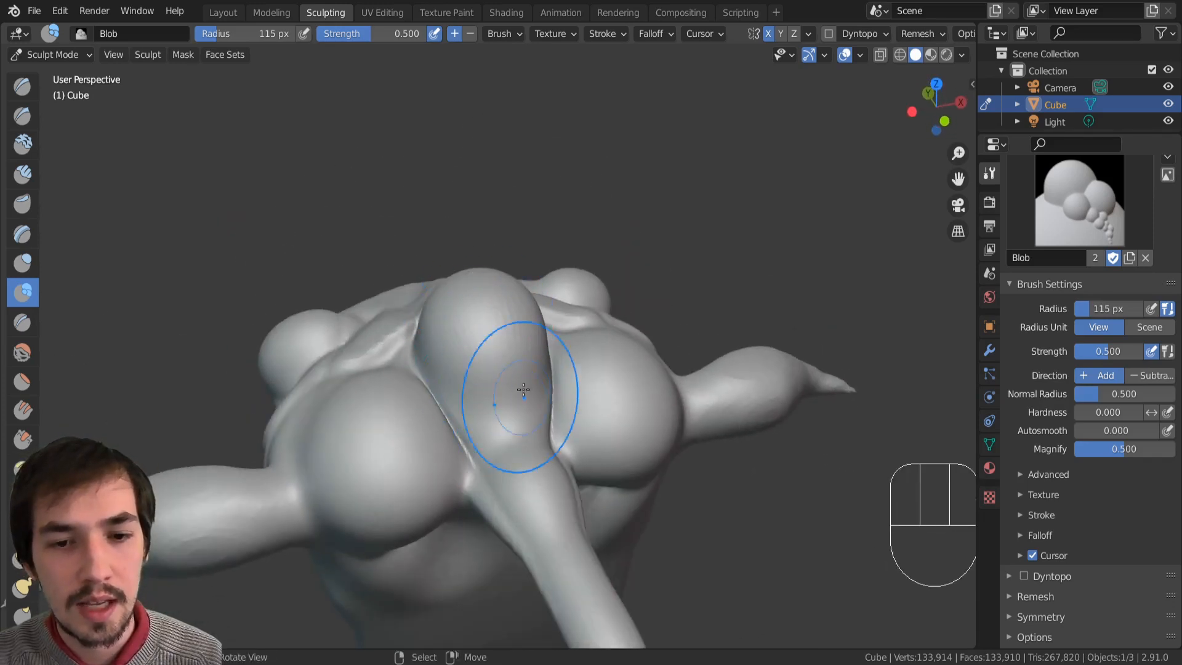
# Step: Build the mirrored bulges beside the spike out into protruding balls with the Blob brush
pyautogui.moveTo(524, 390); pyautogui.dragTo(559, 387, button='middle')
pyautogui.moveTo(453, 492)
pyautogui.mouseDown()
pyautogui.moveTo(443, 451)
pyautogui.moveTo(446, 502)
pyautogui.moveTo(451, 471)
pyautogui.mouseUp()
pyautogui.moveTo(490, 418)
pyautogui.mouseDown(button='middle')
pyautogui.moveTo(484, 406)
pyautogui.moveTo(483, 422)
pyautogui.mouseUp(button='middle')
pyautogui.moveTo(483, 423); pyautogui.dragTo(469, 421)
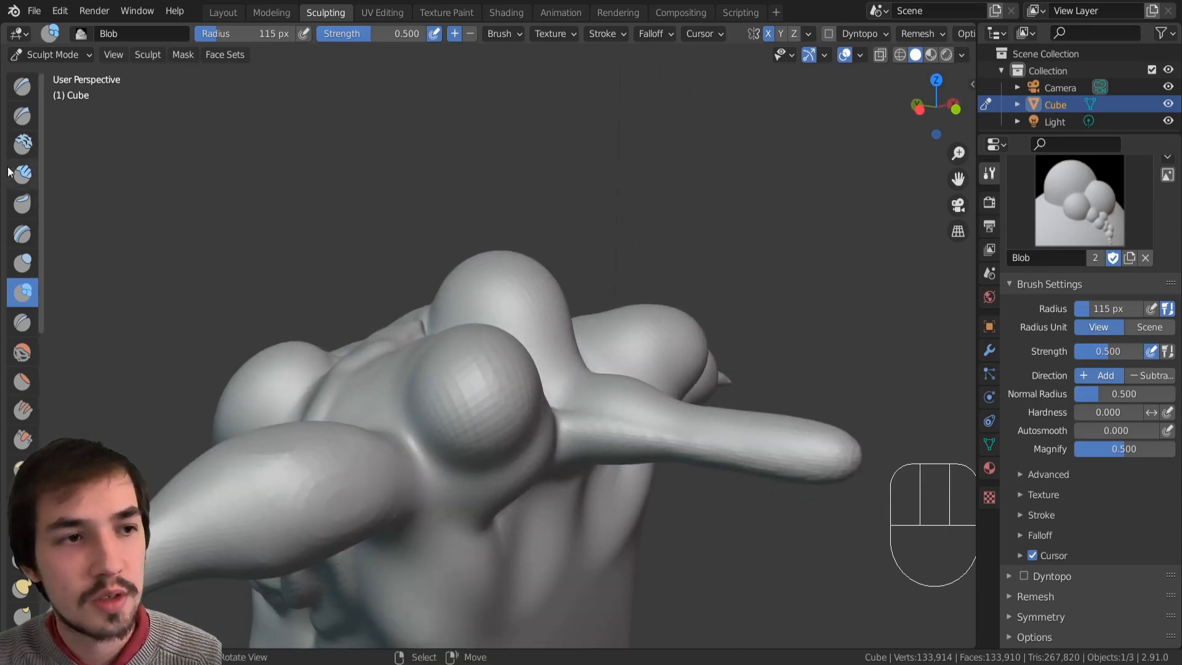
# Step: Compare the Draw brush's preview and settings with those of the Blob brush, and view the bulges from above
pyautogui.click(21, 90)
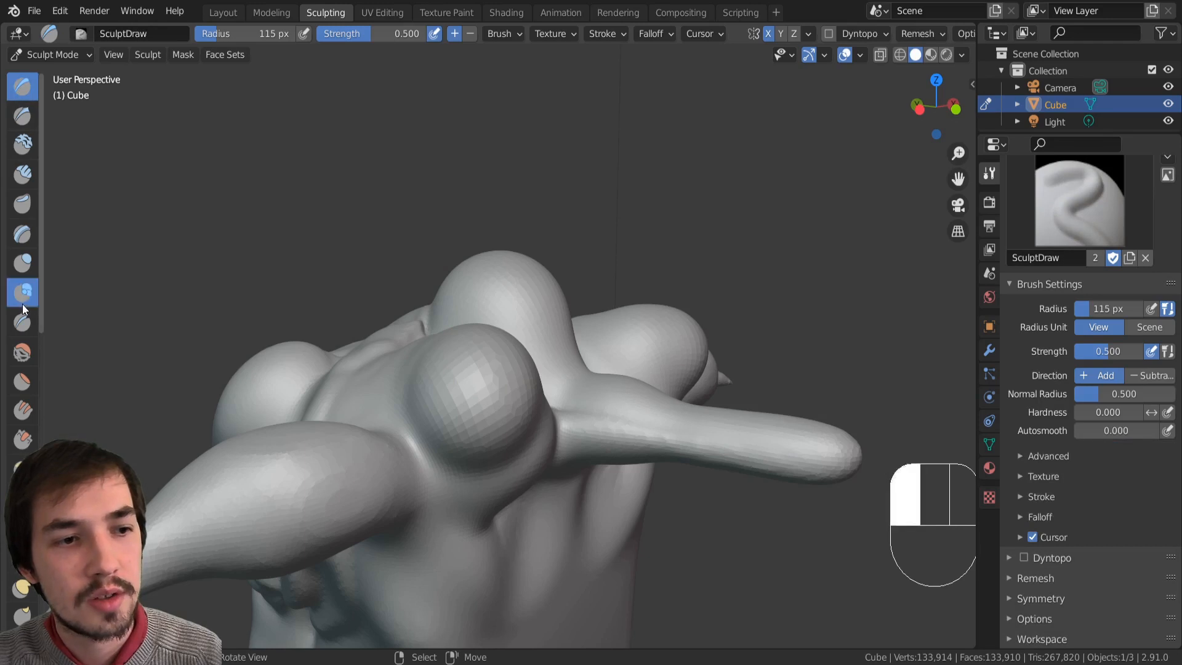
pyautogui.click(22, 304)
pyautogui.click(22, 92)
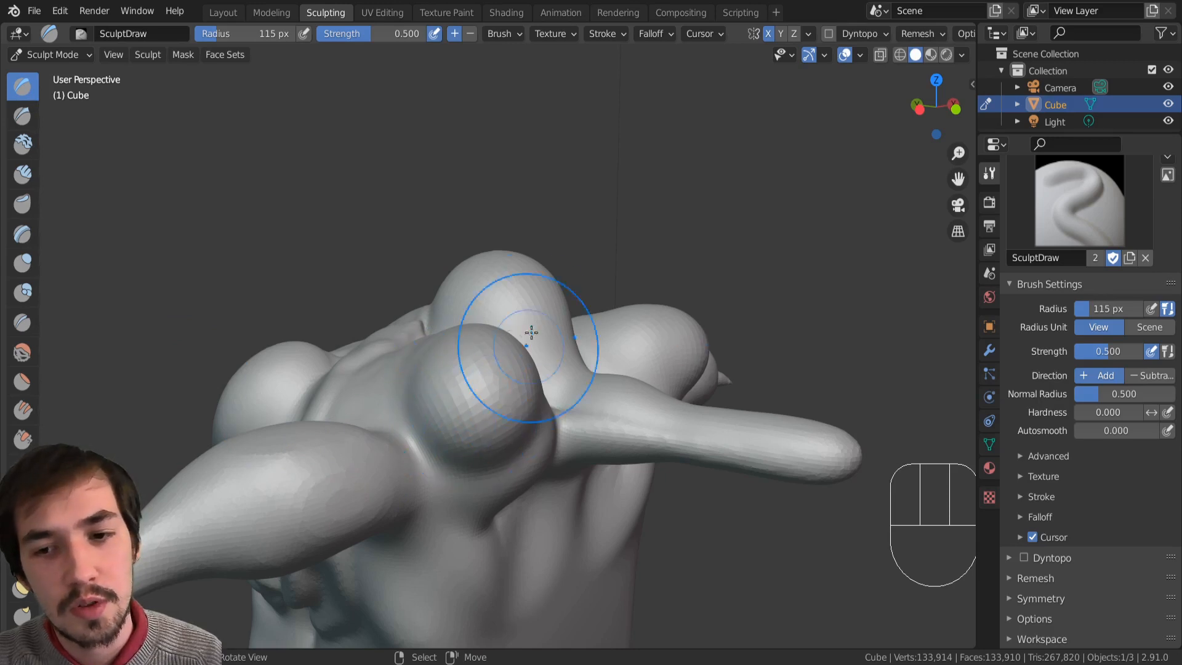
pyautogui.moveTo(490, 362); pyautogui.dragTo(486, 478, button='middle')
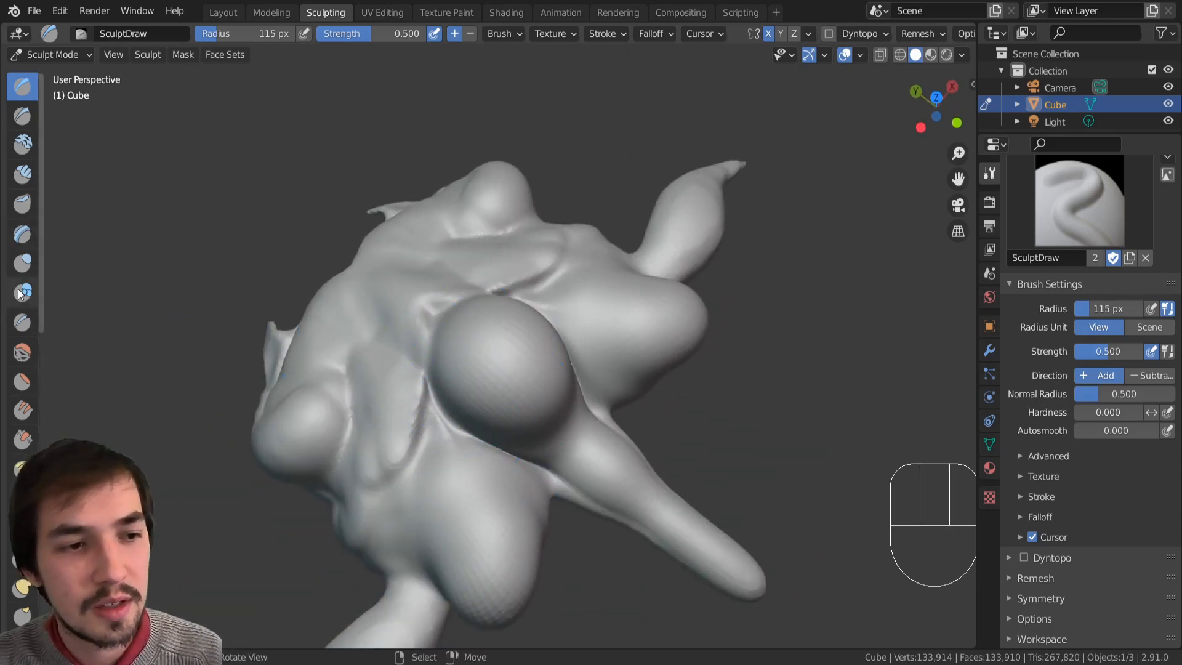
# Step: Smooth the area around the central ball and remesh the sculpt with a coarser voxel size of about 0.0488
pyautogui.click(22, 263)
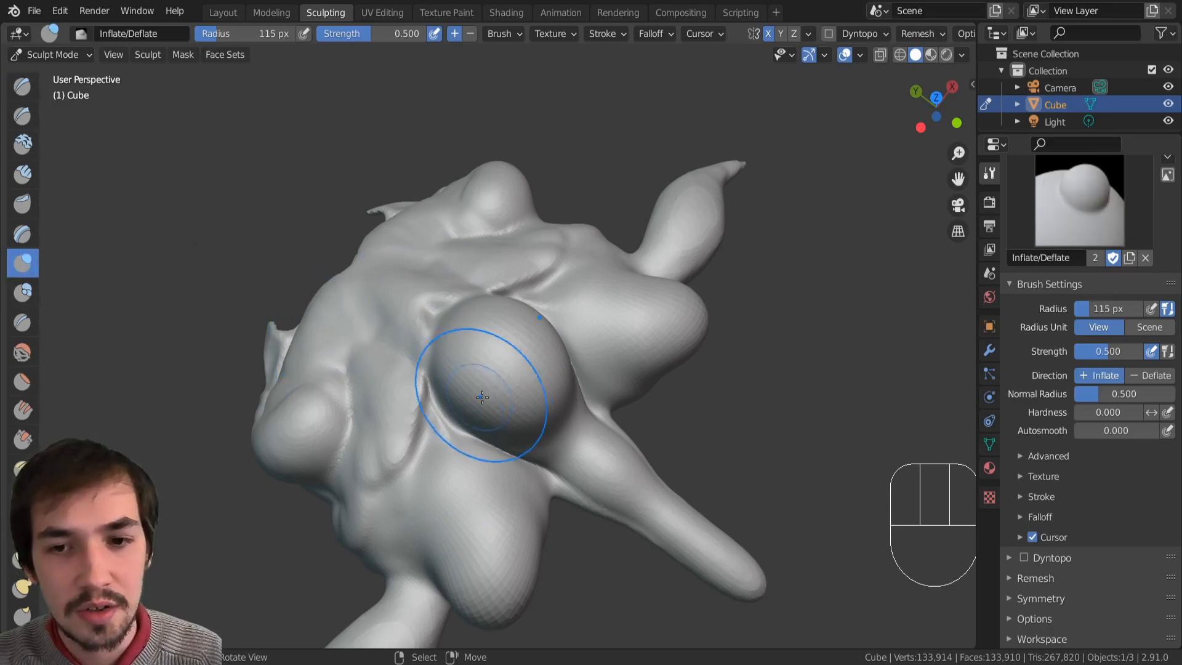
pyautogui.moveTo(482, 397)
pyautogui.keyDown('shift'); pyautogui.mouseDown()
pyautogui.moveTo(492, 337)
pyautogui.moveTo(415, 415)
pyautogui.mouseUp(); pyautogui.keyUp('shift')
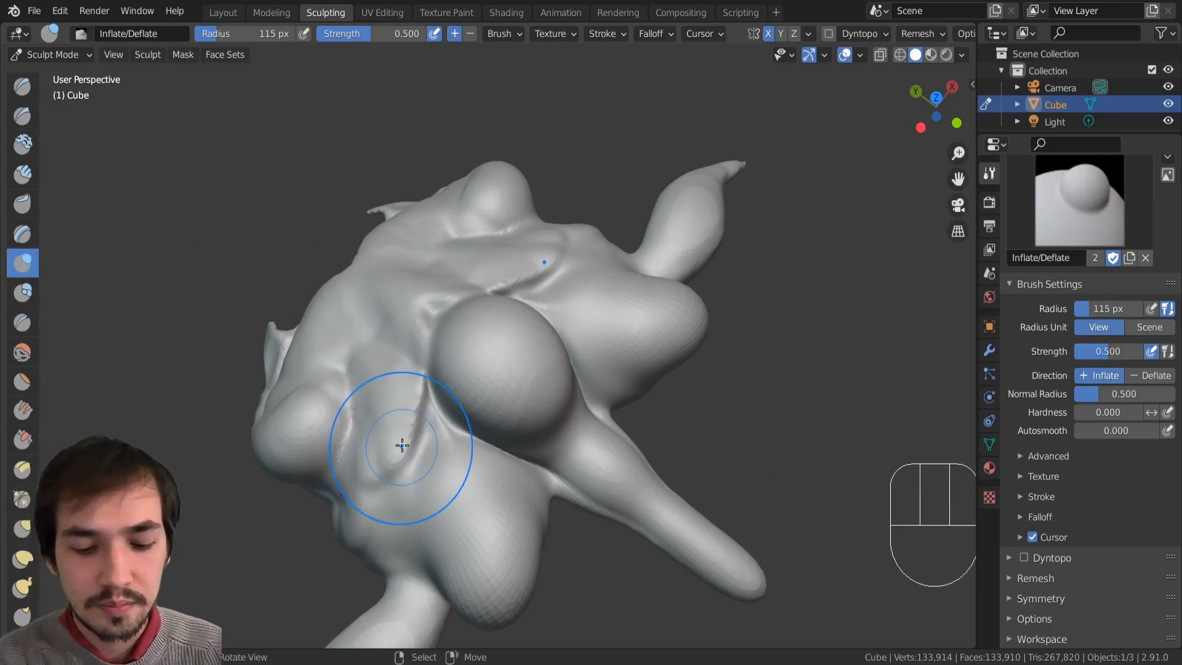
pyautogui.hotkey('shift', 'r')
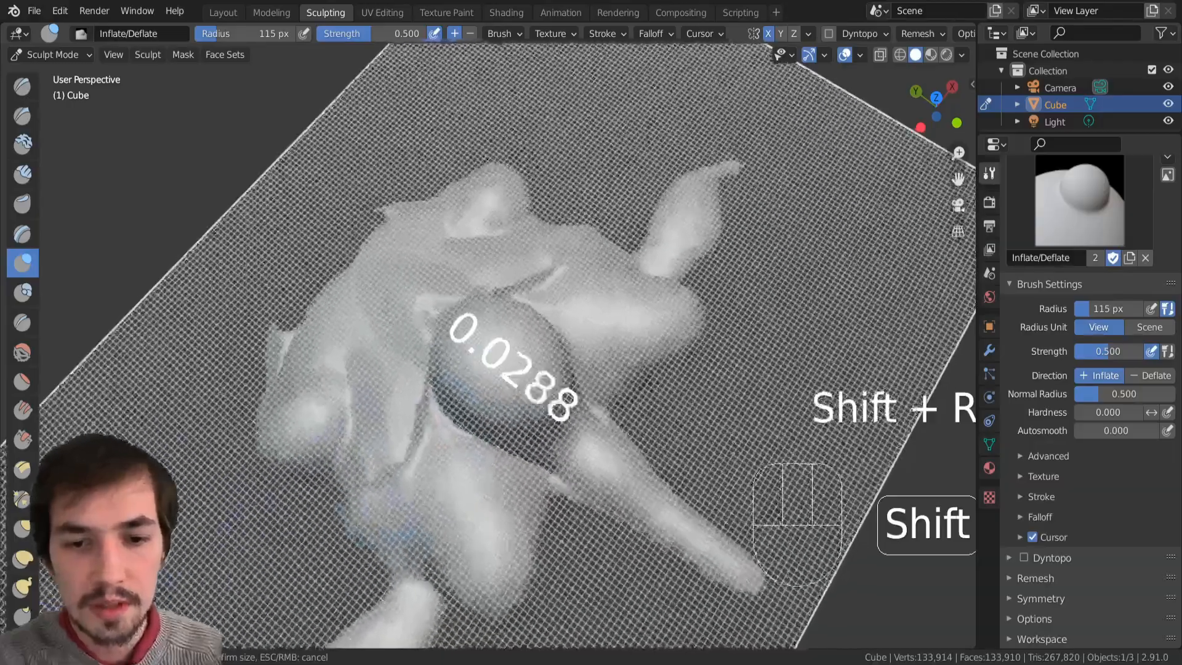
pyautogui.click(335, 456)
pyautogui.hotkey('shift', 'r')
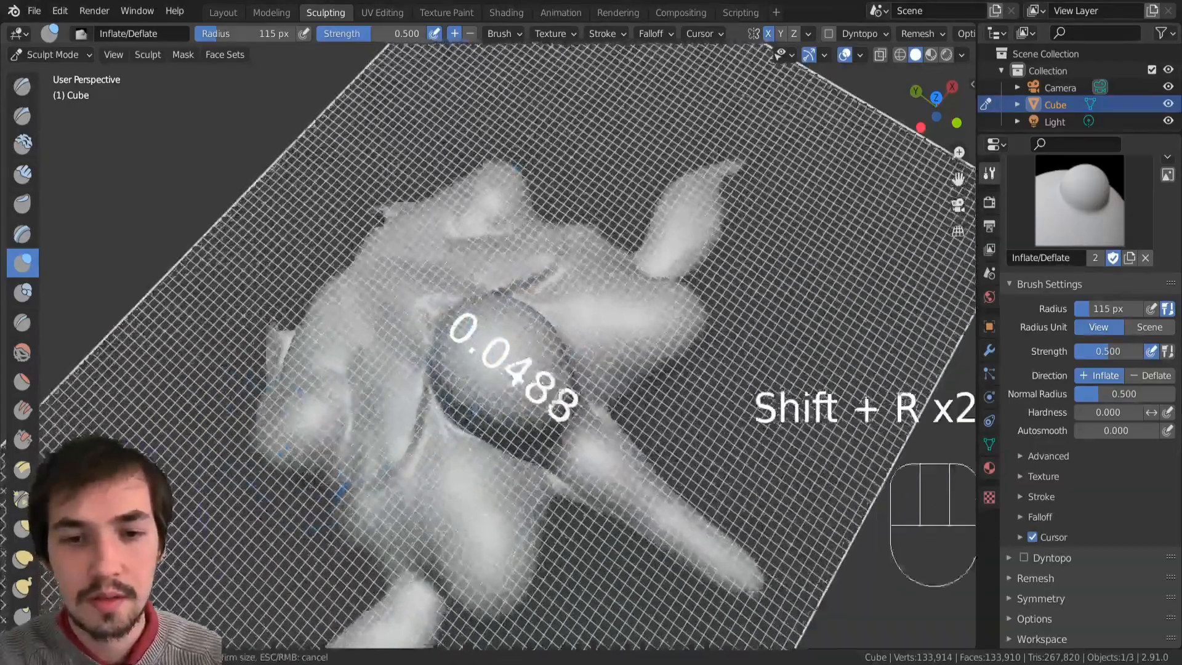
pyautogui.click(142, 524)
pyautogui.hotkey('ctrl', 'r')
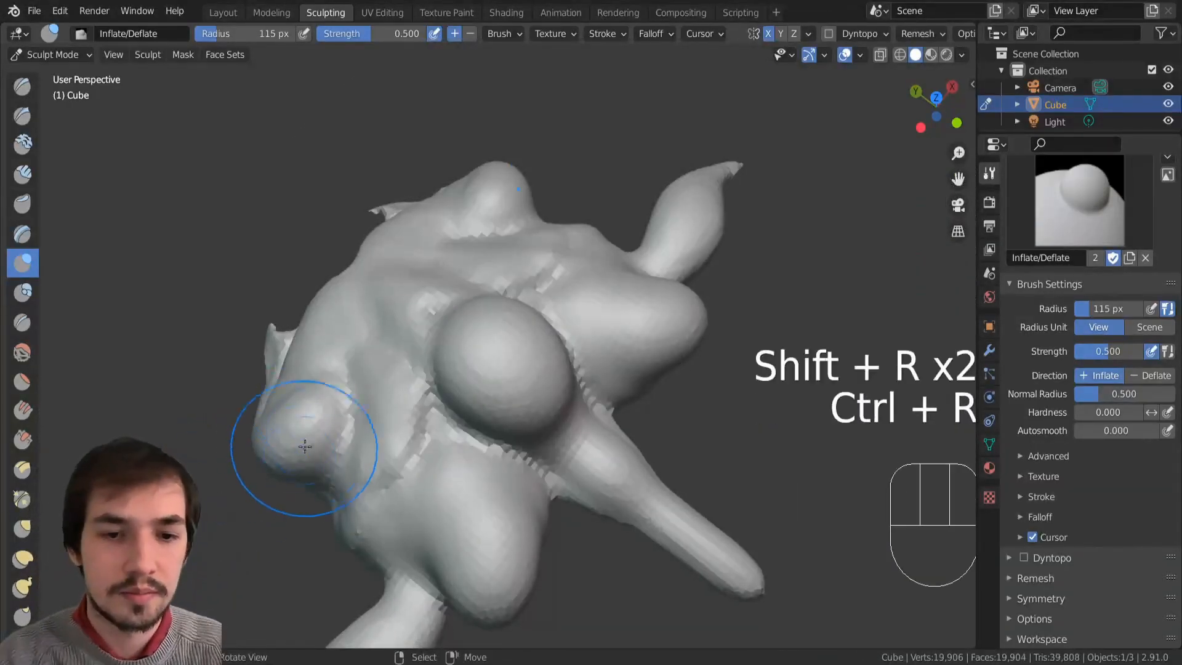
# Step: Enlarge the Grab brush to a 213 px radius and push the spike and central ball into the body
pyautogui.moveTo(304, 449); pyautogui.dragTo(439, 375, button='middle')
pyautogui.moveTo(439, 376)
pyautogui.keyDown('ctrl'); pyautogui.mouseDown(button='middle')
pyautogui.moveTo(458, 455)
pyautogui.moveTo(409, 517)
pyautogui.moveTo(444, 441)
pyautogui.moveTo(516, 533)
pyautogui.moveTo(425, 326)
pyautogui.moveTo(429, 309)
pyautogui.mouseUp(button='middle'); pyautogui.keyUp('ctrl')
pyautogui.moveTo(606, 184)
pyautogui.mouseDown(button='middle')
pyautogui.moveTo(634, 273)
pyautogui.moveTo(747, 291)
pyautogui.mouseUp(button='middle')
pyautogui.press('g')
pyautogui.press(']')
pyautogui.press(']')
pyautogui.press(']')
pyautogui.press(']')
pyautogui.press(']')
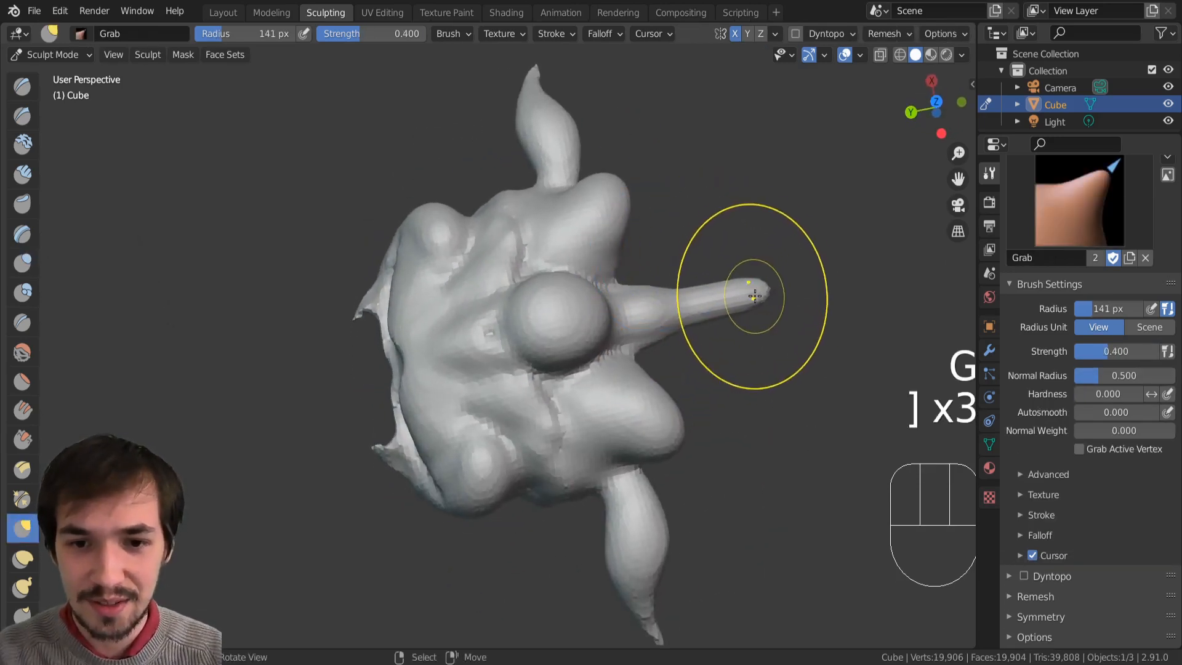
pyautogui.moveTo(752, 294); pyautogui.dragTo(431, 364)
pyautogui.moveTo(668, 337); pyautogui.dragTo(560, 328)
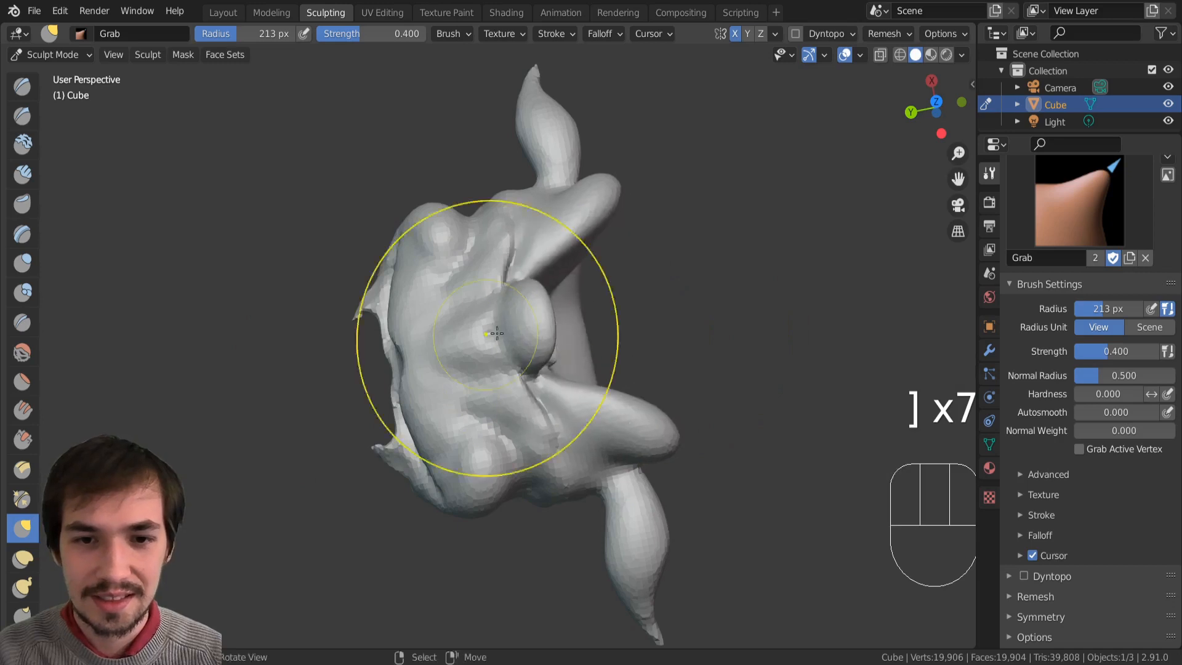
# Step: Remesh the collapsed form and smooth the pushed-in middle area into the body
pyautogui.hotkey('ctrl', 'r')
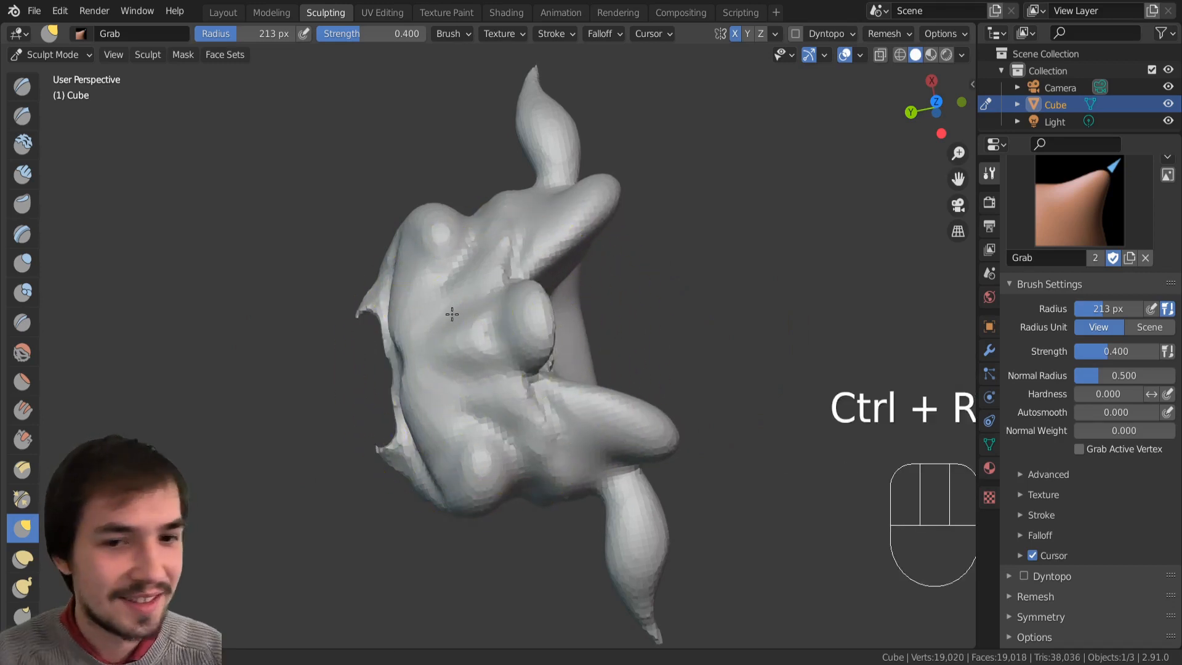
pyautogui.moveTo(451, 314); pyautogui.dragTo(404, 298, button='middle')
pyautogui.moveTo(522, 296)
pyautogui.keyDown('shift'); pyautogui.mouseDown()
pyautogui.moveTo(528, 367)
pyautogui.moveTo(508, 279)
pyautogui.mouseUp(); pyautogui.keyUp('shift')
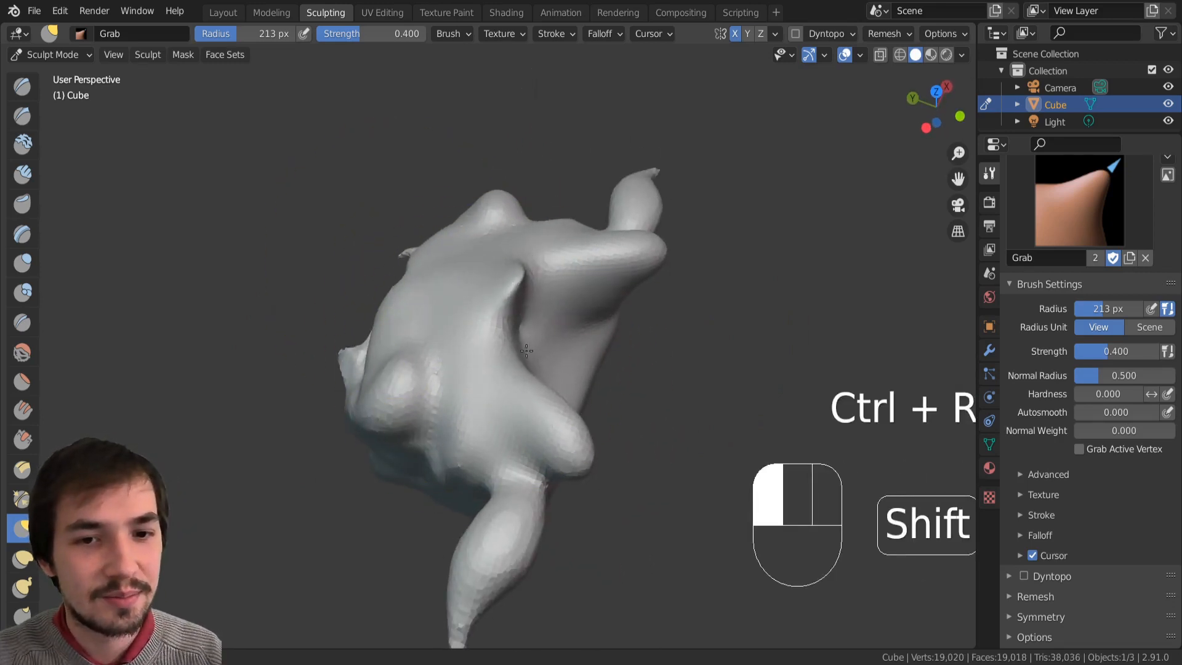
pyautogui.keyDown('shift'); pyautogui.moveTo(526, 351); pyautogui.dragTo(515, 301); pyautogui.keyUp('shift')
# Step: Carve pinched grooves across and around the rounded side lobe with the Crease brush
pyautogui.click(23, 324)
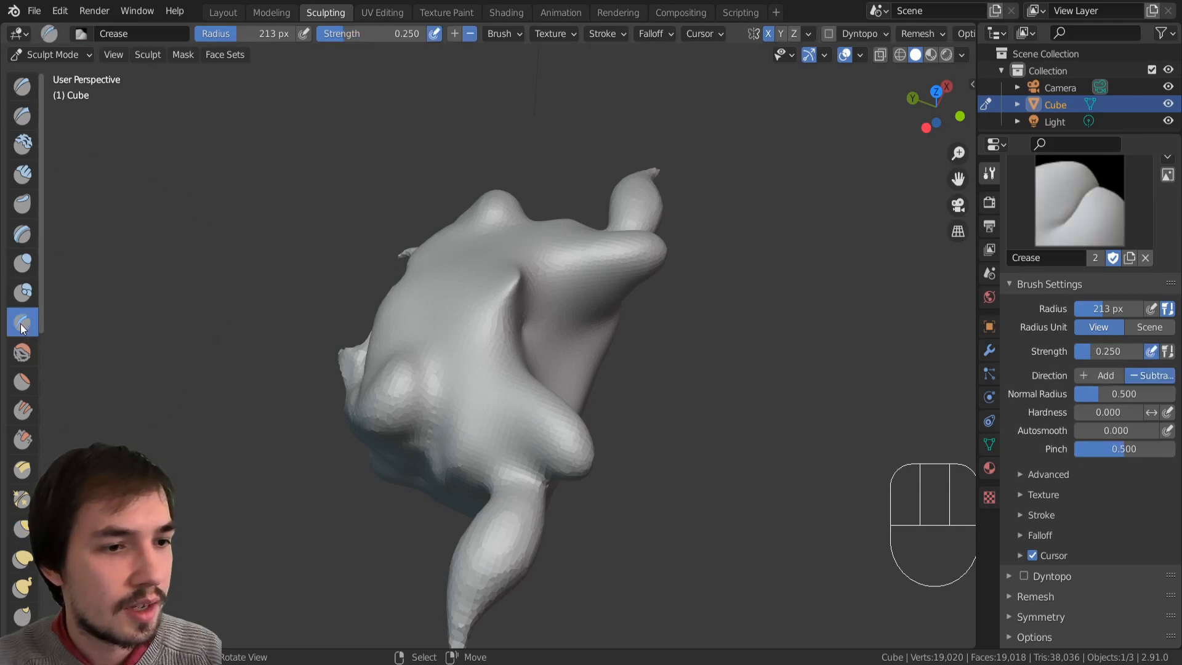
pyautogui.keyDown('shift'); pyautogui.moveTo(298, 390); pyautogui.dragTo(366, 392, button='middle'); pyautogui.keyUp('shift')
pyautogui.moveTo(366, 392); pyautogui.dragTo(330, 291)
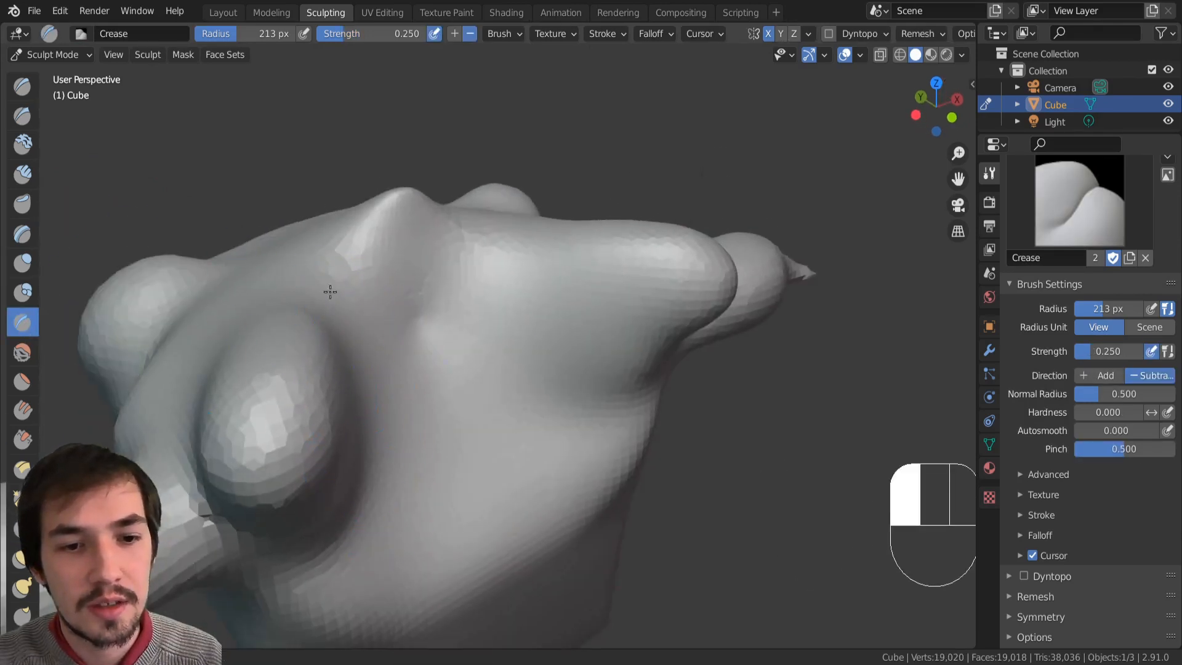
pyautogui.moveTo(304, 418)
pyautogui.mouseDown()
pyautogui.moveTo(261, 459)
pyautogui.moveTo(284, 442)
pyautogui.mouseUp()
# Step: Carve a long sharp crease along the length of the elongated side lobe
pyautogui.moveTo(340, 404)
pyautogui.mouseDown(button='middle')
pyautogui.moveTo(314, 419)
pyautogui.moveTo(333, 463)
pyautogui.mouseUp(button='middle')
pyautogui.keyDown('ctrl'); pyautogui.moveTo(451, 462); pyautogui.dragTo(369, 390, button='middle'); pyautogui.keyUp('ctrl')
pyautogui.moveTo(370, 390)
pyautogui.mouseDown()
pyautogui.moveTo(523, 428)
pyautogui.moveTo(330, 382)
pyautogui.mouseUp()
pyautogui.moveTo(484, 402); pyautogui.dragTo(616, 434)
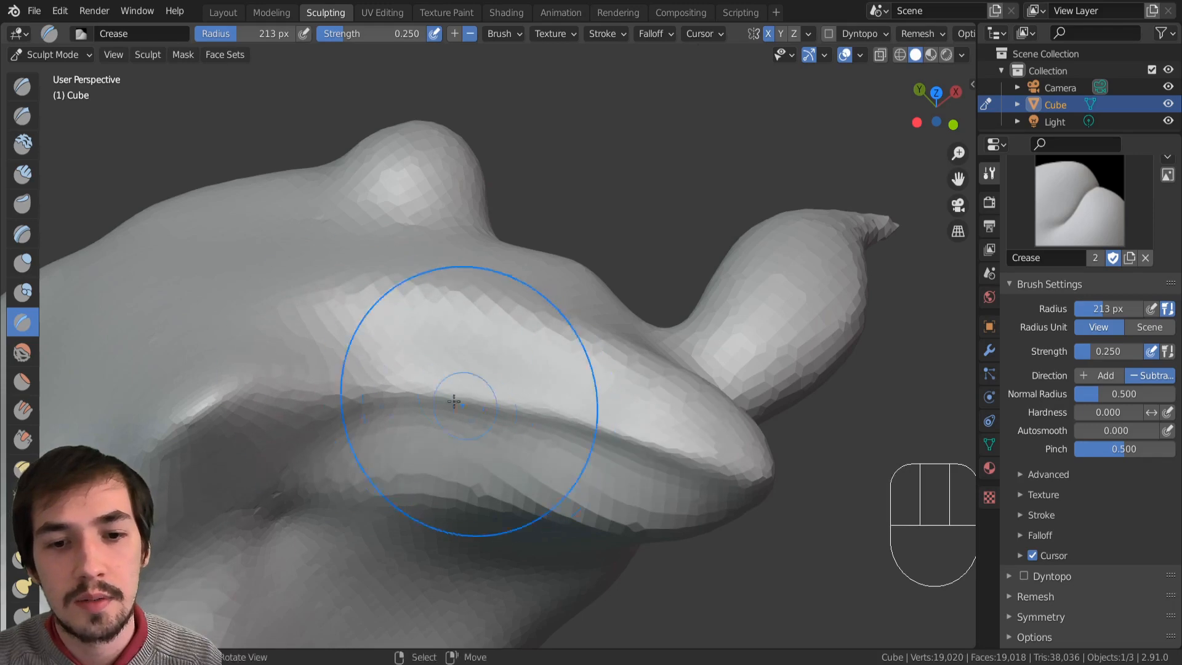
# Step: Continue the Crease brush groove along the elongated side lobe and soften its lower edge by smoothing
pyautogui.moveTo(468, 396); pyautogui.dragTo(483, 364, button='middle')
pyautogui.moveTo(483, 365); pyautogui.dragTo(243, 166)
pyautogui.moveTo(243, 165)
pyautogui.mouseDown(button='middle')
pyautogui.moveTo(338, 316)
pyautogui.moveTo(333, 400)
pyautogui.mouseUp(button='middle')
pyautogui.moveTo(333, 401)
pyautogui.mouseDown()
pyautogui.moveTo(354, 395)
pyautogui.moveTo(285, 411)
pyautogui.mouseUp()
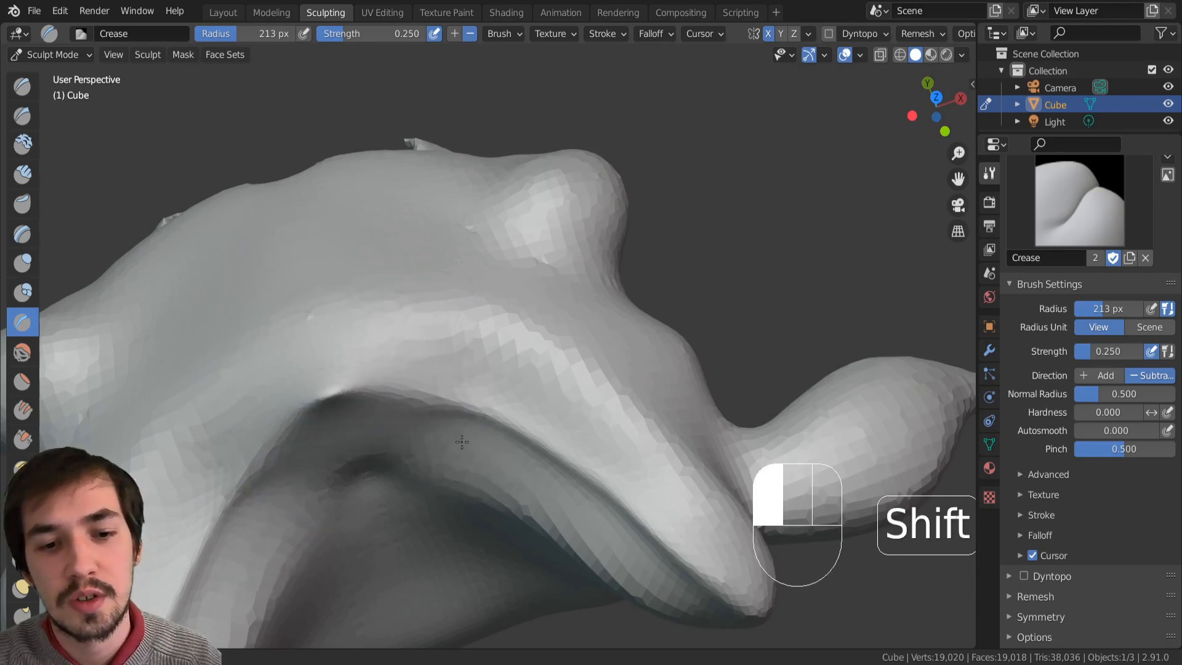
pyautogui.moveTo(535, 512)
pyautogui.keyDown('shift'); pyautogui.mouseDown()
pyautogui.moveTo(622, 496)
pyautogui.moveTo(435, 376)
pyautogui.moveTo(493, 388)
pyautogui.mouseUp(); pyautogui.keyUp('shift')
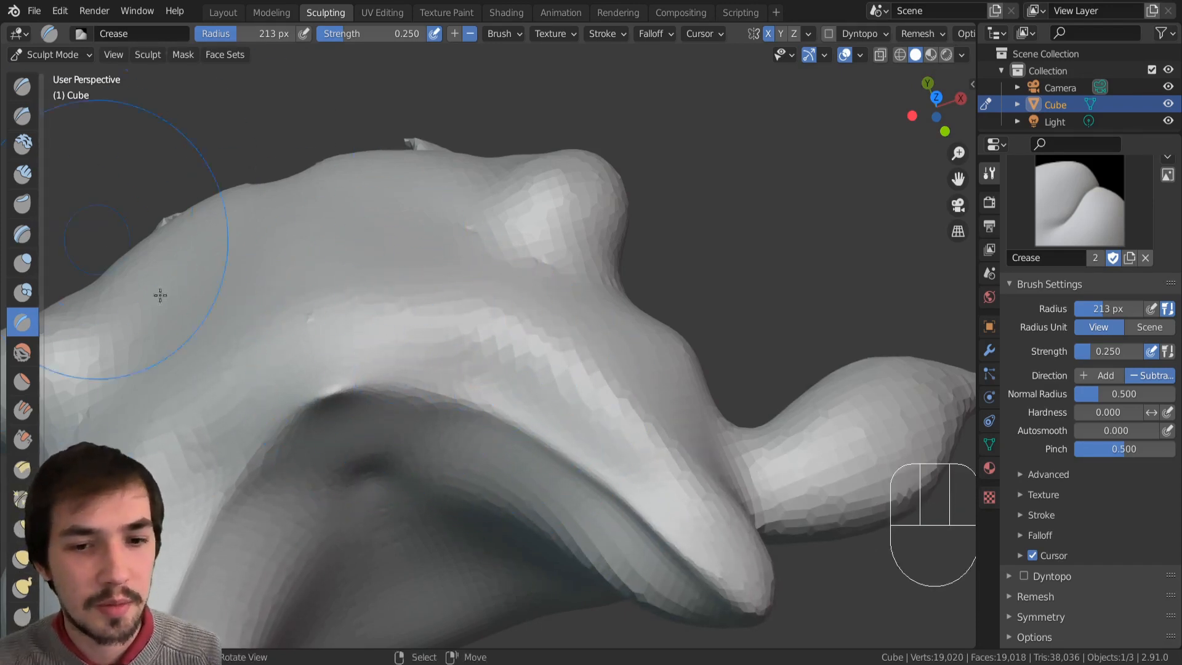
pyautogui.moveTo(160, 295)
pyautogui.mouseDown()
pyautogui.moveTo(520, 417)
pyautogui.moveTo(298, 374)
pyautogui.moveTo(123, 388)
pyautogui.mouseUp()
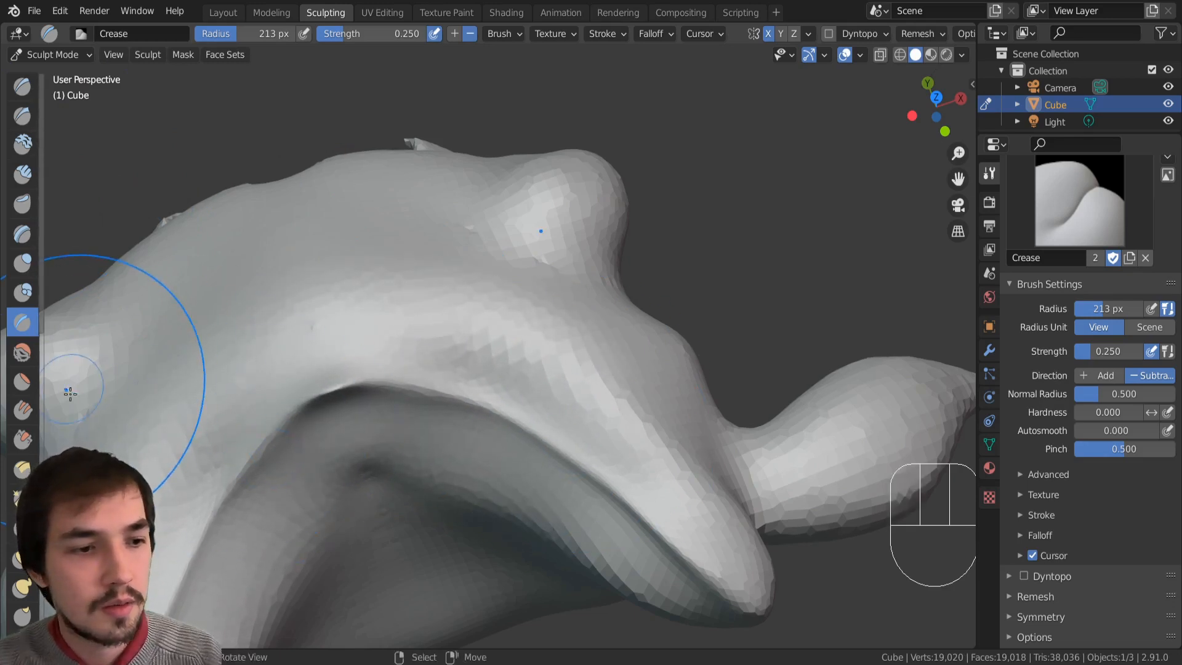
# Step: Rework the crease along the lobe's bend and even it out into a rounded surface with the Smooth brush
pyautogui.click(21, 471)
pyautogui.moveTo(285, 423)
pyautogui.mouseDown()
pyautogui.moveTo(382, 369)
pyautogui.moveTo(527, 501)
pyautogui.moveTo(627, 497)
pyautogui.moveTo(592, 448)
pyautogui.moveTo(332, 369)
pyautogui.moveTo(369, 373)
pyautogui.moveTo(385, 327)
pyautogui.moveTo(542, 403)
pyautogui.mouseUp()
pyautogui.hotkey('shift', 'c')
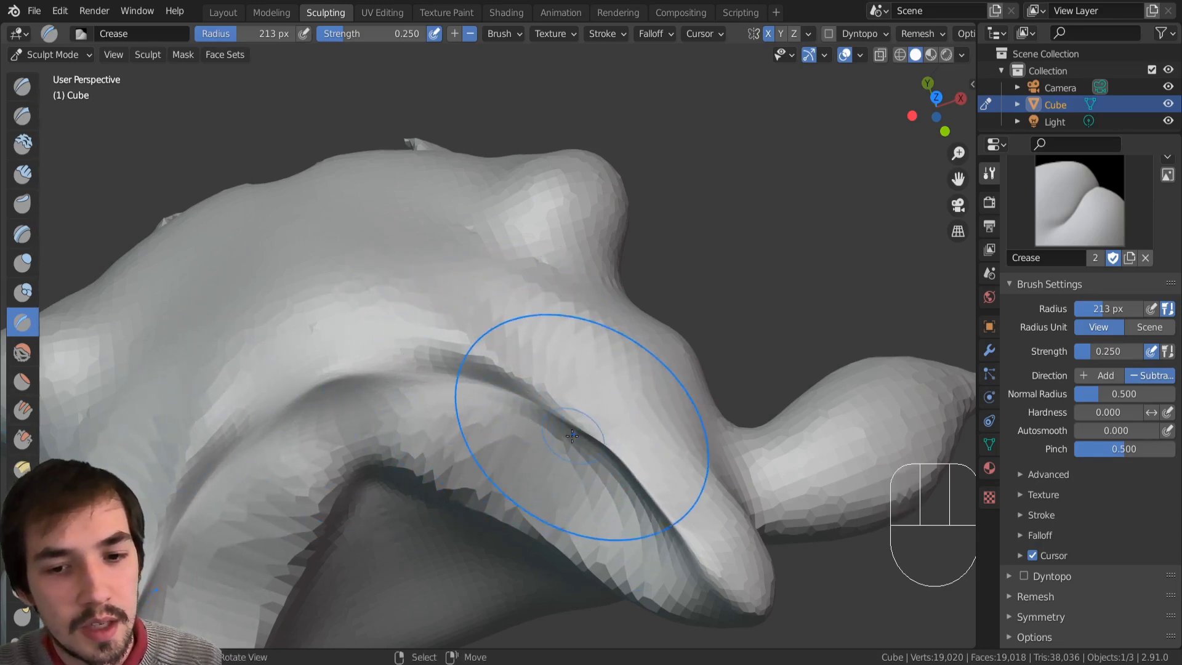
pyautogui.click(22, 352)
pyautogui.moveTo(488, 383)
pyautogui.keyDown('shift'); pyautogui.mouseDown()
pyautogui.moveTo(523, 387)
pyautogui.moveTo(381, 363)
pyautogui.moveTo(549, 414)
pyautogui.moveTo(297, 412)
pyautogui.moveTo(364, 369)
pyautogui.moveTo(343, 422)
pyautogui.mouseUp(); pyautogui.keyUp('shift')
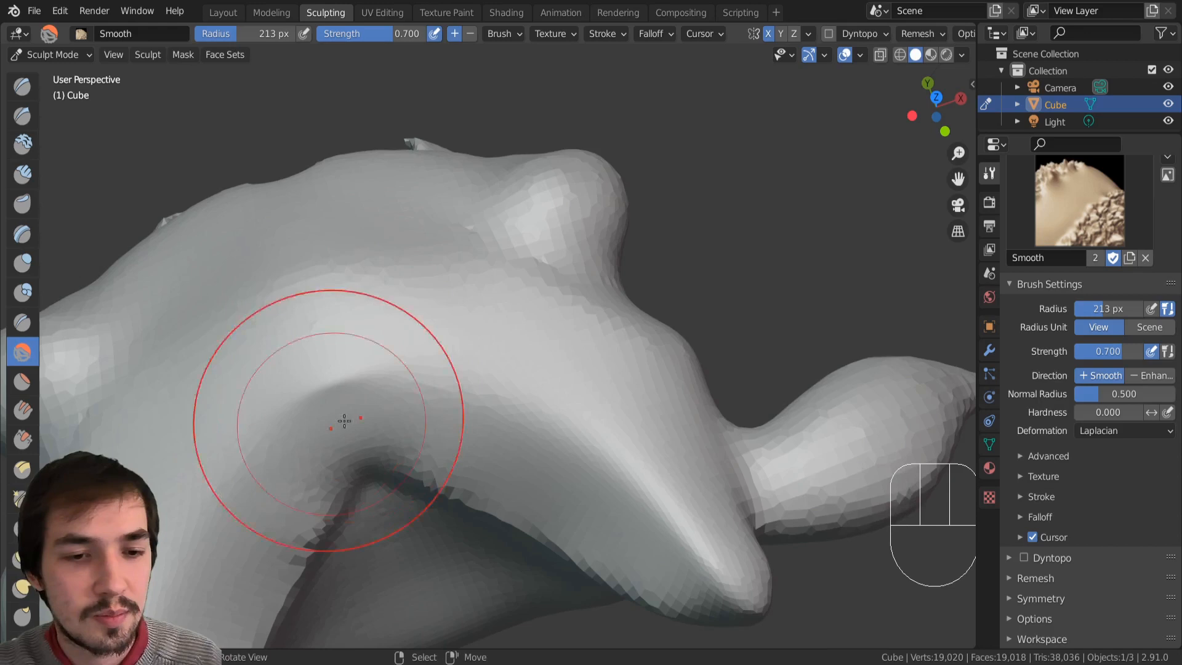
# Step: Lay Clay Strips strokes along the arched bend of the side lobe and switch to the Smooth brush
pyautogui.click(21, 179)
pyautogui.moveTo(312, 324)
pyautogui.mouseDown()
pyautogui.moveTo(303, 357)
pyautogui.moveTo(123, 358)
pyautogui.mouseUp()
pyautogui.click(22, 352)
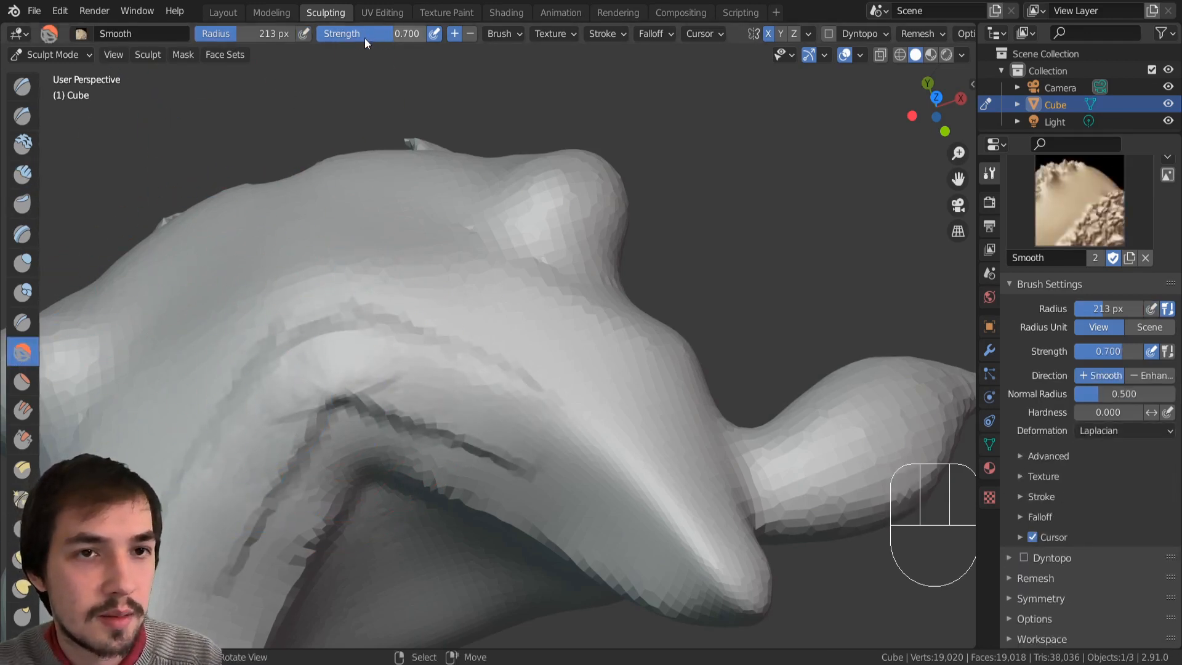
# Step: Lower the Smooth brush strength to 0.211 and blend the clay strip marks on the arched bend into the surface
pyautogui.moveTo(364, 38)
pyautogui.mouseDown()
pyautogui.moveTo(308, 30)
pyautogui.moveTo(339, 38)
pyautogui.mouseUp()
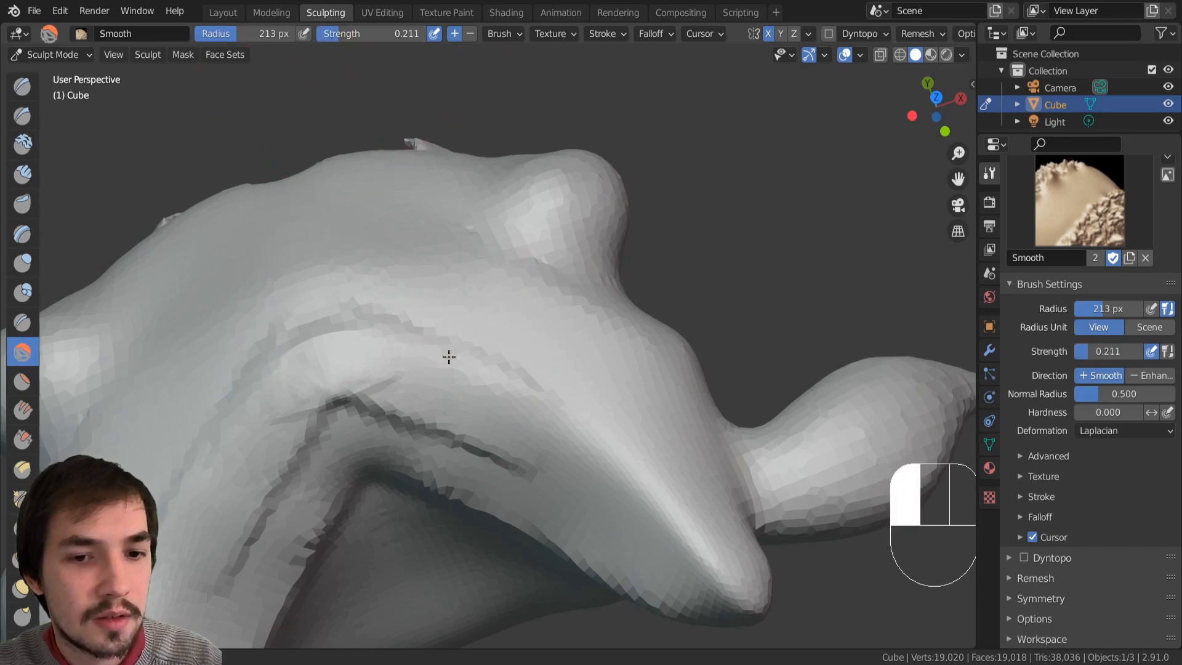
pyautogui.moveTo(486, 368); pyautogui.dragTo(391, 376)
pyautogui.click(23, 175)
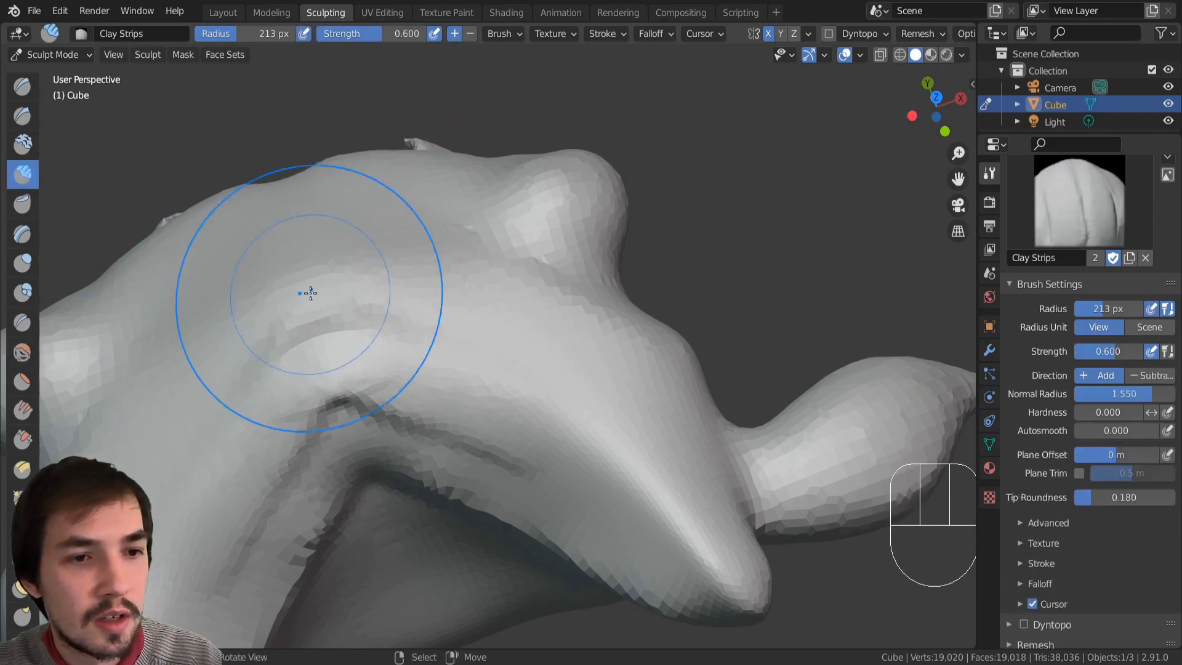
pyautogui.keyDown('shift'); pyautogui.moveTo(355, 328); pyautogui.dragTo(347, 330); pyautogui.keyUp('shift')
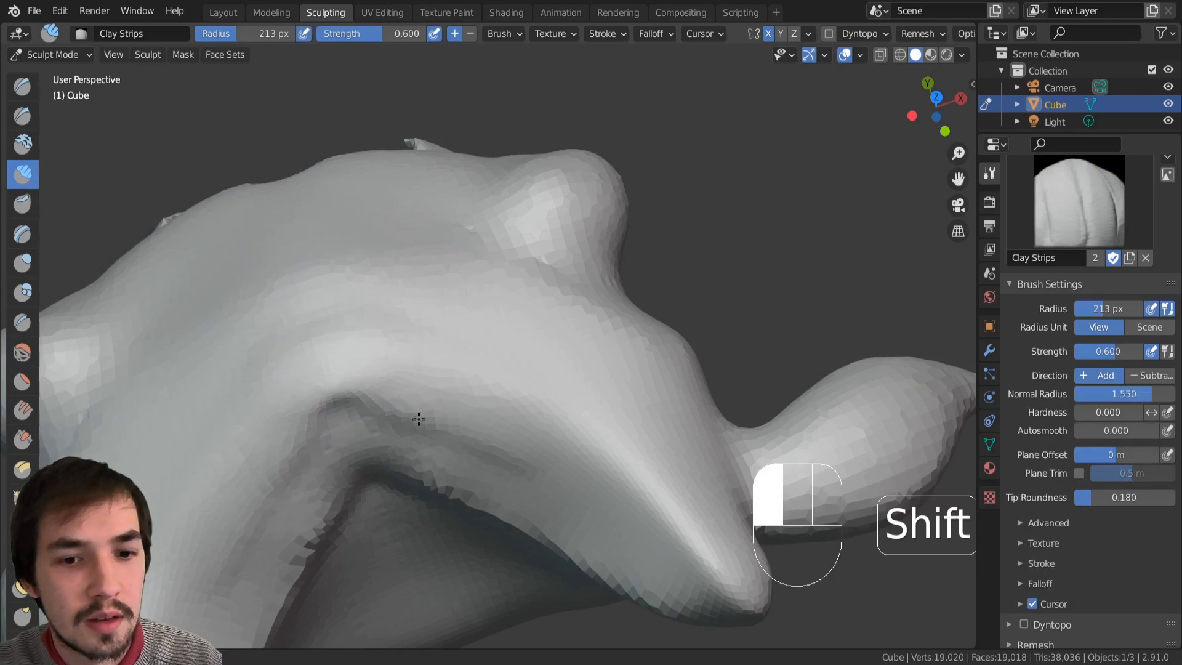
pyautogui.keyDown('shift'); pyautogui.moveTo(395, 431); pyautogui.dragTo(388, 425); pyautogui.keyUp('shift')
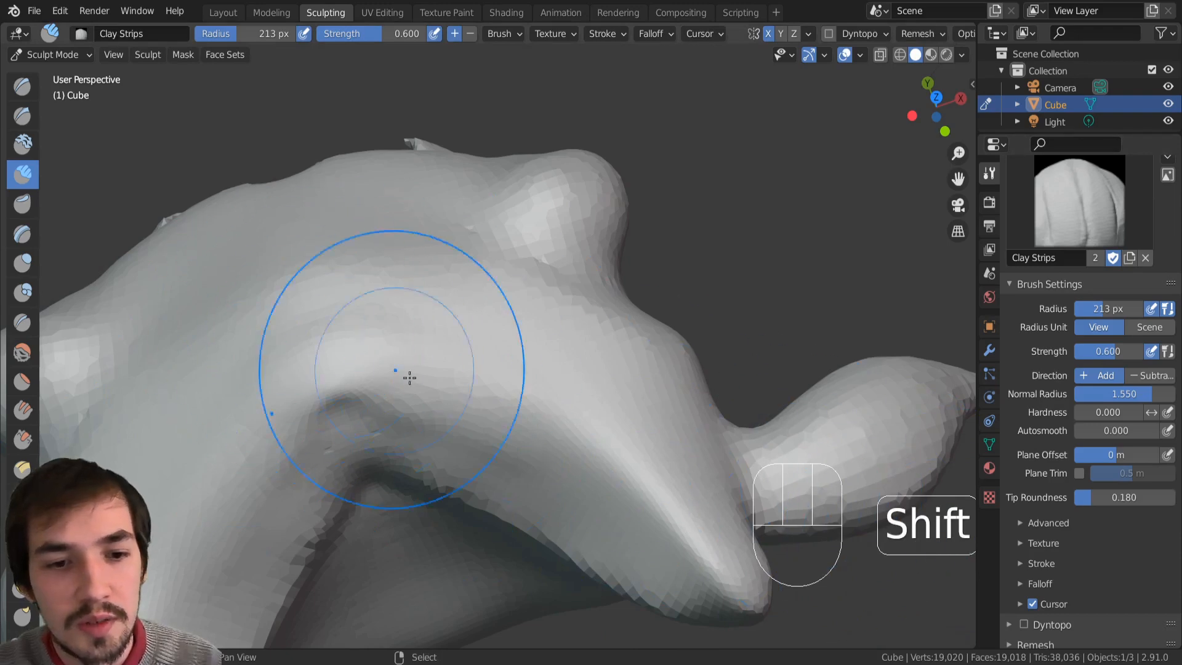
pyautogui.moveTo(406, 378)
pyautogui.keyDown('shift'); pyautogui.mouseDown()
pyautogui.moveTo(376, 394)
pyautogui.moveTo(385, 388)
pyautogui.mouseUp(); pyautogui.keyUp('shift')
# Step: Turn to the blocky front of the body and smooth its surface
pyautogui.keyDown('ctrl'); pyautogui.moveTo(400, 376); pyautogui.dragTo(413, 455, button='middle'); pyautogui.keyUp('ctrl')
pyautogui.moveTo(425, 395); pyautogui.dragTo(453, 484, button='middle')
pyautogui.moveTo(387, 363)
pyautogui.keyDown('shift'); pyautogui.mouseDown(button='middle')
pyautogui.moveTo(425, 526)
pyautogui.moveTo(447, 568)
pyautogui.mouseUp(button='middle'); pyautogui.keyUp('shift')
pyautogui.moveTo(460, 379)
pyautogui.mouseDown(button='middle')
pyautogui.moveTo(468, 355)
pyautogui.moveTo(425, 246)
pyautogui.moveTo(481, 308)
pyautogui.mouseUp(button='middle')
pyautogui.moveTo(456, 357); pyautogui.dragTo(446, 437, button='middle')
pyautogui.moveTo(459, 363)
pyautogui.keyDown('shift'); pyautogui.mouseDown()
pyautogui.moveTo(559, 294)
pyautogui.moveTo(547, 281)
pyautogui.mouseUp(); pyautogui.keyUp('shift')
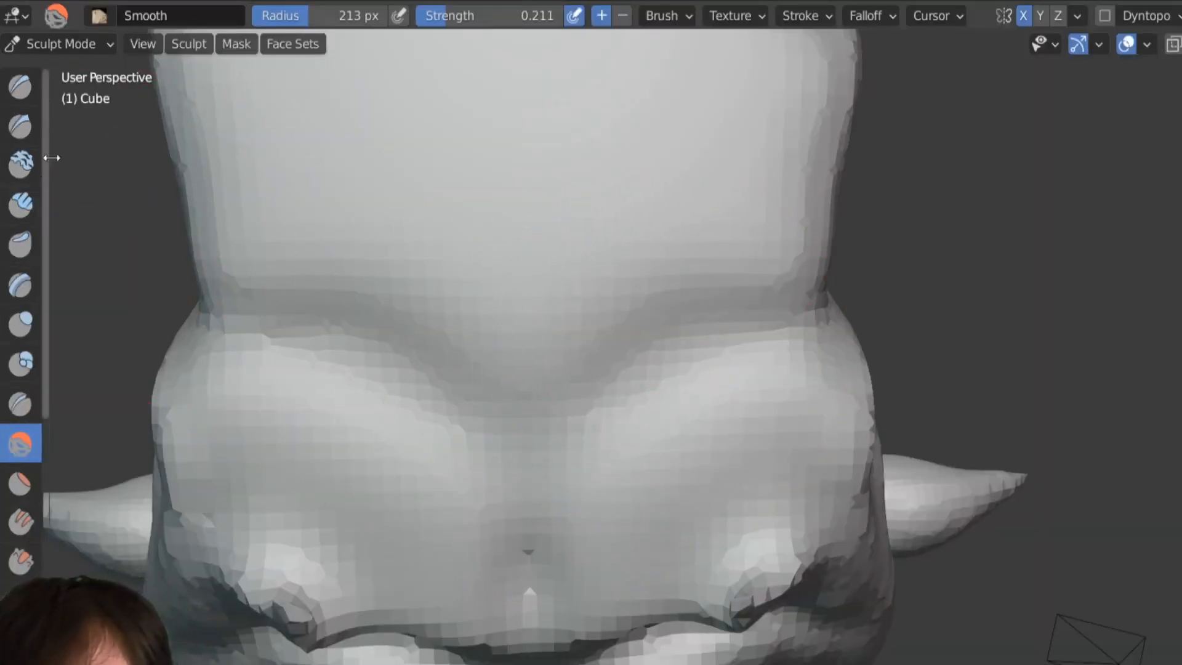
# Step: Set Draw Sharp to a 191 px radius, Sharper falloff and Subtract direction, and carve mirrored grooves into the front face
pyautogui.click(21, 126)
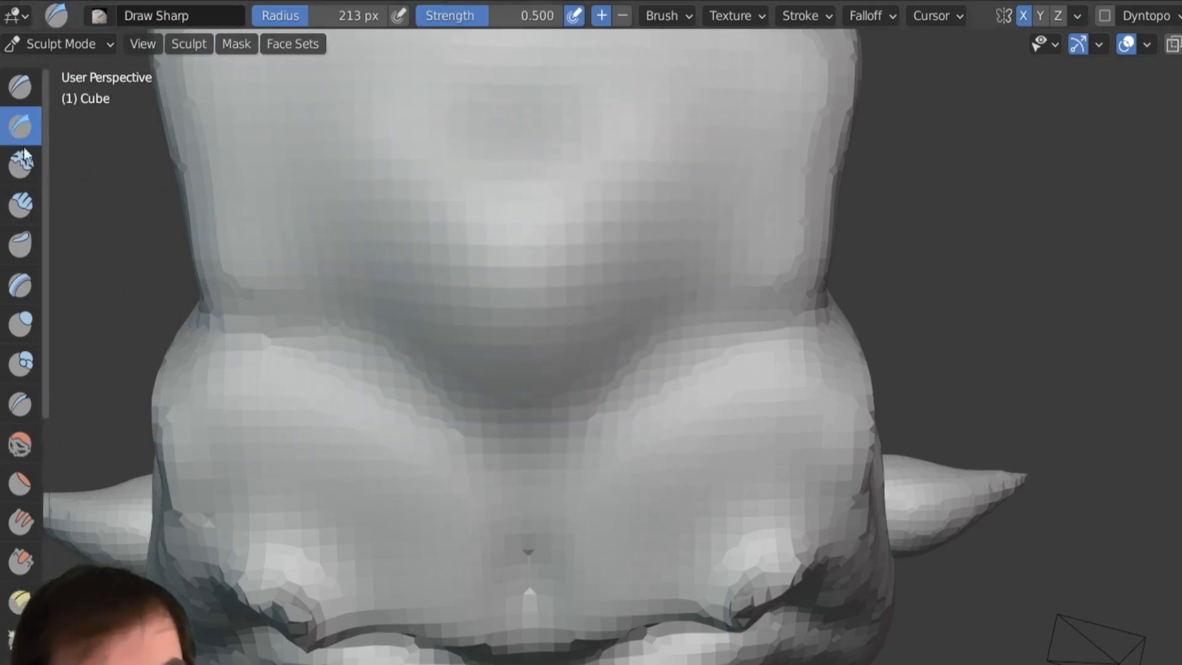
pyautogui.press('[')
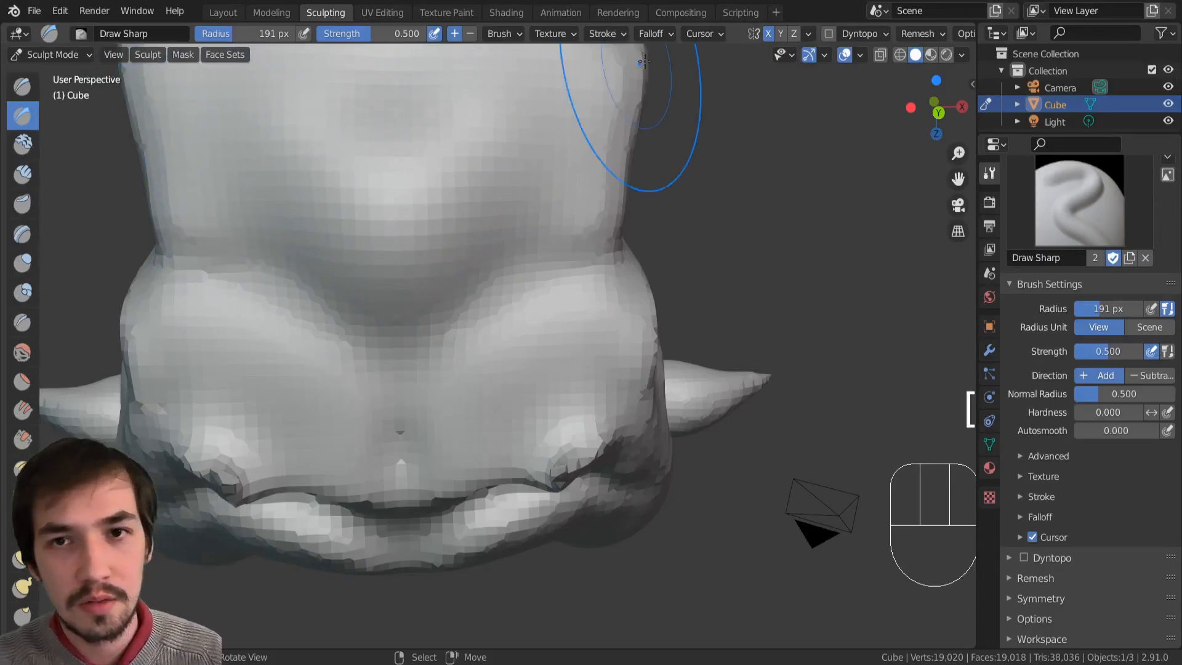
pyautogui.click(653, 35)
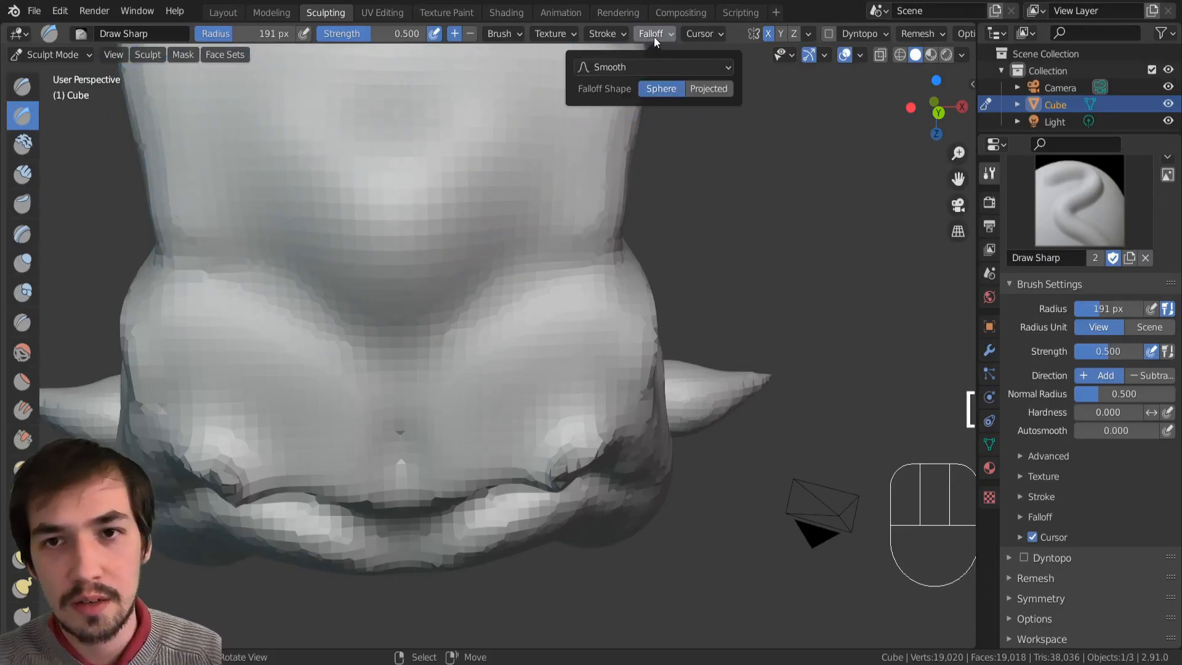
pyautogui.click(636, 72)
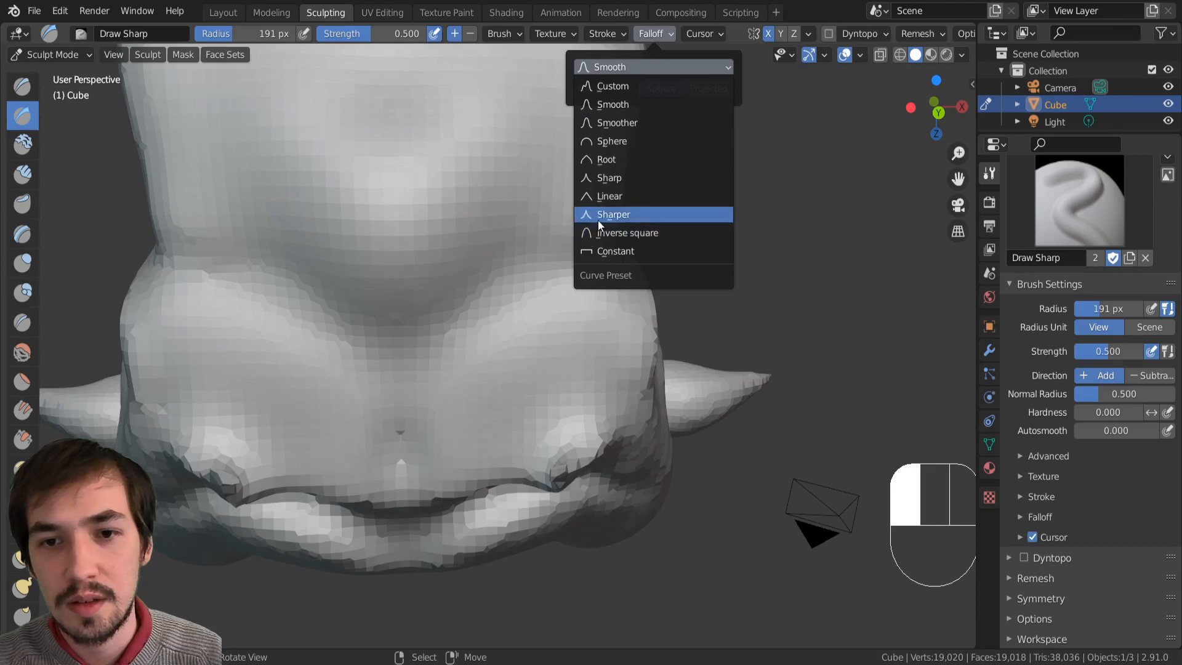
pyautogui.click(470, 34)
pyautogui.click(653, 35)
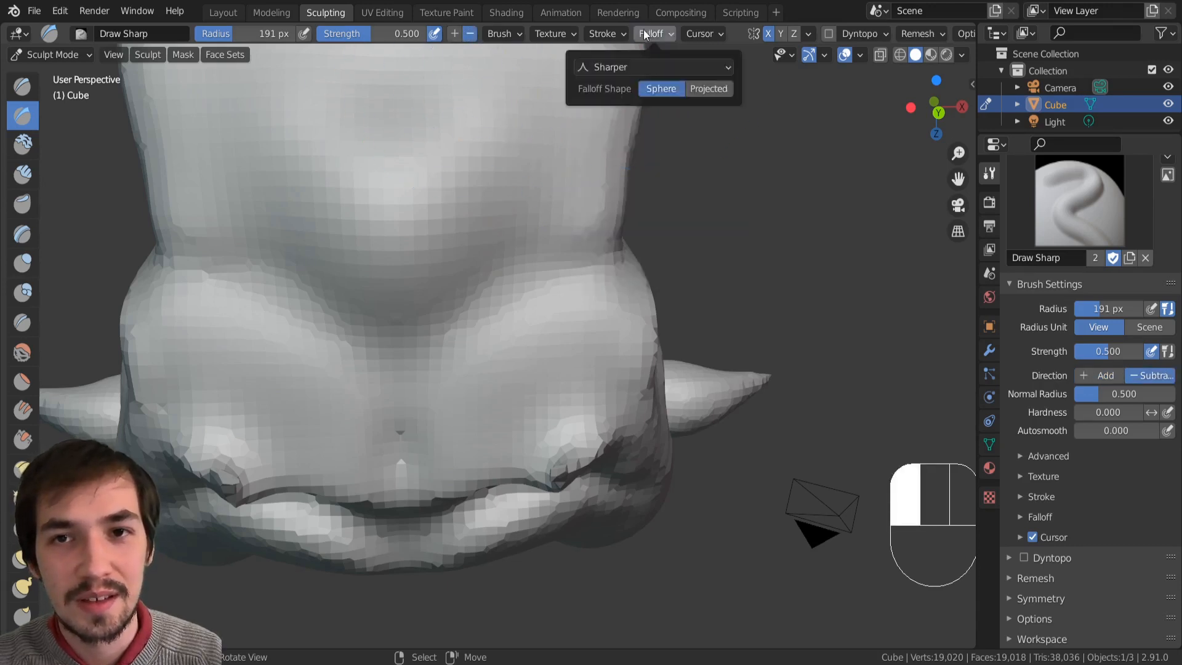
pyautogui.moveTo(475, 251)
pyautogui.mouseDown()
pyautogui.moveTo(518, 317)
pyautogui.moveTo(392, 92)
pyautogui.moveTo(436, 158)
pyautogui.moveTo(571, 465)
pyautogui.moveTo(572, 383)
pyautogui.moveTo(475, 251)
pyautogui.mouseUp()
pyautogui.moveTo(475, 251)
pyautogui.keyDown('ctrl'); pyautogui.mouseDown(button='middle')
pyautogui.moveTo(461, 270)
pyautogui.moveTo(267, 331)
pyautogui.mouseUp(button='middle'); pyautogui.keyUp('ctrl')
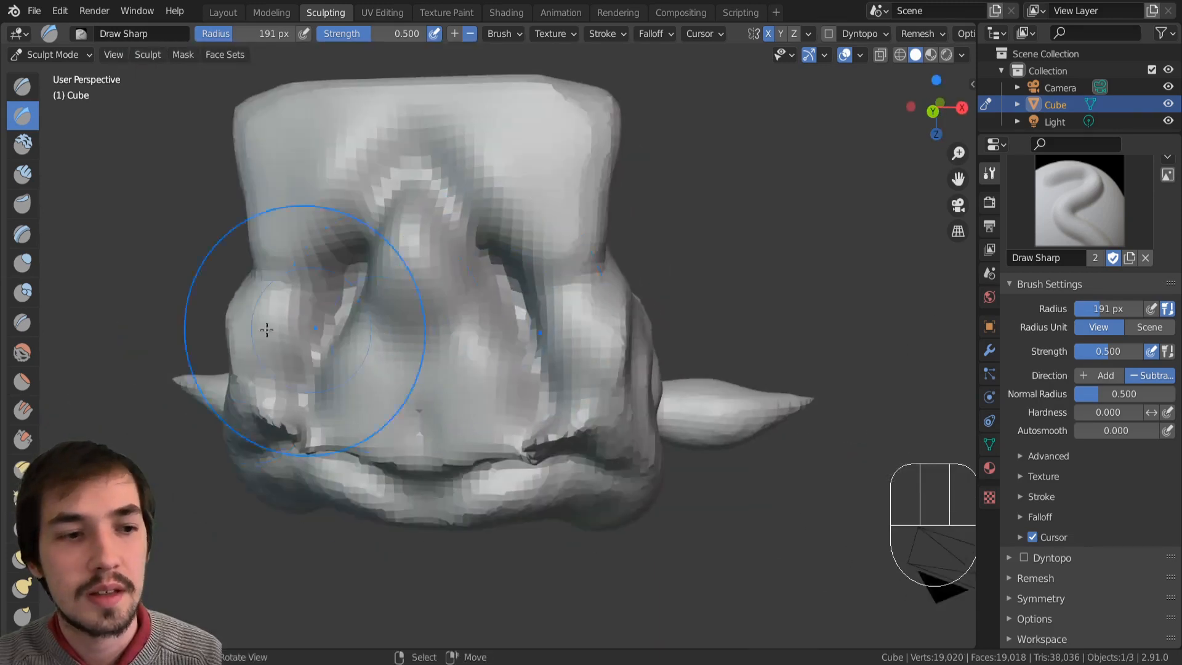
# Step: Flatten the carved grooves and the middle of the front face with the Flatten brush, enlarging its radius to 212 px
pyautogui.click(22, 382)
pyautogui.moveTo(482, 353)
pyautogui.mouseDown()
pyautogui.moveTo(530, 344)
pyautogui.moveTo(482, 186)
pyautogui.moveTo(449, 177)
pyautogui.moveTo(493, 315)
pyautogui.mouseUp()
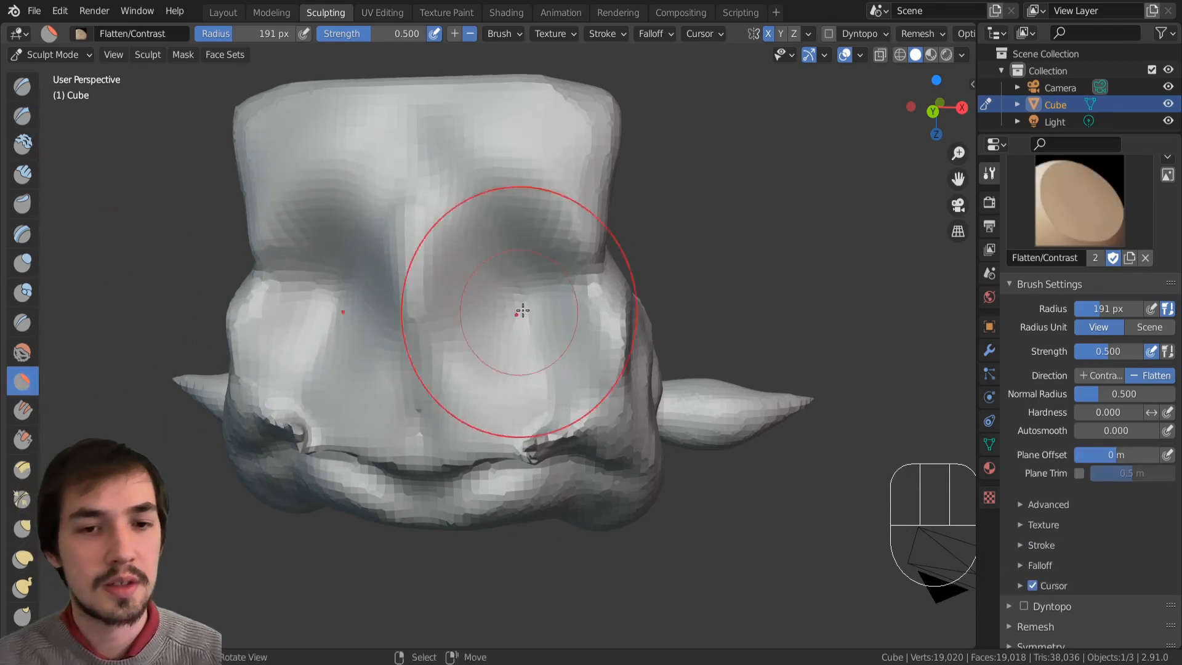
pyautogui.moveTo(520, 312)
pyautogui.mouseDown(button='middle')
pyautogui.moveTo(520, 324)
pyautogui.moveTo(463, 302)
pyautogui.mouseUp(button='middle')
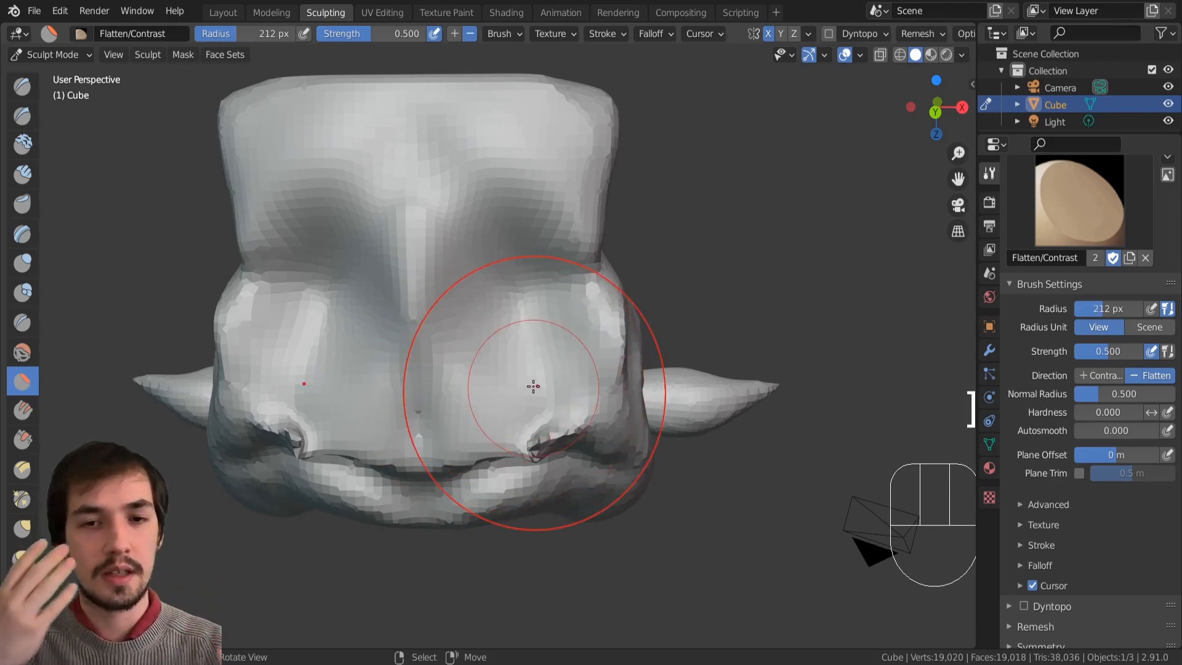
pyautogui.moveTo(457, 177)
pyautogui.mouseDown()
pyautogui.moveTo(446, 177)
pyautogui.moveTo(475, 172)
pyautogui.moveTo(467, 249)
pyautogui.mouseUp()
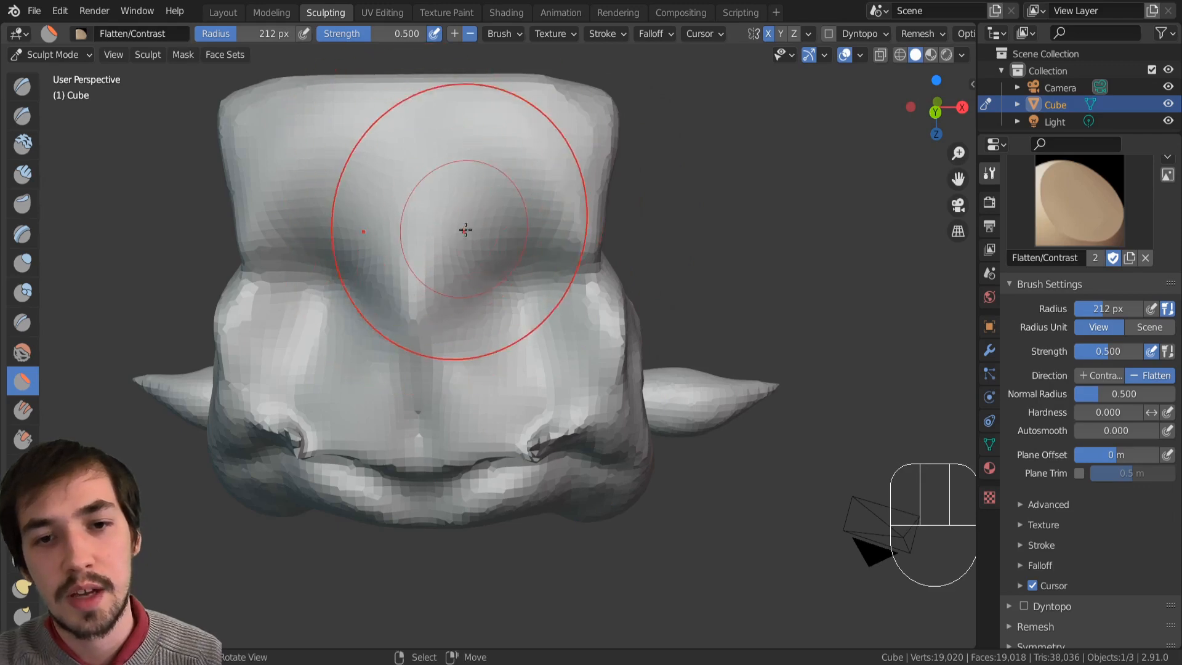
pyautogui.moveTo(464, 227); pyautogui.dragTo(438, 264, button='middle')
pyautogui.moveTo(437, 264); pyautogui.dragTo(418, 355)
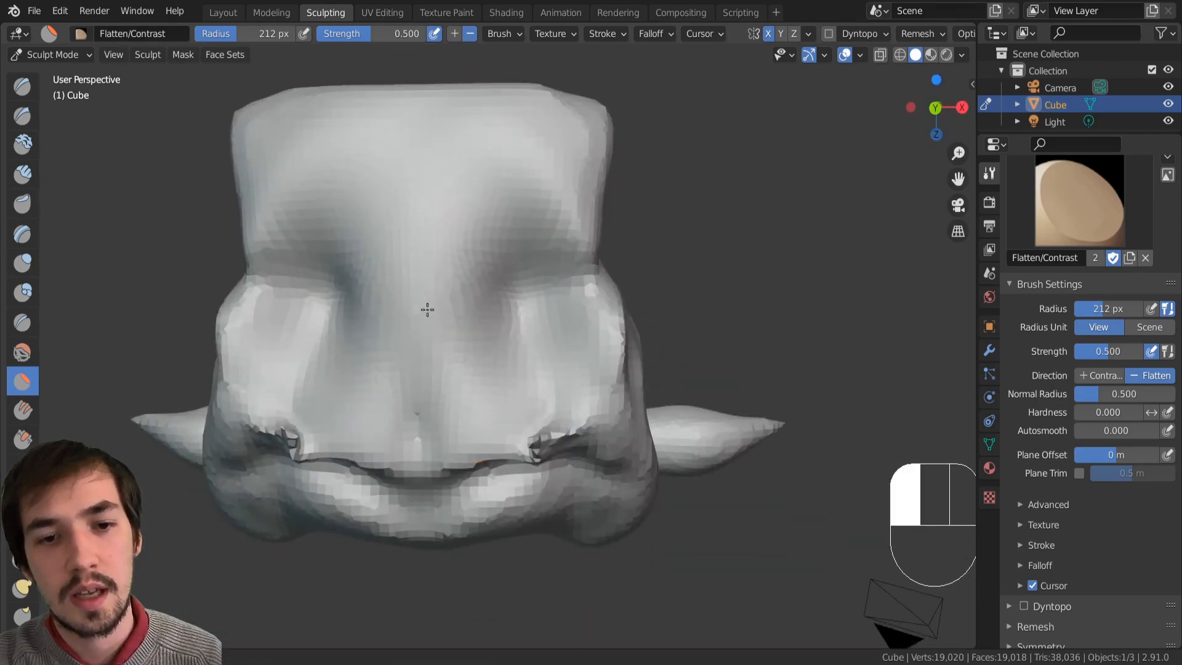
pyautogui.moveTo(427, 310)
pyautogui.mouseDown()
pyautogui.moveTo(428, 321)
pyautogui.moveTo(531, 318)
pyautogui.moveTo(468, 318)
pyautogui.mouseUp()
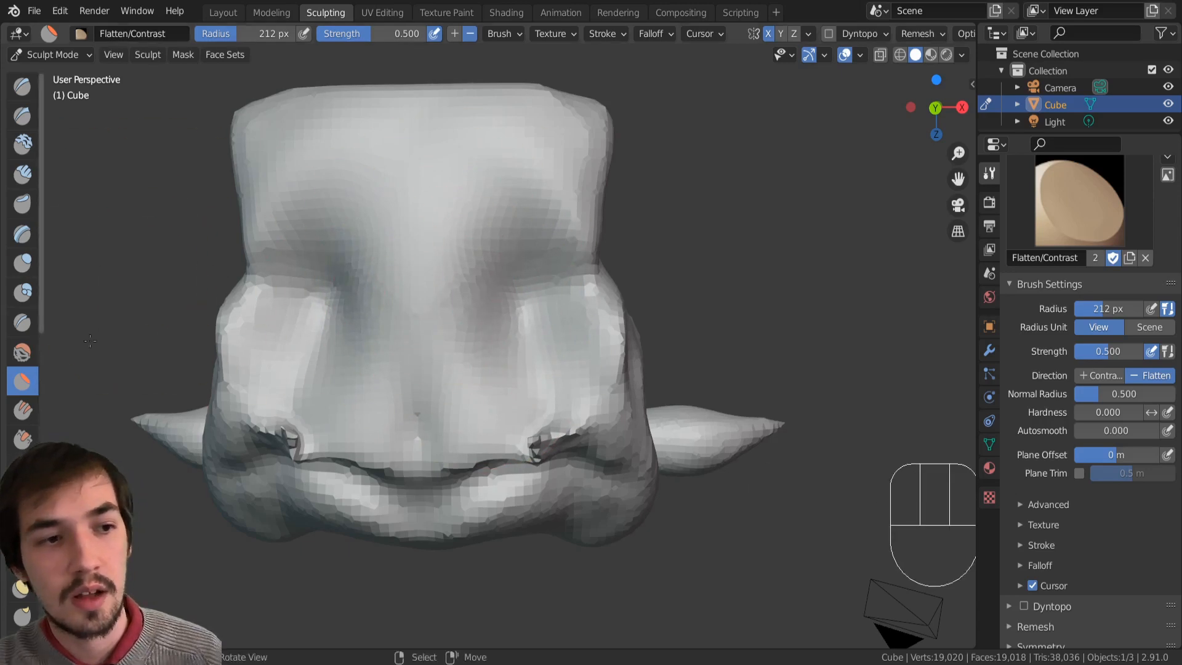
# Step: Switch to the Fill brush and widen the brush toolbar until the brush names are shown
pyautogui.click(23, 353)
pyautogui.moveTo(370, 298); pyautogui.dragTo(351, 290, button='middle')
pyautogui.scroll(-2, 11, 414)
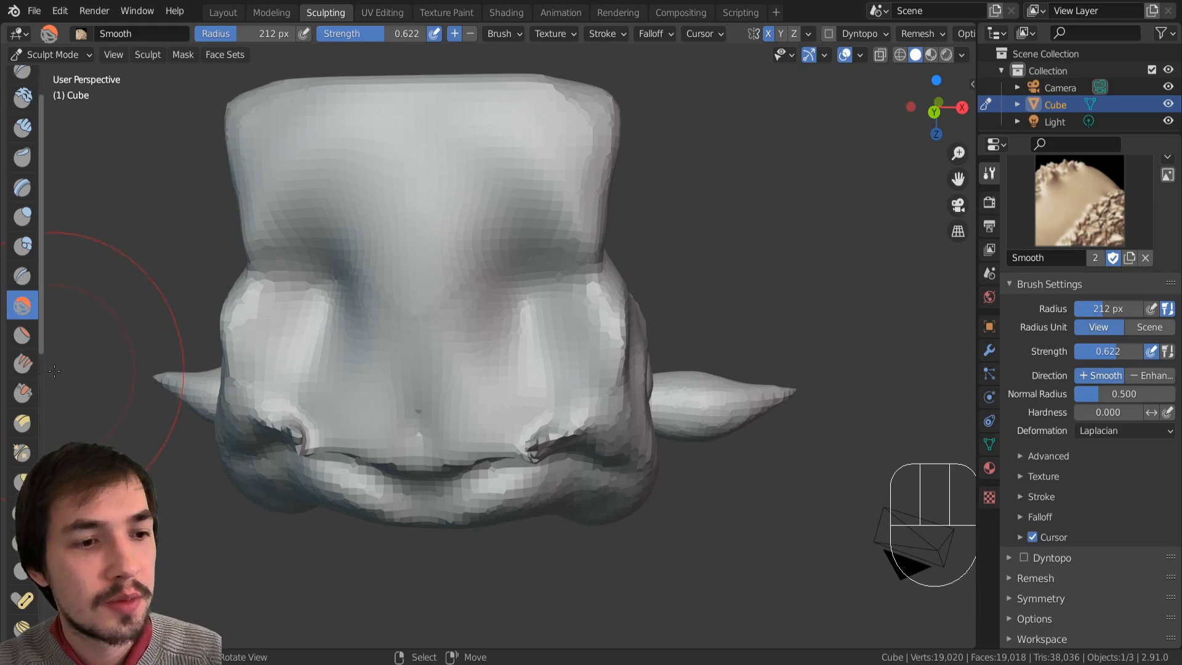
pyautogui.click(22, 370)
pyautogui.moveTo(45, 367); pyautogui.dragTo(153, 401)
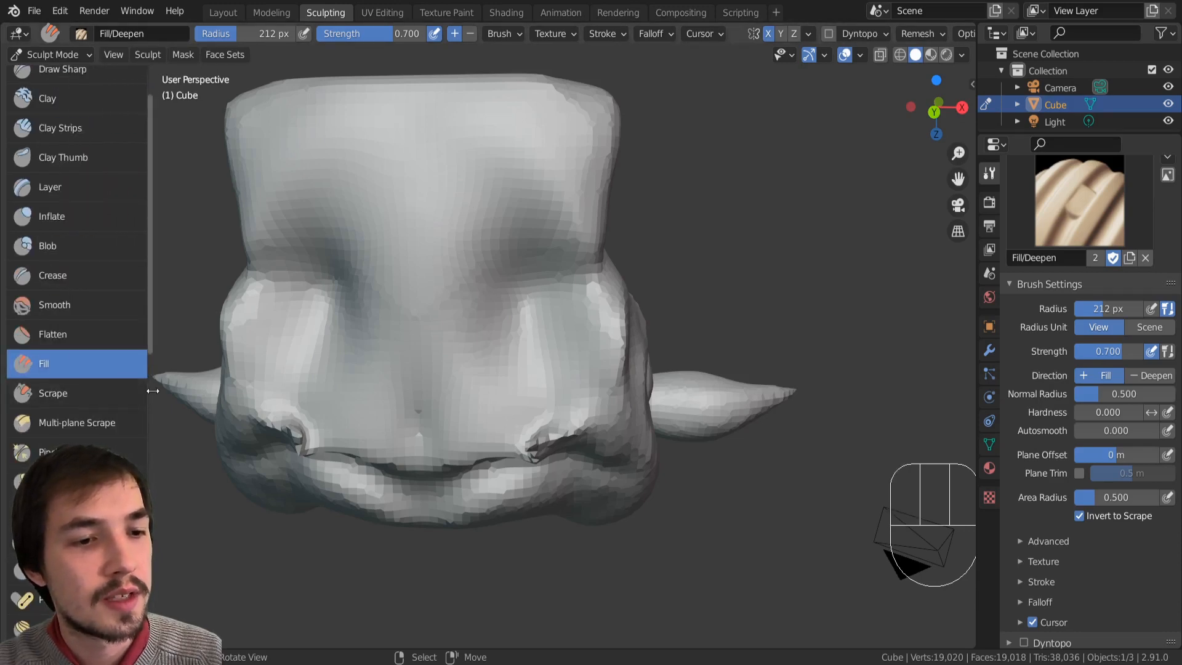
pyautogui.moveTo(151, 392); pyautogui.dragTo(37, 370)
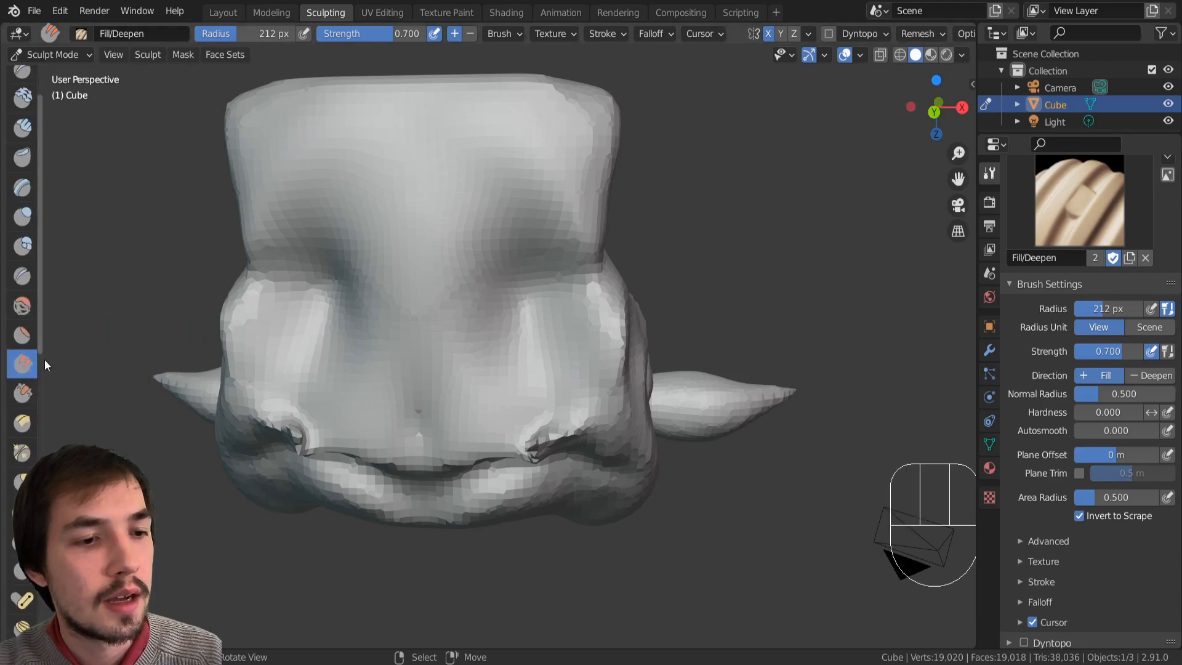
pyautogui.moveTo(41, 347)
pyautogui.mouseDown()
pyautogui.moveTo(49, 478)
pyautogui.moveTo(74, 312)
pyautogui.moveTo(55, 276)
pyautogui.moveTo(73, 267)
pyautogui.mouseUp()
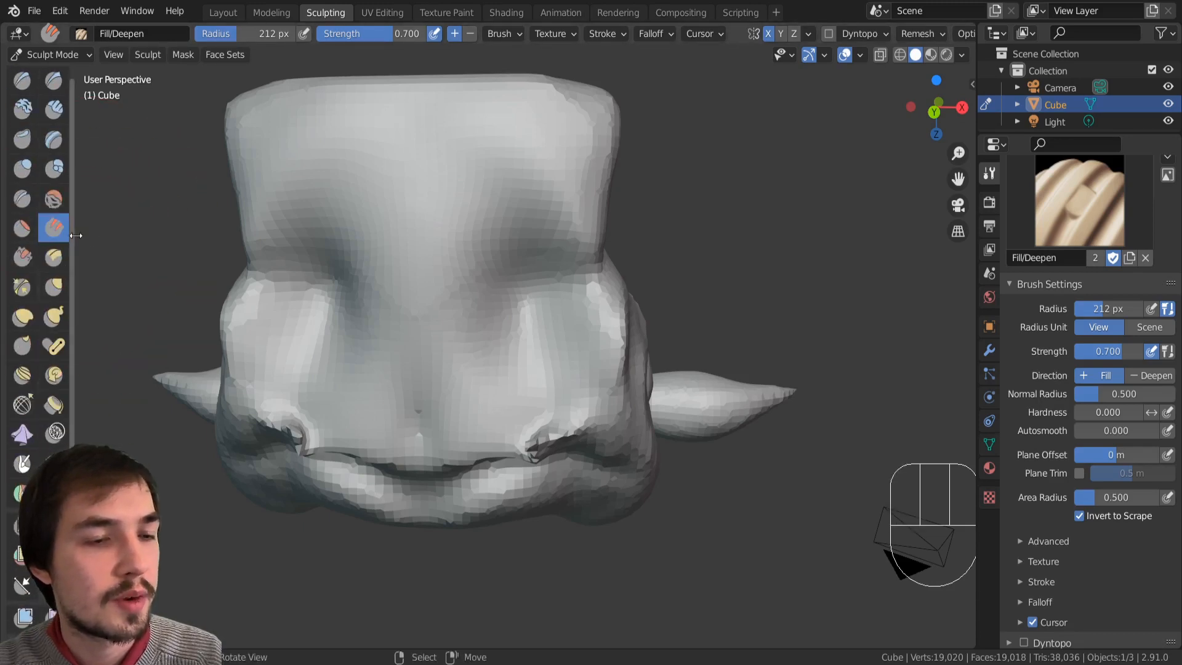
pyautogui.moveTo(53, 220); pyautogui.dragTo(51, 225, button='middle')
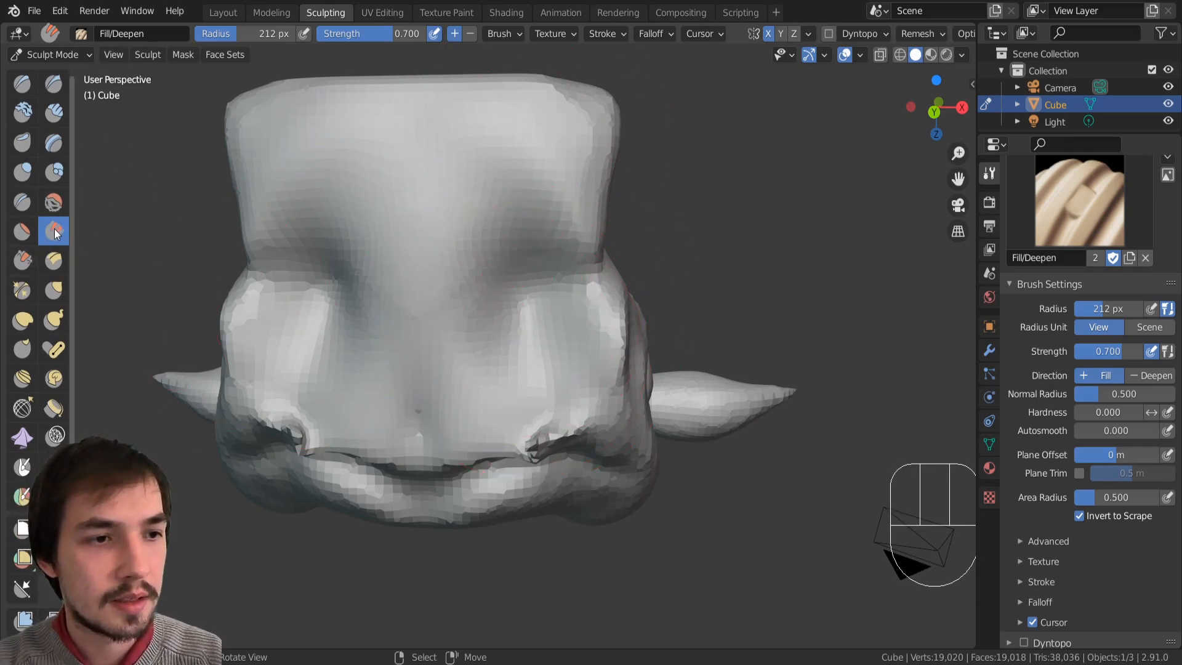
pyautogui.moveTo(75, 230); pyautogui.dragTo(110, 230)
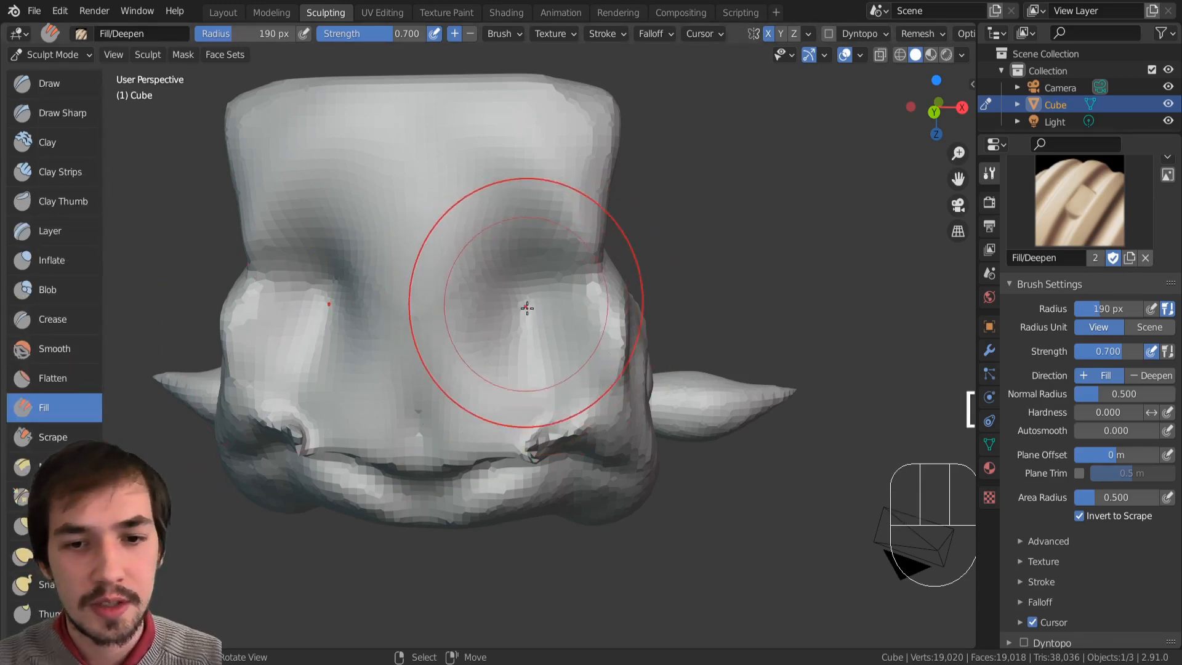
# Step: Set the Fill brush radius to 251 px and fill the two mirrored hollows on the front face
pyautogui.press('[')
pyautogui.press('[')
pyautogui.press('[')
pyautogui.press('[')
pyautogui.press('[')
pyautogui.press('[')
pyautogui.press(']')
pyautogui.press(']')
pyautogui.press(']')
pyautogui.press(']')
pyautogui.press(']')
pyautogui.press(']')
pyautogui.press(']')
pyautogui.press(']')
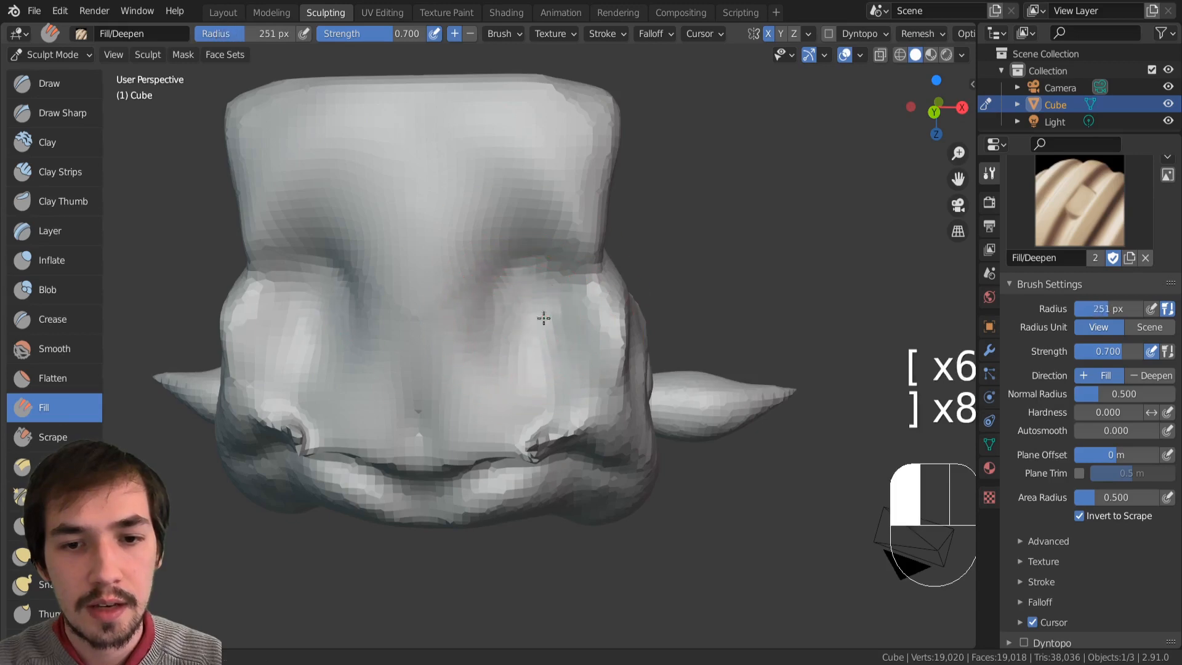
pyautogui.moveTo(541, 320); pyautogui.dragTo(549, 289)
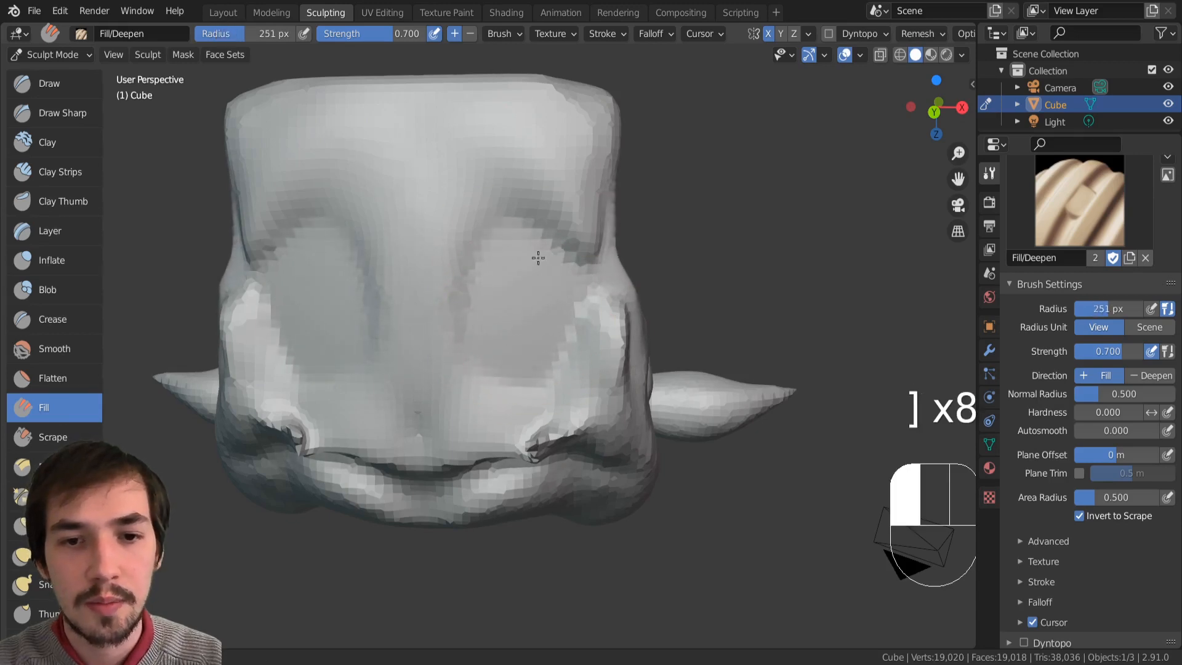
pyautogui.moveTo(509, 375)
pyautogui.mouseDown()
pyautogui.moveTo(534, 311)
pyautogui.moveTo(519, 304)
pyautogui.mouseUp()
# Step: Plane down the upper front area, the block's corner and its front edge with the Scrape brush
pyautogui.moveTo(520, 304)
pyautogui.mouseDown(button='middle')
pyautogui.moveTo(457, 211)
pyautogui.moveTo(490, 293)
pyautogui.mouseUp(button='middle')
pyautogui.click(49, 438)
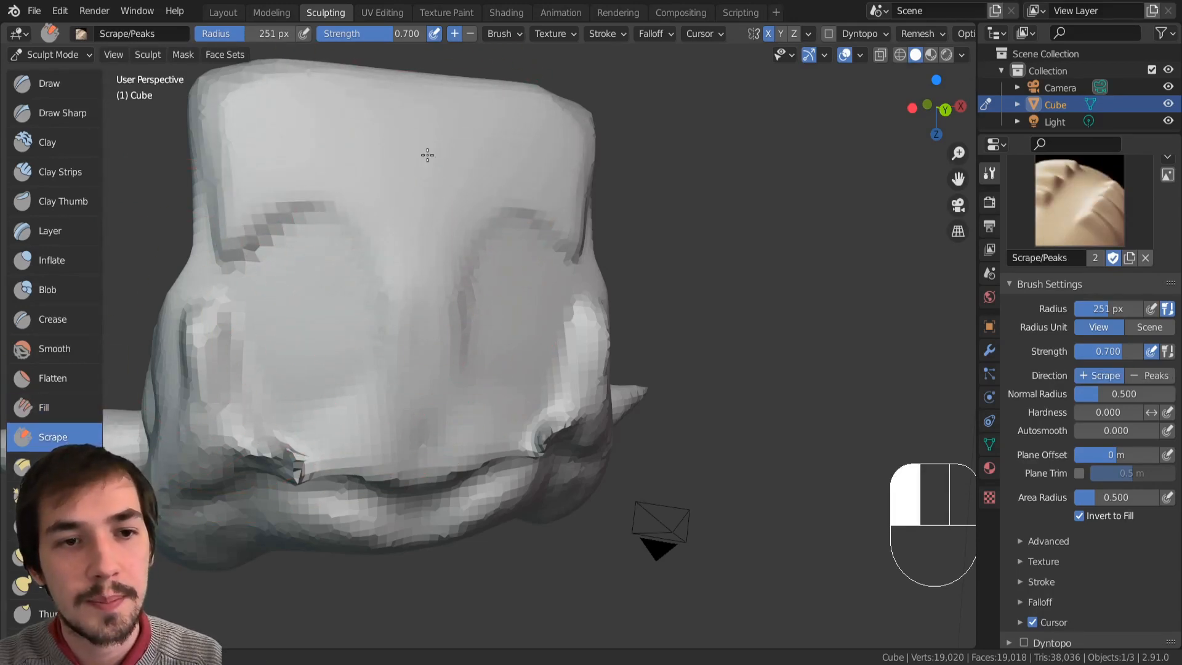
pyautogui.moveTo(428, 155); pyautogui.dragTo(488, 185)
pyautogui.moveTo(488, 185); pyautogui.dragTo(454, 282, button='middle')
pyautogui.moveTo(619, 206)
pyautogui.mouseDown()
pyautogui.moveTo(599, 261)
pyautogui.moveTo(644, 258)
pyautogui.mouseUp()
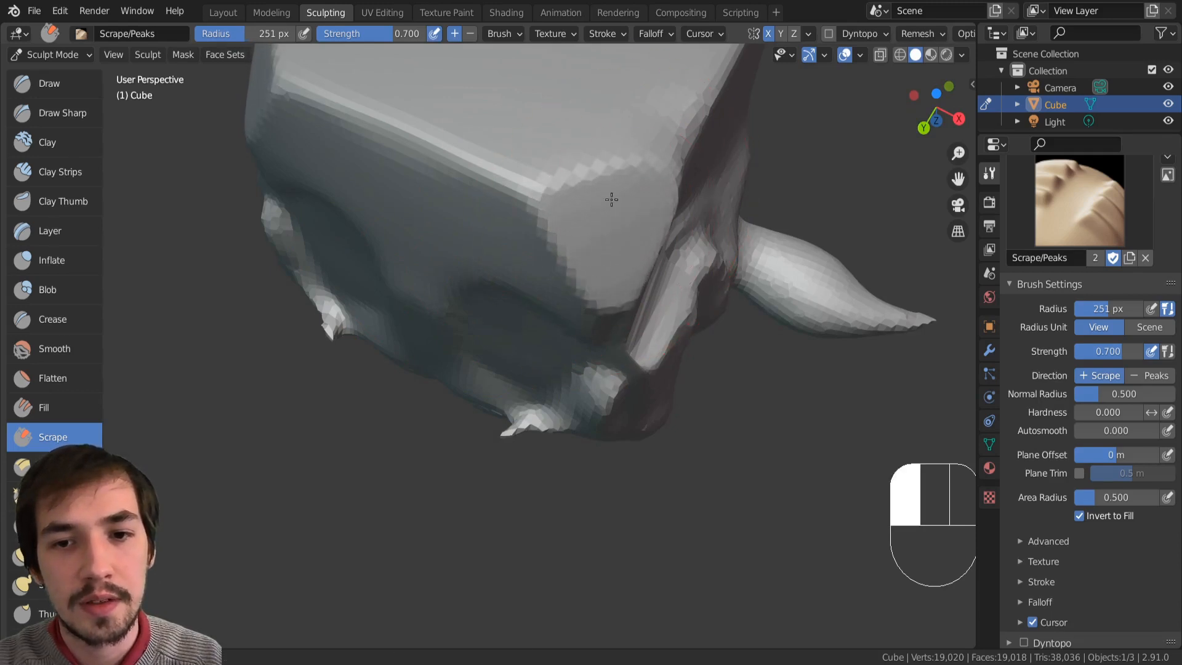
pyautogui.moveTo(612, 198); pyautogui.dragTo(606, 200)
pyautogui.moveTo(379, 103)
pyautogui.mouseDown()
pyautogui.moveTo(488, 161)
pyautogui.moveTo(314, 97)
pyautogui.moveTo(552, 206)
pyautogui.moveTo(542, 222)
pyautogui.mouseUp()
# Step: Reduce the Scrape brush radius to 117 px and remesh the sculpt with a finer voxel size
pyautogui.press('[')
pyautogui.hotkey('shift', 'r')
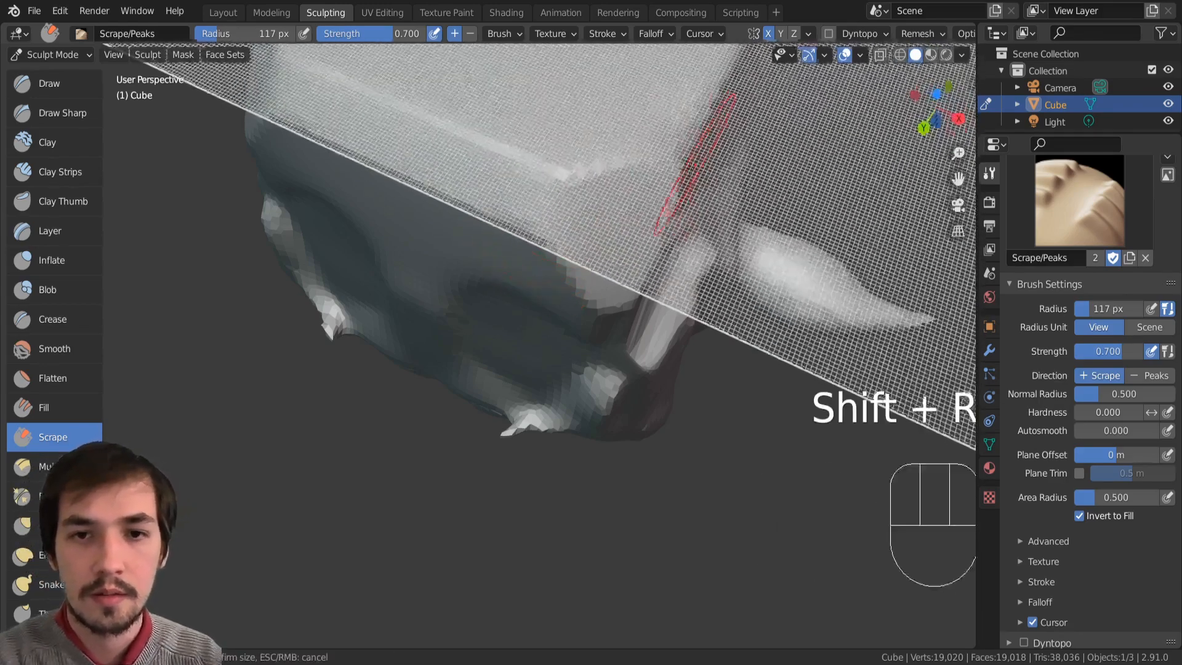
pyautogui.click(644, 196)
pyautogui.hotkey('ctrl', 'r')
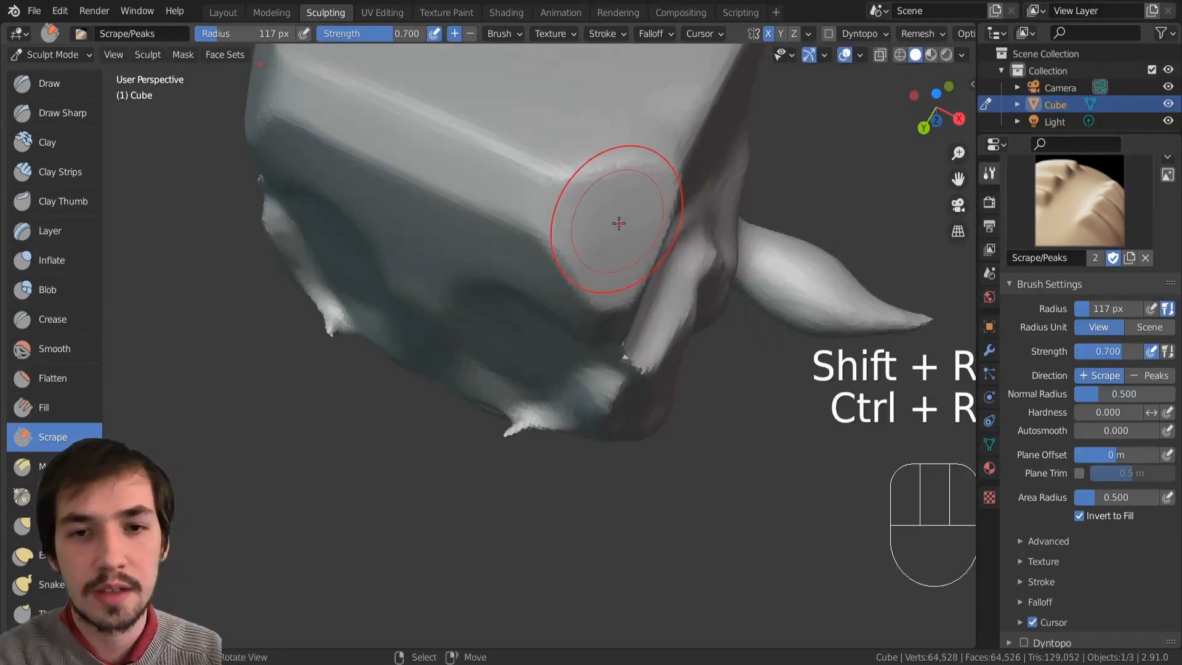
# Step: Bevel the upper corner and the adjoining top edge of the block with the Scrape brush
pyautogui.moveTo(620, 224)
pyautogui.mouseDown(button='middle')
pyautogui.moveTo(537, 150)
pyautogui.moveTo(539, 203)
pyautogui.mouseUp(button='middle')
pyautogui.moveTo(540, 203)
pyautogui.keyDown('shift'); pyautogui.mouseDown(button='middle')
pyautogui.moveTo(541, 274)
pyautogui.moveTo(597, 298)
pyautogui.moveTo(519, 335)
pyautogui.moveTo(384, 304)
pyautogui.mouseUp(button='middle'); pyautogui.keyUp('shift')
pyautogui.moveTo(384, 303); pyautogui.dragTo(460, 350)
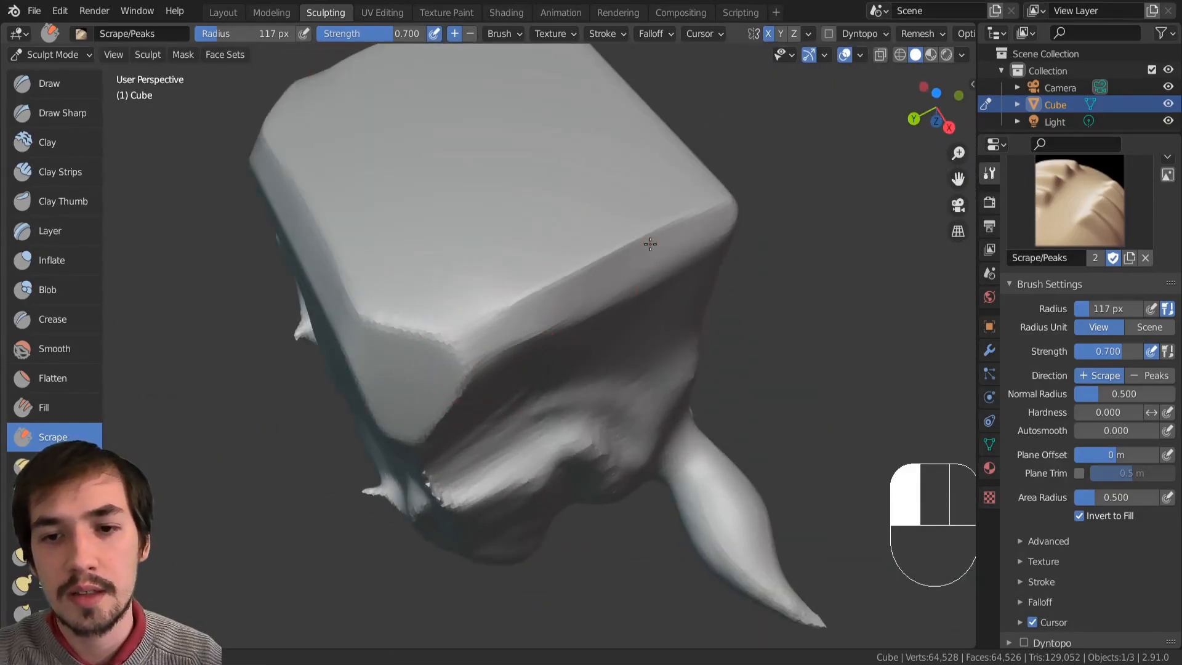
pyautogui.moveTo(460, 359)
pyautogui.mouseDown()
pyautogui.moveTo(563, 282)
pyautogui.moveTo(628, 271)
pyautogui.mouseUp()
# Step: Plane down the rear corner, its vertical edge and the rear top edge with the Scrape brush
pyautogui.moveTo(628, 272)
pyautogui.mouseDown(button='middle')
pyautogui.moveTo(454, 261)
pyautogui.moveTo(511, 269)
pyautogui.mouseUp(button='middle')
pyautogui.moveTo(511, 269)
pyautogui.mouseDown()
pyautogui.moveTo(579, 321)
pyautogui.moveTo(576, 301)
pyautogui.mouseUp()
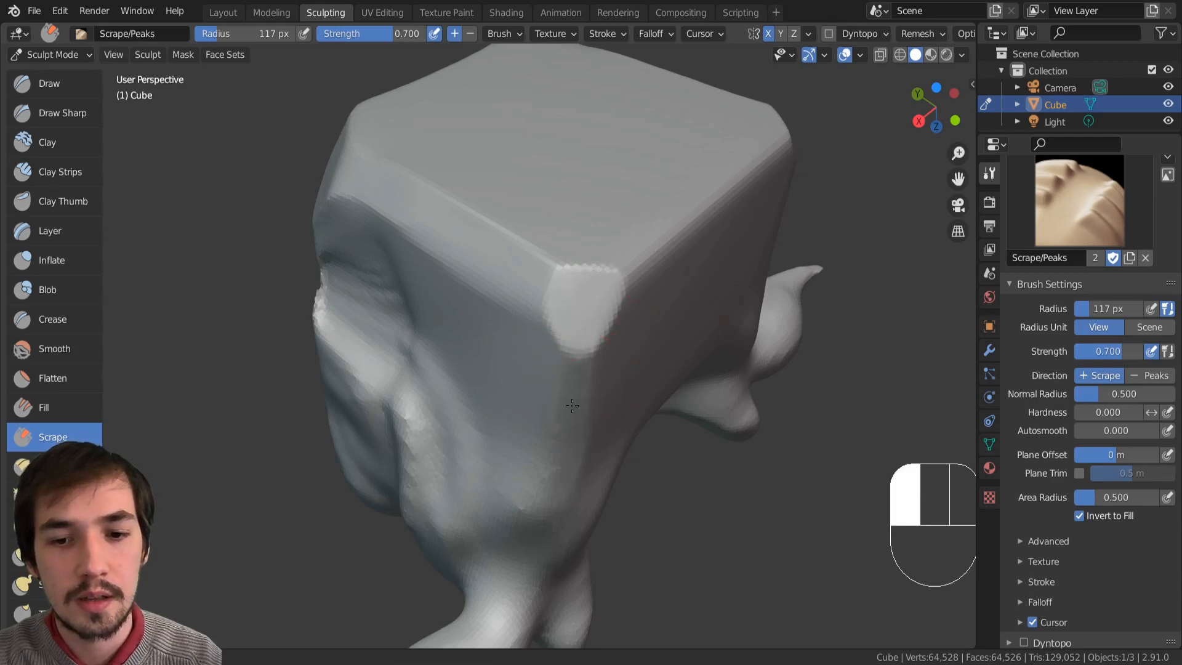
pyautogui.moveTo(579, 439)
pyautogui.mouseDown(button='middle')
pyautogui.moveTo(541, 367)
pyautogui.moveTo(553, 330)
pyautogui.mouseUp(button='middle')
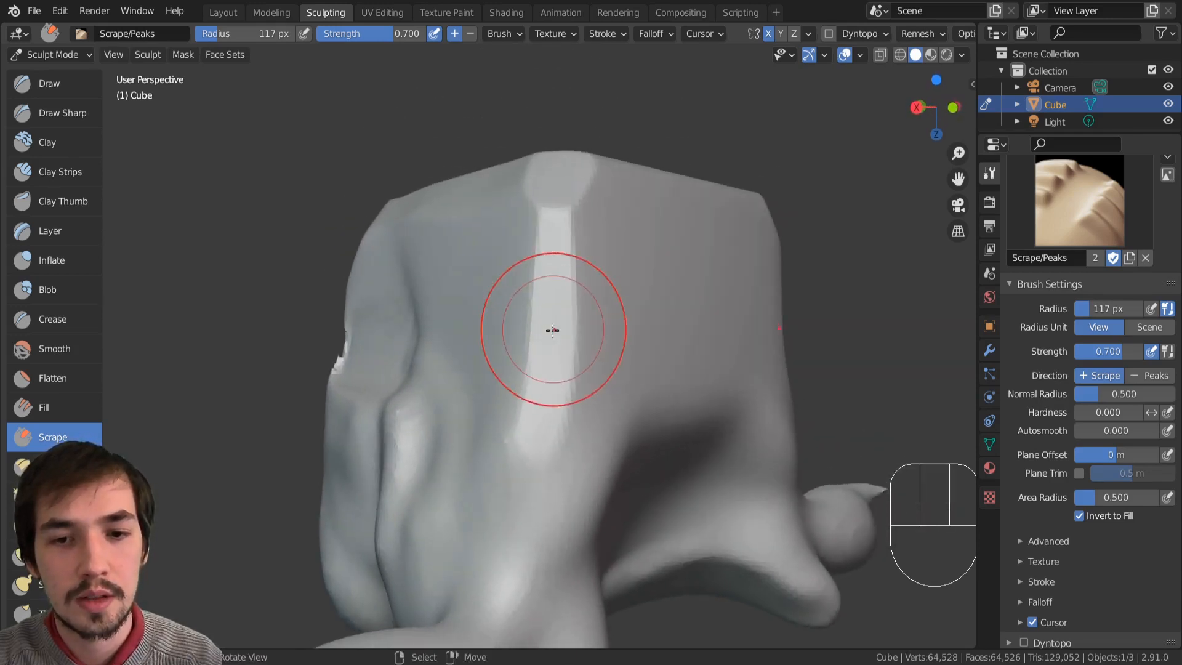
pyautogui.moveTo(544, 287)
pyautogui.mouseDown(button='middle')
pyautogui.moveTo(585, 369)
pyautogui.moveTo(552, 385)
pyautogui.mouseUp(button='middle')
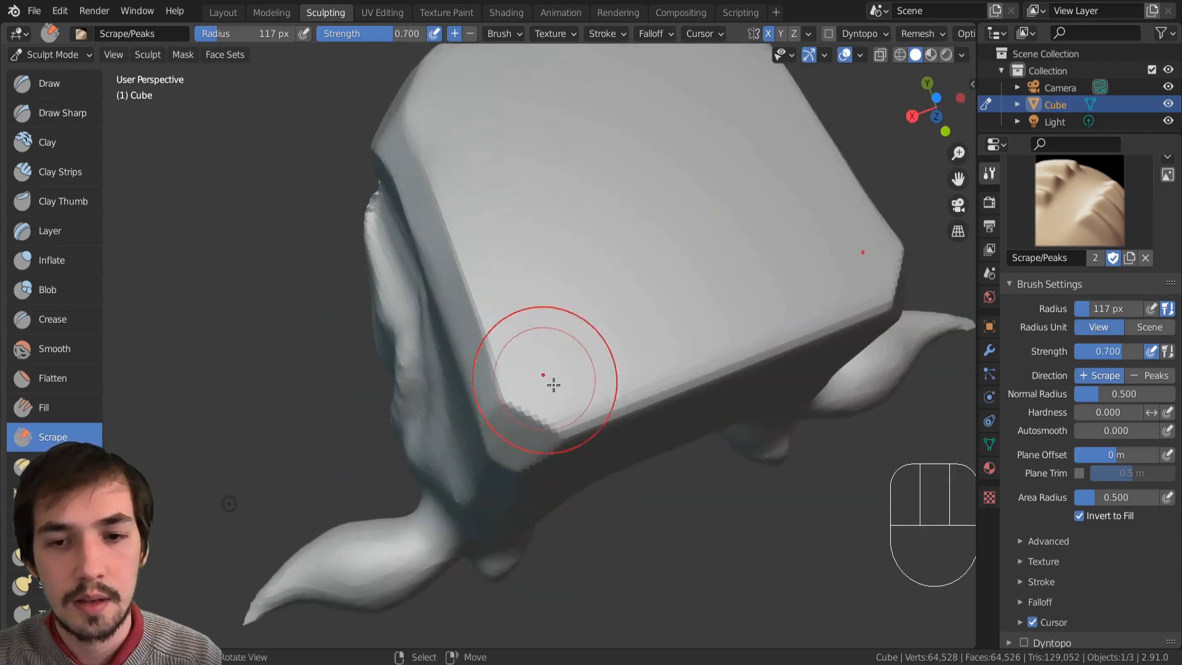
pyautogui.moveTo(553, 398)
pyautogui.mouseDown()
pyautogui.moveTo(696, 377)
pyautogui.moveTo(736, 351)
pyautogui.moveTo(599, 407)
pyautogui.mouseUp()
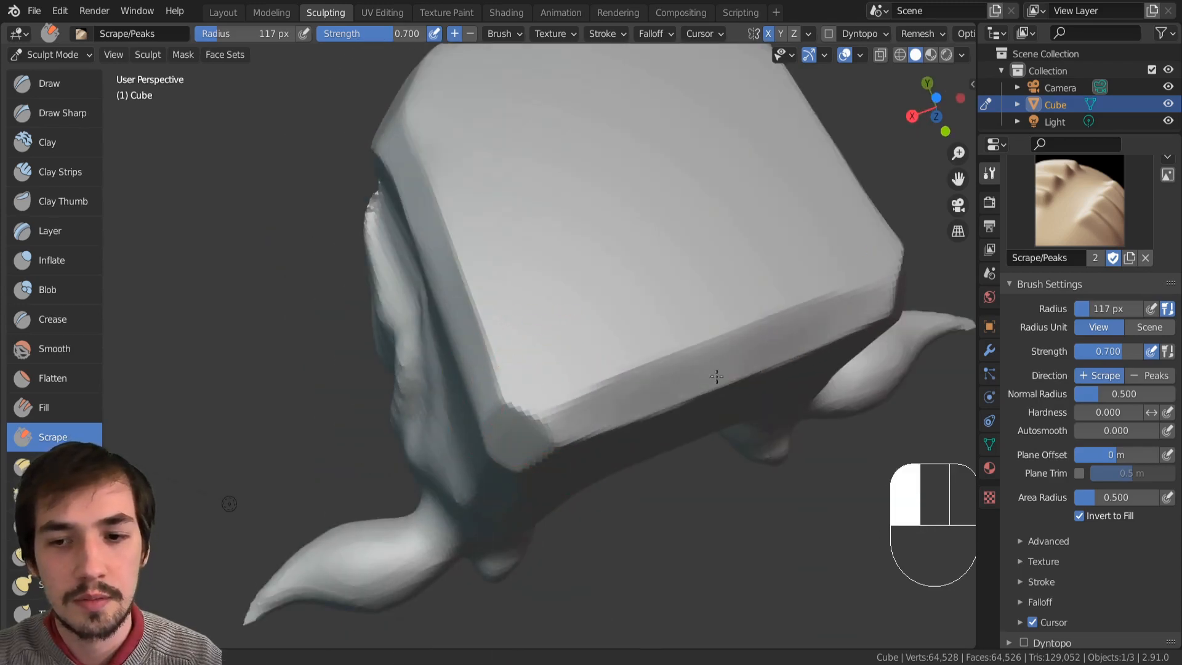
pyautogui.moveTo(717, 377); pyautogui.dragTo(652, 416)
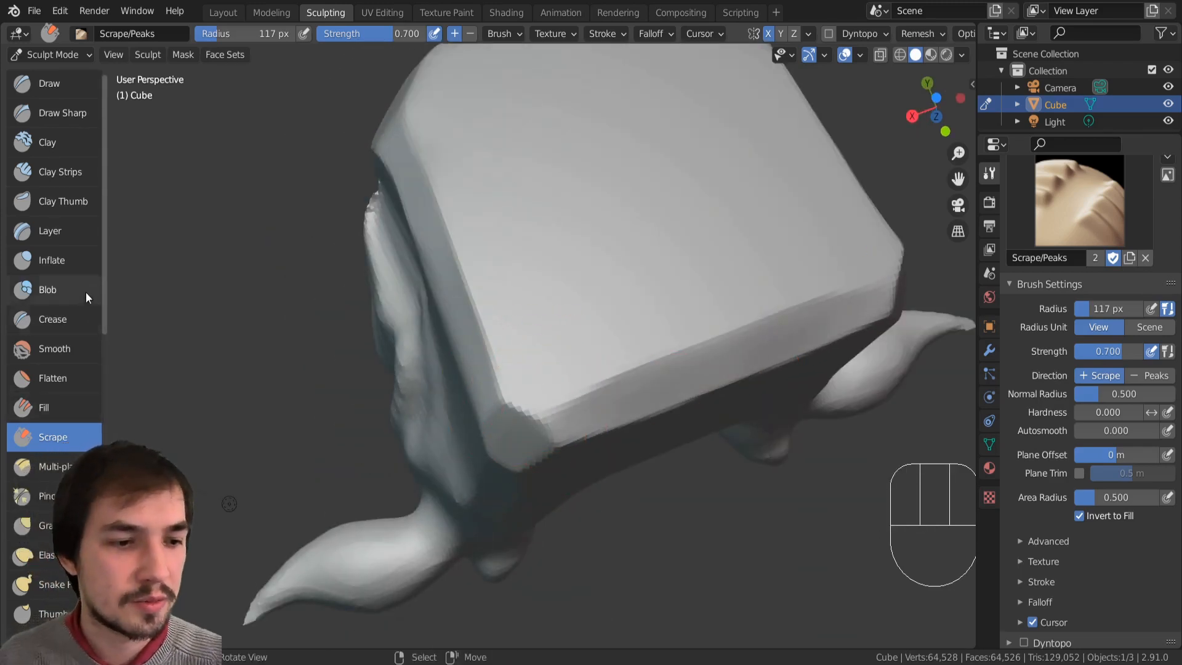
# Step: Carve angled planes along the block's top edges with the Multi-plane Scrape brush, enlarging its radius to 241 px
pyautogui.click(48, 473)
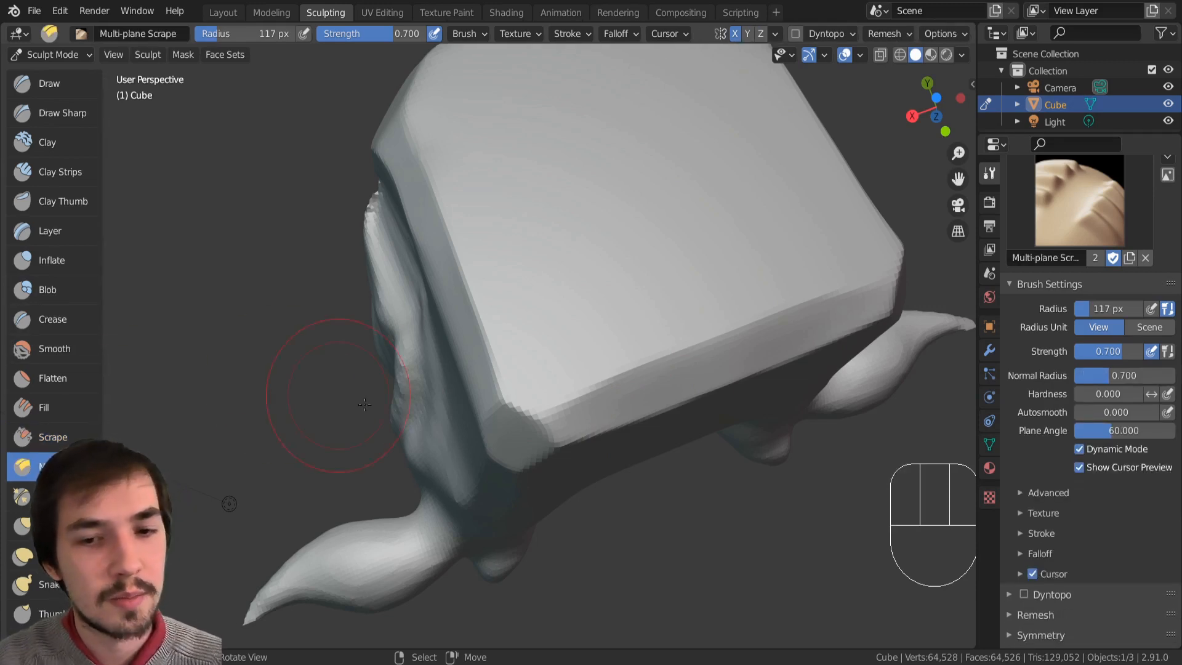
pyautogui.moveTo(494, 365)
pyautogui.mouseDown()
pyautogui.moveTo(491, 352)
pyautogui.moveTo(493, 387)
pyautogui.moveTo(428, 179)
pyautogui.moveTo(430, 338)
pyautogui.moveTo(493, 383)
pyautogui.moveTo(475, 211)
pyautogui.moveTo(435, 304)
pyautogui.moveTo(328, 263)
pyautogui.mouseUp()
pyautogui.press(']')
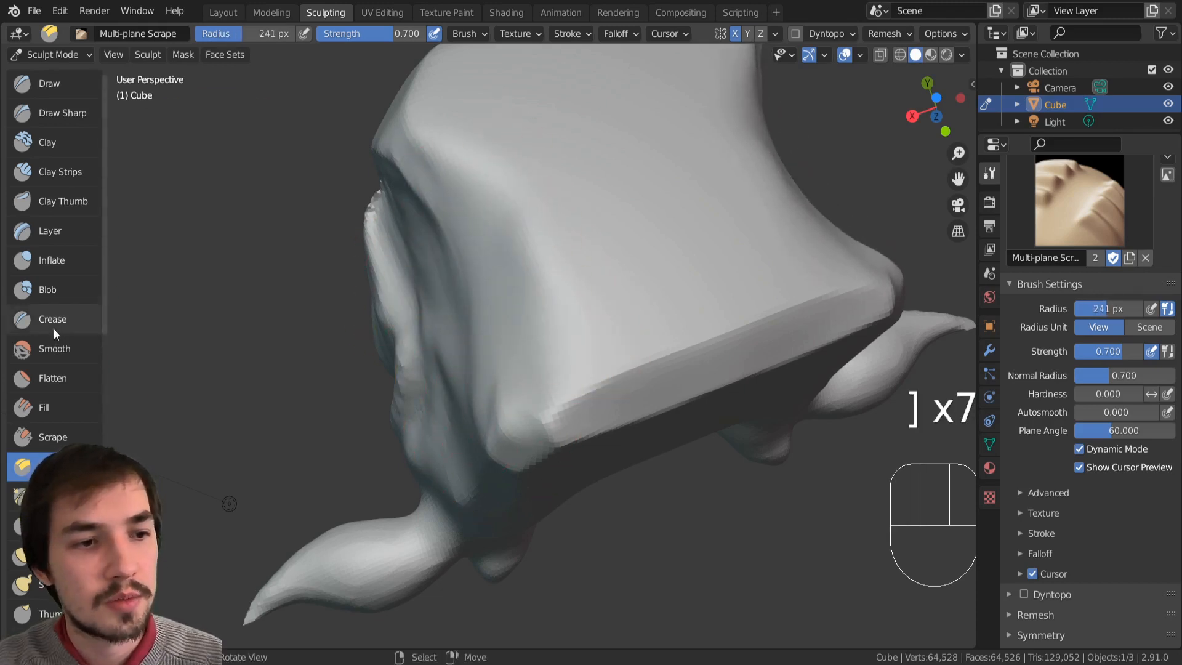
pyautogui.moveTo(493, 290); pyautogui.dragTo(535, 362, button='middle')
pyautogui.moveTo(536, 362)
pyautogui.mouseDown()
pyautogui.moveTo(570, 378)
pyautogui.moveTo(459, 332)
pyautogui.moveTo(475, 358)
pyautogui.moveTo(762, 401)
pyautogui.moveTo(726, 396)
pyautogui.mouseUp()
pyautogui.moveTo(726, 396)
pyautogui.mouseDown(button='middle')
pyautogui.moveTo(483, 306)
pyautogui.moveTo(496, 297)
pyautogui.moveTo(487, 290)
pyautogui.mouseUp(button='middle')
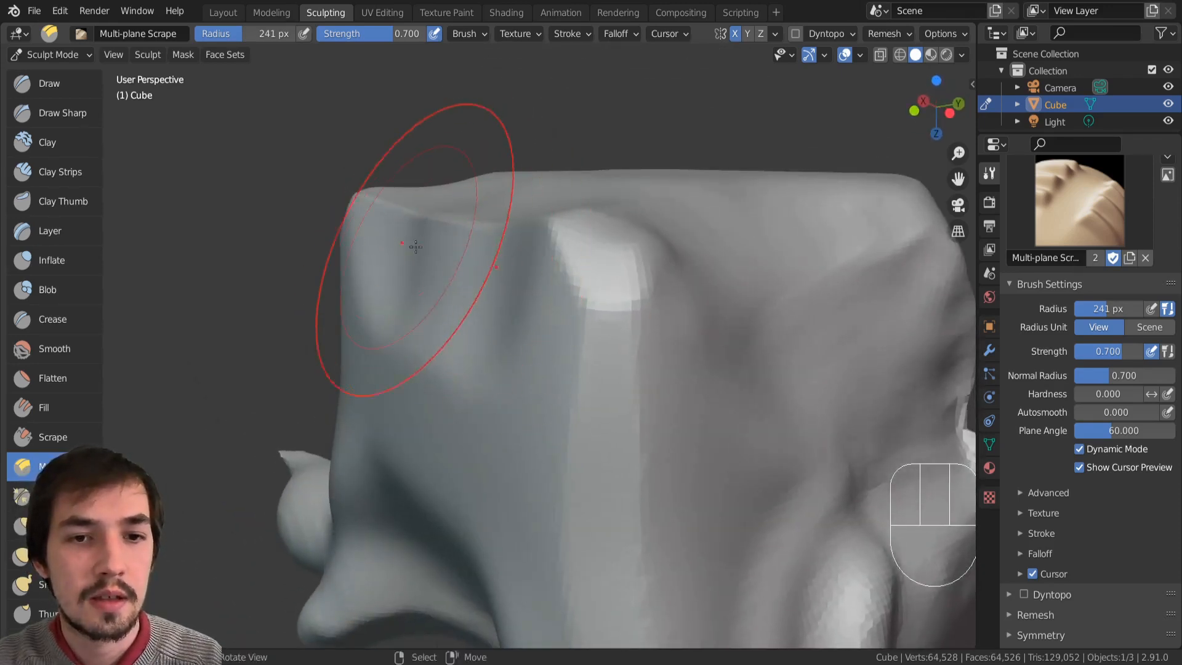
# Step: Sharpen the rear corner and the adjoining side edge with the Pinch/Magnify brush
pyautogui.press('p')
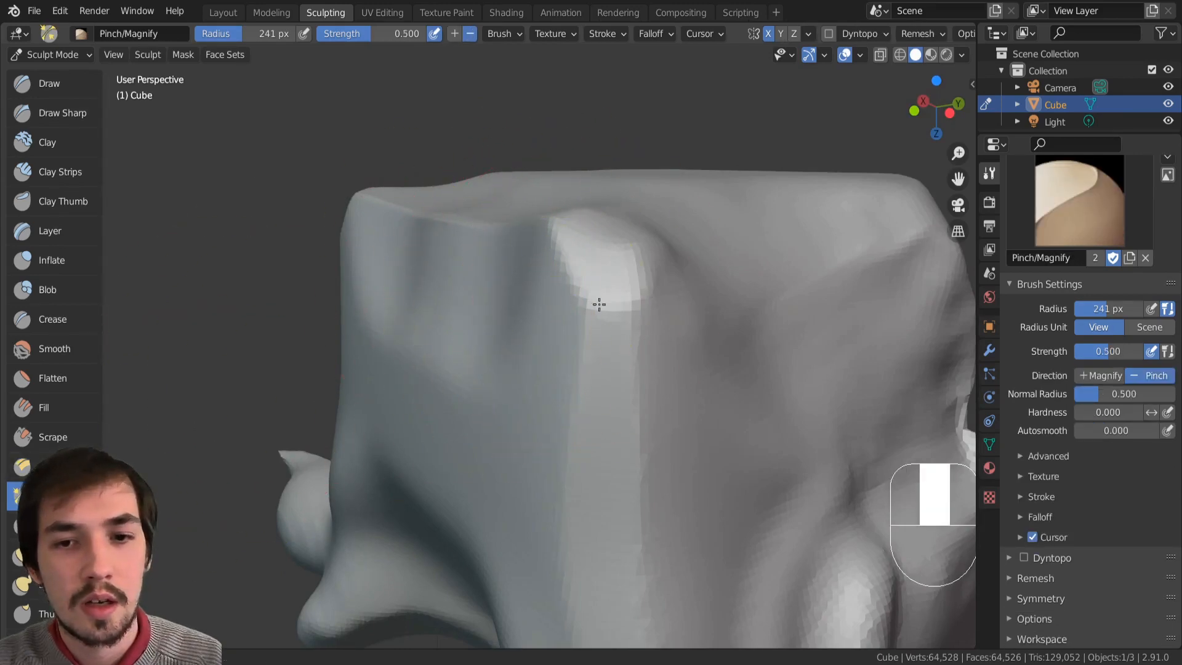
pyautogui.moveTo(599, 304); pyautogui.dragTo(653, 352, button='middle')
pyautogui.moveTo(656, 355); pyautogui.dragTo(514, 396)
pyautogui.moveTo(514, 396); pyautogui.dragTo(573, 324, button='middle')
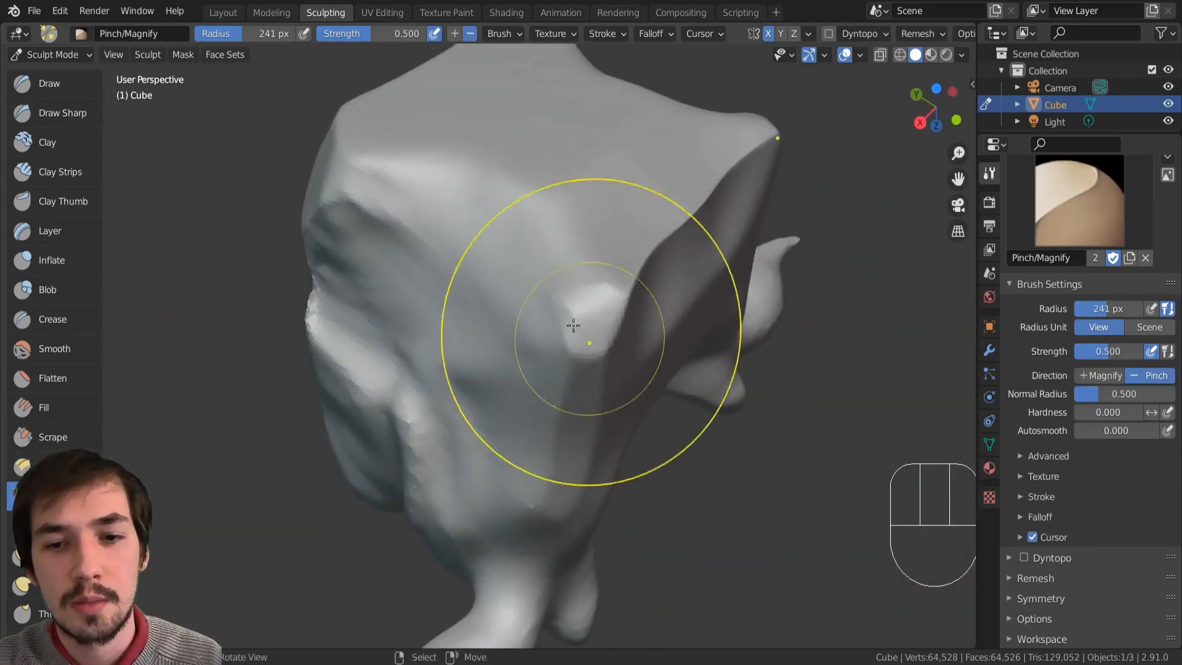
pyautogui.moveTo(572, 325); pyautogui.dragTo(554, 327)
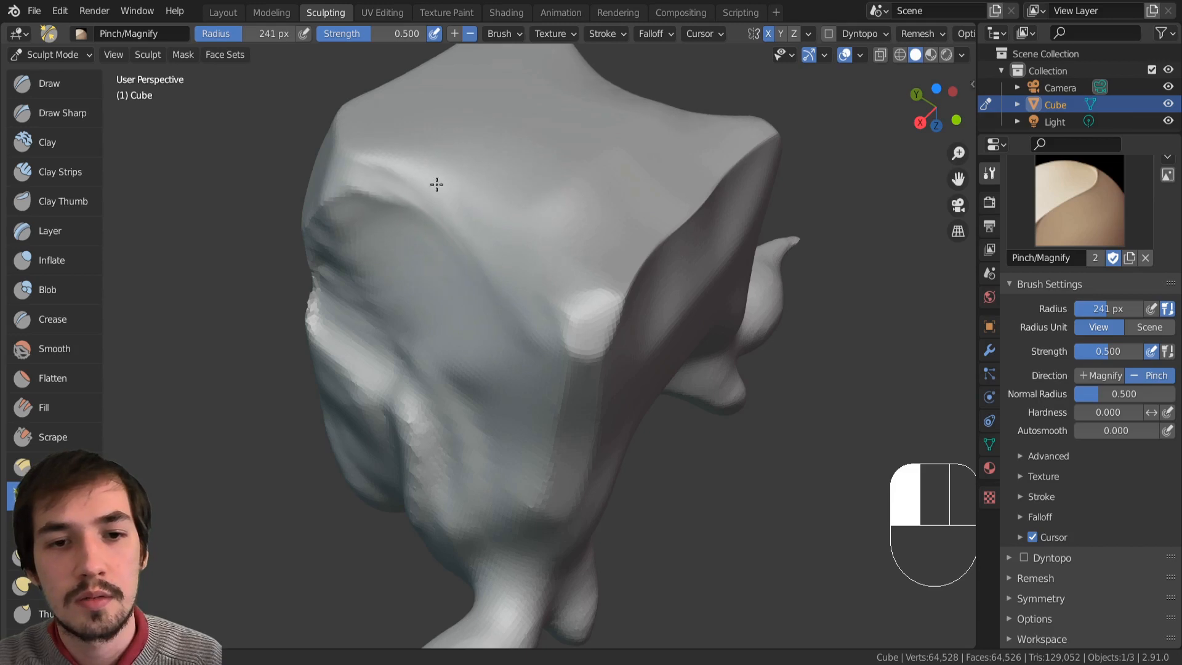
pyautogui.moveTo(437, 185); pyautogui.dragTo(391, 225)
pyautogui.moveTo(86, 542); pyautogui.dragTo(259, 431, button='middle')
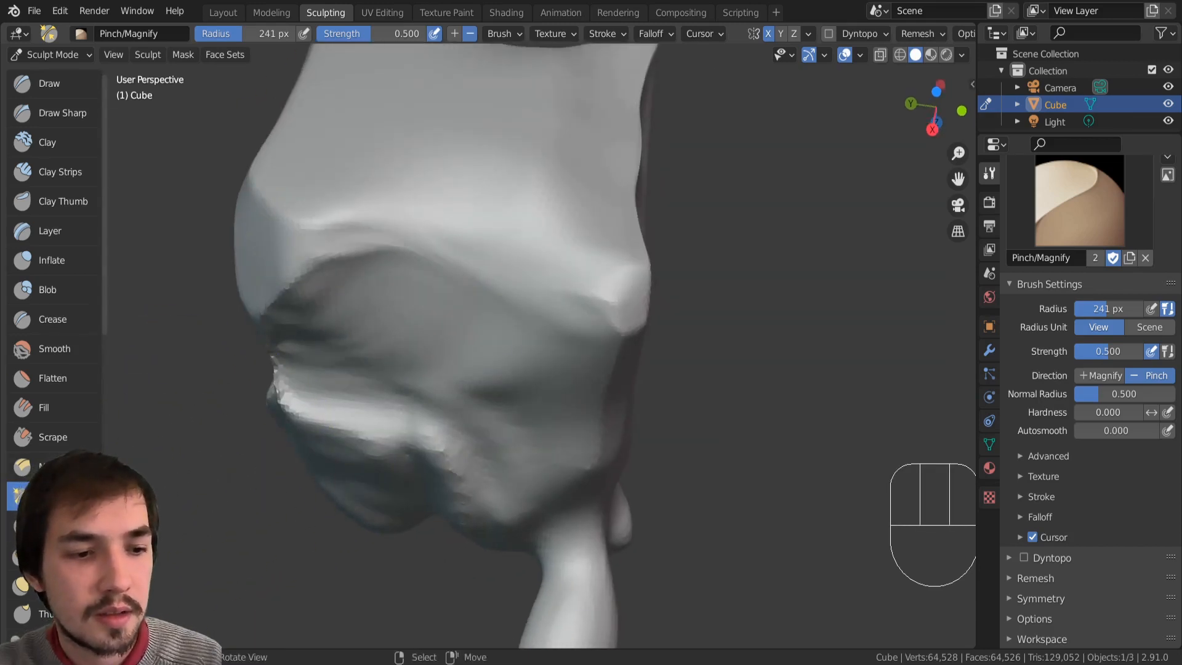
# Step: Scrape angled planes along the block's top edges and down its side with the Multi-plane Scrape brush
pyautogui.click(24, 466)
pyautogui.moveTo(394, 234)
pyautogui.mouseDown()
pyautogui.moveTo(408, 221)
pyautogui.moveTo(431, 253)
pyautogui.moveTo(274, 197)
pyautogui.moveTo(427, 241)
pyautogui.moveTo(322, 195)
pyautogui.moveTo(596, 322)
pyautogui.moveTo(304, 227)
pyautogui.moveTo(385, 227)
pyautogui.mouseUp()
pyautogui.moveTo(385, 226)
pyautogui.mouseDown(button='middle')
pyautogui.moveTo(533, 243)
pyautogui.moveTo(556, 394)
pyautogui.mouseUp(button='middle')
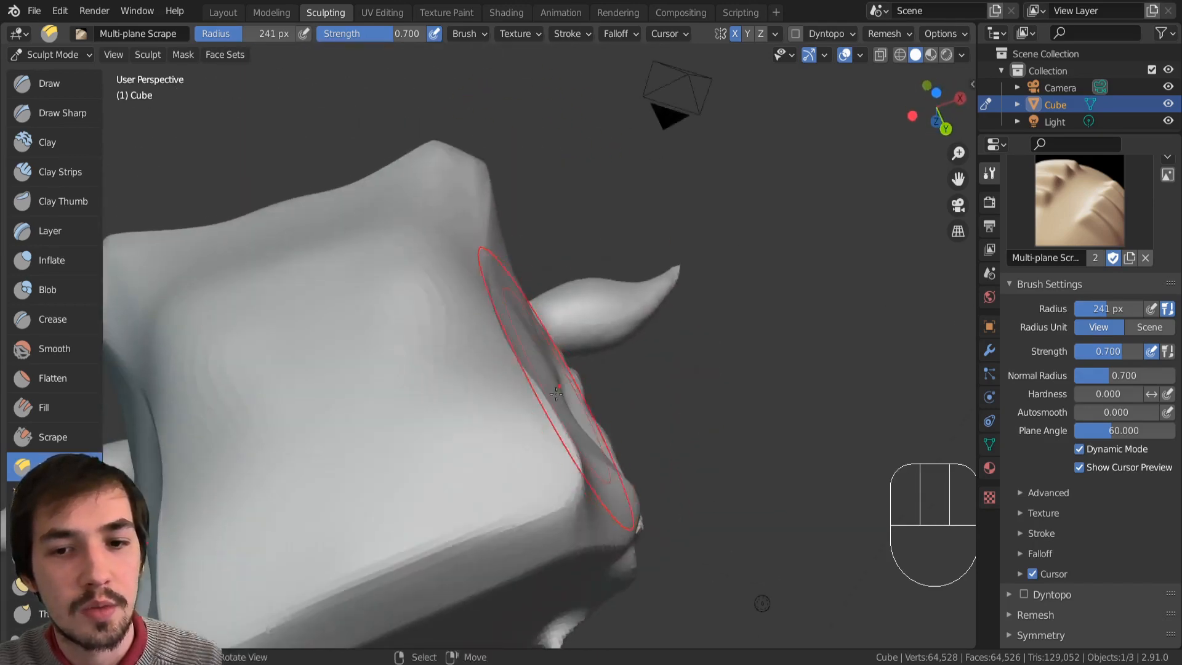
pyautogui.moveTo(506, 516)
pyautogui.mouseDown()
pyautogui.moveTo(285, 601)
pyautogui.moveTo(308, 603)
pyautogui.moveTo(333, 575)
pyautogui.mouseUp()
pyautogui.moveTo(332, 575); pyautogui.dragTo(369, 482, button='middle')
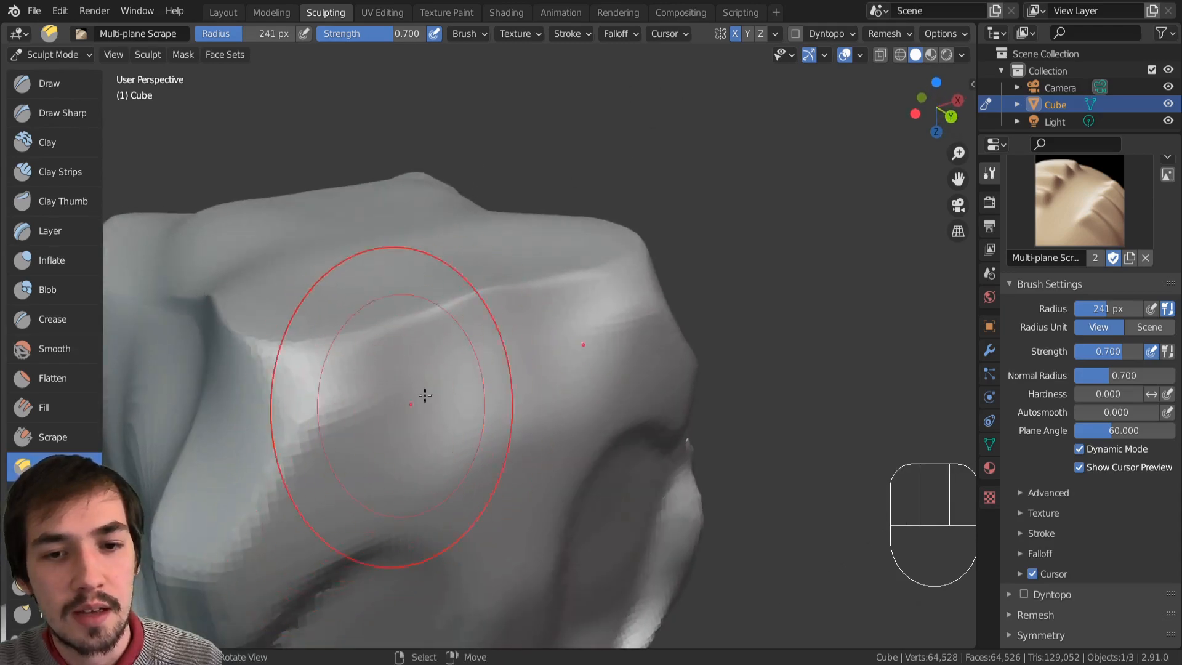
pyautogui.moveTo(484, 314)
pyautogui.mouseDown(button='middle')
pyautogui.moveTo(382, 357)
pyautogui.moveTo(238, 343)
pyautogui.moveTo(333, 283)
pyautogui.moveTo(619, 453)
pyautogui.mouseUp(button='middle')
pyautogui.moveTo(619, 453); pyautogui.dragTo(274, 496)
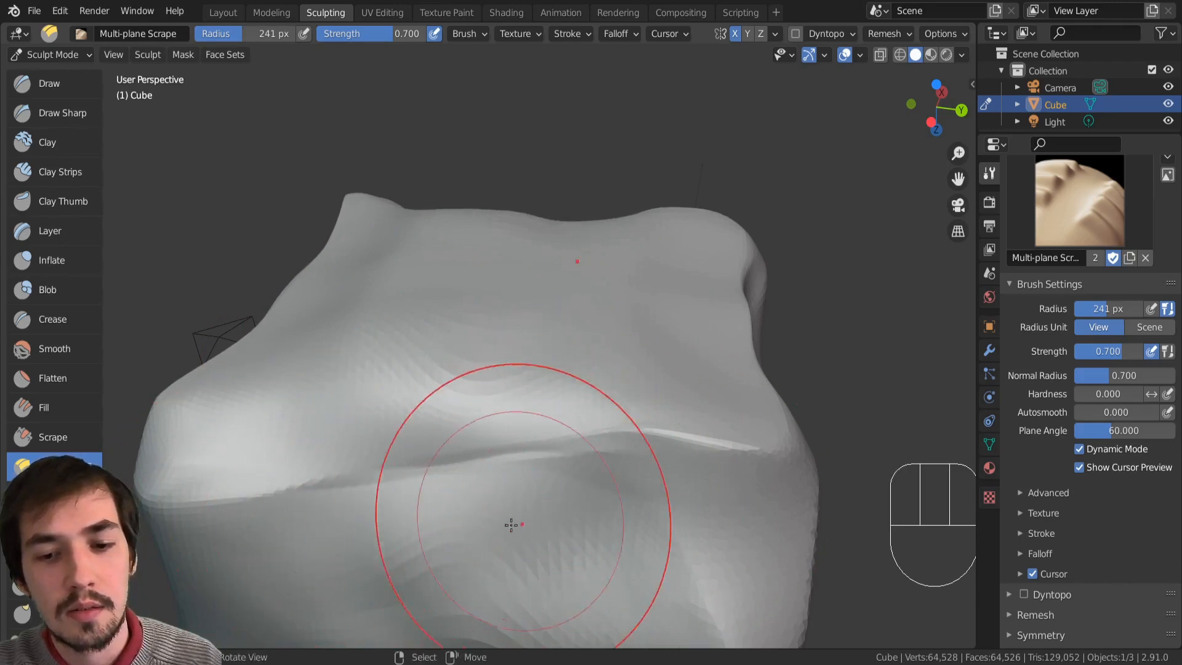
pyautogui.moveTo(502, 520)
pyautogui.mouseDown()
pyautogui.moveTo(343, 496)
pyautogui.moveTo(525, 467)
pyautogui.moveTo(478, 404)
pyautogui.mouseUp()
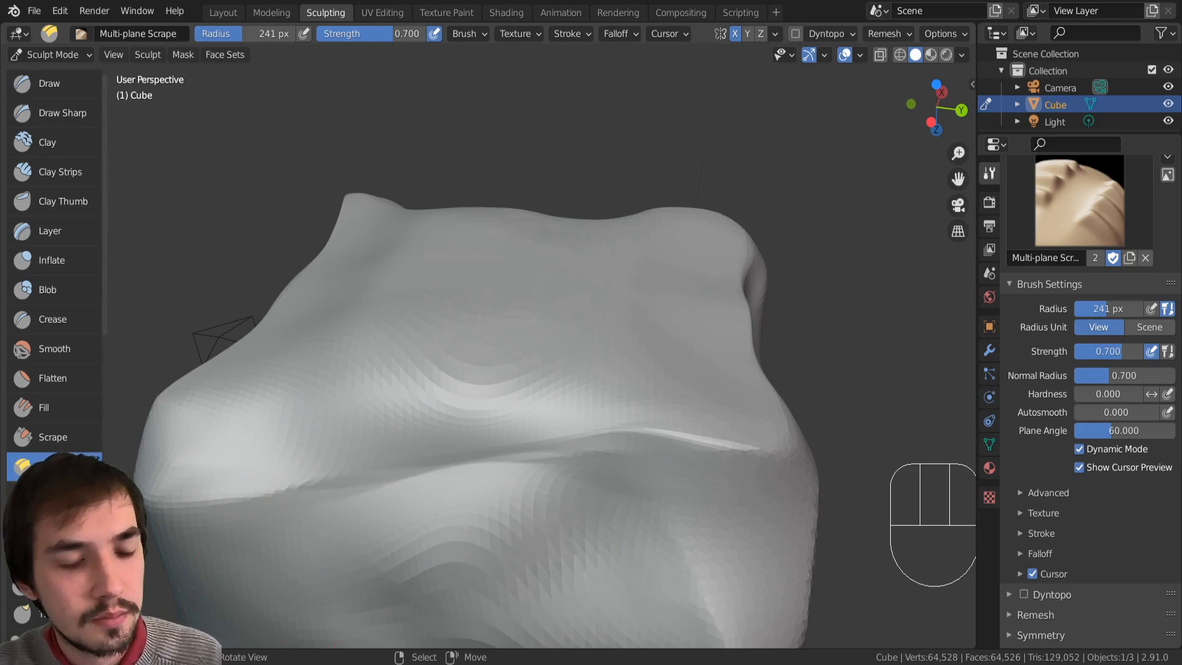
# Step: Switch to the Grab brush and reshape the block's upper corner on both mirrored sides
pyautogui.press('p')
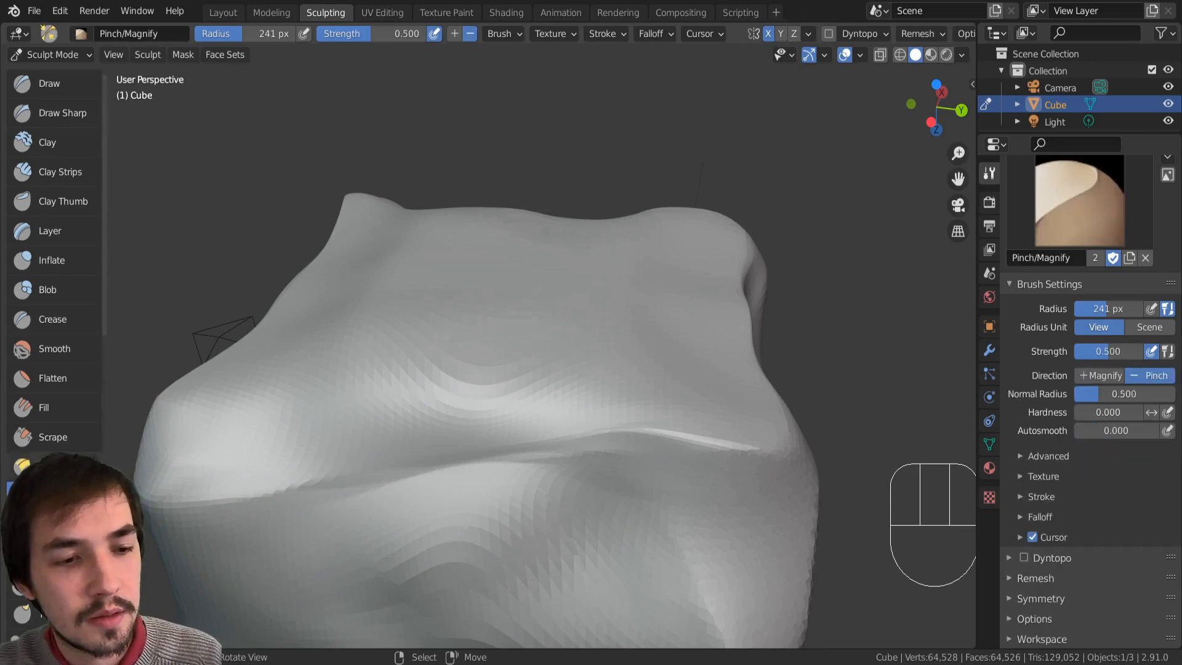
pyautogui.press('g')
pyautogui.moveTo(283, 491); pyautogui.dragTo(543, 346, button='middle')
pyautogui.press('Left')
pyautogui.moveTo(595, 315)
pyautogui.keyDown('ctrl'); pyautogui.mouseDown(button='middle')
pyautogui.moveTo(581, 398)
pyautogui.moveTo(557, 391)
pyautogui.mouseUp(button='middle'); pyautogui.keyUp('ctrl')
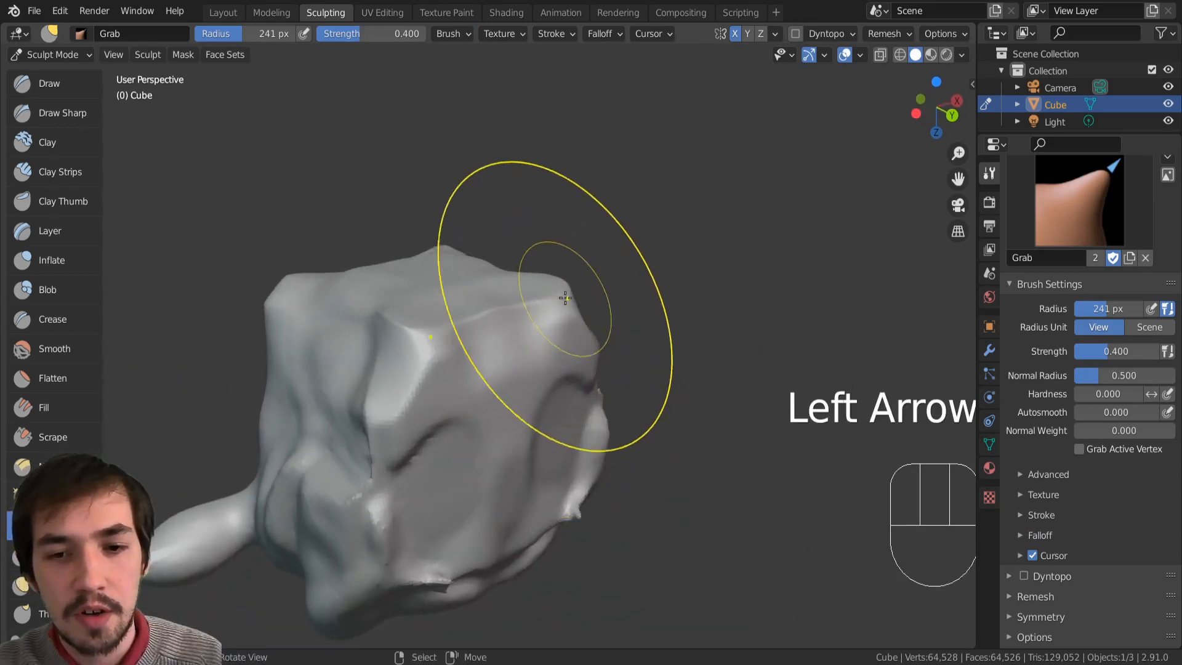
pyautogui.moveTo(565, 292)
pyautogui.mouseDown()
pyautogui.moveTo(596, 244)
pyautogui.moveTo(705, 191)
pyautogui.moveTo(633, 286)
pyautogui.mouseUp()
pyautogui.moveTo(567, 296); pyautogui.dragTo(612, 409)
# Step: Enable mirroring on the Y and Z axes as well and pull the block's upper surface and corners outward with the Grab brush
pyautogui.moveTo(552, 330)
pyautogui.mouseDown(button='middle')
pyautogui.moveTo(630, 421)
pyautogui.moveTo(726, 345)
pyautogui.mouseUp(button='middle')
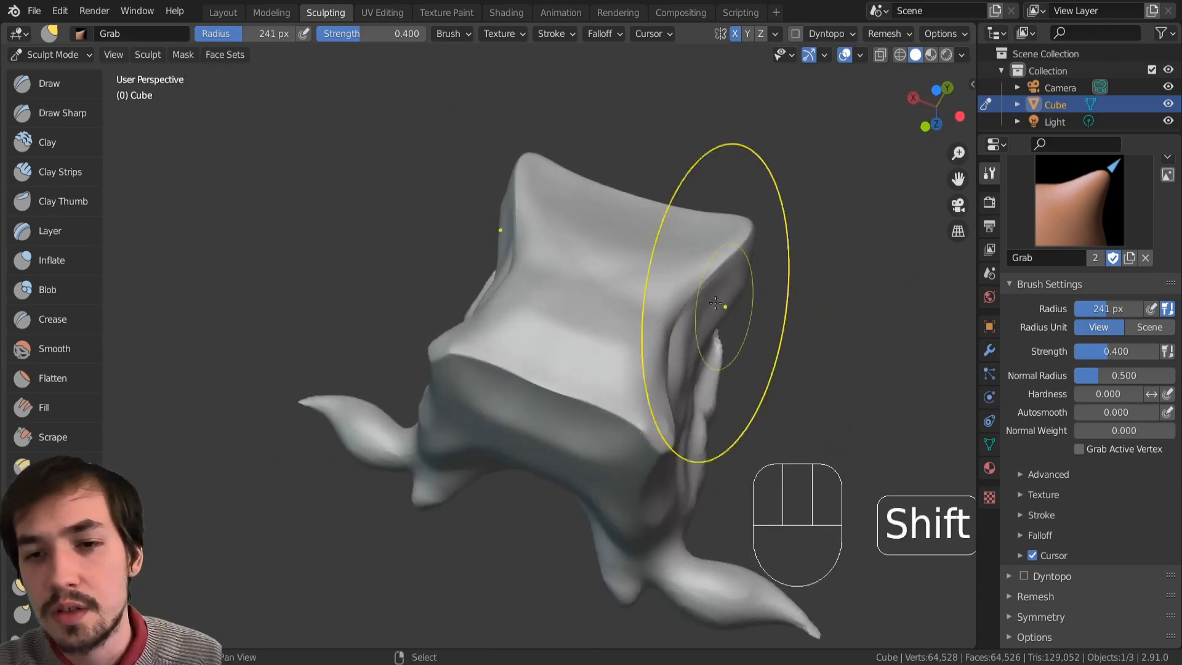
pyautogui.keyDown('shift'); pyautogui.moveTo(726, 304); pyautogui.dragTo(610, 426, button='middle'); pyautogui.keyUp('shift')
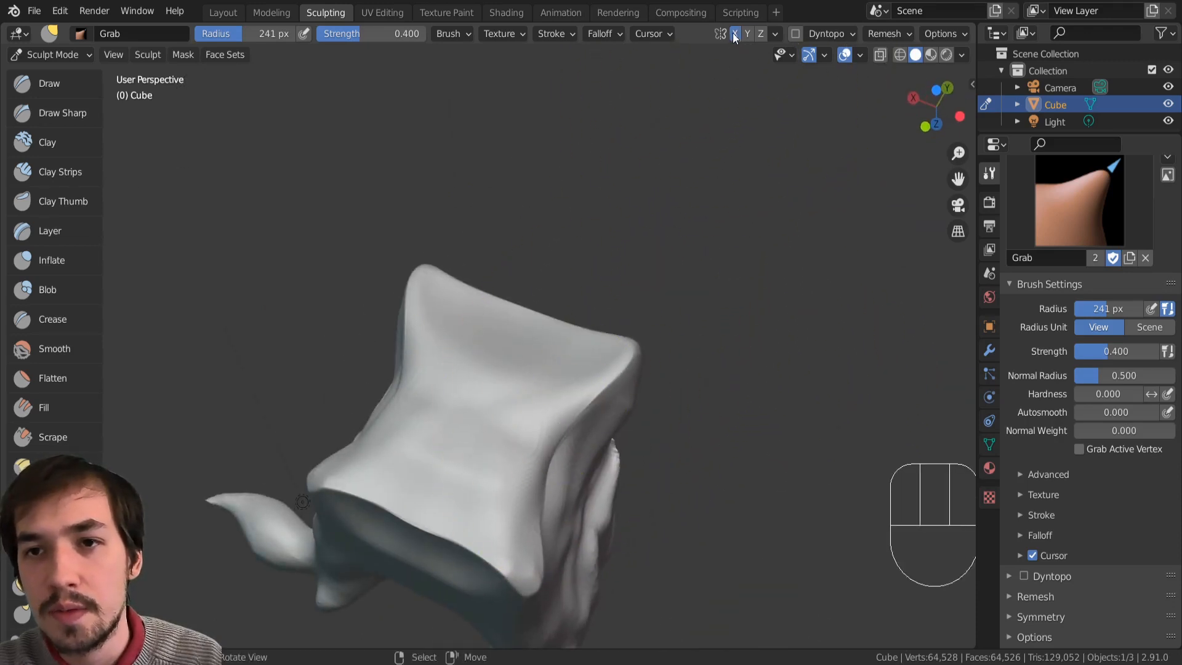
pyautogui.moveTo(733, 34); pyautogui.dragTo(763, 33)
pyautogui.moveTo(428, 415); pyautogui.dragTo(363, 246)
pyautogui.moveTo(466, 325); pyautogui.dragTo(383, 196)
pyautogui.moveTo(421, 282); pyautogui.dragTo(373, 113)
pyautogui.moveTo(449, 339)
pyautogui.mouseDown()
pyautogui.moveTo(413, 277)
pyautogui.moveTo(406, 284)
pyautogui.mouseUp()
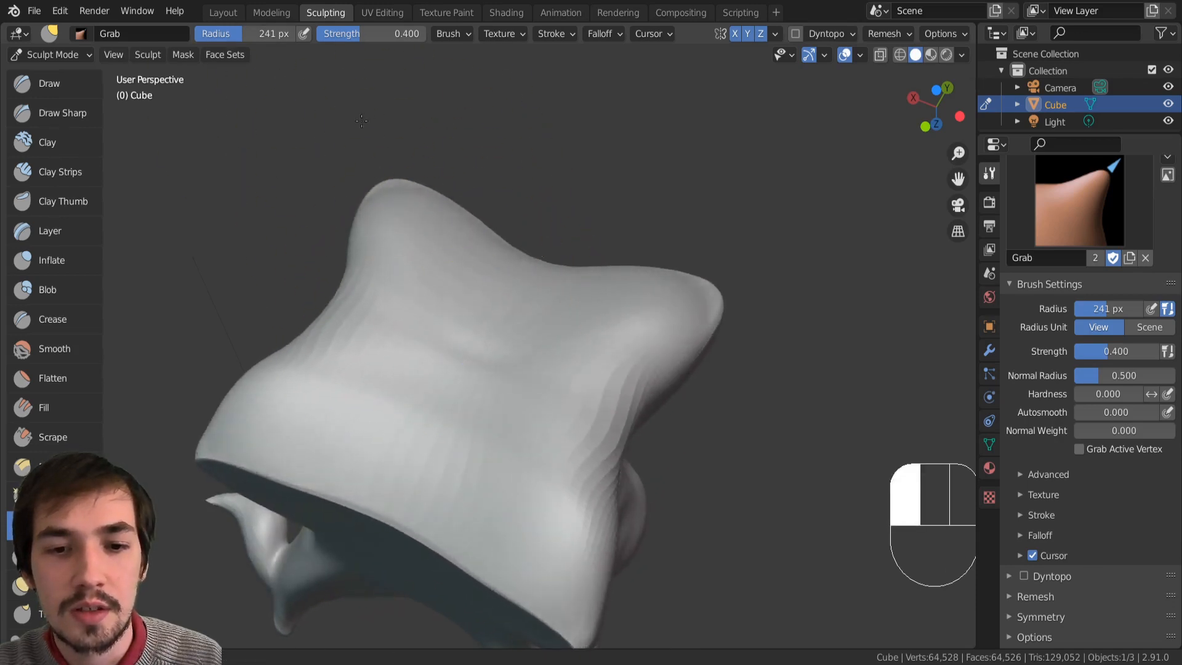
# Step: Stretch the lower outer part of the sculpt outward with the Grab brush, mirrored on all three axes
pyautogui.moveTo(459, 278); pyautogui.dragTo(424, 157, button='middle')
pyautogui.keyDown('ctrl'); pyautogui.moveTo(477, 230); pyautogui.dragTo(491, 359, button='middle'); pyautogui.keyUp('ctrl')
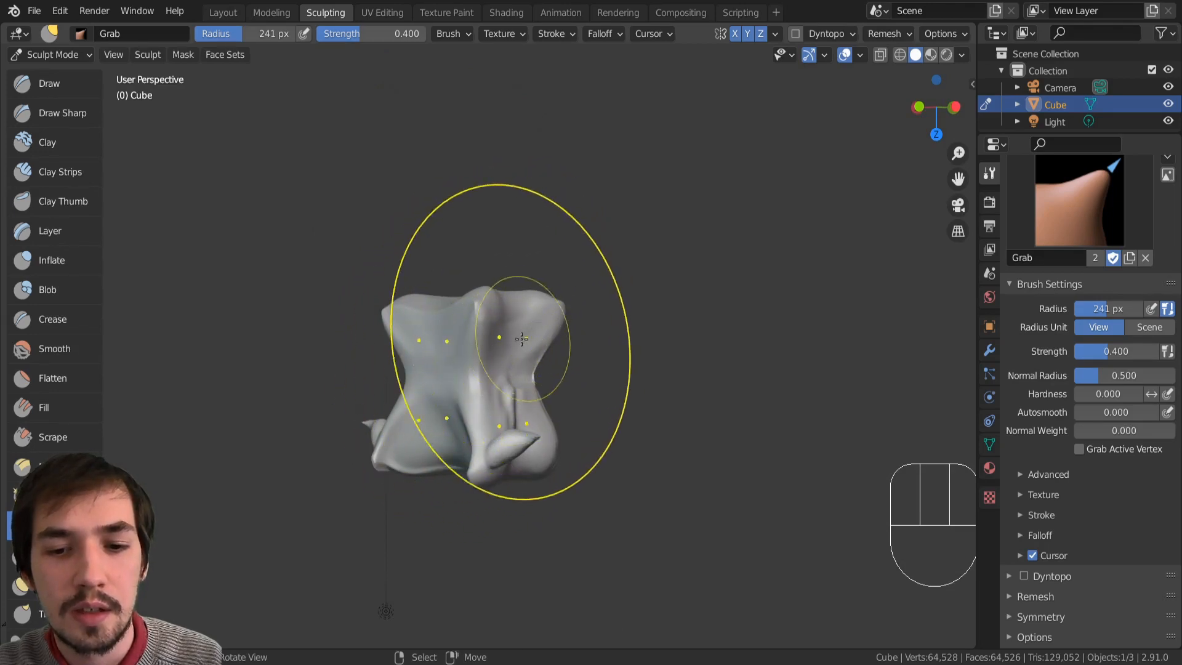
pyautogui.moveTo(491, 378); pyautogui.dragTo(540, 368, button='middle')
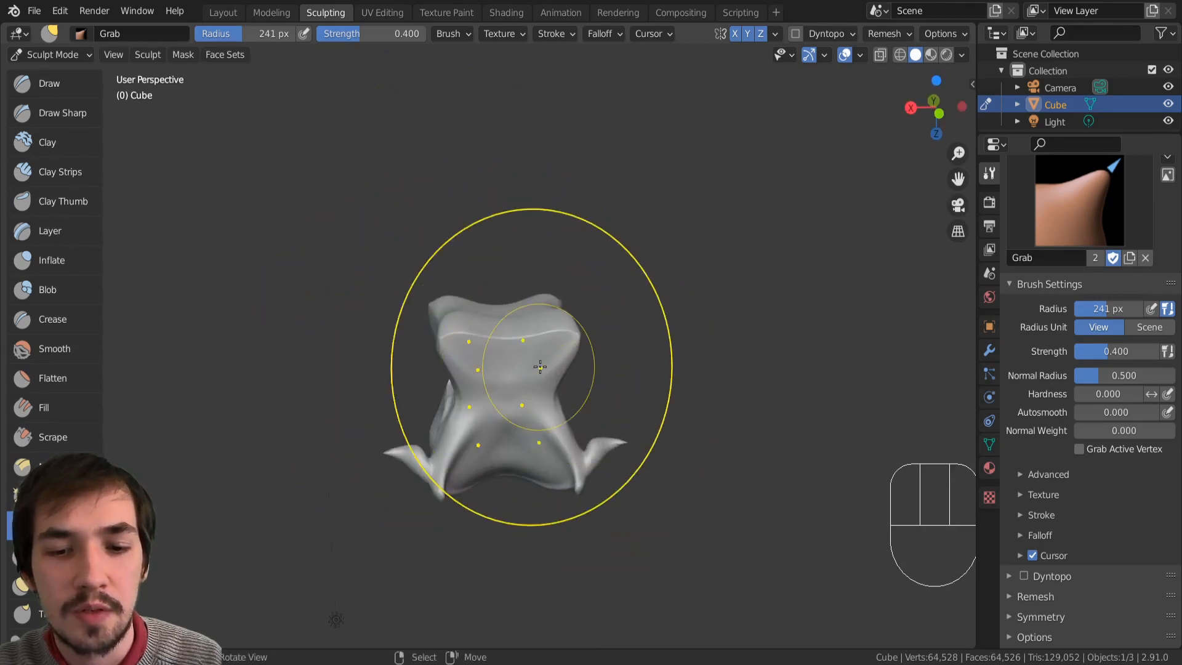
pyautogui.moveTo(616, 440)
pyautogui.mouseDown()
pyautogui.moveTo(700, 472)
pyautogui.moveTo(654, 477)
pyautogui.moveTo(683, 498)
pyautogui.mouseUp()
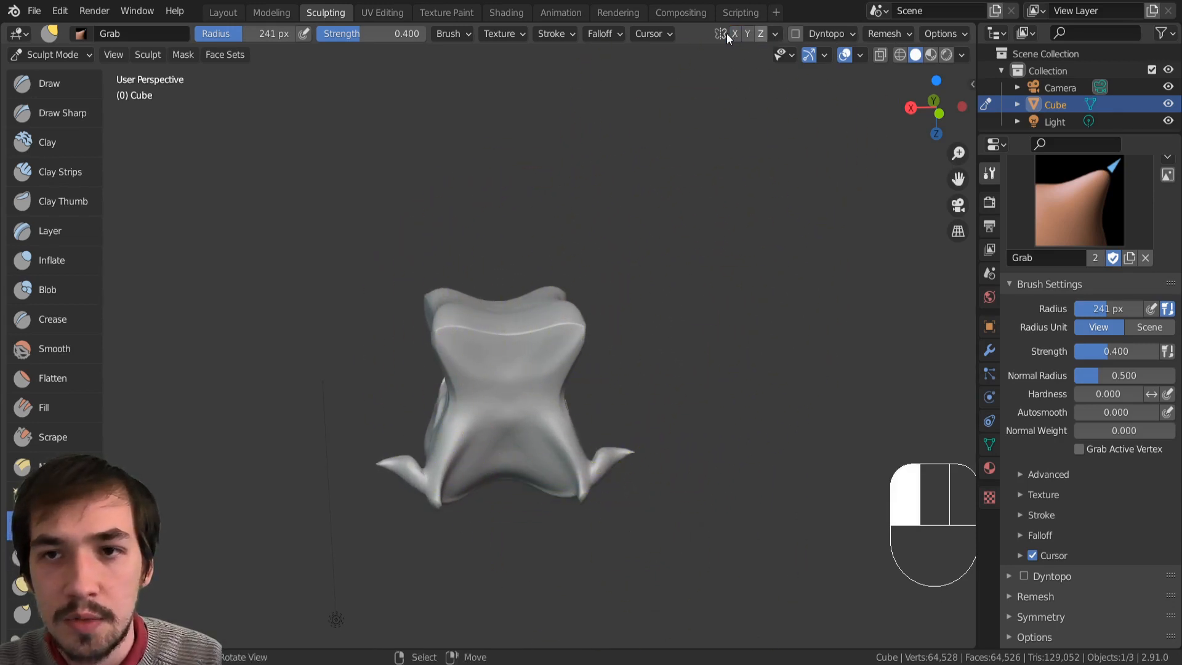
# Step: Turn off mirroring on all axes and pull one upper rear corner far outward with the Grab brush
pyautogui.click(774, 34)
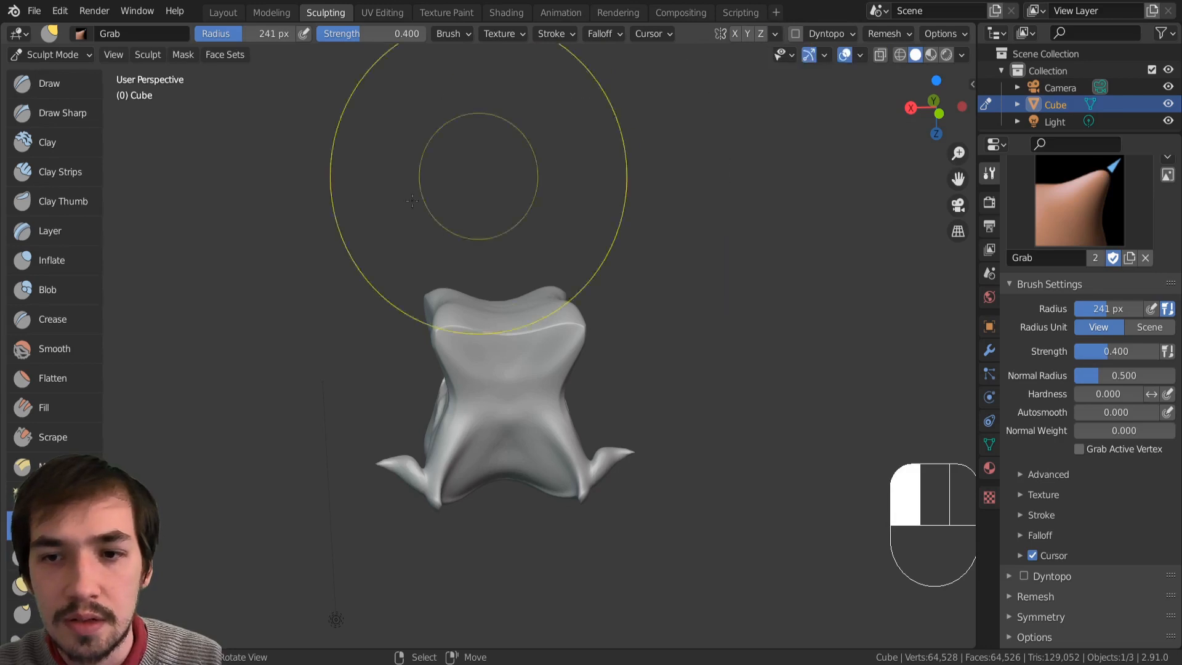
pyautogui.moveTo(515, 388); pyautogui.dragTo(513, 316, button='middle')
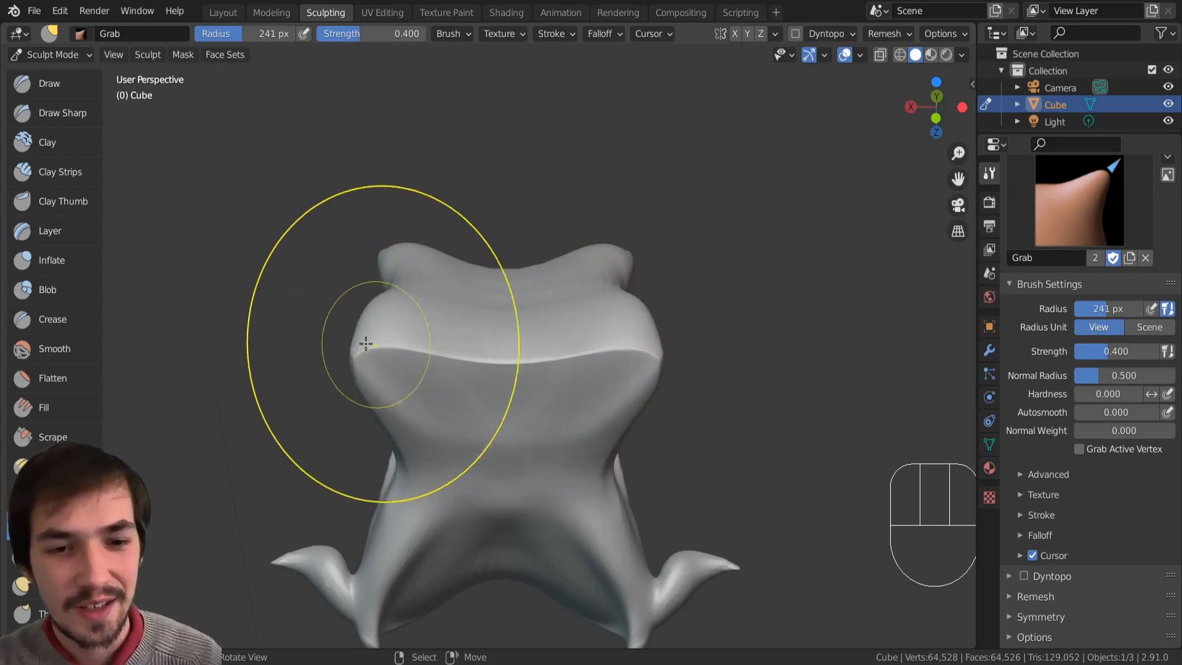
pyautogui.moveTo(370, 369); pyautogui.dragTo(185, 401)
pyautogui.moveTo(330, 385)
pyautogui.mouseDown()
pyautogui.moveTo(234, 389)
pyautogui.moveTo(237, 400)
pyautogui.mouseUp()
# Step: Draw the stretched corner out toward the rear into a curved arm and adjust its bend with the Grab brush
pyautogui.moveTo(386, 324)
pyautogui.mouseDown(button='middle')
pyautogui.moveTo(435, 438)
pyautogui.moveTo(468, 360)
pyautogui.moveTo(470, 289)
pyautogui.mouseUp(button='middle')
pyautogui.moveTo(373, 404); pyautogui.dragTo(397, 471)
pyautogui.moveTo(373, 425); pyautogui.dragTo(425, 499)
pyautogui.moveTo(385, 447); pyautogui.dragTo(455, 496)
pyautogui.moveTo(521, 479); pyautogui.dragTo(527, 536)
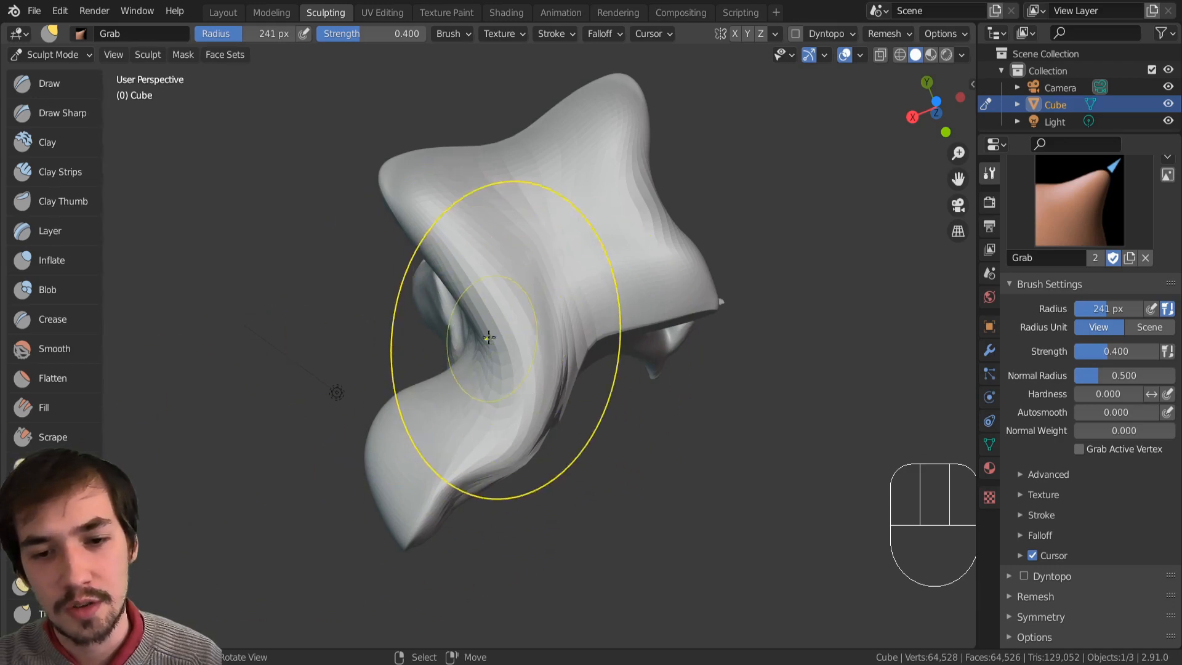
pyautogui.moveTo(489, 337); pyautogui.dragTo(543, 327)
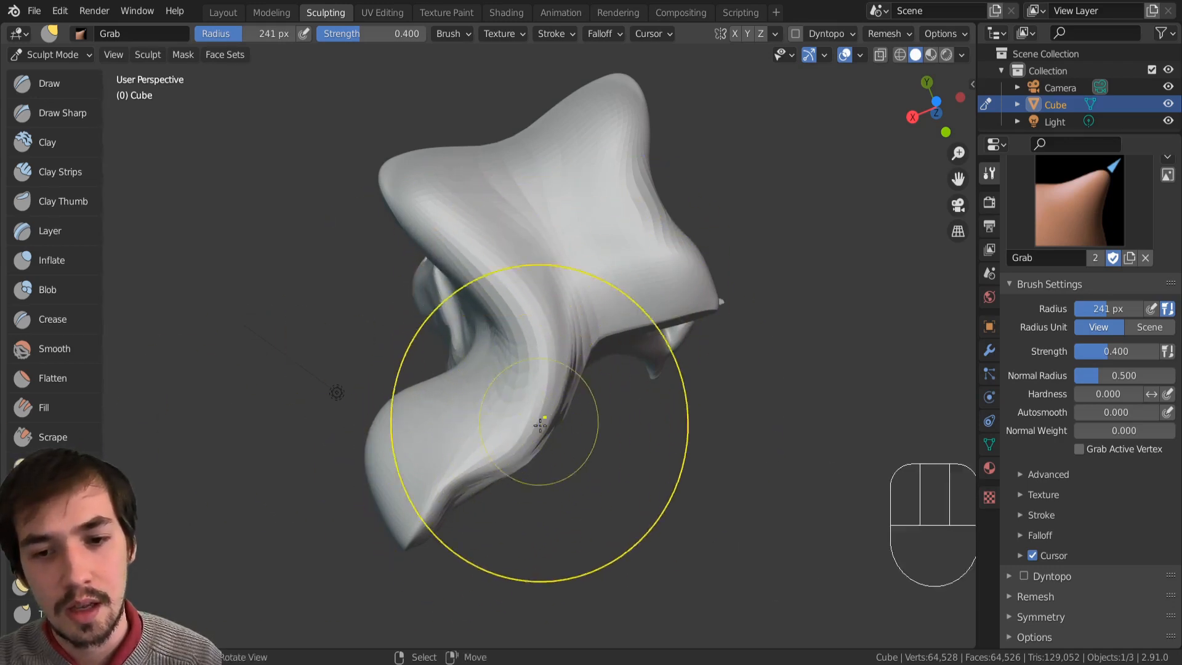
# Step: Reshape the underside and upper part of the extended arm with the Grab brush
pyautogui.moveTo(541, 497); pyautogui.dragTo(437, 363, button='middle')
pyautogui.moveTo(437, 363); pyautogui.dragTo(459, 327)
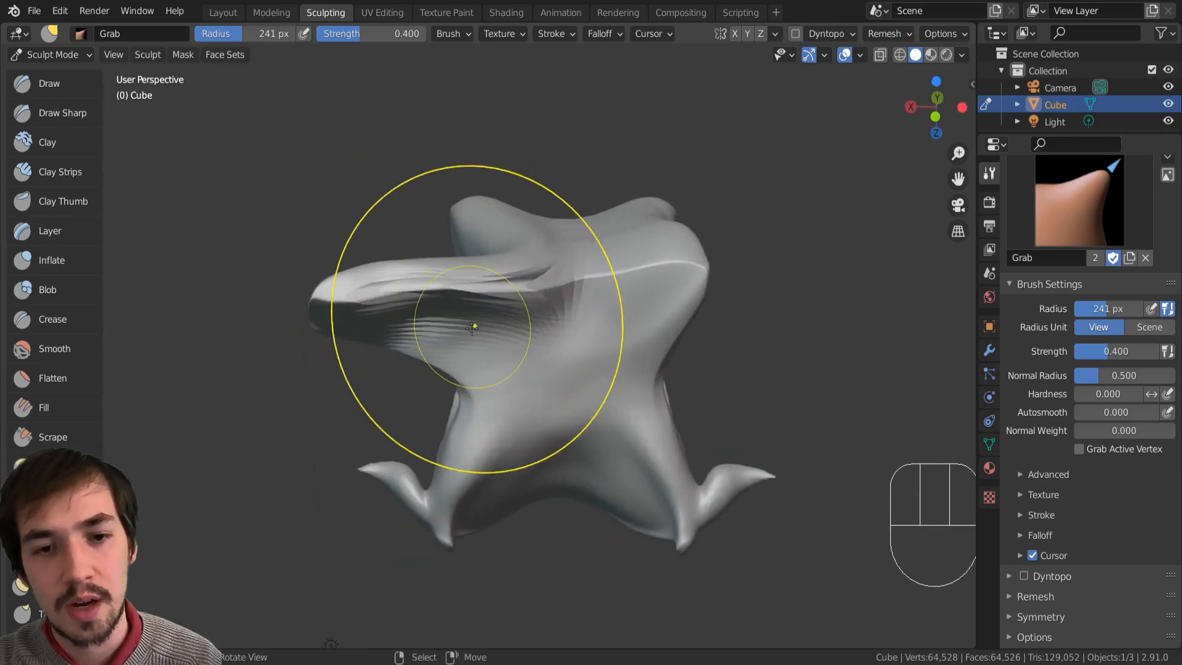
pyautogui.moveTo(478, 299); pyautogui.dragTo(465, 251, button='middle')
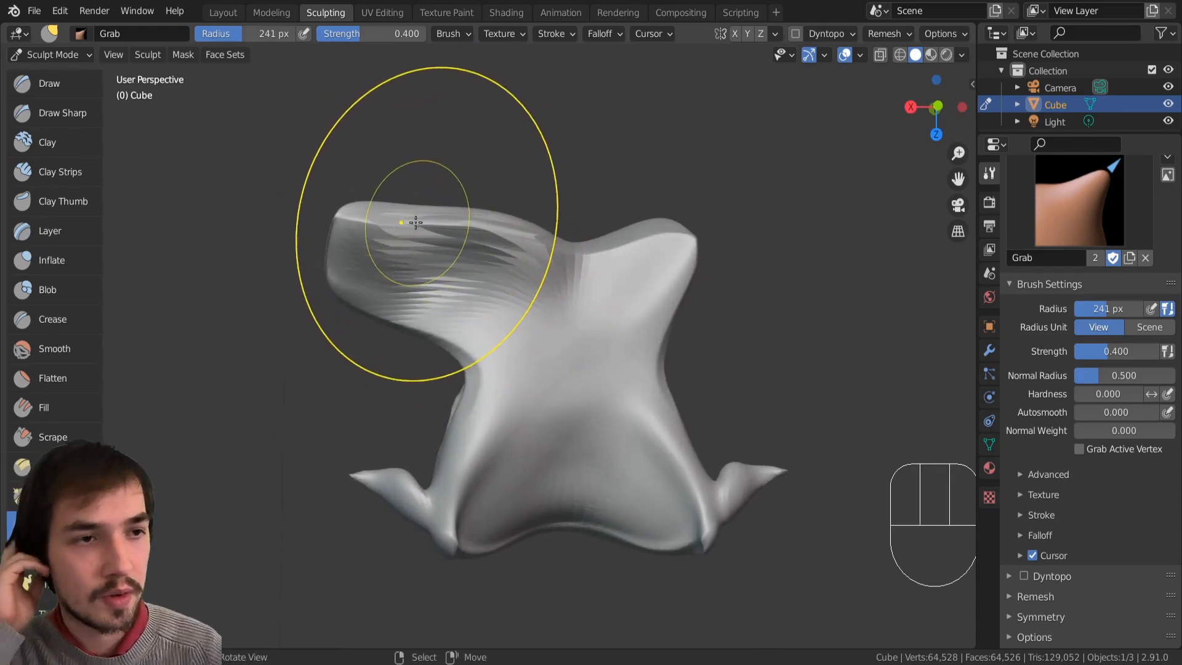
pyautogui.moveTo(418, 238)
pyautogui.mouseDown()
pyautogui.moveTo(369, 216)
pyautogui.moveTo(436, 265)
pyautogui.mouseUp()
# Step: Reshape the outline and folds of the sculpt's front side with the Grab brush
pyautogui.moveTo(435, 264)
pyautogui.mouseDown(button='middle')
pyautogui.moveTo(404, 287)
pyautogui.moveTo(382, 270)
pyautogui.mouseUp(button='middle')
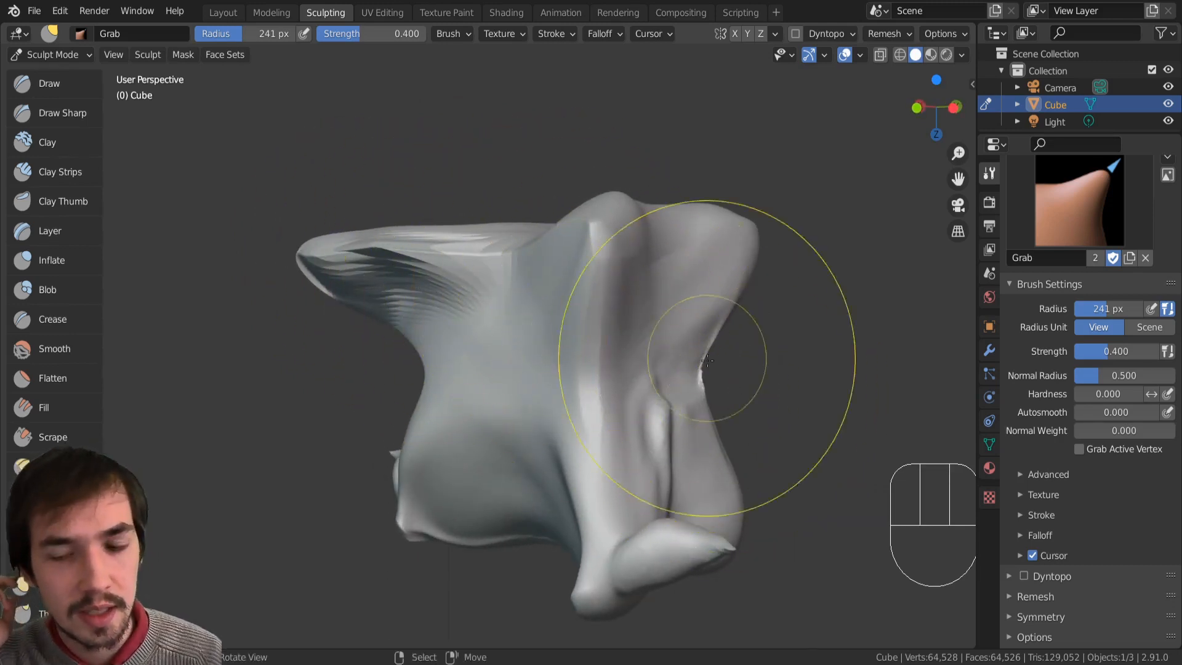
pyautogui.moveTo(720, 395)
pyautogui.mouseDown(button='middle')
pyautogui.moveTo(673, 382)
pyautogui.moveTo(714, 395)
pyautogui.mouseUp(button='middle')
pyautogui.moveTo(699, 378); pyautogui.dragTo(745, 357)
pyautogui.moveTo(744, 291); pyautogui.dragTo(702, 286)
pyautogui.moveTo(690, 356); pyautogui.dragTo(722, 403)
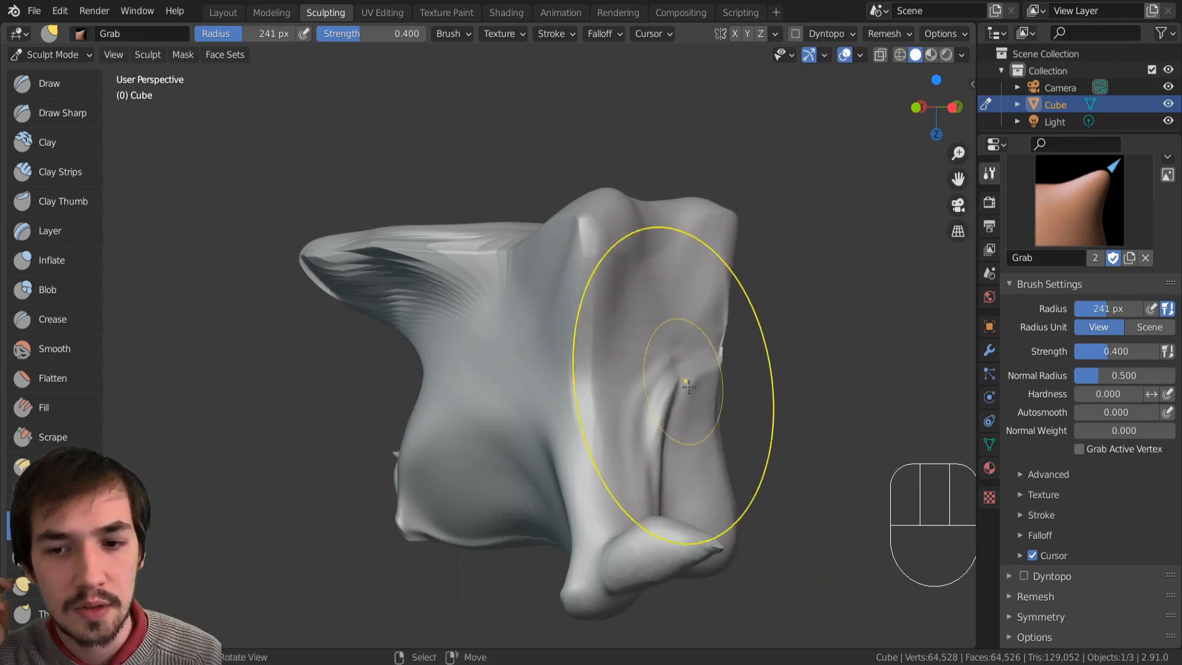
pyautogui.moveTo(673, 396); pyautogui.dragTo(655, 422)
# Step: Switch to the Draw brush and try it along the side of the sculpt
pyautogui.click(60, 92)
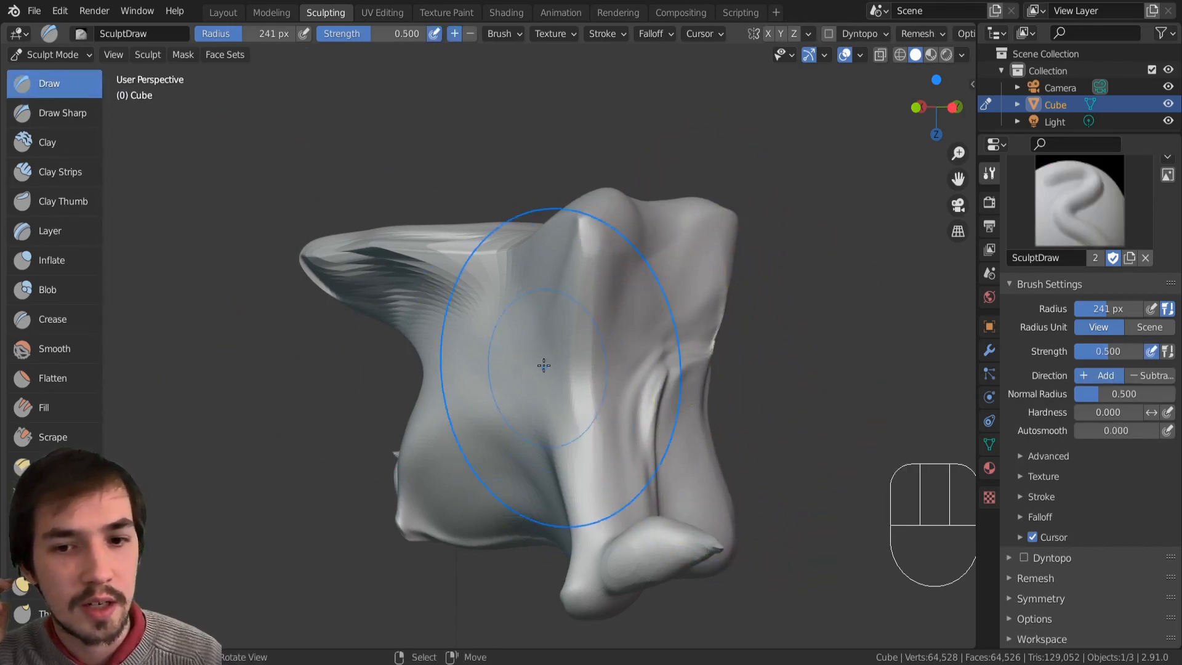
pyautogui.moveTo(541, 364)
pyautogui.mouseDown()
pyautogui.moveTo(542, 468)
pyautogui.moveTo(581, 398)
pyautogui.moveTo(568, 458)
pyautogui.mouseUp()
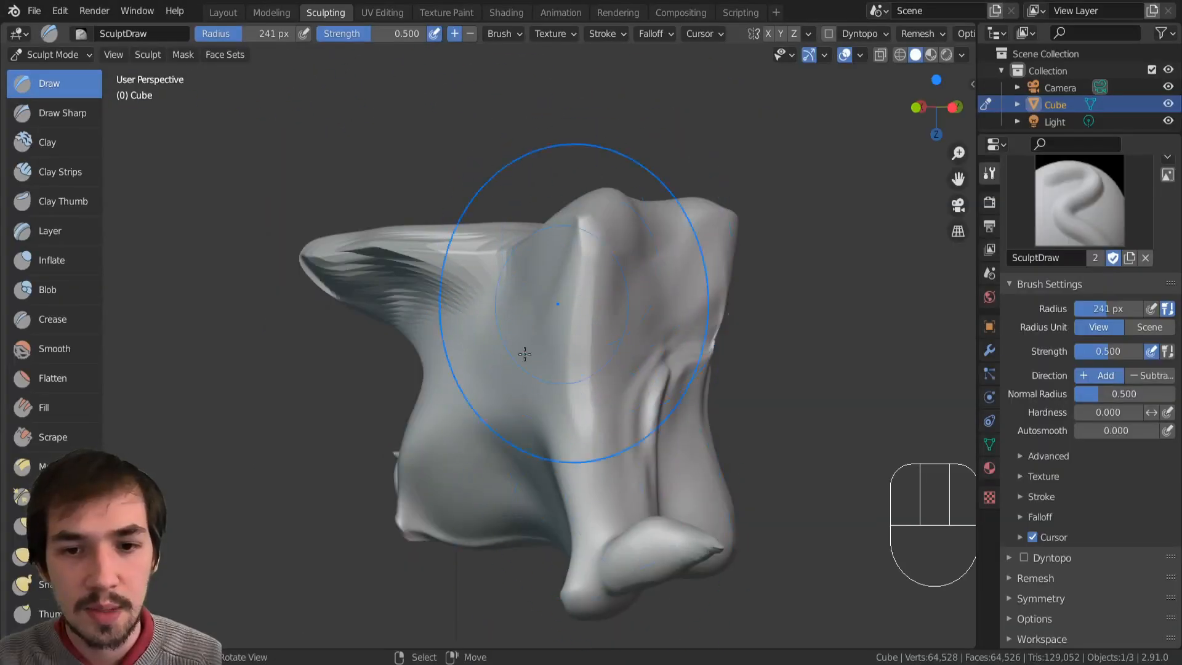
pyautogui.moveTo(543, 339); pyautogui.dragTo(557, 377, button='middle')
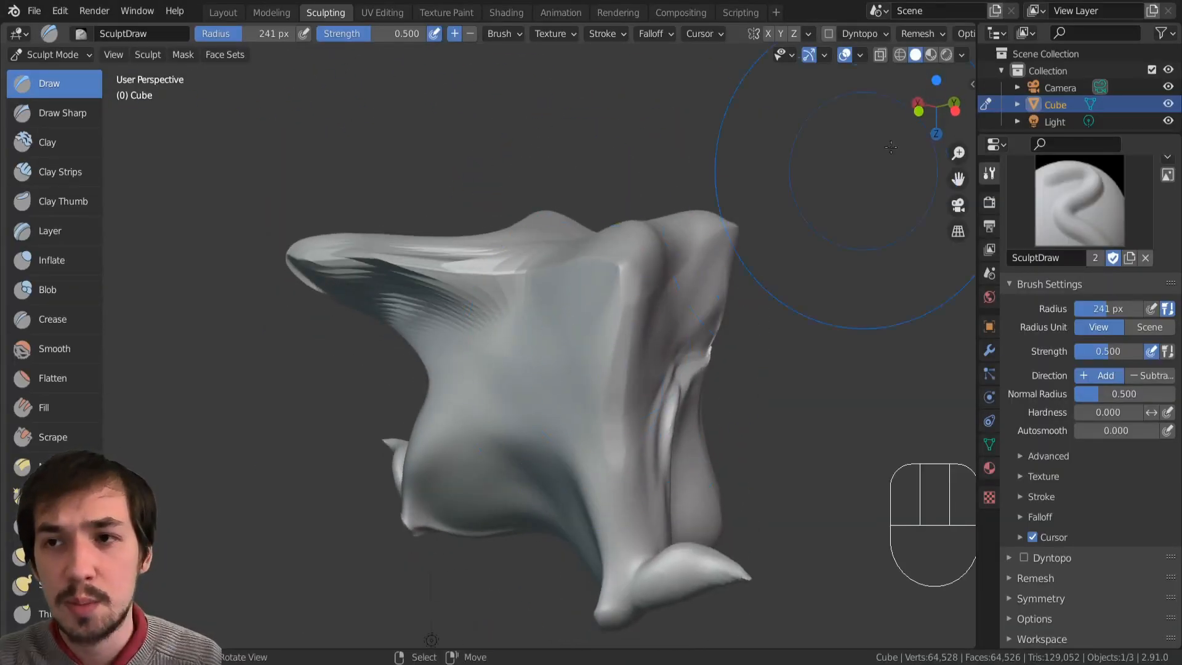
# Step: Try the white MatCap with reddish and blue shadow tints for the viewport shading
pyautogui.click(961, 54)
pyautogui.click(893, 173)
pyautogui.click(818, 290)
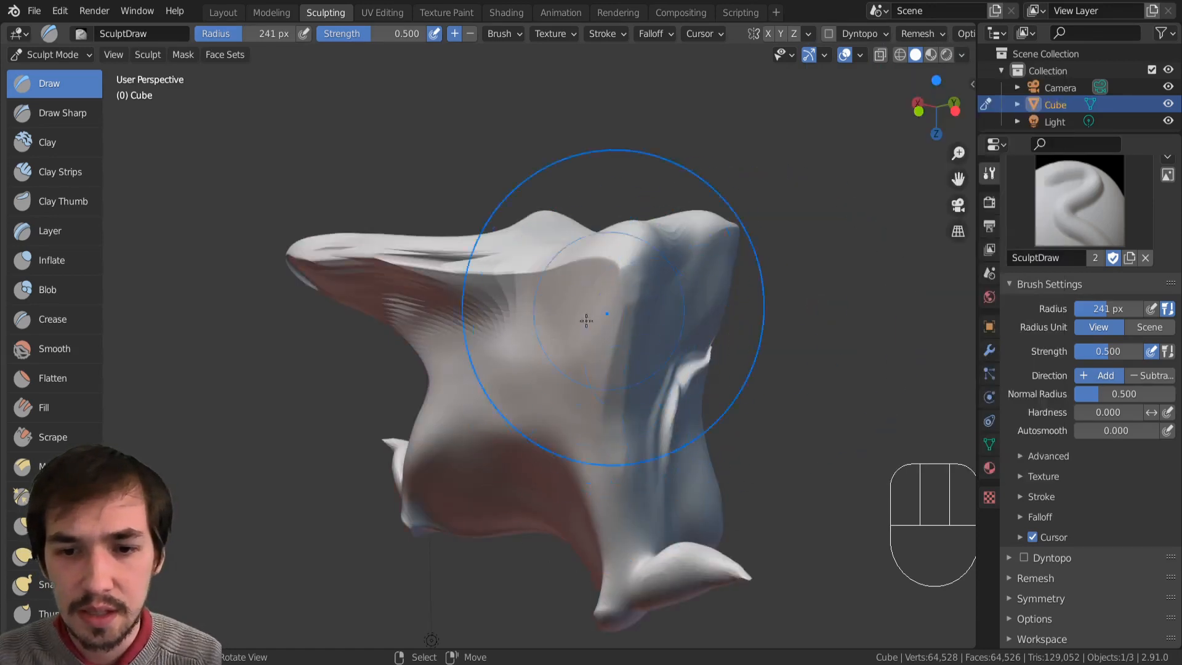
# Step: Change the viewport shading back to the neutral grey MatCap
pyautogui.click(962, 55)
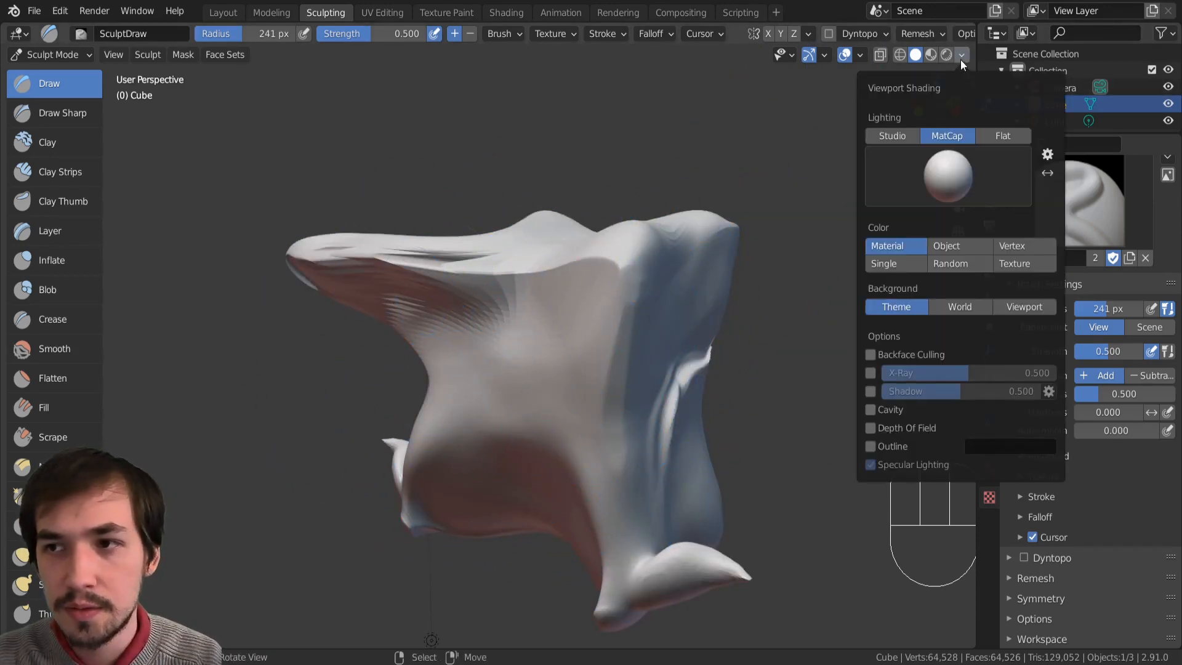
pyautogui.click(940, 183)
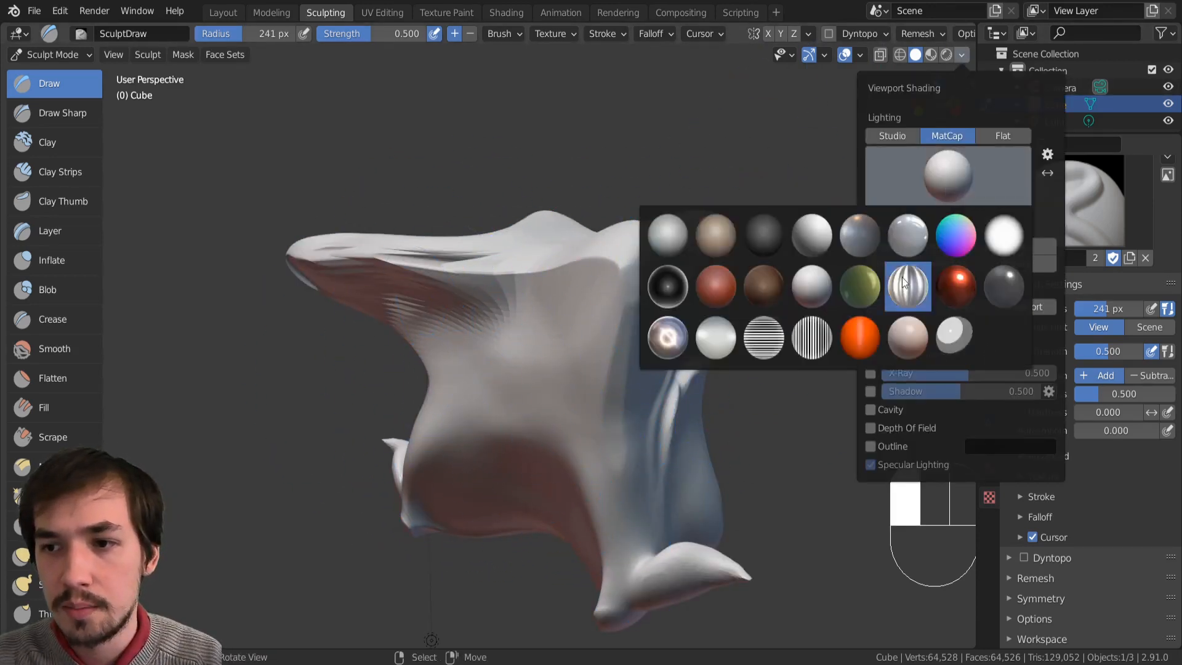
pyautogui.click(955, 330)
pyautogui.moveTo(582, 348); pyautogui.dragTo(494, 365, button='middle')
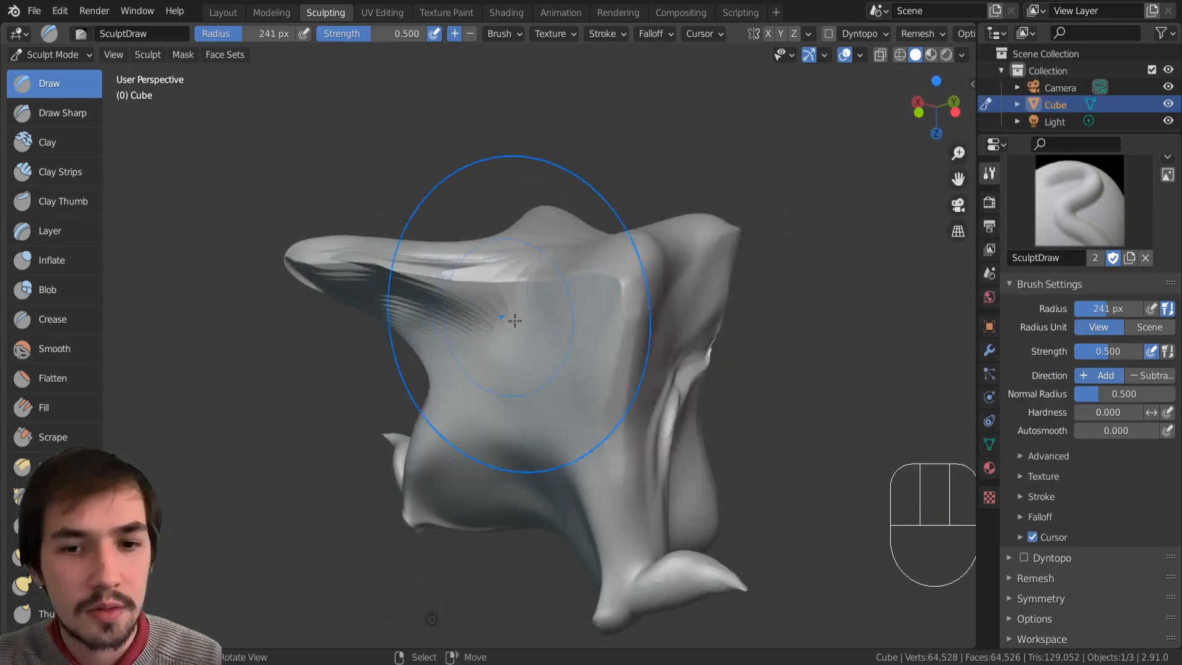
# Step: Switch back to the Grab brush and pull the folded front side of the sculpt outward
pyautogui.moveTo(515, 321); pyautogui.dragTo(693, 346)
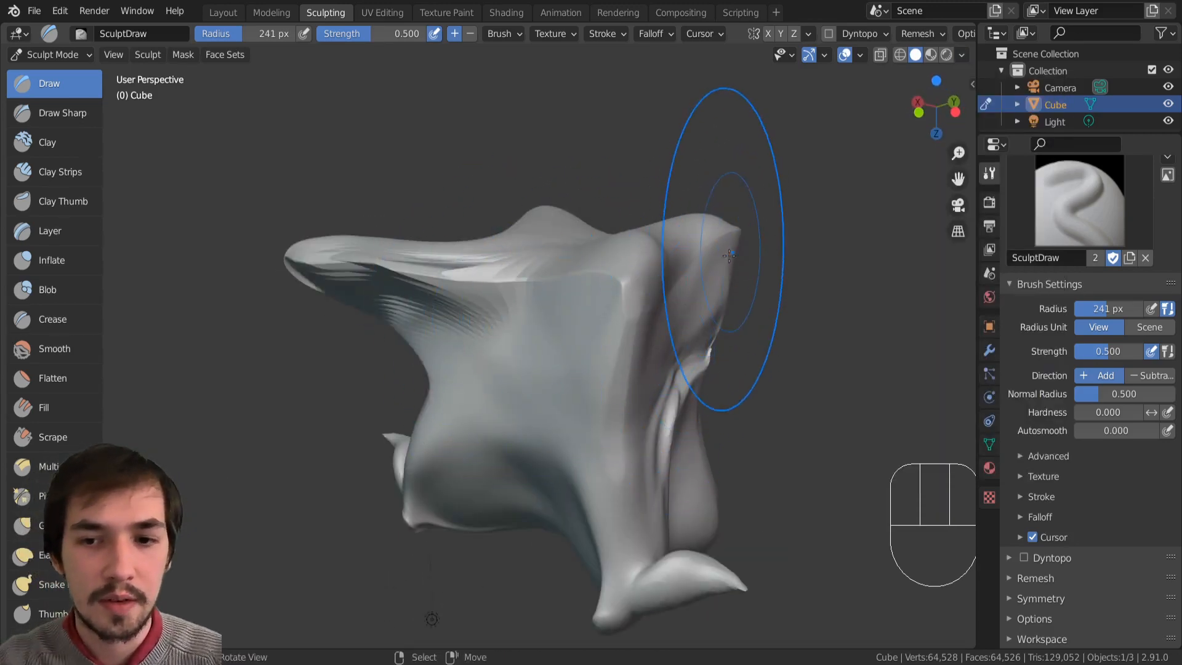
pyautogui.click(692, 367)
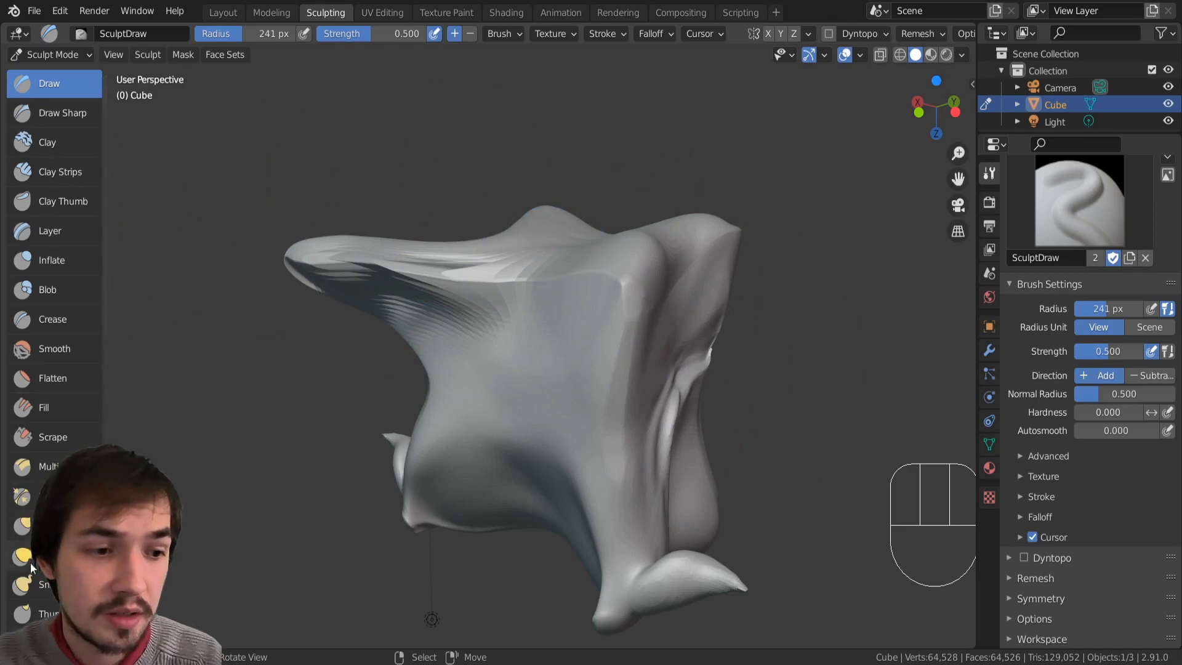
pyautogui.click(22, 525)
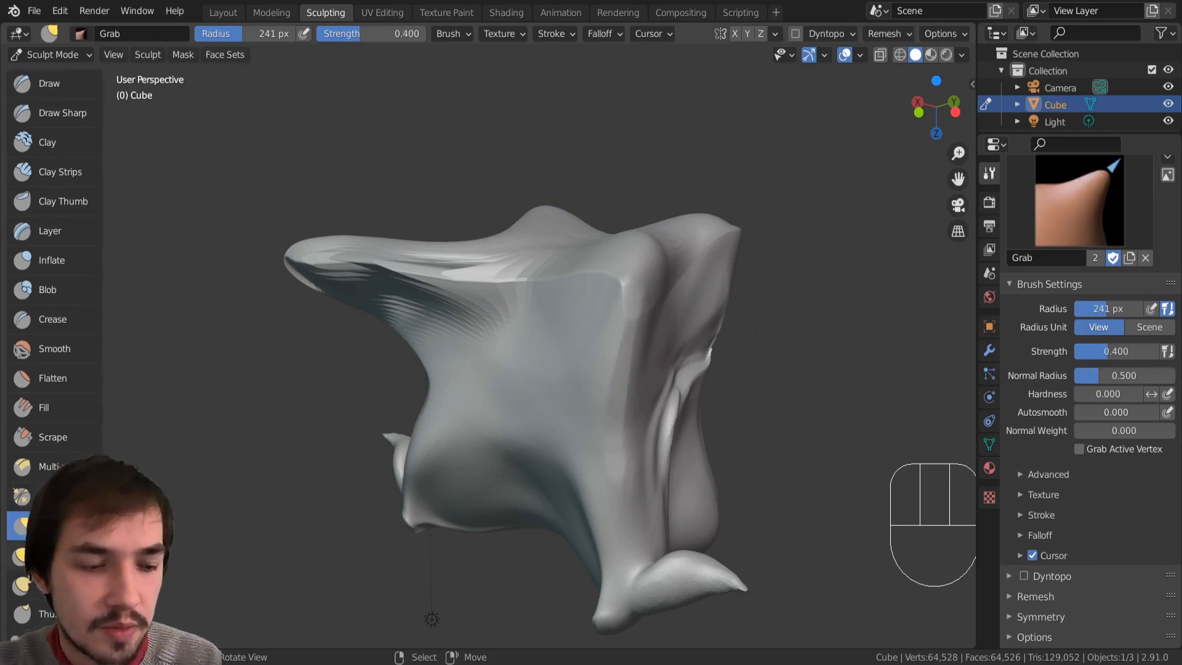
pyautogui.scroll(-2, 23, 525)
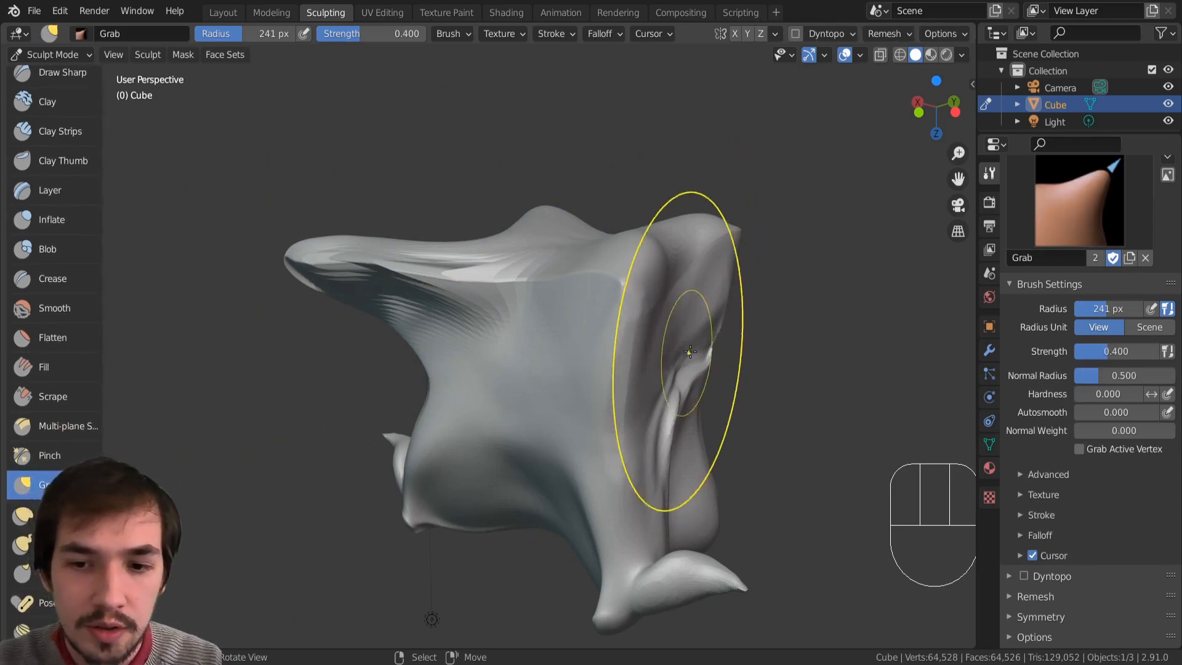
pyautogui.moveTo(681, 370); pyautogui.dragTo(786, 378)
pyautogui.moveTo(700, 426); pyautogui.dragTo(747, 443)
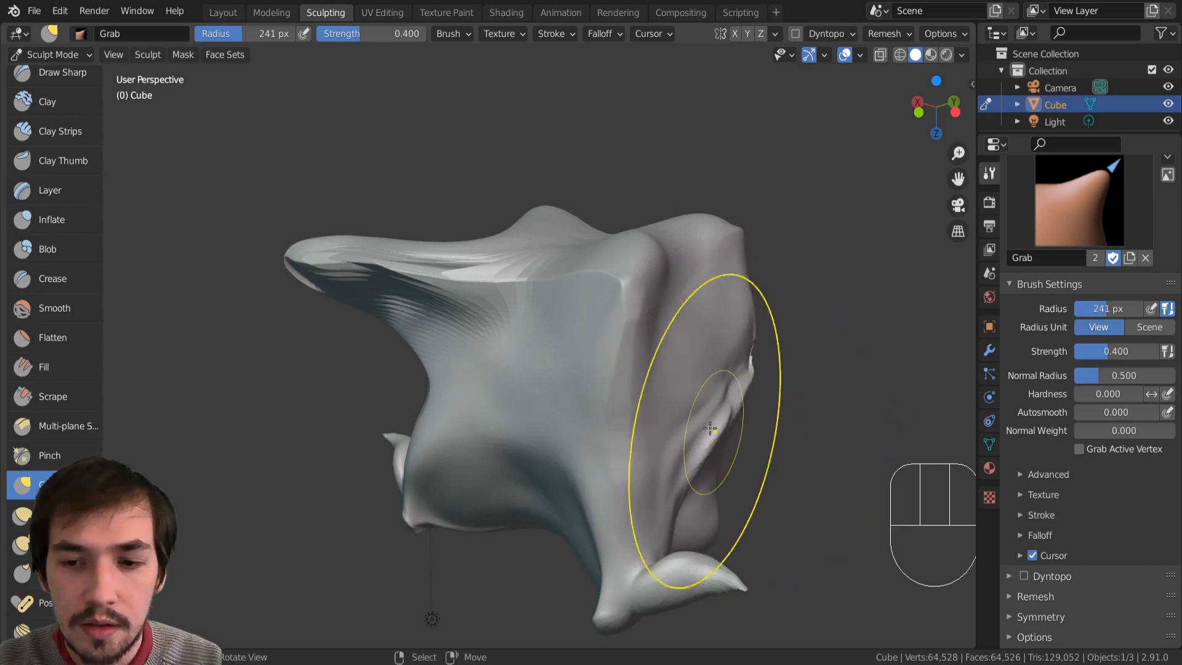
# Step: Reduce the Grab brush radius to 113 px and pull the sculpt's upper front edge and corner upward
pyautogui.press('[')
pyautogui.press('[')
pyautogui.press('[')
pyautogui.press('[')
pyautogui.press('[')
pyautogui.press('[')
pyautogui.press('[')
pyautogui.moveTo(746, 315); pyautogui.dragTo(743, 278)
pyautogui.moveTo(741, 271); pyautogui.dragTo(743, 251)
pyautogui.moveTo(742, 247); pyautogui.dragTo(741, 242)
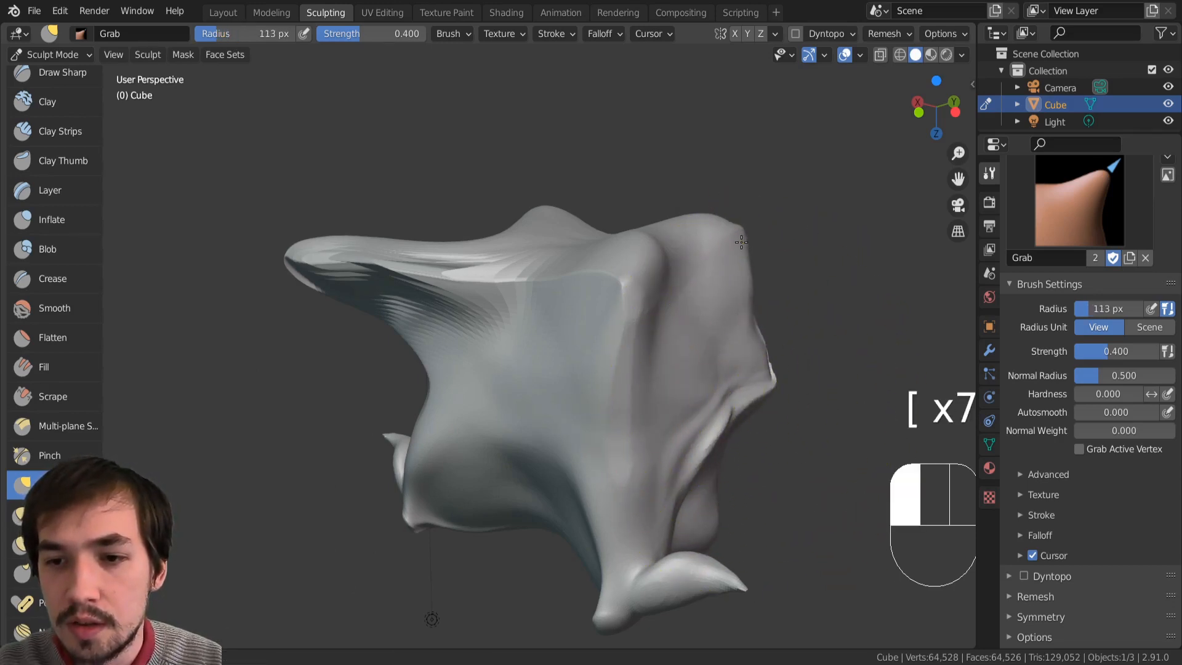
pyautogui.moveTo(709, 165); pyautogui.dragTo(707, 170)
# Step: Enlarge the Grab brush radius to 153 px and reshape the raised top ridge
pyautogui.press(']')
pyautogui.press(']')
pyautogui.press(']')
pyautogui.press(']')
pyautogui.press(']')
pyautogui.moveTo(678, 240)
pyautogui.mouseDown()
pyautogui.moveTo(636, 214)
pyautogui.moveTo(620, 233)
pyautogui.mouseUp()
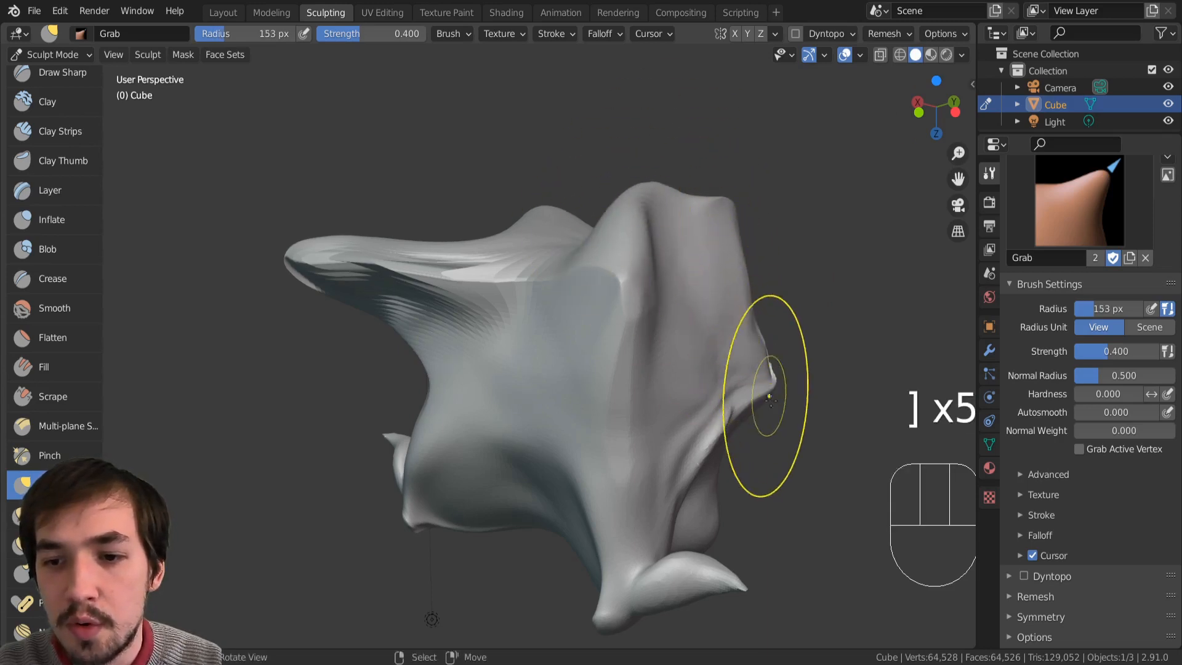
# Step: Voxel-remesh the sculpt to even out the stretched faces on its front side
pyautogui.moveTo(673, 547); pyautogui.dragTo(443, 462, button='middle')
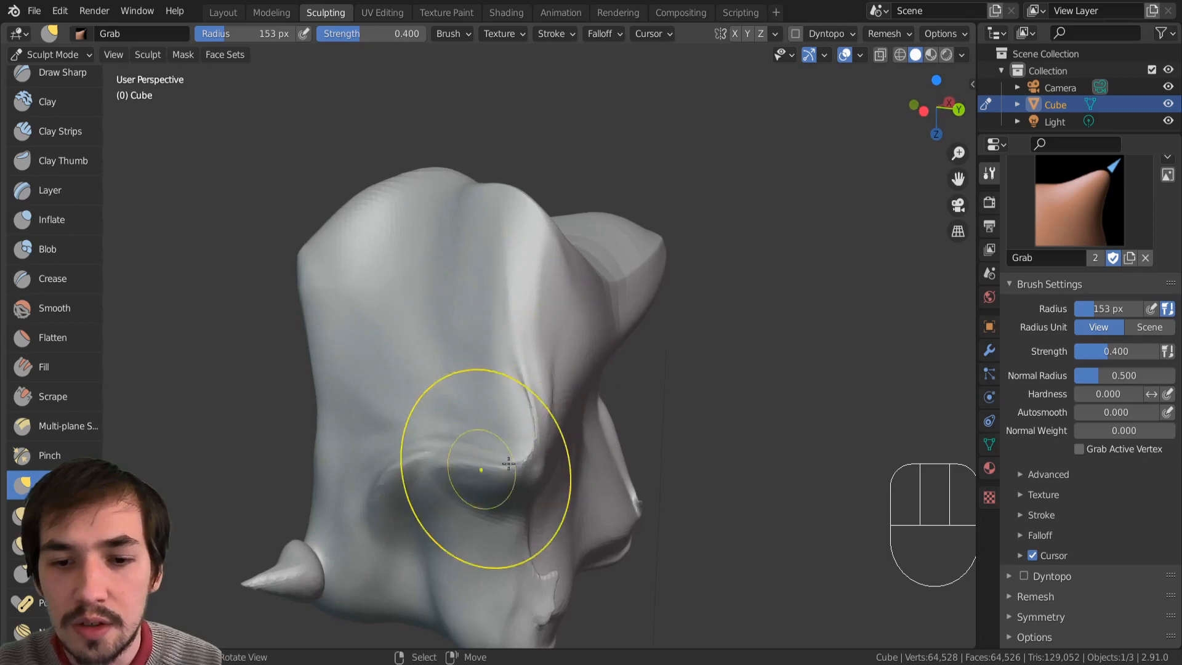
pyautogui.moveTo(412, 321)
pyautogui.mouseDown(button='middle')
pyautogui.moveTo(431, 271)
pyautogui.moveTo(454, 278)
pyautogui.moveTo(529, 363)
pyautogui.mouseUp(button='middle')
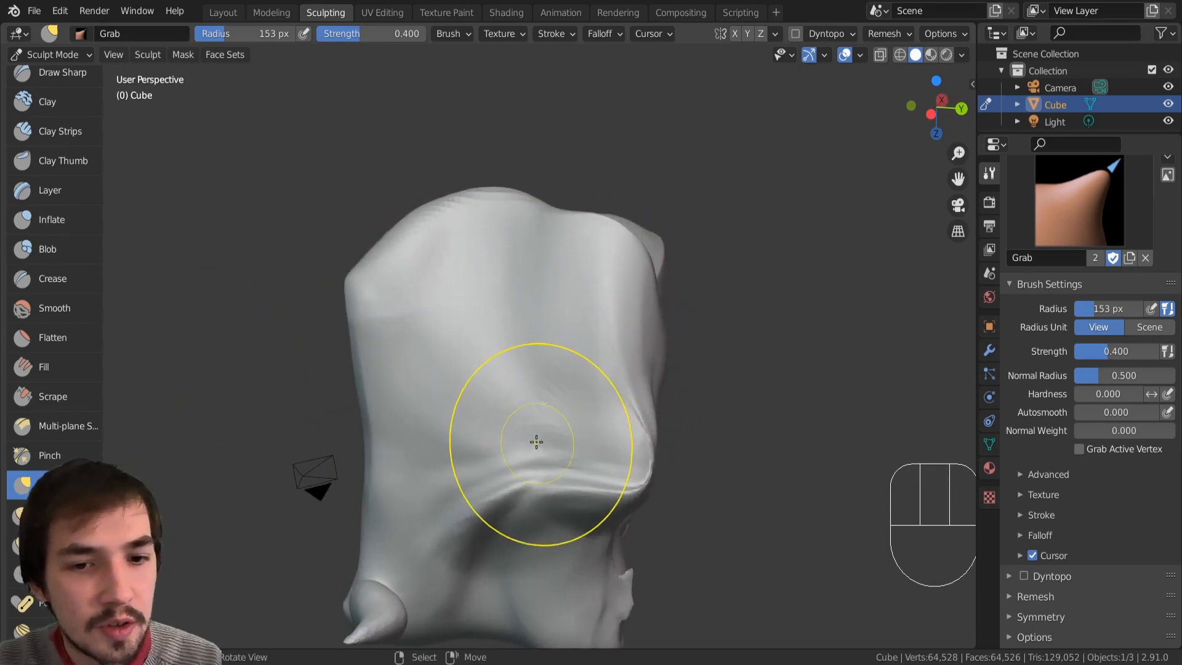
pyautogui.hotkey('ctrl', 'r')
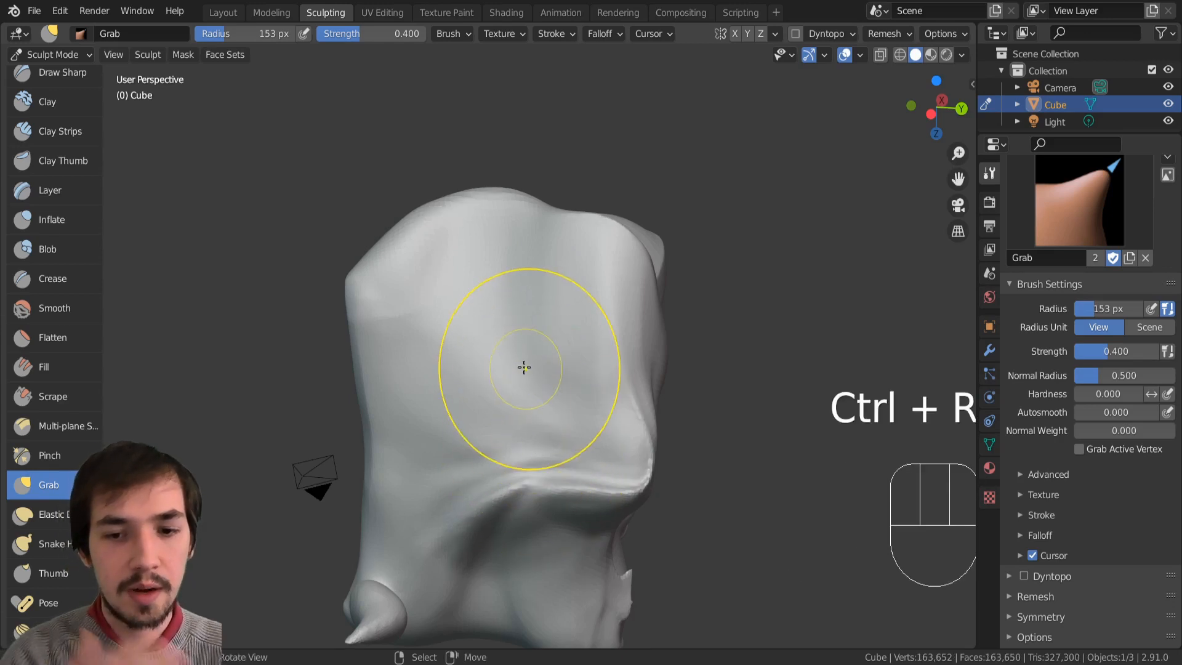
# Step: Switch to the Elastic Deform brush and try resizing it interactively over the front face
pyautogui.click(23, 485)
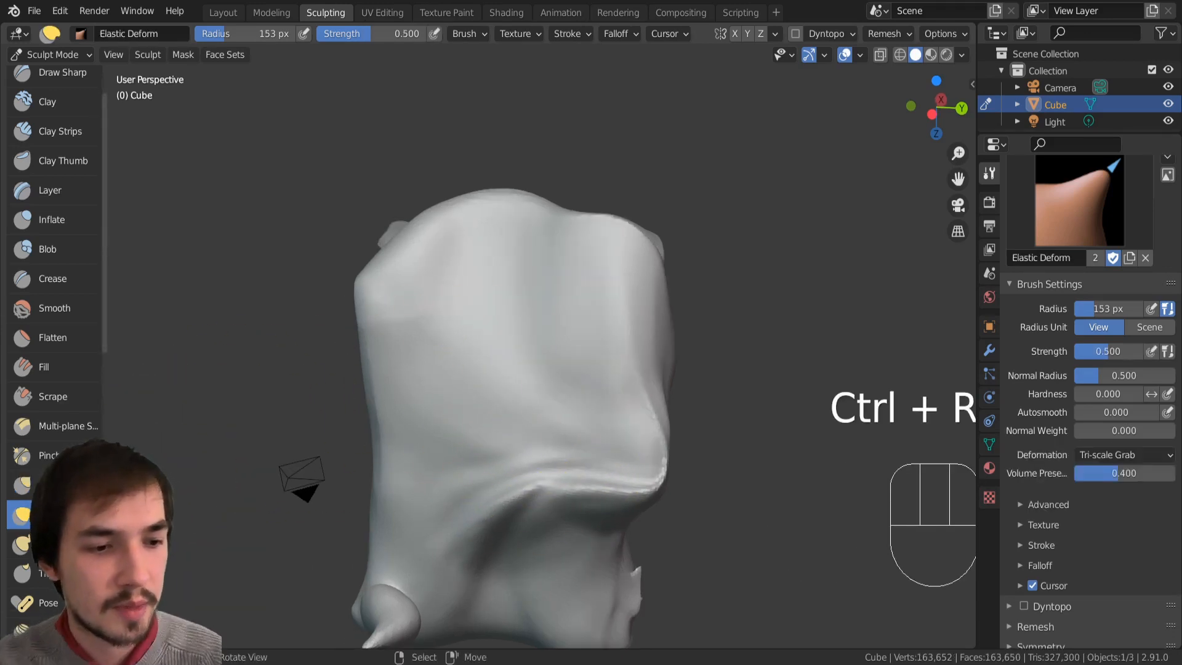
pyautogui.moveTo(198, 412); pyautogui.dragTo(258, 431, button='middle')
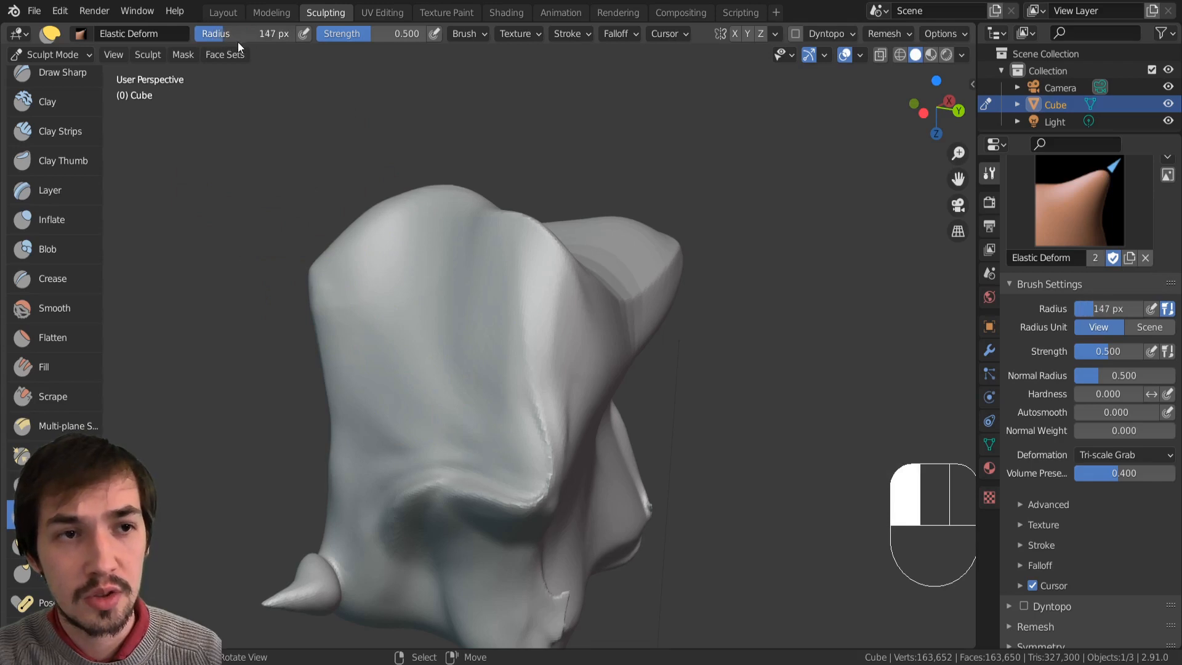
pyautogui.press('f')
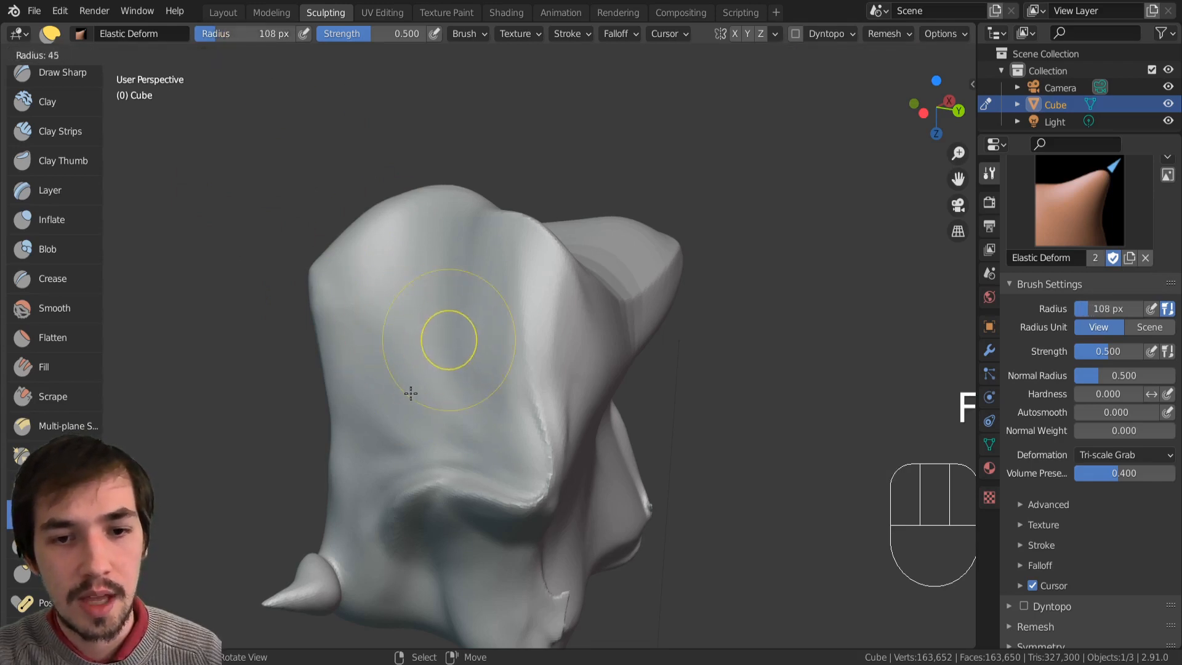
pyautogui.press('f')
pyautogui.click(427, 379)
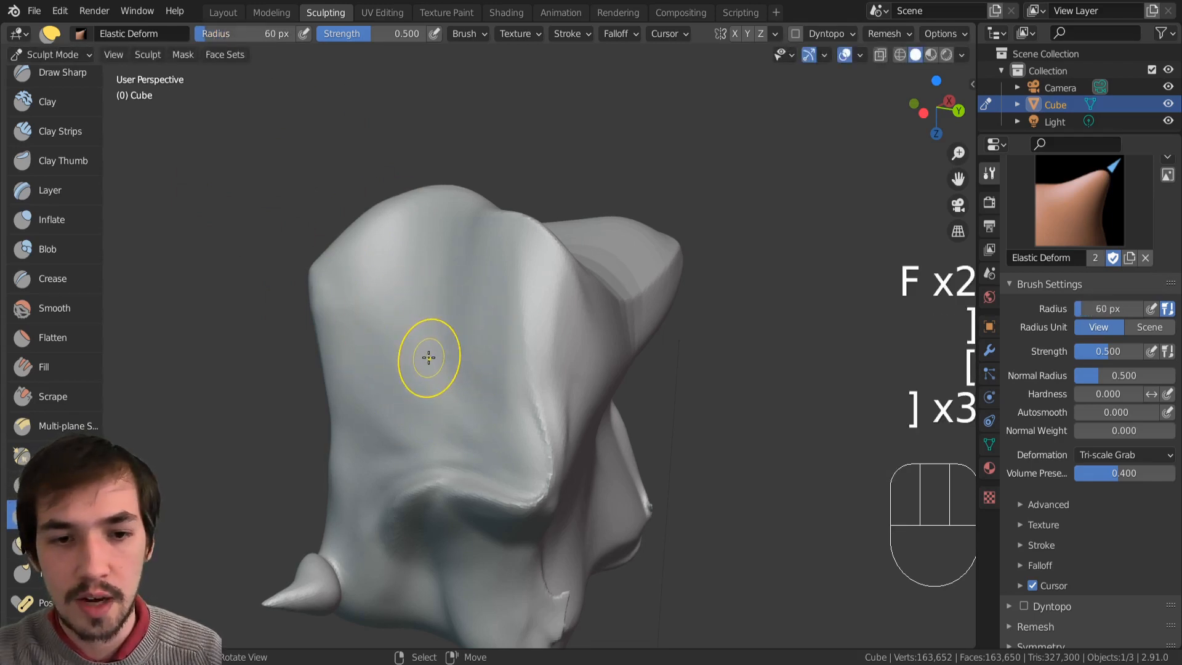
# Step: Practise shrinking and enlarging the Elastic Deform brush both stepwise and interactively, finishing with a 67 px radius
pyautogui.press('[')
pyautogui.press('[')
pyautogui.press('[')
pyautogui.press('[')
pyautogui.press('[')
pyautogui.press('[')
pyautogui.press('[')
pyautogui.press(']')
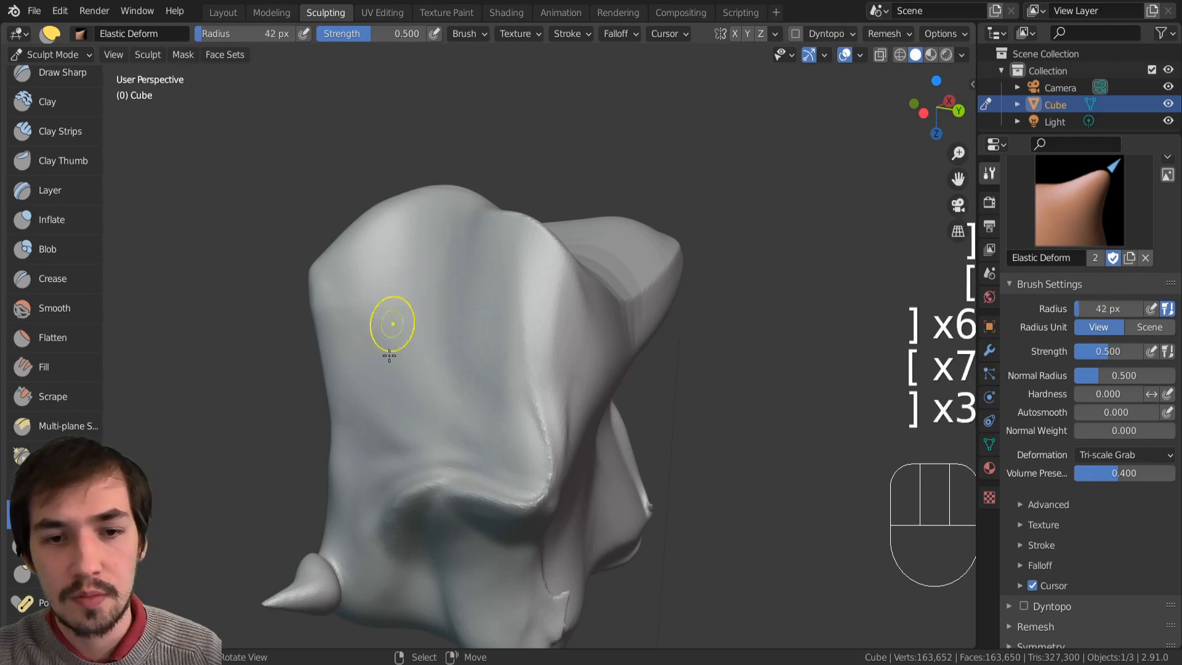
pyautogui.press('f')
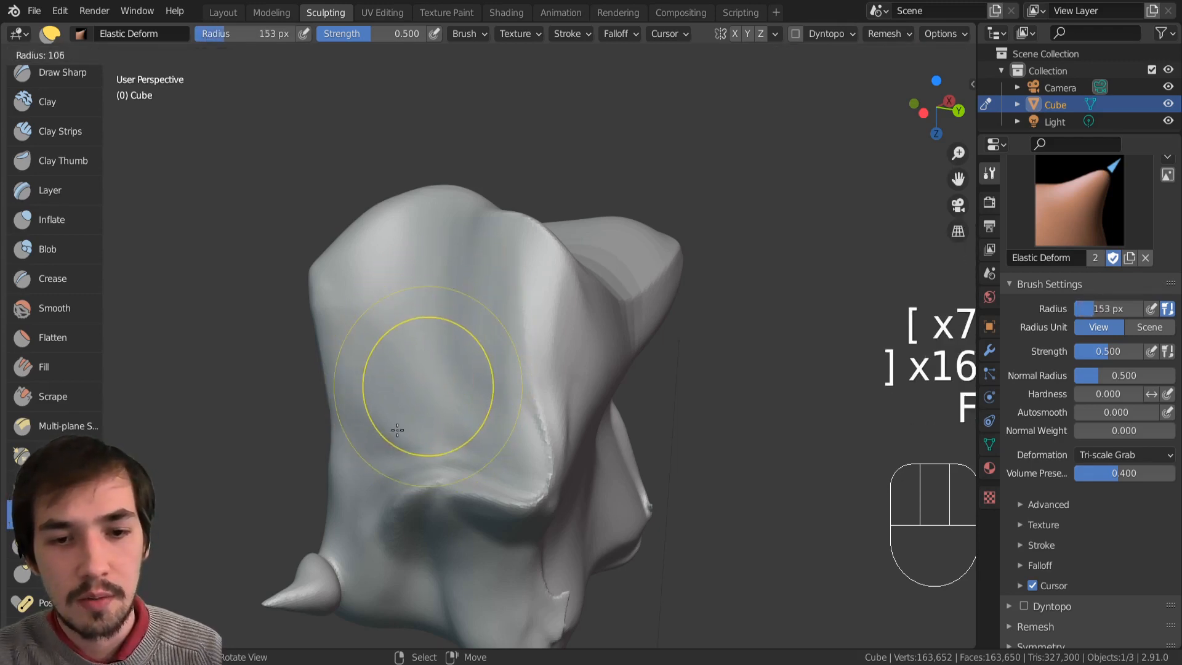
pyautogui.click(378, 462)
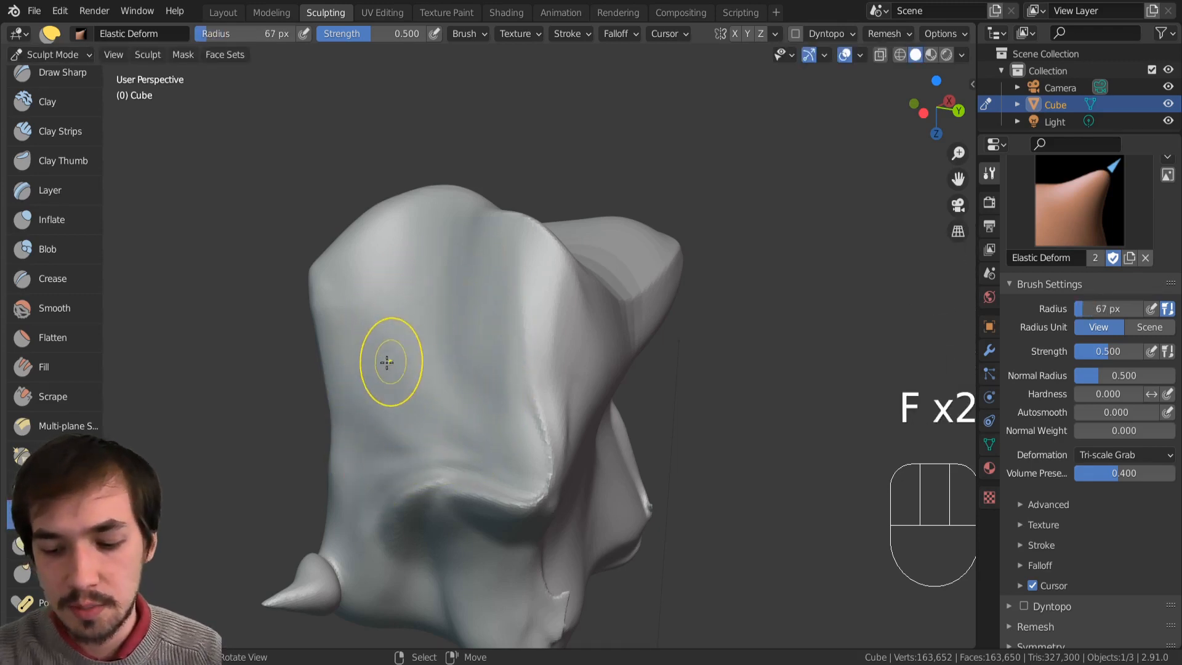
# Step: Pull the front face with the small Elastic Deform brush, then enlarge its radius to 206 px and pull the upper part sideways
pyautogui.moveTo(387, 362); pyautogui.dragTo(415, 350)
pyautogui.press(']')
pyautogui.press(']')
pyautogui.press(']')
pyautogui.press(']')
pyautogui.press(']')
pyautogui.press(']')
pyautogui.press(']')
pyautogui.press(']')
pyautogui.press(']')
pyautogui.press(']')
pyautogui.press(']')
pyautogui.press(']')
pyautogui.press(']')
pyautogui.press(']')
pyautogui.press(']')
pyautogui.press(']')
pyautogui.press(']')
pyautogui.press(']')
pyautogui.press(']')
pyautogui.press(']')
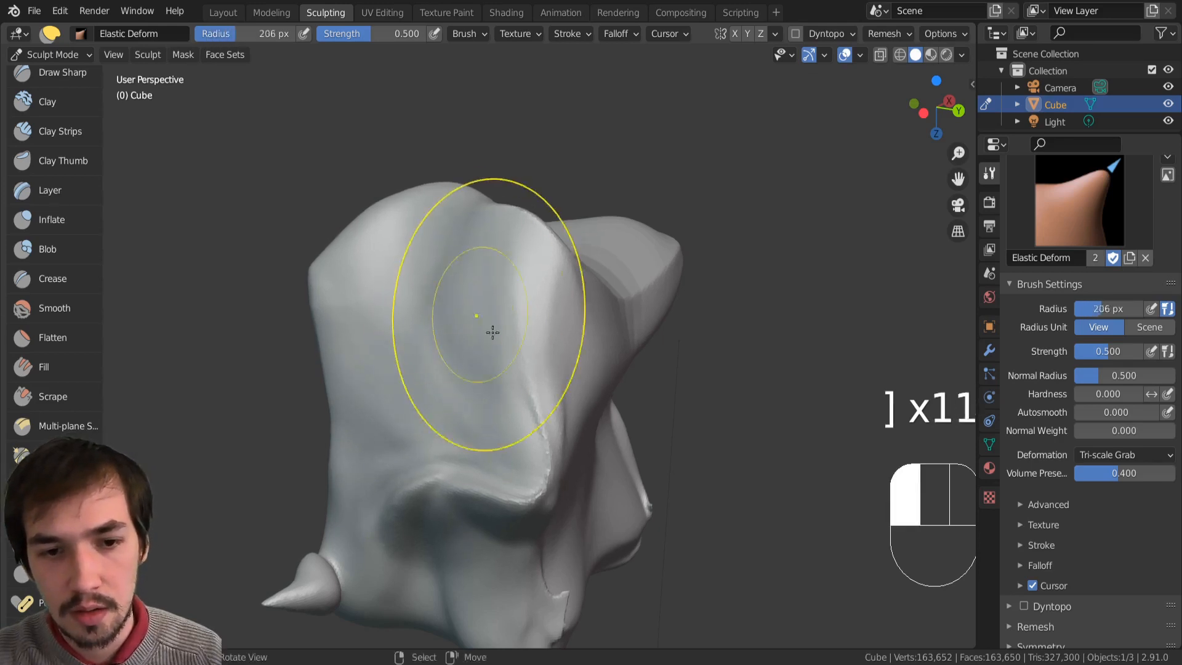
pyautogui.moveTo(494, 333)
pyautogui.mouseDown()
pyautogui.moveTo(461, 290)
pyautogui.moveTo(431, 321)
pyautogui.mouseUp()
# Step: Reduce the Elastic Deform radius to 89 px and pull a bulging lobe across the upper front face
pyautogui.press('[')
pyautogui.press('[')
pyautogui.press('[')
pyautogui.press('[')
pyautogui.press('[')
pyautogui.press('[')
pyautogui.press('[')
pyautogui.press('[')
pyautogui.press('[')
pyautogui.press('[')
pyautogui.press('[')
pyautogui.press('[')
pyautogui.press('[')
pyautogui.press('[')
pyautogui.press('[')
pyautogui.press('[')
pyautogui.press('[')
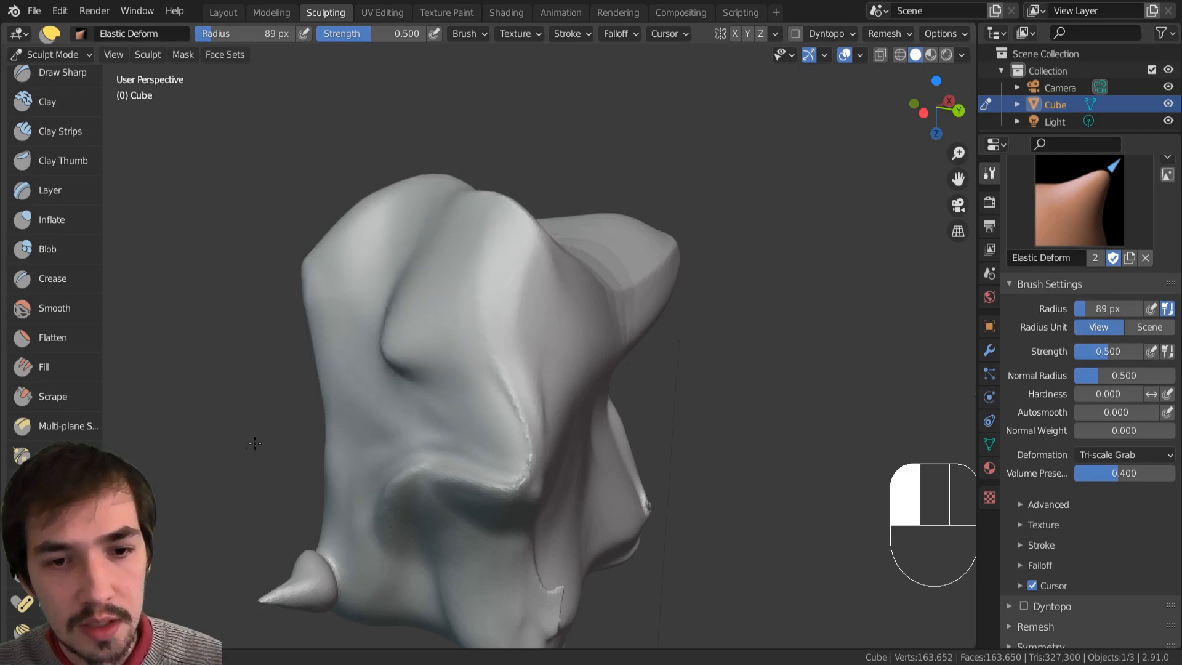
pyautogui.moveTo(255, 444); pyautogui.dragTo(216, 419)
pyautogui.moveTo(430, 315)
pyautogui.mouseDown()
pyautogui.moveTo(391, 264)
pyautogui.moveTo(361, 277)
pyautogui.moveTo(242, 181)
pyautogui.mouseUp()
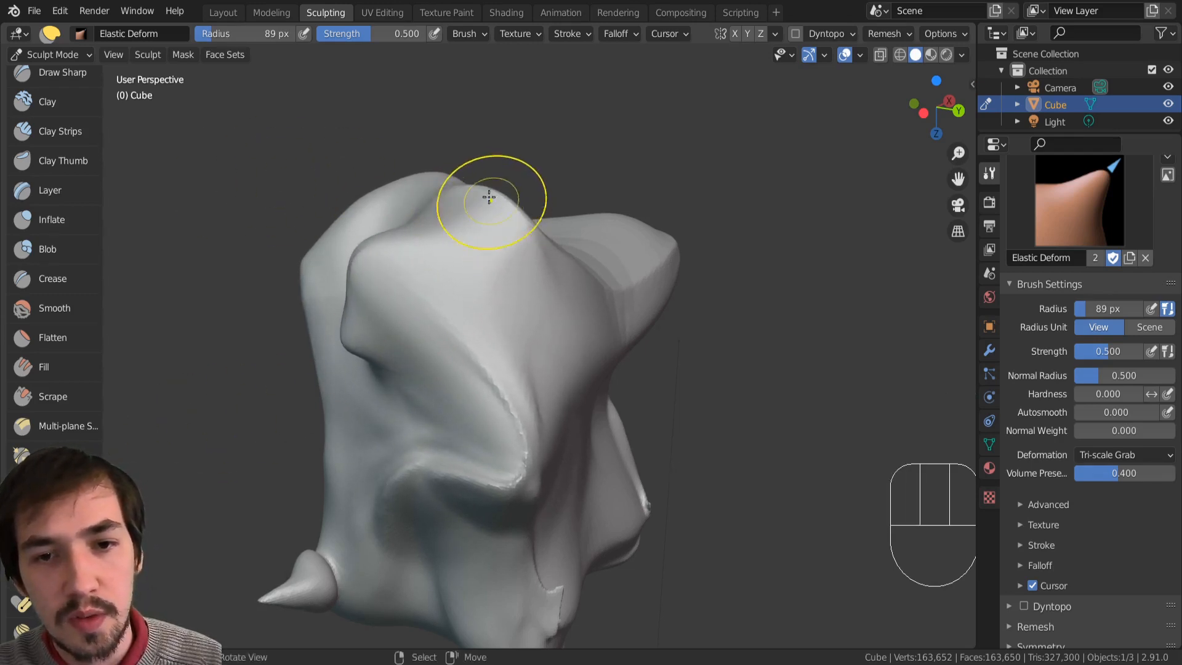
pyautogui.moveTo(424, 305); pyautogui.dragTo(473, 209)
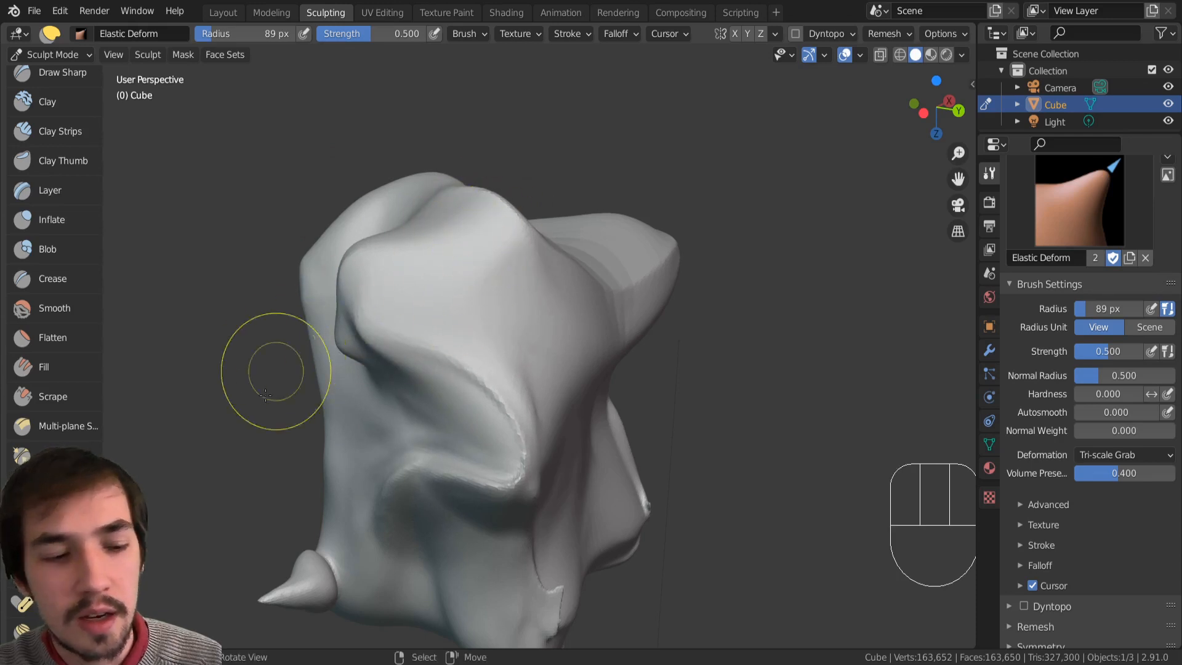
# Step: Enlarge the Elastic Deform radius to 108 px and pull the front lobe farther outward
pyautogui.keyDown('ctrl'); pyautogui.moveTo(460, 333); pyautogui.dragTo(388, 400, button='middle'); pyautogui.keyUp('ctrl')
pyautogui.press(']')
pyautogui.press(']')
pyautogui.press(']')
pyautogui.moveTo(330, 328)
pyautogui.mouseDown()
pyautogui.moveTo(280, 345)
pyautogui.moveTo(289, 348)
pyautogui.mouseUp()
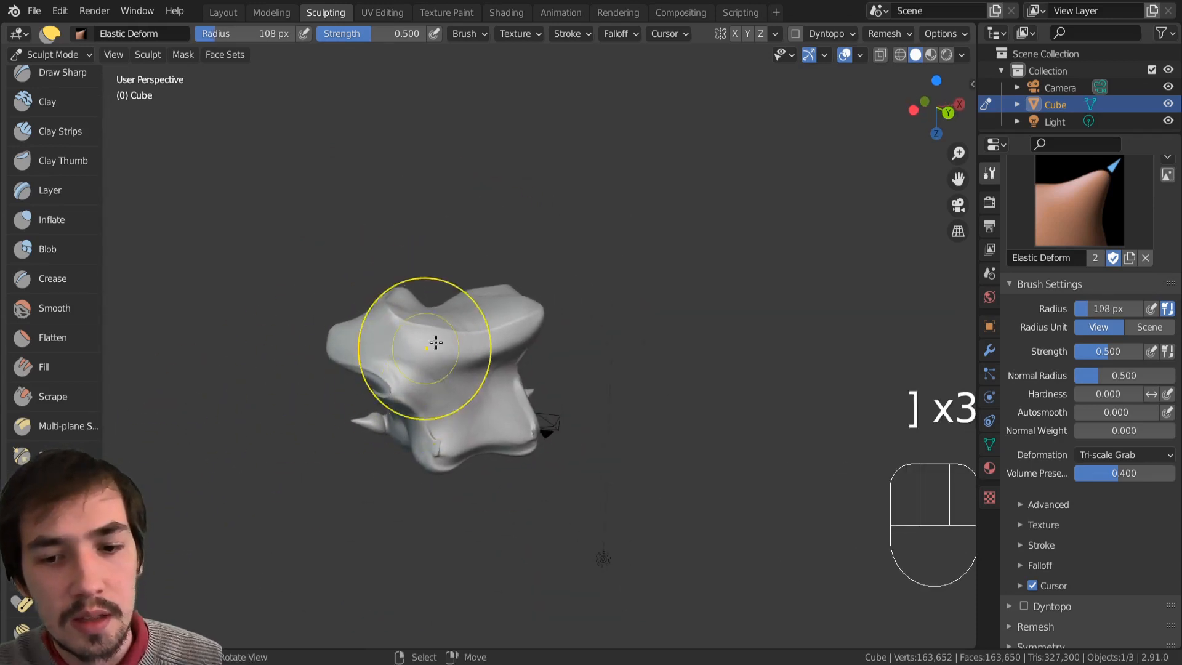
pyautogui.moveTo(435, 342); pyautogui.dragTo(493, 335, button='middle')
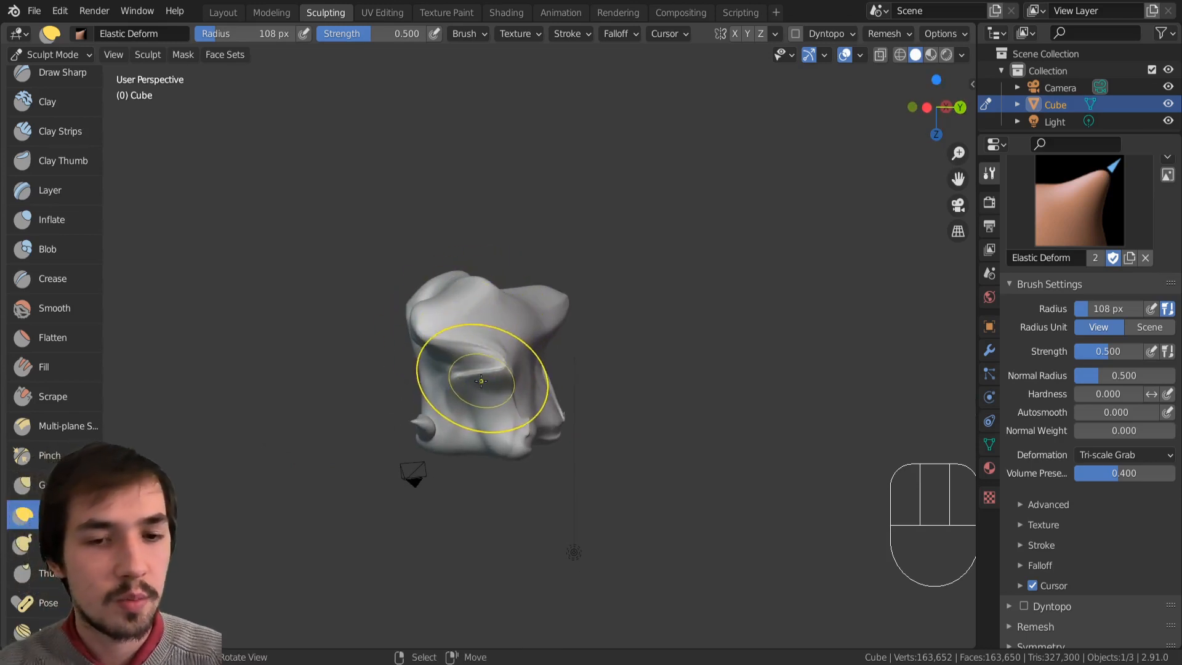
# Step: Reduce the Elastic Deform radius to 40 px and pull two rounded knobs out of the sculpt's side and top
pyautogui.rightClick(592, 264)
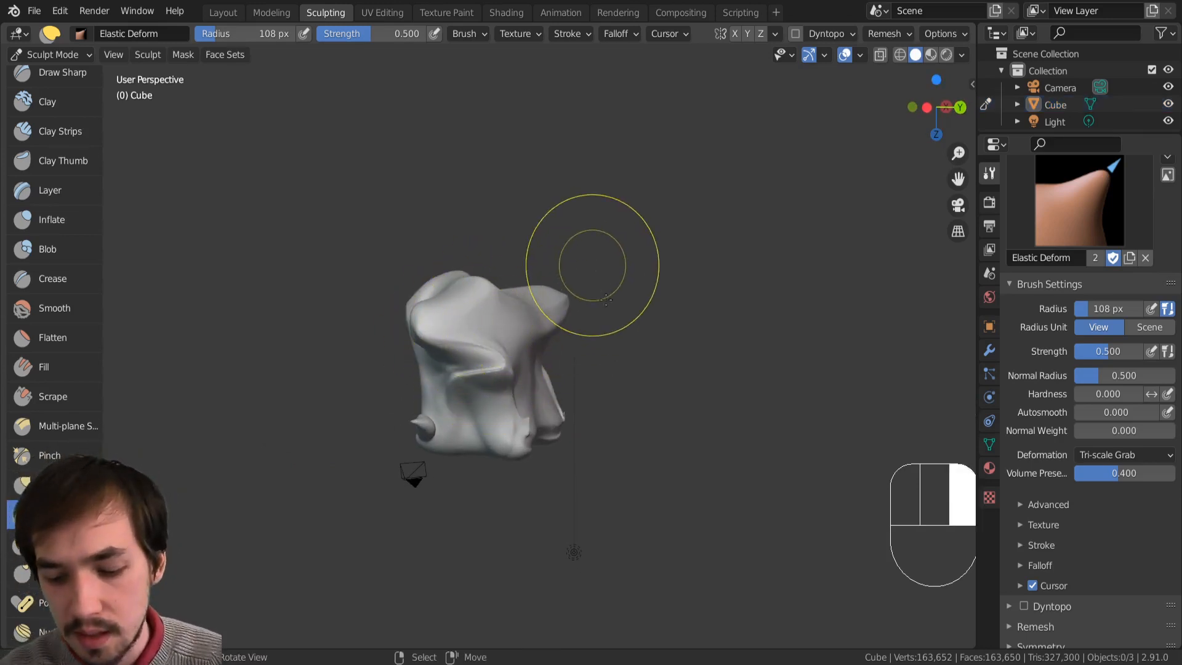
pyautogui.press('[')
pyautogui.press('[')
pyautogui.press('[')
pyautogui.press('[')
pyautogui.press('[')
pyautogui.press('[')
pyautogui.press('[')
pyautogui.press('[')
pyautogui.press('[')
pyautogui.moveTo(539, 328)
pyautogui.mouseDown()
pyautogui.moveTo(579, 364)
pyautogui.moveTo(596, 346)
pyautogui.mouseUp()
pyautogui.moveTo(498, 307); pyautogui.dragTo(581, 213)
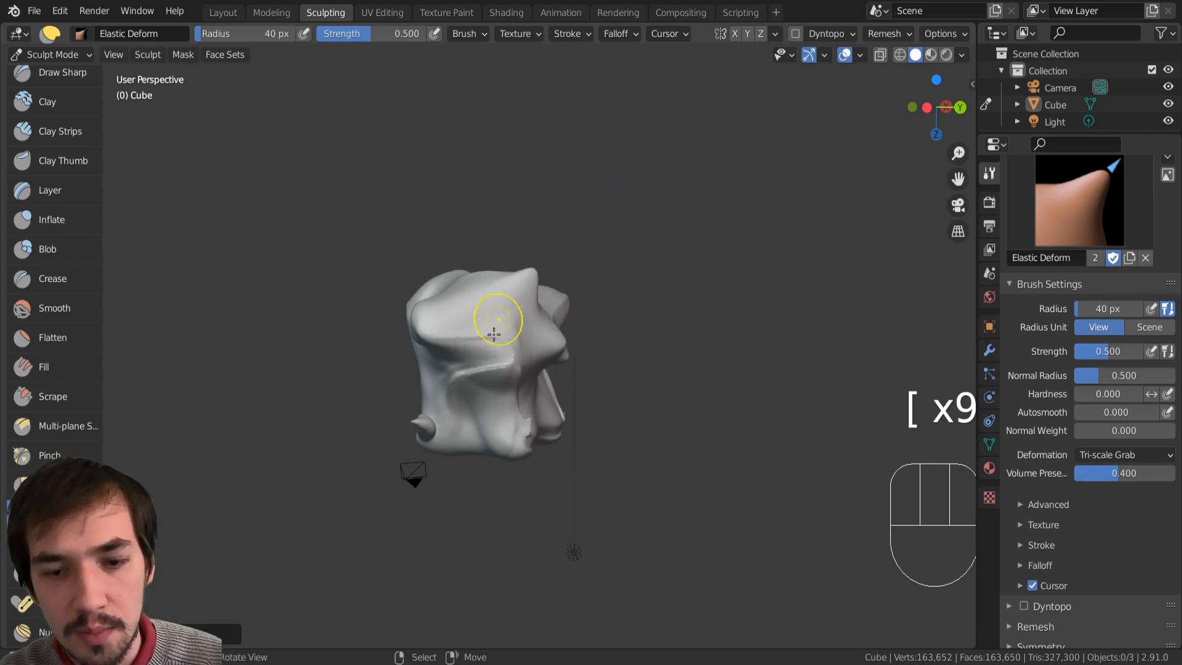
# Step: Switch to the Grab brush with a 58 px radius and pull a tall pointed spike up from the top
pyautogui.press('g')
pyautogui.press(']')
pyautogui.press(']')
pyautogui.moveTo(489, 303); pyautogui.dragTo(485, 288)
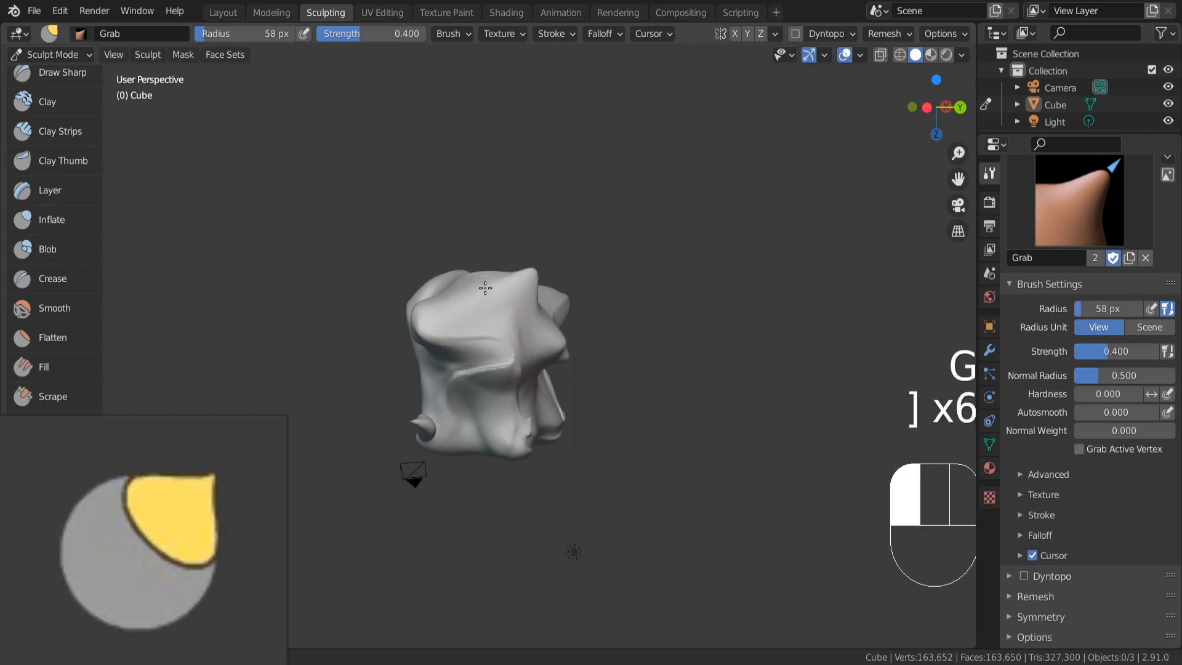
pyautogui.moveTo(446, 141); pyautogui.dragTo(456, 135)
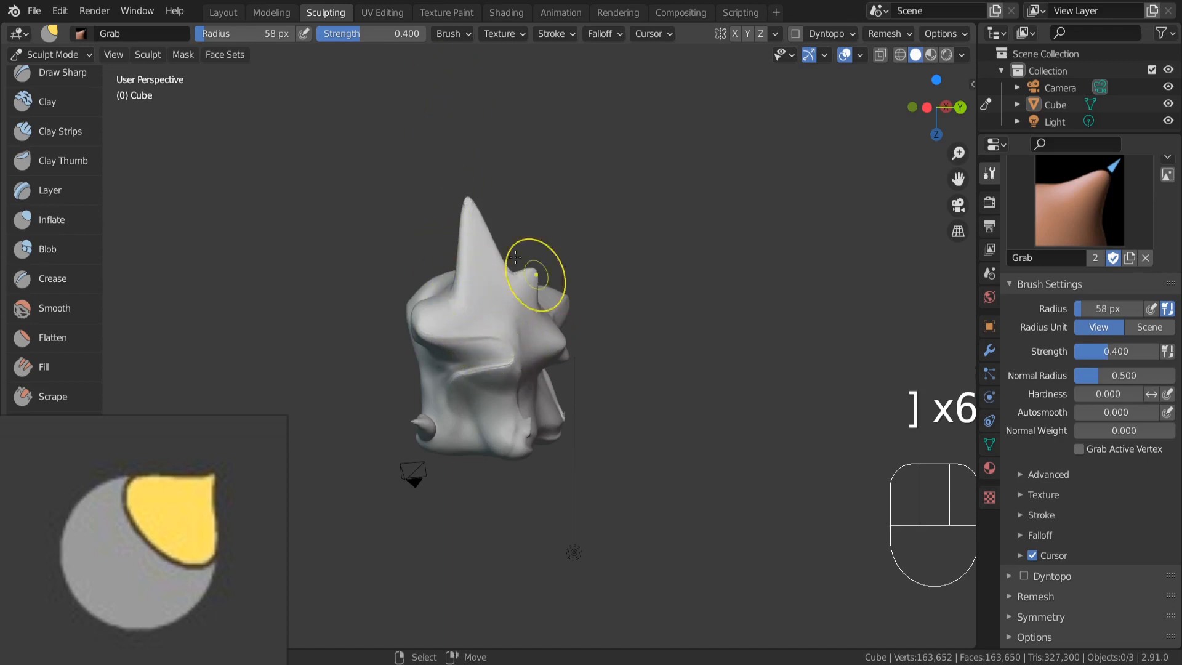
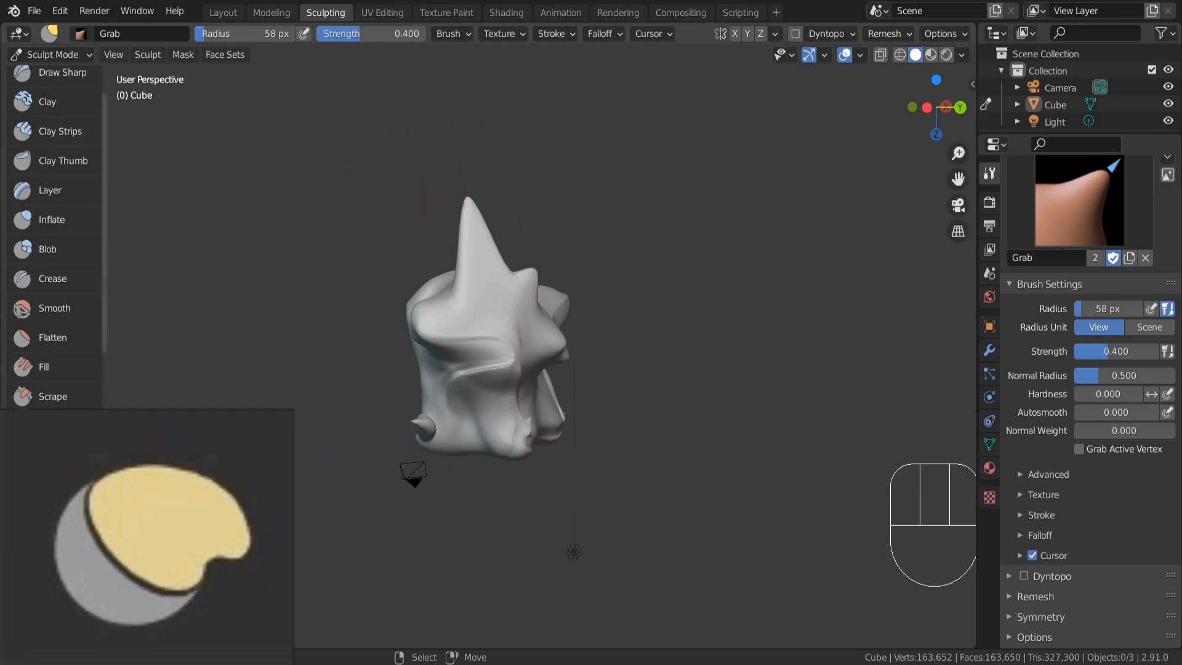
# Step: Switch to the Elastic Deform brush and pull a rounded lobe outward from the sculpt's upper side
pyautogui.click(52, 515)
pyautogui.moveTo(439, 310); pyautogui.dragTo(326, 229)
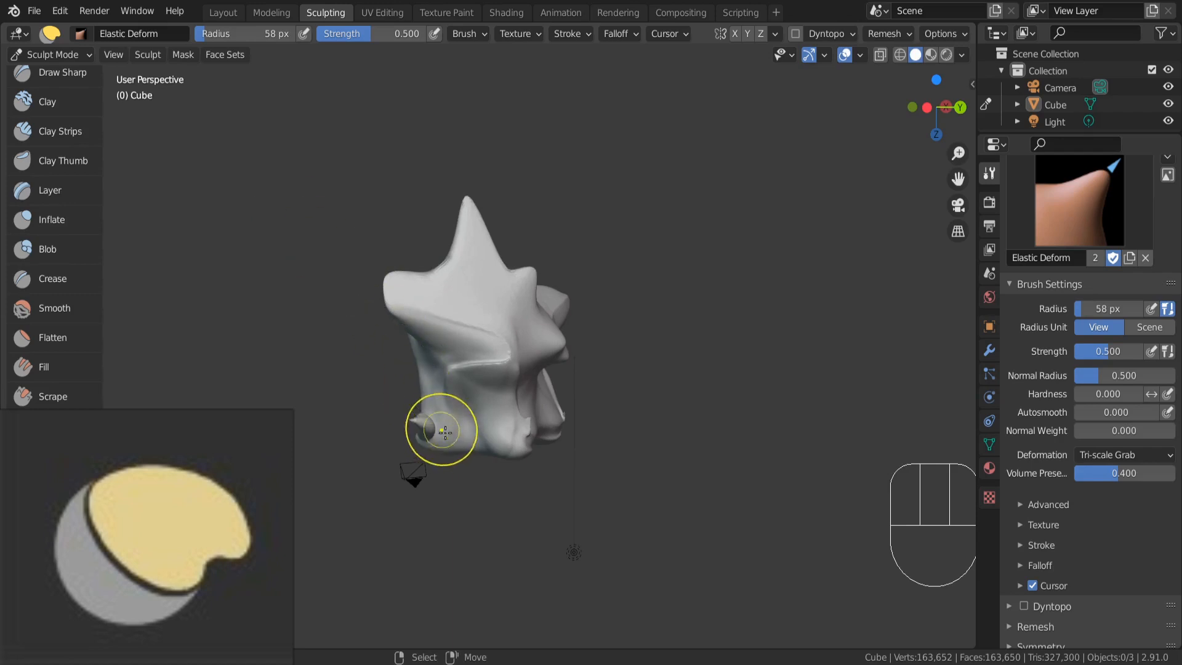
# Step: Examine the Elastic Deform brush settings in the sidebar, and close the sidebar again
pyautogui.press('n')
pyautogui.press('n')
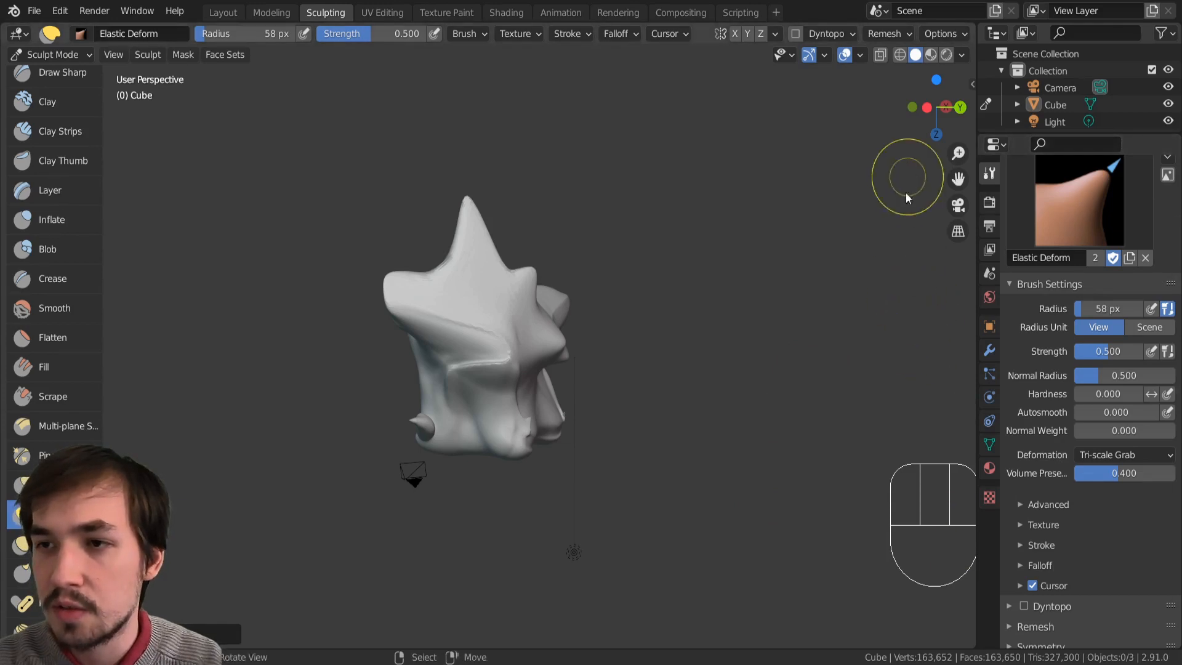
pyautogui.press('n')
pyautogui.scroll(-3, 917, 209)
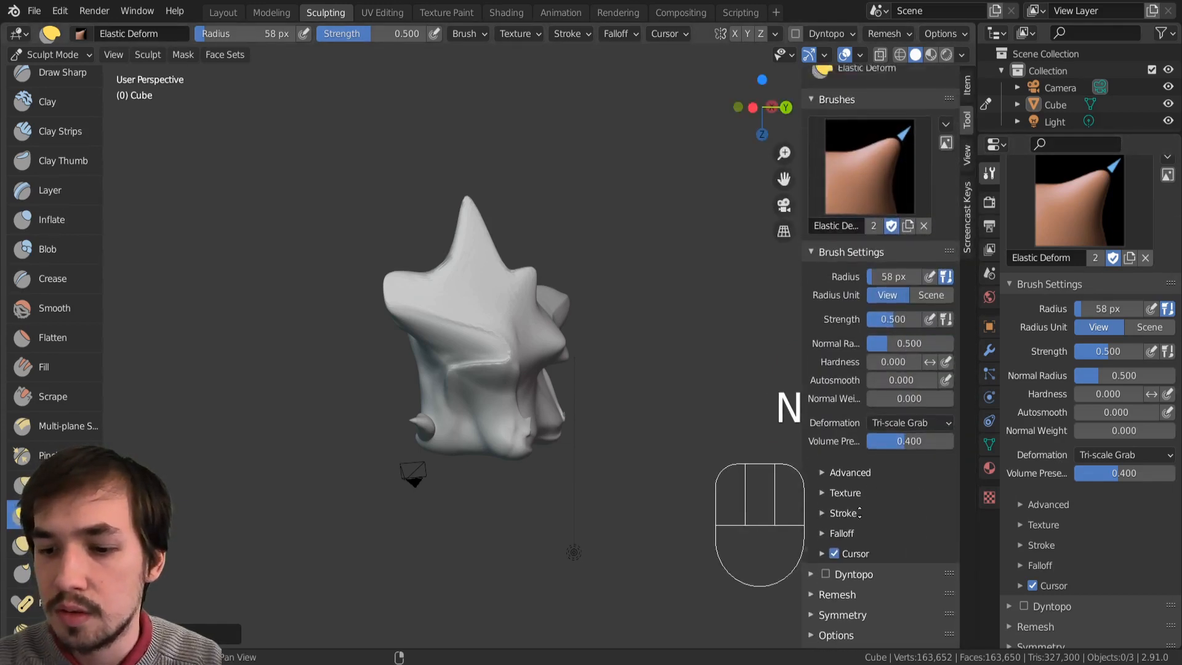
pyautogui.scroll(-2, 860, 511)
pyautogui.scroll(3, 863, 379)
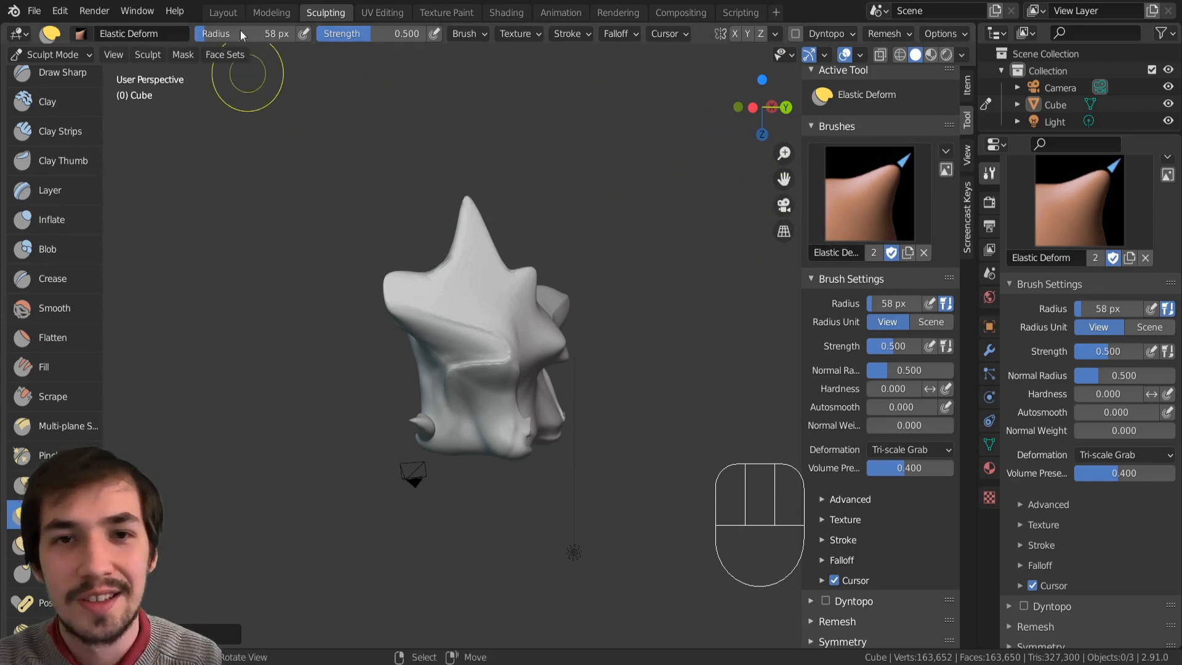
pyautogui.press('n')
pyautogui.scroll(-2, 56, 542)
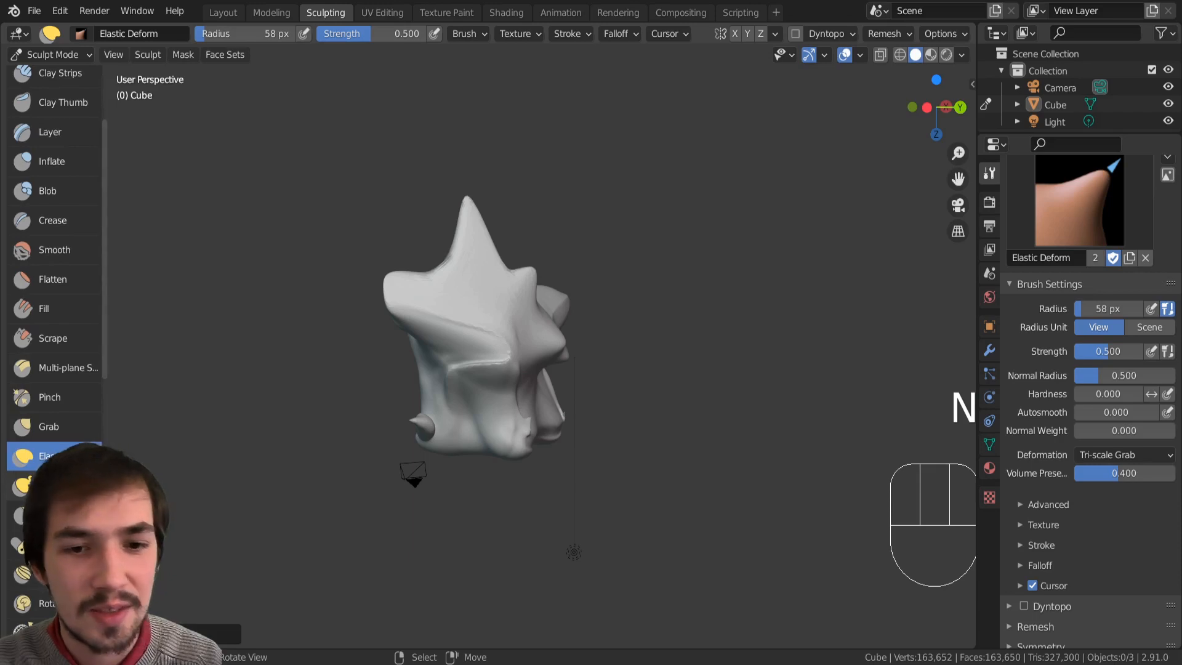
pyautogui.click(23, 485)
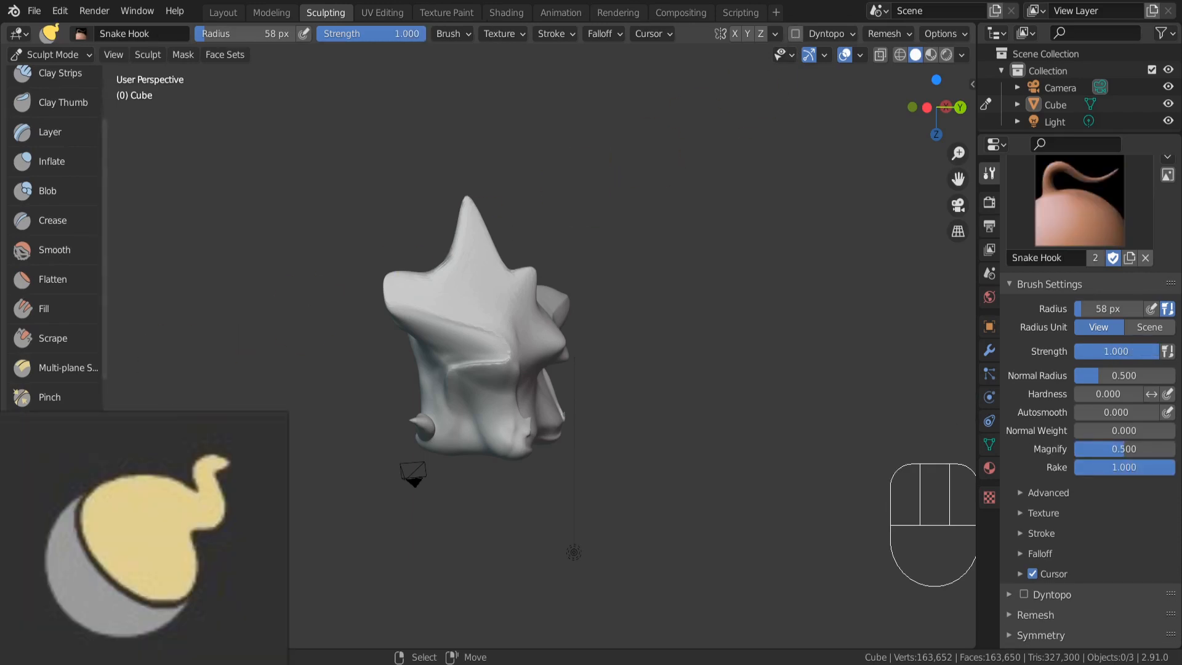
pyautogui.press('g')
pyautogui.moveTo(396, 357)
pyautogui.mouseDown()
pyautogui.moveTo(480, 306)
pyautogui.moveTo(438, 333)
pyautogui.mouseUp()
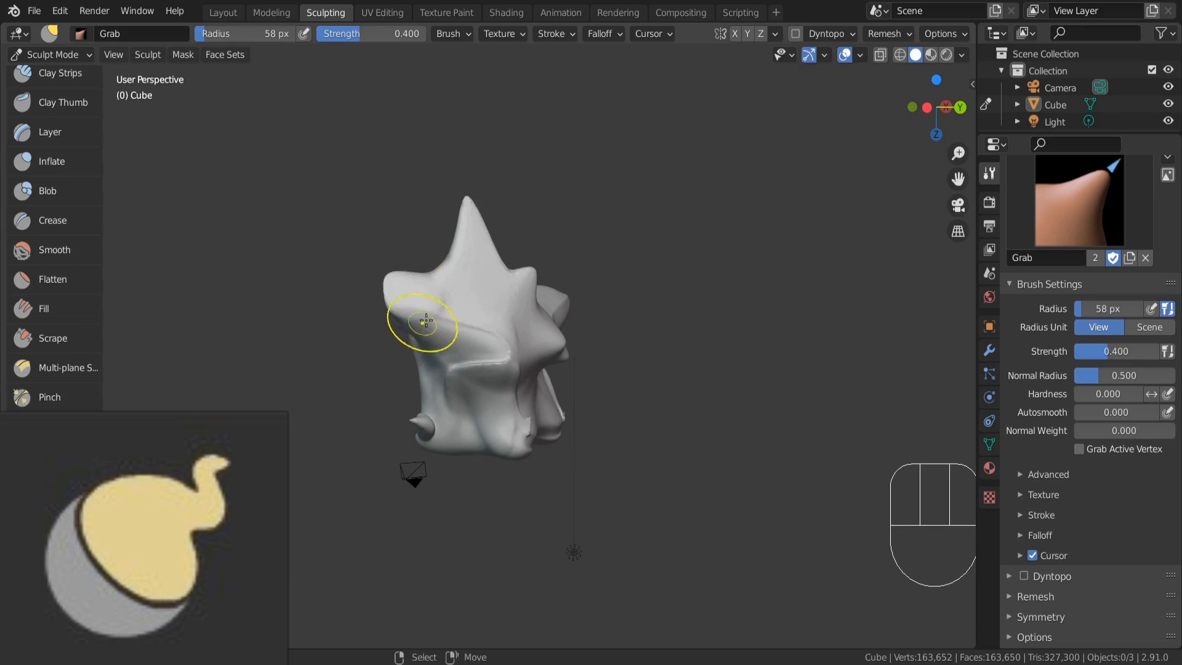
pyautogui.hotkey('ctrl', 'z')
# Step: Switch to the Snake Hook brush and enable Dyntopo
pyautogui.moveTo(427, 321); pyautogui.dragTo(433, 296, button='middle')
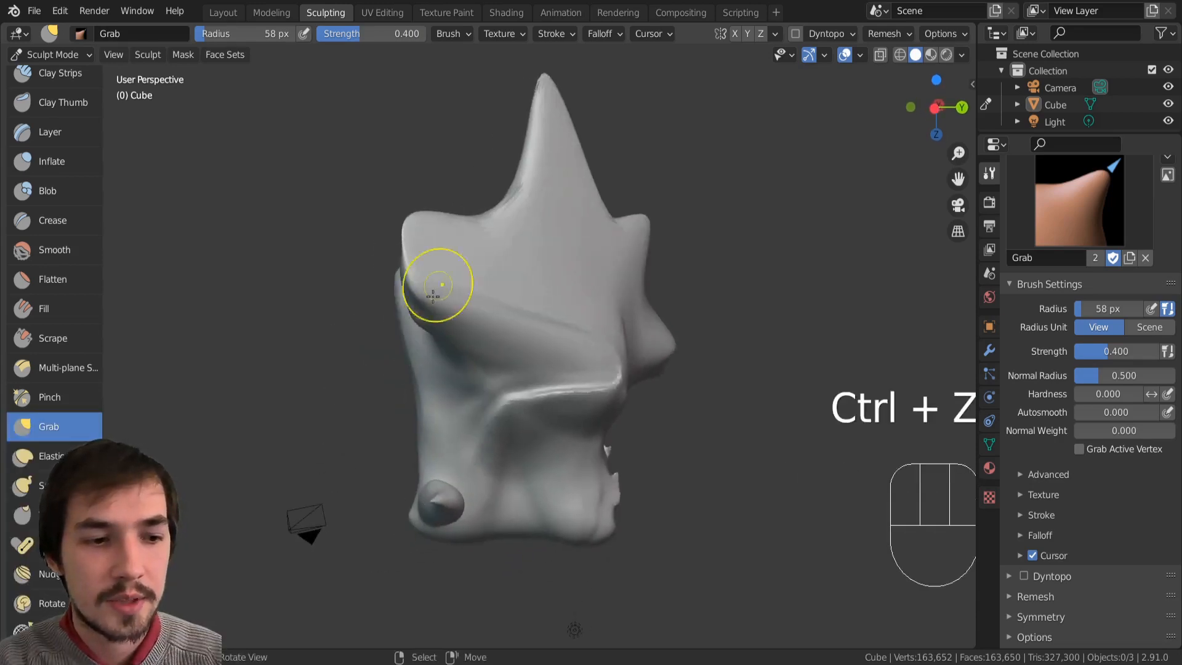
pyautogui.click(37, 495)
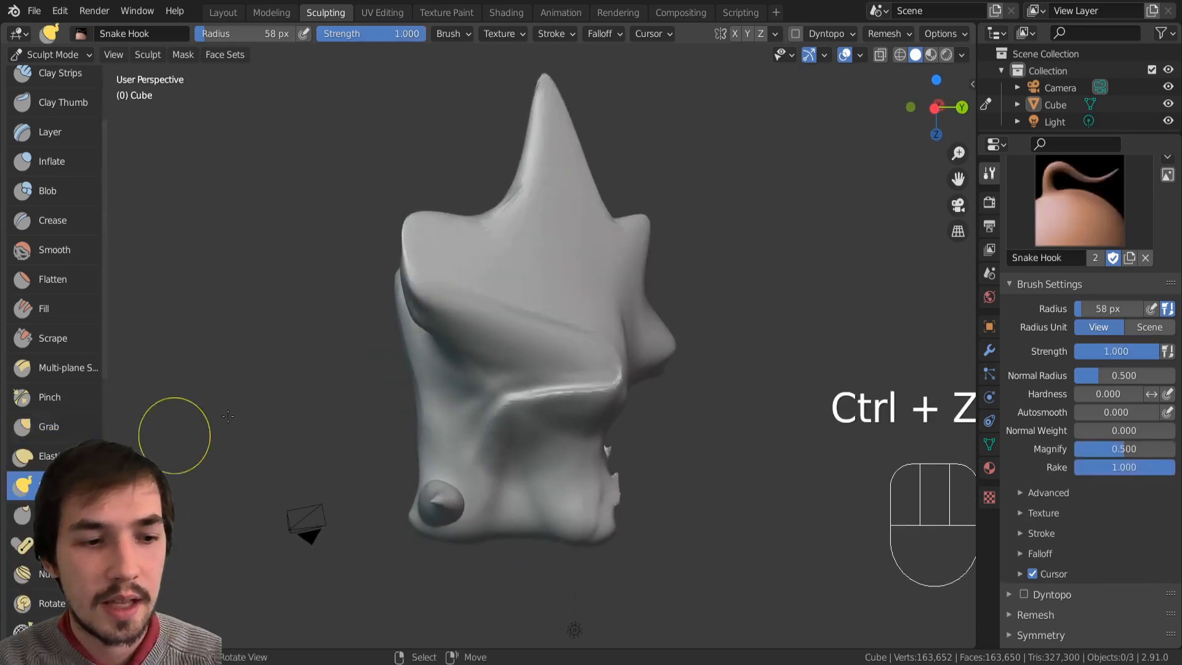
pyautogui.click(796, 34)
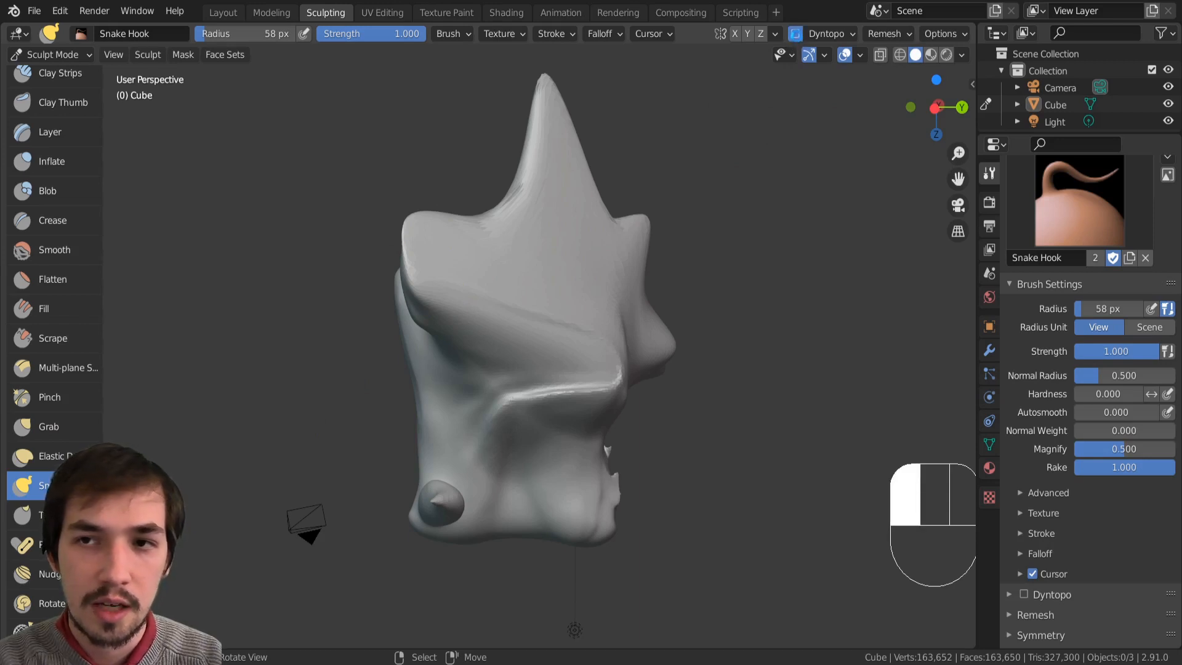
# Step: Use the Grab brush at 58 px with Dyntopo on to stretch the upper side lobe and the surface beside it
pyautogui.click(61, 425)
pyautogui.moveTo(397, 237); pyautogui.dragTo(434, 234)
pyautogui.moveTo(518, 271); pyautogui.dragTo(623, 286)
pyautogui.moveTo(594, 239); pyautogui.dragTo(531, 232, button='middle')
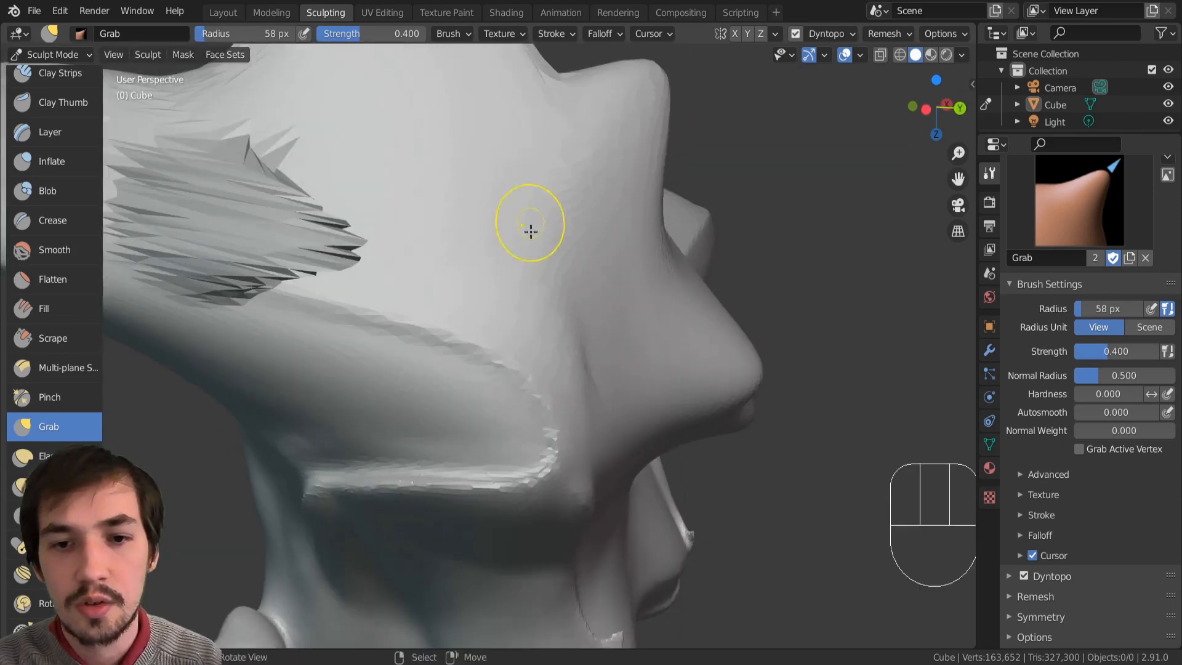
# Step: Enlarge the Grab radius to 157 px and pull a long thin spike out of the sculpt's side
pyautogui.press(']')
pyautogui.press(']')
pyautogui.press(']')
pyautogui.press(']')
pyautogui.press(']')
pyautogui.press(']')
pyautogui.press(']')
pyautogui.press(']')
pyautogui.press(']')
pyautogui.moveTo(532, 308)
pyautogui.mouseDown()
pyautogui.moveTo(573, 271)
pyautogui.moveTo(708, 259)
pyautogui.moveTo(847, 265)
pyautogui.mouseUp()
# Step: Use the Snake Hook brush at 157 px to pull the side spike, the upper side knob and the top spike into long horns
pyautogui.click(23, 485)
pyautogui.scroll(-4, 673, 318)
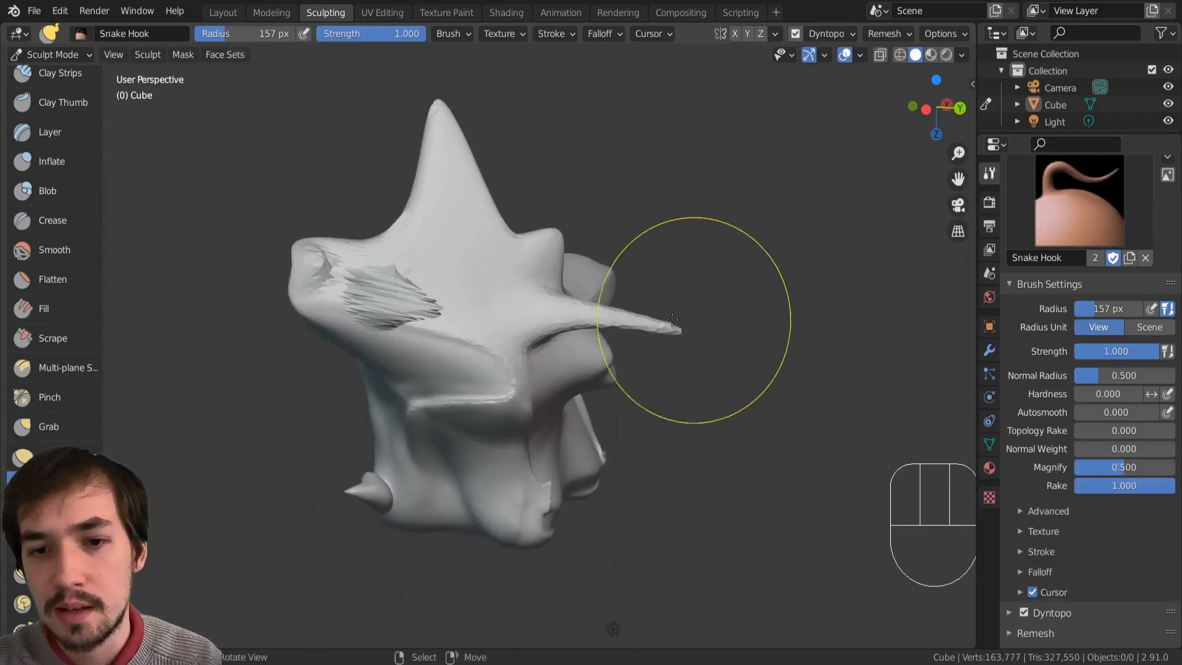
pyautogui.moveTo(673, 318)
pyautogui.mouseDown()
pyautogui.moveTo(607, 342)
pyautogui.moveTo(727, 339)
pyautogui.moveTo(653, 348)
pyautogui.moveTo(659, 337)
pyautogui.moveTo(733, 351)
pyautogui.mouseUp()
pyautogui.moveTo(572, 280)
pyautogui.mouseDown()
pyautogui.moveTo(677, 197)
pyautogui.moveTo(794, 129)
pyautogui.mouseUp()
pyautogui.moveTo(461, 166); pyautogui.dragTo(439, 68)
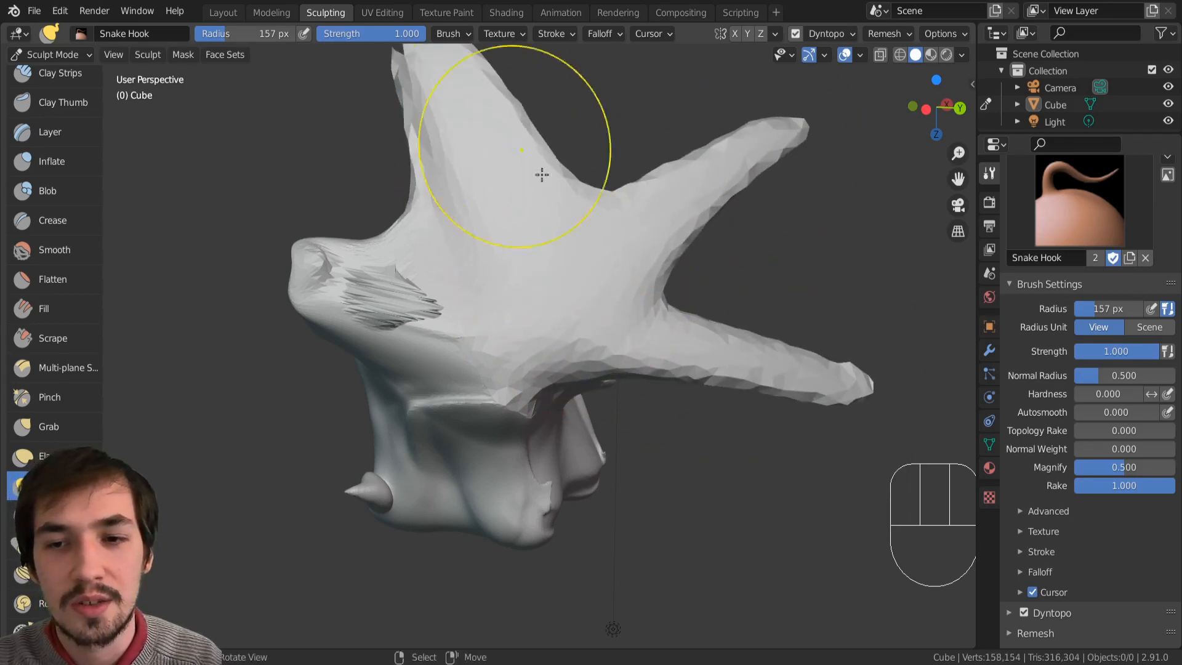
# Step: Puff up the upper side horn with a short Inflate/Deflate stroke at 157 px
pyautogui.press('i')
pyautogui.moveTo(726, 179)
pyautogui.mouseDown()
pyautogui.moveTo(714, 165)
pyautogui.moveTo(718, 179)
pyautogui.mouseUp()
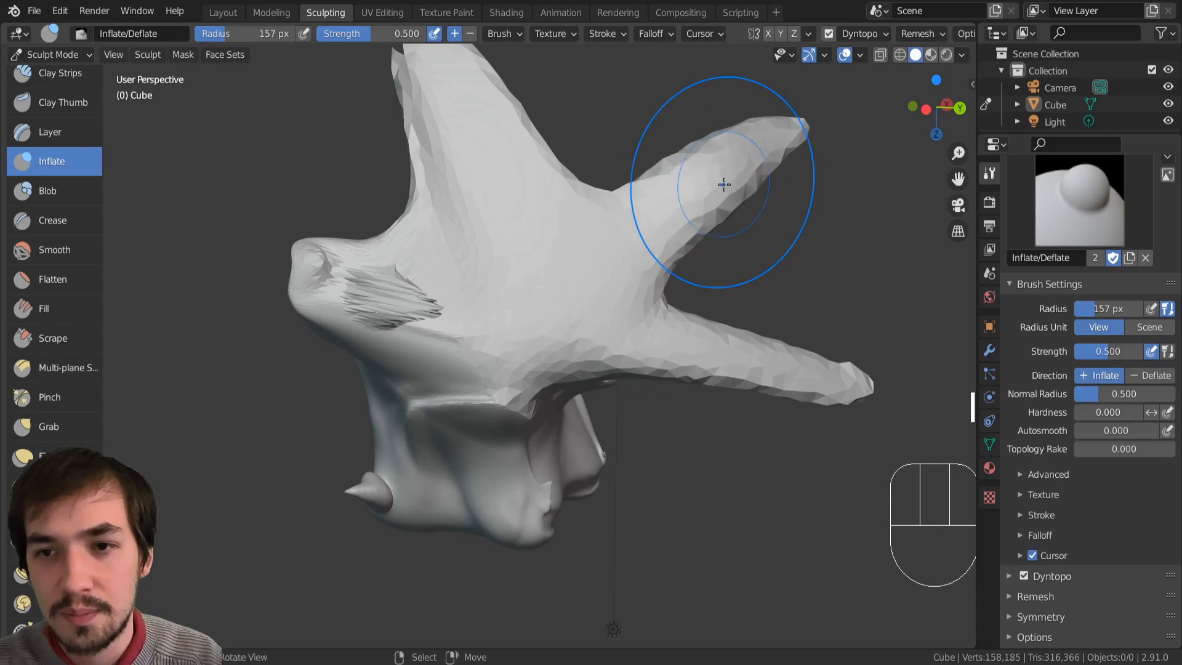
# Step: Return to the Snake Hook brush, disable Dyntopo and voxel remesh the sculpt
pyautogui.click(23, 486)
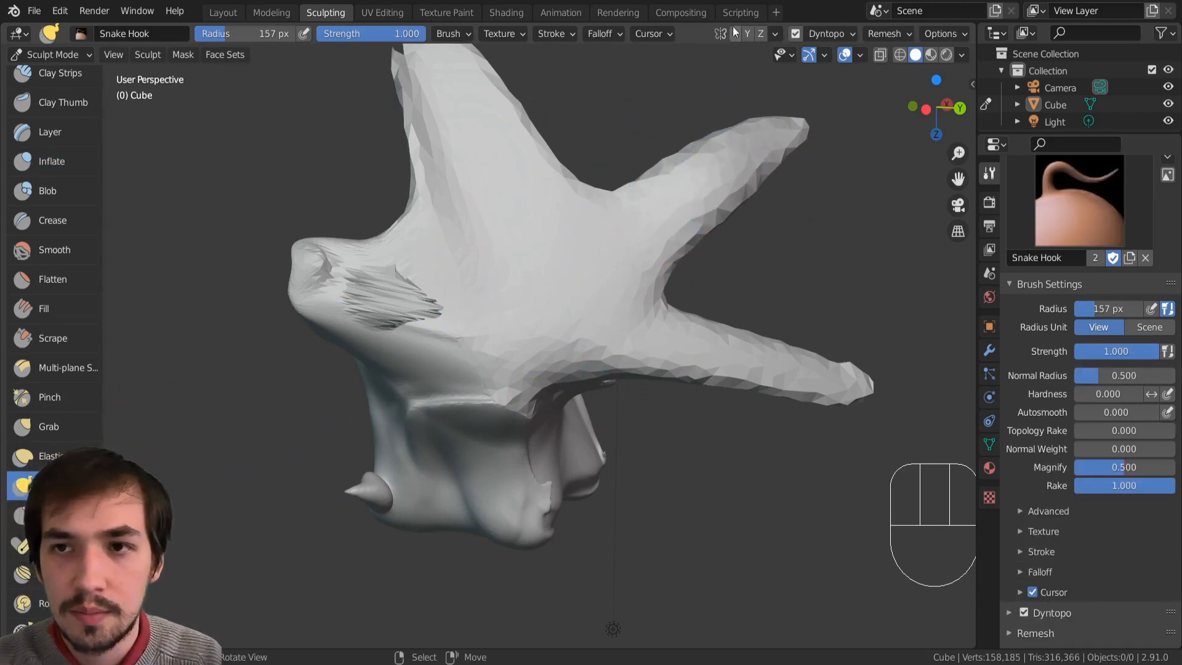
pyautogui.click(796, 34)
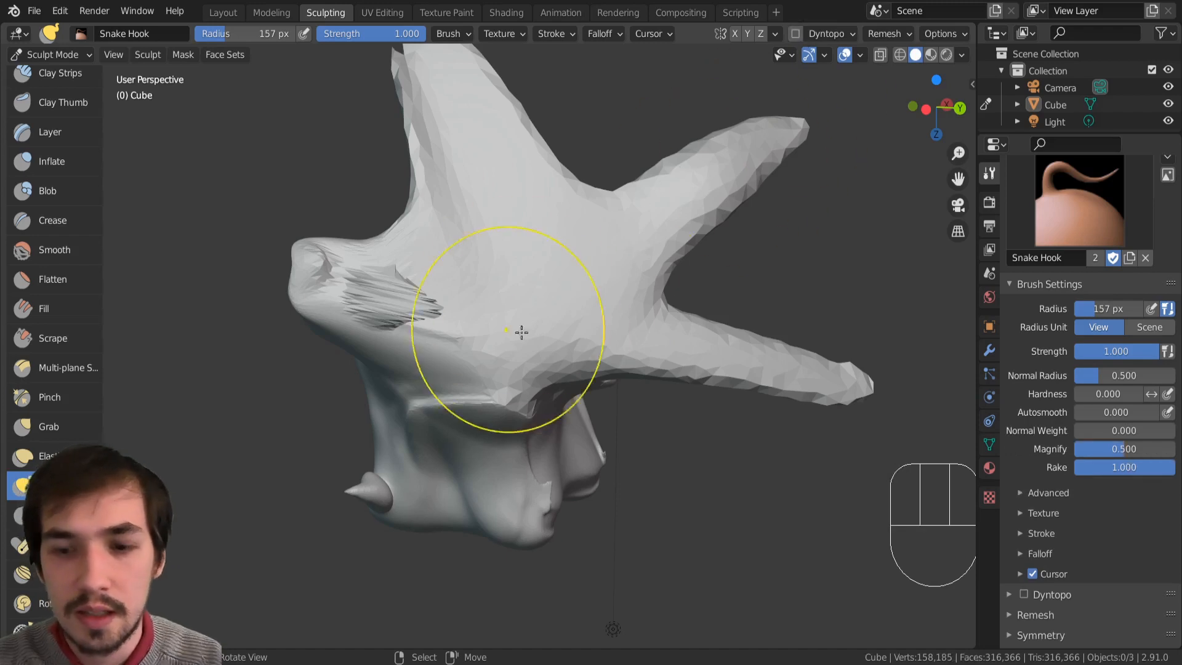
pyautogui.hotkey('ctrl', 'r')
pyautogui.moveTo(547, 296)
pyautogui.mouseDown(button='middle')
pyautogui.moveTo(528, 277)
pyautogui.moveTo(490, 331)
pyautogui.moveTo(210, 484)
pyautogui.mouseUp(button='middle')
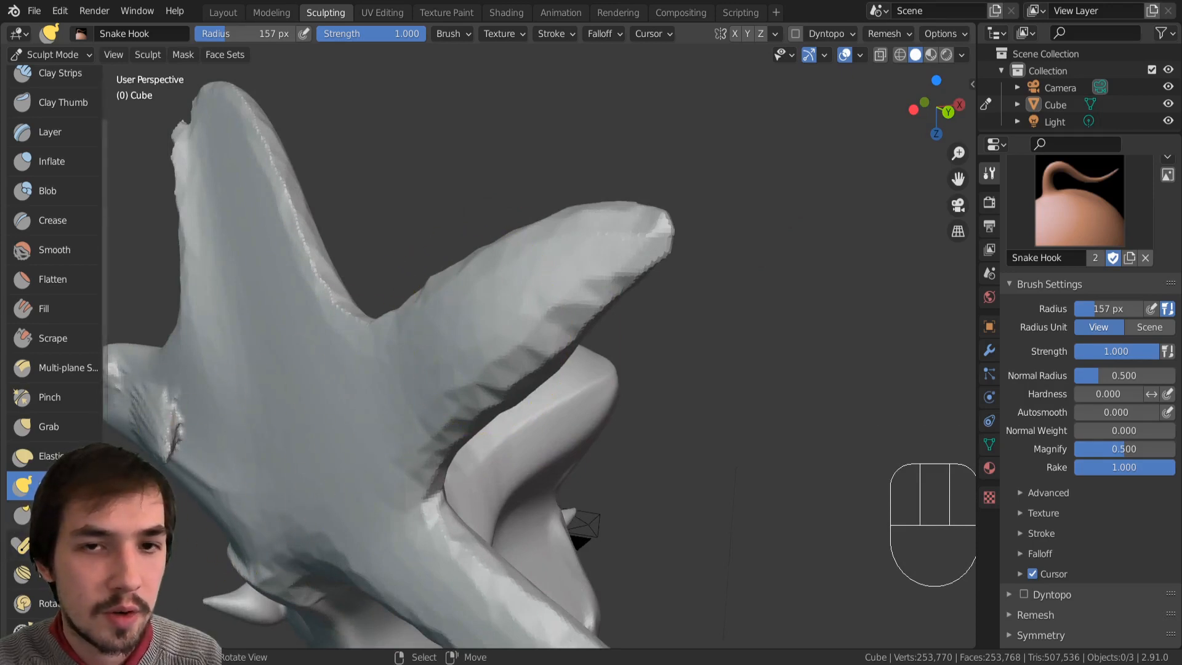
# Step: Switch to the Thumb brush at 157 px and smear the surface around the valley between the top and upper side horns
pyautogui.click(22, 516)
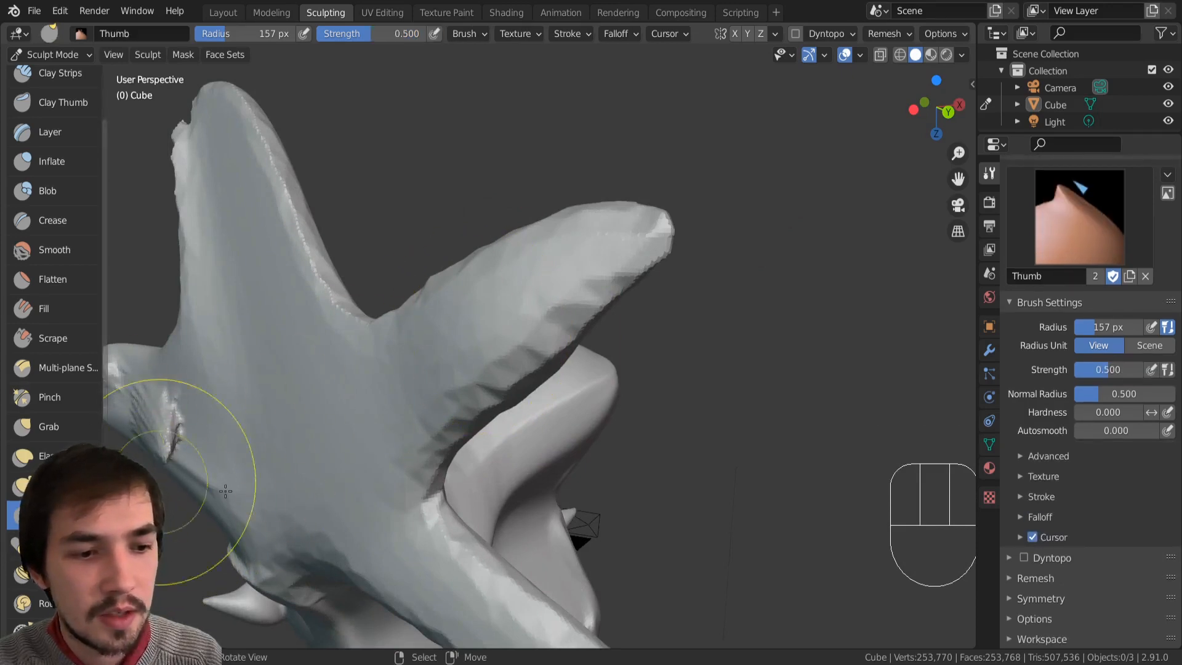
pyautogui.moveTo(225, 491)
pyautogui.mouseDown()
pyautogui.moveTo(321, 352)
pyautogui.moveTo(212, 264)
pyautogui.mouseUp()
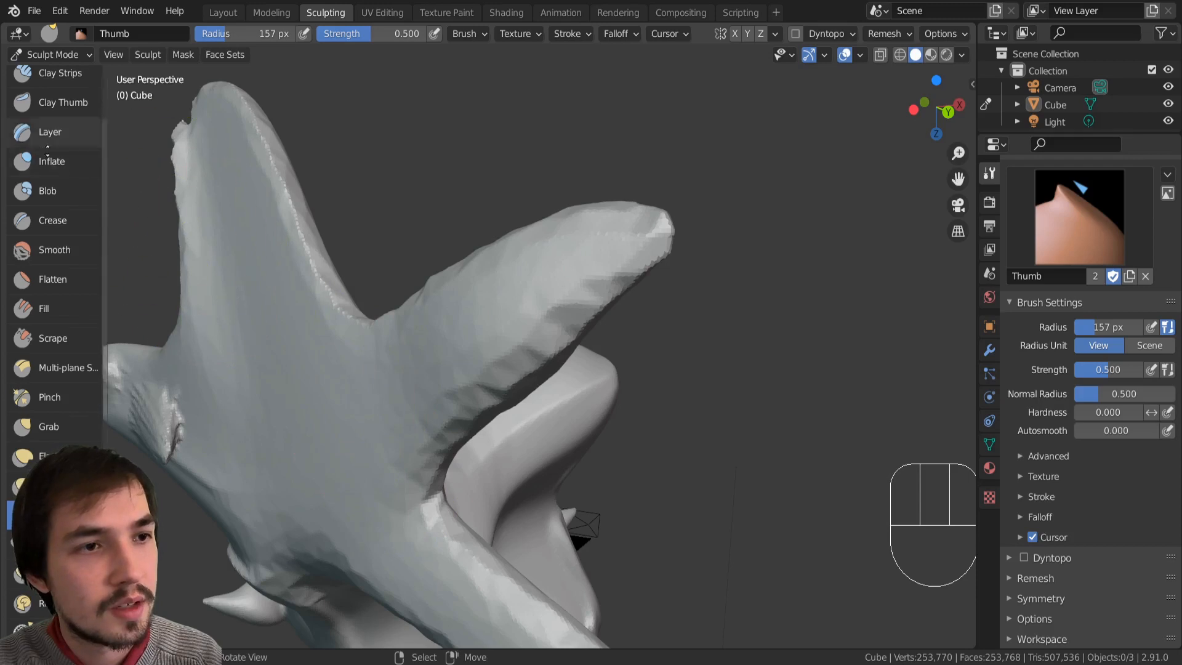
pyautogui.scroll(3, 58, 193)
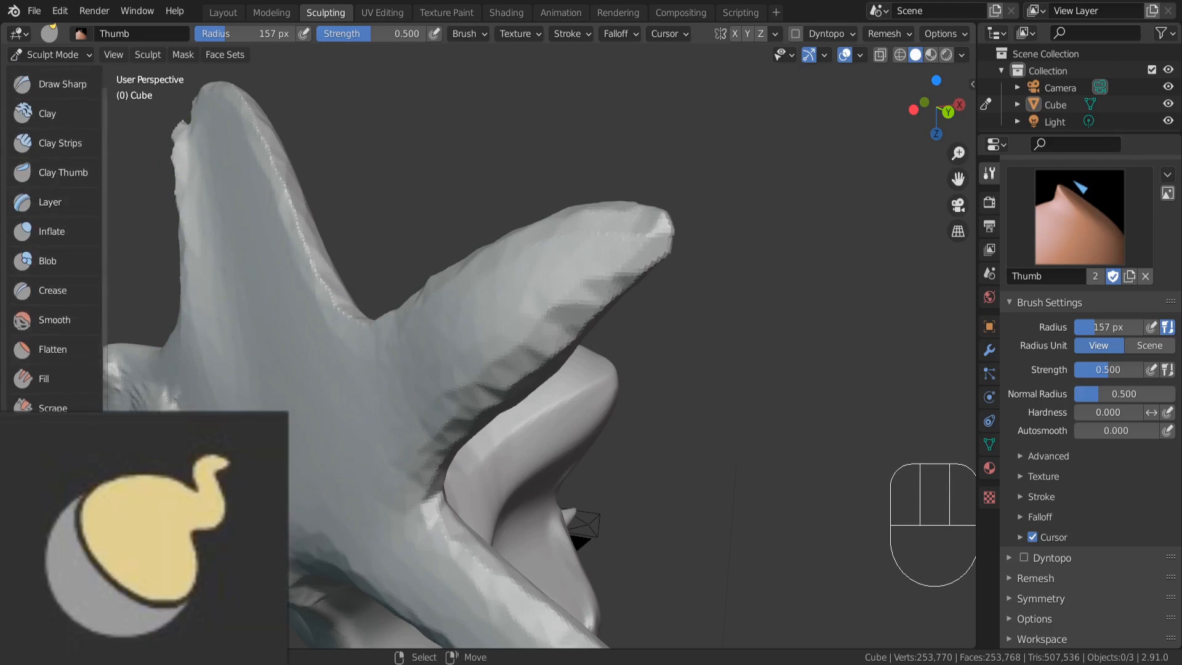
pyautogui.moveTo(394, 297); pyautogui.dragTo(315, 401)
pyautogui.moveTo(305, 340)
pyautogui.mouseDown()
pyautogui.moveTo(287, 354)
pyautogui.moveTo(299, 385)
pyautogui.mouseUp()
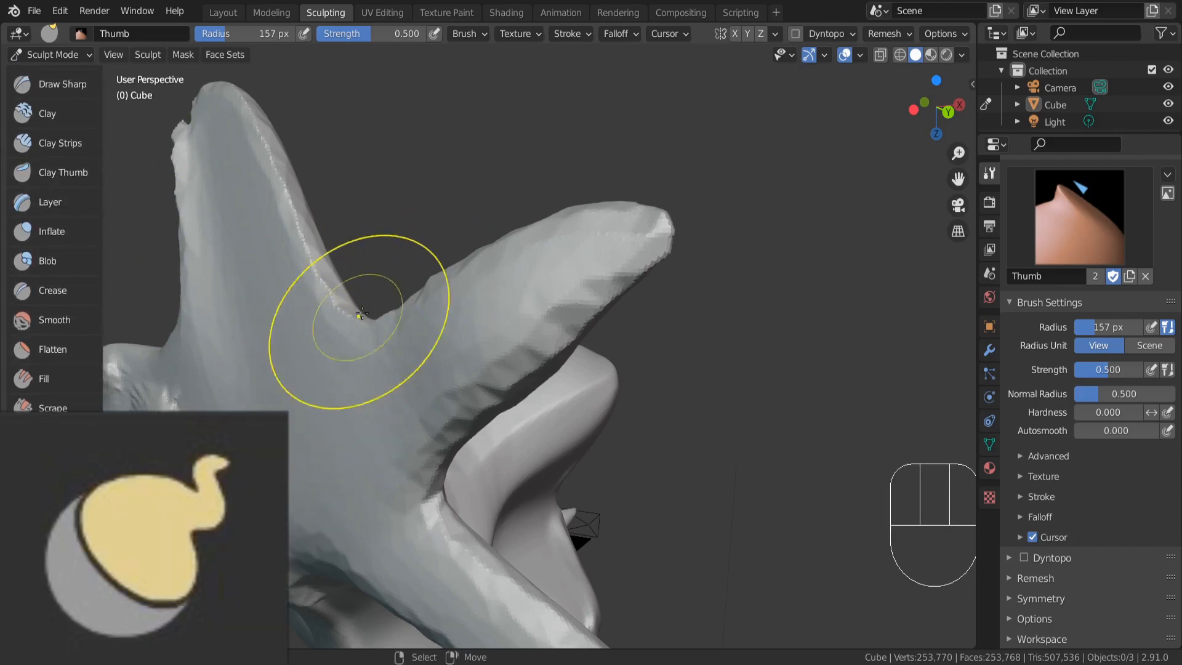
# Step: Push long Thumb strokes across the body below the horns and over the neighbouring lobes from several angles
pyautogui.moveTo(376, 326); pyautogui.dragTo(305, 396, button='middle')
pyautogui.moveTo(305, 397)
pyautogui.mouseDown()
pyautogui.moveTo(348, 403)
pyautogui.moveTo(579, 370)
pyautogui.moveTo(656, 416)
pyautogui.mouseUp()
pyautogui.moveTo(285, 338)
pyautogui.mouseDown()
pyautogui.moveTo(412, 322)
pyautogui.moveTo(605, 230)
pyautogui.mouseUp()
pyautogui.keyDown('shift'); pyautogui.moveTo(396, 363); pyautogui.dragTo(455, 403, button='middle'); pyautogui.keyUp('shift')
pyautogui.moveTo(455, 404)
pyautogui.mouseDown(button='middle')
pyautogui.moveTo(453, 486)
pyautogui.moveTo(444, 377)
pyautogui.moveTo(463, 280)
pyautogui.mouseUp(button='middle')
pyautogui.moveTo(463, 394)
pyautogui.mouseDown()
pyautogui.moveTo(593, 386)
pyautogui.moveTo(782, 326)
pyautogui.mouseUp()
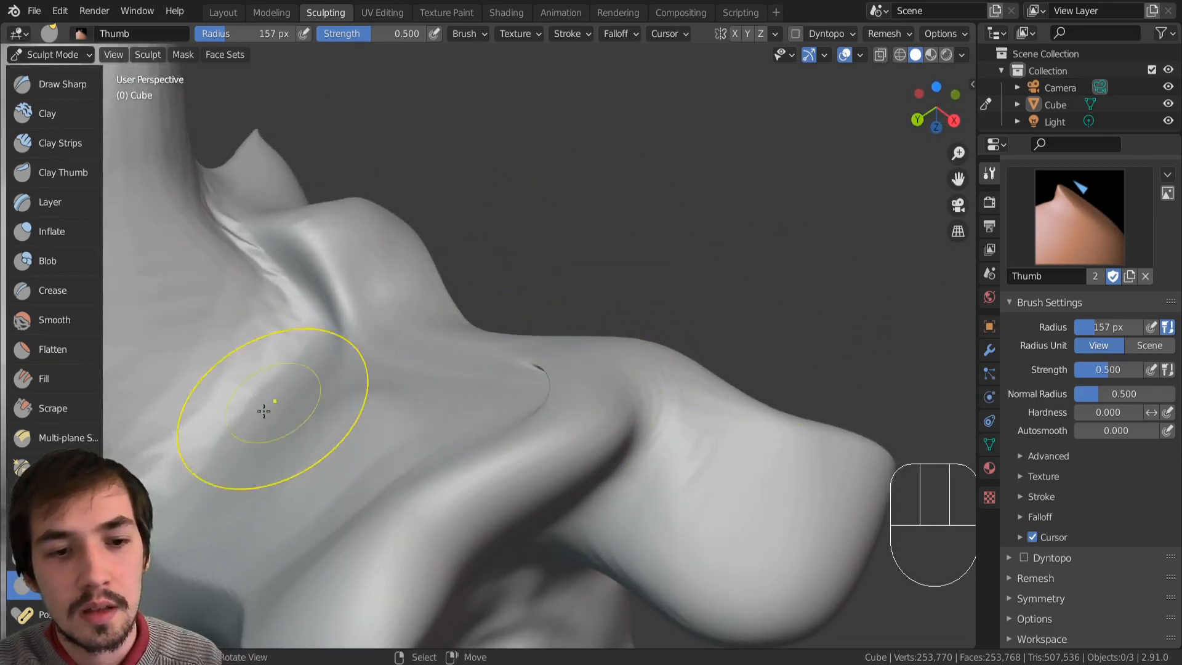
# Step: Smear the base of the tall top horn upward with the Thumb brush to raise a ridge along its side
pyautogui.moveTo(167, 363); pyautogui.dragTo(172, 338)
pyautogui.keyDown('shift'); pyautogui.moveTo(172, 338); pyautogui.dragTo(308, 345, button='middle'); pyautogui.keyUp('shift')
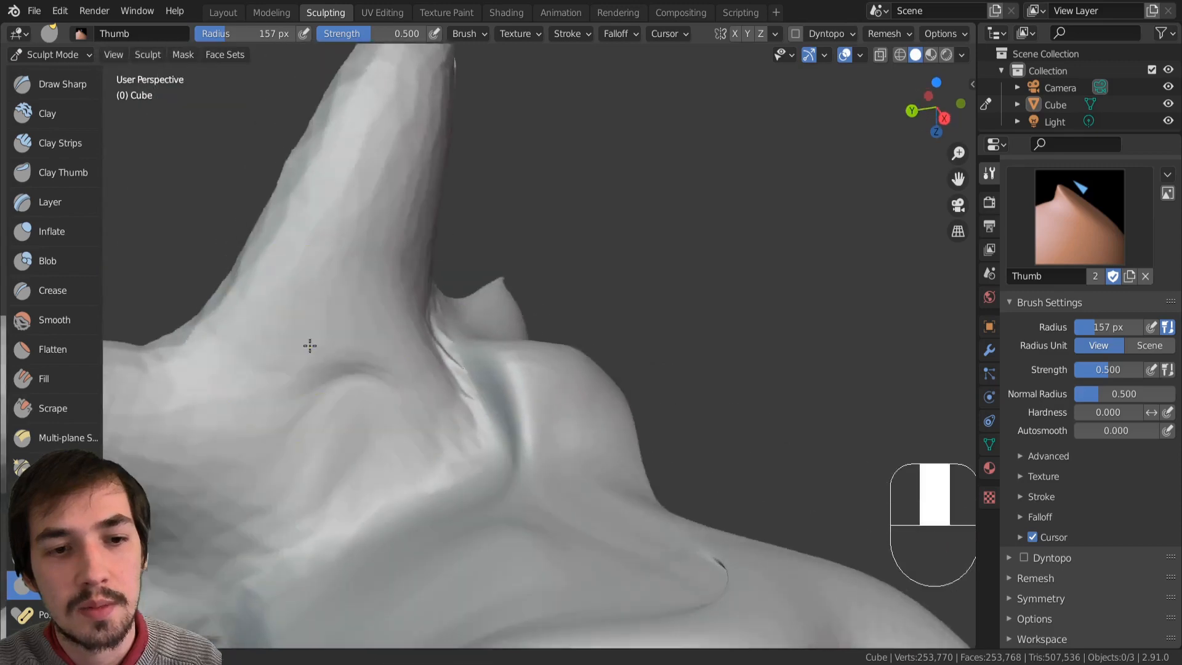
pyautogui.moveTo(309, 345)
pyautogui.mouseDown()
pyautogui.moveTo(357, 221)
pyautogui.moveTo(528, 150)
pyautogui.mouseUp()
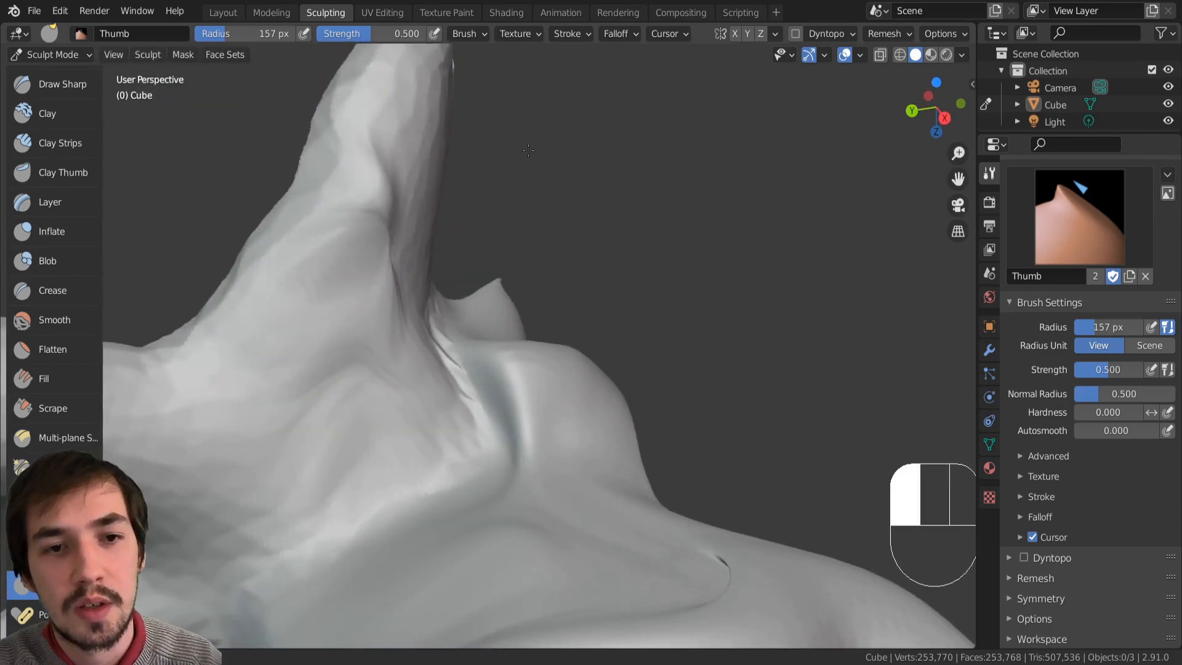
pyautogui.scroll(-3, 423, 146)
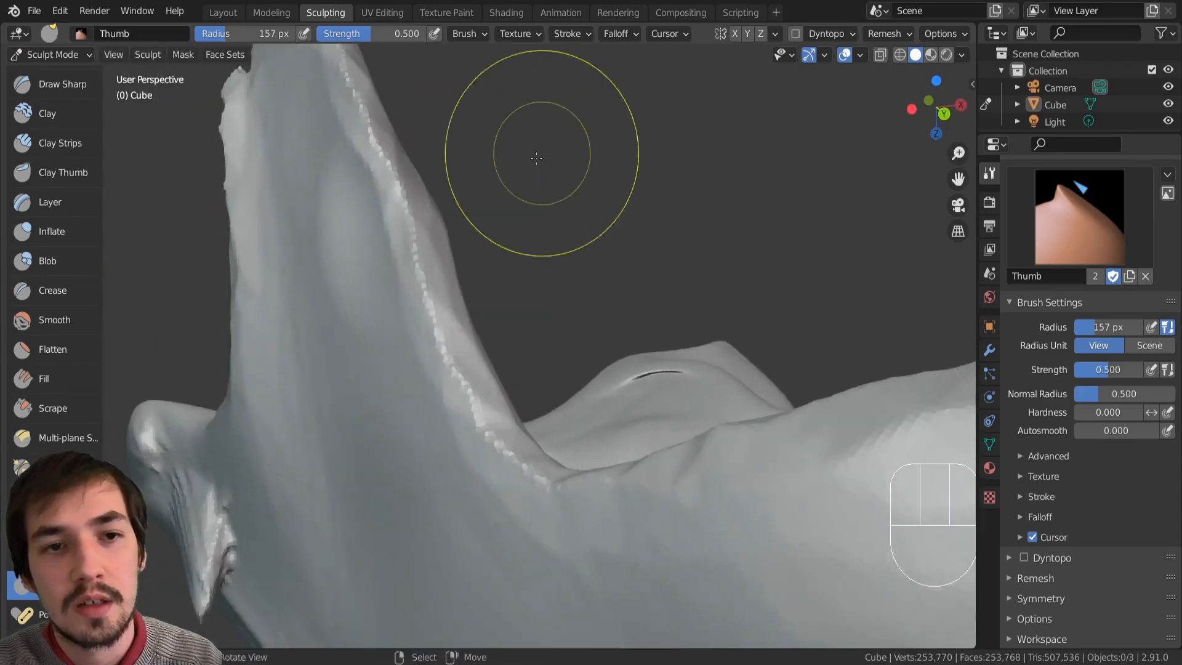
pyautogui.scroll(-4, 449, 291)
pyautogui.moveTo(510, 150)
pyautogui.mouseDown(button='middle')
pyautogui.moveTo(449, 290)
pyautogui.moveTo(509, 322)
pyautogui.mouseUp(button='middle')
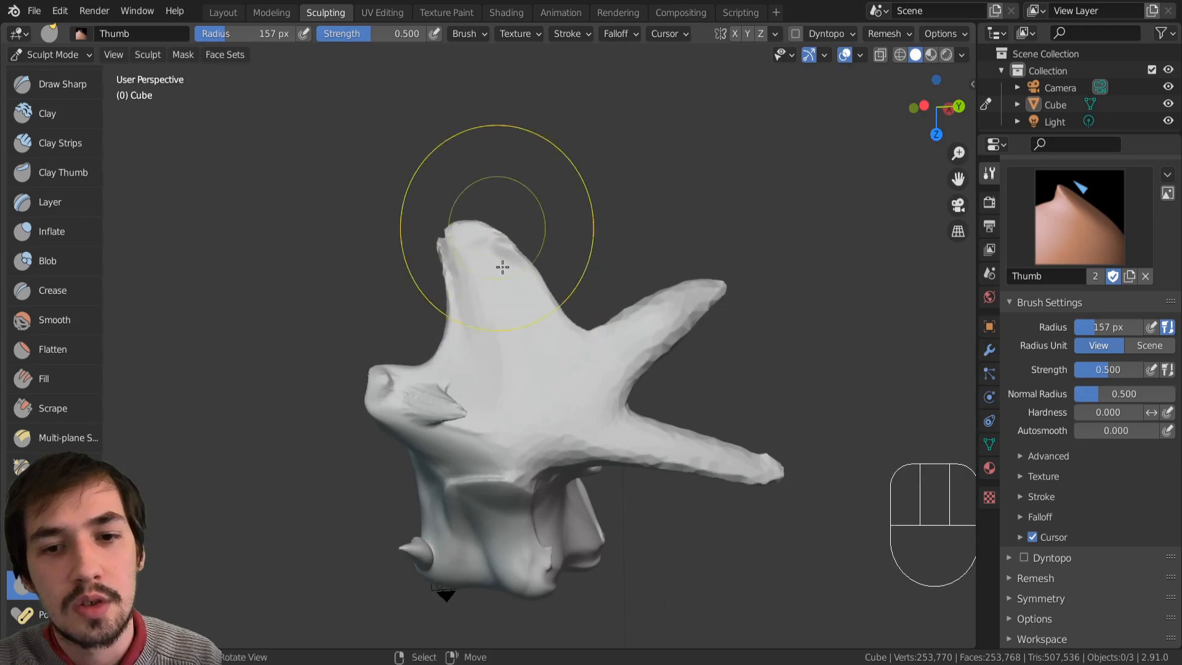
# Step: Push another Thumb stroke over the body and smooth the creased ledge above the large fold
pyautogui.scroll(4, 625, 391)
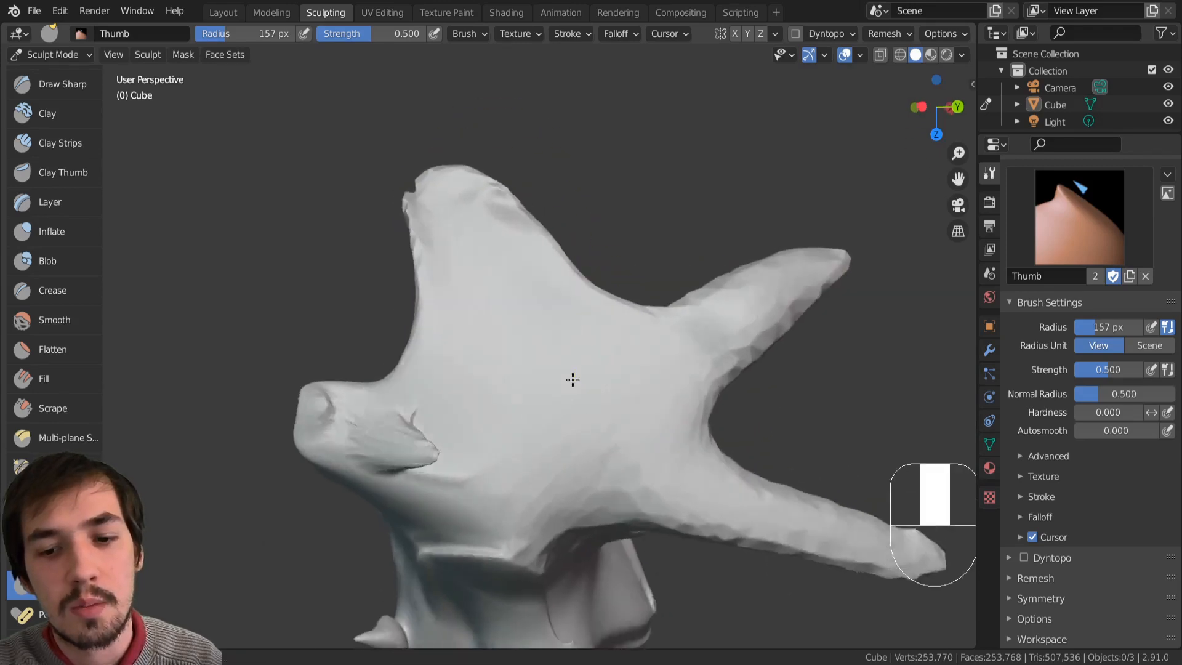
pyautogui.moveTo(570, 378)
pyautogui.mouseDown(button='middle')
pyautogui.moveTo(410, 358)
pyautogui.moveTo(423, 396)
pyautogui.moveTo(423, 528)
pyautogui.mouseUp(button='middle')
pyautogui.moveTo(422, 528)
pyautogui.mouseDown()
pyautogui.moveTo(493, 522)
pyautogui.moveTo(536, 544)
pyautogui.moveTo(451, 333)
pyautogui.moveTo(343, 343)
pyautogui.mouseUp()
pyautogui.moveTo(343, 343)
pyautogui.mouseDown(button='middle')
pyautogui.moveTo(435, 351)
pyautogui.moveTo(482, 461)
pyautogui.mouseUp(button='middle')
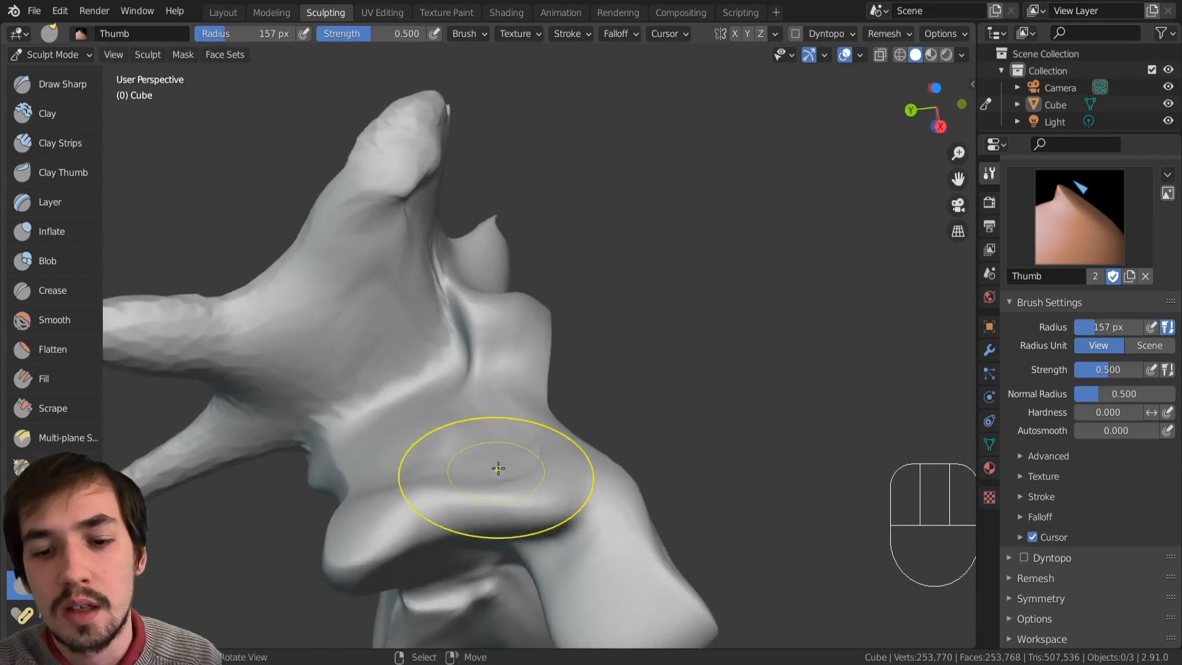
pyautogui.keyDown('shift'); pyautogui.moveTo(498, 469); pyautogui.dragTo(549, 437); pyautogui.keyUp('shift')
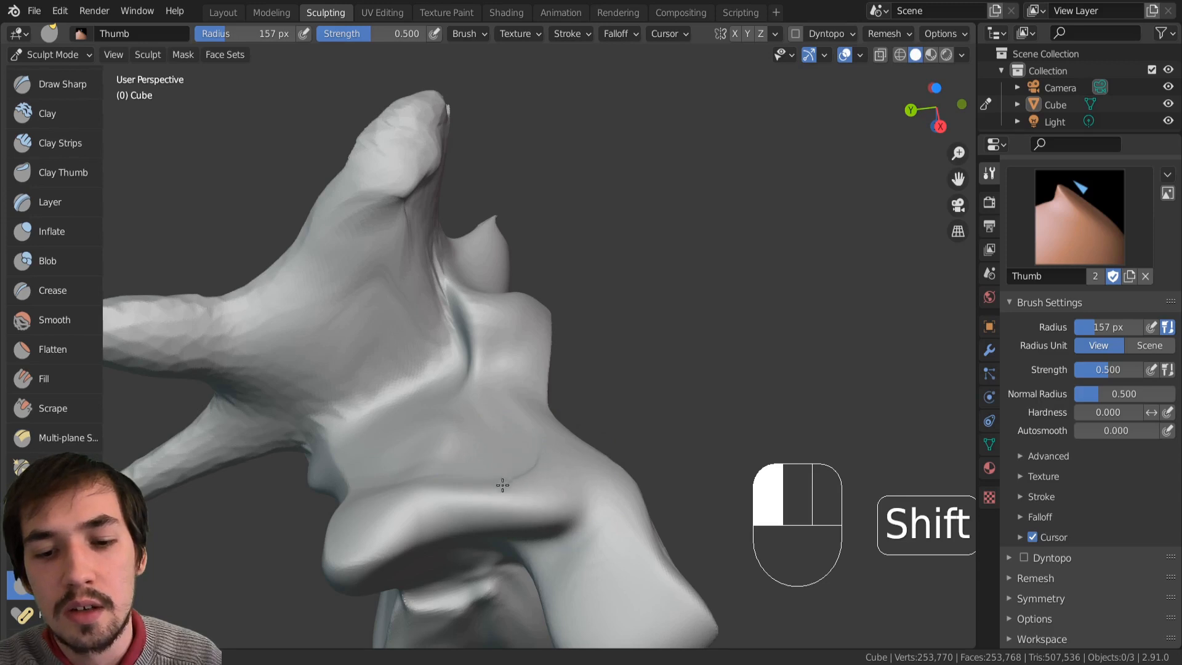
pyautogui.keyDown('shift'); pyautogui.moveTo(503, 486); pyautogui.dragTo(519, 474); pyautogui.keyUp('shift')
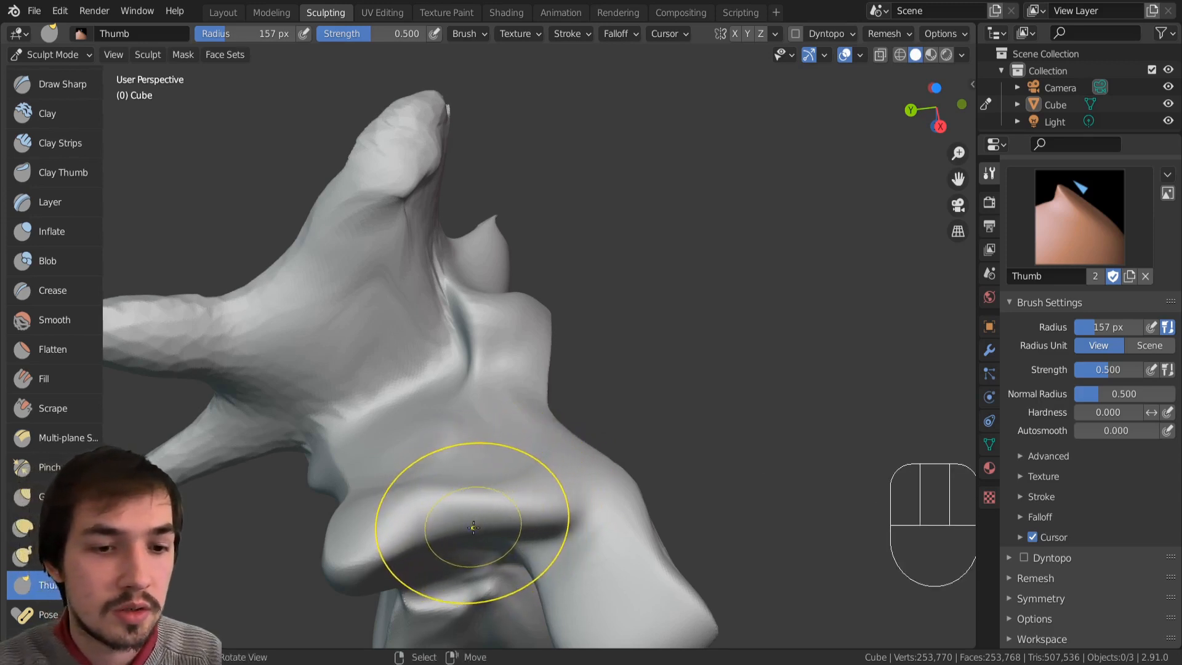
# Step: Switch to the Pose brush
pyautogui.scroll(-3, 38, 542)
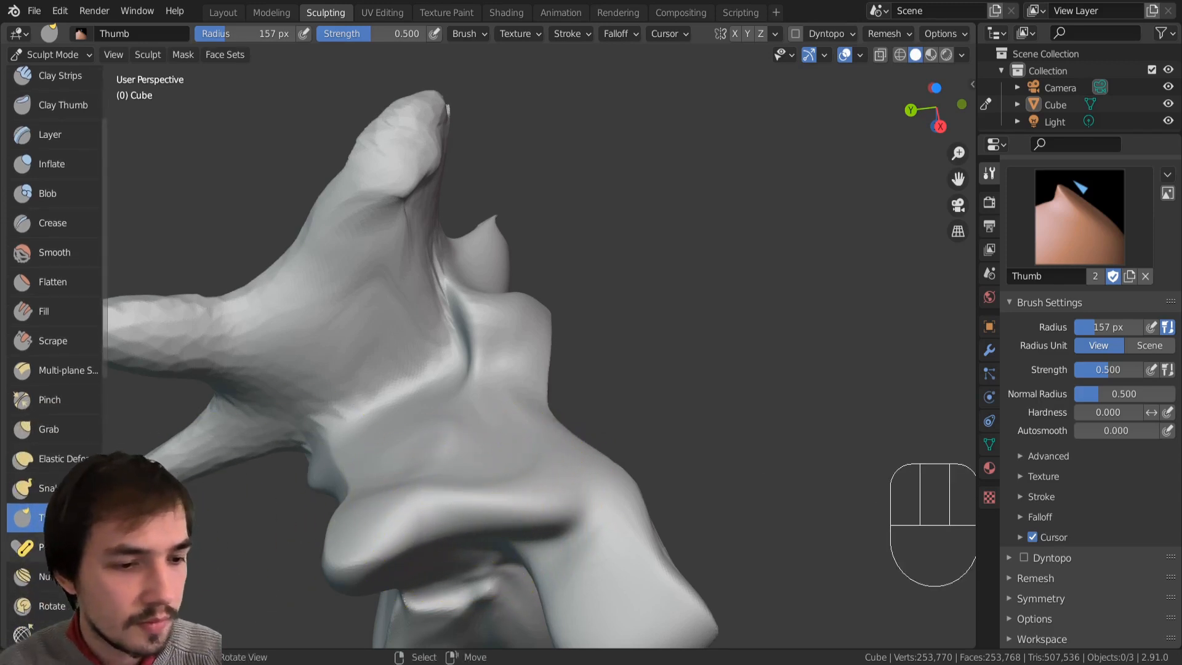
pyautogui.scroll(-3, 38, 542)
pyautogui.click(50, 477)
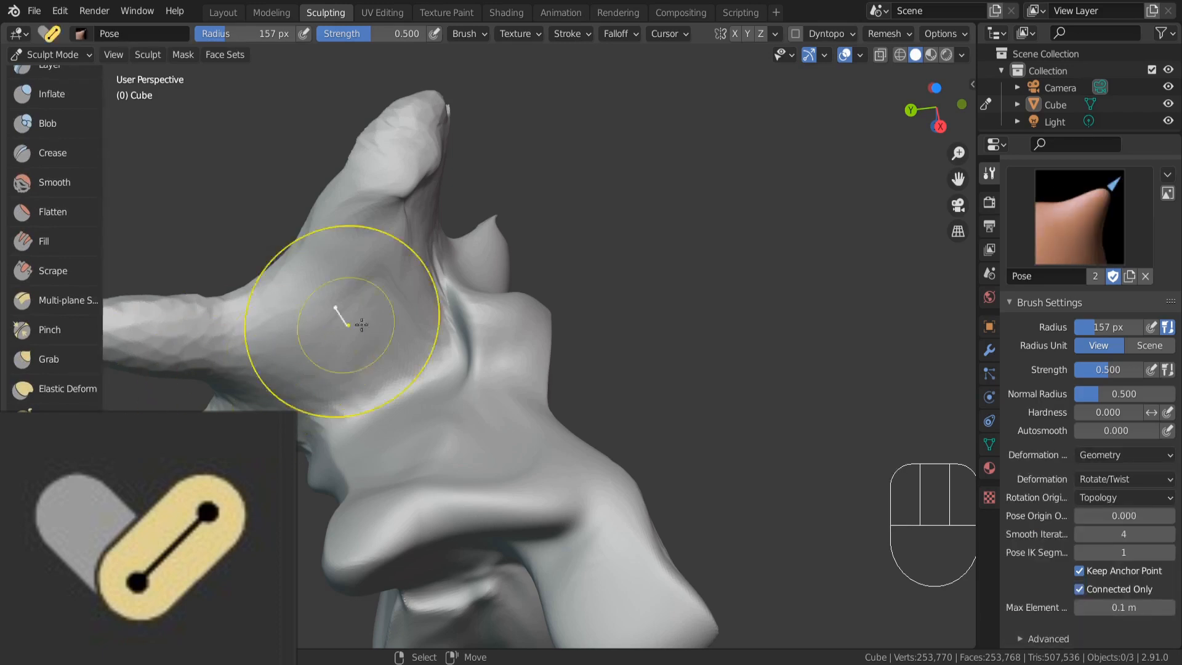
pyautogui.moveTo(362, 325); pyautogui.dragTo(528, 283, button='middle')
# Step: Enlarge the Pose brush radius to 500 px and pivot the lower side horn with it
pyautogui.press(']')
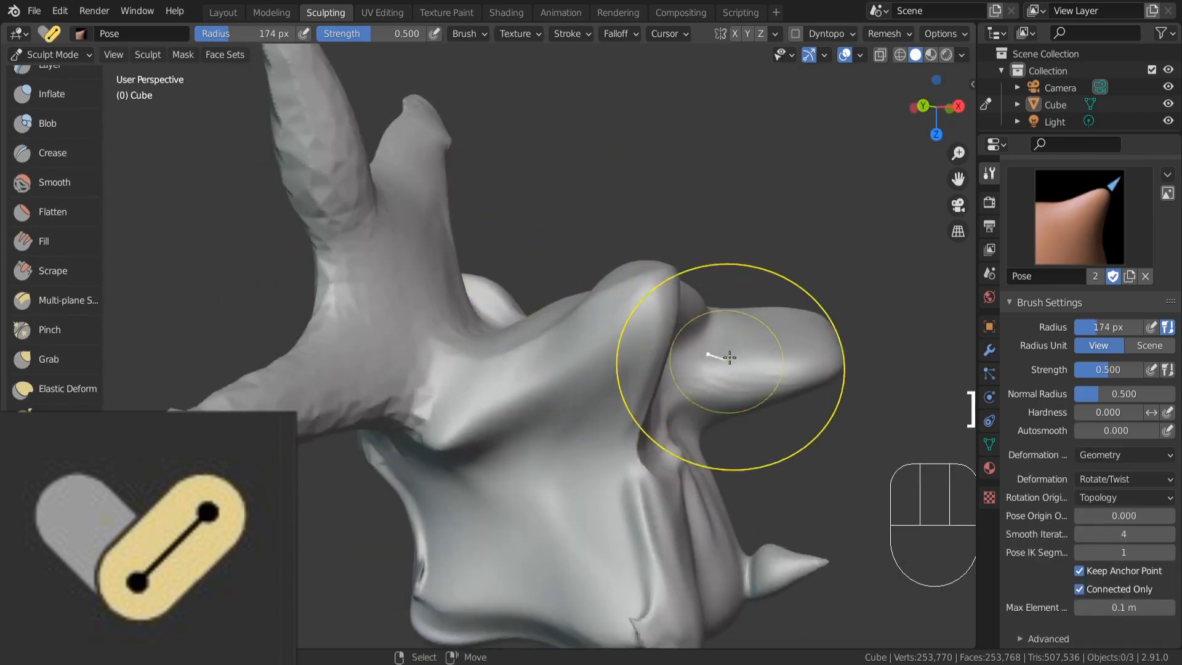
pyautogui.press(']')
pyautogui.press(']')
pyautogui.press(']')
pyautogui.press(']')
pyautogui.press(']')
pyautogui.press(']')
pyautogui.press(']')
pyautogui.press(']')
pyautogui.press(']')
pyautogui.press(']')
pyautogui.press(']')
pyautogui.moveTo(290, 394)
pyautogui.mouseDown(button='middle')
pyautogui.moveTo(223, 399)
pyautogui.moveTo(335, 380)
pyautogui.moveTo(351, 414)
pyautogui.moveTo(370, 416)
pyautogui.mouseUp(button='middle')
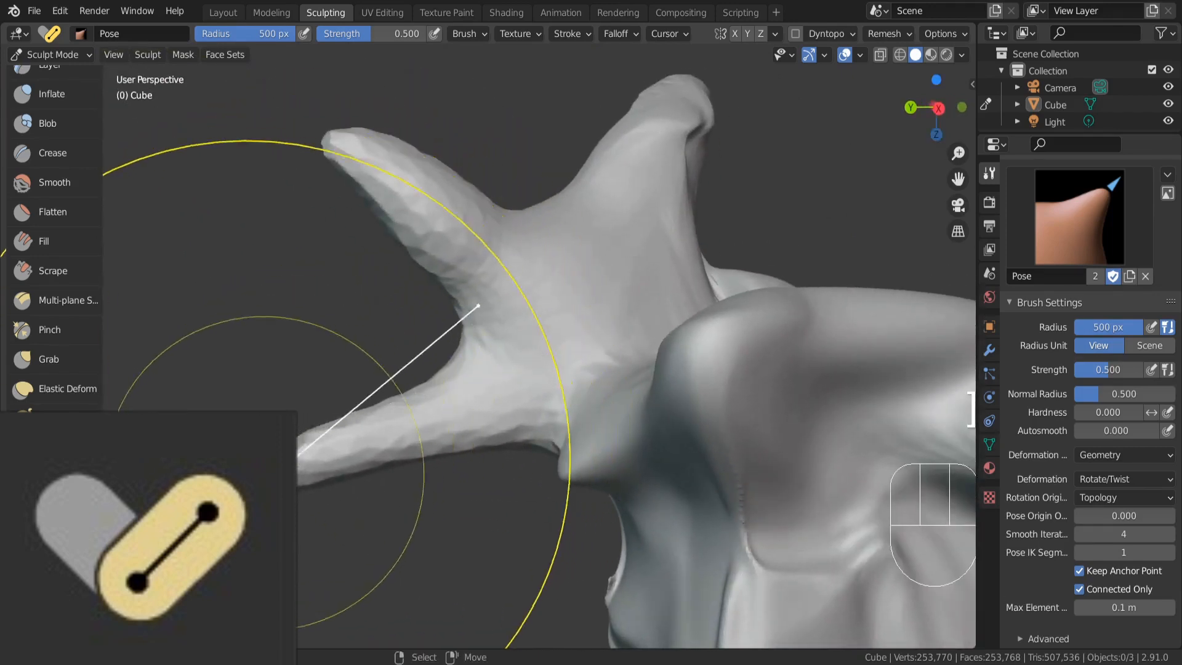
pyautogui.press('[')
pyautogui.press('[')
pyautogui.press('[')
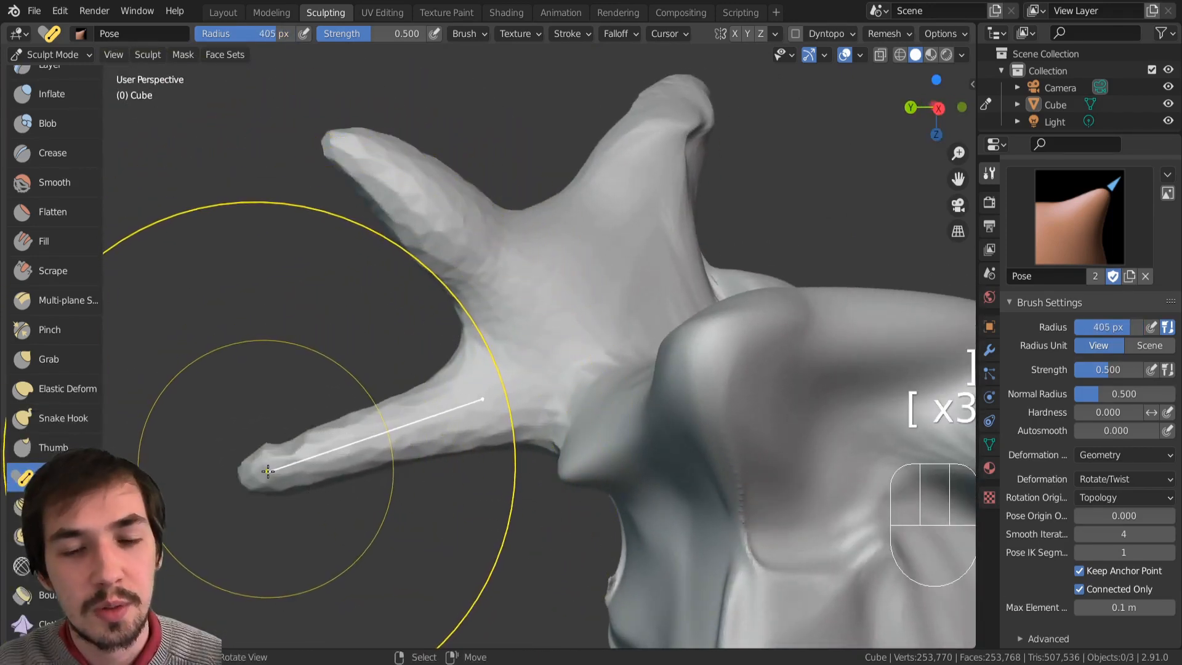
pyautogui.press(']')
pyautogui.press(']')
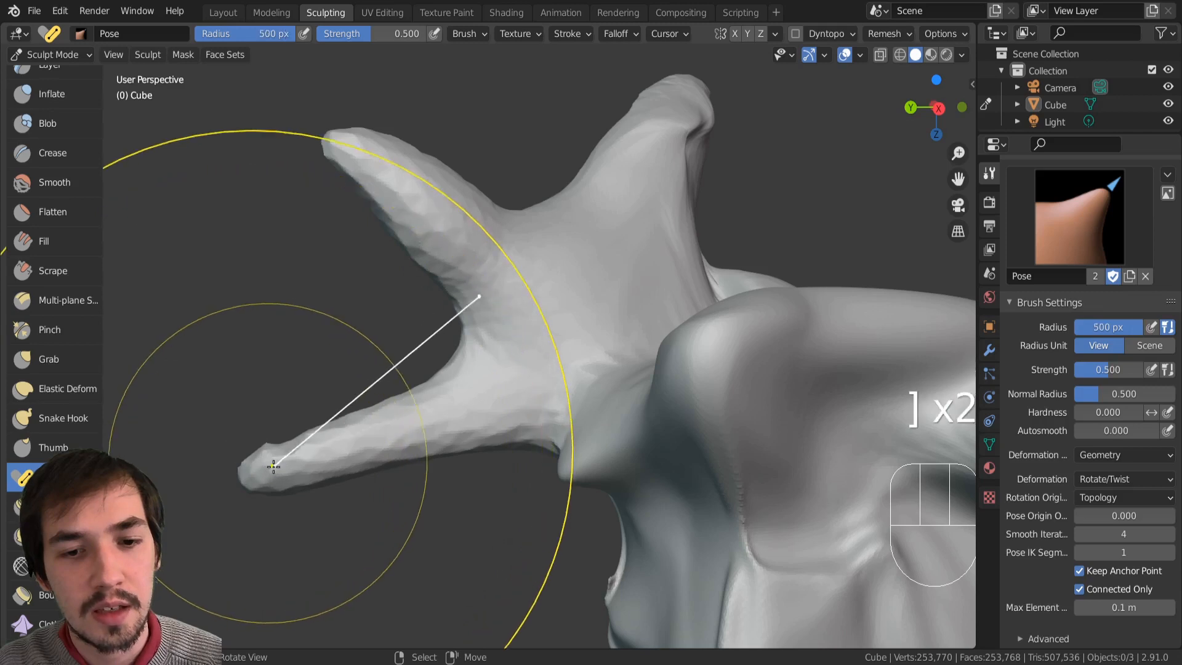
pyautogui.moveTo(273, 466); pyautogui.dragTo(259, 456)
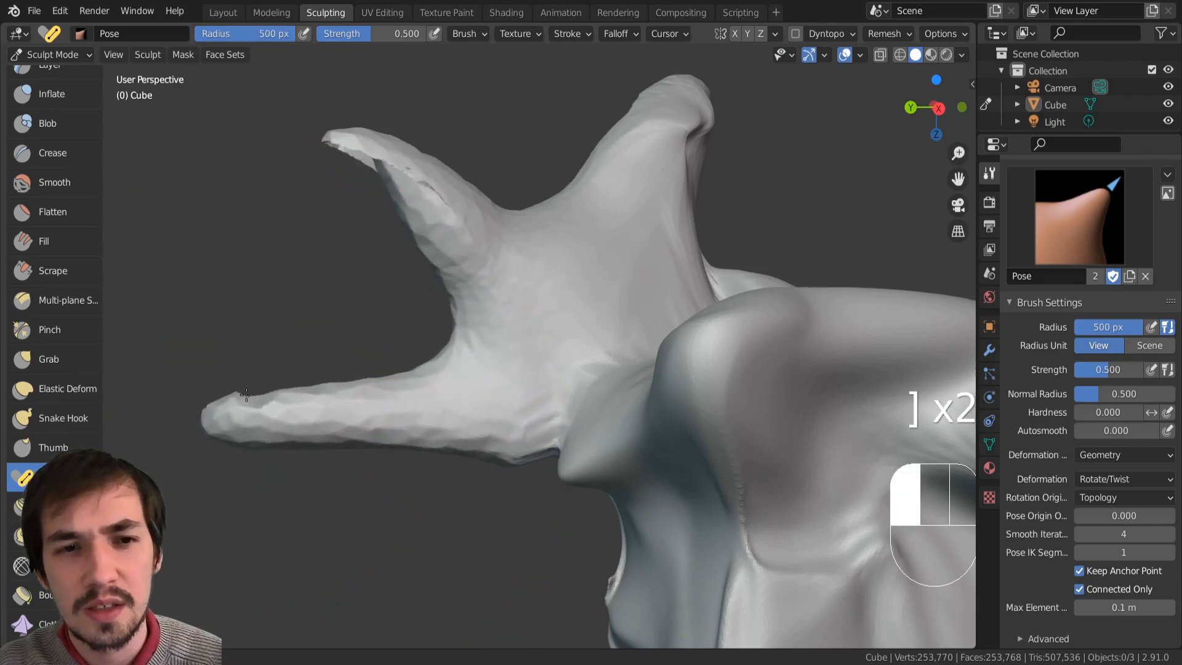
pyautogui.moveTo(246, 395)
pyautogui.mouseDown()
pyautogui.moveTo(259, 289)
pyautogui.moveTo(304, 166)
pyautogui.moveTo(264, 325)
pyautogui.moveTo(376, 417)
pyautogui.moveTo(321, 425)
pyautogui.mouseUp()
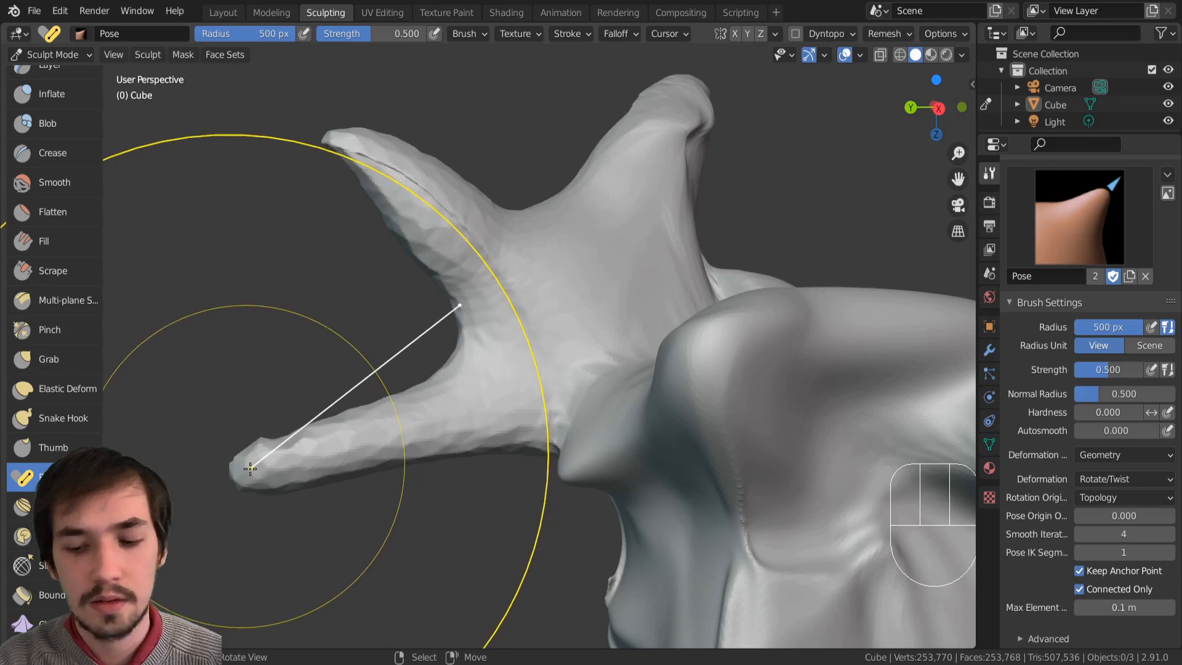
# Step: Reduce the Pose brush radius to 405 px and swing the lower side horn upward from its base
pyautogui.press('[')
pyautogui.press('[')
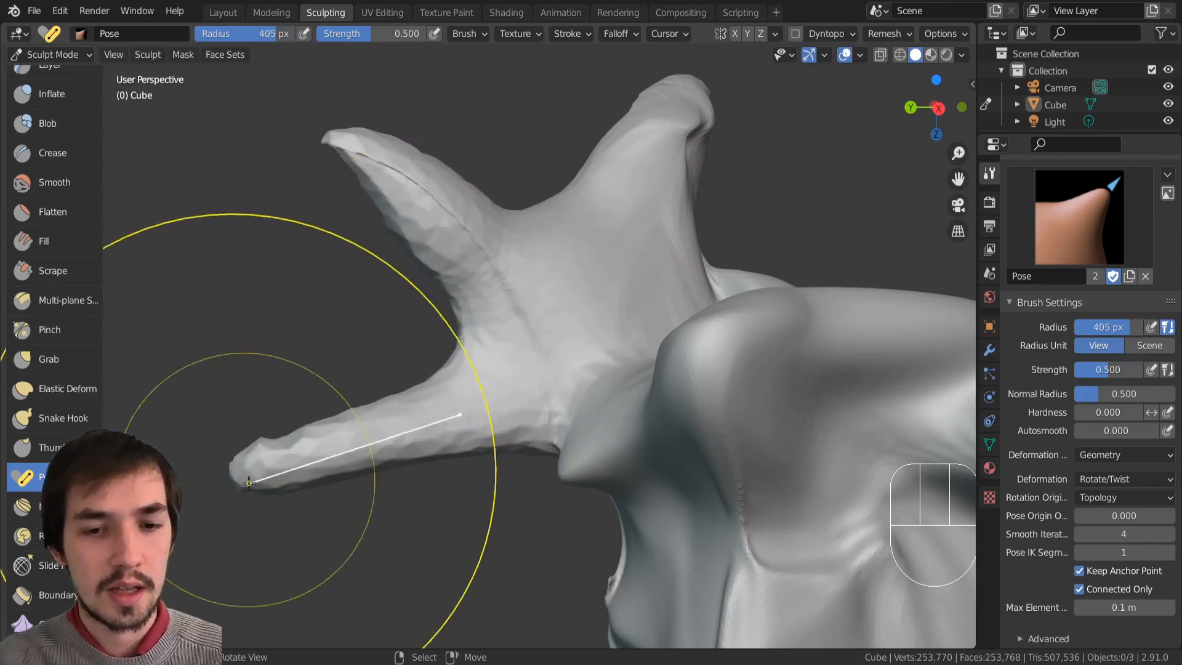
pyautogui.moveTo(264, 461); pyautogui.dragTo(258, 448)
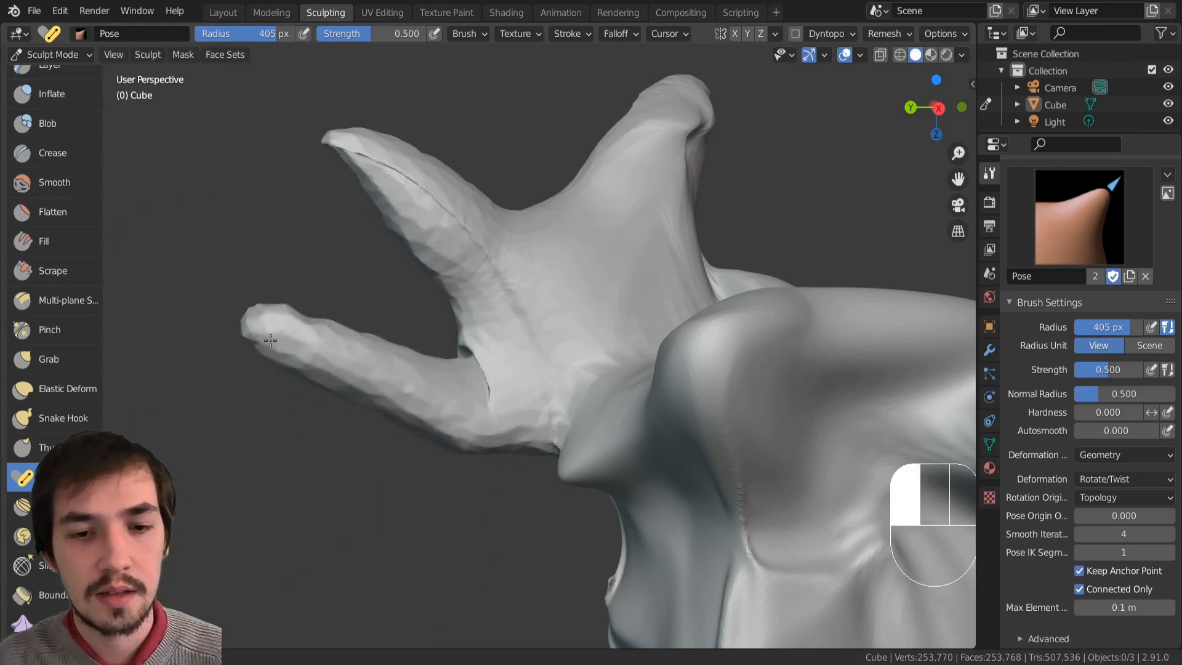
pyautogui.moveTo(270, 341)
pyautogui.mouseDown()
pyautogui.moveTo(270, 475)
pyautogui.moveTo(255, 485)
pyautogui.moveTo(241, 479)
pyautogui.moveTo(285, 449)
pyautogui.moveTo(264, 400)
pyautogui.moveTo(271, 333)
pyautogui.moveTo(305, 336)
pyautogui.mouseUp()
# Step: Reduce the Pose brush radius to 135 px and bend the tip of the lower side horn upward
pyautogui.press('[')
pyautogui.press('[')
pyautogui.press('[')
pyautogui.press('[')
pyautogui.press('[')
pyautogui.press('[')
pyautogui.press('[')
pyautogui.press('[')
pyautogui.press('[')
pyautogui.press('[')
pyautogui.press(']')
pyautogui.press(']')
pyautogui.press('[')
pyautogui.press('[')
pyautogui.press('[')
pyautogui.moveTo(304, 335)
pyautogui.mouseDown(button='middle')
pyautogui.moveTo(394, 338)
pyautogui.moveTo(317, 336)
pyautogui.mouseUp(button='middle')
pyautogui.keyDown('shift'); pyautogui.moveTo(317, 336); pyautogui.dragTo(320, 298, button='middle'); pyautogui.keyUp('shift')
pyautogui.moveTo(376, 336)
pyautogui.mouseDown(button='middle')
pyautogui.moveTo(311, 336)
pyautogui.moveTo(398, 352)
pyautogui.moveTo(387, 360)
pyautogui.mouseUp(button='middle')
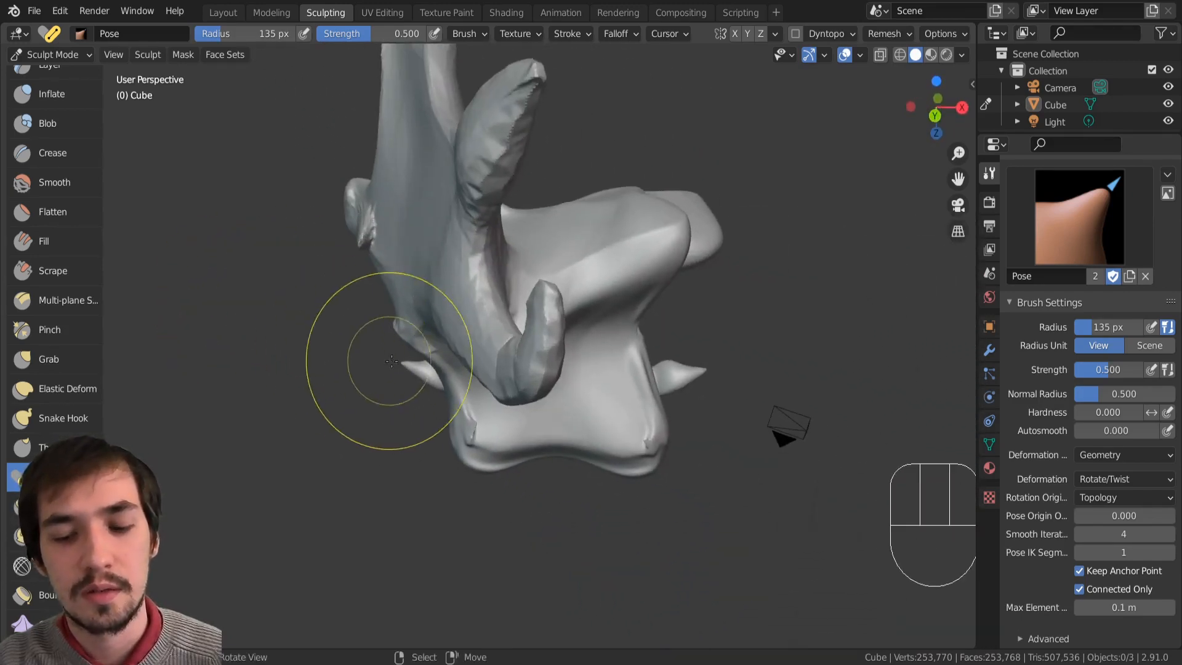
# Step: Thicken the bent tip of the lower side horn with the Inflate brush
pyautogui.press('i')
pyautogui.moveTo(540, 376); pyautogui.dragTo(561, 306, button='middle')
pyautogui.moveTo(589, 274); pyautogui.dragTo(560, 285)
pyautogui.moveTo(560, 285)
pyautogui.mouseDown(button='middle')
pyautogui.moveTo(691, 388)
pyautogui.moveTo(383, 322)
pyautogui.mouseUp(button='middle')
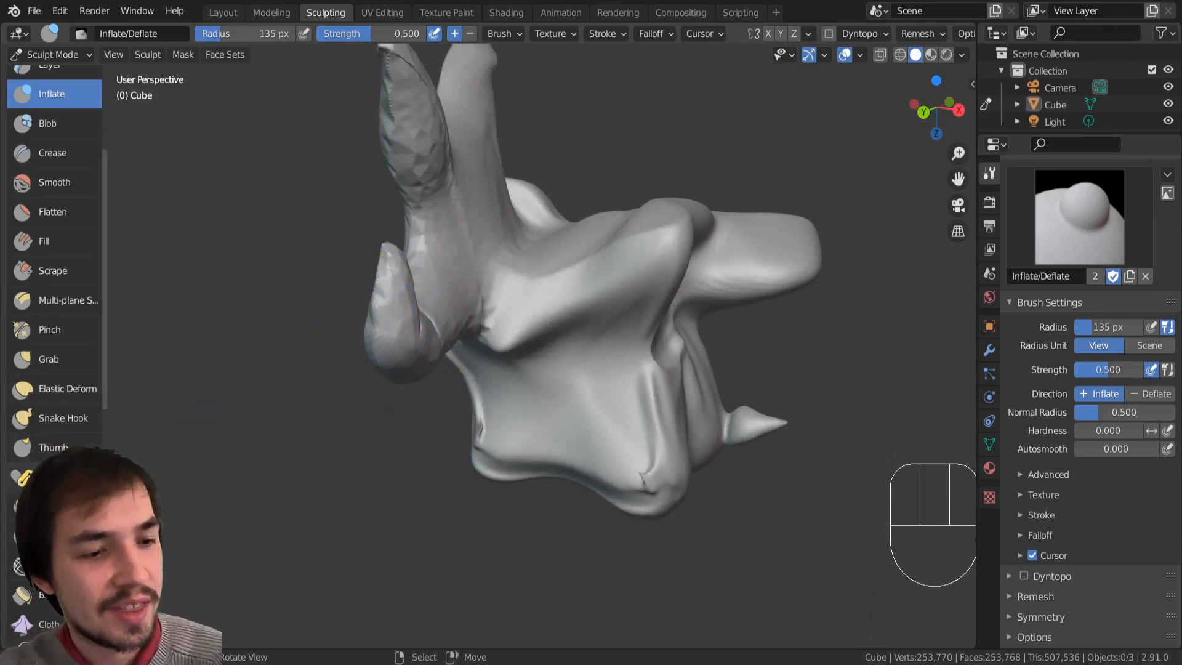
# Step: Return to the Pose brush and set its Deformation to Scale/Translate
pyautogui.click(22, 477)
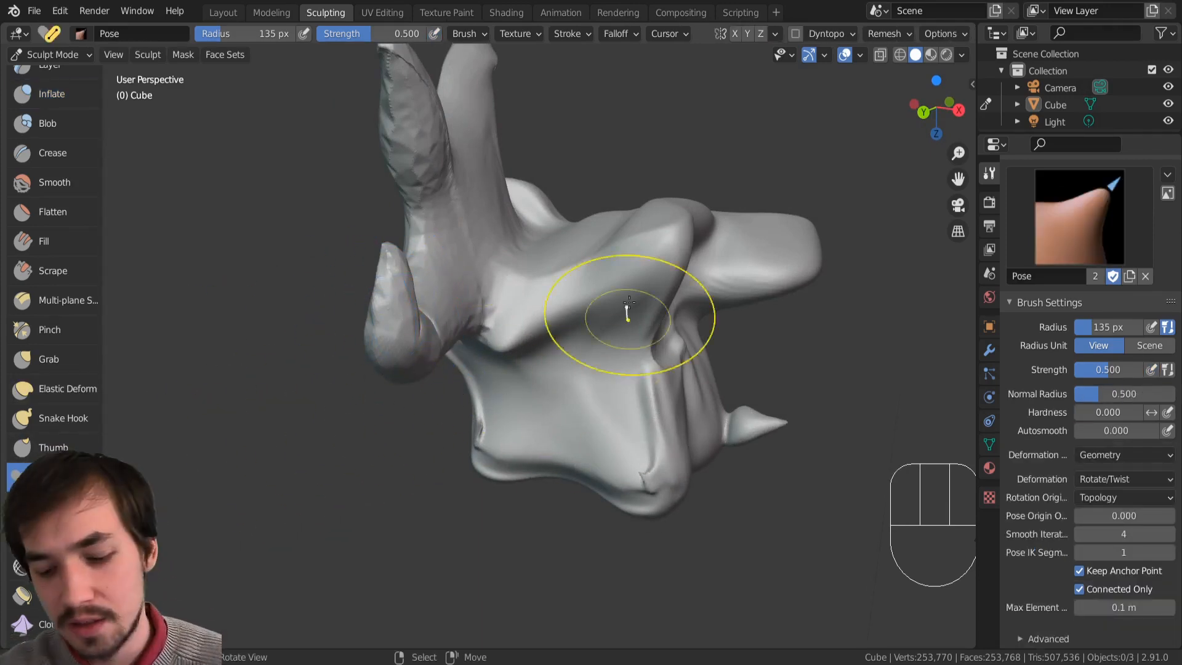
pyautogui.press('n')
pyautogui.scroll(-2, 864, 443)
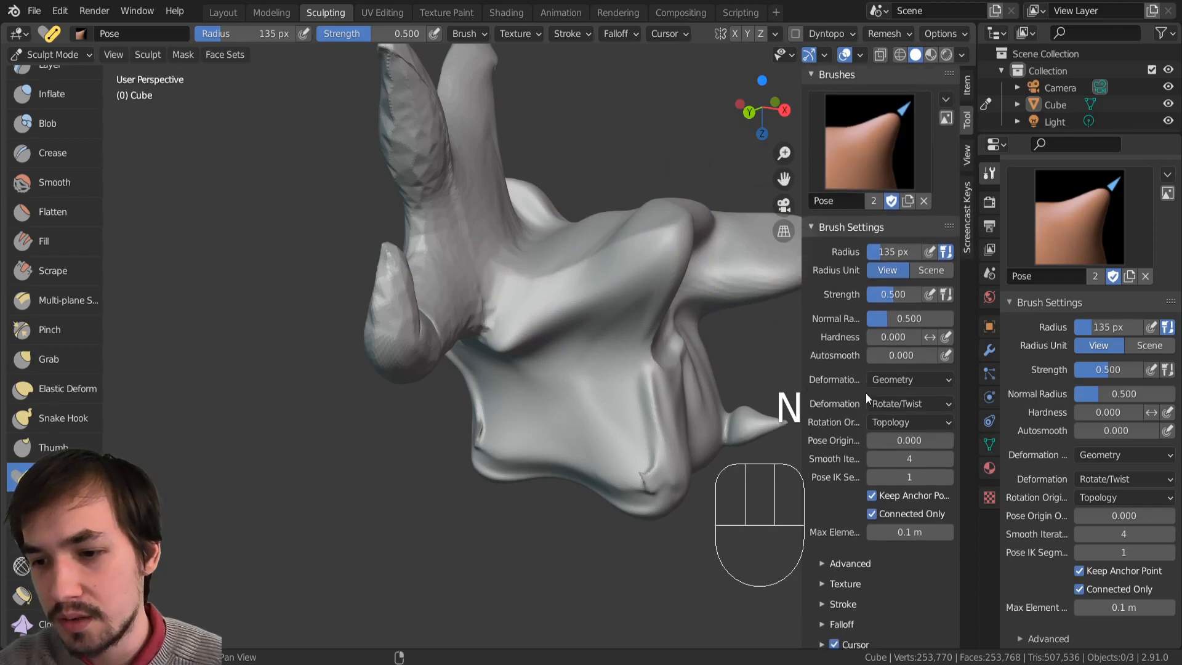
pyautogui.click(896, 408)
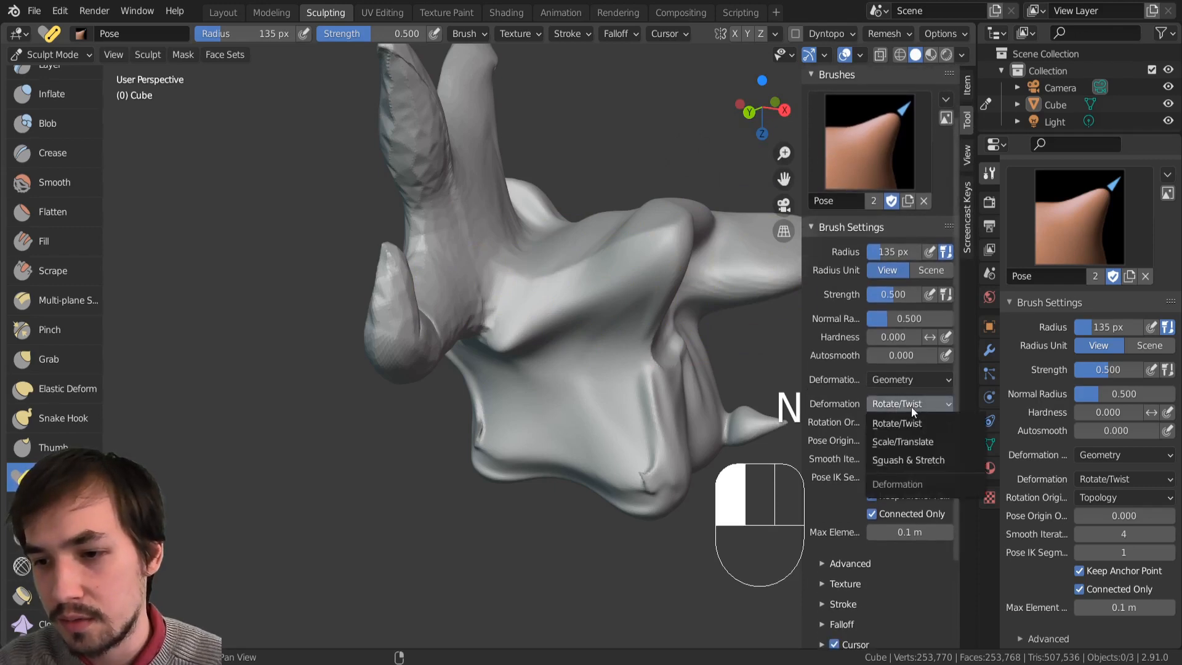
pyautogui.click(895, 444)
# Step: Enlarge the Pose brush radius and scale the lower side horn outward from its base
pyautogui.moveTo(470, 383); pyautogui.dragTo(307, 302, button='middle')
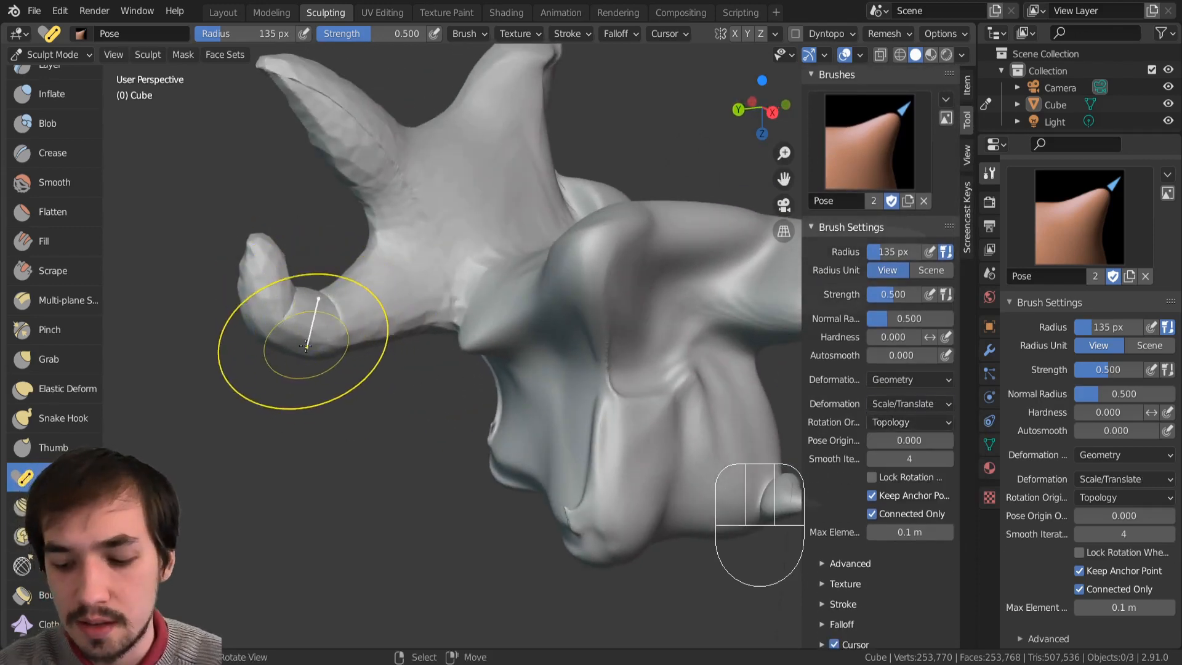
pyautogui.press(']')
pyautogui.press(']')
pyautogui.press(']')
pyautogui.press(']')
pyautogui.press(']')
pyautogui.press(']')
pyautogui.press(']')
pyautogui.press(']')
pyautogui.moveTo(289, 335); pyautogui.dragTo(240, 375)
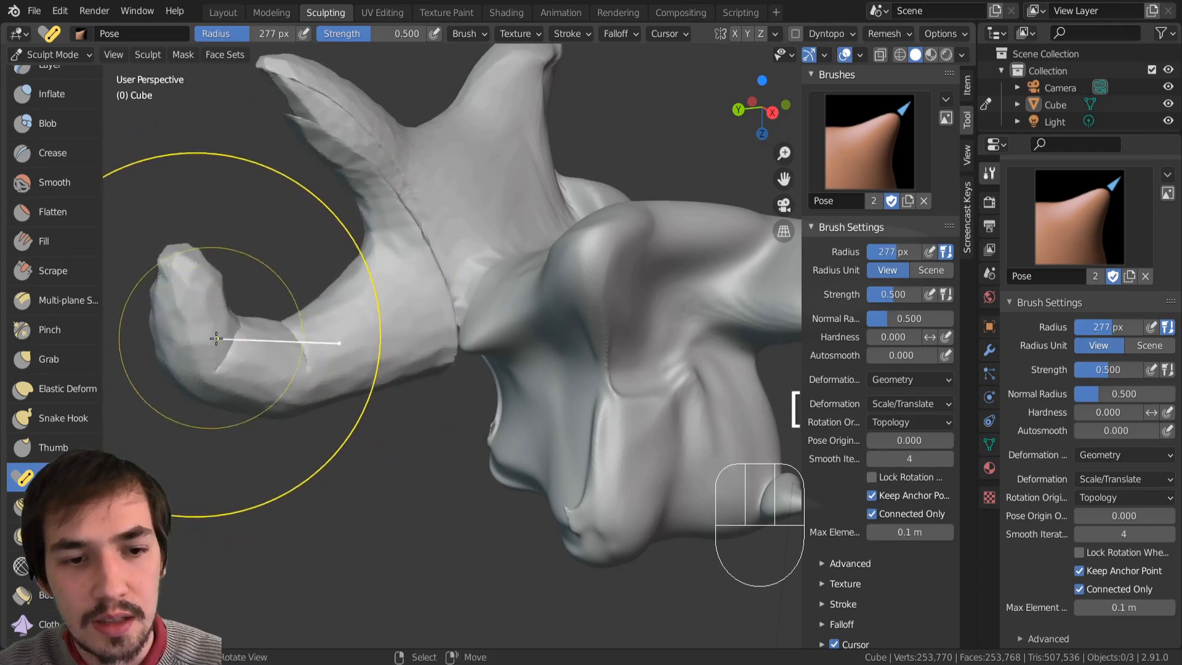
# Step: Set the Pose brush radius to 305 px and scale the outer part of the bent side horn much larger
pyautogui.press('[')
pyautogui.press('[')
pyautogui.press('[')
pyautogui.press(']')
pyautogui.press(']')
pyautogui.press(']')
pyautogui.press(']')
pyautogui.moveTo(188, 286)
pyautogui.mouseDown()
pyautogui.moveTo(145, 290)
pyautogui.moveTo(117, 271)
pyautogui.mouseUp()
pyautogui.moveTo(186, 364); pyautogui.dragTo(220, 350)
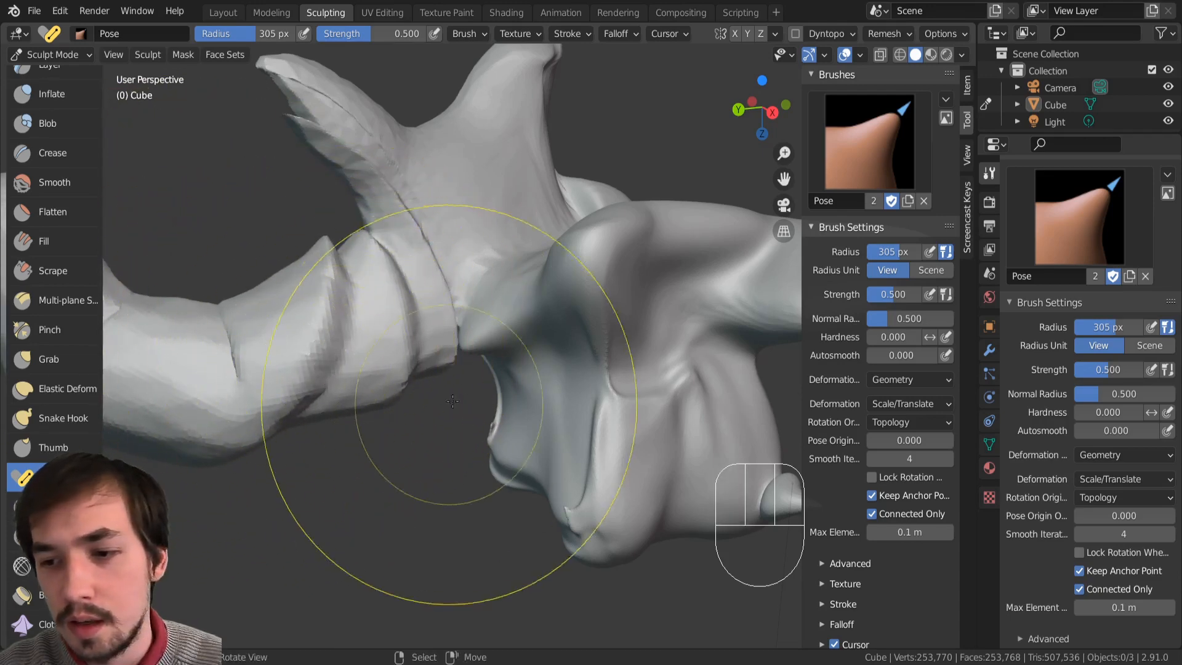
# Step: Pull the base of the enlarged side horn with the Pose brush and check the brush settings and overall shape
pyautogui.scroll(-1, 856, 351)
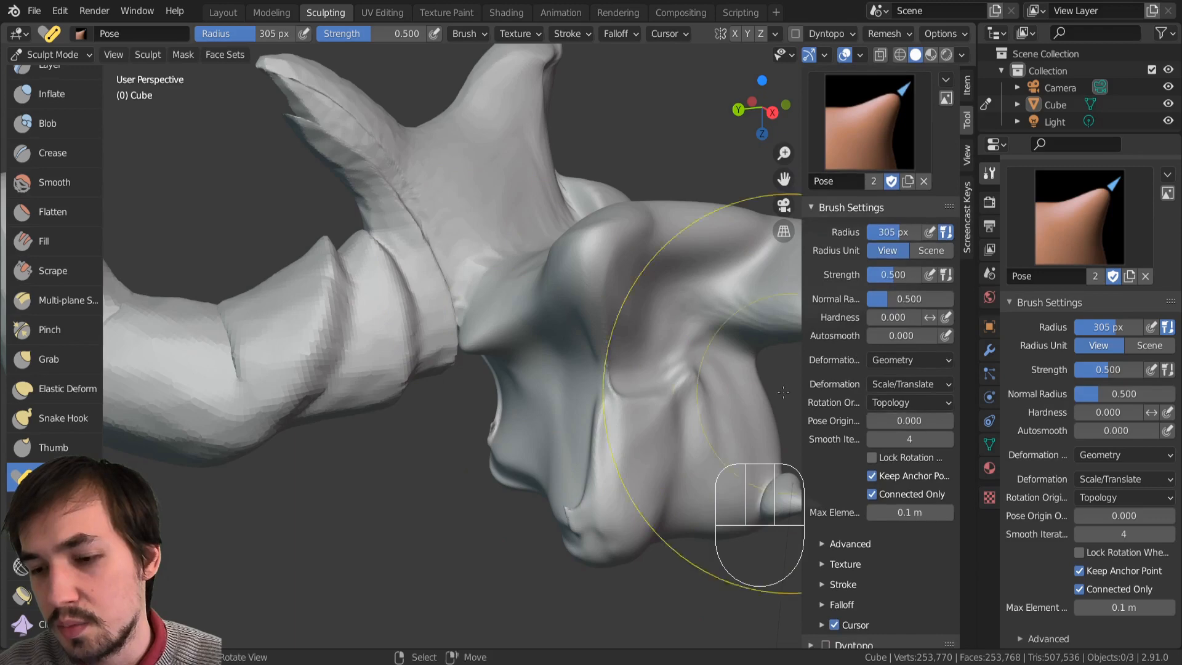
pyautogui.moveTo(349, 317)
pyautogui.mouseDown()
pyautogui.moveTo(338, 348)
pyautogui.moveTo(327, 338)
pyautogui.mouseUp()
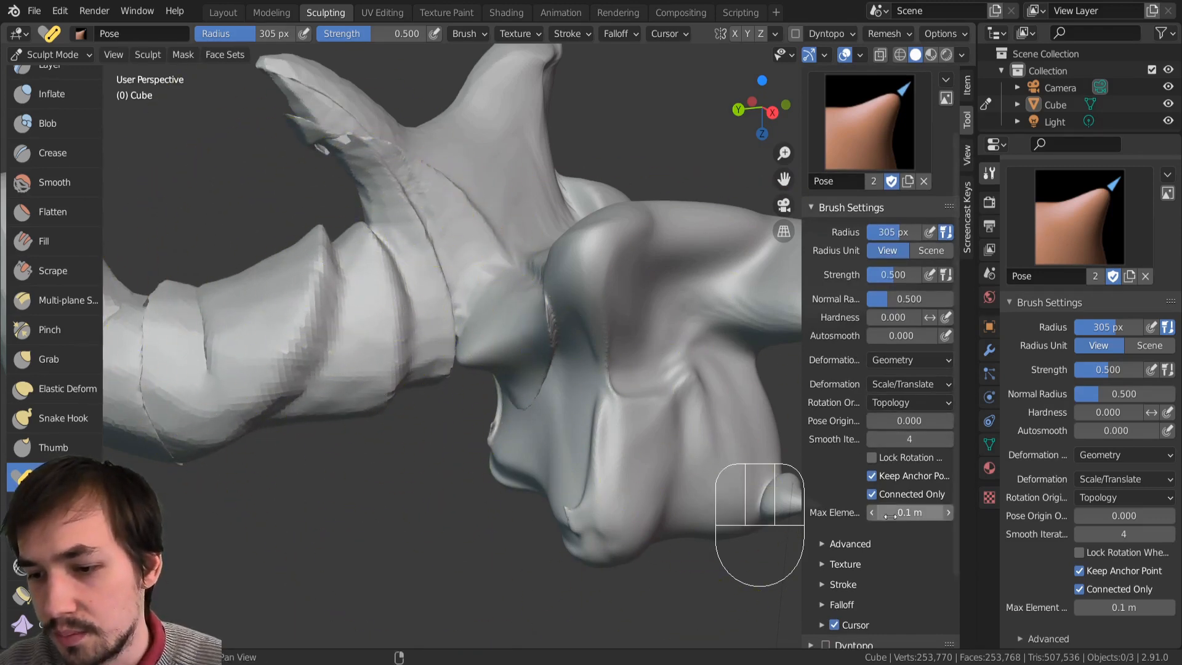
pyautogui.keyDown('ctrl'); pyautogui.moveTo(891, 516); pyautogui.dragTo(869, 216, button='middle'); pyautogui.keyUp('ctrl')
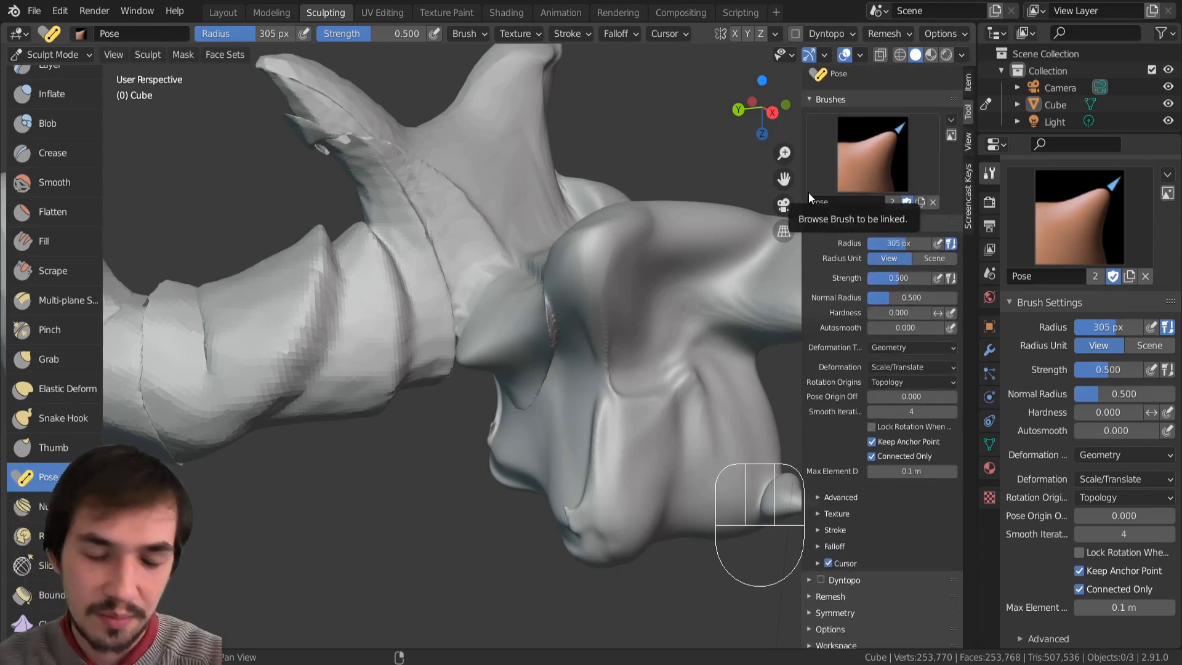
pyautogui.moveTo(361, 306)
pyautogui.keyDown('ctrl'); pyautogui.mouseDown(button='middle')
pyautogui.moveTo(459, 350)
pyautogui.moveTo(289, 317)
pyautogui.mouseUp(button='middle'); pyautogui.keyUp('ctrl')
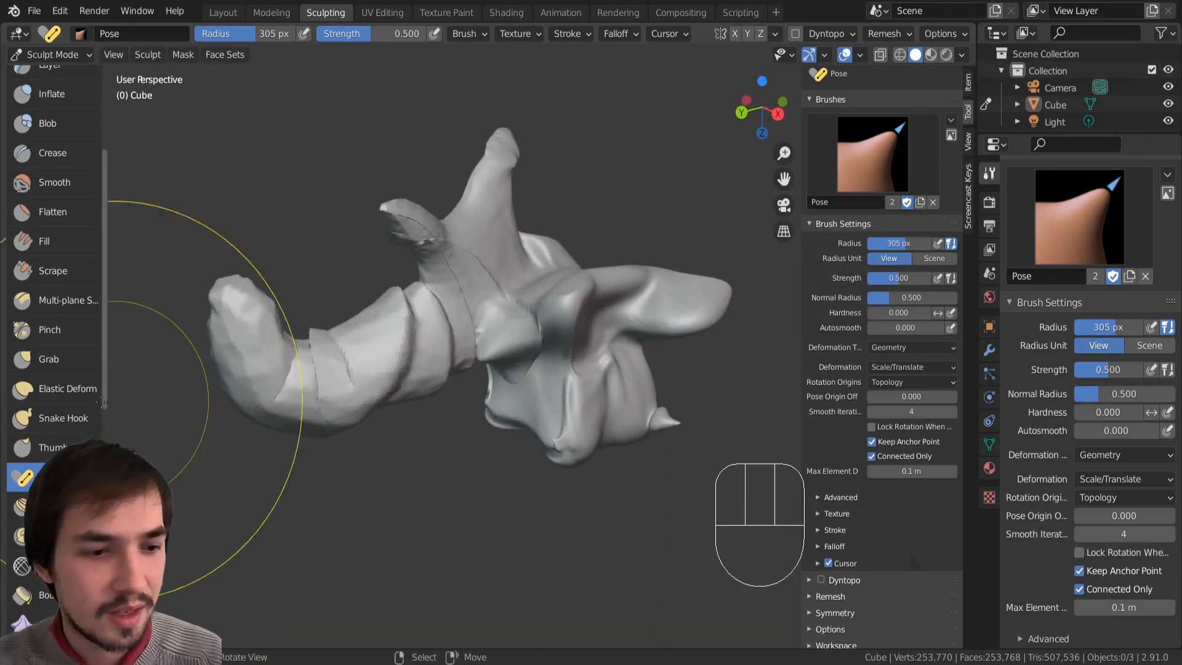
# Step: Switch to the Nudge brush, swirl a spiral into the body below the top horn and reduce the radius to 129 px
pyautogui.click(22, 506)
pyautogui.moveTo(246, 400)
pyautogui.mouseDown(button='middle')
pyautogui.moveTo(431, 345)
pyautogui.moveTo(465, 387)
pyautogui.moveTo(515, 396)
pyautogui.moveTo(308, 431)
pyautogui.mouseUp(button='middle')
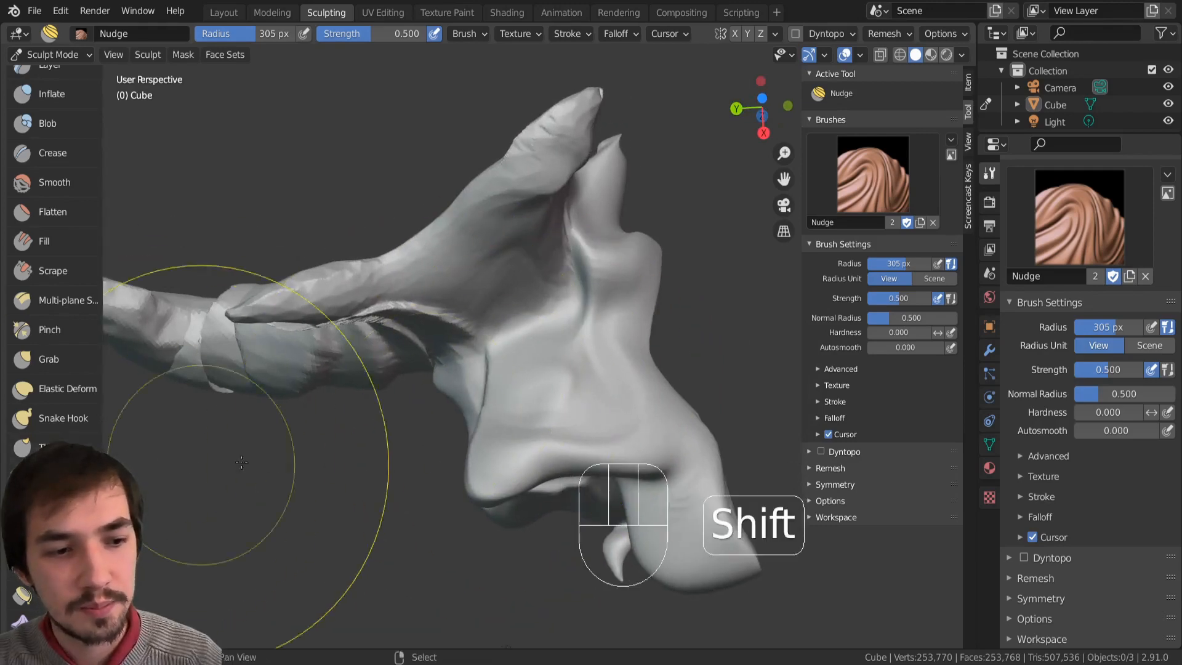
pyautogui.keyDown('shift'); pyautogui.moveTo(148, 487); pyautogui.dragTo(152, 448, button='middle'); pyautogui.keyUp('shift')
pyautogui.moveTo(355, 404)
pyautogui.mouseDown(button='middle')
pyautogui.moveTo(493, 416)
pyautogui.moveTo(449, 369)
pyautogui.mouseUp(button='middle')
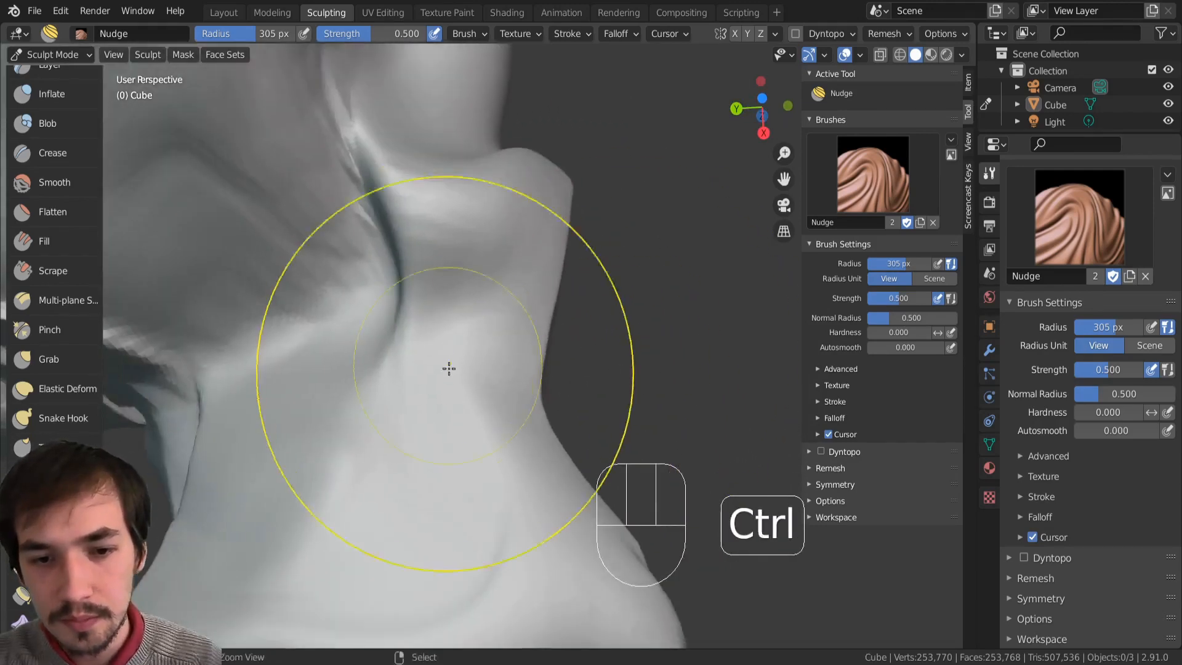
pyautogui.moveTo(449, 369); pyautogui.dragTo(410, 477)
pyautogui.press('[')
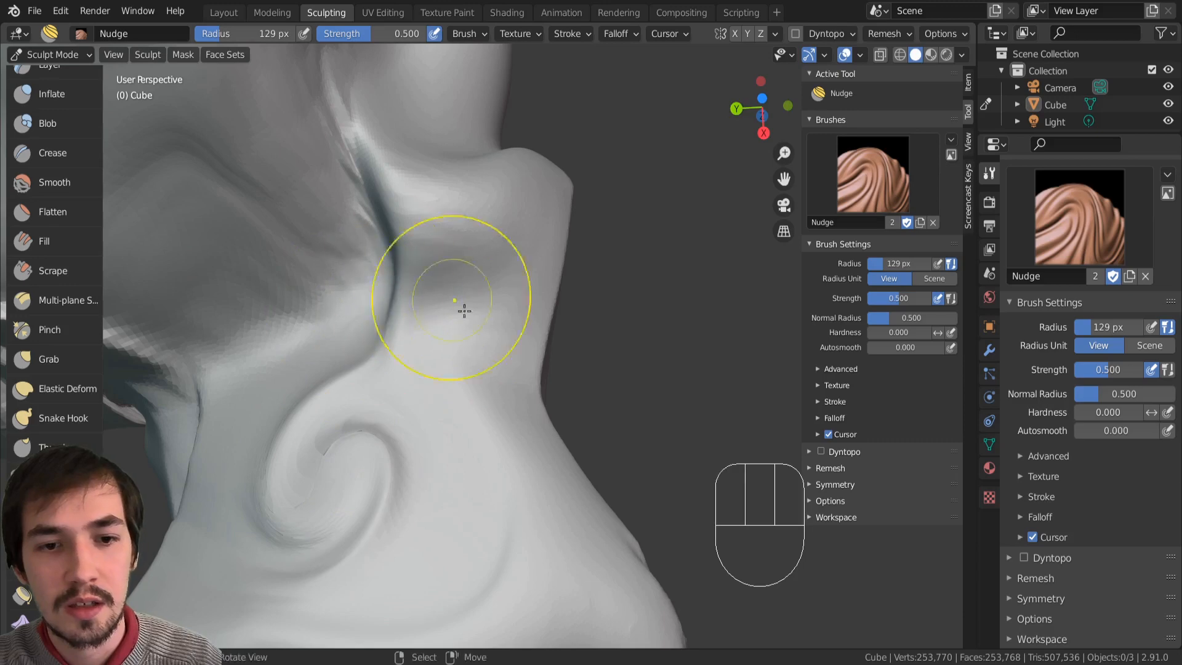
pyautogui.moveTo(473, 328)
pyautogui.mouseDown()
pyautogui.moveTo(472, 248)
pyautogui.moveTo(525, 290)
pyautogui.moveTo(468, 277)
pyautogui.moveTo(490, 271)
pyautogui.mouseUp()
# Step: Nudge the surface at the top horn's base with sweeping and circular strokes, raising the brush strength to 1.000
pyautogui.moveTo(420, 261)
pyautogui.mouseDown(button='middle')
pyautogui.moveTo(475, 343)
pyautogui.moveTo(454, 272)
pyautogui.moveTo(491, 359)
pyautogui.moveTo(438, 261)
pyautogui.mouseUp(button='middle')
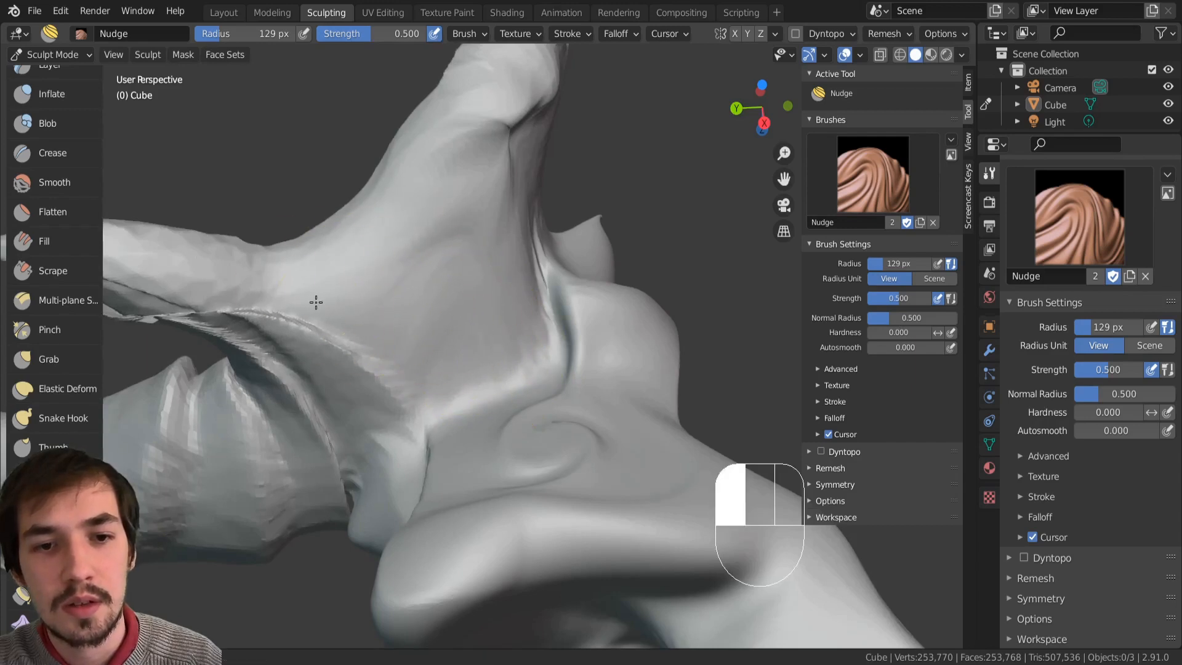
pyautogui.moveTo(489, 316)
pyautogui.mouseDown()
pyautogui.moveTo(319, 277)
pyautogui.moveTo(309, 317)
pyautogui.mouseUp()
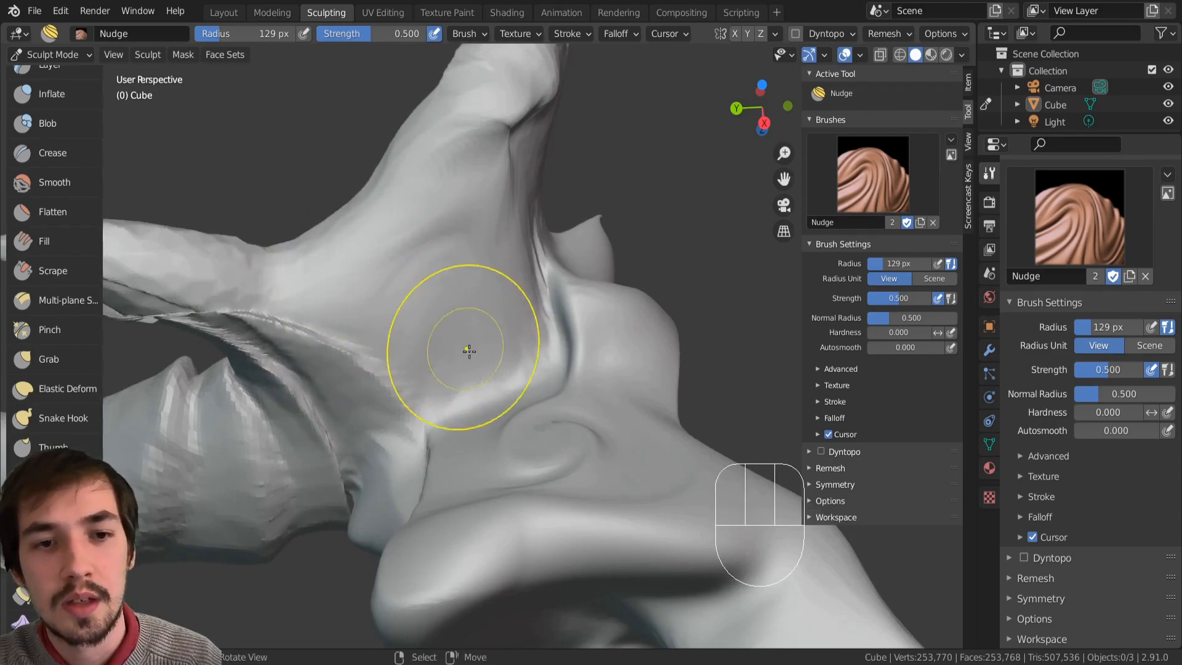
pyautogui.moveTo(470, 351)
pyautogui.mouseDown()
pyautogui.moveTo(337, 349)
pyautogui.moveTo(317, 285)
pyautogui.moveTo(422, 267)
pyautogui.moveTo(434, 298)
pyautogui.mouseUp()
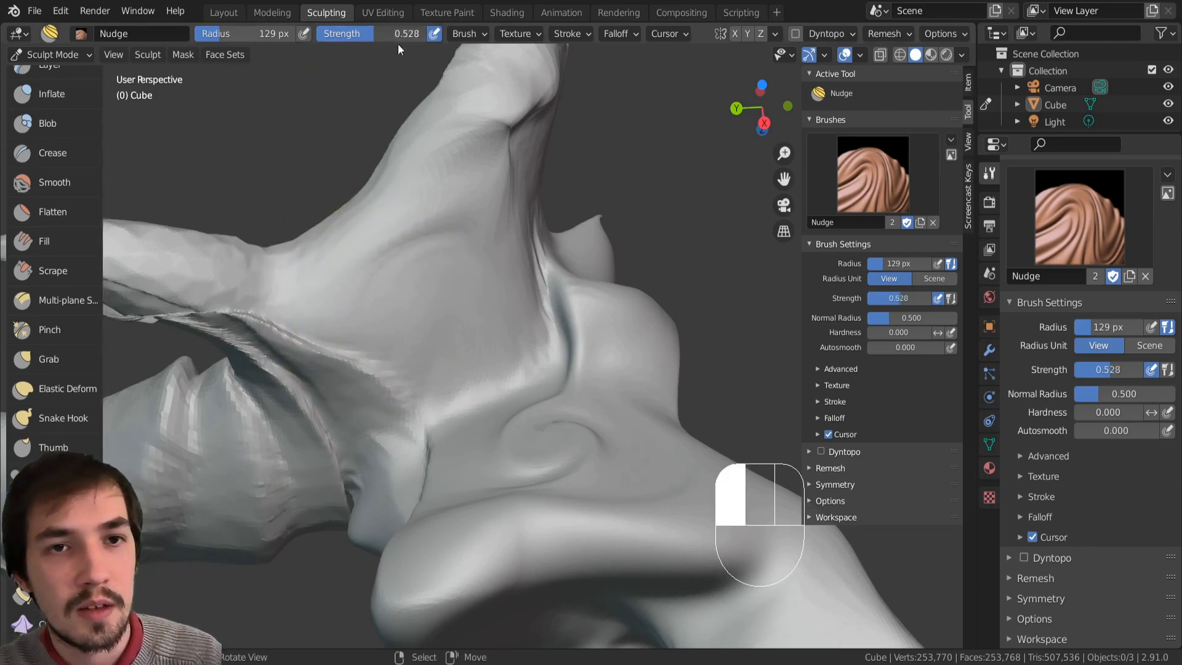
pyautogui.moveTo(412, 241); pyautogui.dragTo(399, 379)
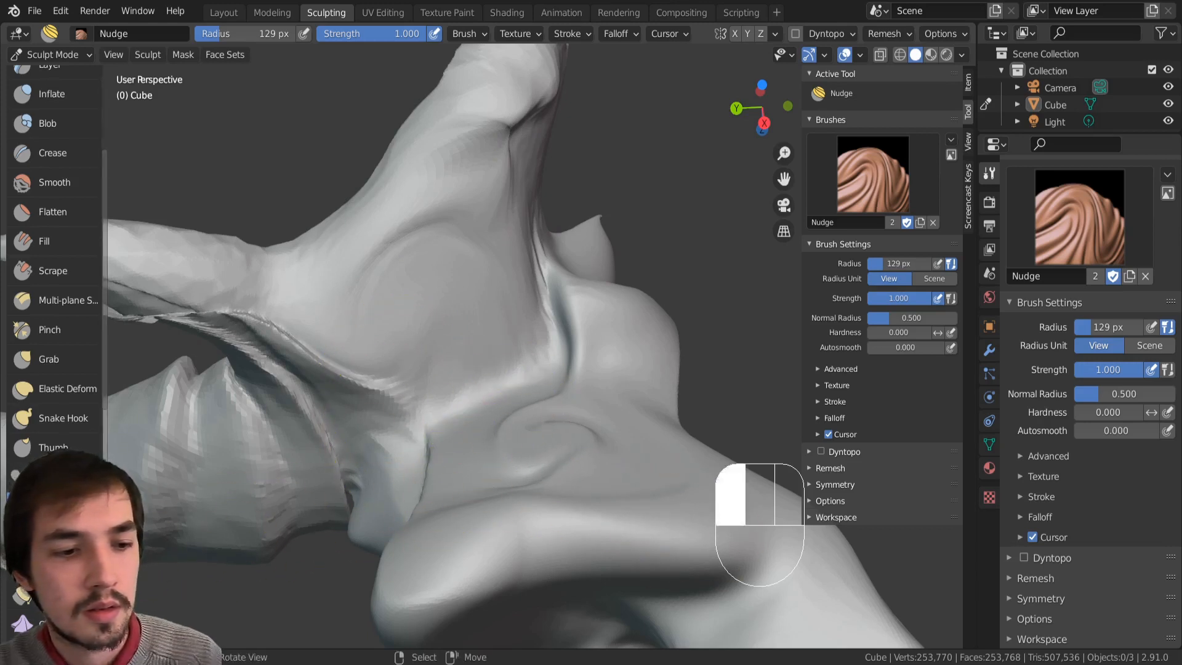
# Step: Switch to the Rotate brush and twist a small area of the surface below the top horn
pyautogui.click(52, 536)
pyautogui.moveTo(444, 352); pyautogui.dragTo(445, 352)
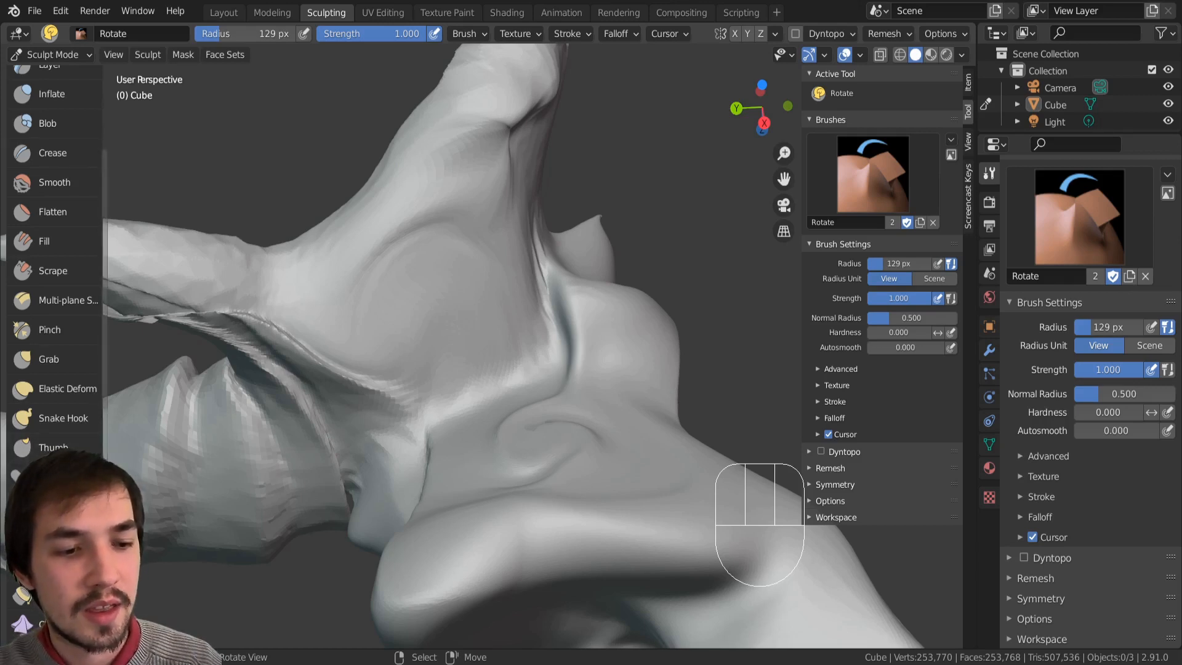
pyautogui.moveTo(425, 341); pyautogui.dragTo(435, 303)
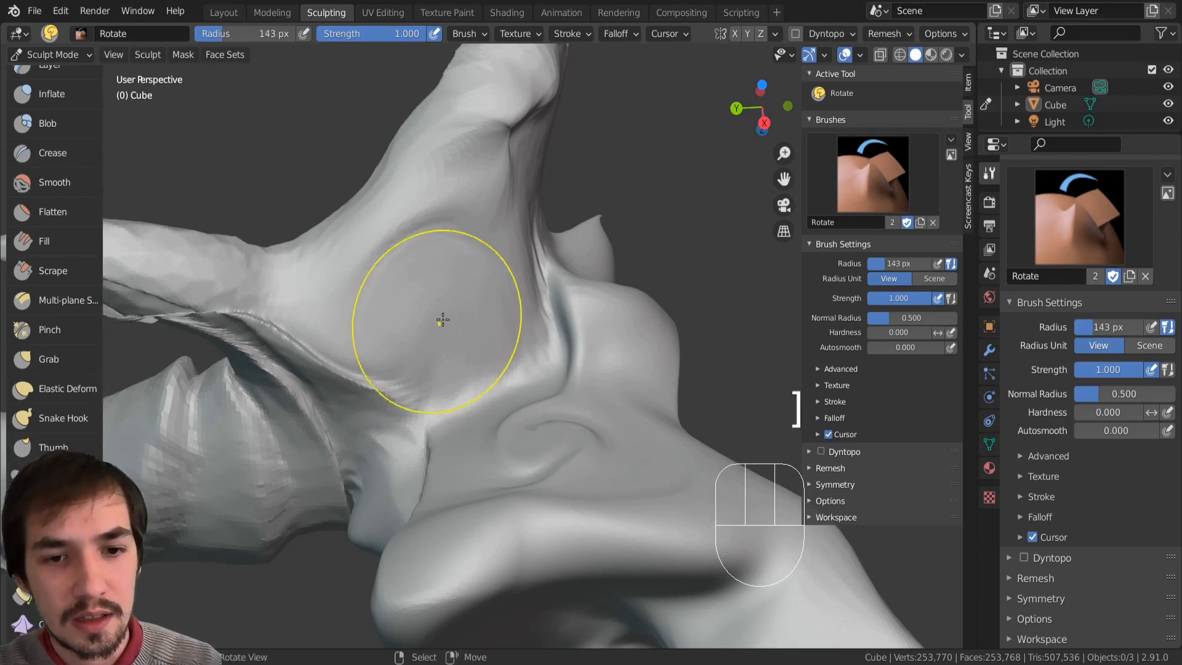
# Step: Enlarge the Rotate brush radius to 238 px and twist the top horn and its base into a spiral
pyautogui.press(']')
pyautogui.press(']')
pyautogui.press(']')
pyautogui.press(']')
pyautogui.press(']')
pyautogui.press(']')
pyautogui.moveTo(456, 203)
pyautogui.mouseDown()
pyautogui.moveTo(498, 197)
pyautogui.moveTo(462, 213)
pyautogui.moveTo(454, 192)
pyautogui.moveTo(511, 201)
pyautogui.mouseUp()
pyautogui.moveTo(426, 278); pyautogui.dragTo(478, 274)
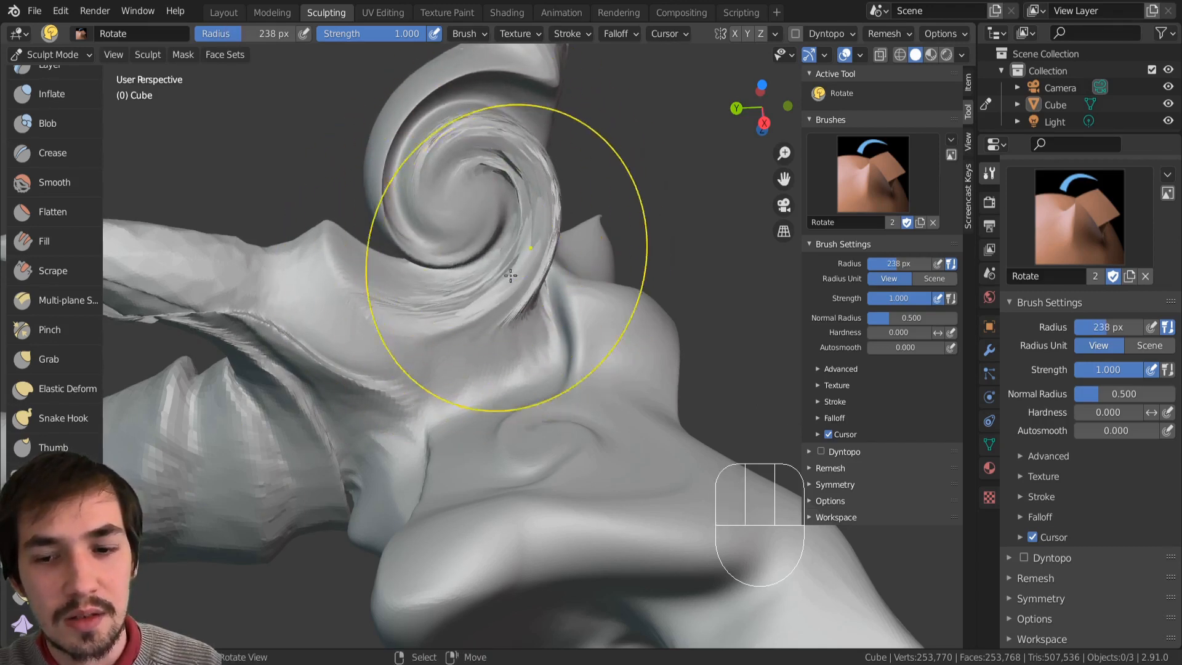
# Step: Twist the surface of the large front lobe with the Rotate brush
pyautogui.moveTo(509, 273)
pyautogui.mouseDown(button='middle')
pyautogui.moveTo(417, 335)
pyautogui.moveTo(509, 346)
pyautogui.mouseUp(button='middle')
pyautogui.moveTo(509, 345)
pyautogui.mouseDown()
pyautogui.moveTo(461, 462)
pyautogui.moveTo(512, 428)
pyautogui.mouseUp()
pyautogui.keyDown('ctrl'); pyautogui.moveTo(527, 401); pyautogui.dragTo(510, 472, button='middle'); pyautogui.keyUp('ctrl')
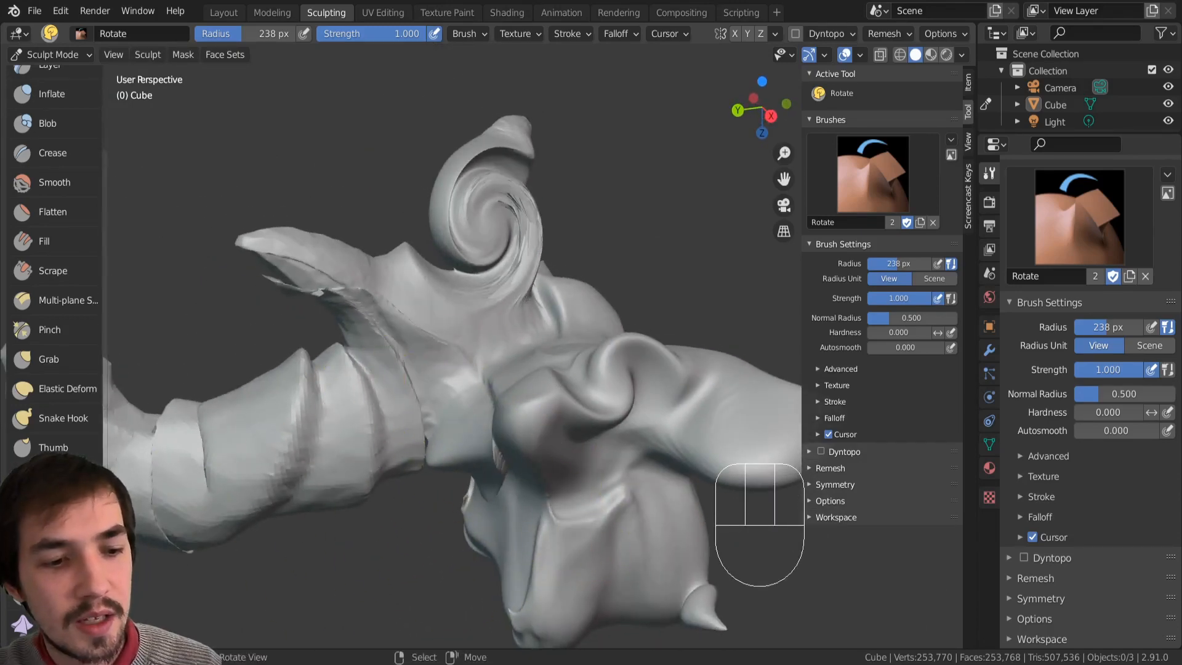
# Step: Switch to the Slide Relax brush and relax the mesh over the spiral on the top horn
pyautogui.click(54, 565)
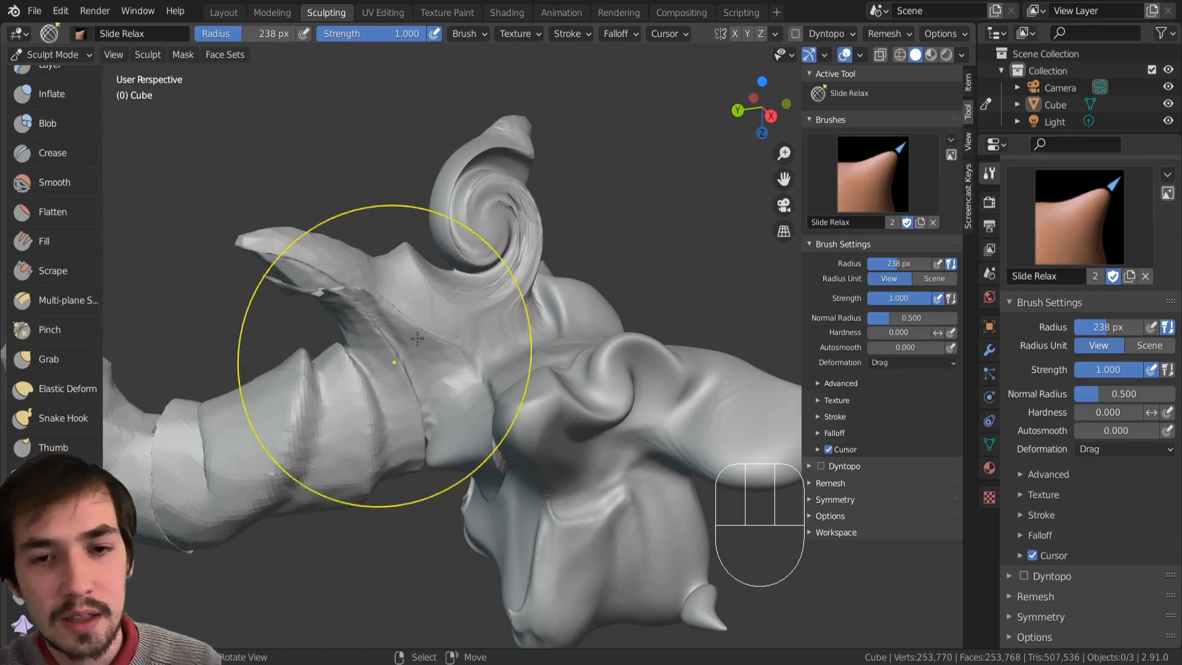
pyautogui.moveTo(472, 225)
pyautogui.keyDown('shift'); pyautogui.mouseDown()
pyautogui.moveTo(516, 253)
pyautogui.moveTo(438, 330)
pyautogui.mouseUp(); pyautogui.keyUp('shift')
pyautogui.moveTo(438, 330); pyautogui.dragTo(242, 370, button='middle')
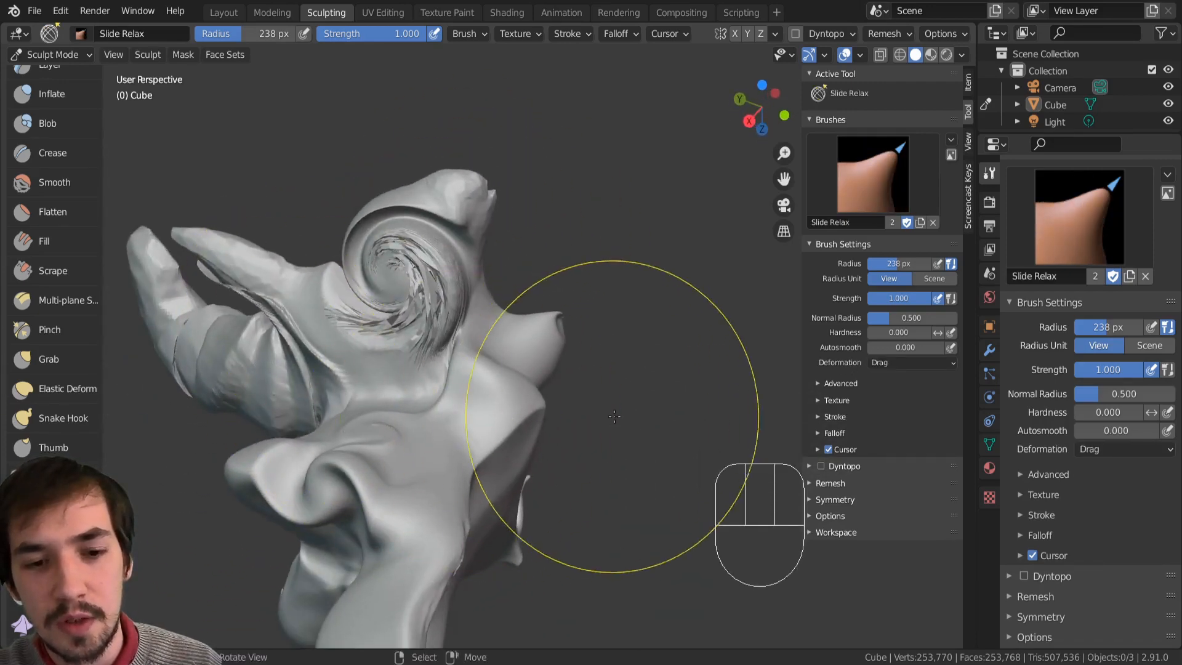
pyautogui.moveTo(615, 417); pyautogui.dragTo(555, 357, button='middle')
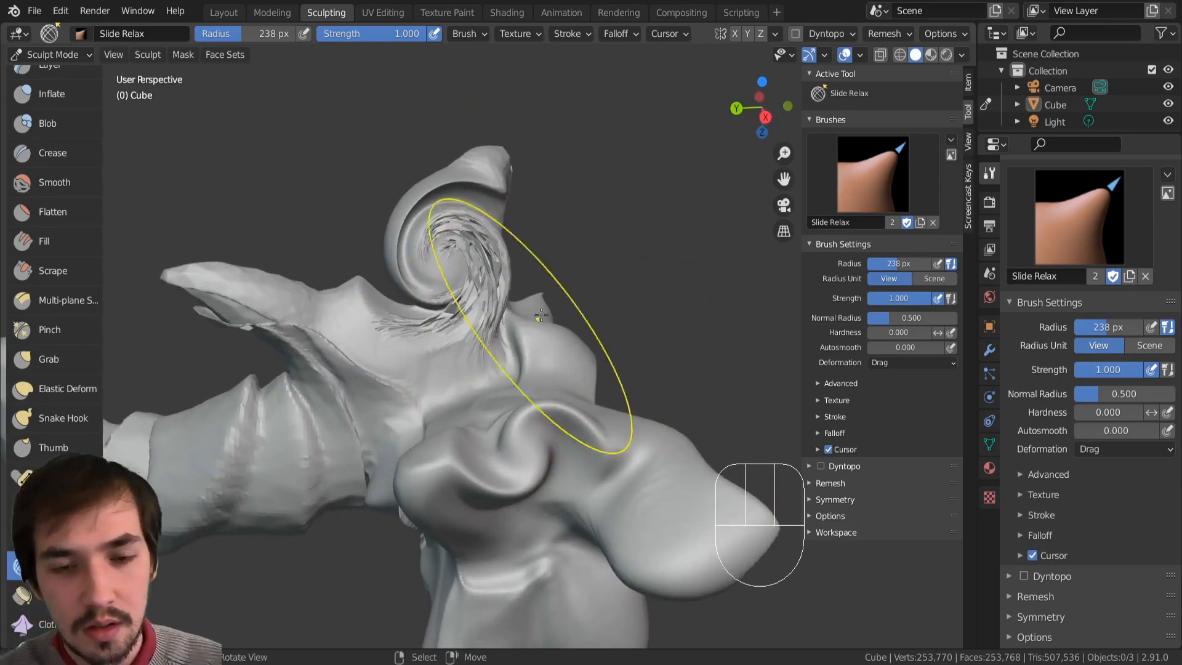
# Step: Leave sculpting and put the sculpted cube in Object Mode
pyautogui.press('Tab')
pyautogui.click(484, 318)
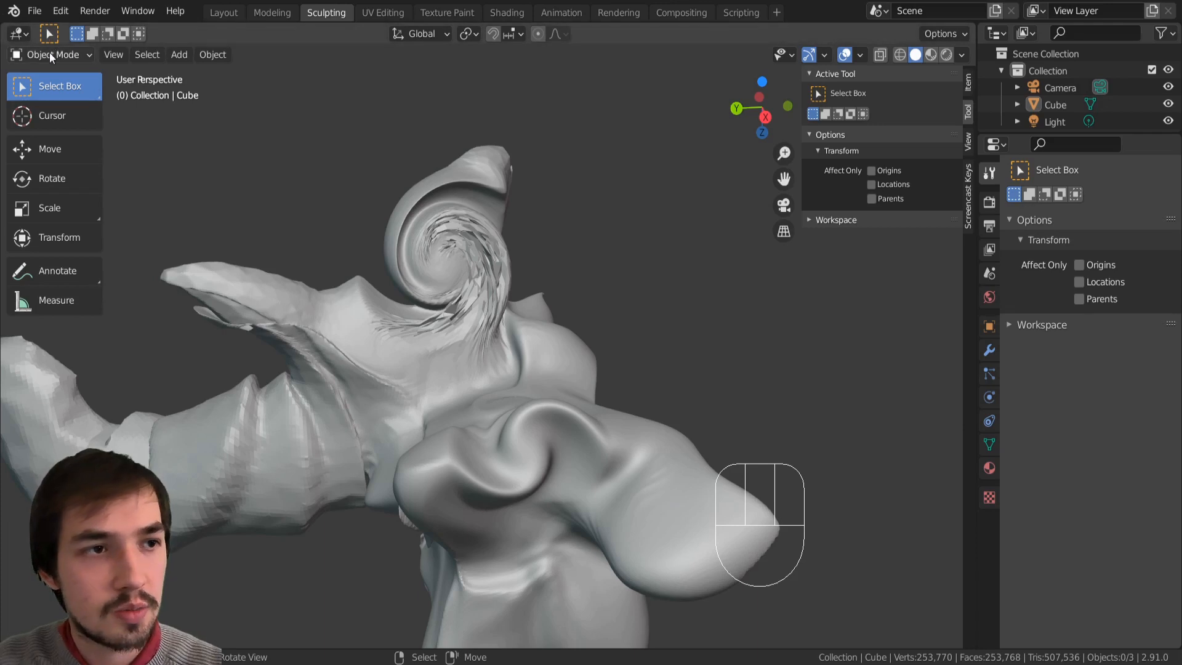
# Step: Bring up the mode pie menu and examine its Tab for Pie Menu option in the keymap preferences
pyautogui.press('Tab')
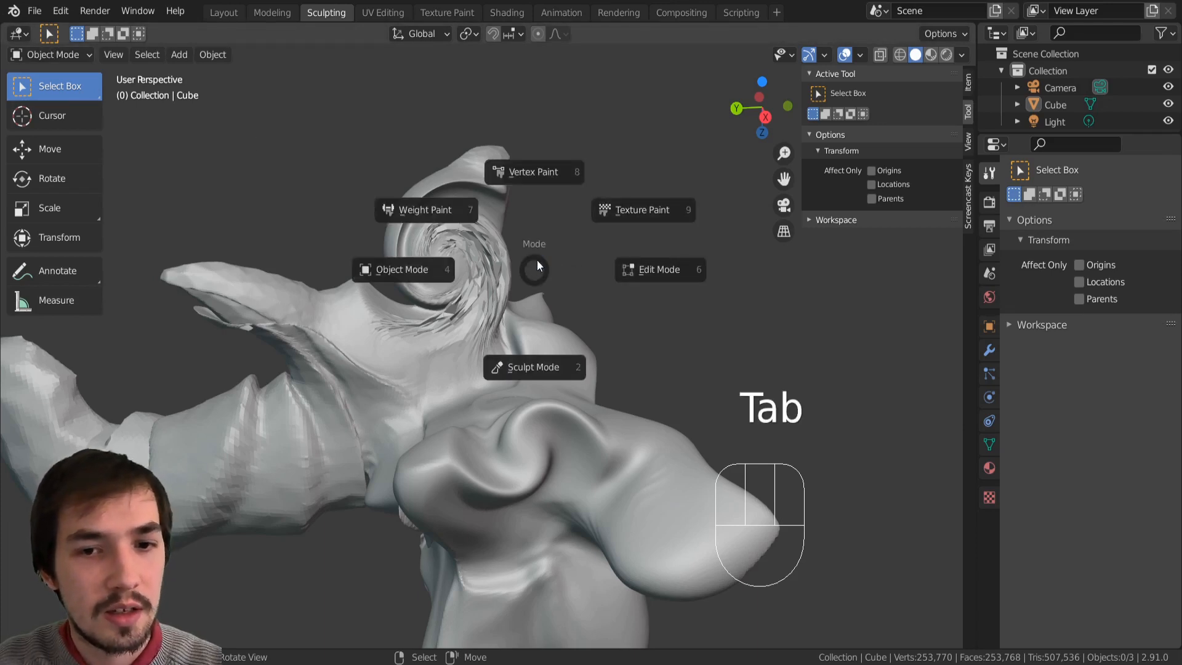
pyautogui.press('Escape')
pyautogui.click(61, 11)
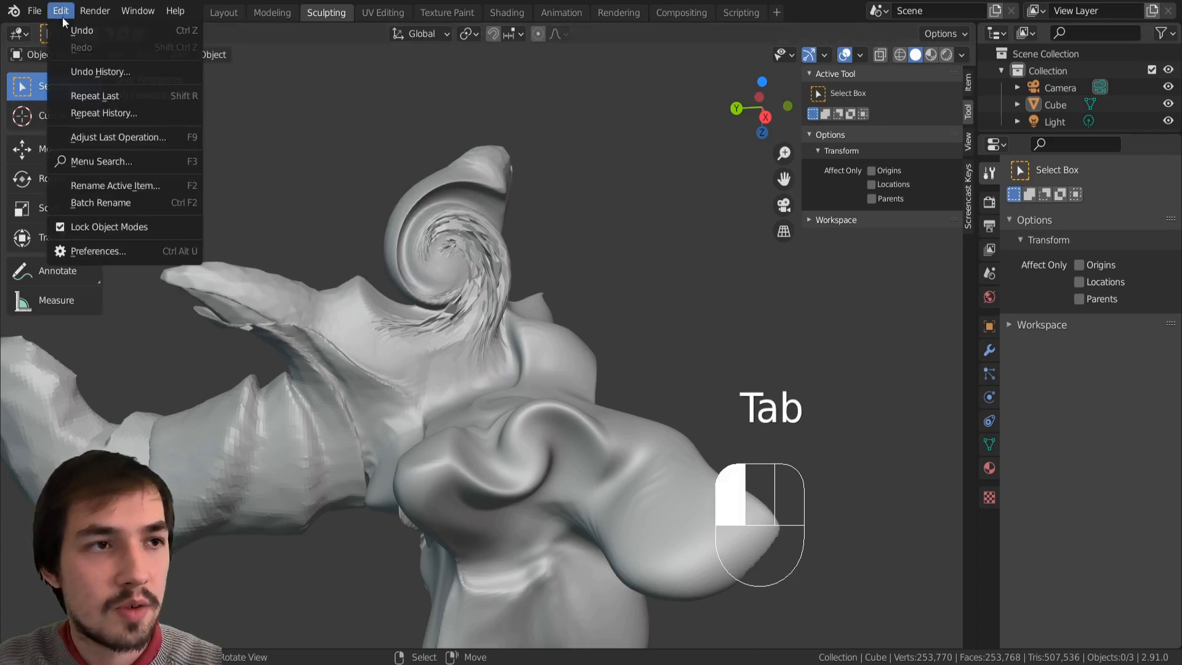
pyautogui.click(106, 245)
pyautogui.click(48, 263)
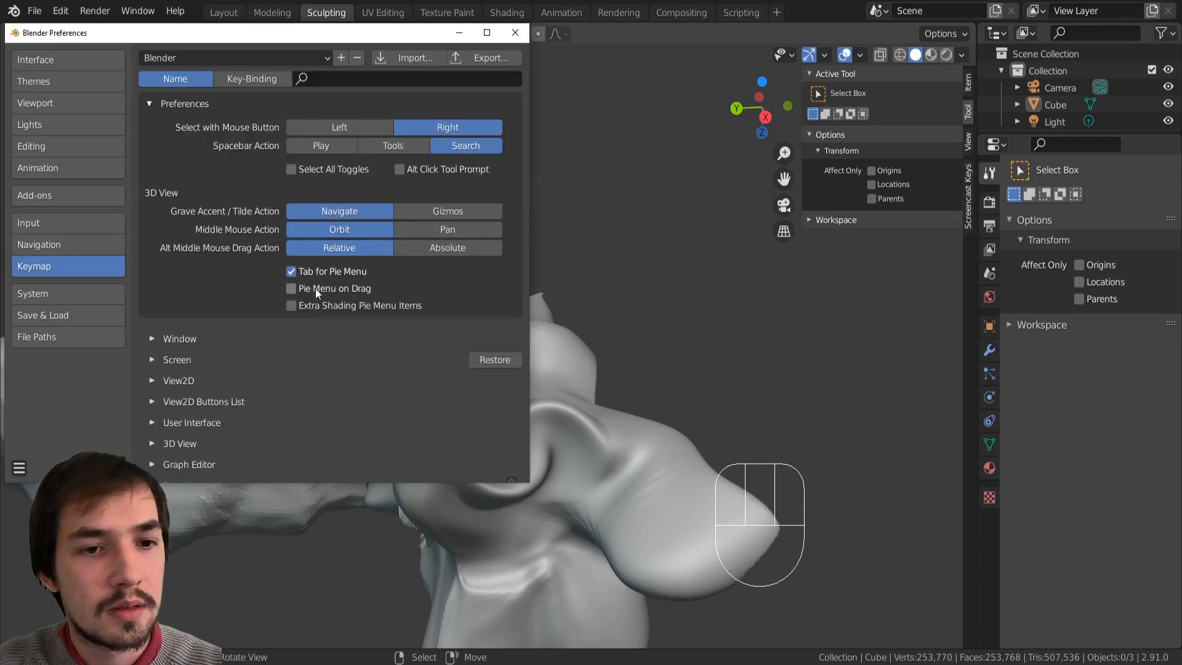
pyautogui.click(515, 33)
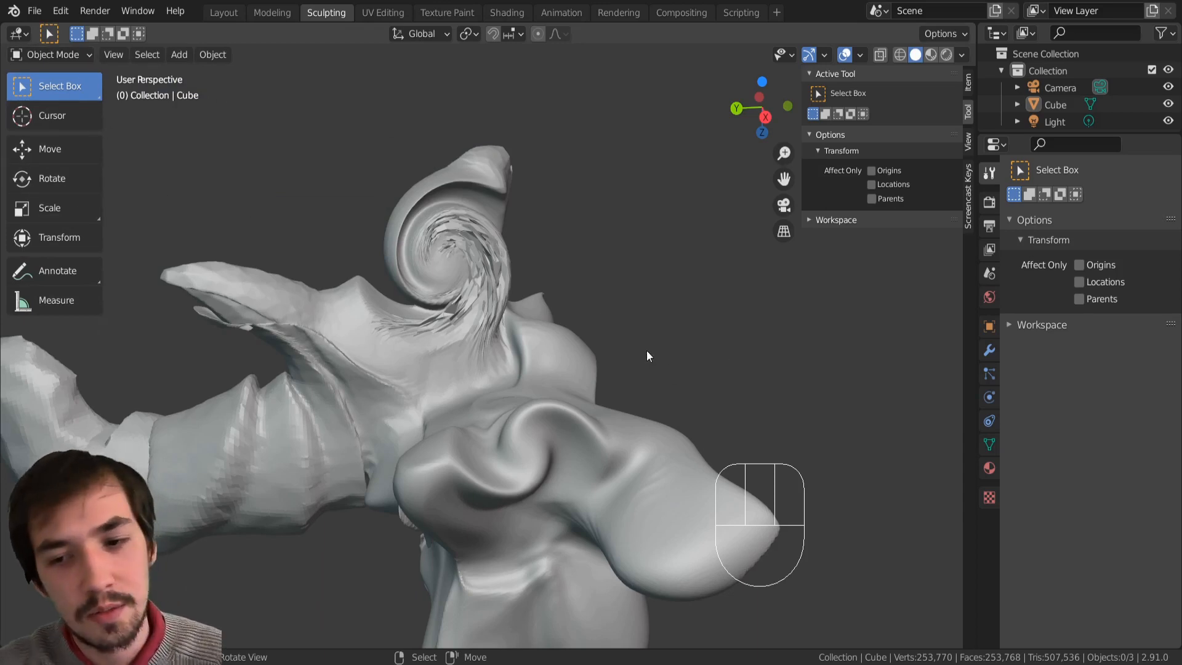
# Step: Add a new cube mesh beside the sculpted object and put it in Edit Mode
pyautogui.hotkey('shift', 'a')
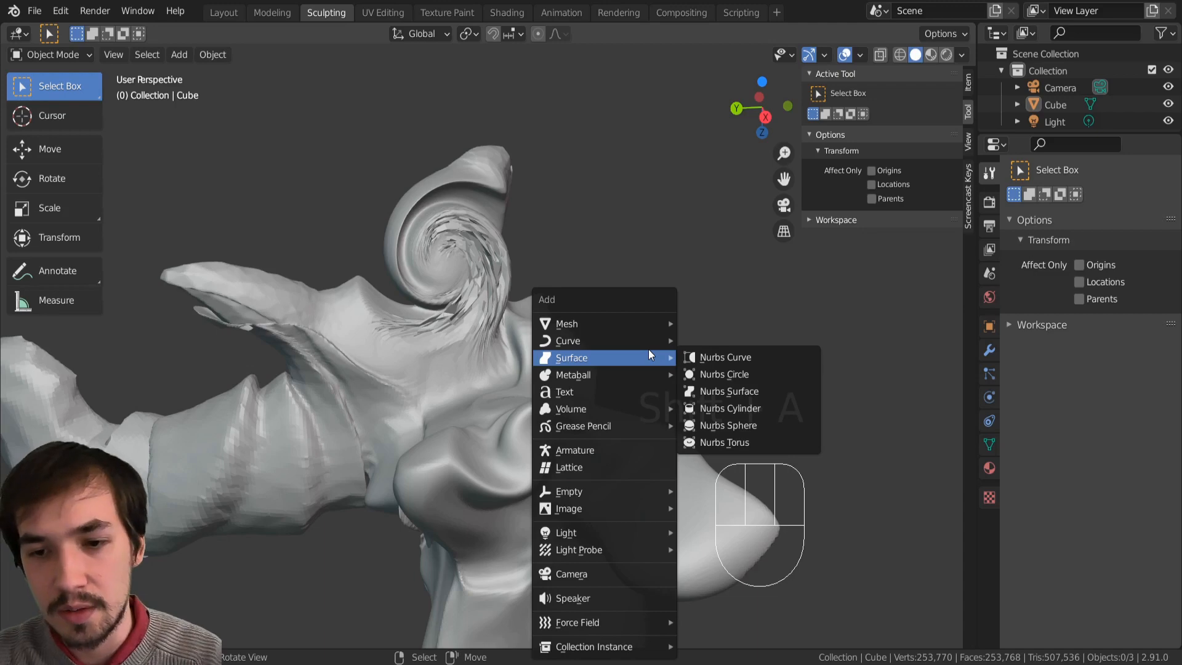
pyautogui.moveTo(651, 324)
pyautogui.click(726, 338)
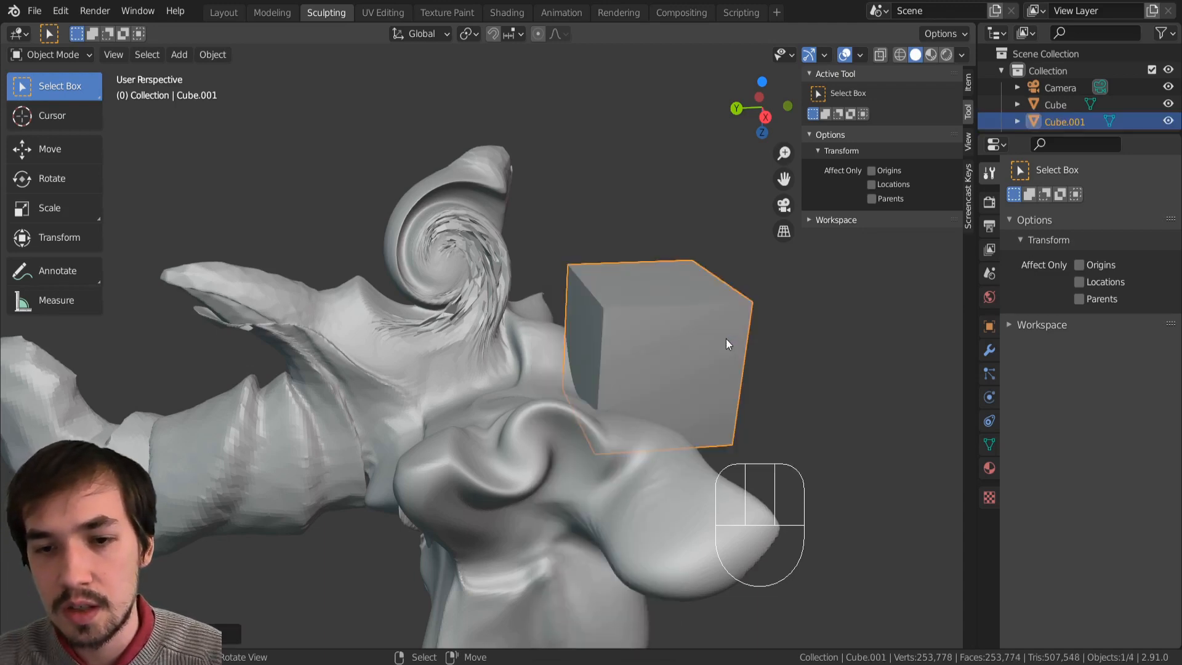
pyautogui.moveTo(726, 339)
pyautogui.mouseDown(button='middle')
pyautogui.moveTo(652, 367)
pyautogui.moveTo(697, 367)
pyautogui.moveTo(684, 376)
pyautogui.mouseUp(button='middle')
pyautogui.press('Tab')
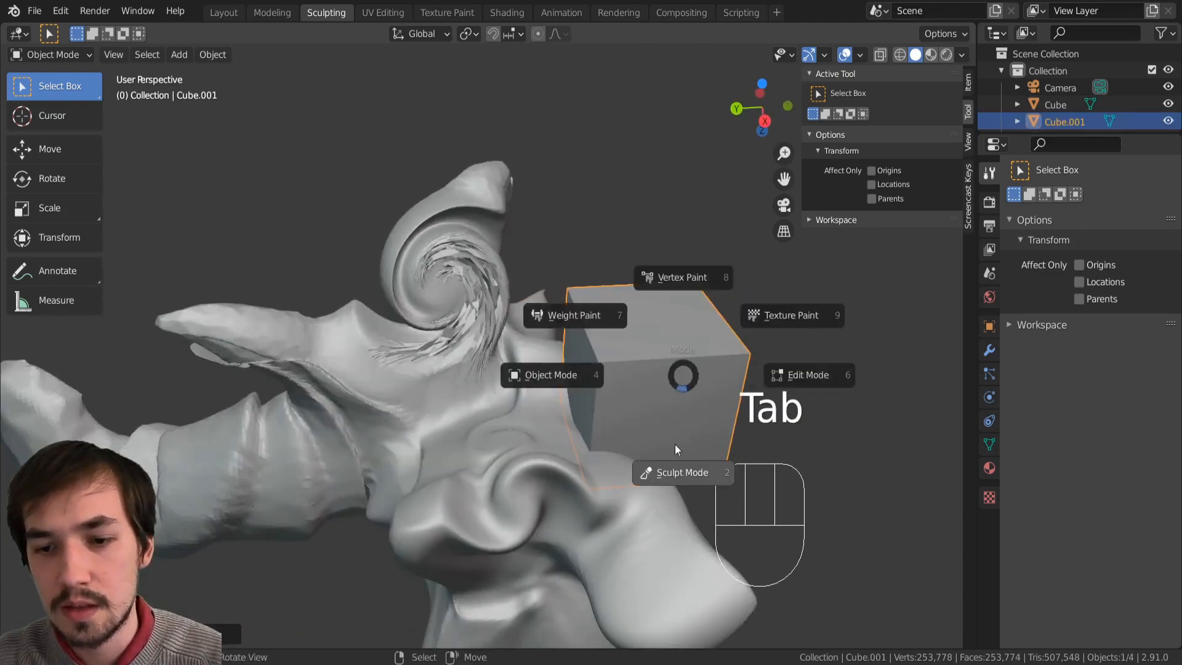
pyautogui.click(774, 370)
# Step: Try cutting three loops around the new cube in each of two directions, and undo the cuts
pyautogui.hotkey('ctrl', 'r')
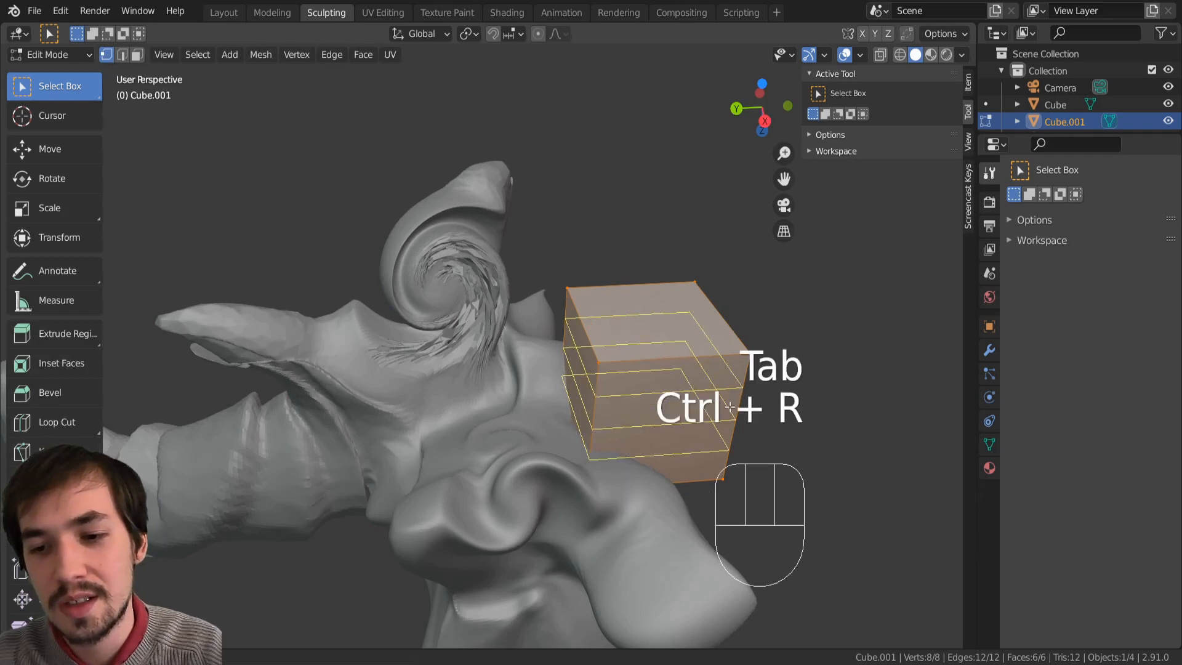
pyautogui.click(730, 406)
pyautogui.hotkey('ctrl', 'r')
pyautogui.scroll(2, 684, 375)
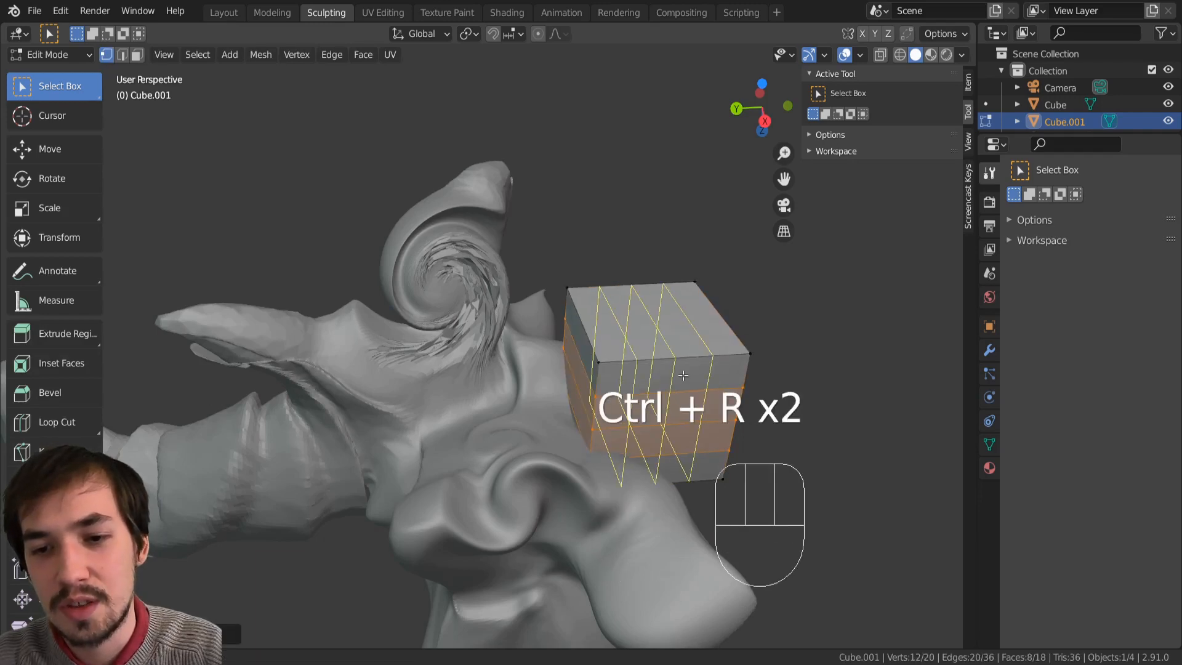
pyautogui.click(684, 375)
pyautogui.rightClick(683, 375)
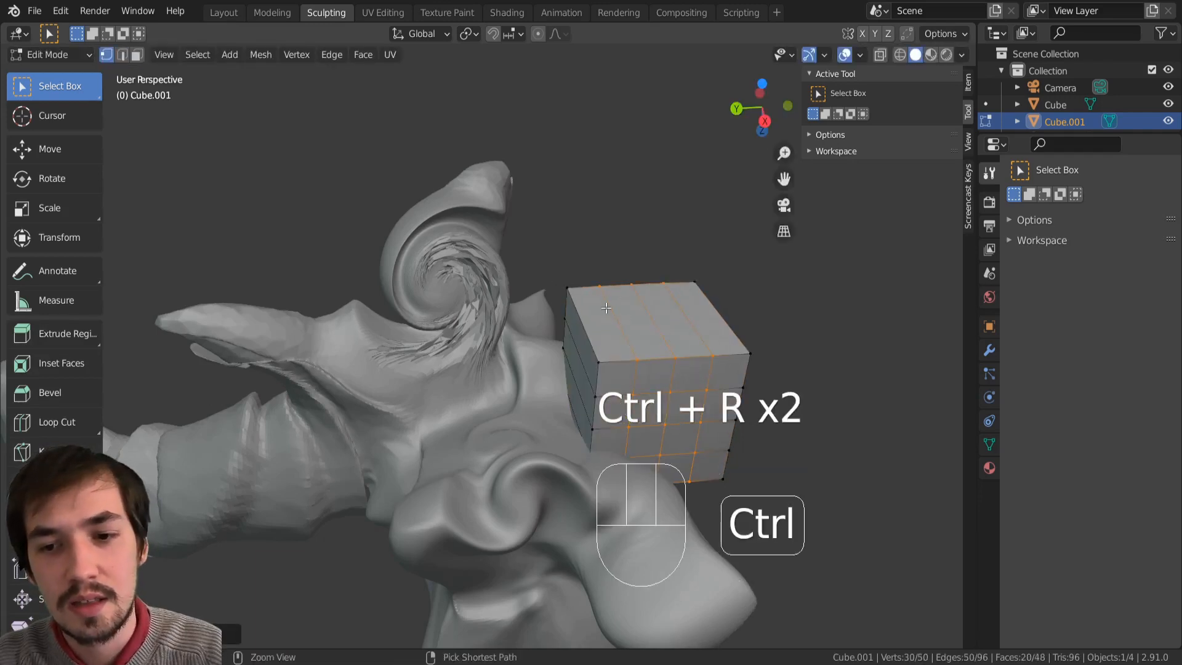
pyautogui.hotkey('ctrl', 'r')
pyautogui.moveTo(654, 329); pyautogui.dragTo(662, 311, button='middle')
pyautogui.hotkey('ctrl', 'z')
pyautogui.hotkey('ctrl', 'z')
pyautogui.hotkey('ctrl', 'z')
pyautogui.hotkey('ctrl', 'z')
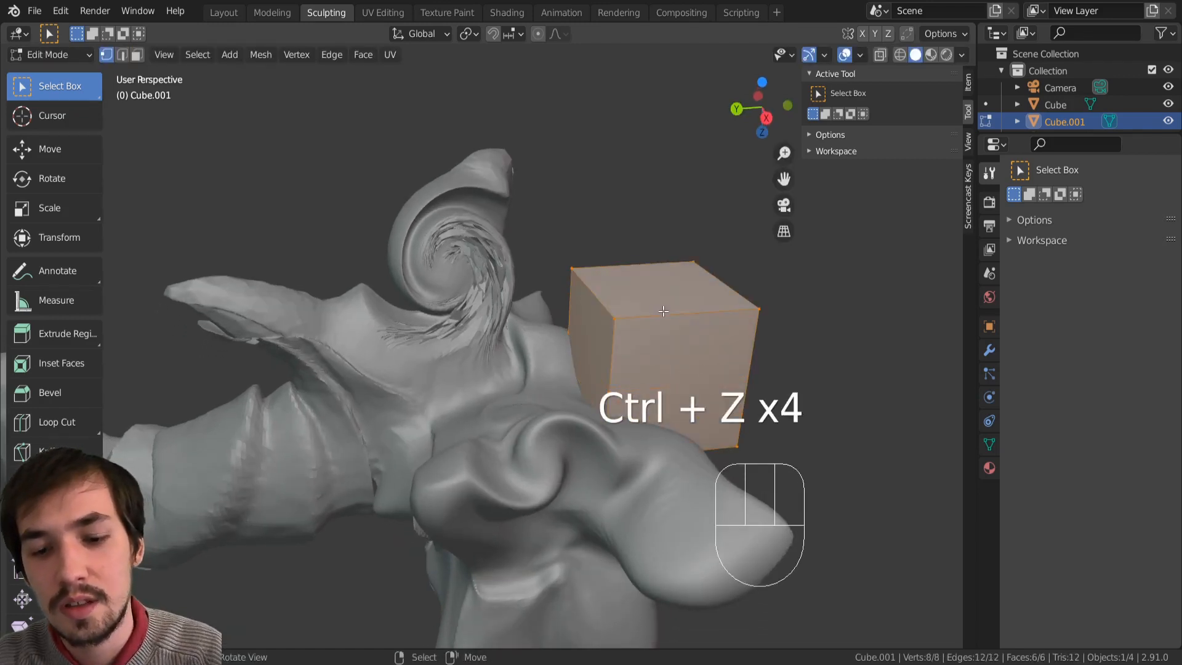
# Step: Extrude the new cube's top face upward into a tall box and return to Object Mode
pyautogui.press('3')
pyautogui.rightClick(664, 311)
pyautogui.press('e')
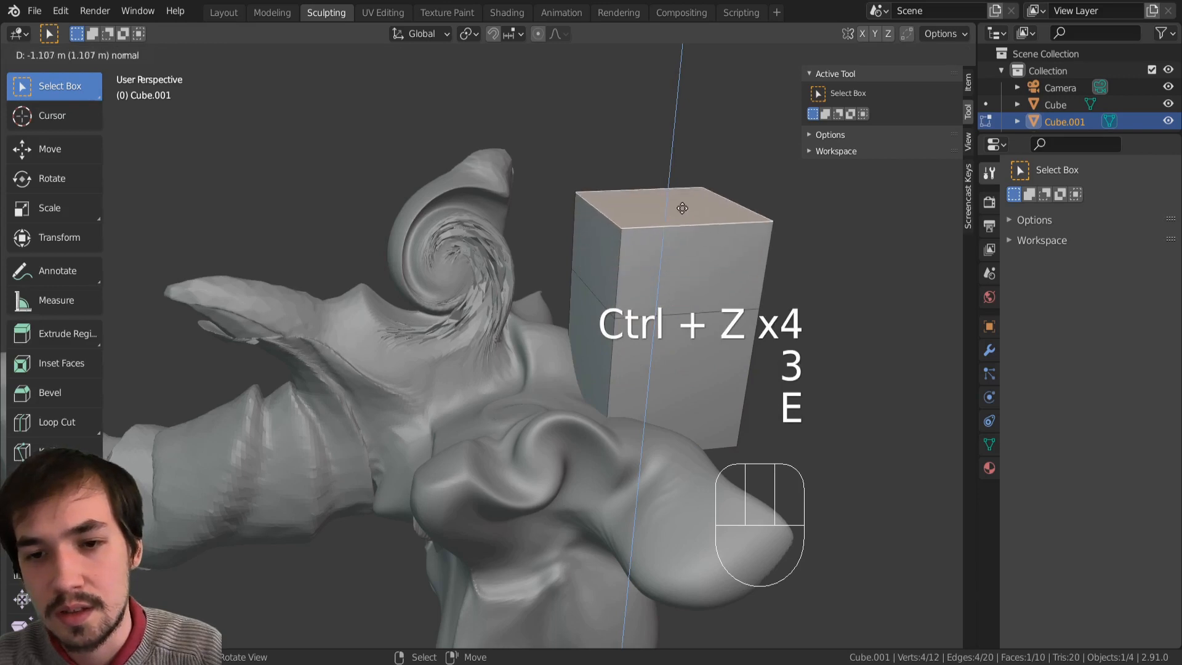
pyautogui.click(682, 161)
pyautogui.press('Tab')
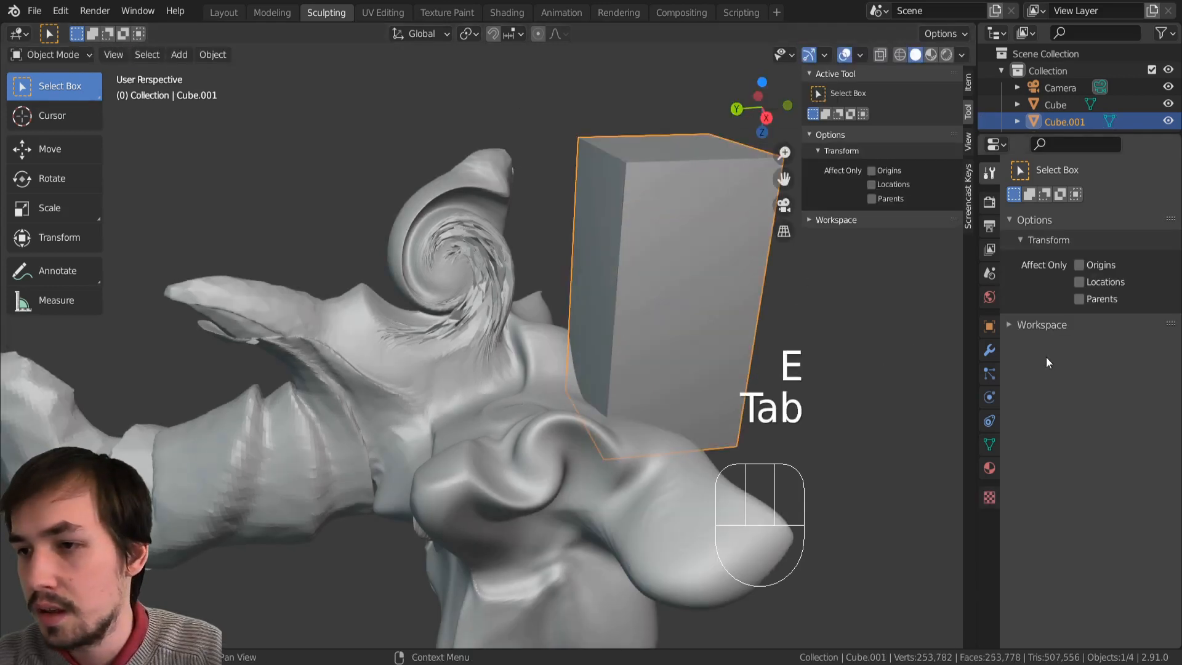
# Step: Add a Multiresolution modifier to the tall box and subdivide it twice, to level 2
pyautogui.click(990, 351)
pyautogui.click(1035, 197)
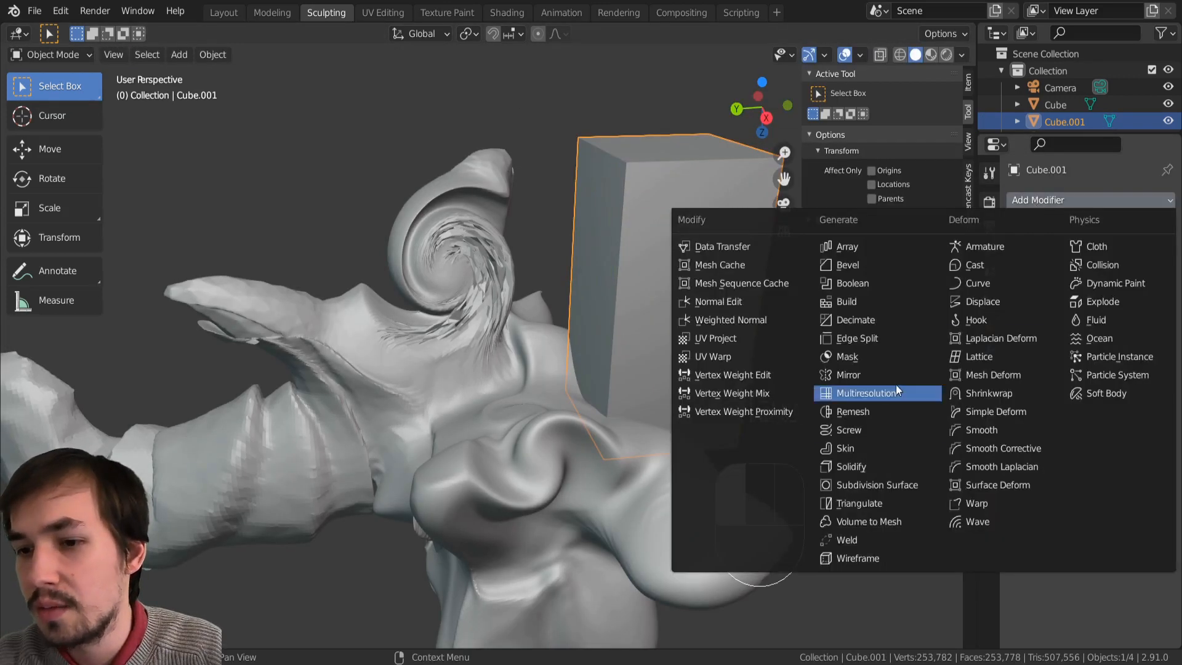
pyautogui.click(867, 392)
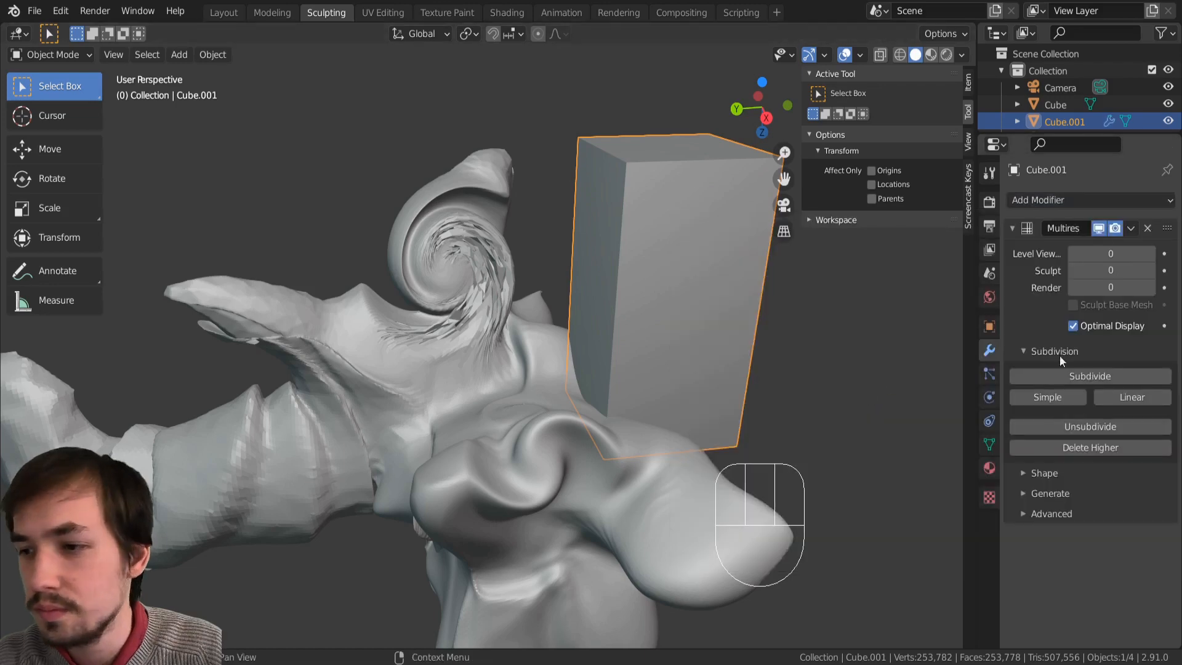
pyautogui.click(1108, 375)
pyautogui.click(1108, 376)
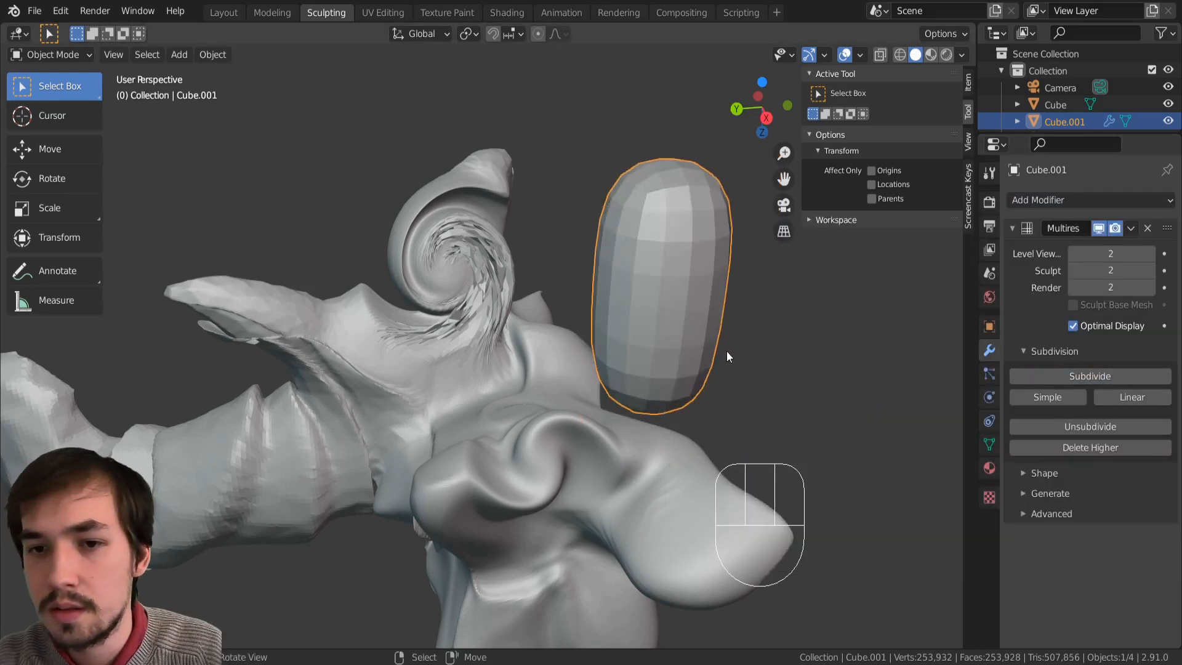
# Step: Put the subdivided box in Sculpt Mode and pull its upper side outward with the Snake Hook brush
pyautogui.keyDown('shift'); pyautogui.moveTo(727, 351); pyautogui.dragTo(653, 353, button='middle'); pyautogui.keyUp('shift')
pyautogui.press('Tab')
pyautogui.click(641, 435)
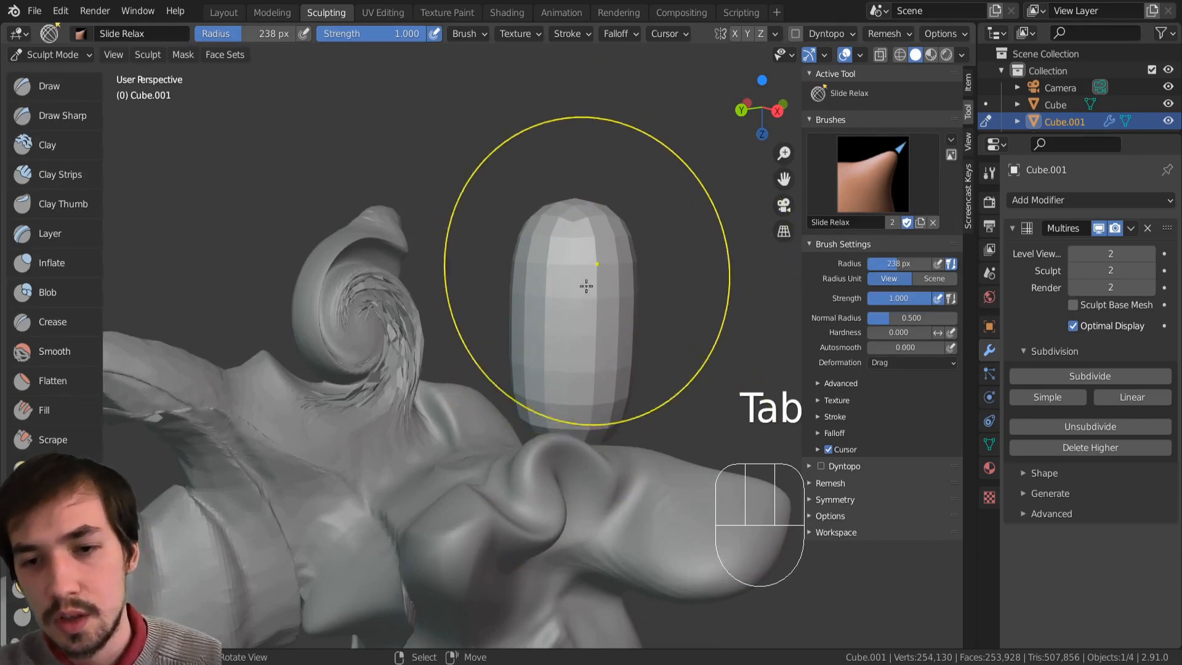
pyautogui.press('k')
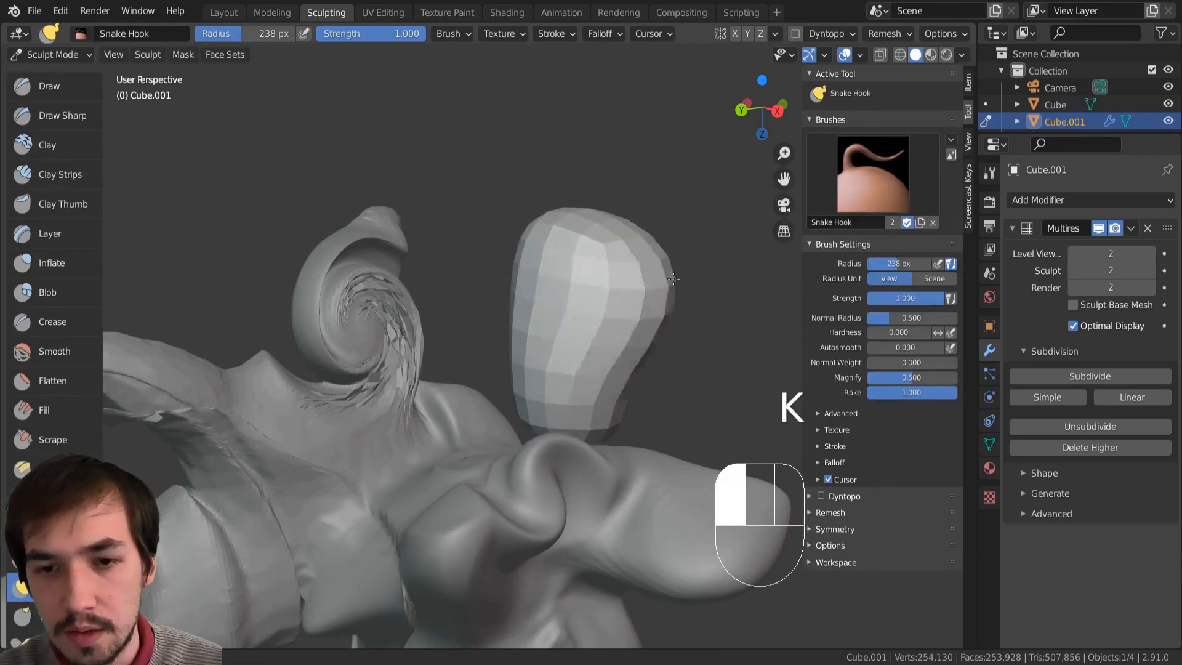
pyautogui.moveTo(612, 260); pyautogui.dragTo(700, 312)
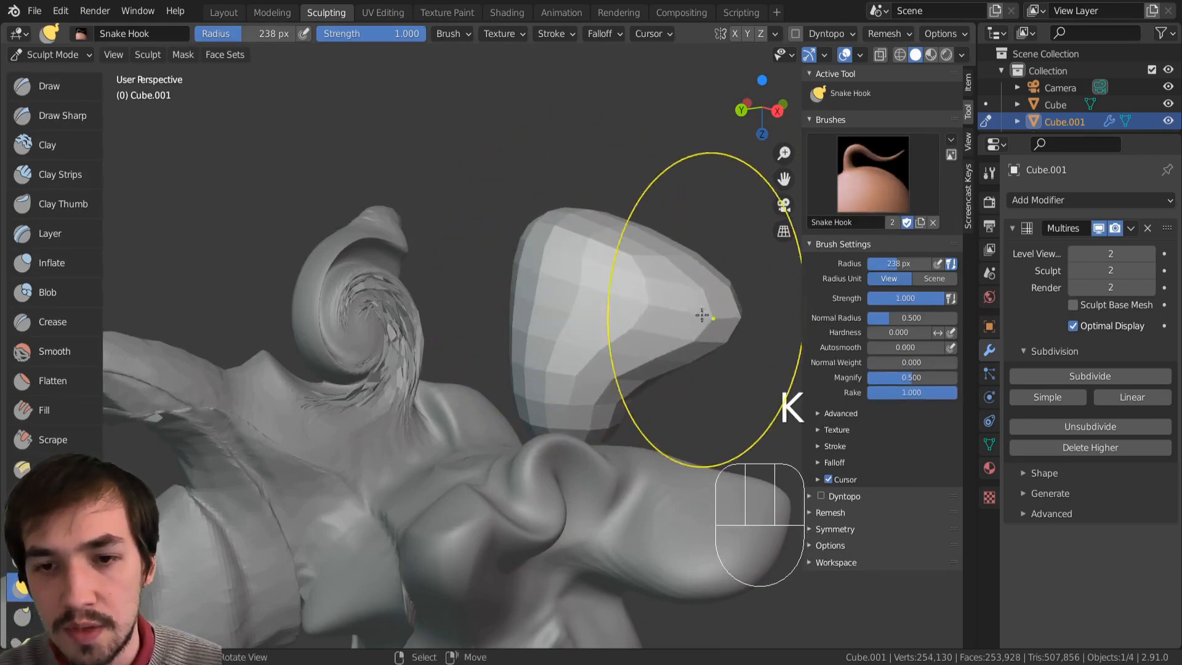
# Step: Compare the Multires sculpt levels by lowering the level to 0 and raising it through 1 to 2
pyautogui.click(1073, 271)
pyautogui.click(1073, 271)
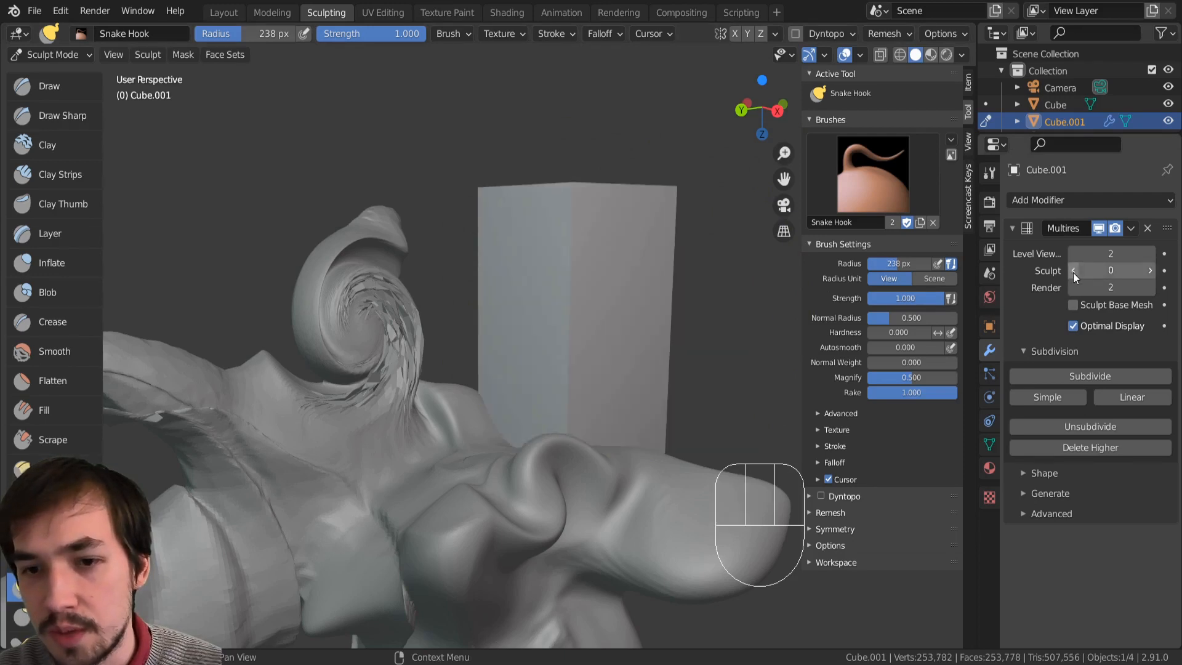
pyautogui.click(1151, 271)
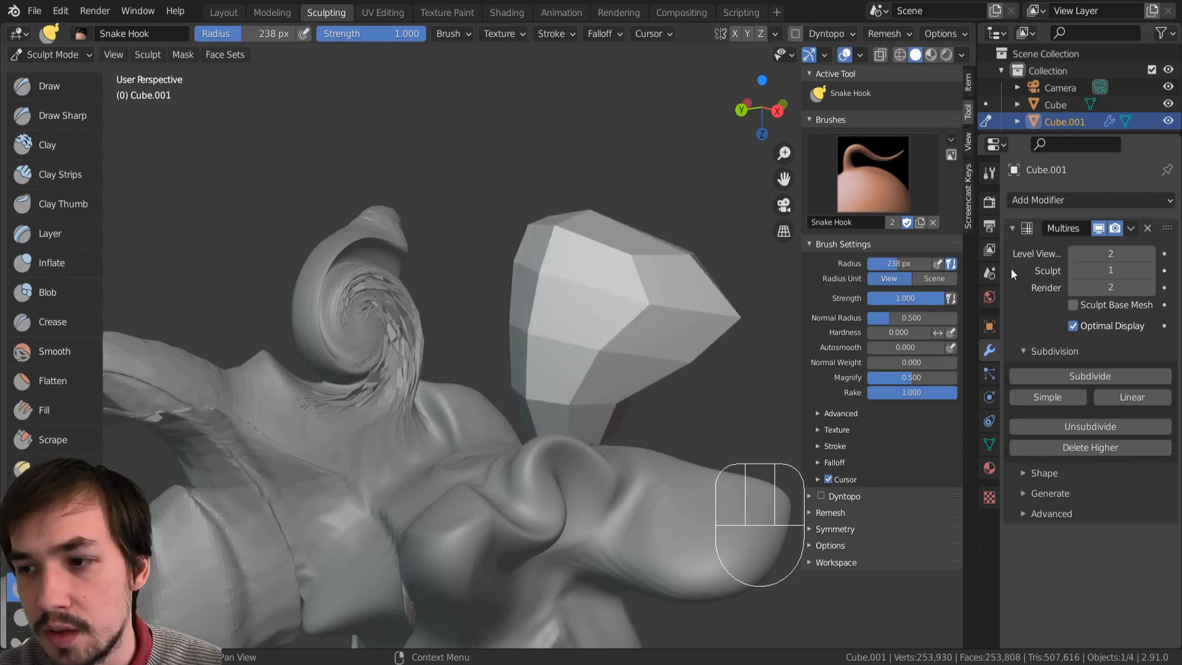
pyautogui.click(1151, 271)
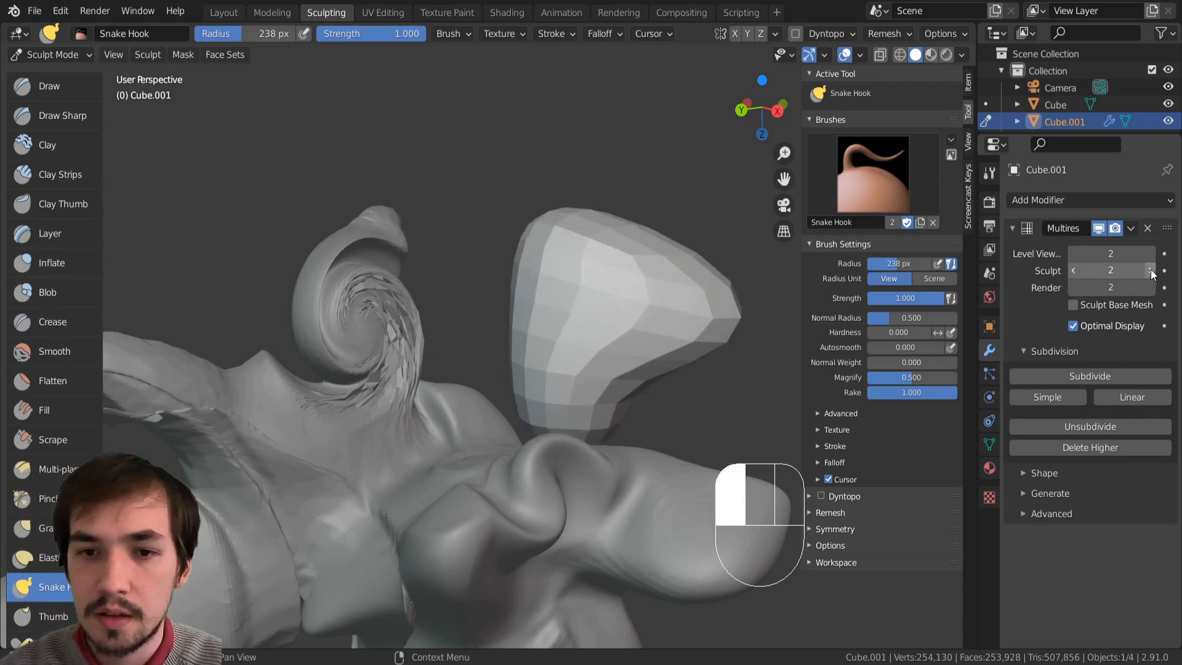
# Step: Stretch the tip of the pulled-out shape farther outward with the Snake Hook brush
pyautogui.moveTo(733, 281); pyautogui.dragTo(764, 278)
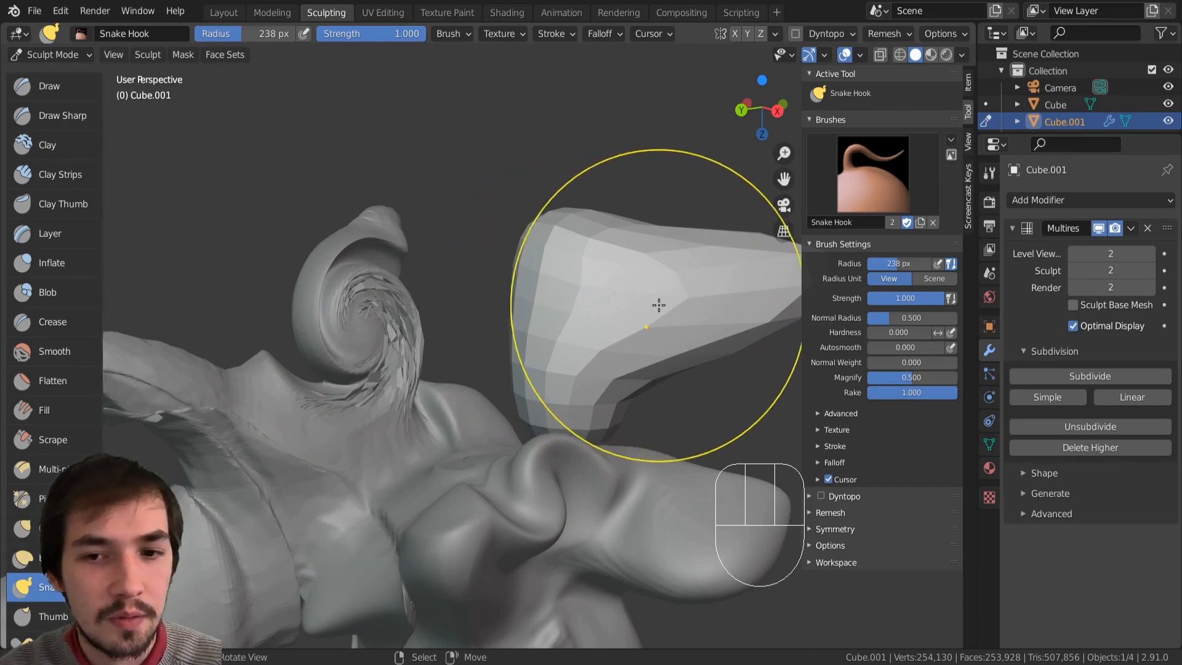
pyautogui.moveTo(657, 303); pyautogui.dragTo(594, 377, button='middle')
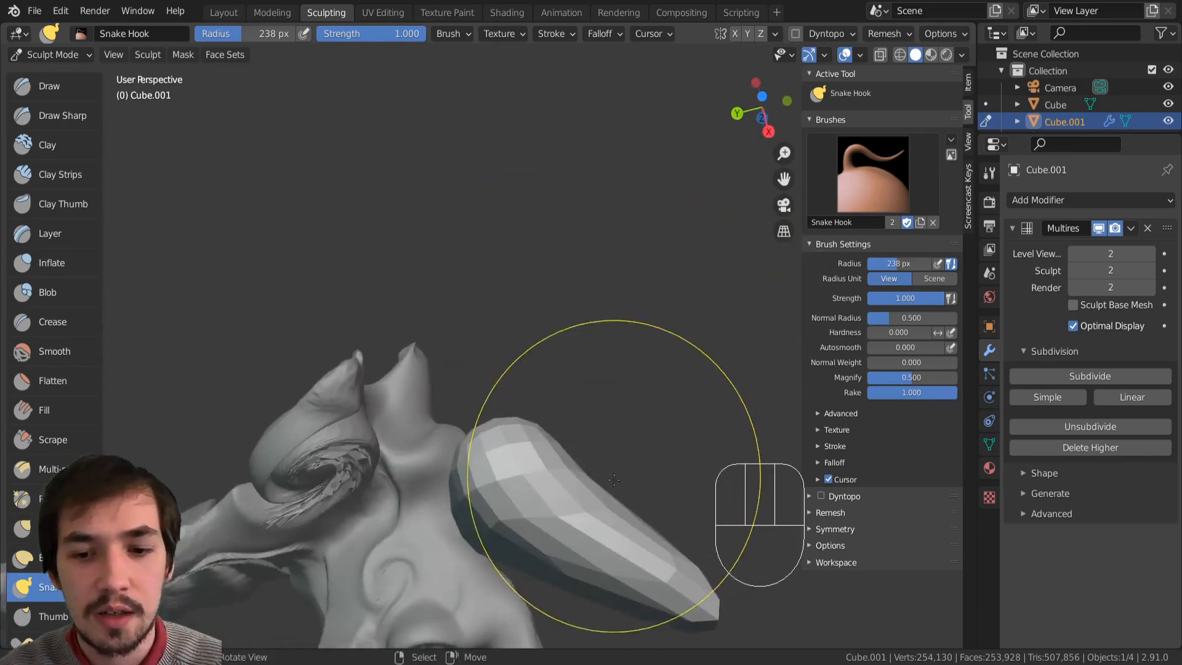
pyautogui.moveTo(560, 475)
pyautogui.keyDown('shift'); pyautogui.mouseDown(button='middle')
pyautogui.moveTo(517, 391)
pyautogui.moveTo(583, 420)
pyautogui.moveTo(500, 399)
pyautogui.mouseUp(button='middle'); pyautogui.keyUp('shift')
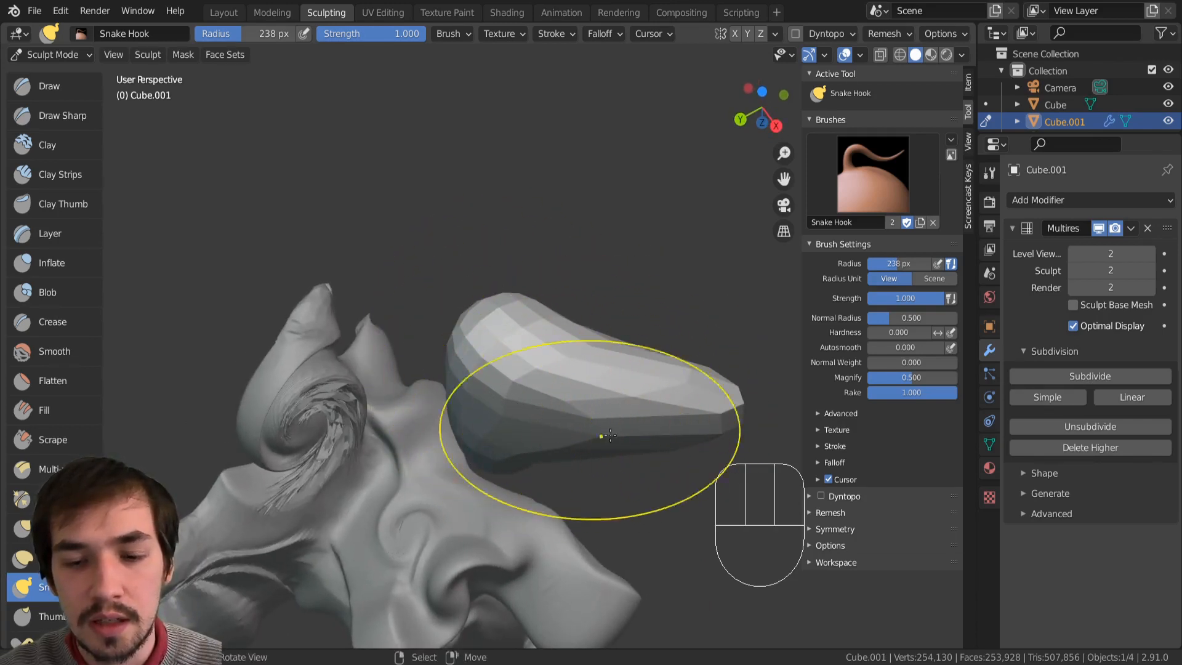
# Step: Relax the topology of the faceted horn-shaped mesh from both sides with the Slide Relax brush
pyautogui.scroll(-6, 37, 590)
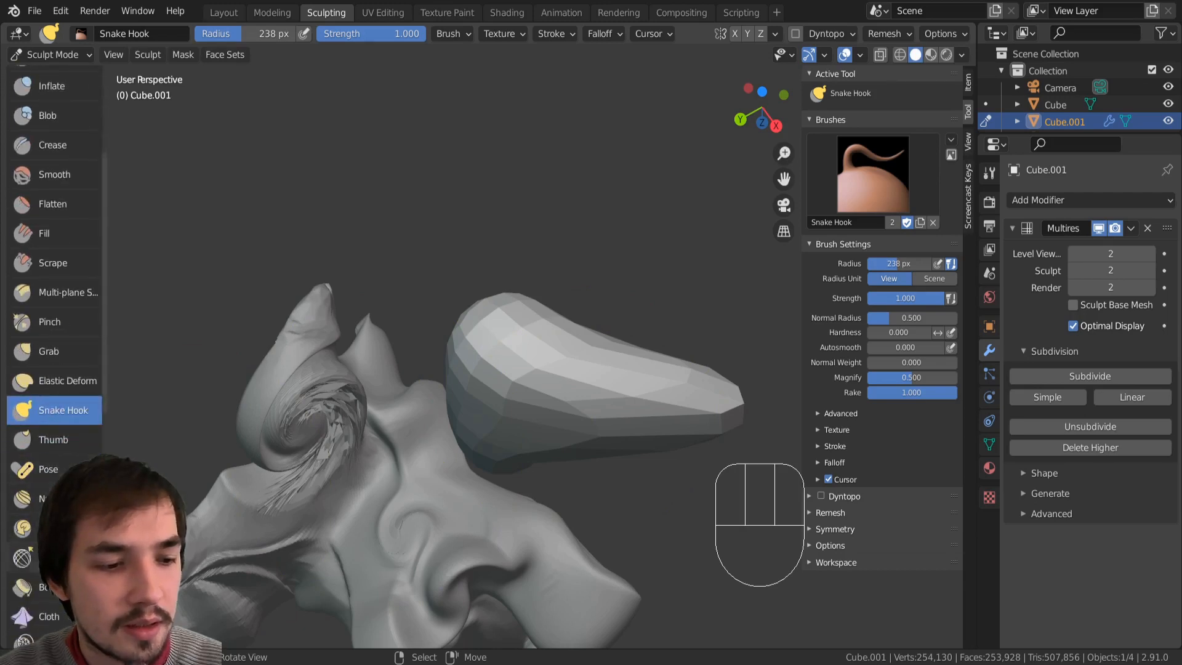
pyautogui.click(23, 558)
pyautogui.moveTo(508, 399)
pyautogui.mouseDown()
pyautogui.moveTo(535, 409)
pyautogui.moveTo(514, 387)
pyautogui.mouseUp()
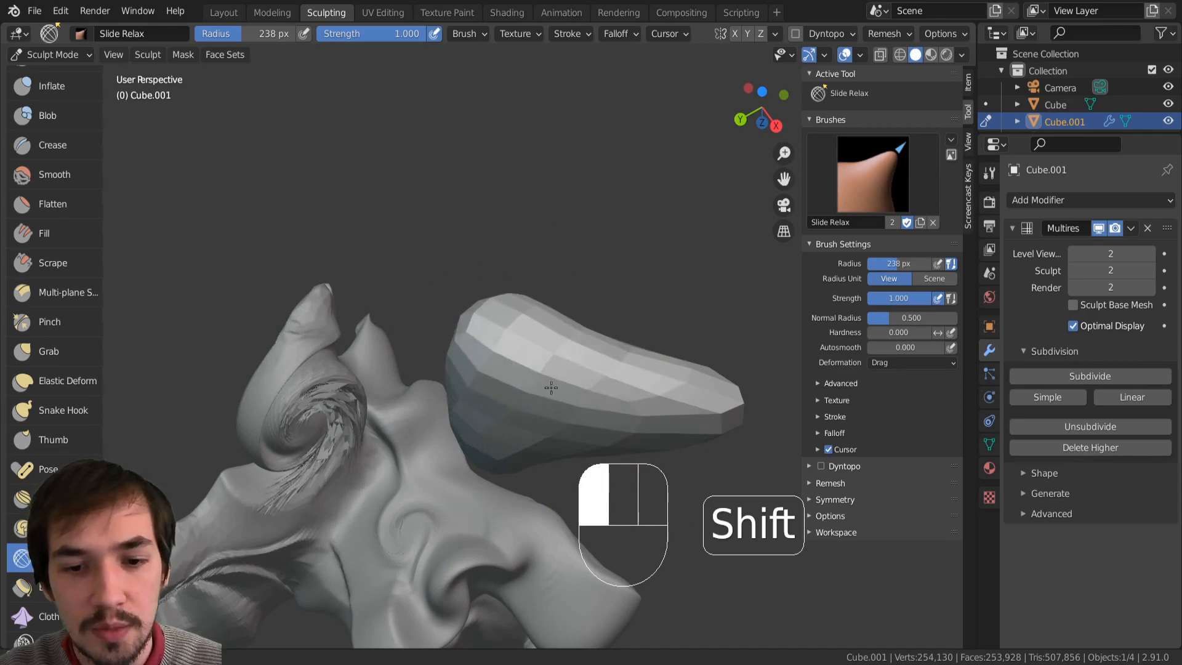
pyautogui.moveTo(530, 423)
pyautogui.keyDown('shift'); pyautogui.mouseDown(button='middle')
pyautogui.moveTo(514, 366)
pyautogui.moveTo(509, 414)
pyautogui.moveTo(496, 342)
pyautogui.moveTo(515, 324)
pyautogui.moveTo(441, 343)
pyautogui.moveTo(478, 467)
pyautogui.moveTo(433, 446)
pyautogui.moveTo(528, 425)
pyautogui.mouseUp(button='middle'); pyautogui.keyUp('shift')
pyautogui.moveTo(529, 424); pyautogui.dragTo(382, 425, button='middle')
pyautogui.moveTo(382, 425)
pyautogui.keyDown('shift'); pyautogui.mouseDown(button='middle')
pyautogui.moveTo(520, 528)
pyautogui.moveTo(473, 465)
pyautogui.mouseUp(button='middle'); pyautogui.keyUp('shift')
pyautogui.keyDown('shift'); pyautogui.moveTo(438, 401); pyautogui.dragTo(435, 441); pyautogui.keyUp('shift')
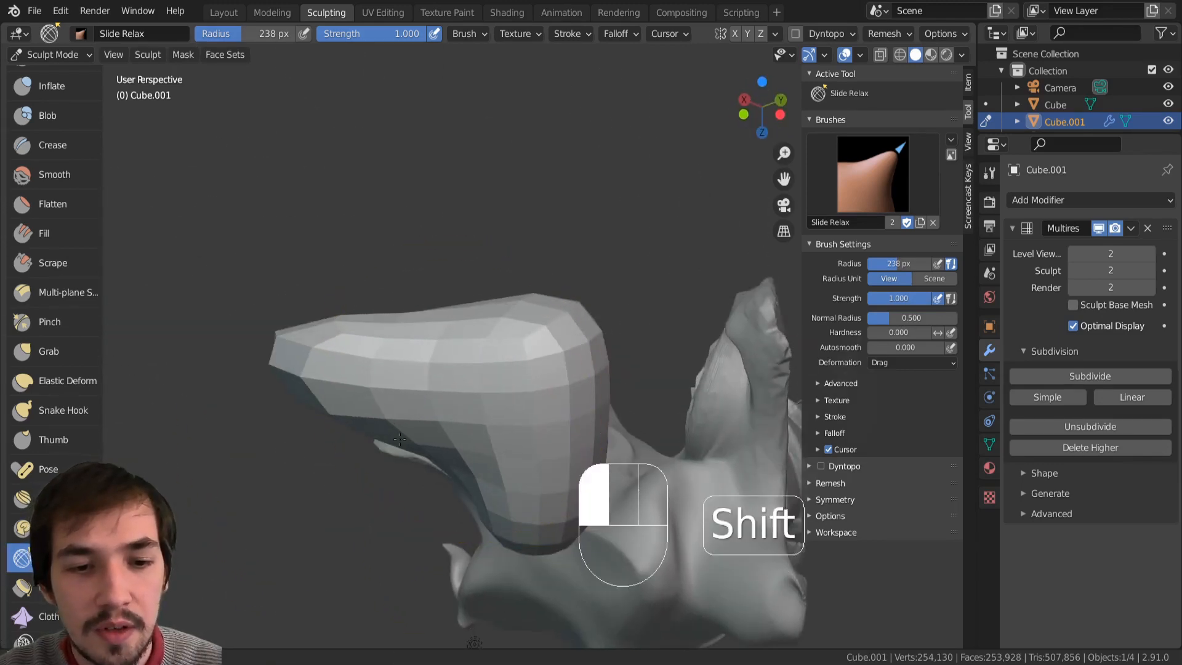
pyautogui.keyDown('shift'); pyautogui.moveTo(493, 385); pyautogui.dragTo(468, 364); pyautogui.keyUp('shift')
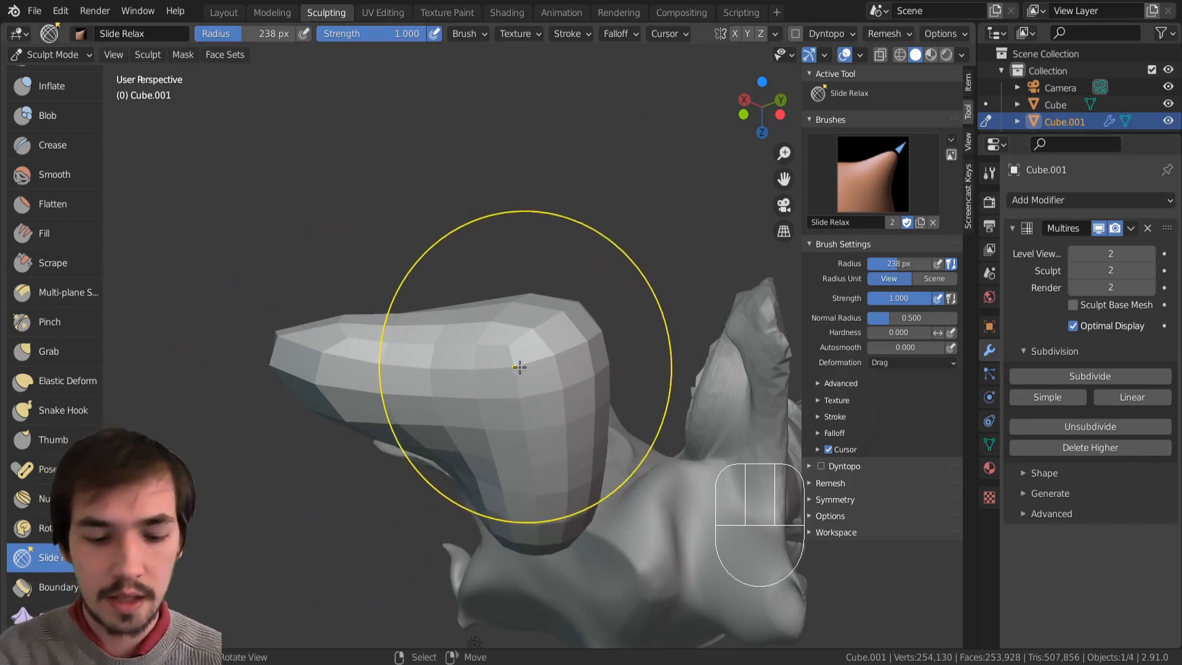
# Step: Switch sculpting to the large sculpted body mesh and look through the remaining sculpt brushes
pyautogui.press('Tab')
pyautogui.click(680, 518)
pyautogui.press('Tab')
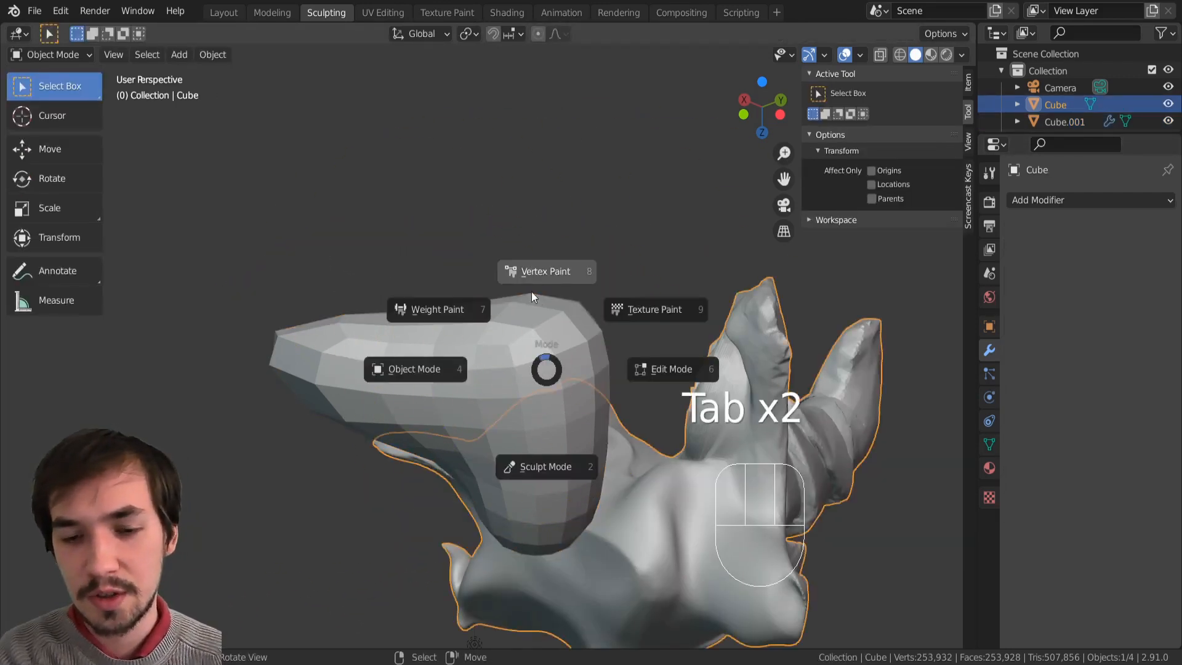
pyautogui.click(543, 508)
pyautogui.moveTo(326, 370); pyautogui.dragTo(592, 355, button='middle')
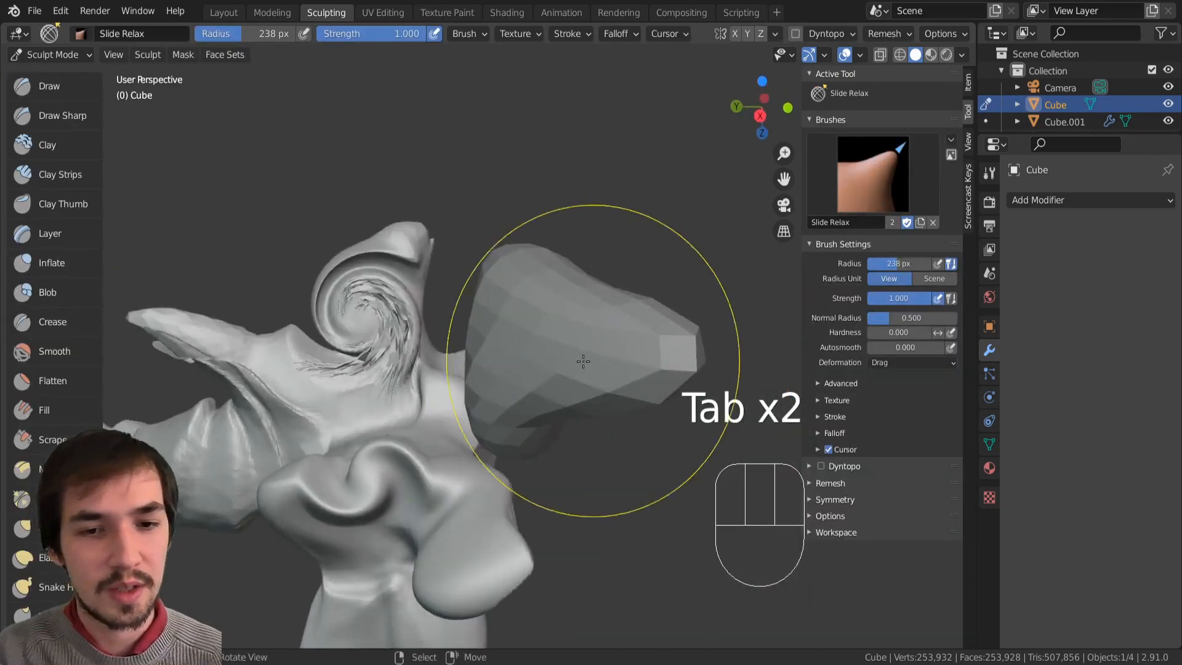
pyautogui.keyDown('shift'); pyautogui.moveTo(431, 395); pyautogui.dragTo(396, 373, button='middle'); pyautogui.keyUp('shift')
pyautogui.scroll(-2, 62, 430)
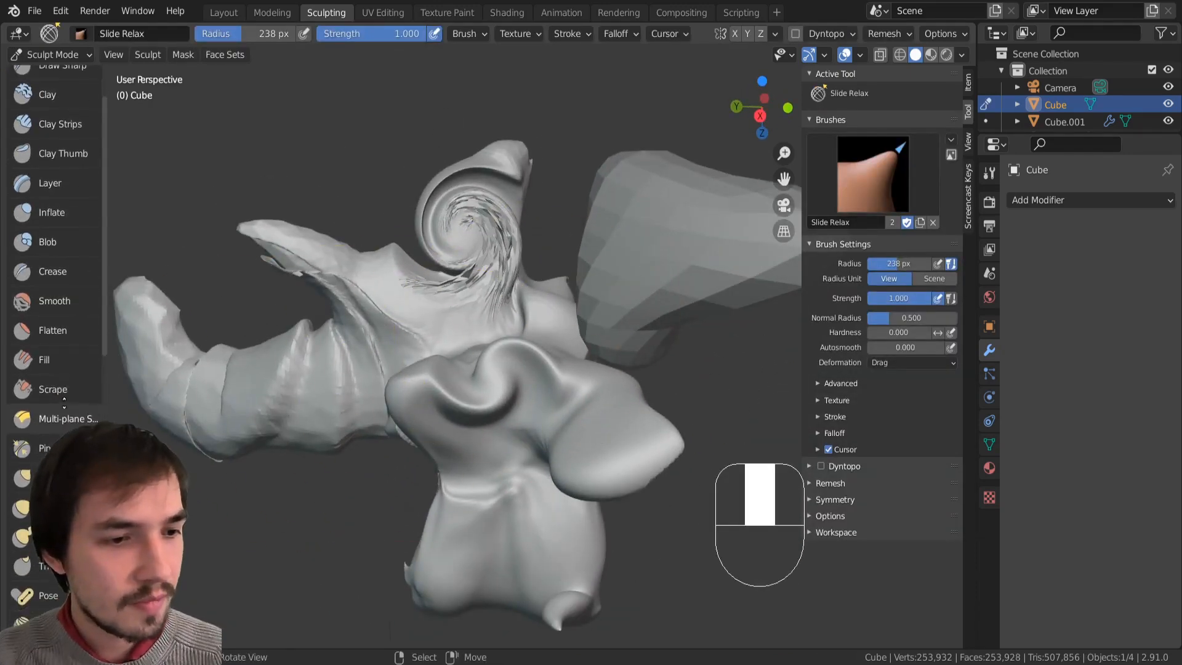
pyautogui.scroll(-6, 62, 429)
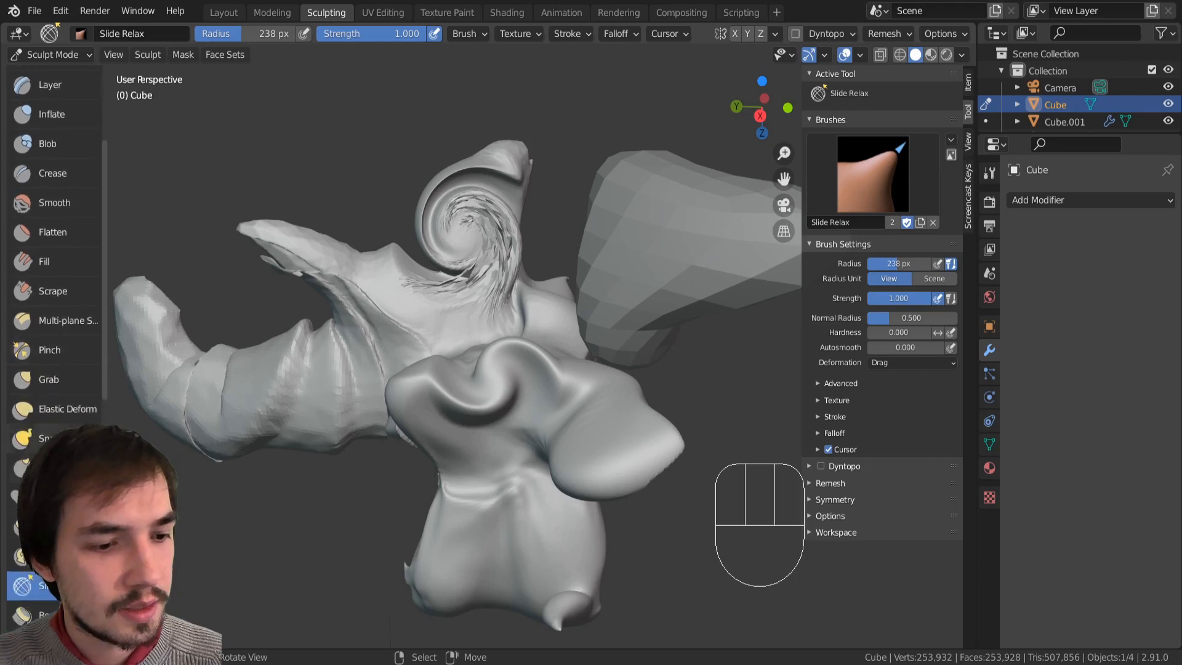
pyautogui.scroll(-1, 69, 385)
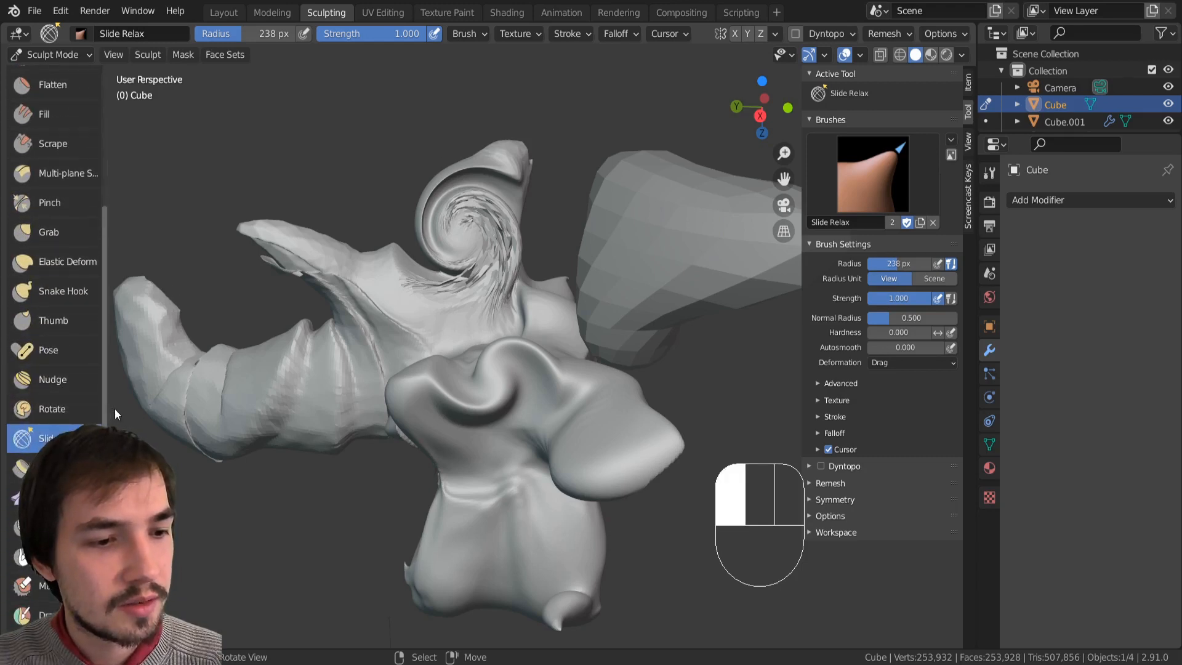
pyautogui.scroll(-3, 68, 369)
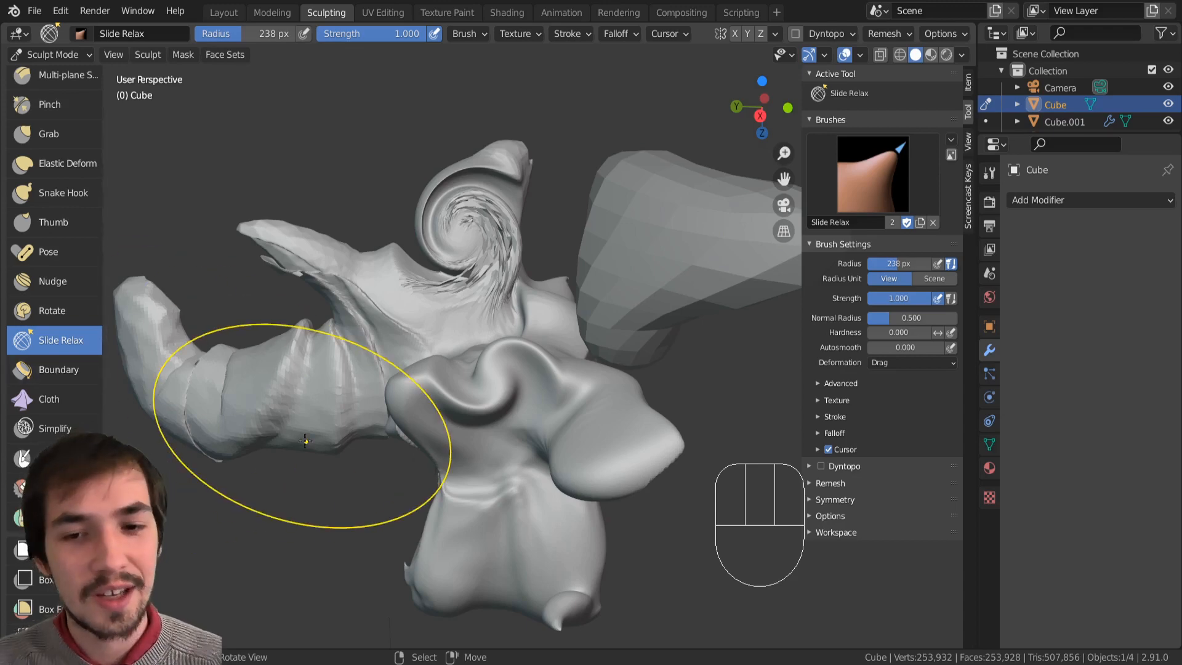
# Step: Leave Sculpt Mode and add a new cube mesh to the scene
pyautogui.press('Tab')
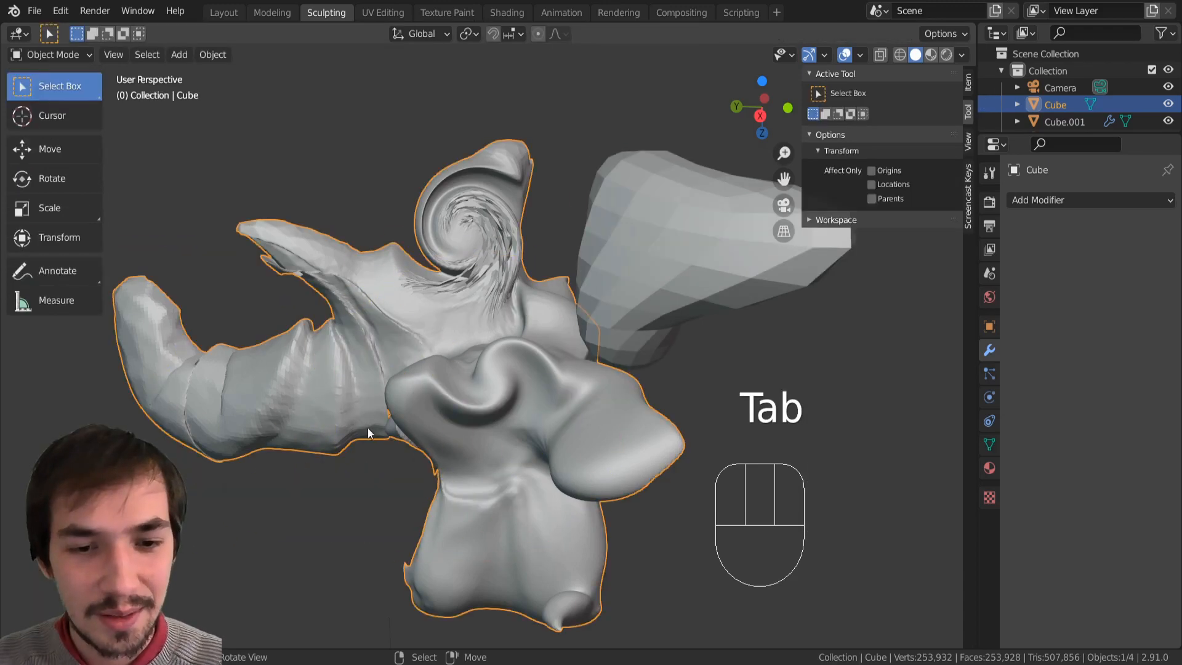
pyautogui.hotkey('shift', 'a')
pyautogui.moveTo(463, 327)
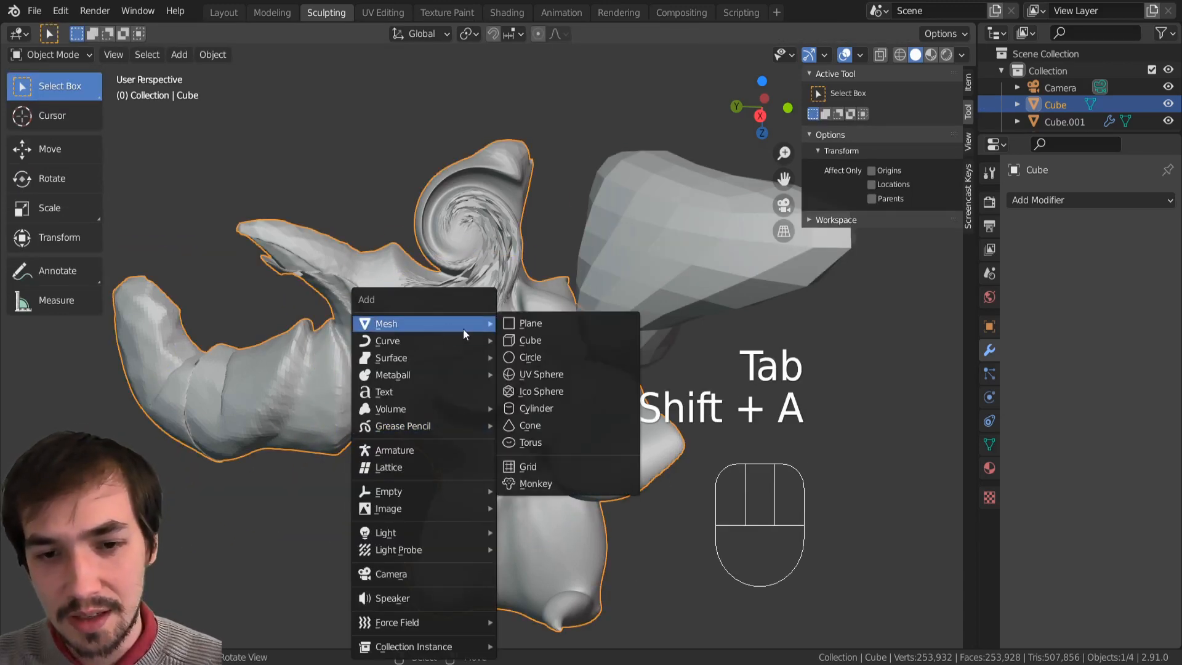
pyautogui.click(513, 341)
pyautogui.moveTo(532, 407); pyautogui.dragTo(534, 346, button='middle')
# Step: Delete the new cube's underside face in Edit Mode so the box is open at that end
pyautogui.press('Tab')
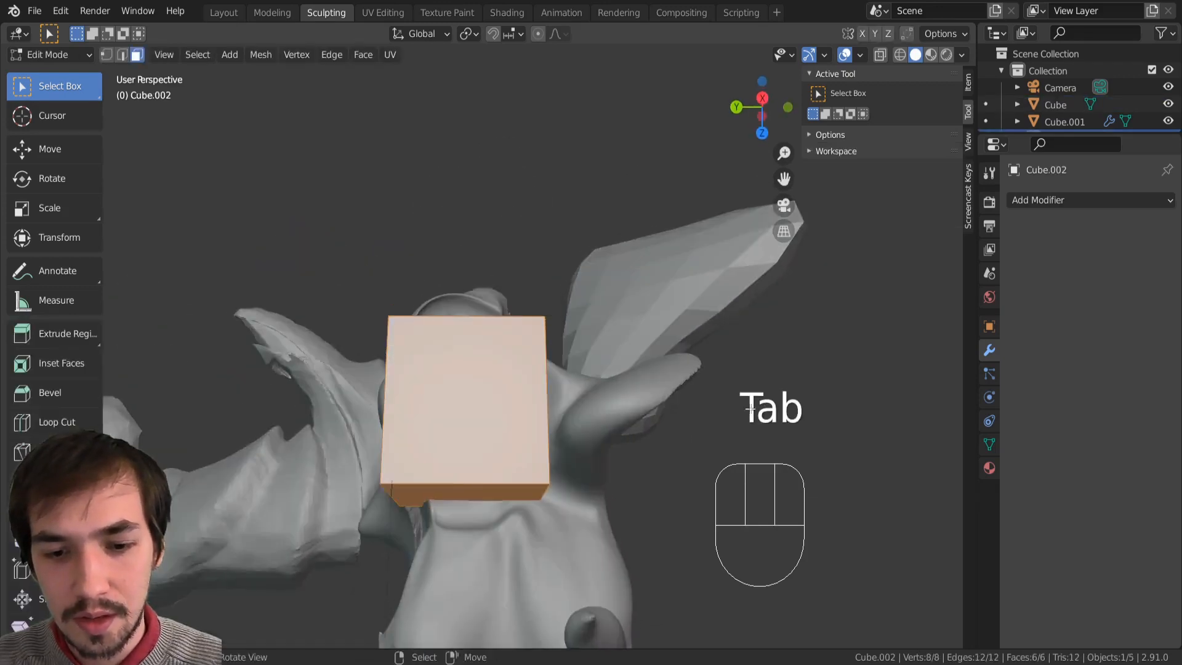
pyautogui.click(526, 490)
pyautogui.press('Delete')
pyautogui.click(542, 486)
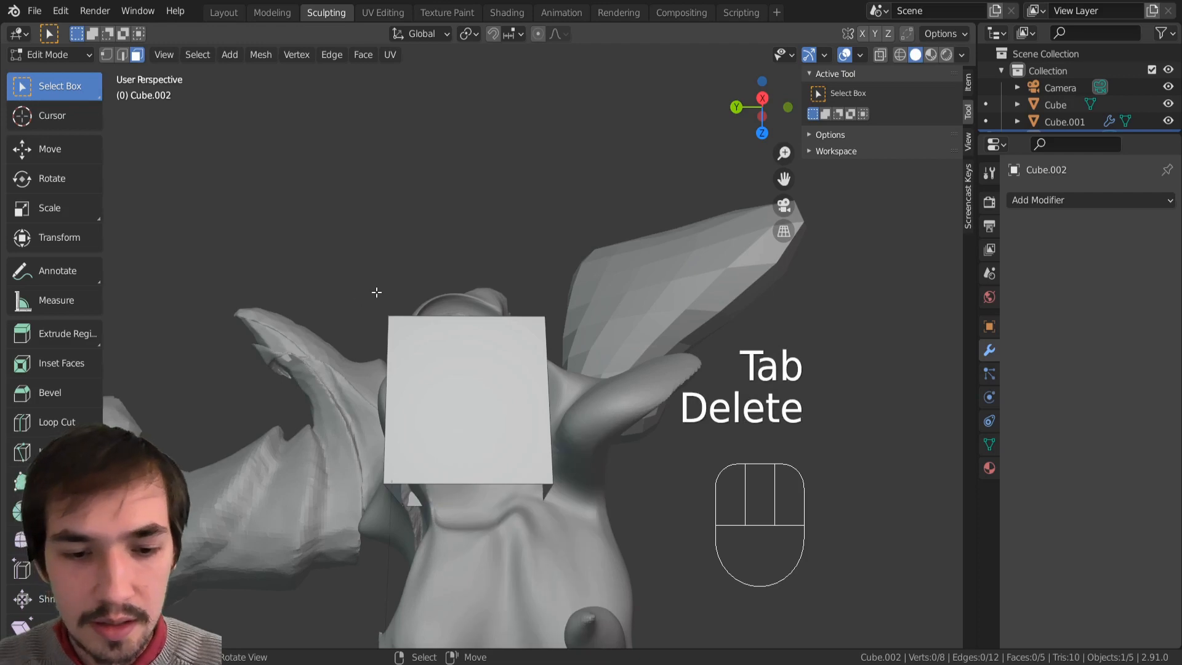
# Step: Add five evenly spaced horizontal loop cuts around the sides of the open cube
pyautogui.moveTo(466, 396); pyautogui.dragTo(555, 399, button='middle')
pyautogui.press('Tab')
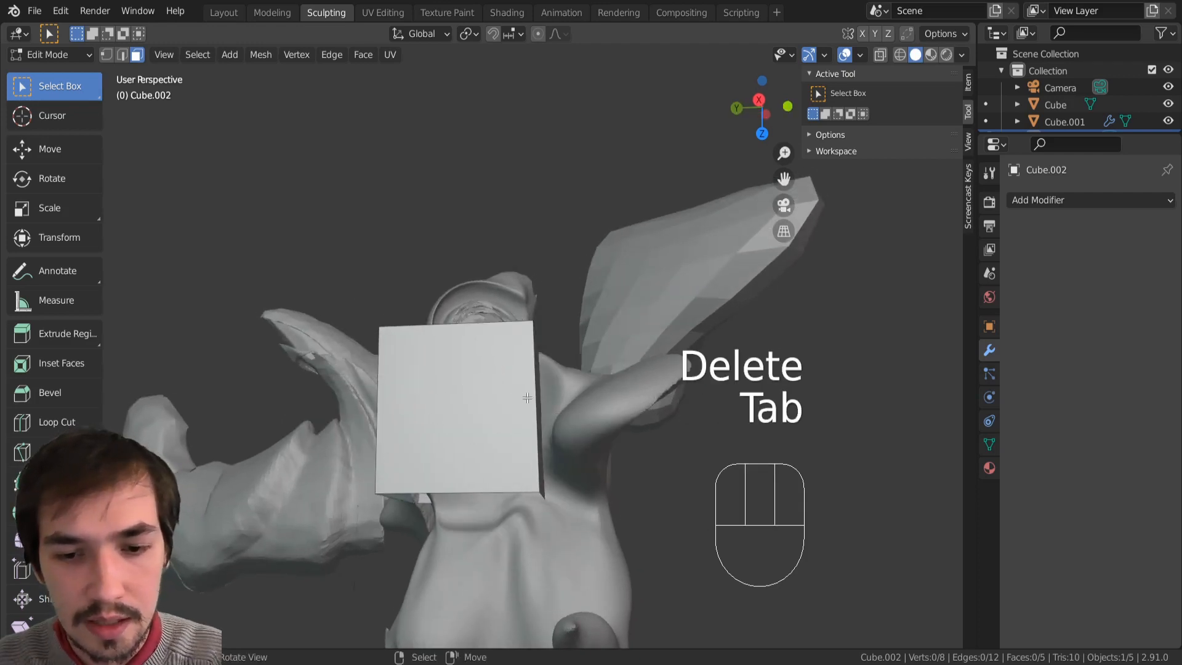
pyautogui.hotkey('ctrl', 'r')
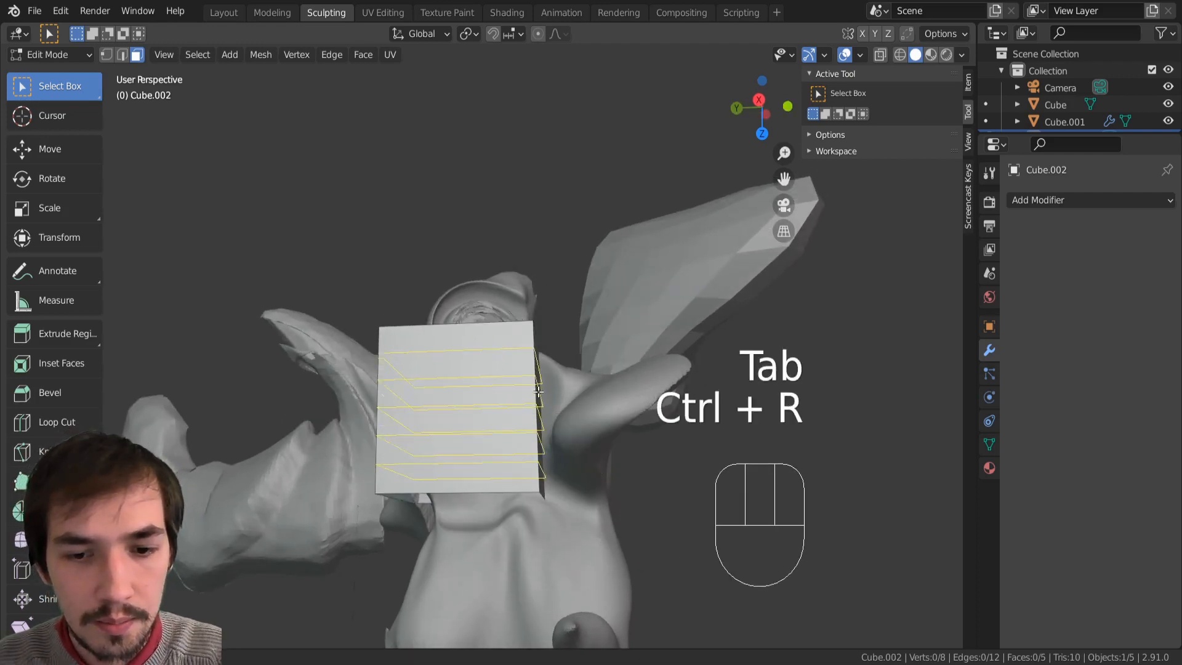
pyautogui.click(538, 391)
pyautogui.rightClick(540, 393)
# Step: Subdivide the open cube with six loop cuts in one remaining direction and five in the other, all evenly spaced
pyautogui.press('Tab')
pyautogui.moveTo(418, 431); pyautogui.dragTo(578, 349, button='middle')
pyautogui.press('Tab')
pyautogui.hotkey('ctrl', 'r')
pyautogui.scroll(5, 458, 387)
pyautogui.click(462, 382)
pyautogui.rightClick(461, 383)
pyautogui.hotkey('ctrl', 'r')
pyautogui.scroll(4, 461, 384)
pyautogui.click(461, 383)
pyautogui.rightClick(462, 383)
pyautogui.press('Tab')
pyautogui.press('Tab')
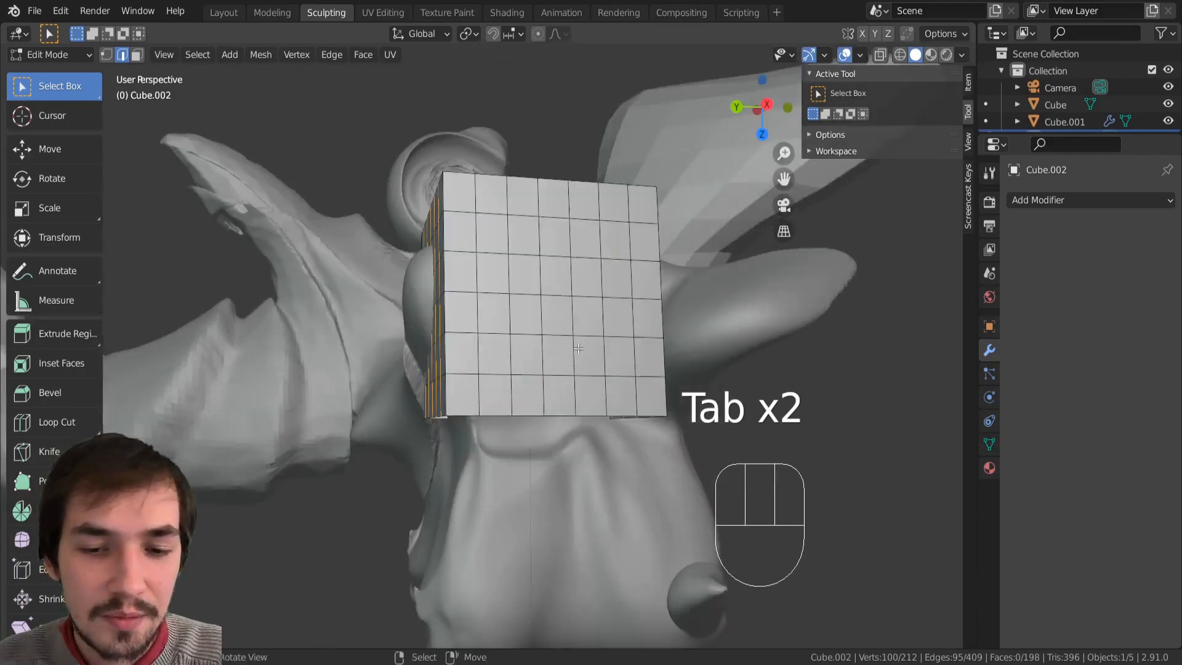
# Step: Switch the open cube to Sculpt Mode and bend its open edge with the Boundary brush
pyautogui.press('Tab')
pyautogui.click(567, 450)
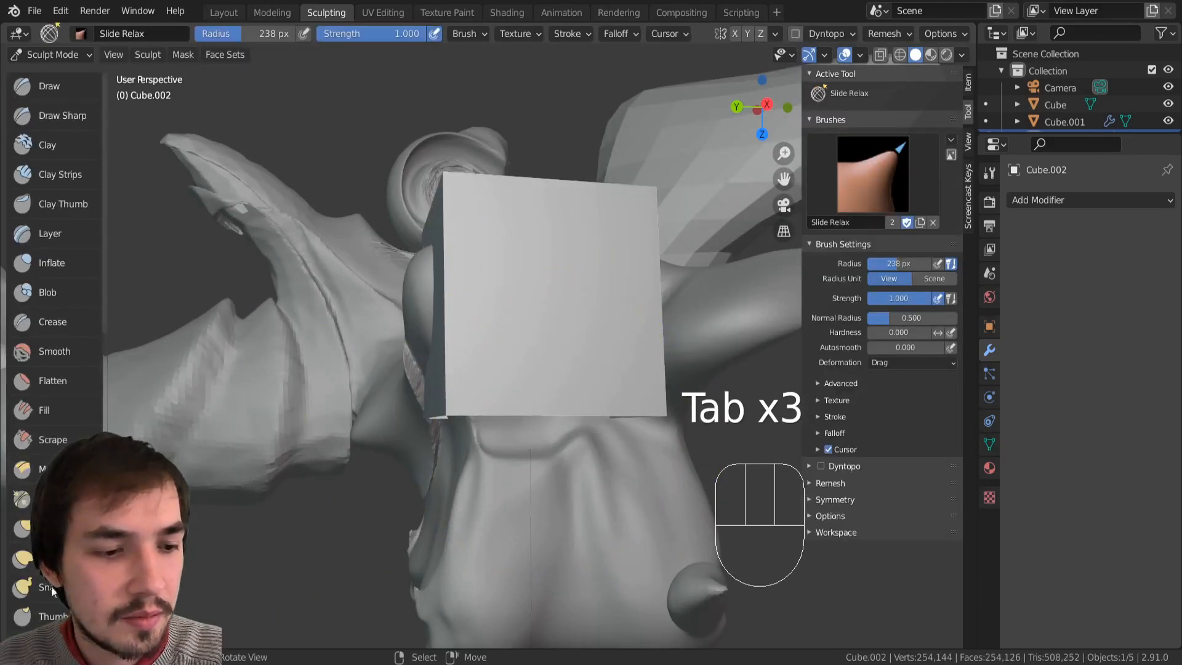
pyautogui.scroll(-6, 52, 591)
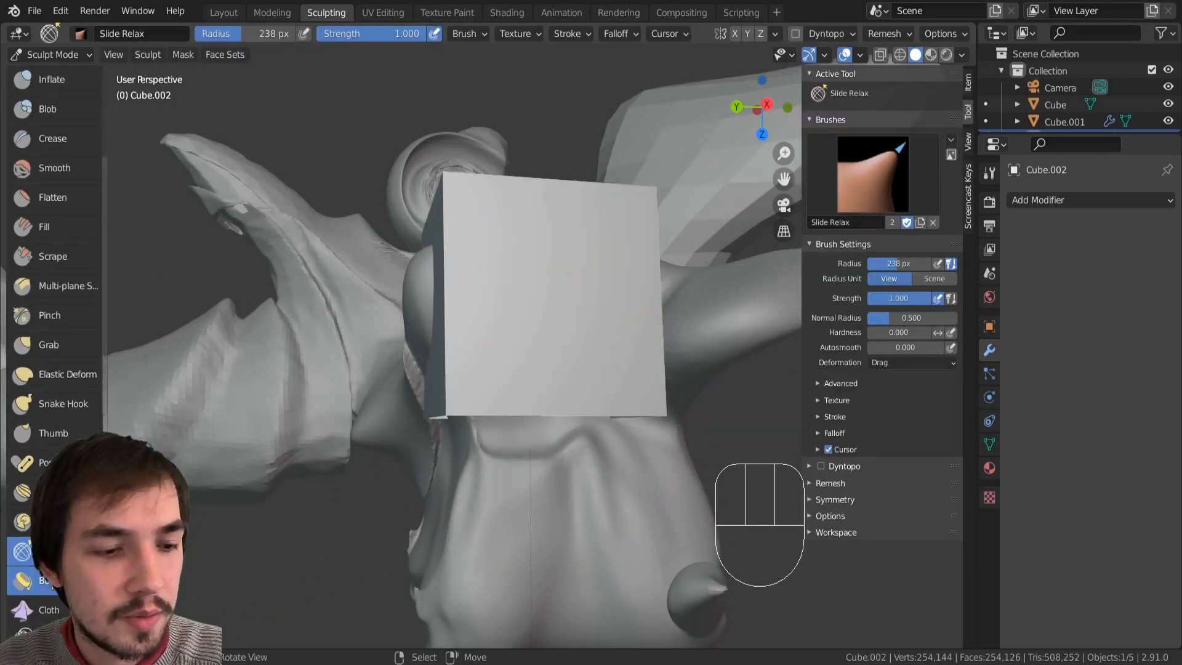
pyautogui.click(23, 581)
pyautogui.moveTo(530, 412); pyautogui.dragTo(553, 372, button='middle')
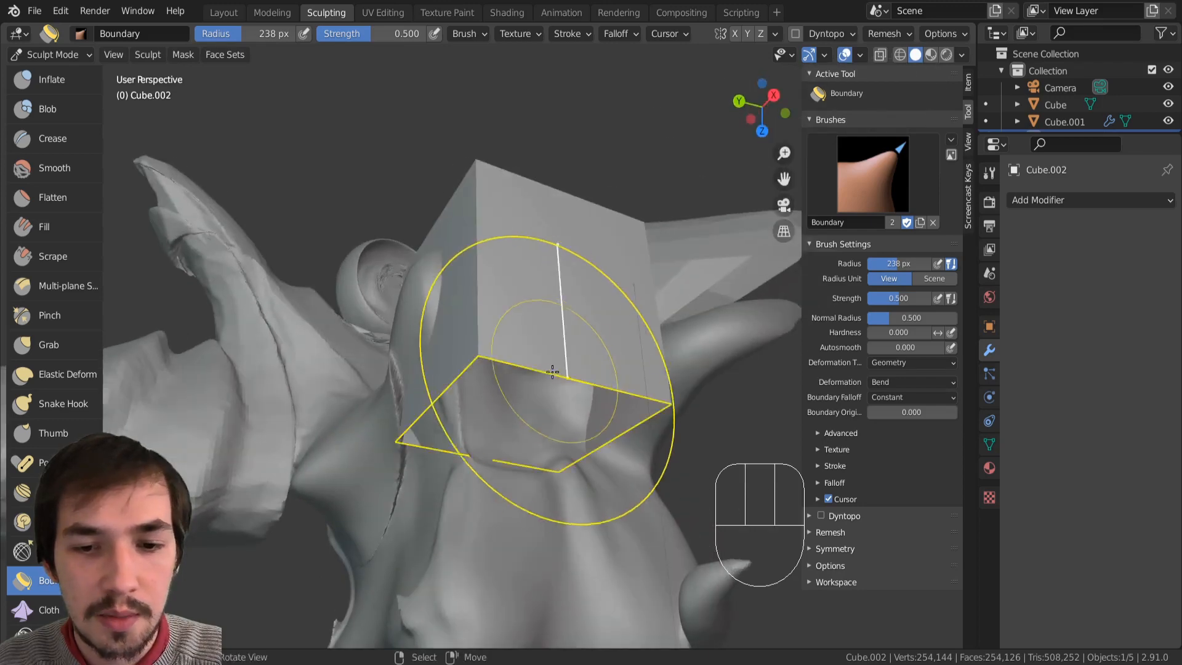
pyautogui.moveTo(553, 372)
pyautogui.mouseDown()
pyautogui.moveTo(572, 351)
pyautogui.moveTo(511, 424)
pyautogui.moveTo(556, 351)
pyautogui.moveTo(477, 427)
pyautogui.moveTo(536, 289)
pyautogui.mouseUp()
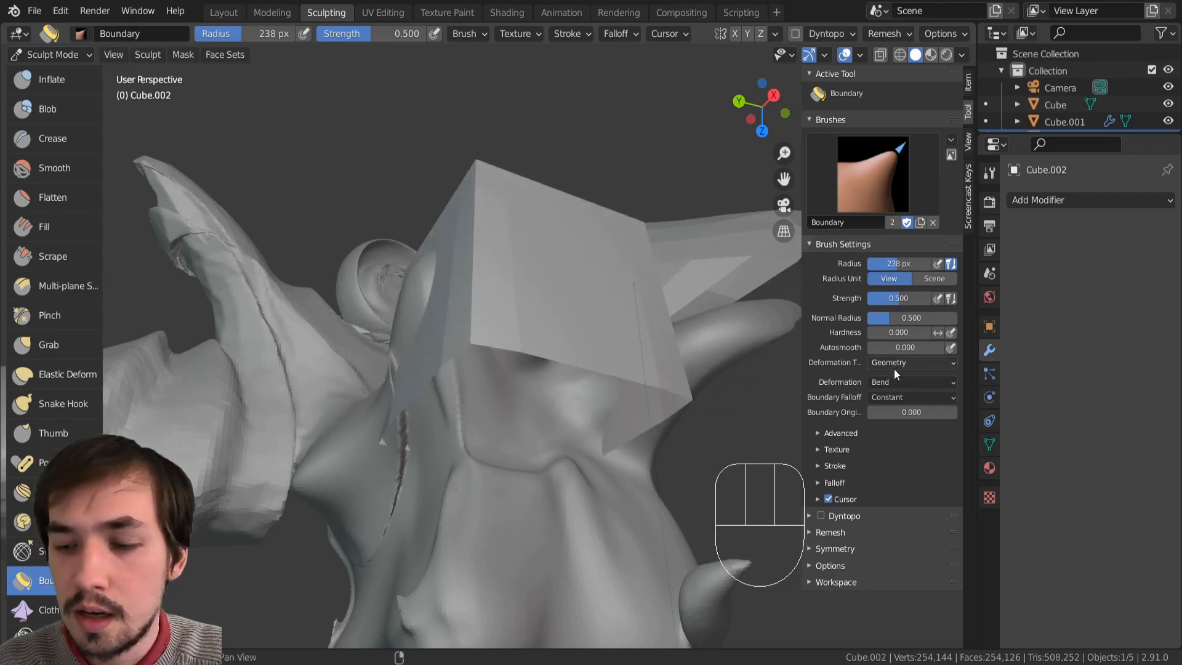
# Step: Show the active brush settings in the properties editor and hide the viewport sidebar
pyautogui.click(989, 173)
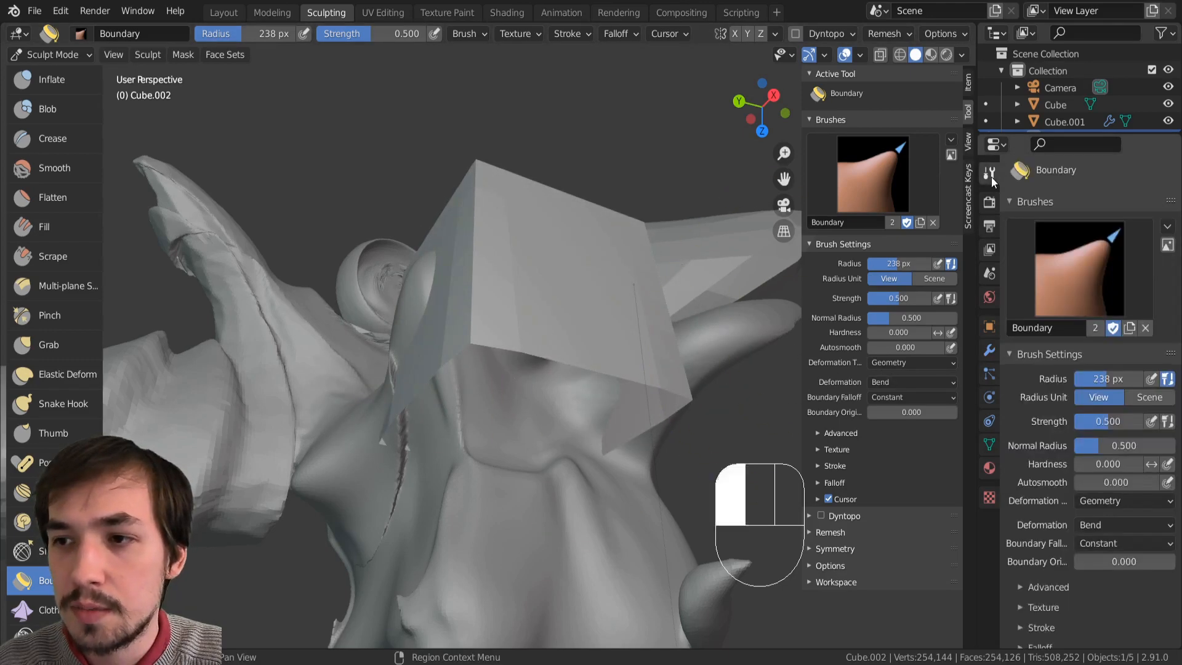
pyautogui.moveTo(758, 185); pyautogui.dragTo(681, 328, button='middle')
pyautogui.press('n')
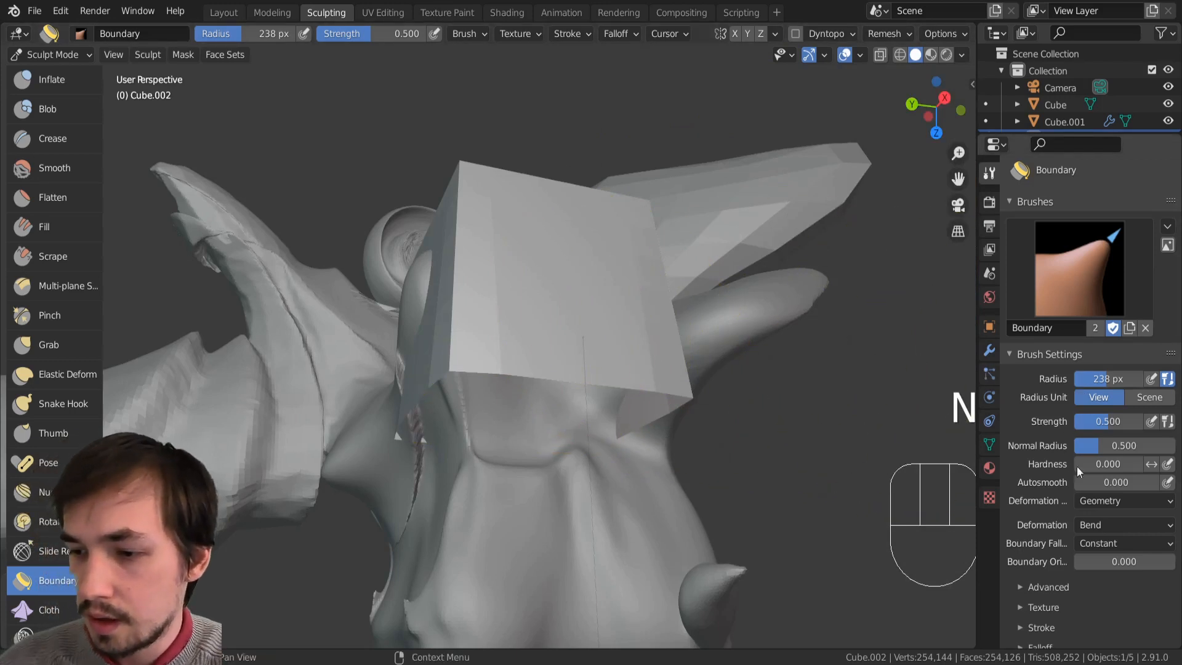
# Step: Set the Boundary brush's deformation to Smooth, try it on the cube's open edge, and undo the strokes
pyautogui.click(1115, 524)
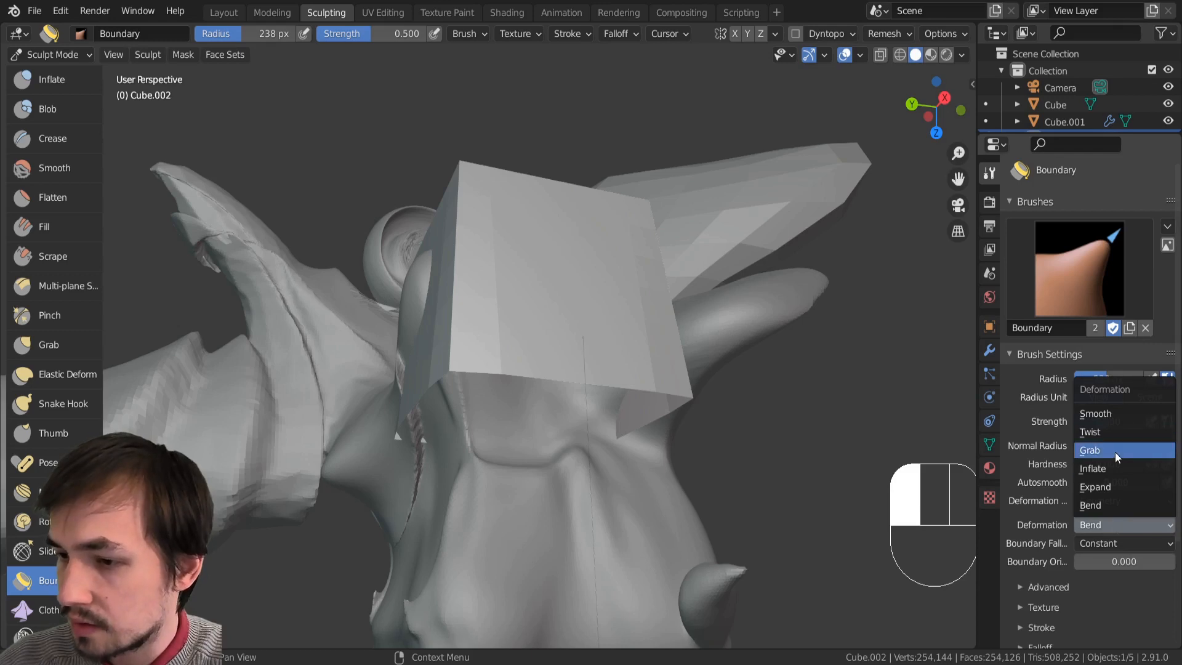
pyautogui.click(1112, 413)
pyautogui.moveTo(640, 259)
pyautogui.mouseDown()
pyautogui.moveTo(634, 383)
pyautogui.moveTo(632, 336)
pyautogui.moveTo(582, 373)
pyautogui.moveTo(552, 369)
pyautogui.moveTo(482, 464)
pyautogui.moveTo(593, 195)
pyautogui.mouseUp()
pyautogui.hotkey('ctrl', 'z')
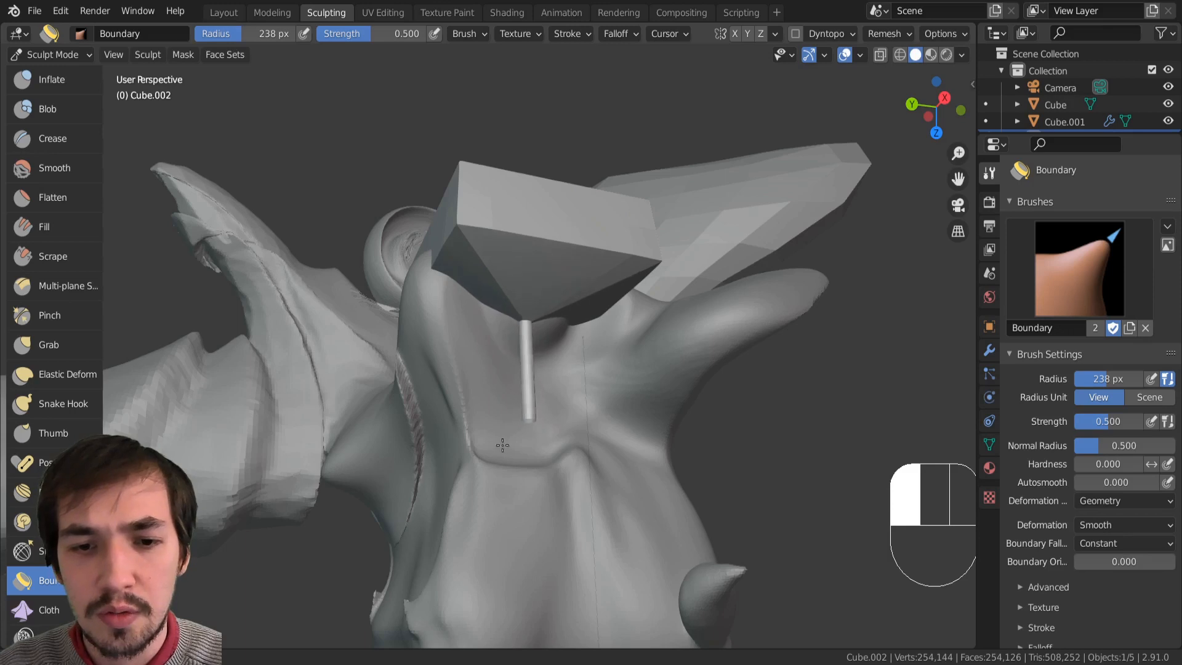
pyautogui.moveTo(519, 445); pyautogui.dragTo(501, 416)
pyautogui.hotkey('ctrl', 'z')
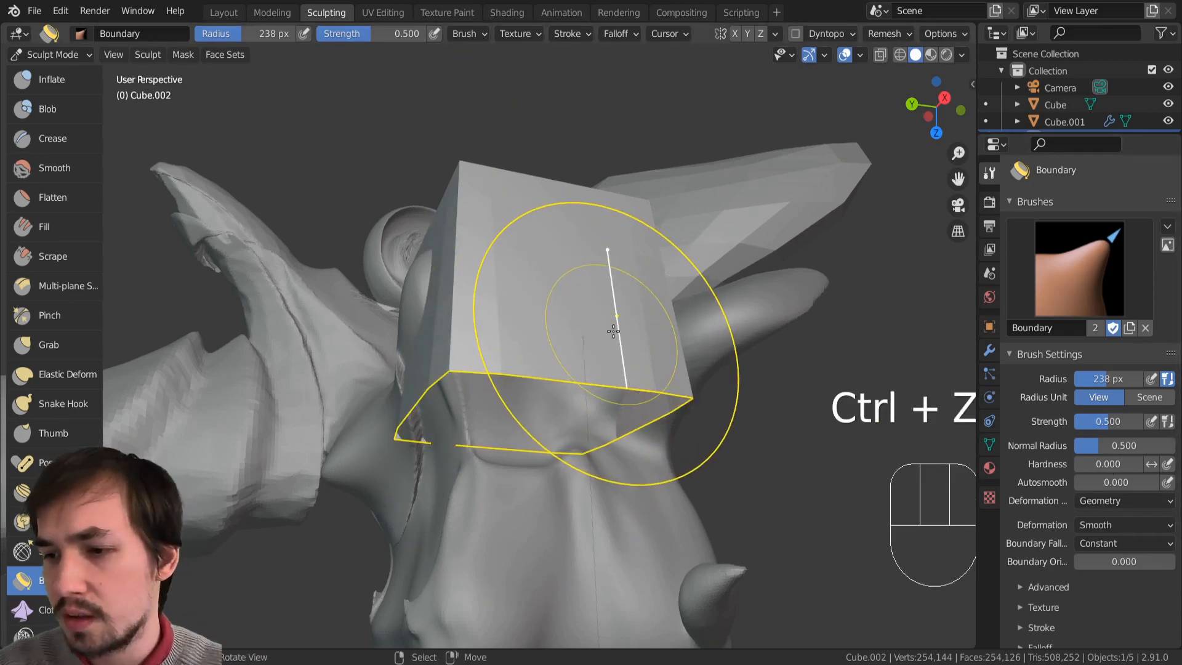
# Step: Set the Boundary brush's deformation to Twist and twist the cube's open edge
pyautogui.click(1112, 529)
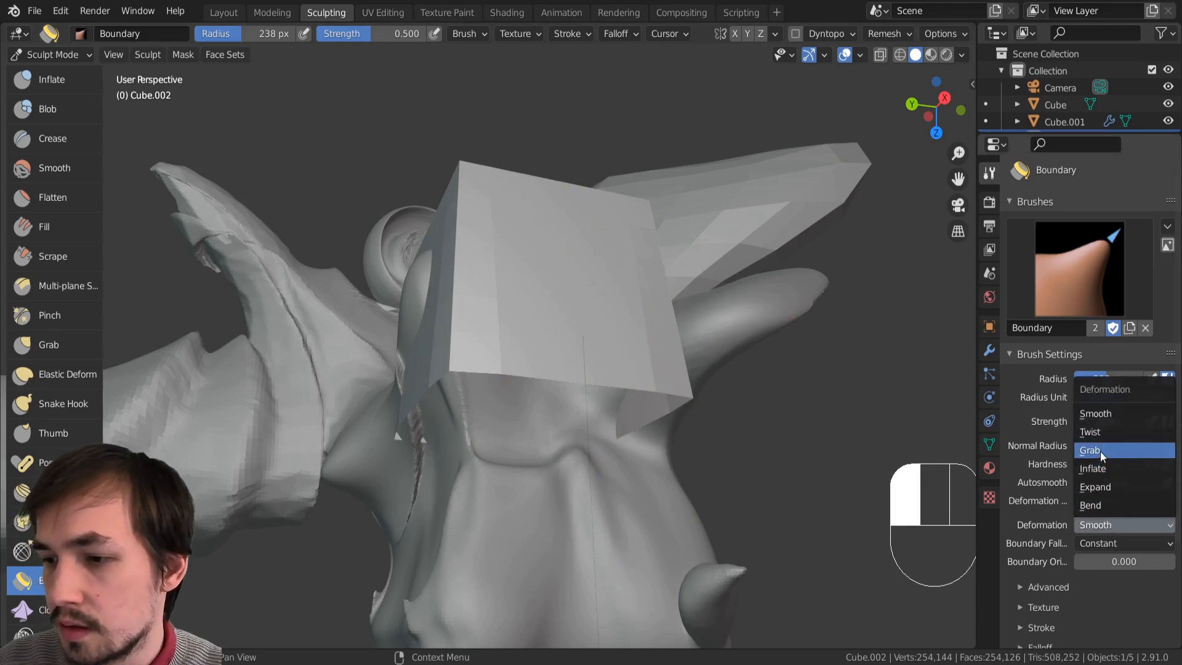
pyautogui.click(1100, 435)
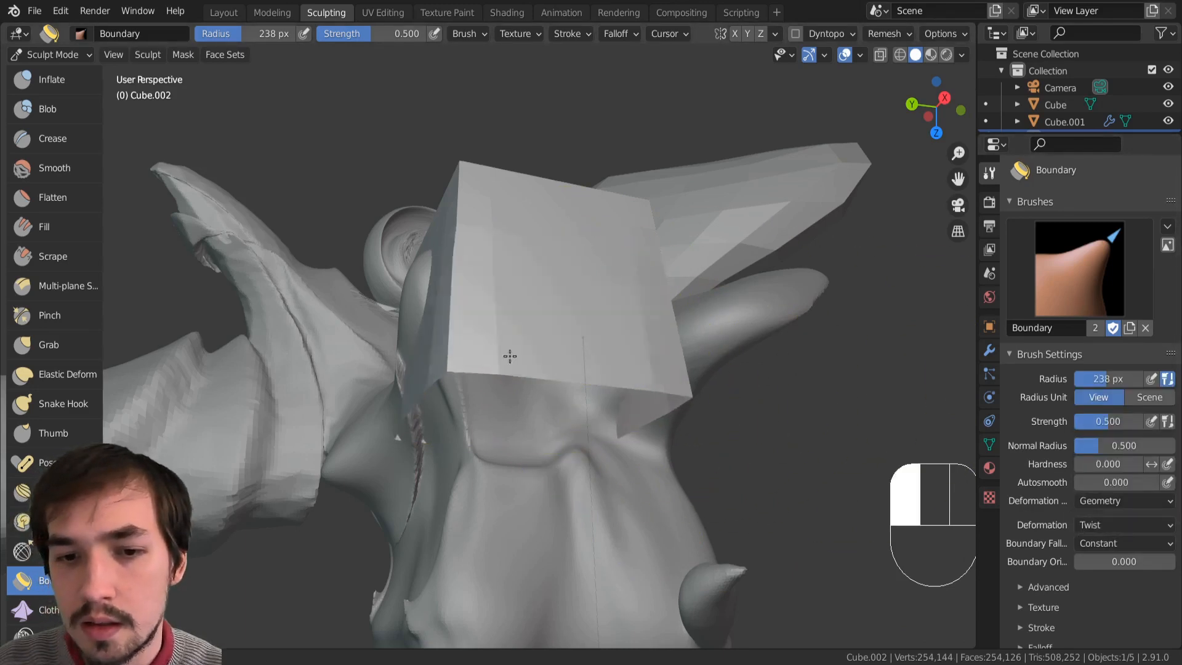
pyautogui.moveTo(625, 361); pyautogui.dragTo(621, 406)
# Step: Set the brush's falloff curve to Linear and undo the twist on the cube
pyautogui.click(619, 33)
pyautogui.click(564, 67)
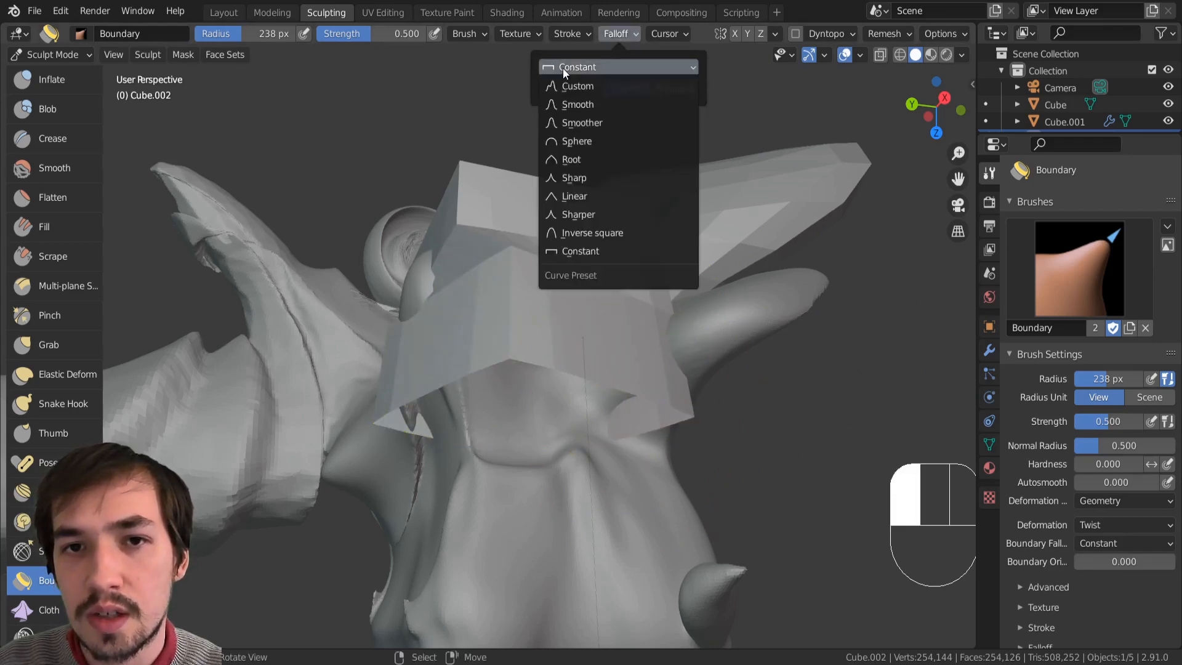
pyautogui.click(568, 195)
pyautogui.hotkey('ctrl', 'z')
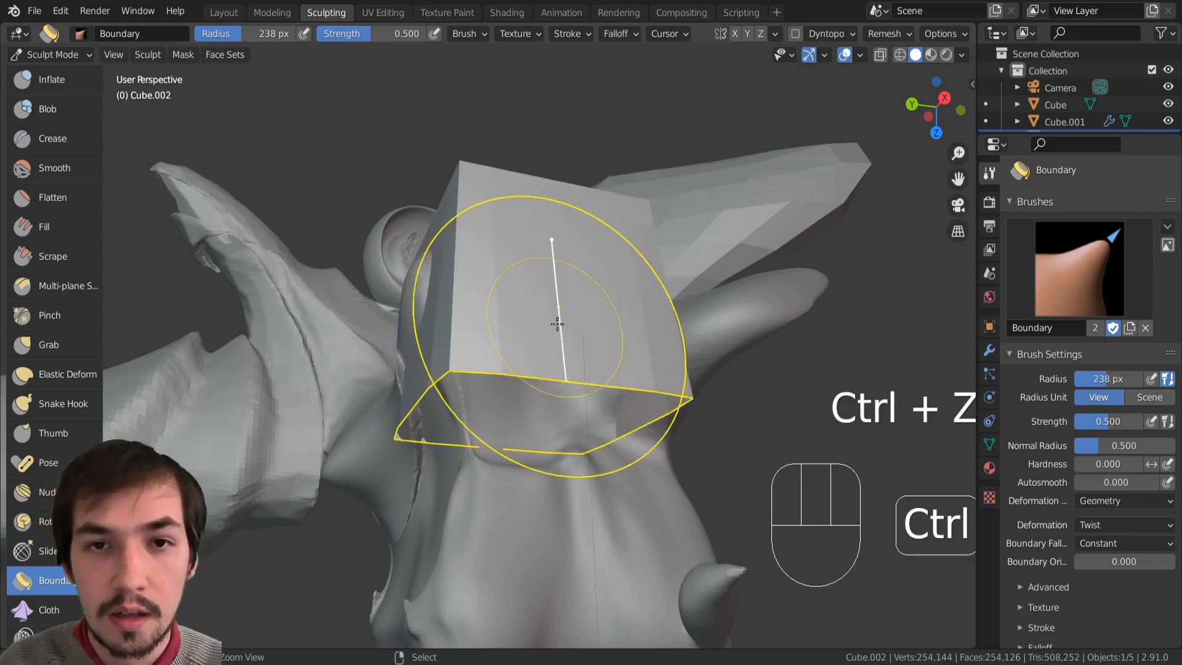
# Step: Twist the cube's open edge again using the Linear brush falloff
pyautogui.click(621, 34)
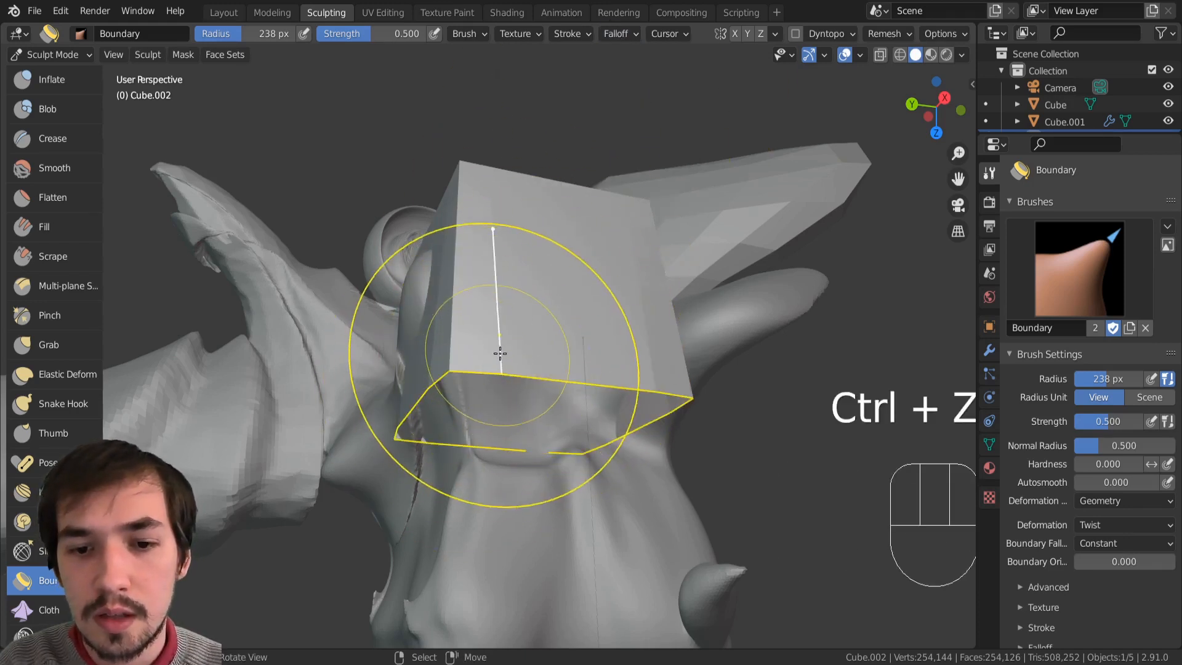
pyautogui.moveTo(500, 353)
pyautogui.mouseDown()
pyautogui.moveTo(599, 303)
pyautogui.moveTo(560, 269)
pyautogui.moveTo(524, 277)
pyautogui.mouseUp()
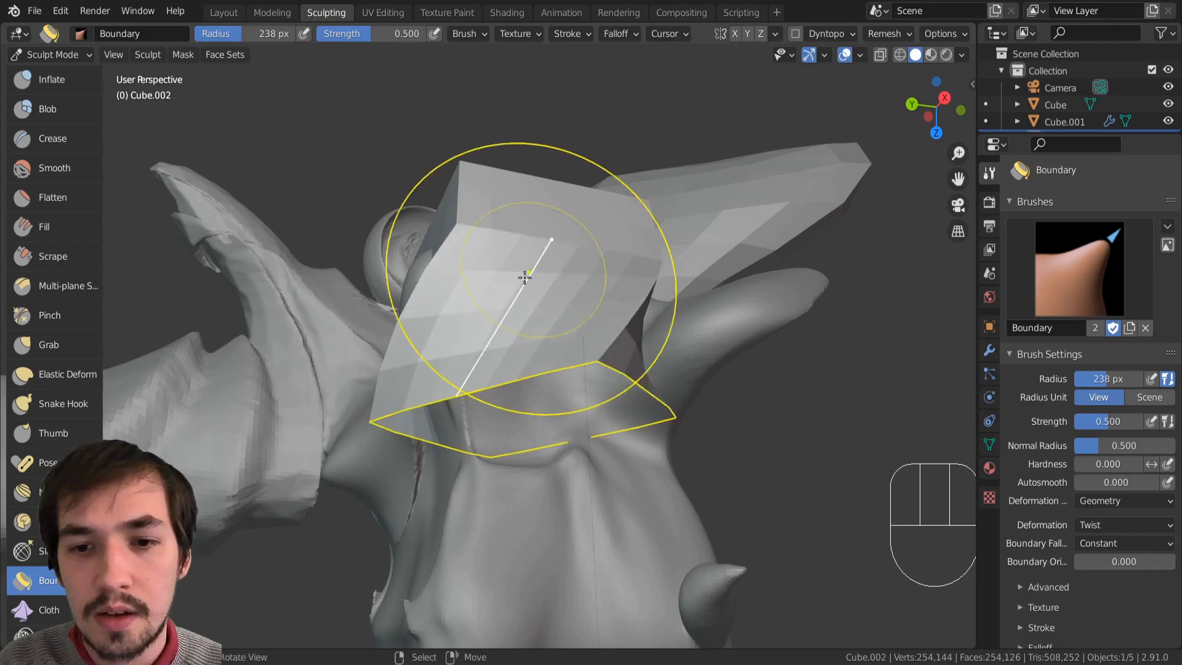
pyautogui.moveTo(524, 277)
pyautogui.mouseDown(button='middle')
pyautogui.moveTo(560, 351)
pyautogui.moveTo(356, 401)
pyautogui.mouseUp(button='middle')
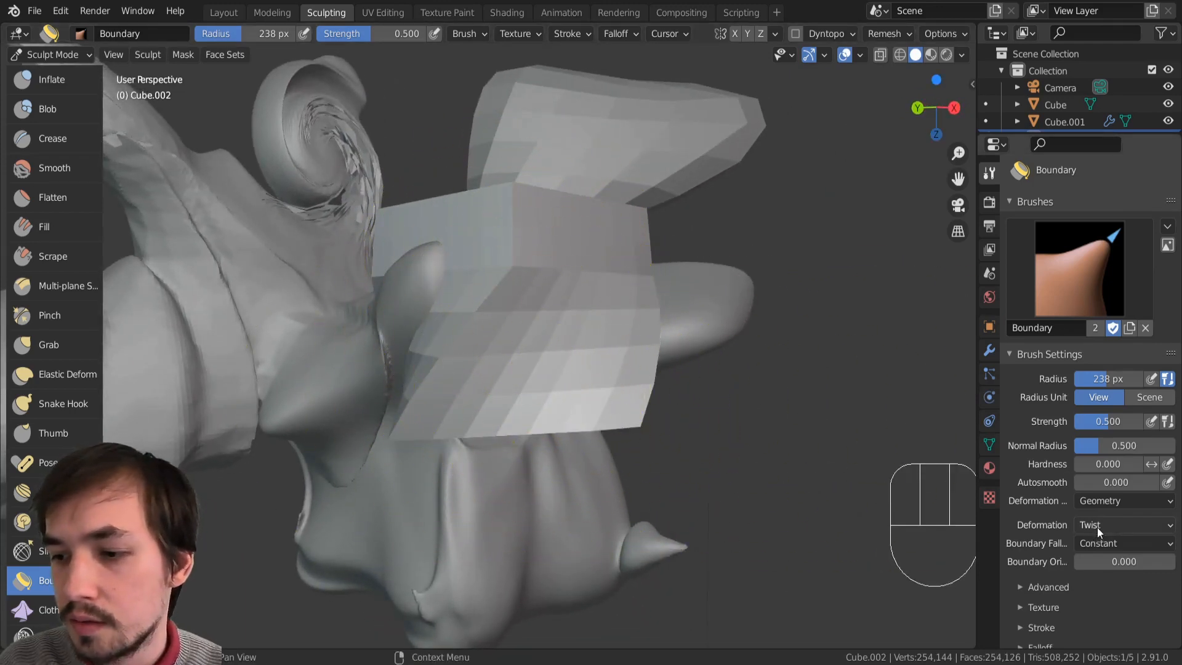
# Step: Set the Boundary brush's deformation to Bend and flare the cube's twisted open edge outward
pyautogui.moveTo(1097, 527); pyautogui.dragTo(1084, 505)
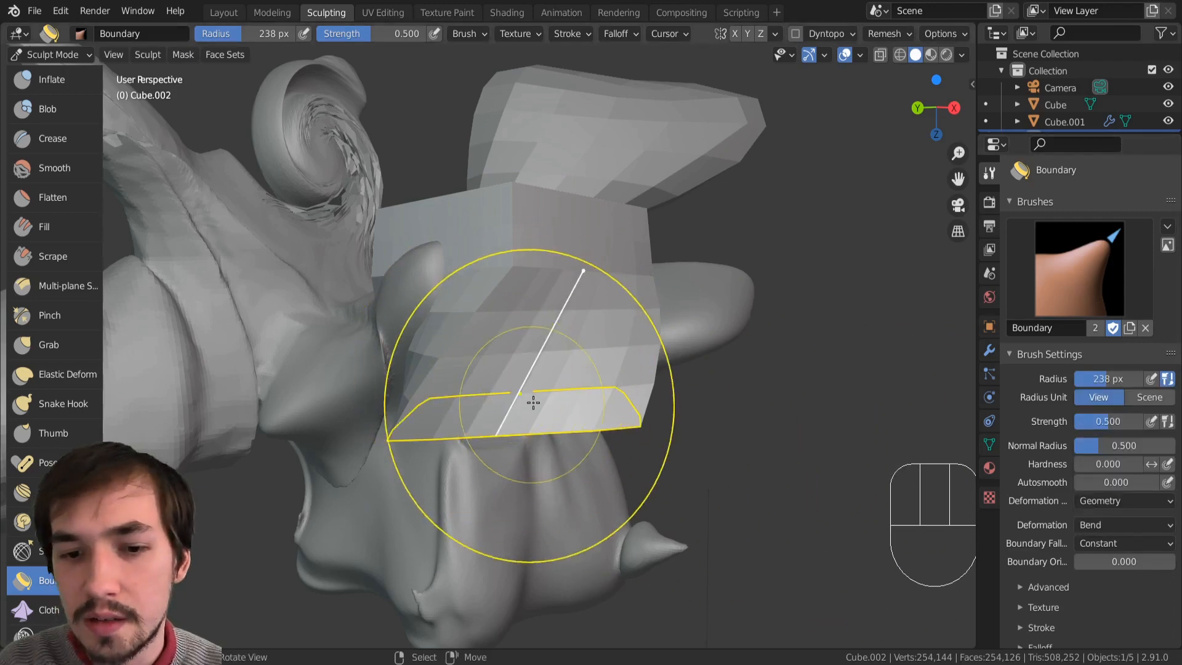
pyautogui.moveTo(537, 401)
pyautogui.mouseDown()
pyautogui.moveTo(560, 388)
pyautogui.moveTo(575, 545)
pyautogui.moveTo(549, 396)
pyautogui.moveTo(551, 409)
pyautogui.mouseUp()
pyautogui.moveTo(551, 410)
pyautogui.keyDown('ctrl'); pyautogui.mouseDown(button='middle')
pyautogui.moveTo(567, 616)
pyautogui.moveTo(607, 541)
pyautogui.moveTo(570, 370)
pyautogui.moveTo(562, 458)
pyautogui.moveTo(527, 381)
pyautogui.moveTo(518, 469)
pyautogui.mouseUp(button='middle'); pyautogui.keyUp('ctrl')
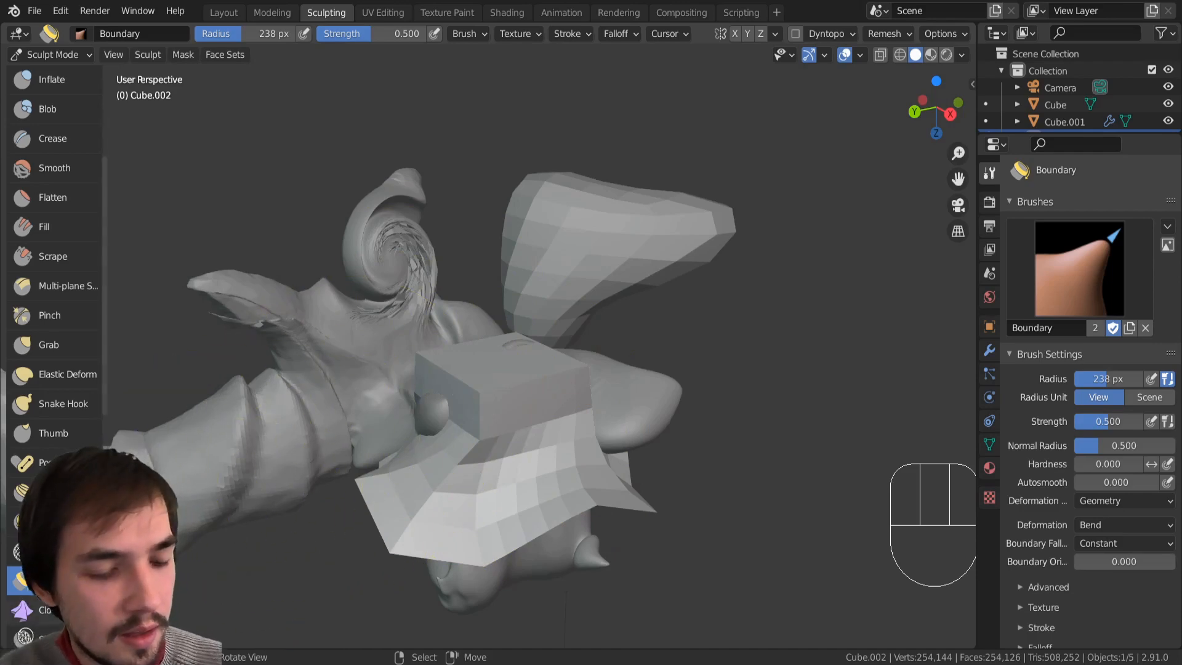
# Step: Set the Boundary brush's boundary falloff to Brush Radius and bend the cube's flared open edge with it
pyautogui.moveTo(409, 470); pyautogui.dragTo(633, 449, button='middle')
pyautogui.scroll(-3, 1071, 463)
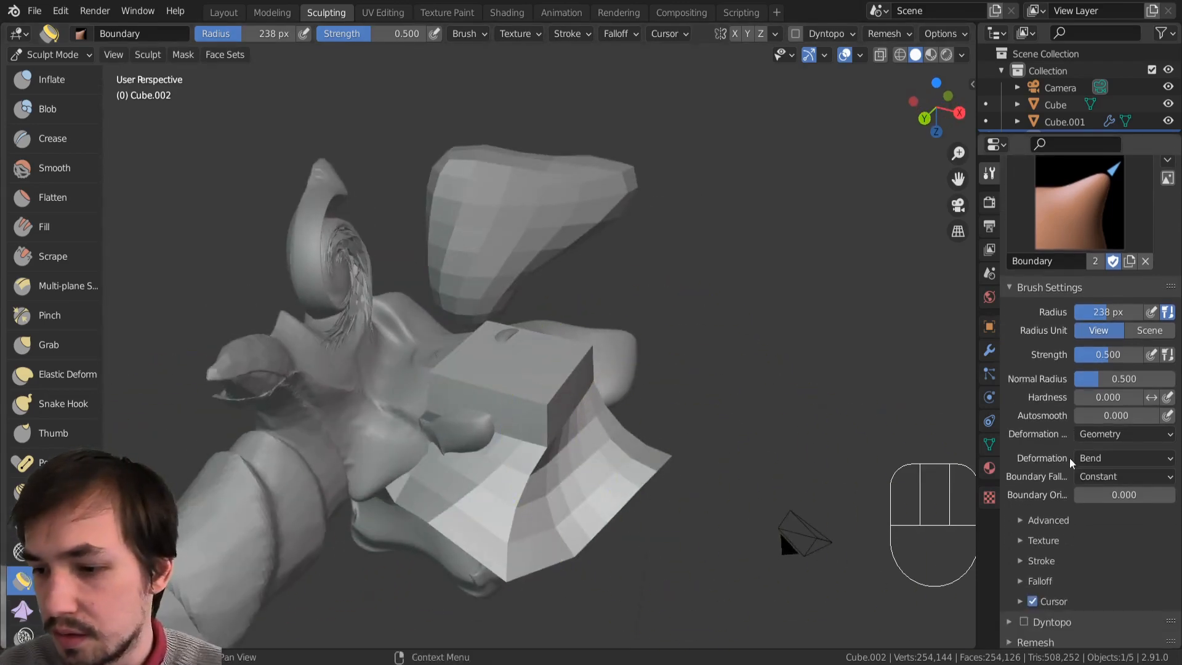
pyautogui.scroll(-3, 1071, 464)
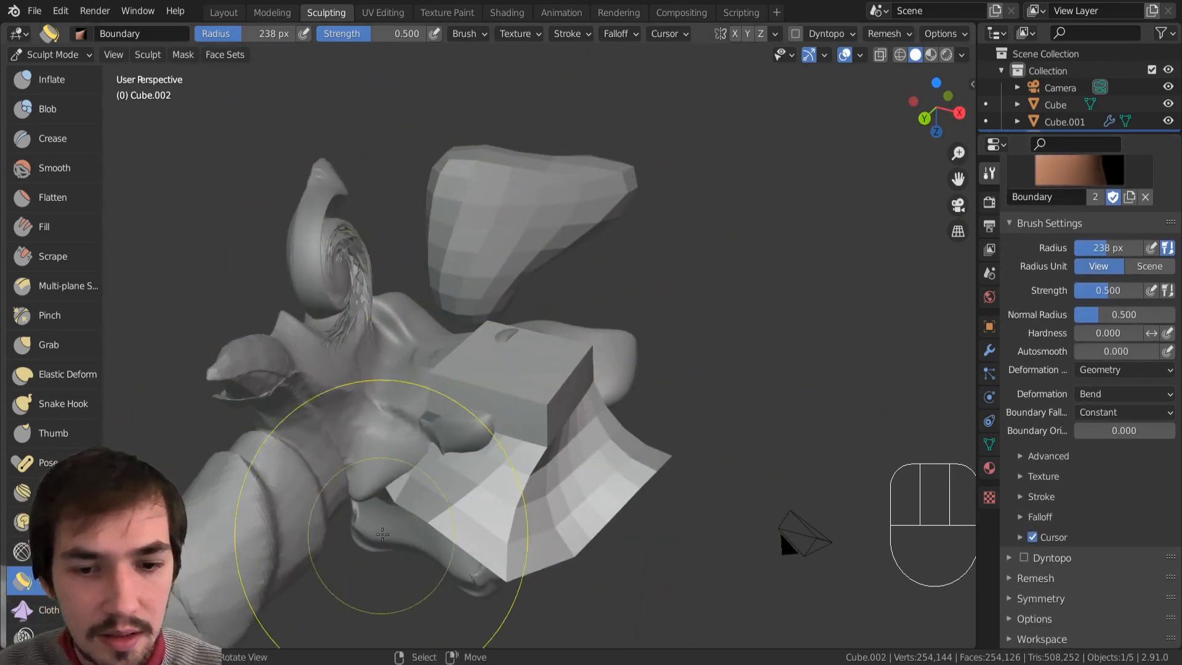
pyautogui.moveTo(383, 534); pyautogui.dragTo(475, 528, button='middle')
pyautogui.click(1097, 412)
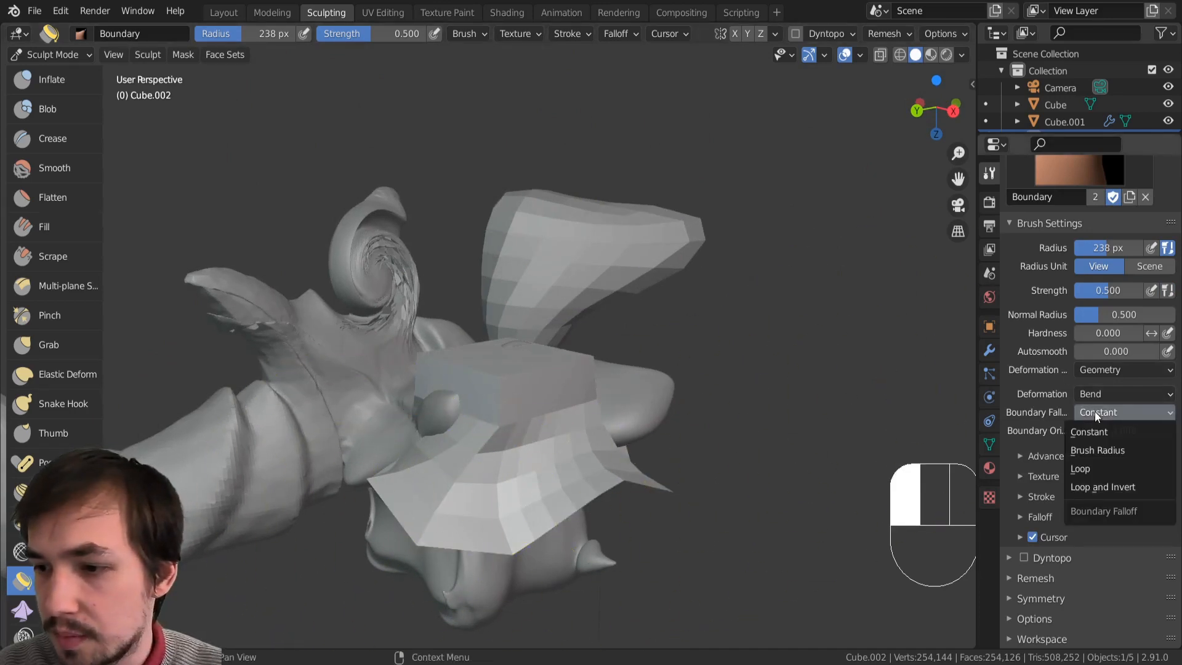
pyautogui.click(1092, 452)
pyautogui.moveTo(475, 470)
pyautogui.mouseDown()
pyautogui.moveTo(478, 575)
pyautogui.moveTo(499, 426)
pyautogui.moveTo(548, 574)
pyautogui.mouseUp()
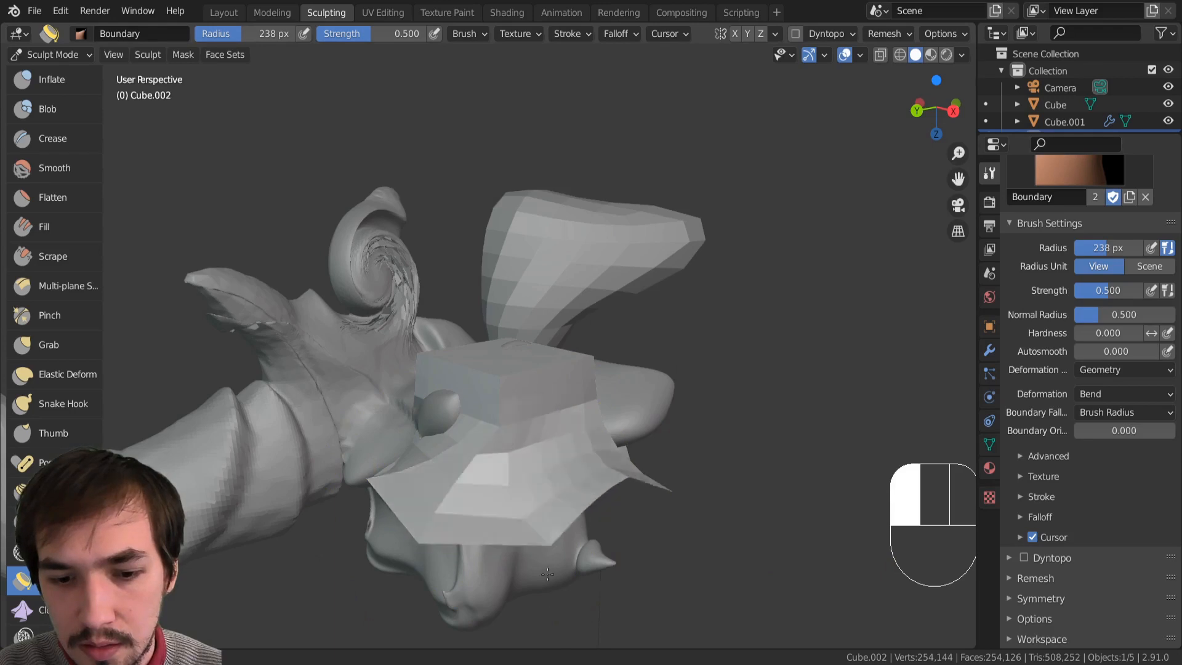
pyautogui.moveTo(644, 613)
pyautogui.mouseDown()
pyautogui.moveTo(555, 505)
pyautogui.moveTo(511, 573)
pyautogui.moveTo(468, 523)
pyautogui.moveTo(435, 531)
pyautogui.moveTo(495, 499)
pyautogui.moveTo(493, 554)
pyautogui.moveTo(494, 496)
pyautogui.moveTo(487, 524)
pyautogui.mouseUp()
# Step: Leave sculpting on the flared cube, add a new cube mesh in Object Mode, and enter Sculpt Mode on it
pyautogui.scroll(-3, 54, 277)
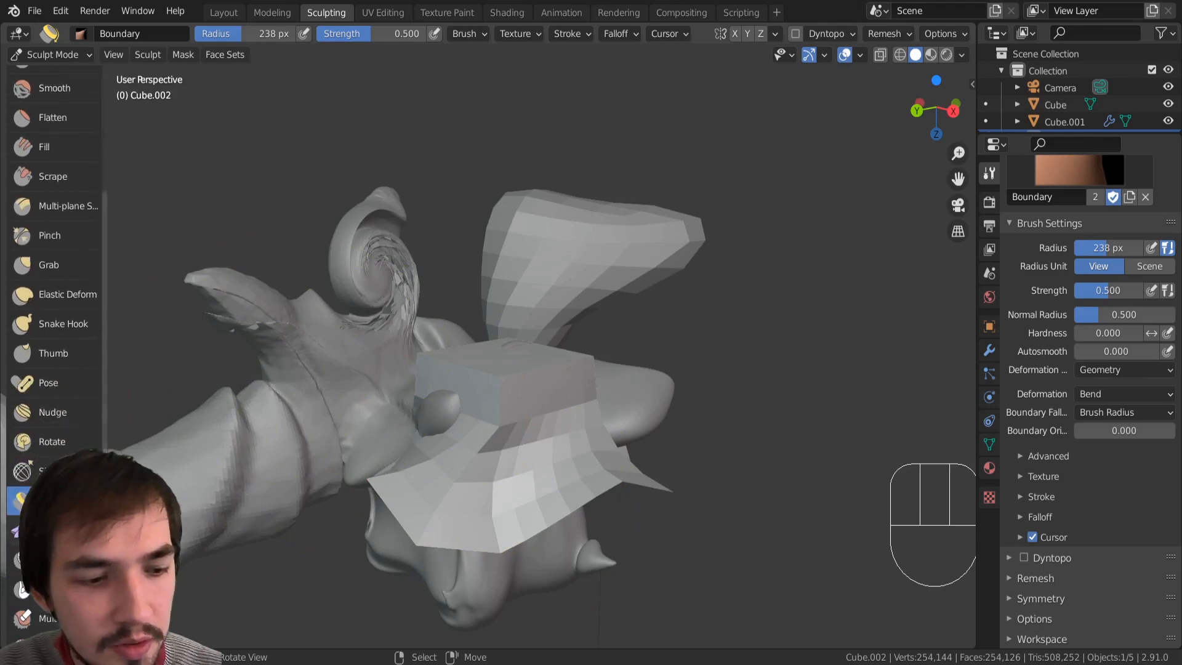
pyautogui.moveTo(164, 444)
pyautogui.mouseDown(button='middle')
pyautogui.moveTo(290, 388)
pyautogui.moveTo(374, 390)
pyautogui.moveTo(435, 483)
pyautogui.mouseUp(button='middle')
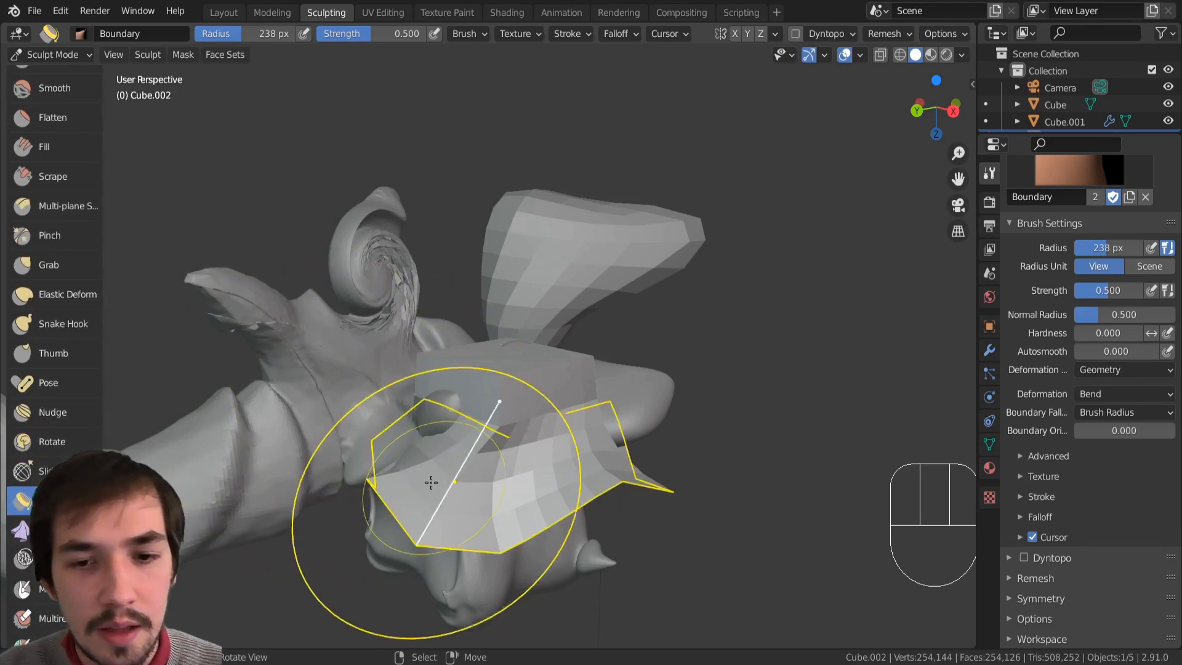
pyautogui.moveTo(492, 407); pyautogui.dragTo(373, 441, button='middle')
pyautogui.press('Tab')
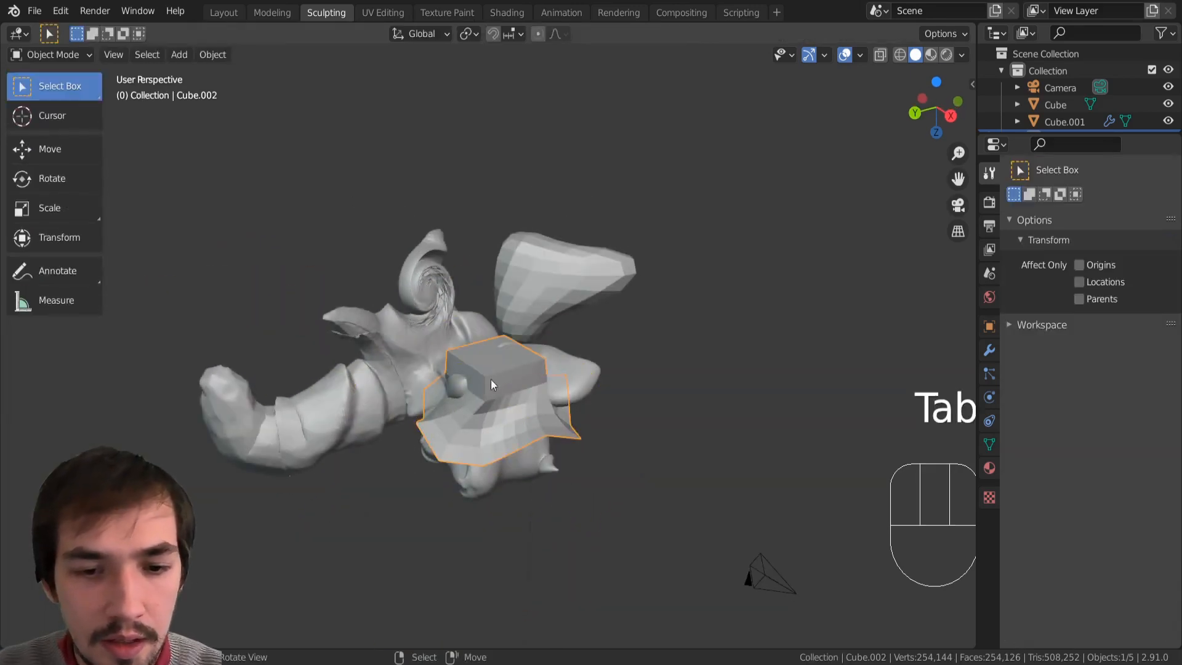
pyautogui.keyDown('shift'); pyautogui.click(413, 353); pyautogui.keyUp('shift')
pyautogui.click(500, 389)
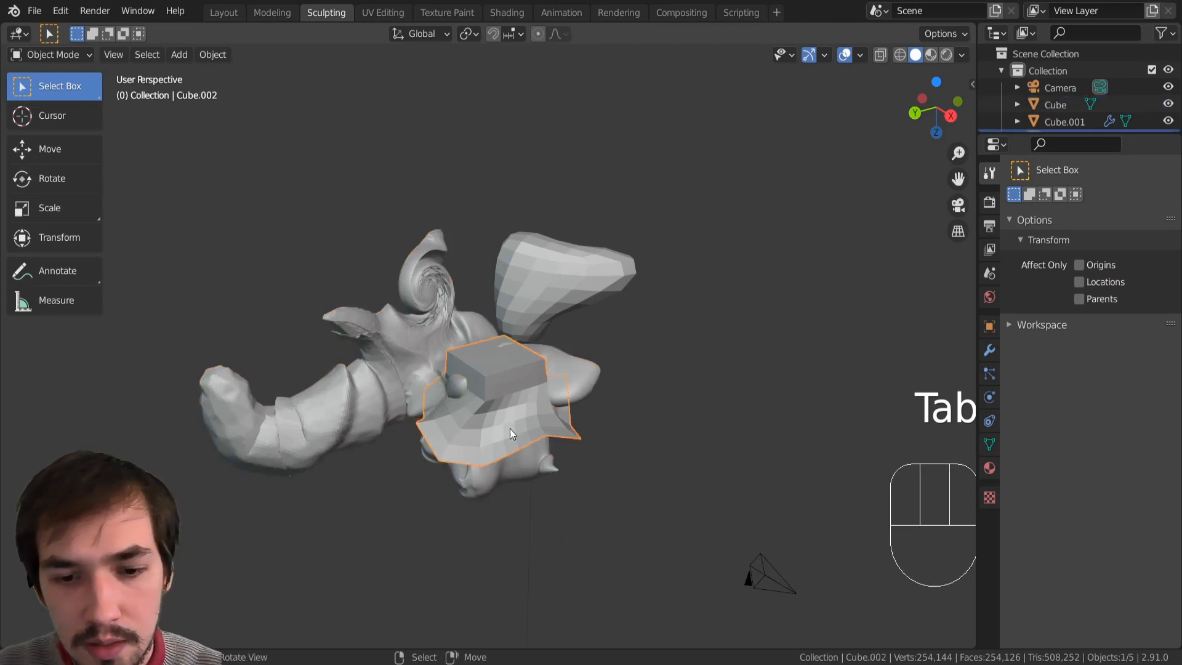
pyautogui.hotkey('shift', 'a')
pyautogui.moveTo(530, 322)
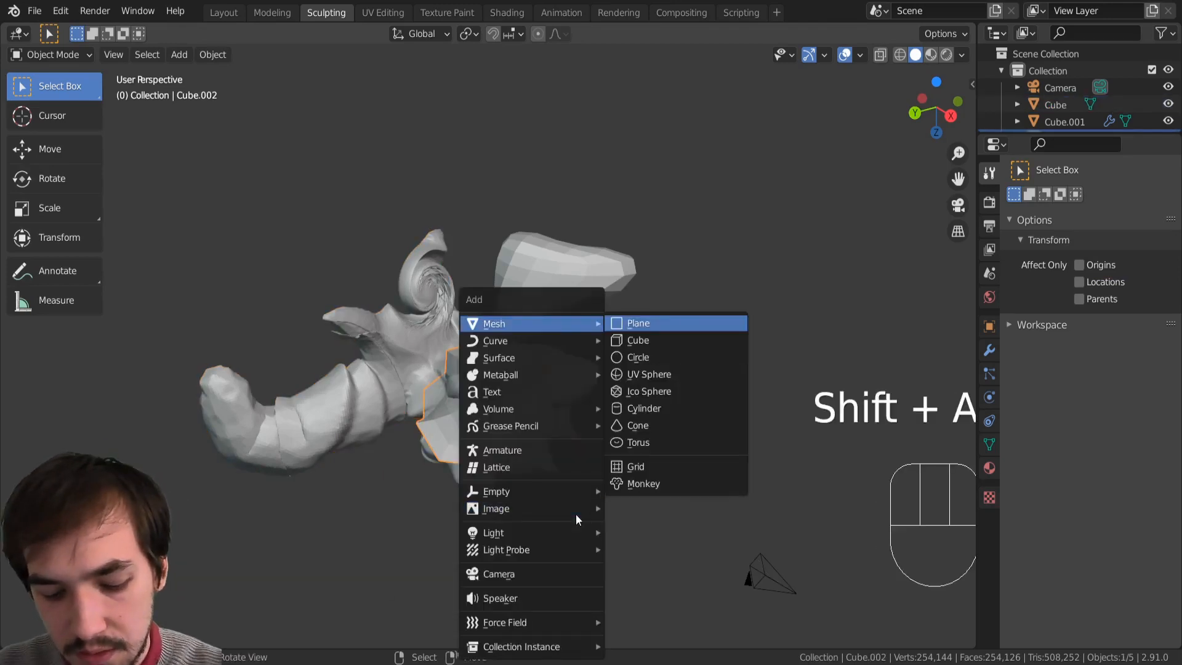
pyautogui.click(640, 338)
pyautogui.moveTo(586, 494); pyautogui.dragTo(556, 510, button='middle')
pyautogui.press('Tab')
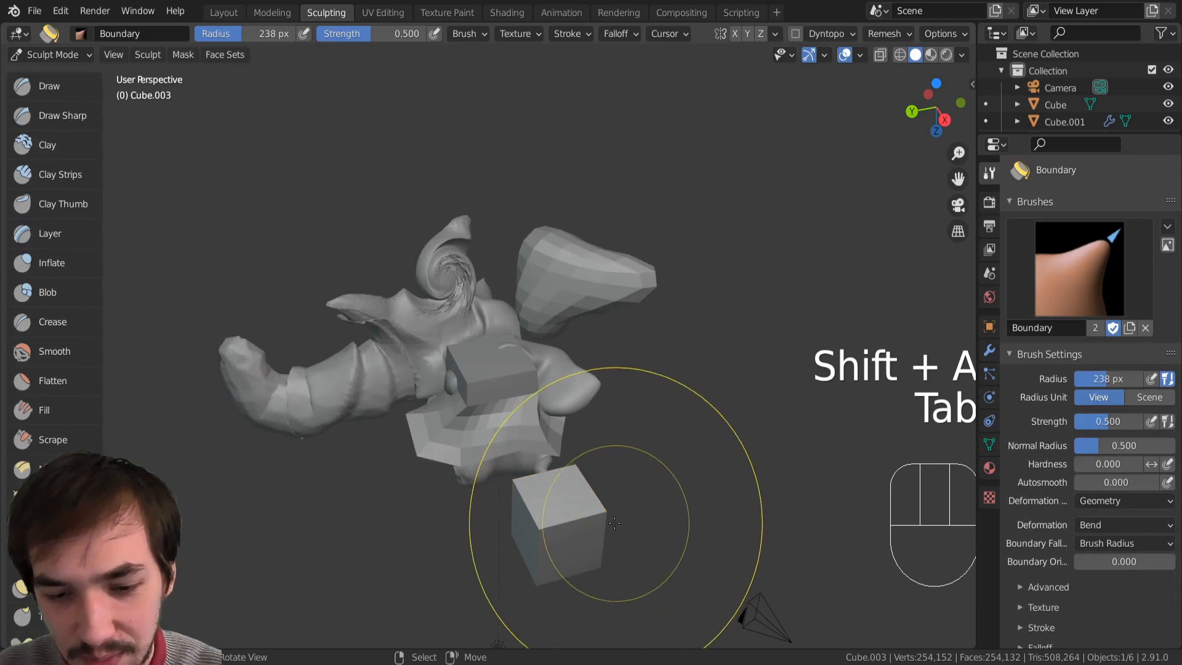
pyautogui.scroll(3, 542, 532)
pyautogui.keyDown('shift'); pyautogui.moveTo(535, 534); pyautogui.dragTo(530, 358, button='middle'); pyautogui.keyUp('shift')
pyautogui.moveTo(531, 359); pyautogui.dragTo(556, 323, button='middle')
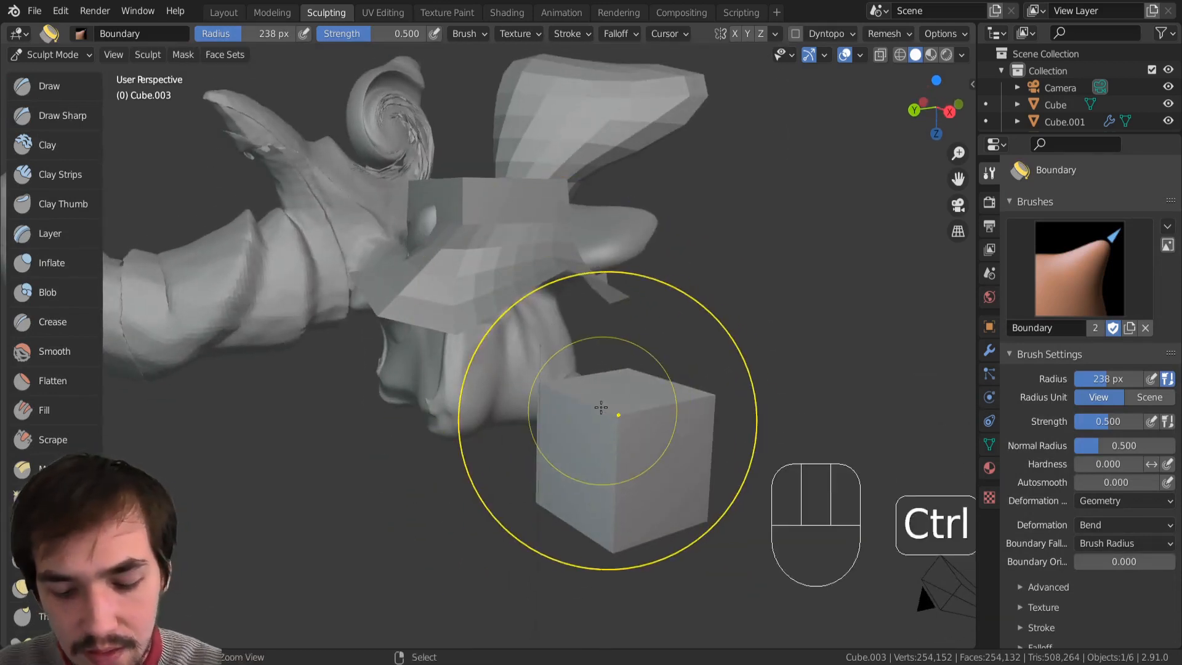
pyautogui.press('Tab')
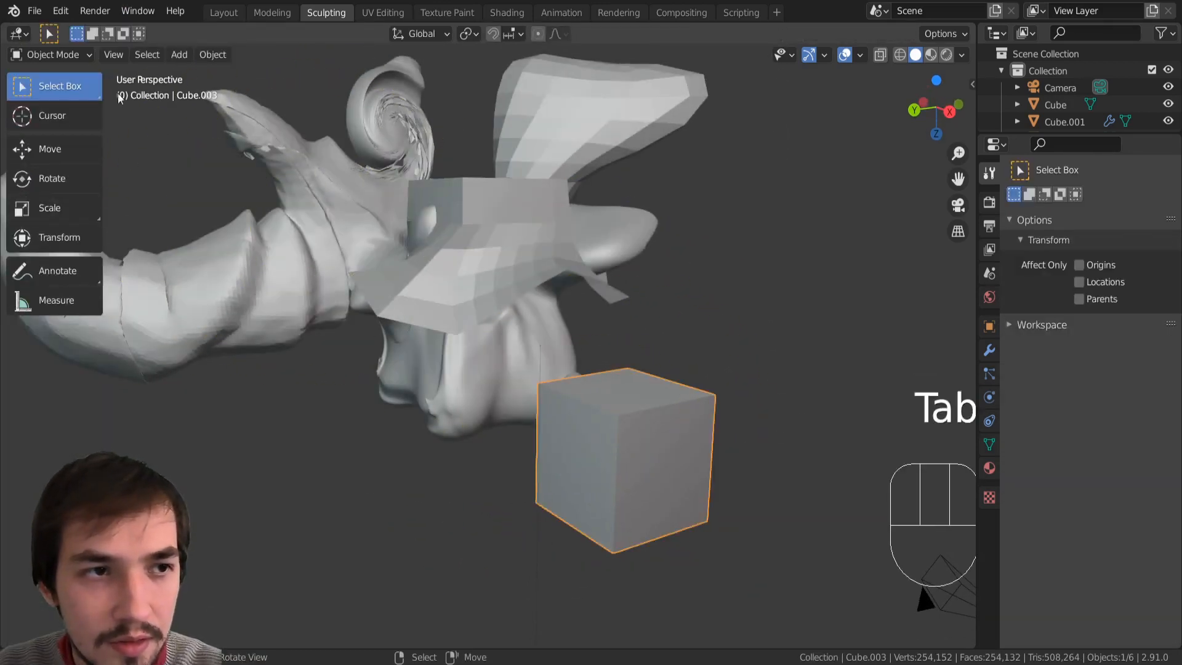
pyautogui.click(213, 55)
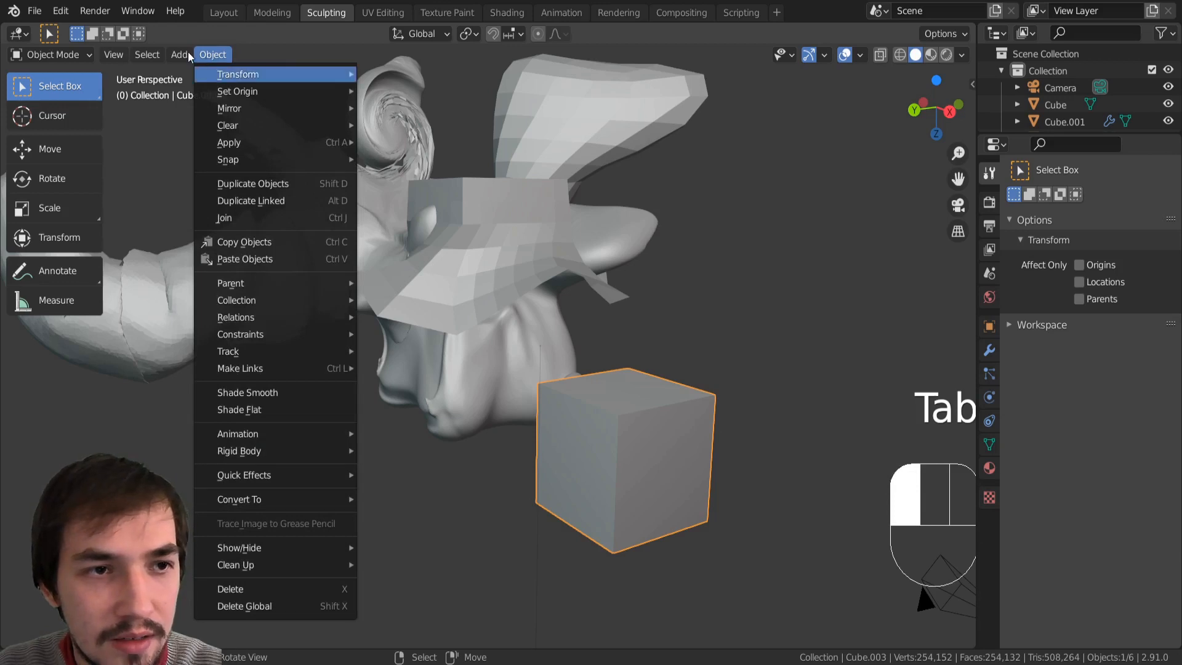
pyautogui.moveTo(262, 81)
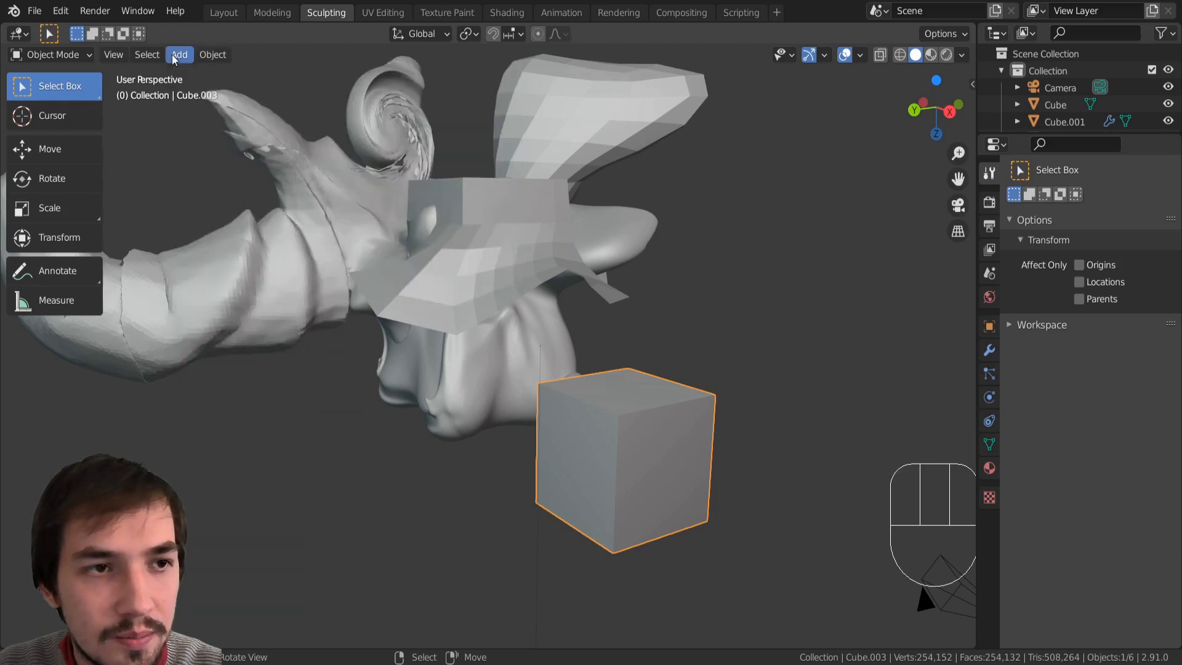
pyautogui.click(176, 57)
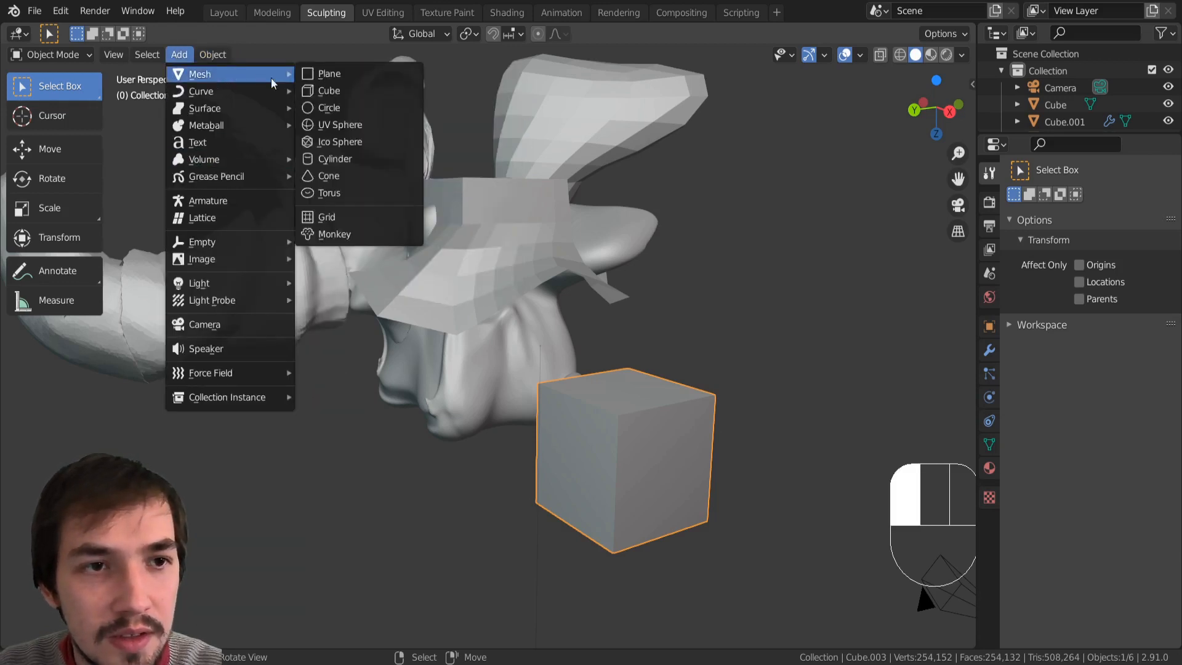
pyautogui.press('Tab')
# Step: Choose the Cloth brush for the new cube and bring its simulation and deformation settings into view
pyautogui.moveTo(607, 591)
pyautogui.mouseDown(button='middle')
pyautogui.moveTo(502, 457)
pyautogui.moveTo(396, 489)
pyautogui.mouseUp(button='middle')
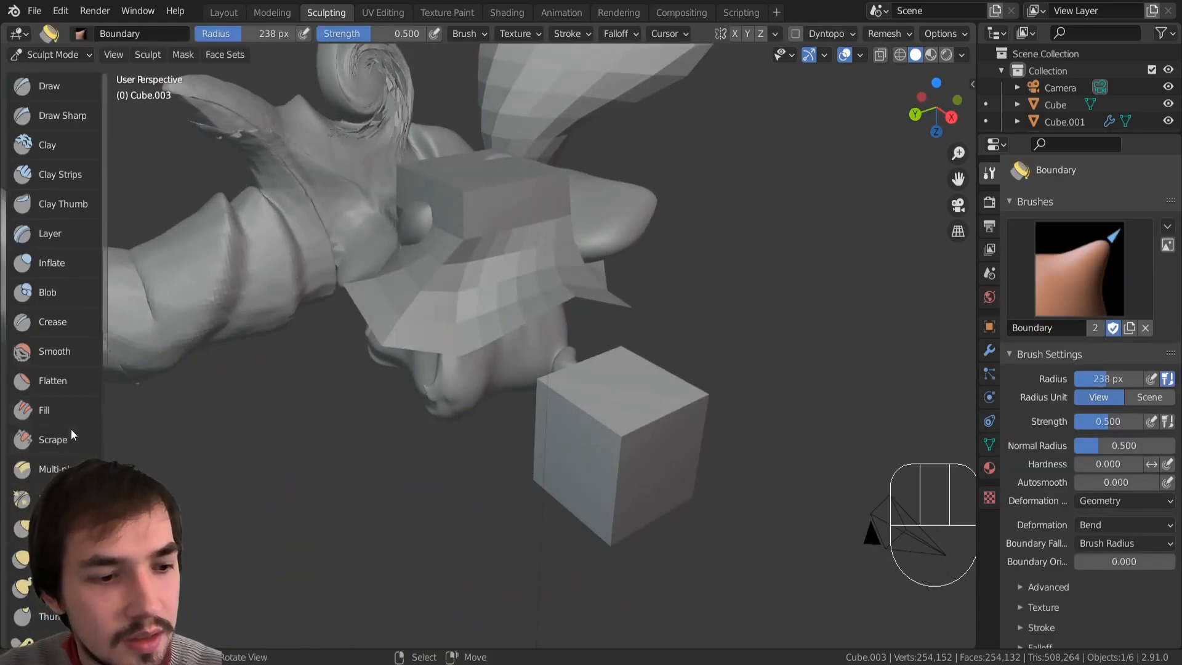
pyautogui.scroll(-2, 71, 435)
pyautogui.scroll(-10, 60, 405)
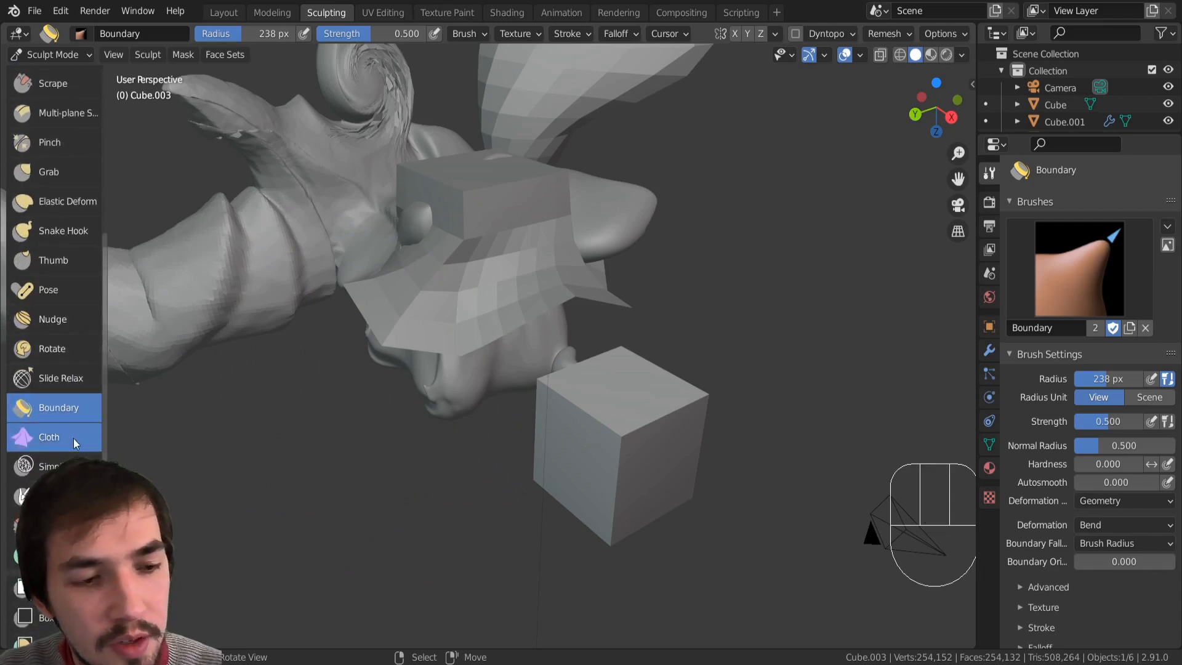
pyautogui.click(72, 438)
pyautogui.scroll(-5, 1080, 370)
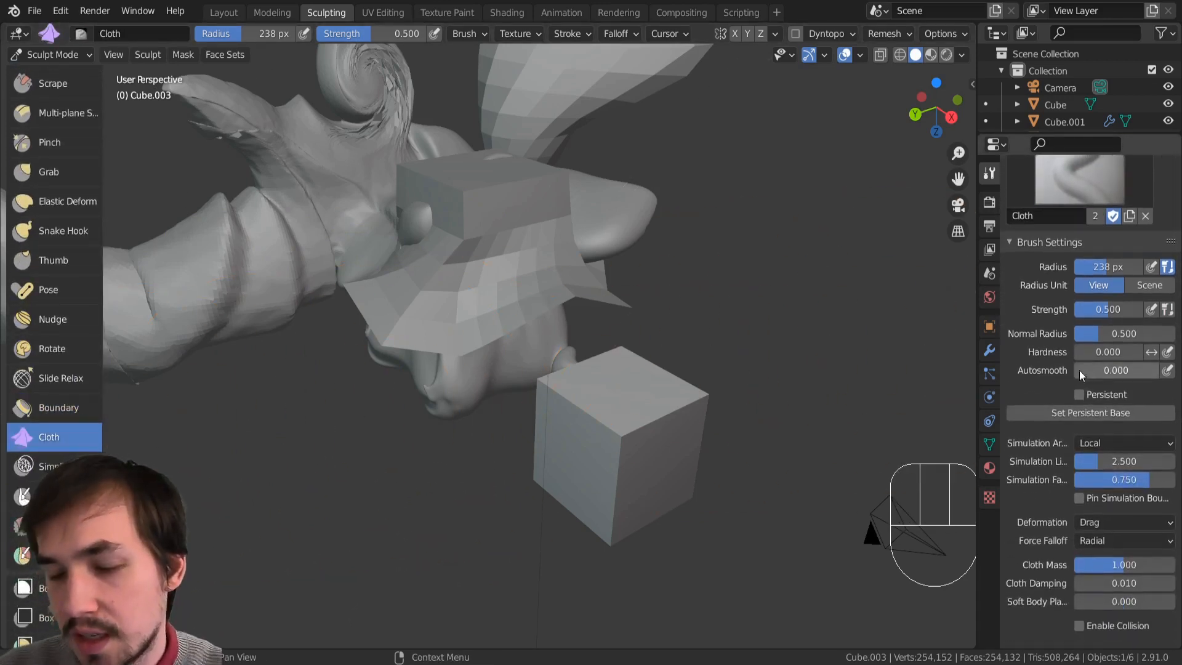
pyautogui.scroll(-1, 1071, 360)
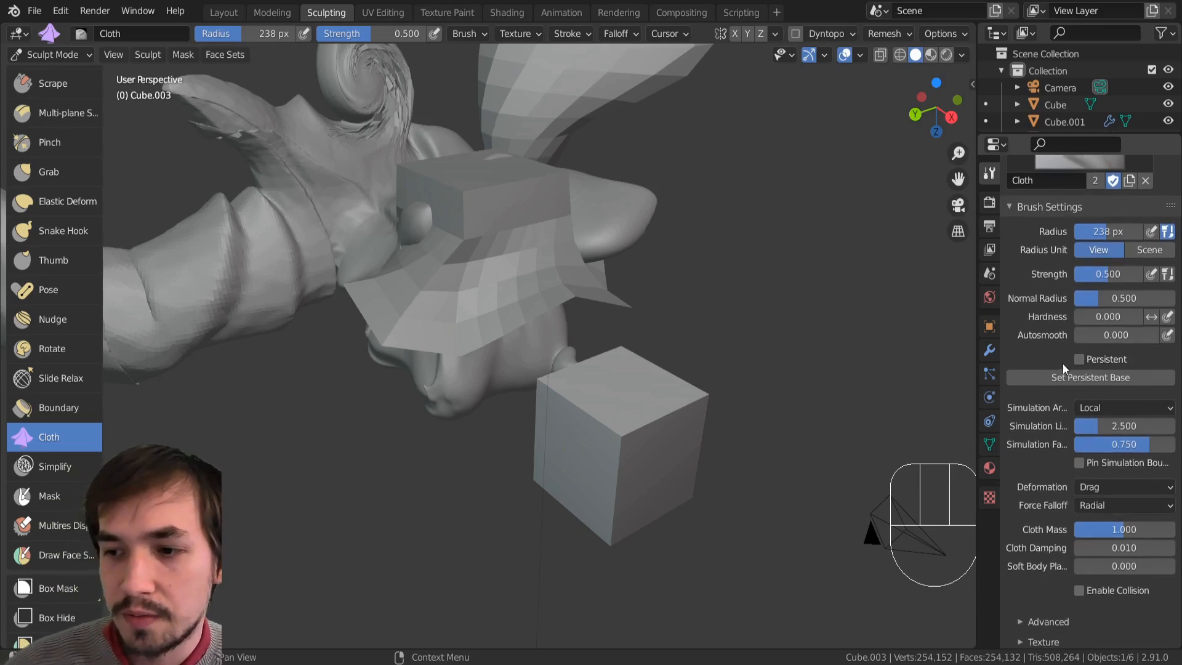
# Step: Isolate the new cube in local view and frame the whole cube
pyautogui.moveTo(592, 462)
pyautogui.mouseDown(button='middle')
pyautogui.moveTo(633, 351)
pyautogui.moveTo(616, 408)
pyautogui.moveTo(560, 377)
pyautogui.moveTo(675, 434)
pyautogui.mouseUp(button='middle')
pyautogui.press('/')
pyautogui.moveTo(692, 361); pyautogui.dragTo(620, 318, button='middle')
pyautogui.scroll(-4, 619, 317)
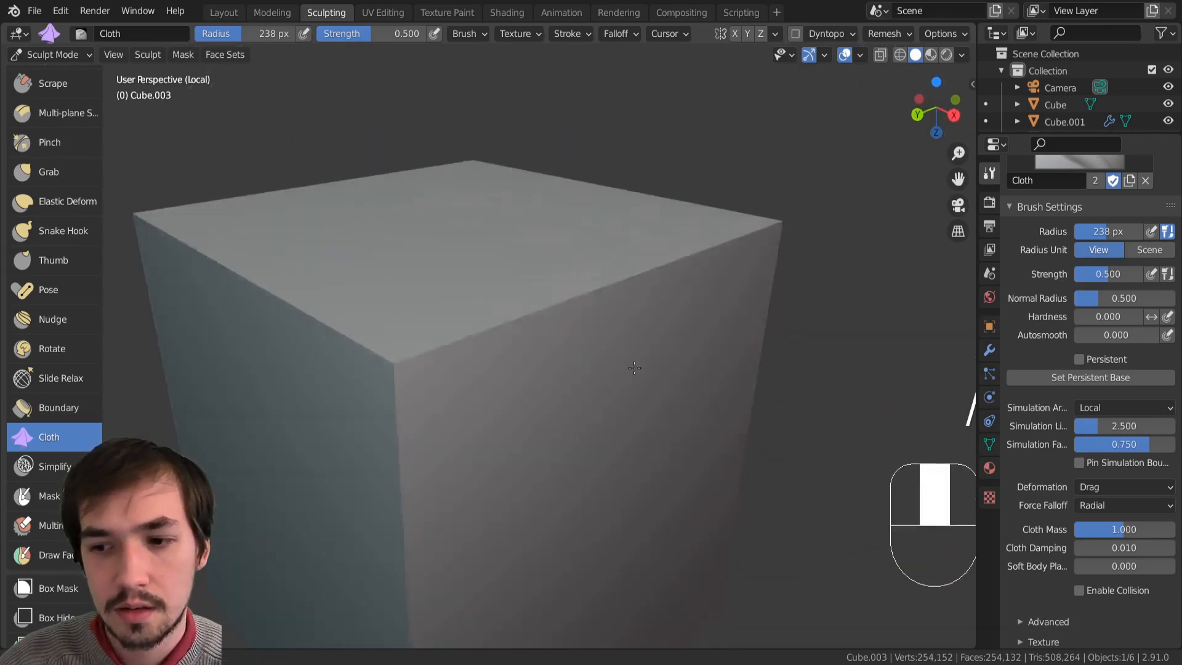
pyautogui.moveTo(646, 264)
pyautogui.keyDown('ctrl'); pyautogui.mouseDown(button='middle')
pyautogui.moveTo(655, 361)
pyautogui.moveTo(591, 306)
pyautogui.moveTo(580, 335)
pyautogui.moveTo(515, 264)
pyautogui.moveTo(557, 336)
pyautogui.moveTo(486, 320)
pyautogui.mouseUp(button='middle'); pyautogui.keyUp('ctrl')
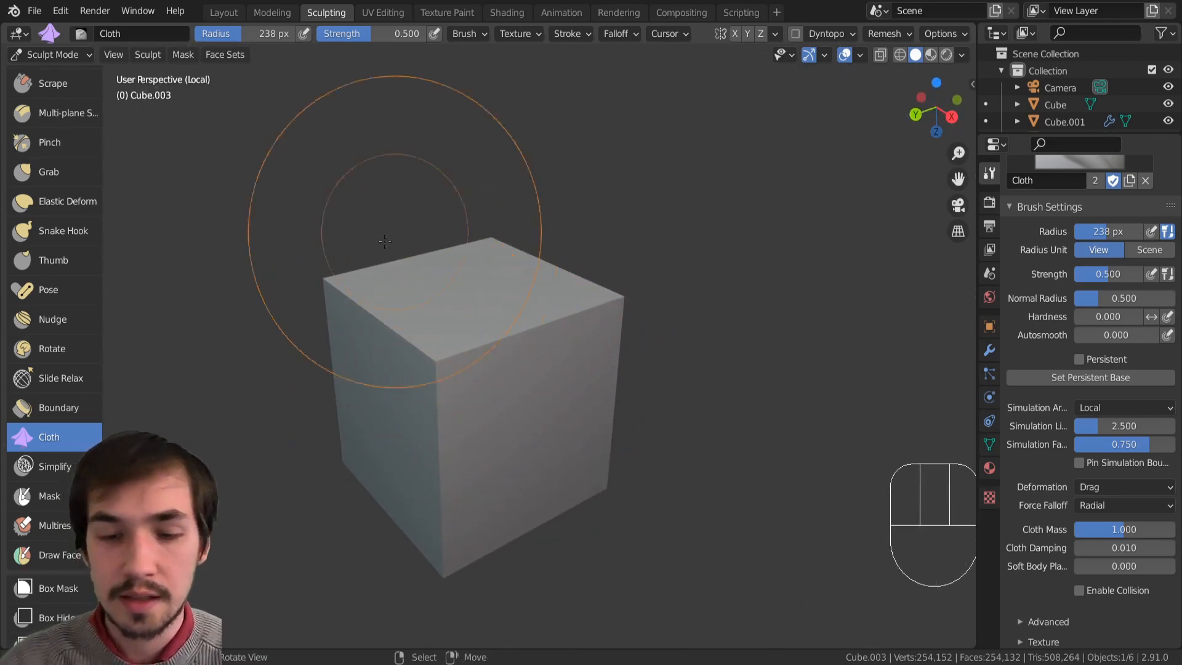
# Step: Reduce the Cloth brush's radius to 99 px
pyautogui.press('[')
pyautogui.press('[')
pyautogui.press('[')
pyautogui.press('[')
pyautogui.press('[')
pyautogui.press('[')
pyautogui.press('[')
pyautogui.press('[')
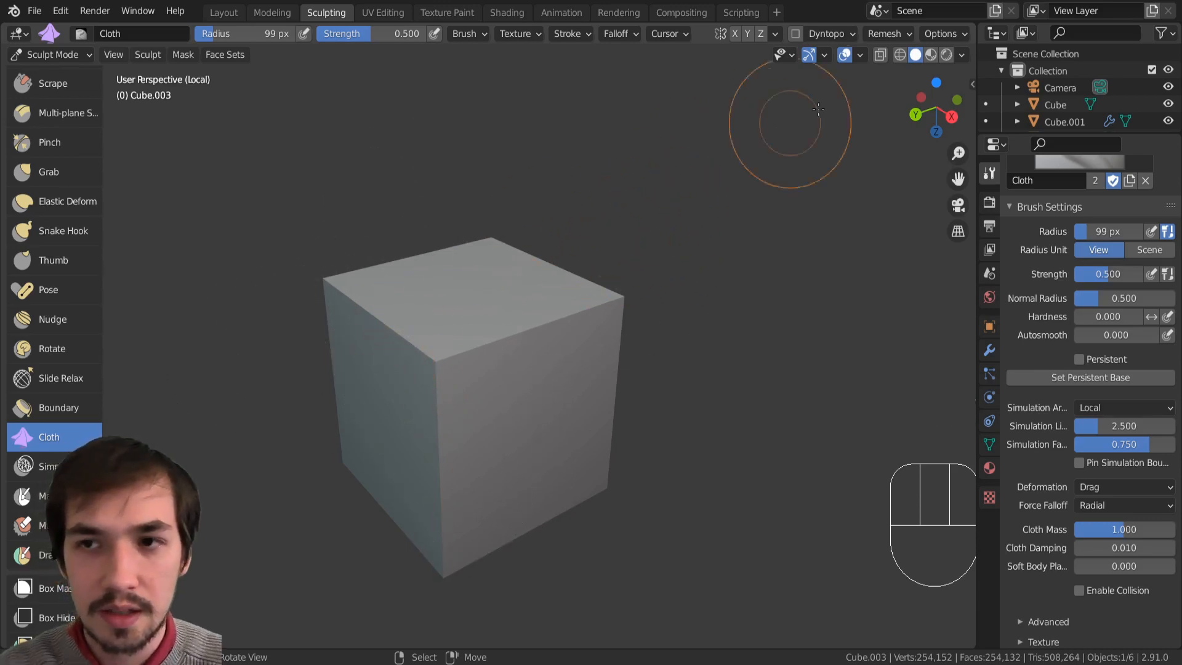
# Step: Adjust the voxel size and voxel-remesh the cube into a dense mesh
pyautogui.hotkey('shift', 'r')
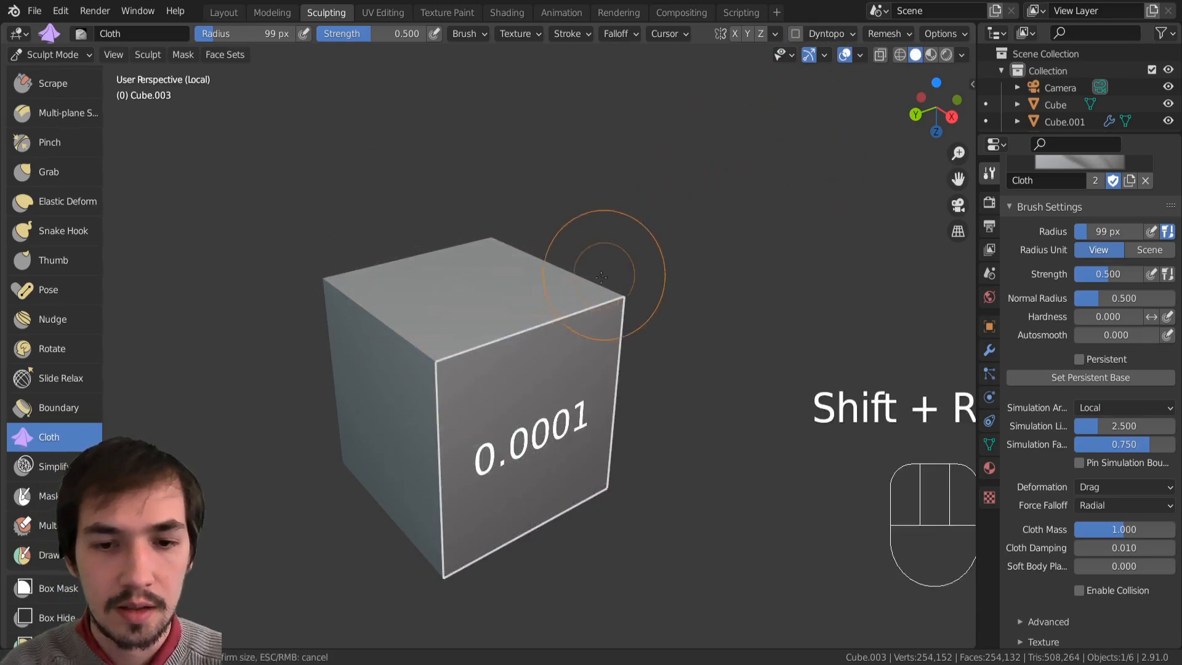
pyautogui.click(543, 307)
pyautogui.hotkey('ctrl', 'r')
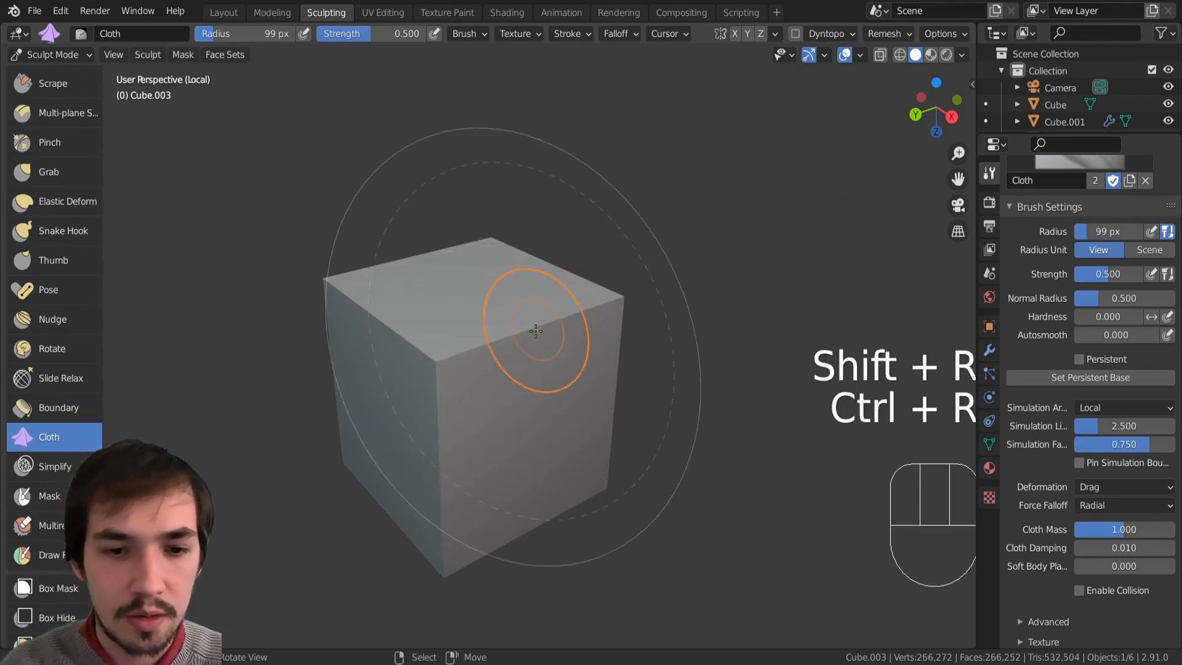
# Step: Pull fabric-like wrinkles across the cube's corners, edges and side faces with the Cloth brush, working around the cube
pyautogui.moveTo(539, 330); pyautogui.dragTo(525, 322, button='middle')
pyautogui.moveTo(440, 350); pyautogui.dragTo(441, 352)
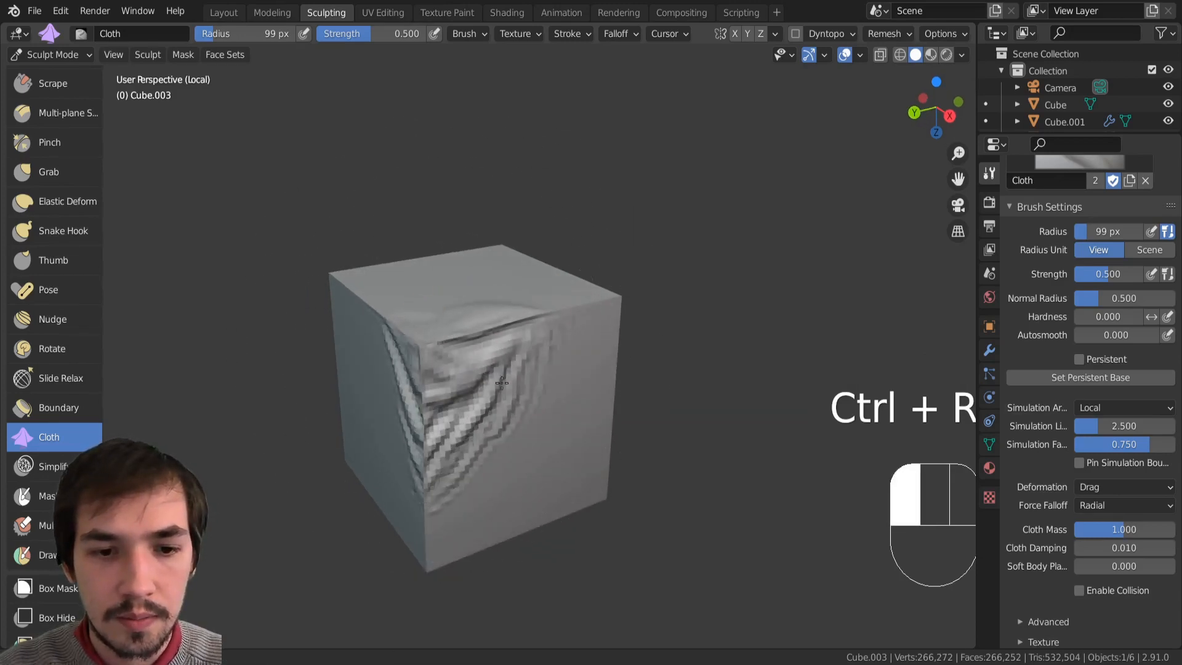
pyautogui.moveTo(529, 364); pyautogui.dragTo(517, 370)
pyautogui.moveTo(523, 363); pyautogui.dragTo(493, 376)
pyautogui.moveTo(474, 377); pyautogui.dragTo(521, 378, button='middle')
pyautogui.moveTo(403, 392); pyautogui.dragTo(401, 393)
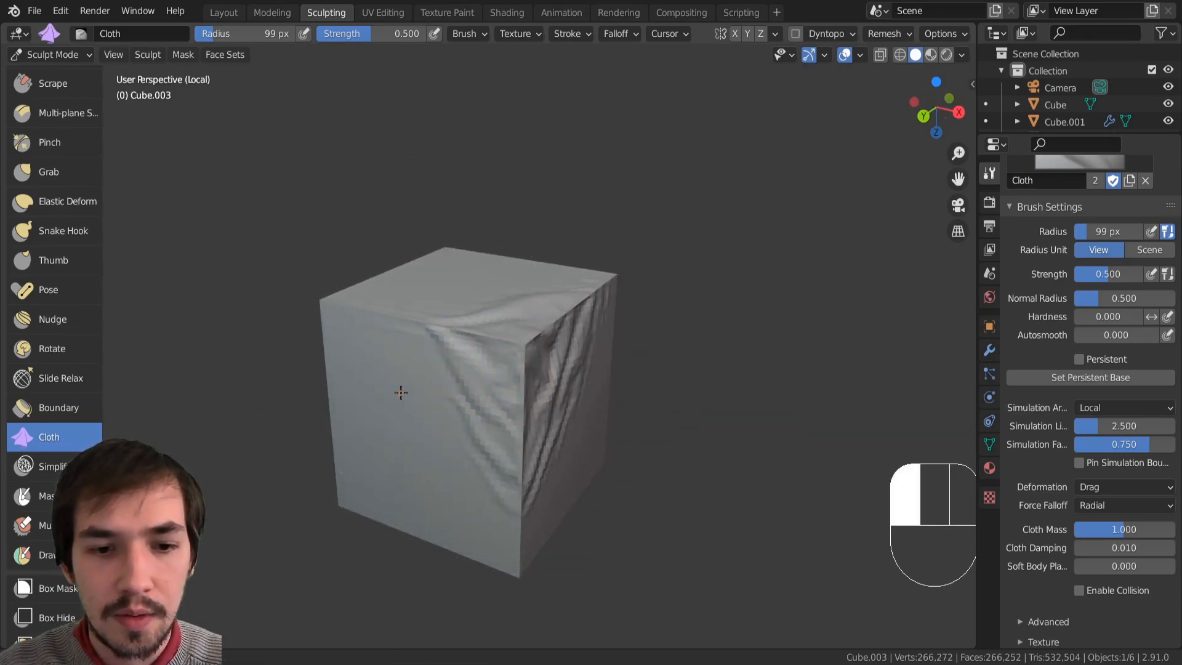
pyautogui.moveTo(368, 344); pyautogui.dragTo(367, 343)
pyautogui.moveTo(367, 343); pyautogui.dragTo(447, 365, button='middle')
pyautogui.moveTo(447, 428); pyautogui.dragTo(488, 450)
pyautogui.moveTo(488, 449); pyautogui.dragTo(562, 389, button='middle')
pyautogui.moveTo(562, 390); pyautogui.dragTo(563, 388)
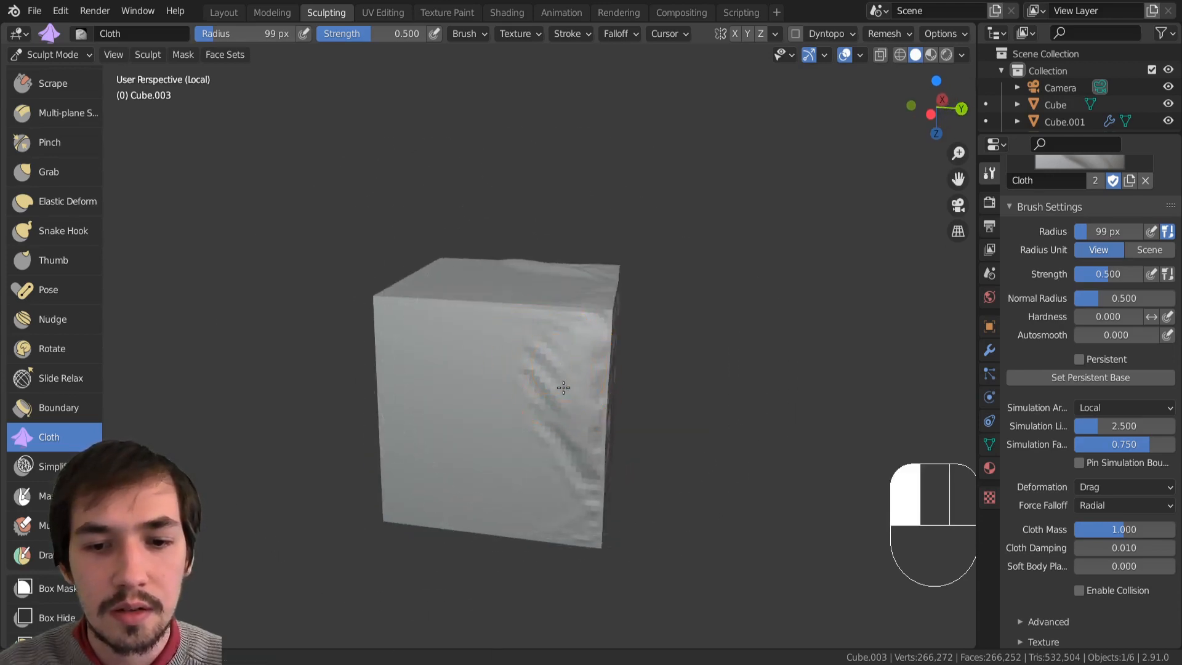
pyautogui.moveTo(442, 312); pyautogui.dragTo(443, 314)
pyautogui.moveTo(444, 314)
pyautogui.mouseDown(button='middle')
pyautogui.moveTo(492, 330)
pyautogui.moveTo(500, 368)
pyautogui.mouseUp(button='middle')
pyautogui.moveTo(500, 368); pyautogui.dragTo(502, 370)
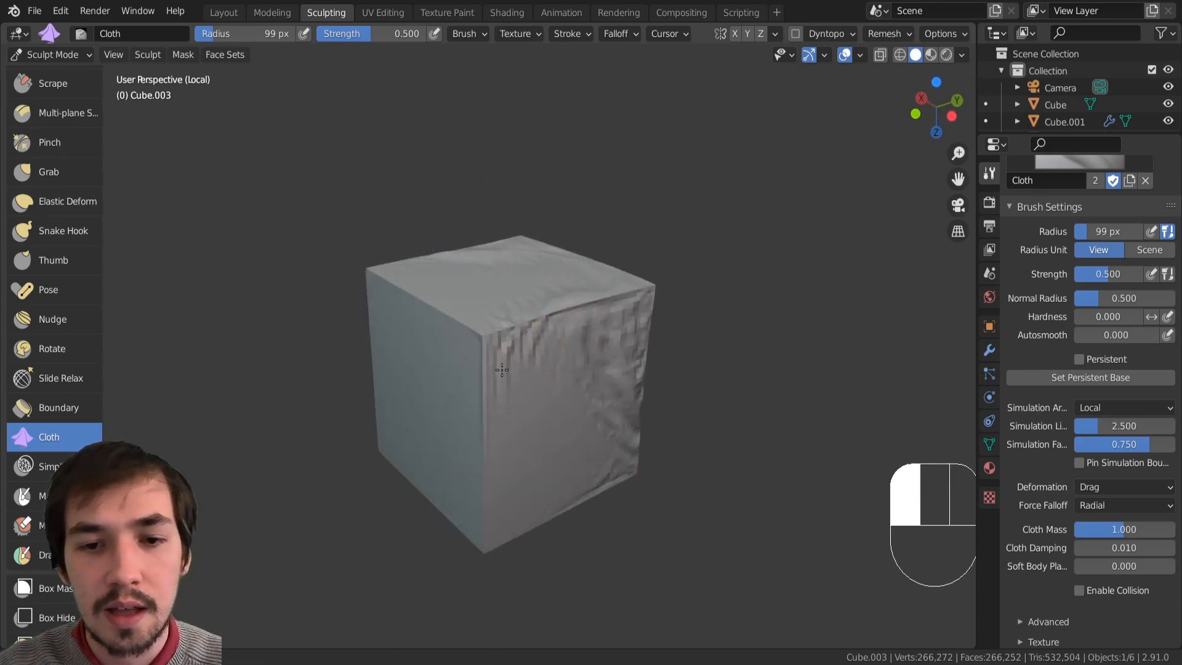
pyautogui.moveTo(481, 473); pyautogui.dragTo(489, 377)
pyautogui.moveTo(489, 377); pyautogui.dragTo(475, 325, button='middle')
pyautogui.moveTo(475, 325); pyautogui.dragTo(475, 325)
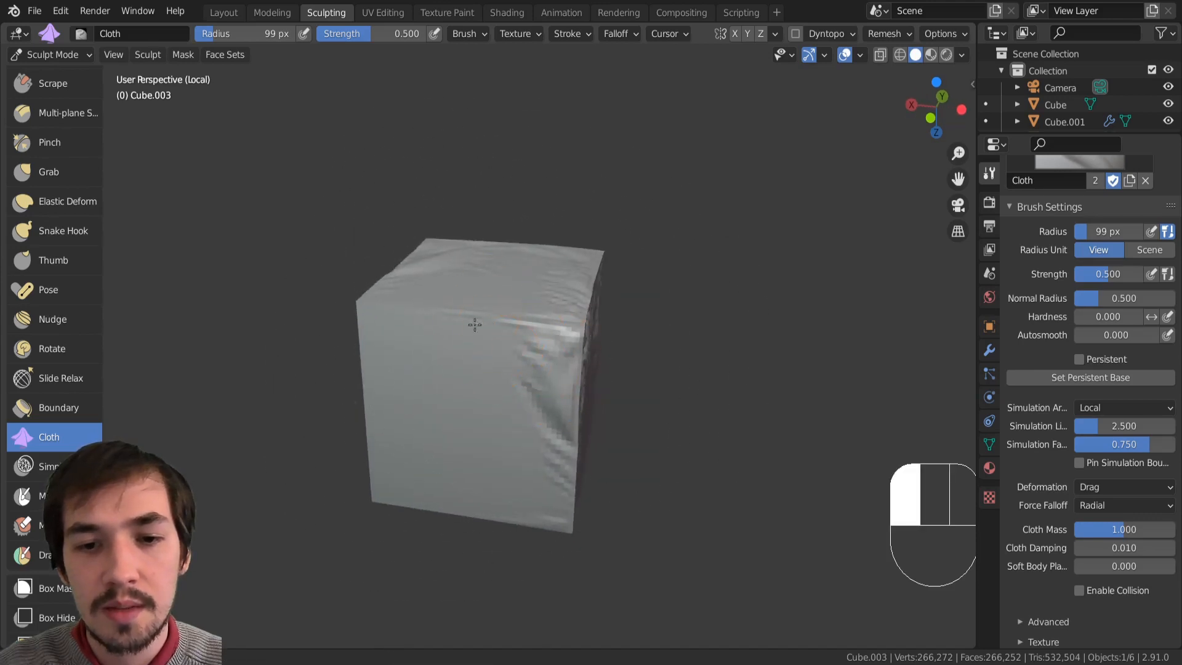
pyautogui.moveTo(384, 321); pyautogui.dragTo(409, 401)
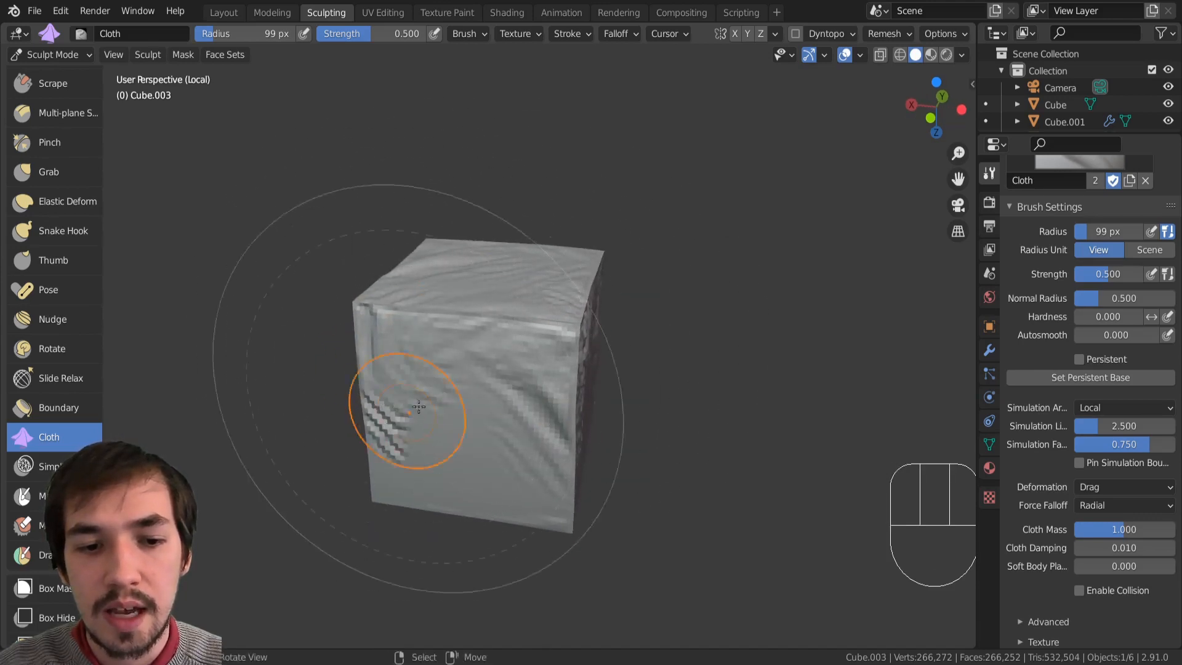
pyautogui.moveTo(385, 448); pyautogui.dragTo(419, 456)
pyautogui.moveTo(425, 455); pyautogui.dragTo(474, 472)
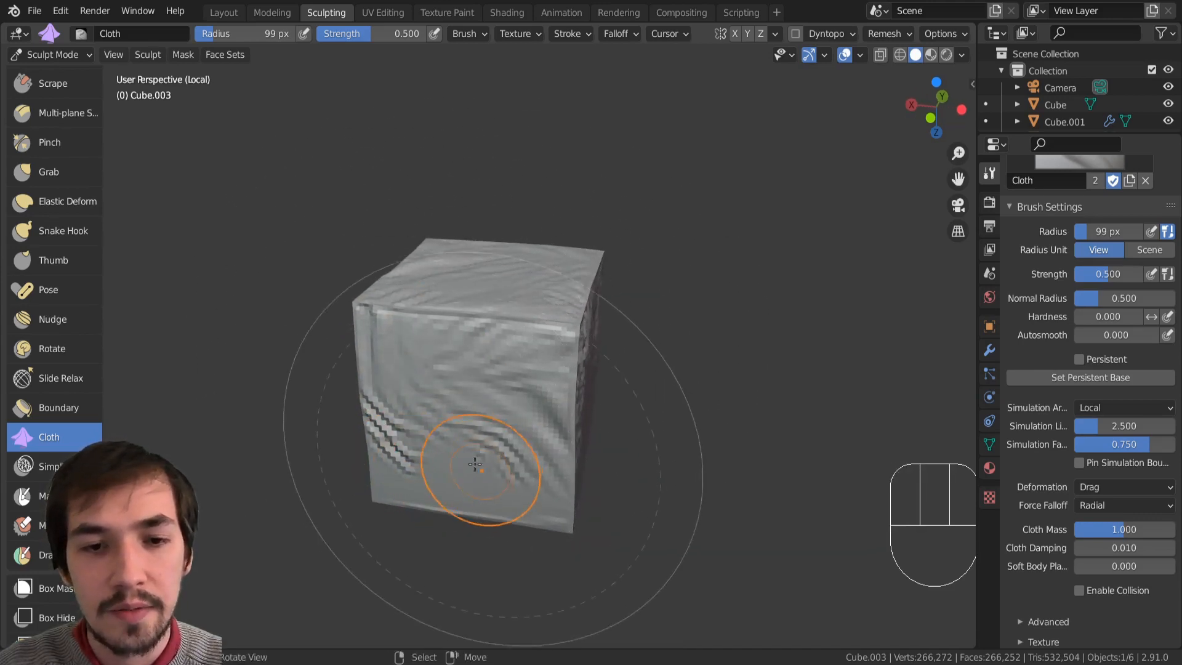
pyautogui.moveTo(489, 465)
pyautogui.mouseDown(button='middle')
pyautogui.moveTo(586, 501)
pyautogui.moveTo(580, 383)
pyautogui.mouseUp(button='middle')
pyautogui.moveTo(434, 477)
pyautogui.mouseDown()
pyautogui.moveTo(478, 443)
pyautogui.moveTo(410, 452)
pyautogui.mouseUp()
# Step: Switch to the Clay Strips brush and sculpt diagonal strokes across the cube's wrinkled front face
pyautogui.scroll(10, 20, 130)
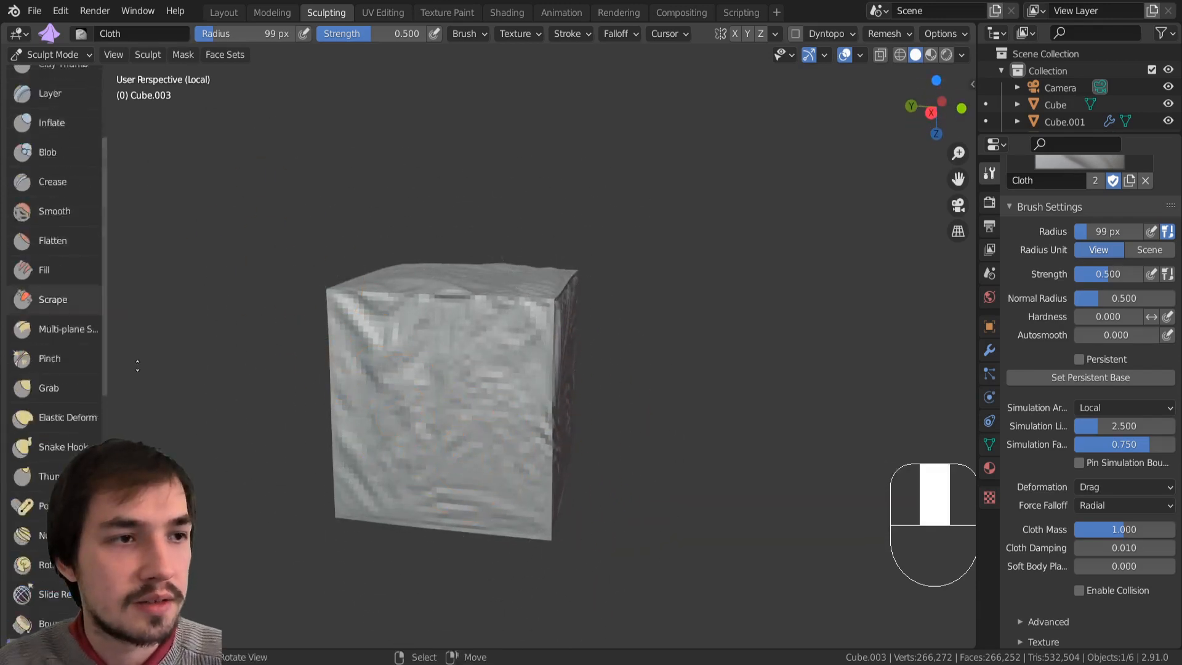
pyautogui.click(36, 116)
pyautogui.moveTo(431, 375); pyautogui.dragTo(477, 483)
pyautogui.moveTo(462, 349); pyautogui.dragTo(466, 323)
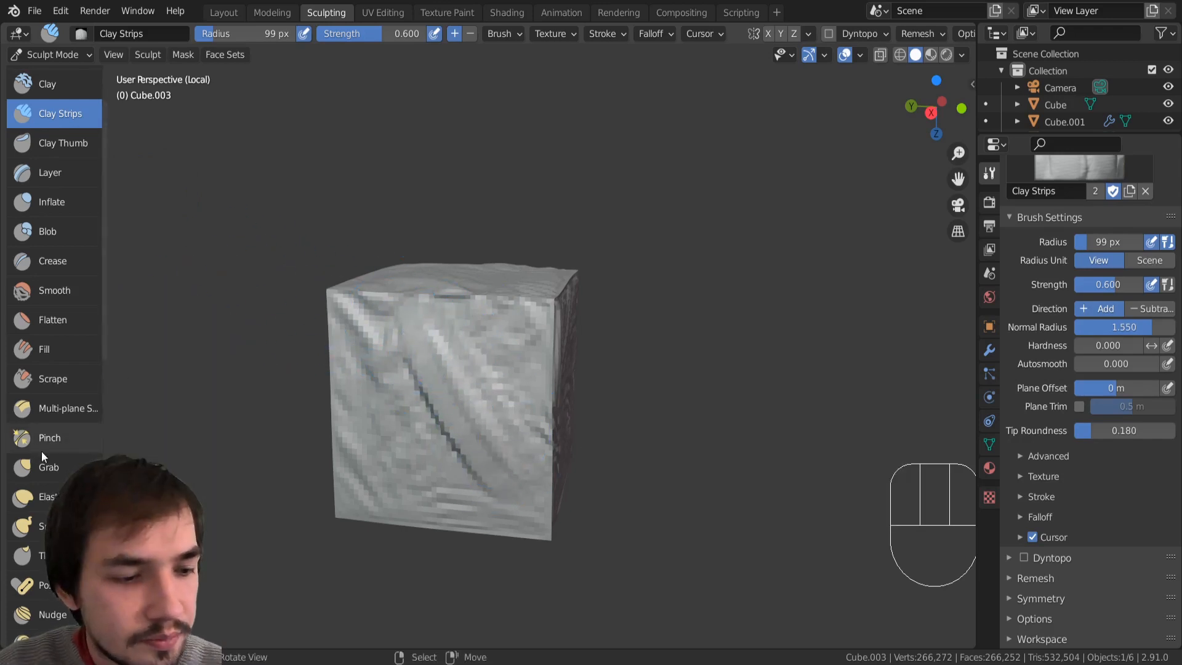
# Step: Return to the Cloth brush and work over the cube's front face and upper edge, using inverted and smoothing strokes
pyautogui.scroll(-8, 43, 457)
pyautogui.click(24, 499)
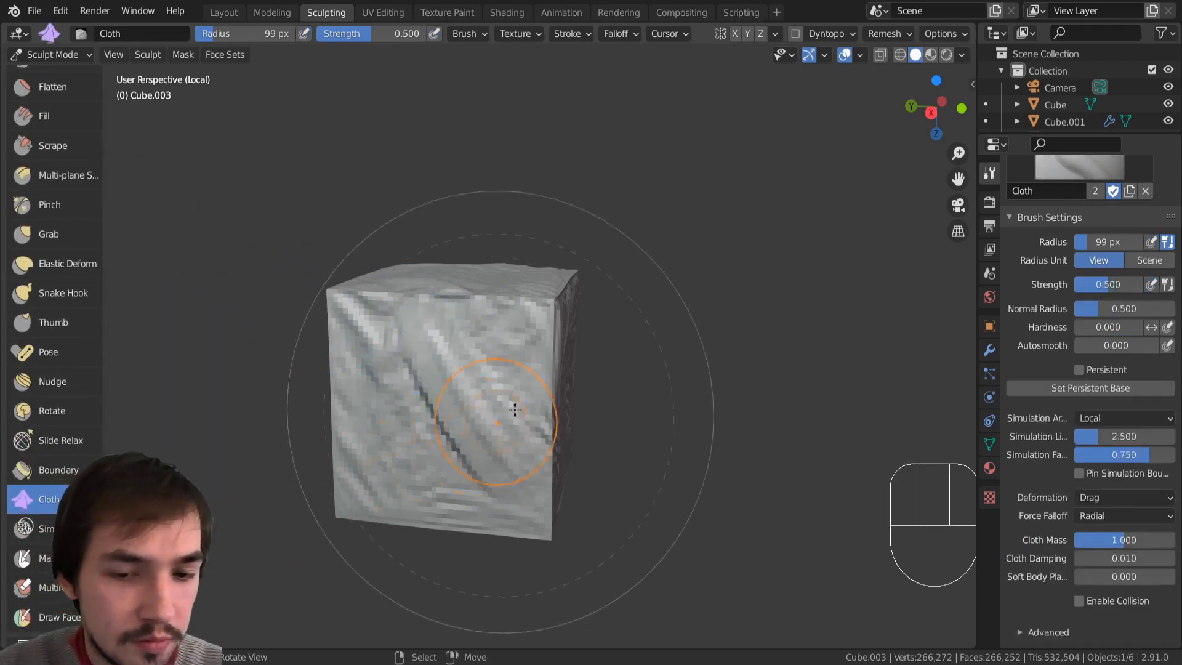
pyautogui.moveTo(521, 317); pyautogui.dragTo(497, 434, button='middle')
pyautogui.moveTo(534, 473)
pyautogui.keyDown('ctrl'); pyautogui.mouseDown()
pyautogui.moveTo(522, 479)
pyautogui.moveTo(537, 487)
pyautogui.moveTo(523, 482)
pyautogui.mouseUp(); pyautogui.keyUp('ctrl')
pyautogui.keyDown('shift'); pyautogui.moveTo(524, 481); pyautogui.dragTo(311, 385); pyautogui.keyUp('shift')
pyautogui.keyDown('shift'); pyautogui.moveTo(246, 354); pyautogui.dragTo(385, 403); pyautogui.keyUp('shift')
pyautogui.keyDown('ctrl'); pyautogui.moveTo(451, 342); pyautogui.dragTo(468, 394, button='middle'); pyautogui.keyUp('ctrl')
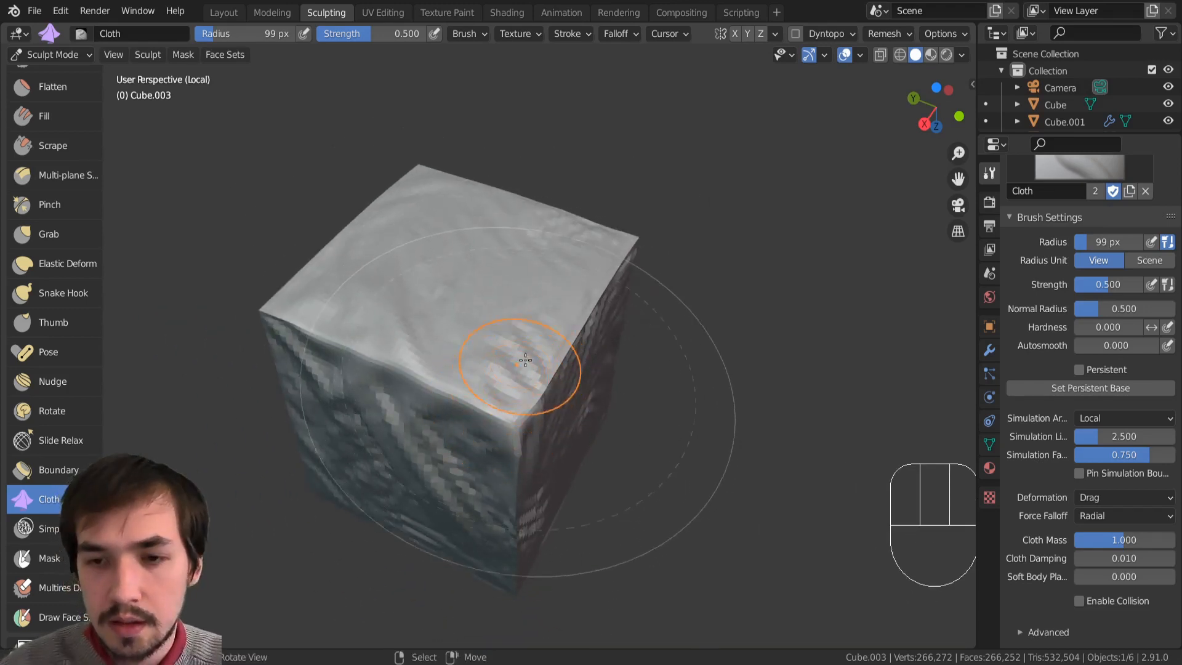
# Step: Set the Cloth brush's deformation to Grab and pull the cube's far upper corner outward
pyautogui.scroll(5, 1095, 519)
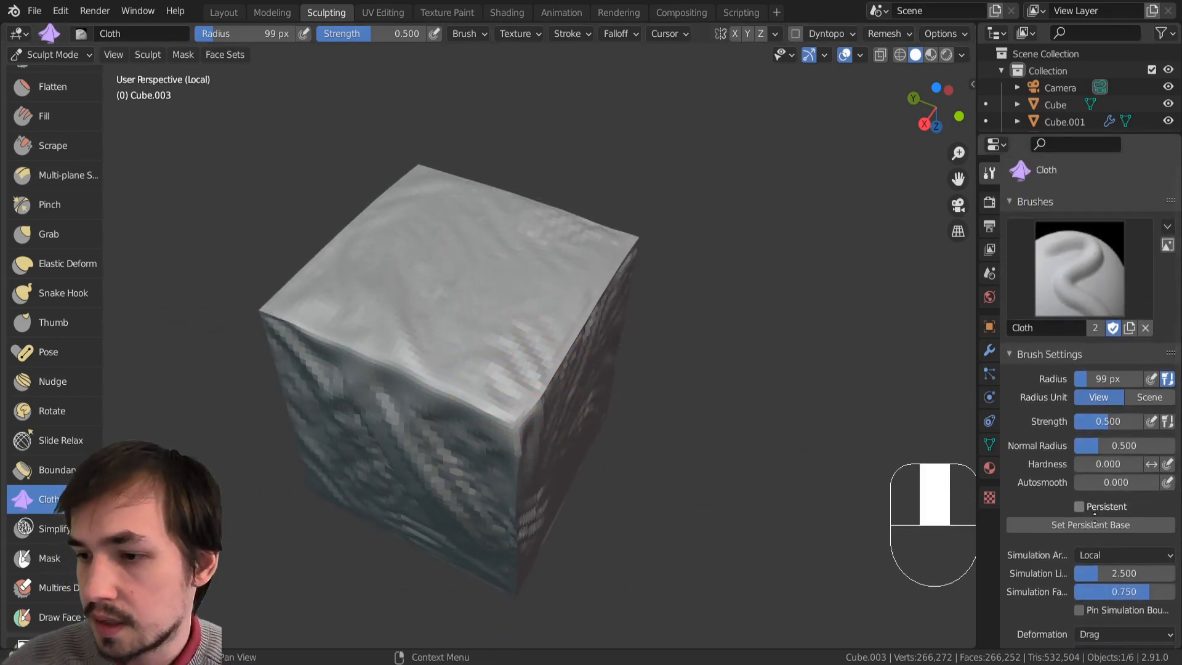
pyautogui.scroll(-6, 1082, 508)
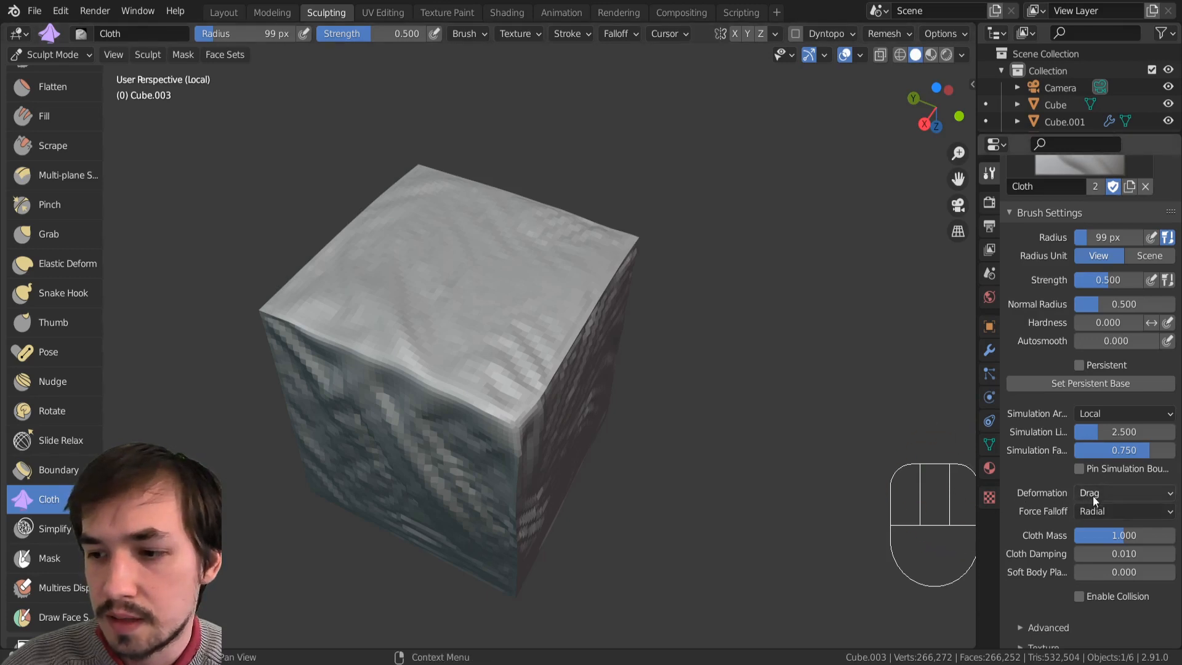
pyautogui.moveTo(1093, 497); pyautogui.dragTo(1093, 383)
pyautogui.moveTo(630, 247); pyautogui.dragTo(831, 184)
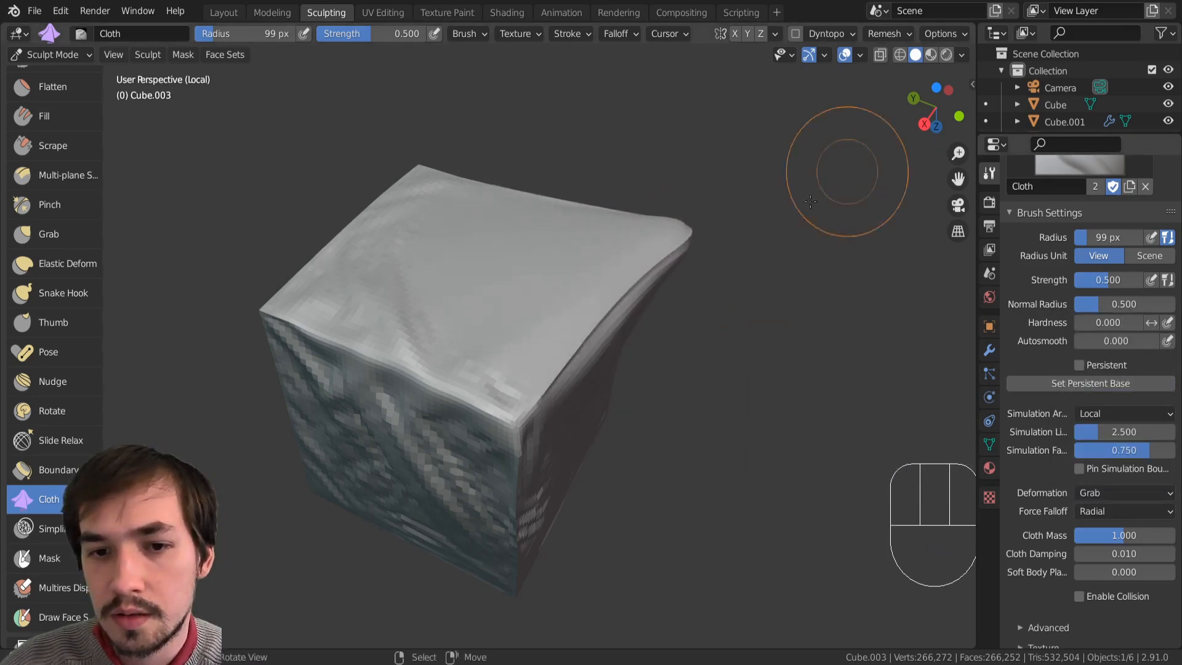
# Step: Enlarge the brush radius to 204 px and pull the cube's top face outward into long folds
pyautogui.press(']')
pyautogui.press(']')
pyautogui.press(']')
pyautogui.press(']')
pyautogui.press(']')
pyautogui.press(']')
pyautogui.press(']')
pyautogui.moveTo(541, 277); pyautogui.dragTo(812, 142)
pyautogui.moveTo(714, 224)
pyautogui.mouseDown(button='middle')
pyautogui.moveTo(691, 277)
pyautogui.moveTo(660, 277)
pyautogui.mouseUp(button='middle')
# Step: Set the deformation to Push and press a hollow into the centre of the cube's side face
pyautogui.click(1089, 495)
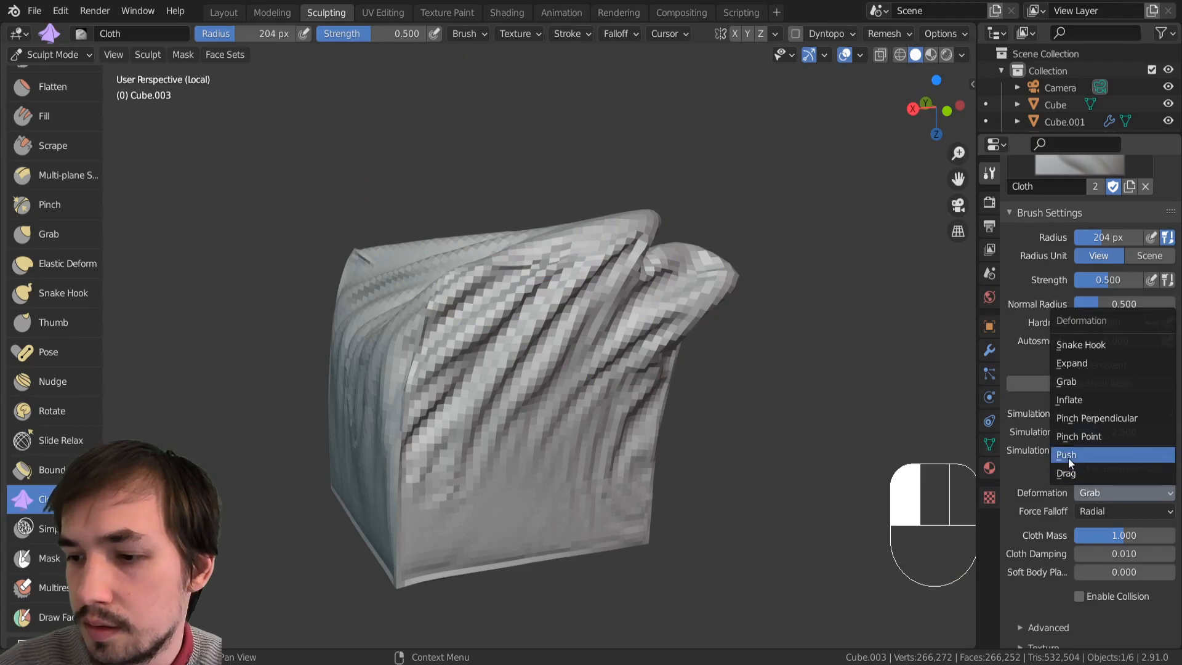
pyautogui.click(1069, 456)
pyautogui.moveTo(492, 394); pyautogui.dragTo(496, 408)
pyautogui.moveTo(495, 409)
pyautogui.mouseDown(button='middle')
pyautogui.moveTo(700, 379)
pyautogui.moveTo(554, 394)
pyautogui.moveTo(591, 419)
pyautogui.moveTo(483, 373)
pyautogui.moveTo(625, 465)
pyautogui.moveTo(546, 404)
pyautogui.moveTo(524, 476)
pyautogui.mouseUp(button='middle')
pyautogui.scroll(-1, 535, 480)
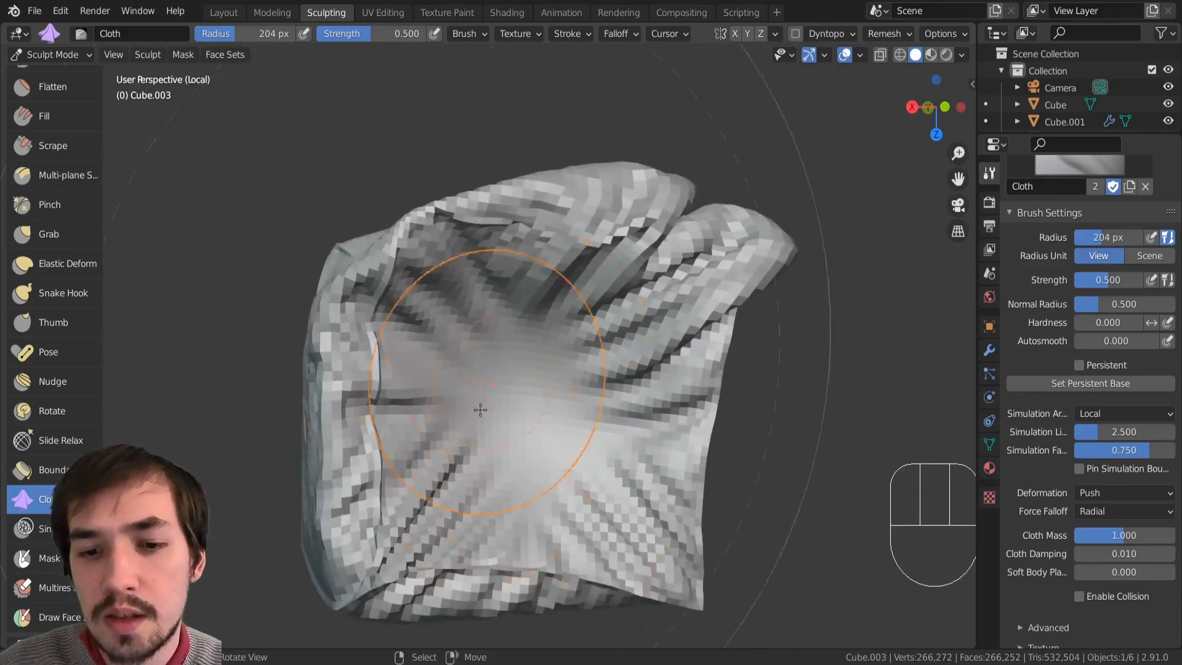
pyautogui.moveTo(415, 421); pyautogui.dragTo(528, 402)
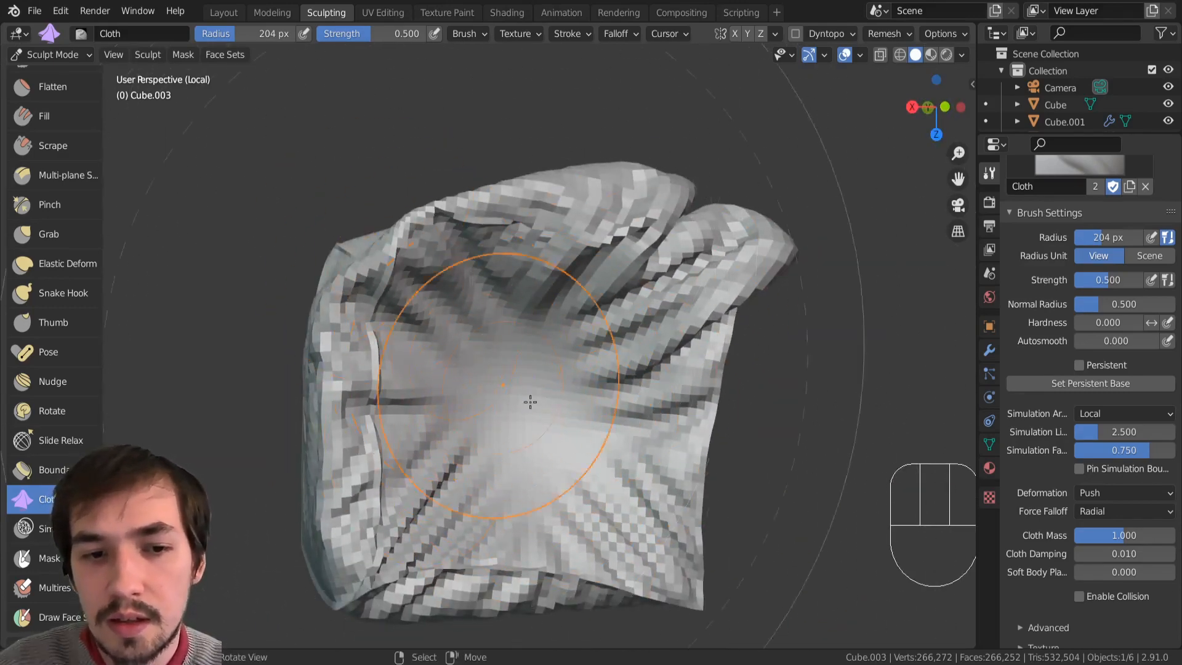
# Step: Set the deformation to Expand and brush over the hollow in the side face
pyautogui.click(1106, 493)
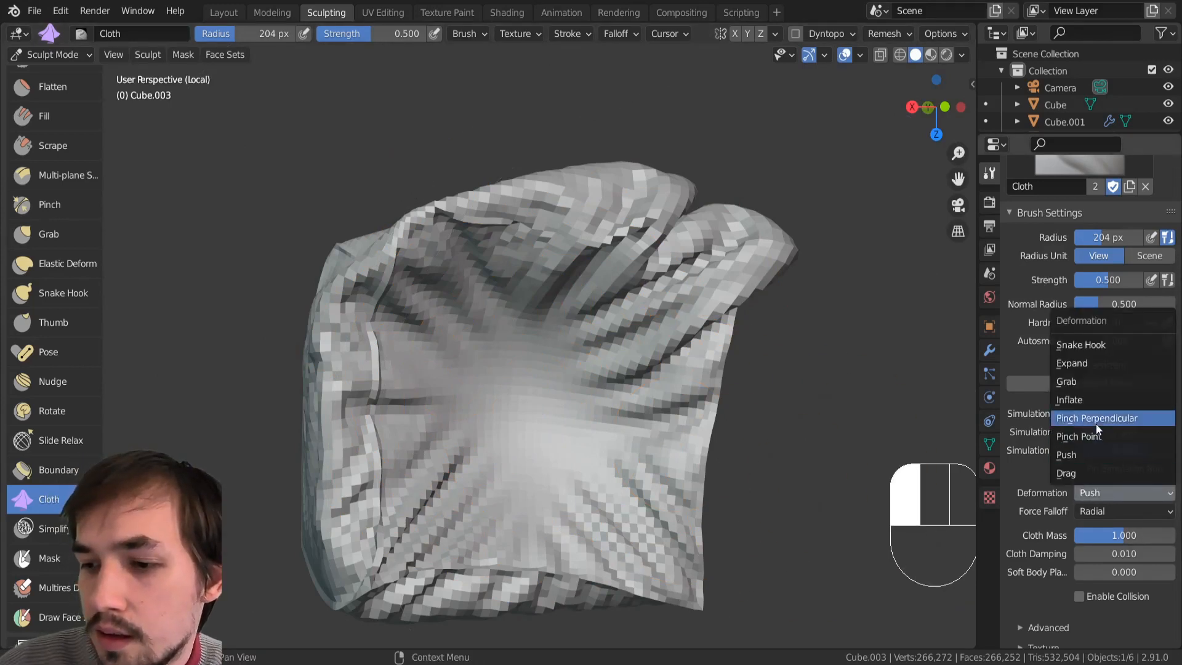
pyautogui.click(1078, 363)
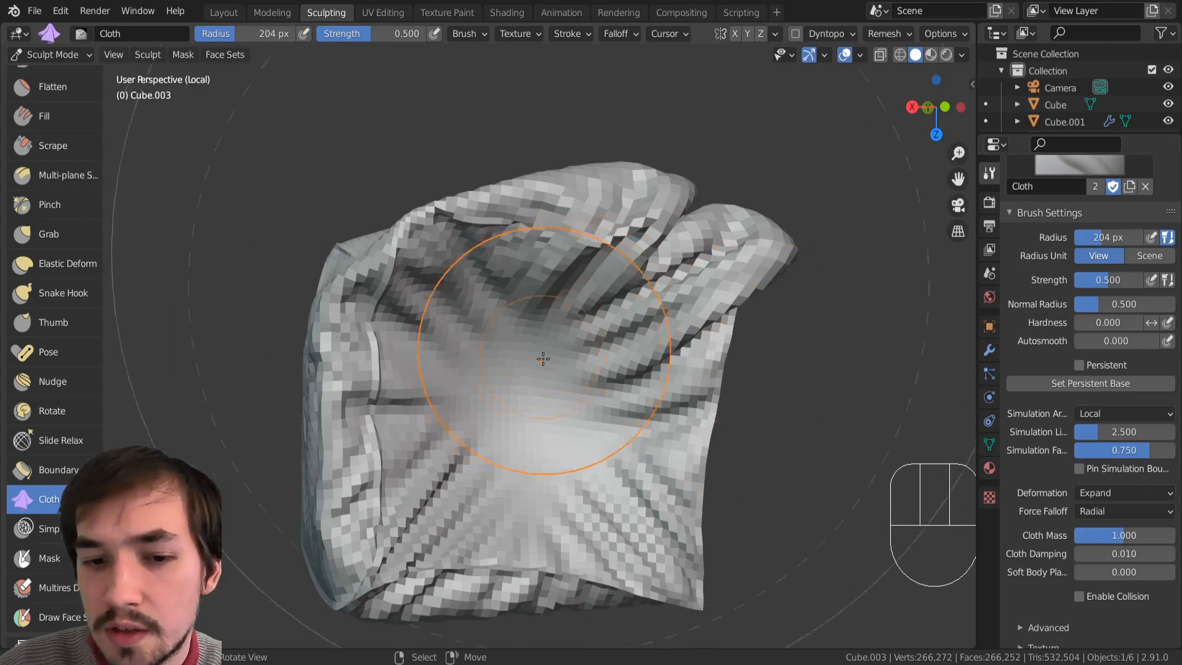
pyautogui.moveTo(536, 385)
pyautogui.mouseDown()
pyautogui.moveTo(567, 369)
pyautogui.moveTo(558, 421)
pyautogui.mouseUp()
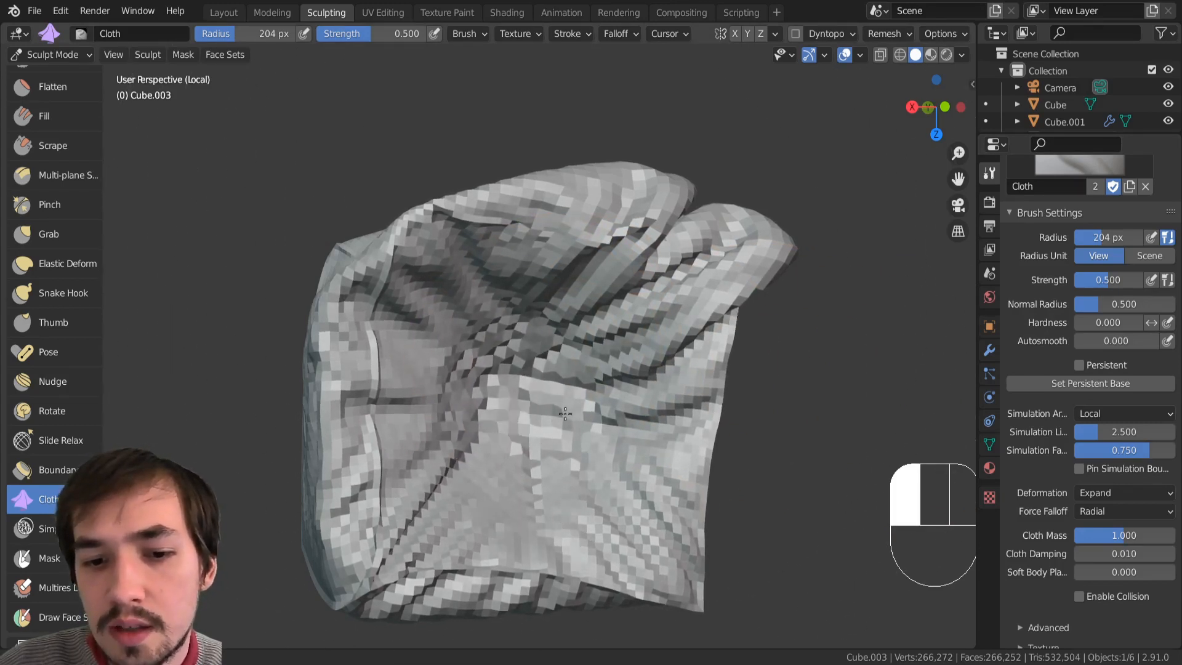
pyautogui.moveTo(537, 436)
pyautogui.keyDown('ctrl'); pyautogui.mouseDown(button='middle')
pyautogui.moveTo(678, 454)
pyautogui.moveTo(626, 501)
pyautogui.mouseUp(button='middle'); pyautogui.keyUp('ctrl')
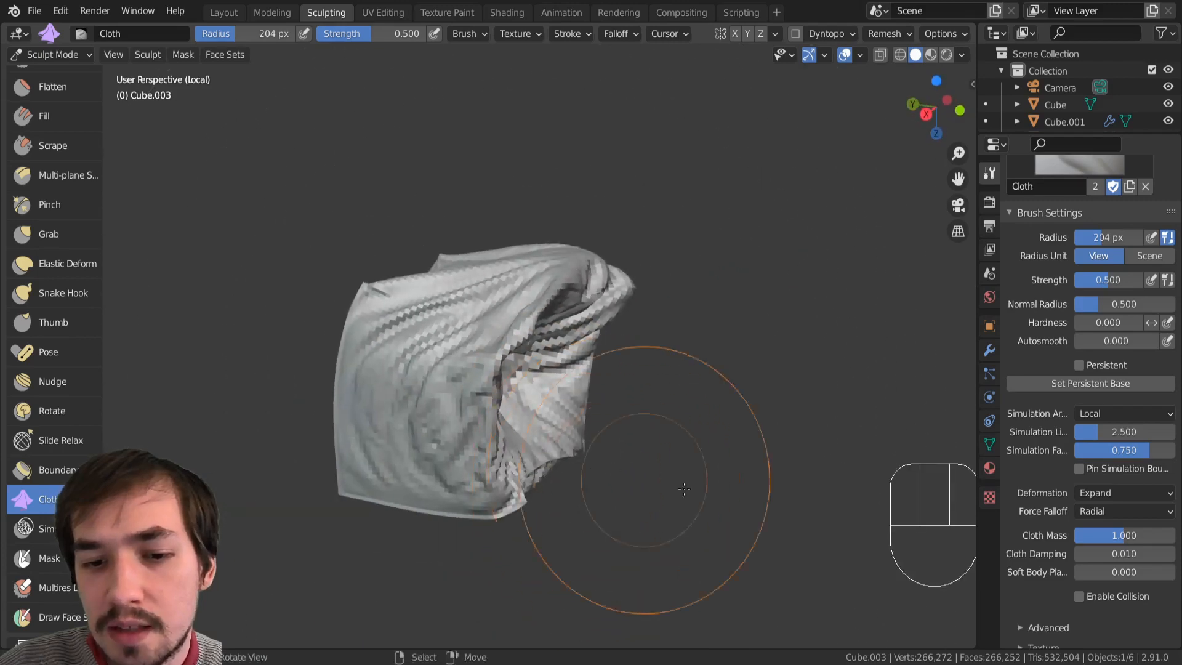
# Step: Set the deformation to Snake Hook and pull the cloth across the adjacent side face
pyautogui.click(1116, 492)
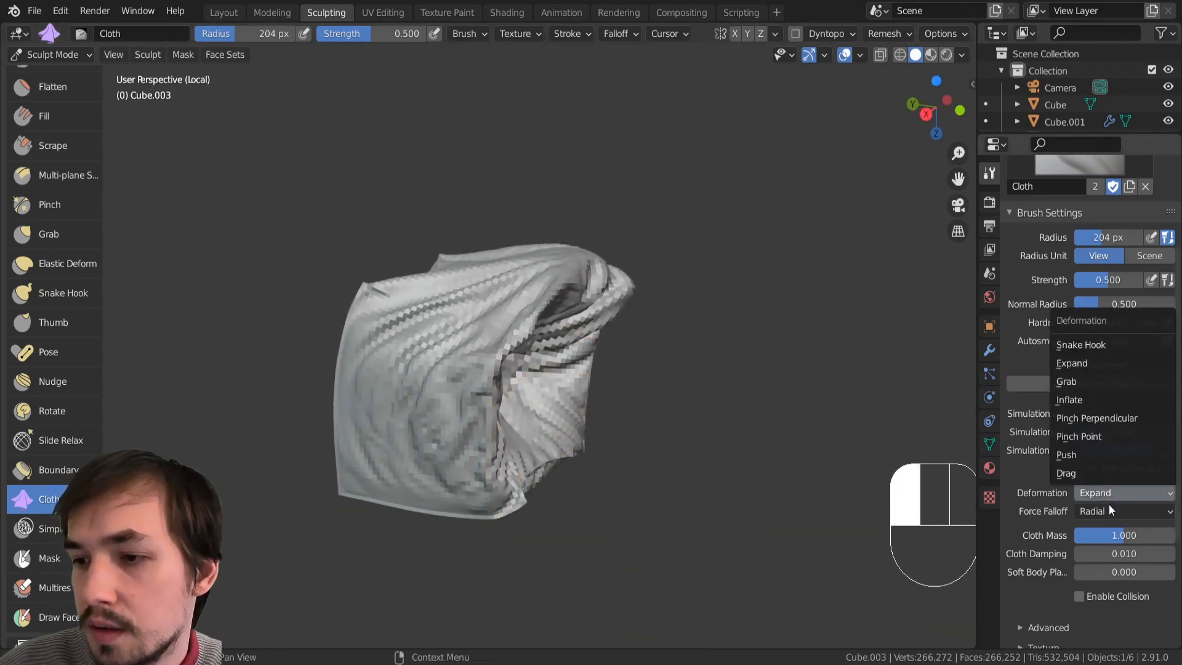
pyautogui.click(1110, 503)
pyautogui.click(1110, 499)
pyautogui.click(1109, 350)
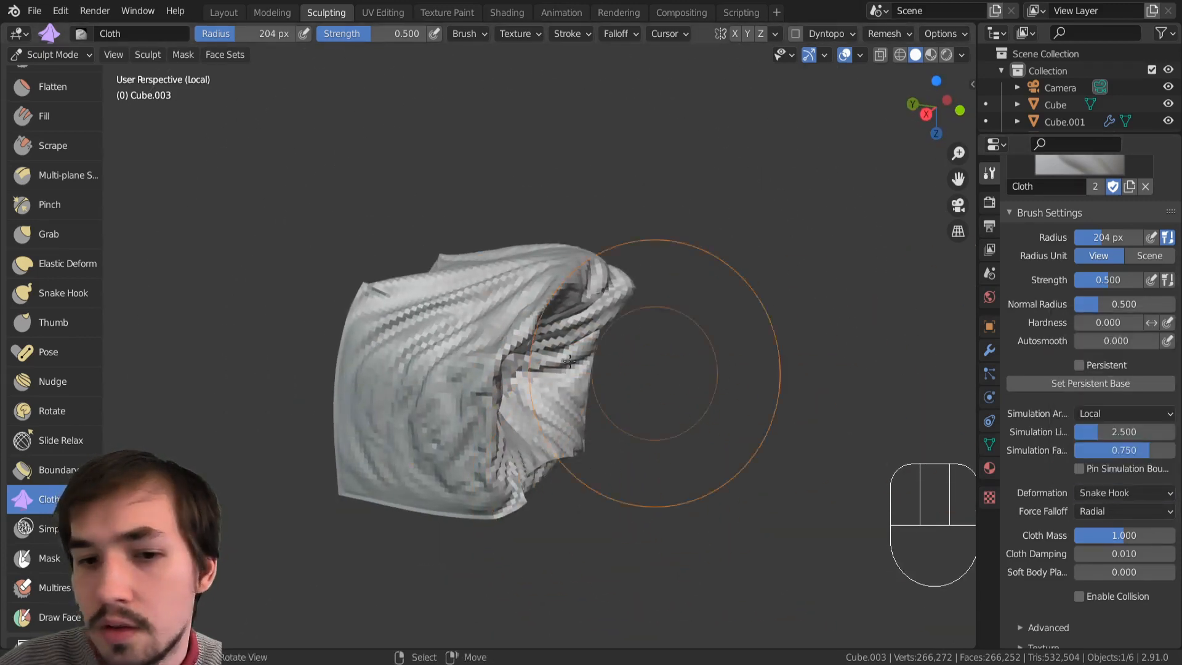
pyautogui.moveTo(354, 271)
pyautogui.mouseDown()
pyautogui.moveTo(382, 368)
pyautogui.moveTo(406, 347)
pyautogui.moveTo(323, 363)
pyautogui.mouseUp()
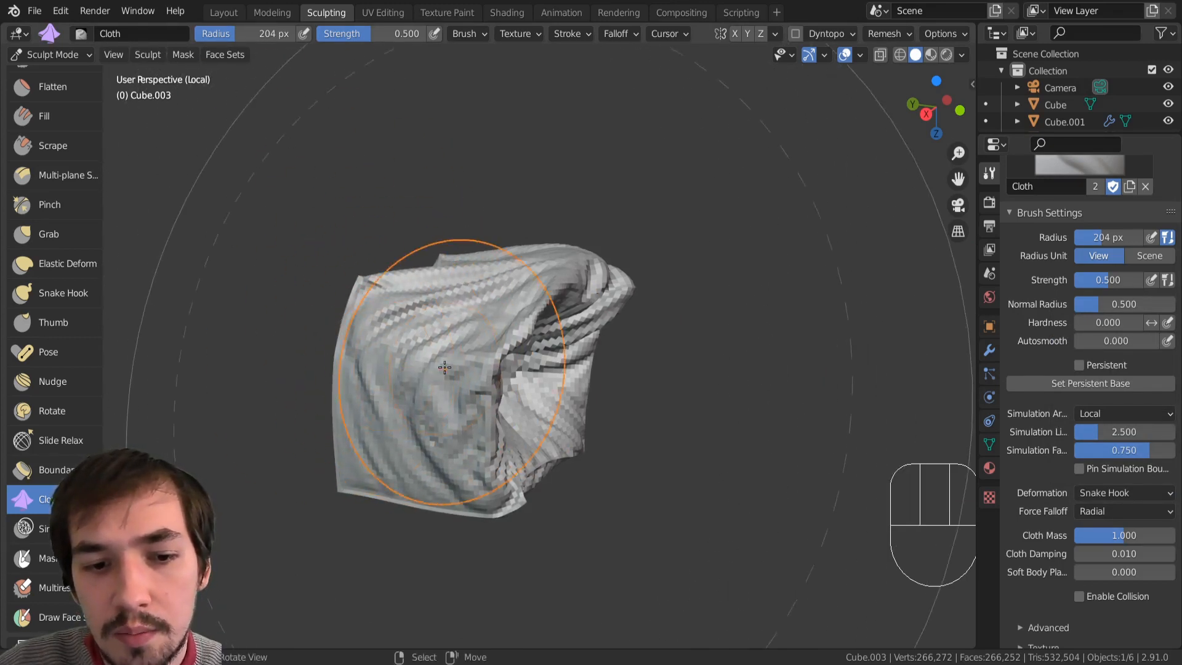
pyautogui.moveTo(453, 374); pyautogui.dragTo(363, 399)
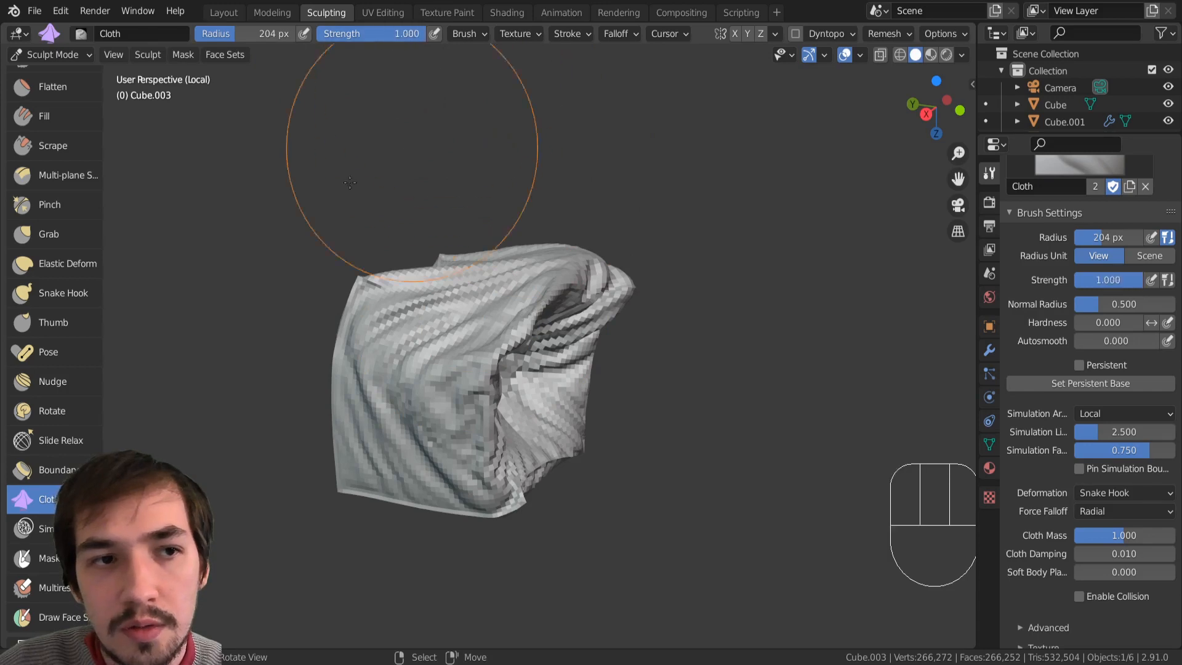
# Step: Reduce the brush radius to 85 px and pull folds along the side face's lower part at strength 1.000
pyautogui.press('[')
pyautogui.press('[')
pyautogui.press('[')
pyautogui.press('[')
pyautogui.press('[')
pyautogui.press('[')
pyautogui.press('[')
pyautogui.press('[')
pyautogui.moveTo(362, 454)
pyautogui.mouseDown()
pyautogui.moveTo(400, 432)
pyautogui.moveTo(410, 450)
pyautogui.mouseUp()
pyautogui.moveTo(412, 456); pyautogui.dragTo(433, 489)
# Step: Set the deformation to Inflate and the radius to 156 px, and puff out the faces of the wrinkled cube
pyautogui.click(1117, 494)
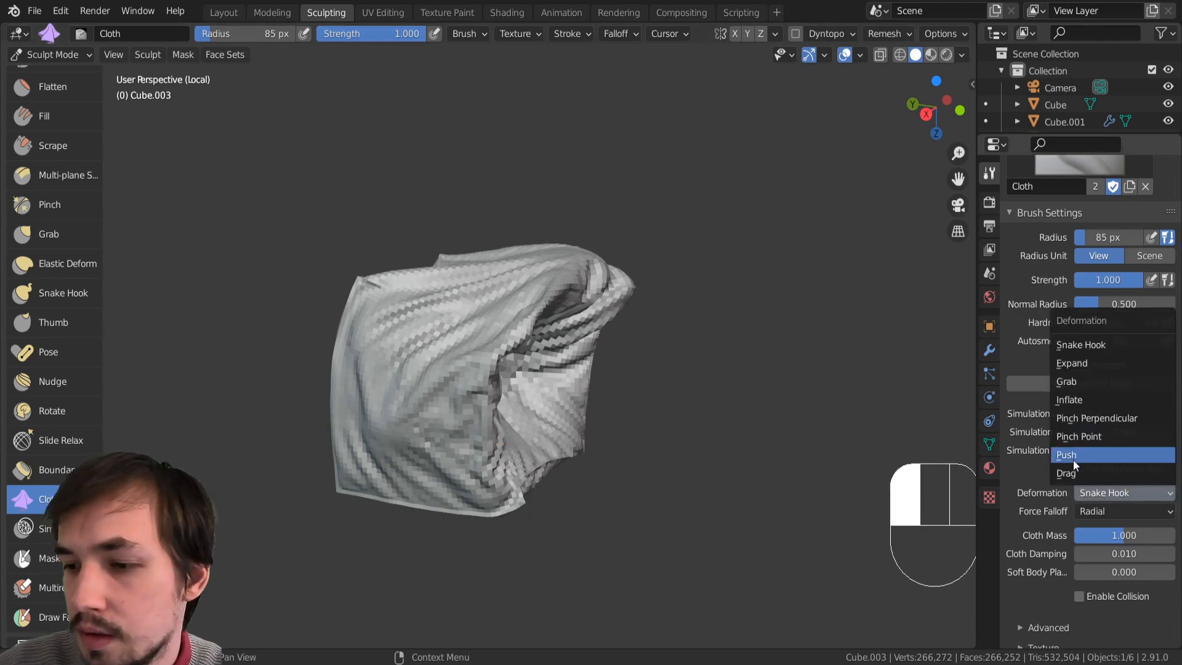
pyautogui.click(1079, 400)
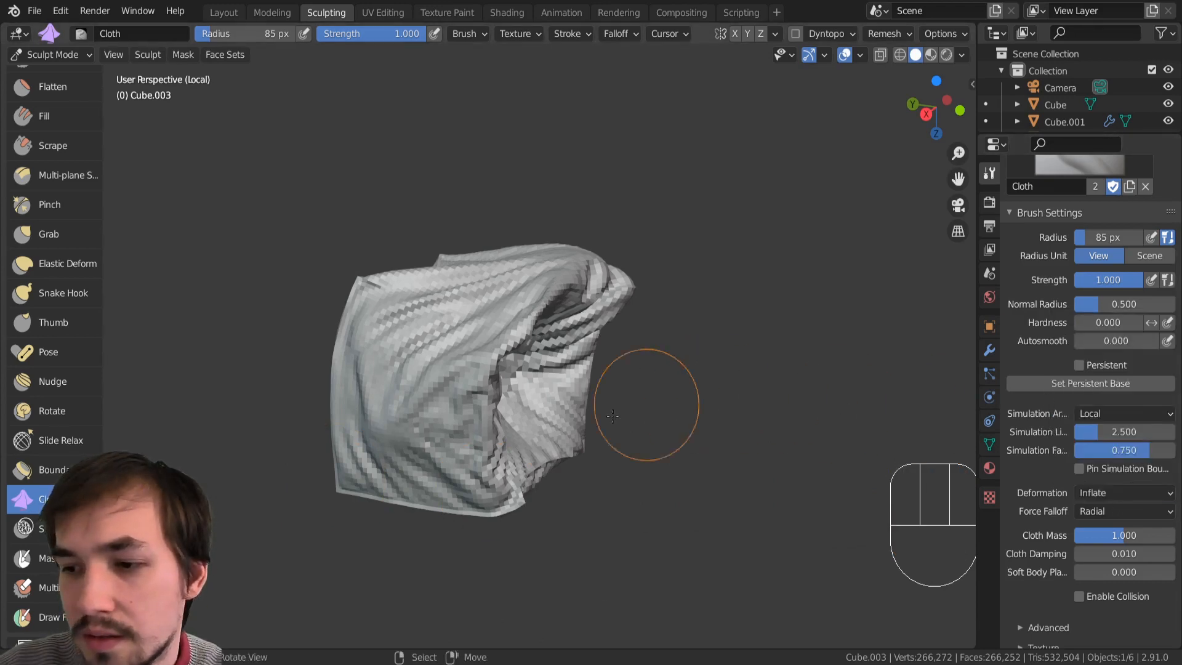
pyautogui.press(']')
pyautogui.press(']')
pyautogui.press(']')
pyautogui.press(']')
pyautogui.press(']')
pyautogui.moveTo(429, 446)
pyautogui.mouseDown()
pyautogui.moveTo(444, 396)
pyautogui.moveTo(473, 375)
pyautogui.moveTo(454, 388)
pyautogui.moveTo(497, 392)
pyautogui.moveTo(519, 356)
pyautogui.mouseUp()
pyautogui.moveTo(519, 355); pyautogui.dragTo(465, 434, button='middle')
pyautogui.moveTo(456, 432); pyautogui.dragTo(406, 412, button='middle')
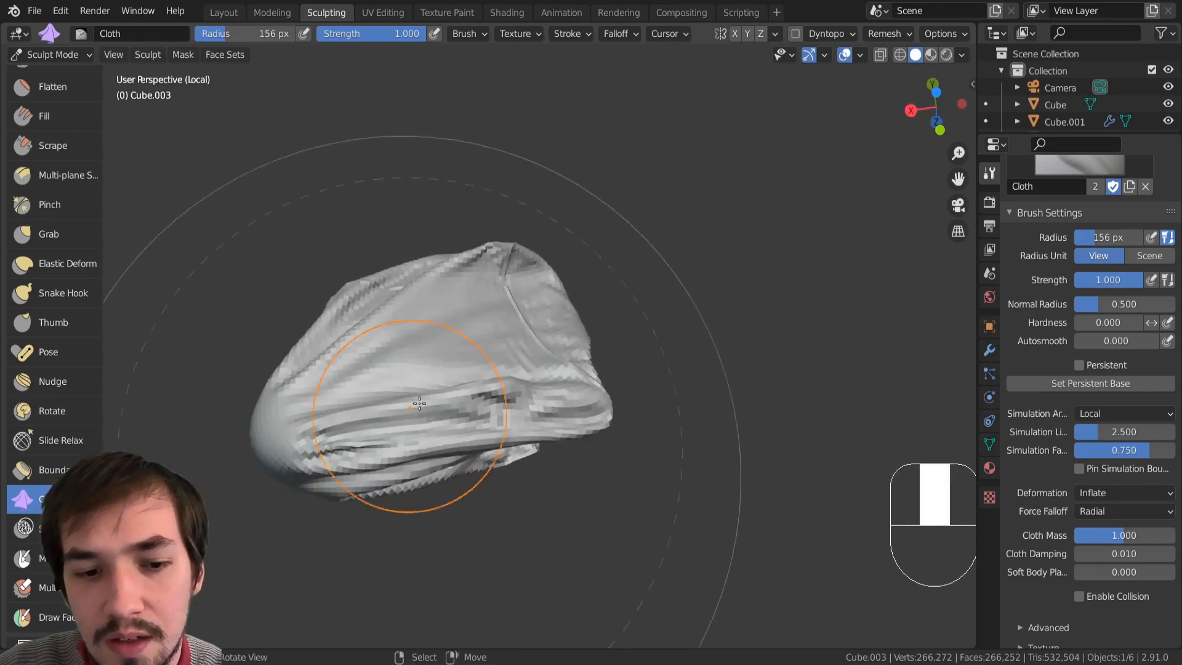
pyautogui.moveTo(459, 351)
pyautogui.mouseDown()
pyautogui.moveTo(492, 322)
pyautogui.moveTo(562, 443)
pyautogui.mouseUp()
# Step: Widen the properties editor so the Cloth brush's setting names can be read in full
pyautogui.scroll(5, 1015, 420)
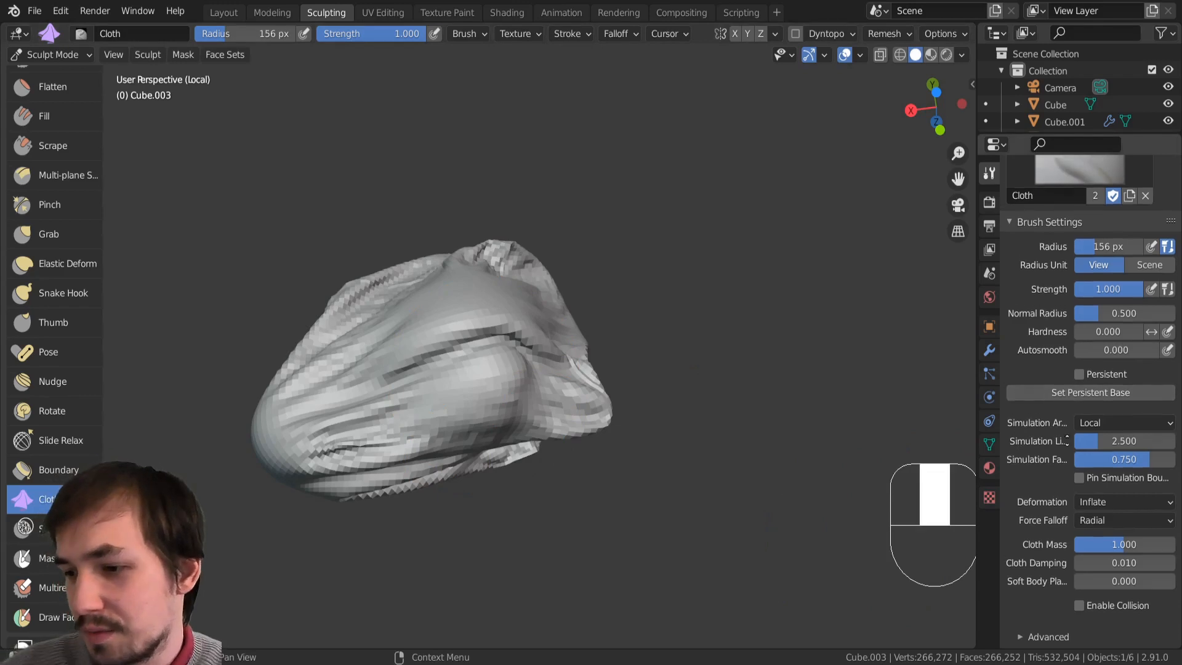
pyautogui.scroll(-3, 1049, 542)
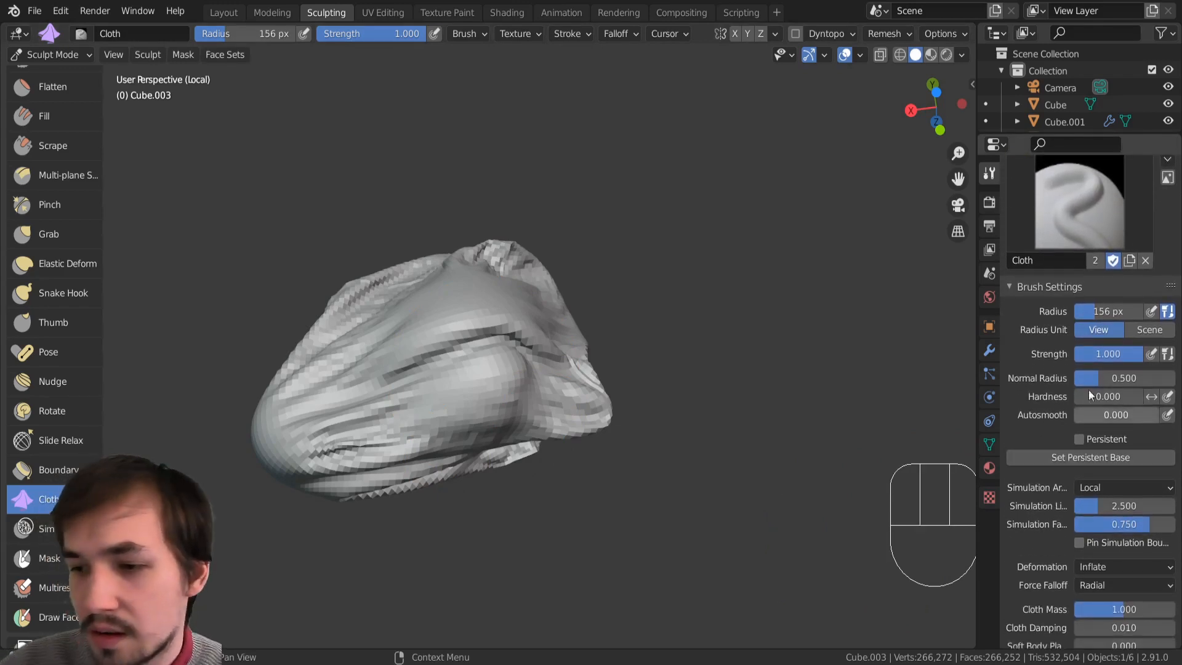
pyautogui.moveTo(480, 376)
pyautogui.mouseDown()
pyautogui.moveTo(528, 355)
pyautogui.moveTo(487, 360)
pyautogui.moveTo(473, 422)
pyautogui.moveTo(501, 409)
pyautogui.moveTo(513, 418)
pyautogui.moveTo(488, 423)
pyautogui.moveTo(555, 420)
pyautogui.mouseUp()
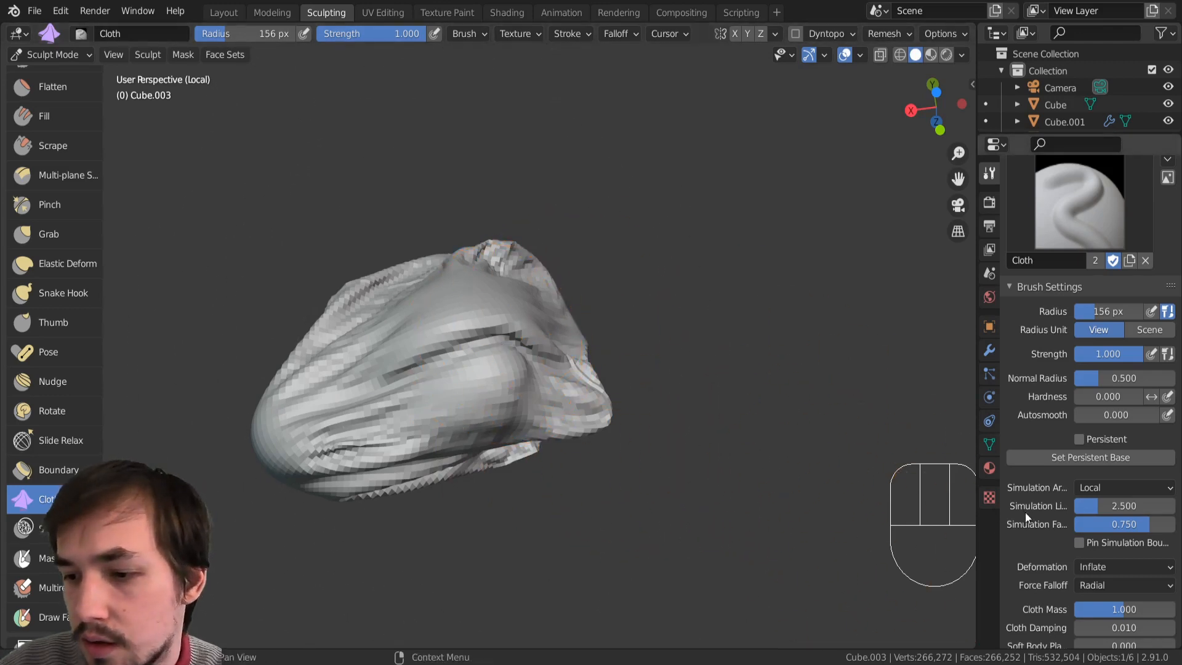
pyautogui.moveTo(998, 544); pyautogui.dragTo(923, 543)
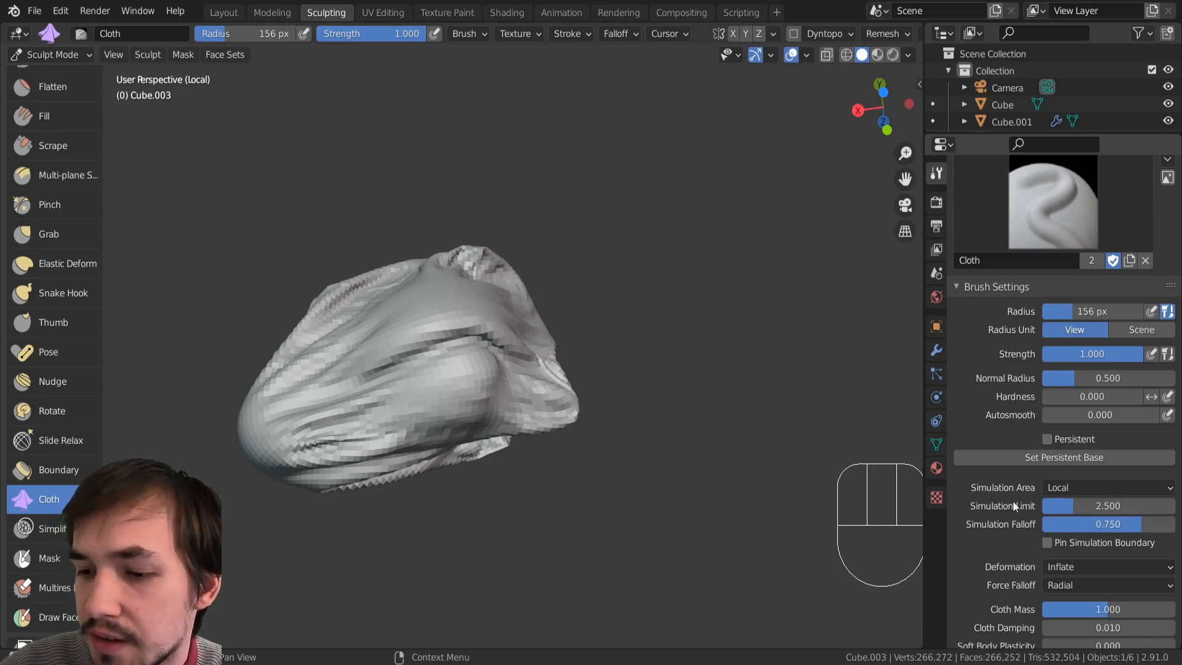
# Step: Vary the brush's Simulation Limit up to 9.766 and settle on 2.455
pyautogui.click(1057, 492)
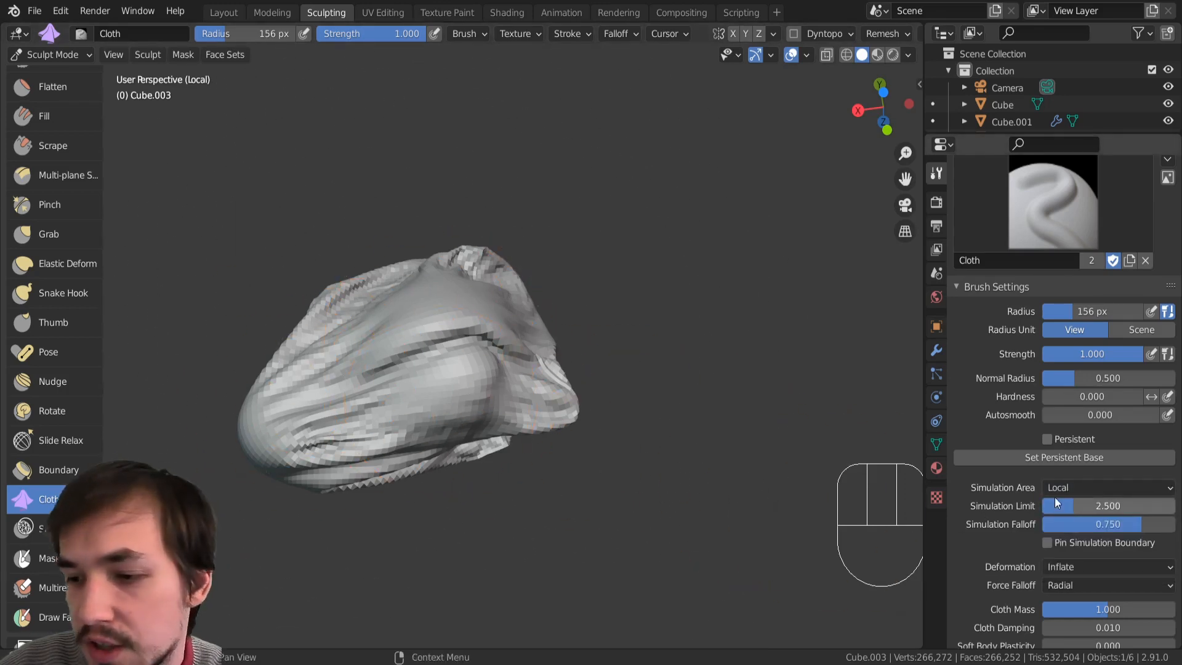
pyautogui.click(1083, 512)
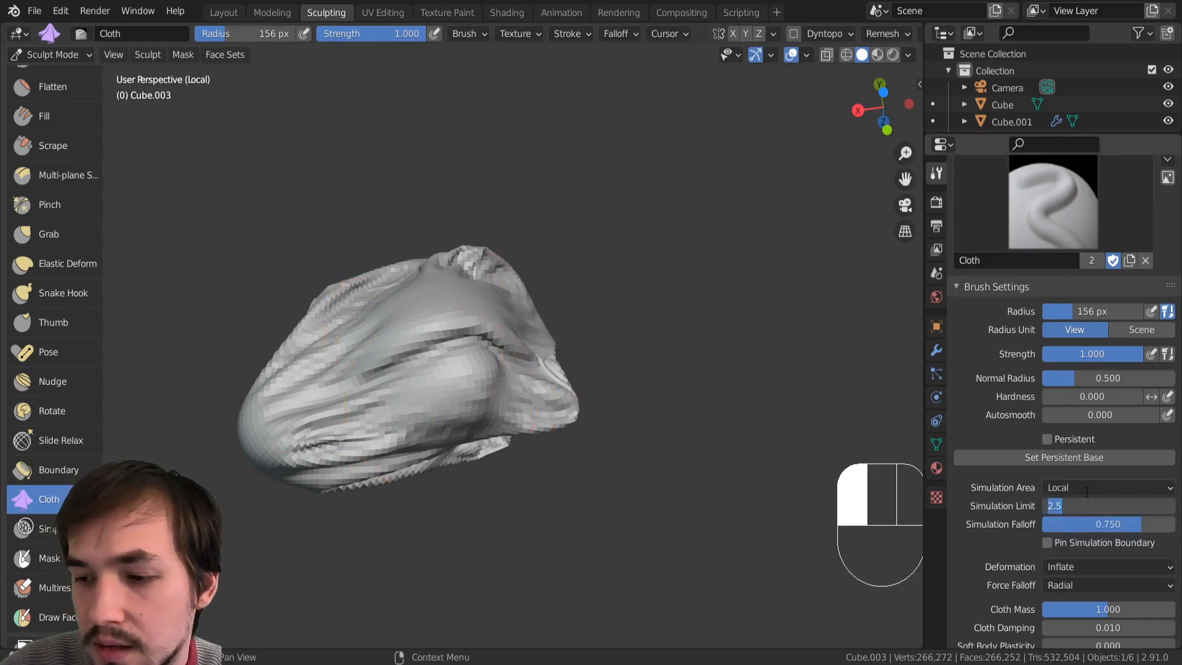
pyautogui.click(1062, 507)
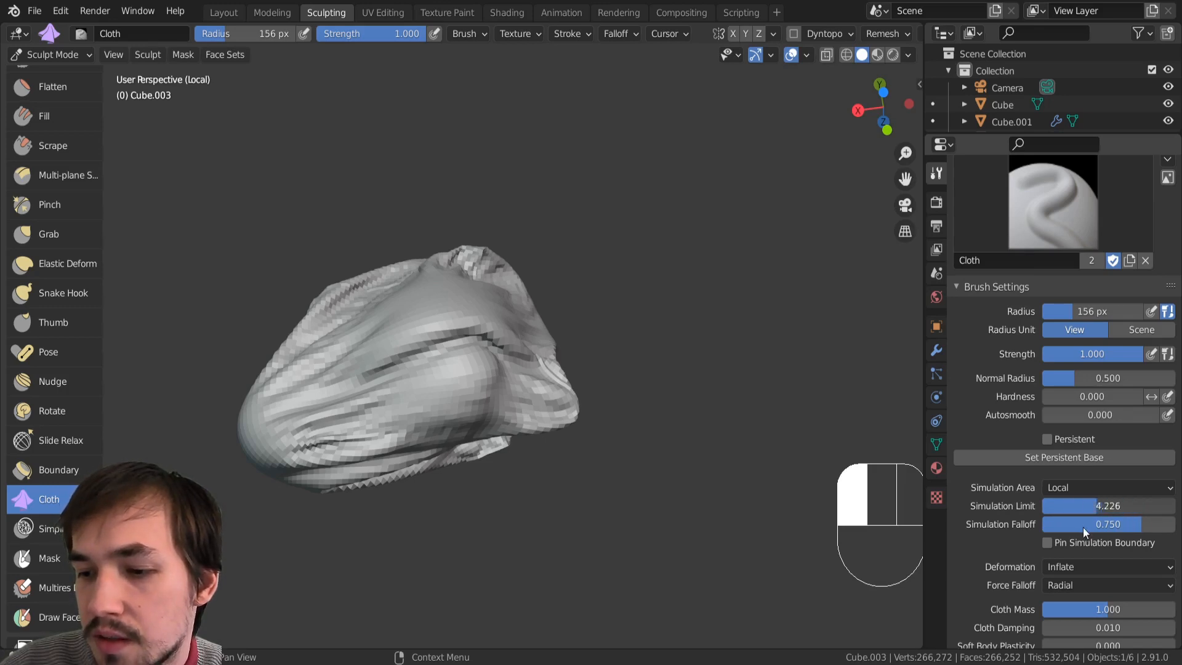
pyautogui.moveTo(1085, 532)
pyautogui.mouseDown()
pyautogui.moveTo(1072, 532)
pyautogui.moveTo(1114, 508)
pyautogui.mouseUp()
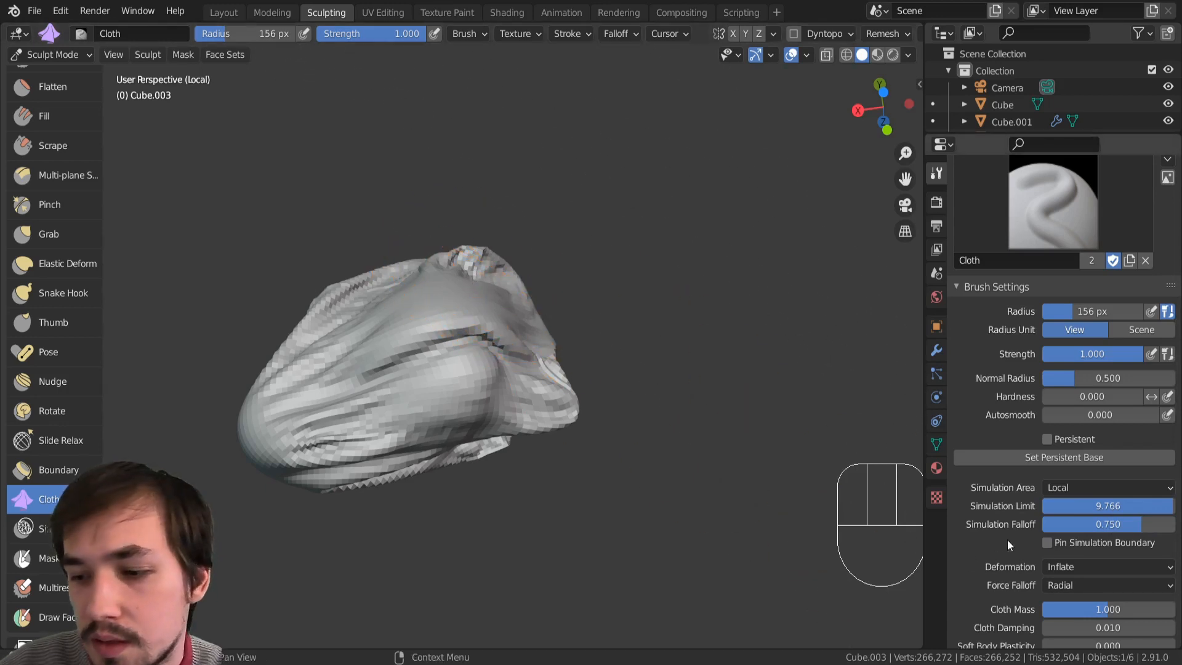
pyautogui.moveTo(981, 510); pyautogui.dragTo(976, 510)
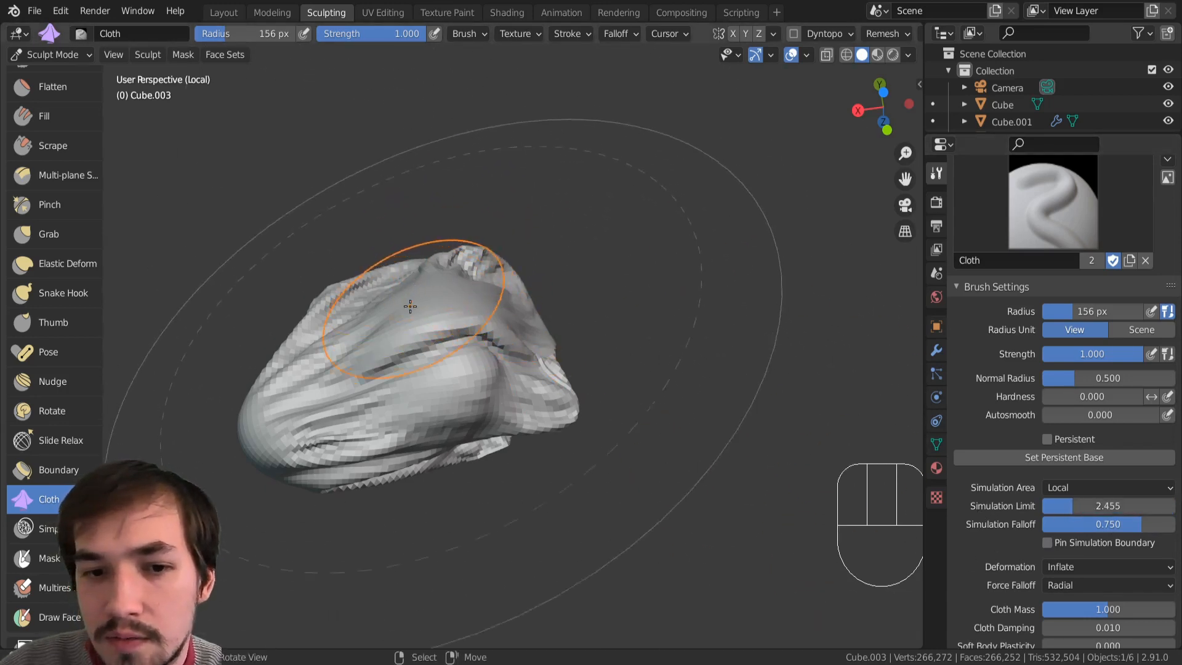
# Step: Inflate the front of the mesh with broad strokes and reduce the brush radius to 24 px
pyautogui.moveTo(410, 343)
pyautogui.mouseDown()
pyautogui.moveTo(449, 379)
pyautogui.moveTo(424, 376)
pyautogui.mouseUp()
pyautogui.press('[')
pyautogui.press('[')
pyautogui.press('[')
pyautogui.press('[')
pyautogui.press('[')
pyautogui.press('[')
pyautogui.press('[')
pyautogui.press('[')
pyautogui.press('[')
pyautogui.press('[')
pyautogui.press('[')
pyautogui.press('[')
pyautogui.press('[')
pyautogui.press('[')
pyautogui.press('[')
pyautogui.press('[')
pyautogui.press('[')
pyautogui.press('[')
pyautogui.press('[')
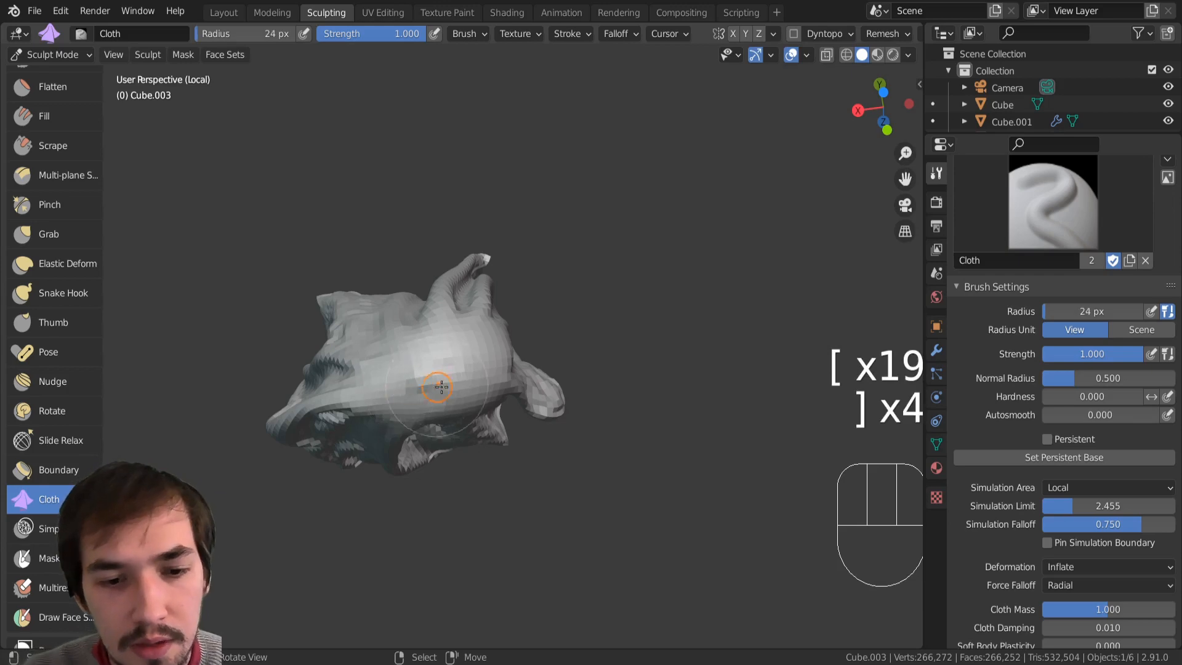
# Step: Lower the voxel size and voxel-remesh the inflated shape into a denser mesh
pyautogui.hotkey('shift', 'r')
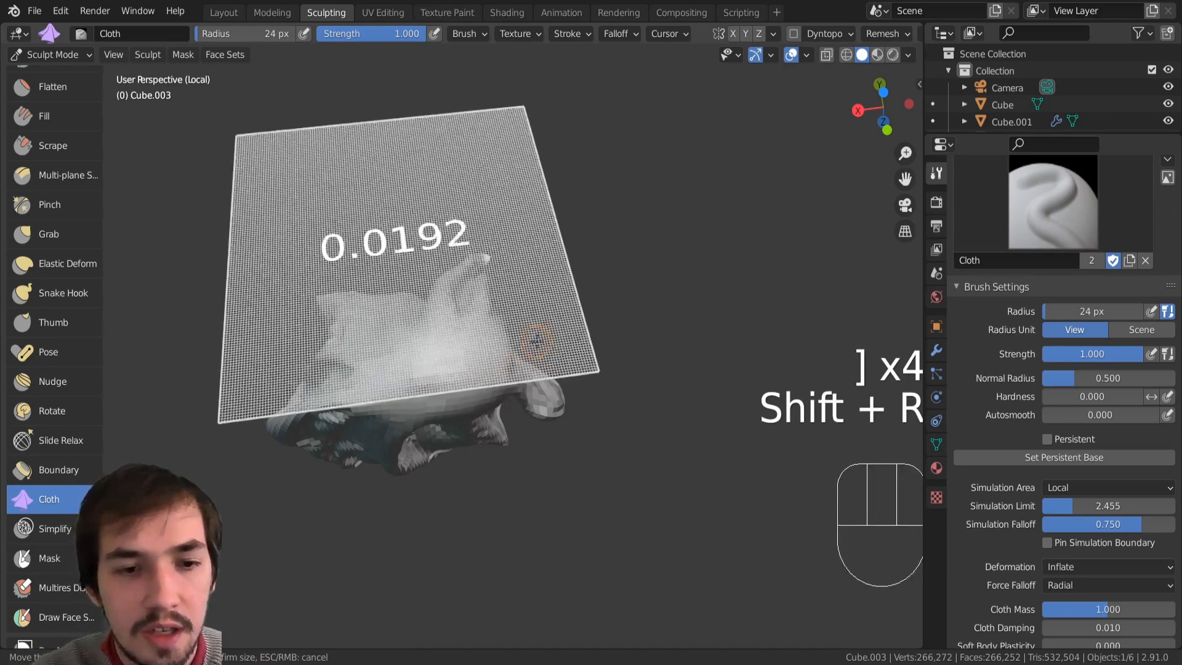
pyautogui.click(473, 381)
pyautogui.hotkey('ctrl', 'r')
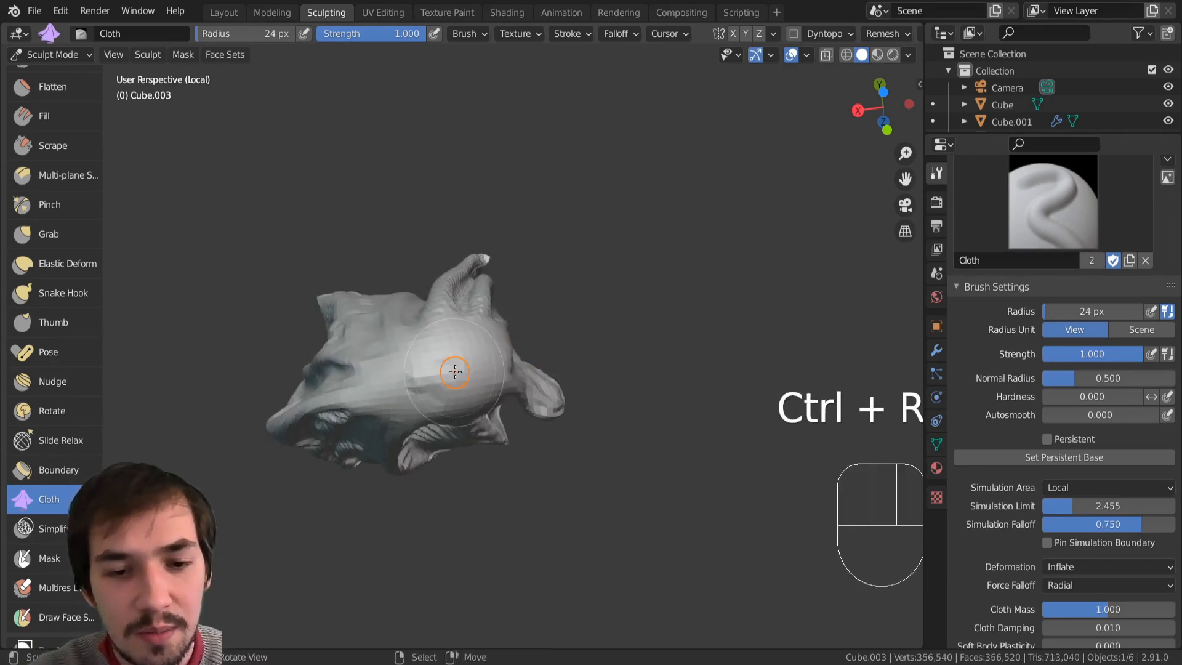
# Step: Lower the Simulation Falloff to 0.401 and inflate small bumps on the remeshed surface
pyautogui.moveTo(453, 373)
pyautogui.mouseDown(button='middle')
pyautogui.moveTo(497, 383)
pyautogui.moveTo(483, 385)
pyautogui.mouseUp(button='middle')
pyautogui.moveTo(482, 385); pyautogui.dragTo(482, 385)
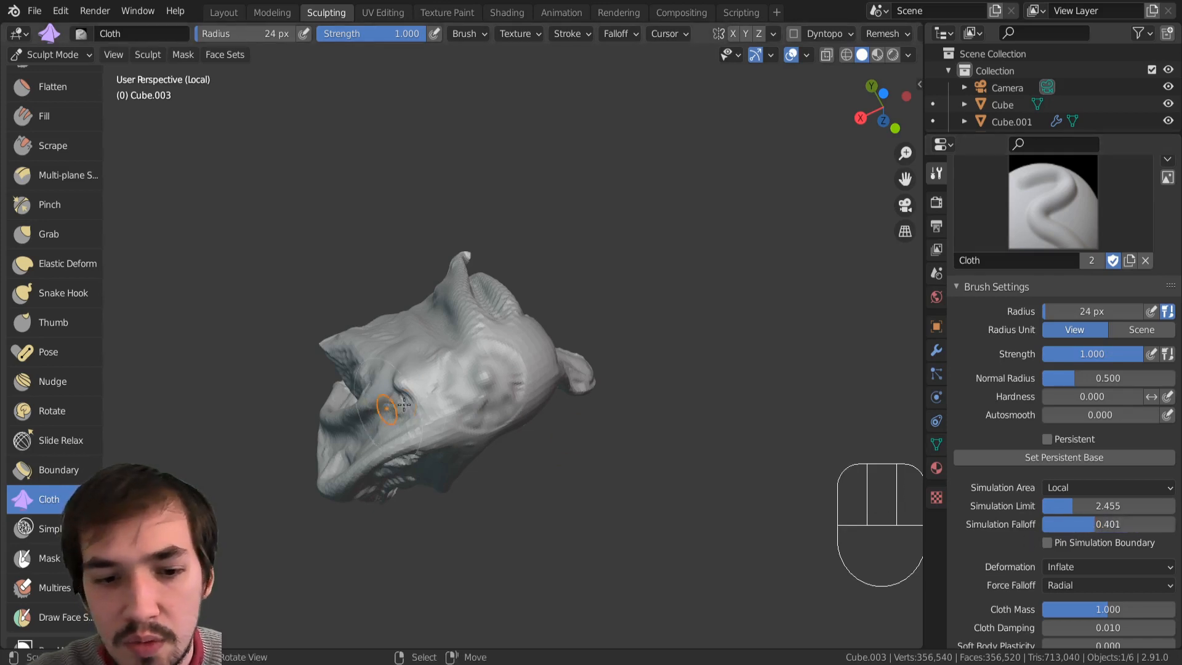
pyautogui.moveTo(394, 406); pyautogui.dragTo(425, 398)
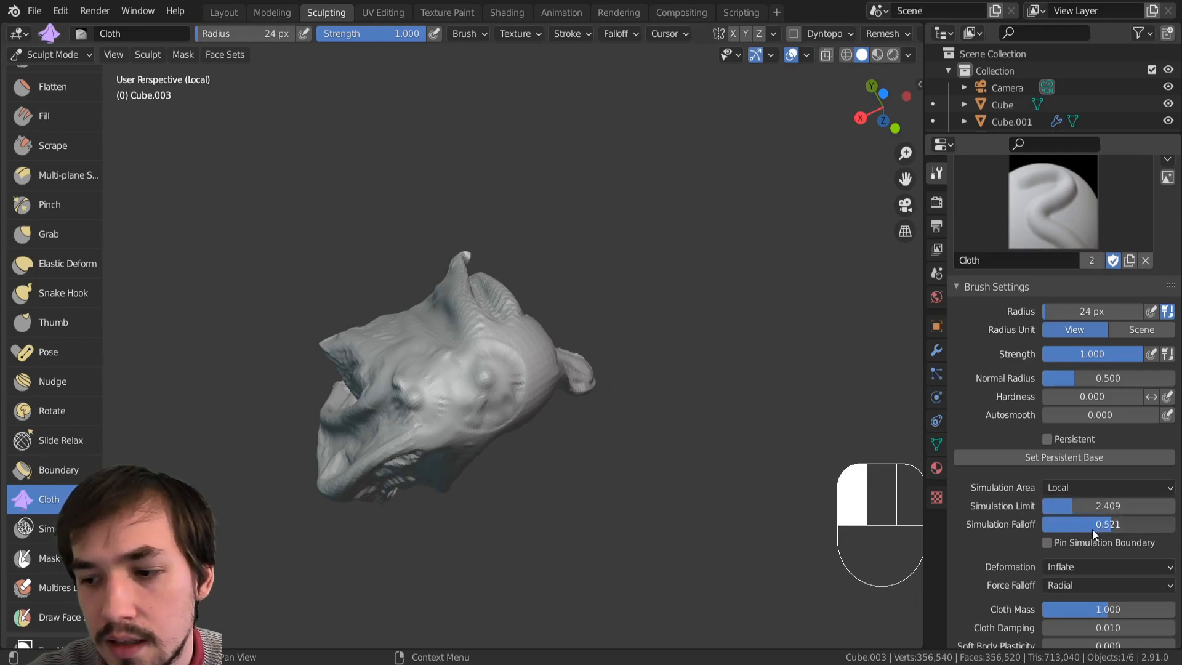
# Step: Test the brush on the bumpy surface with the Simulation Falloff at 0.181 and 0.525, and raise it to 0.860
pyautogui.moveTo(1040, 534); pyautogui.dragTo(1038, 534)
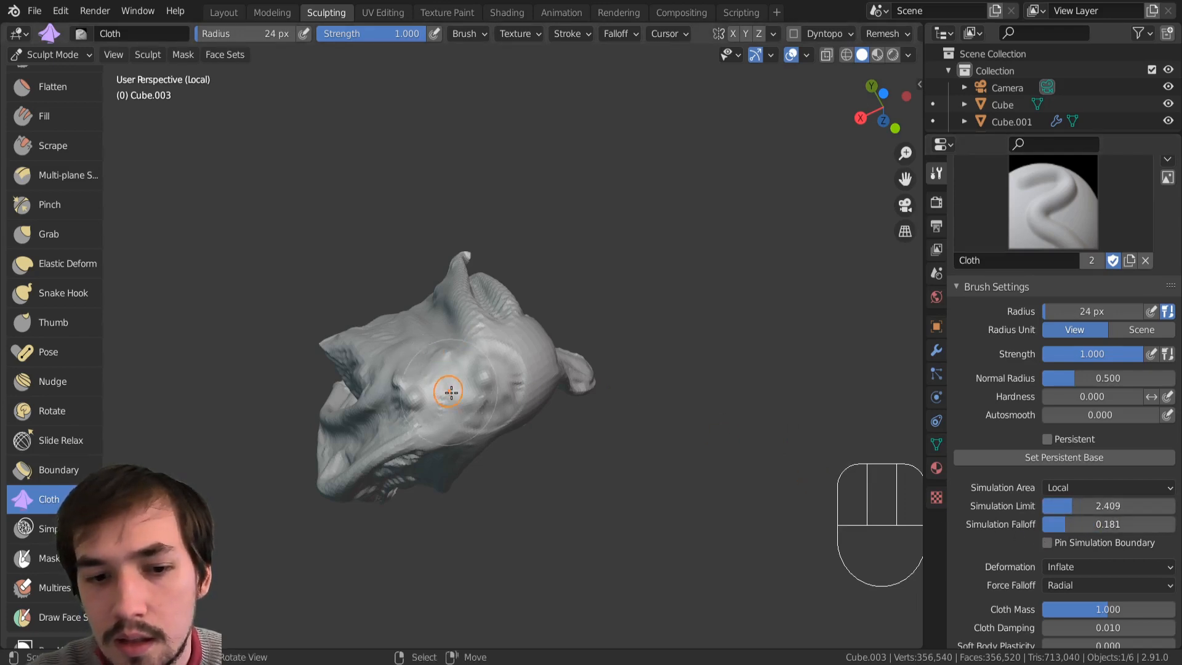
pyautogui.keyDown('ctrl'); pyautogui.moveTo(457, 394); pyautogui.dragTo(528, 409, button='middle'); pyautogui.keyUp('ctrl')
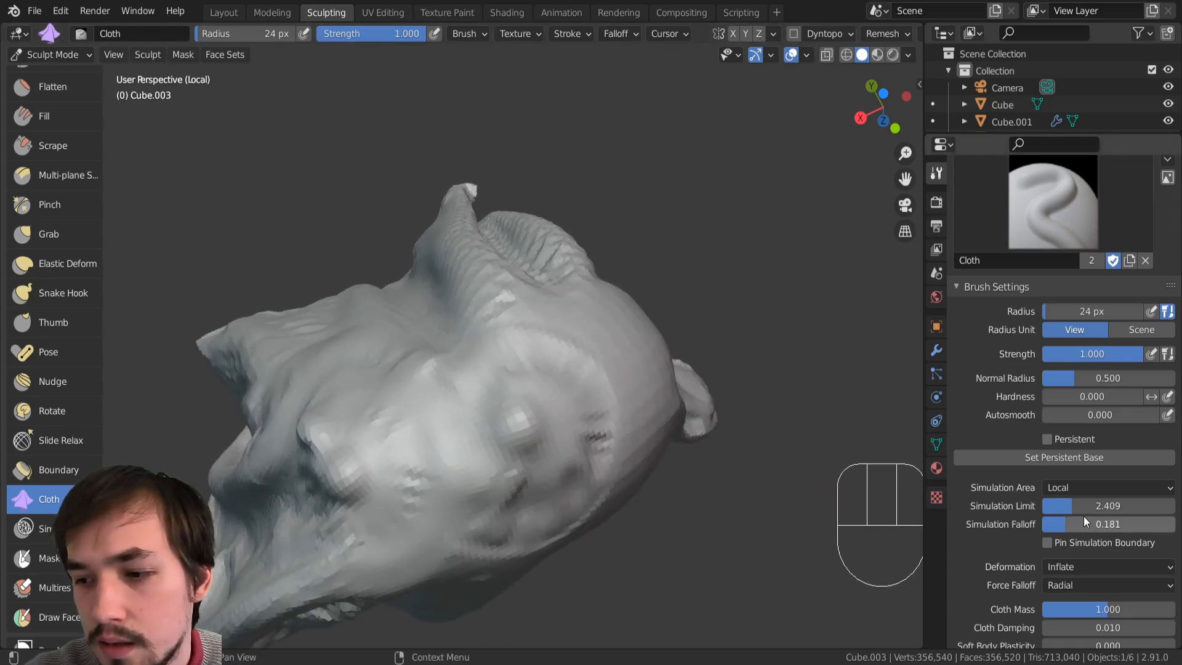
pyautogui.moveTo(1107, 524); pyautogui.dragTo(1134, 525)
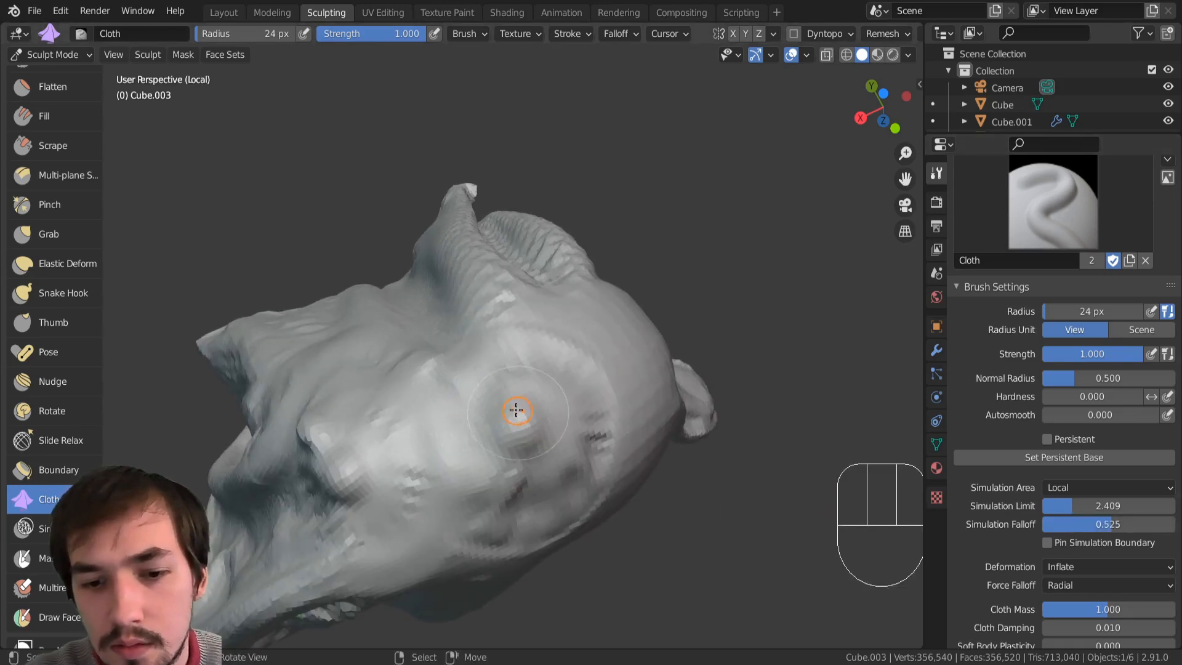
pyautogui.moveTo(1176, 537); pyautogui.dragTo(1171, 537)
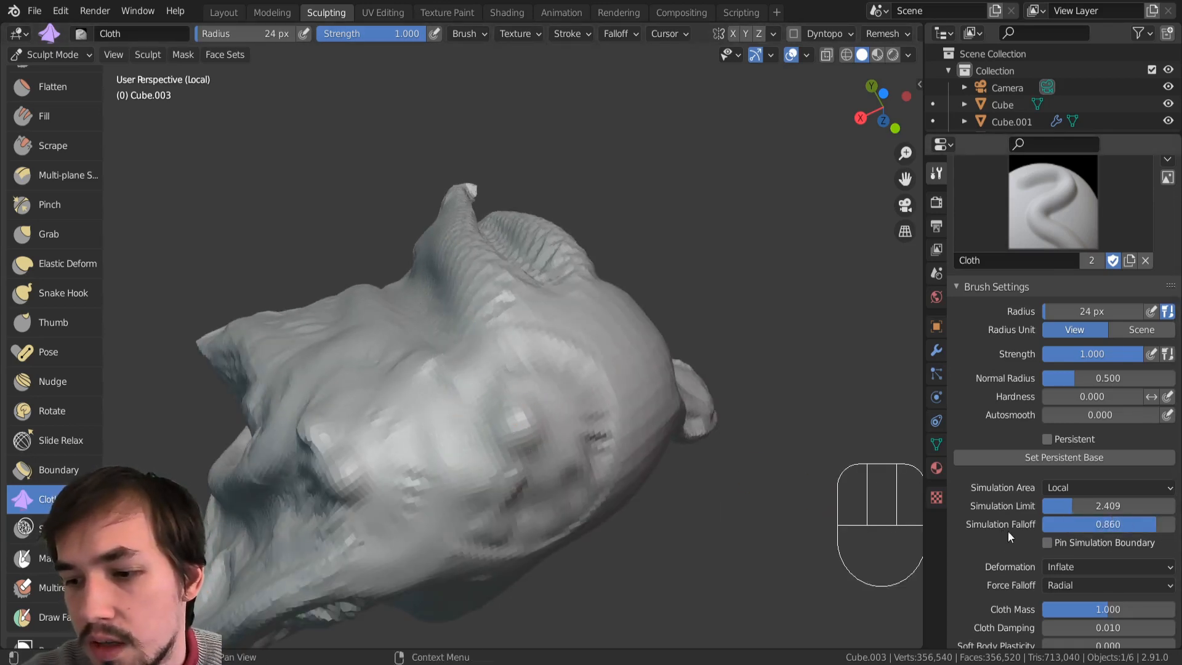
# Step: Inflate bumps on the surface with the brush radius raised to 82 px and the Simulation Limit lowered to 2.228
pyautogui.moveTo(508, 423)
pyautogui.mouseDown()
pyautogui.moveTo(455, 415)
pyautogui.moveTo(490, 418)
pyautogui.mouseUp()
pyautogui.press(']')
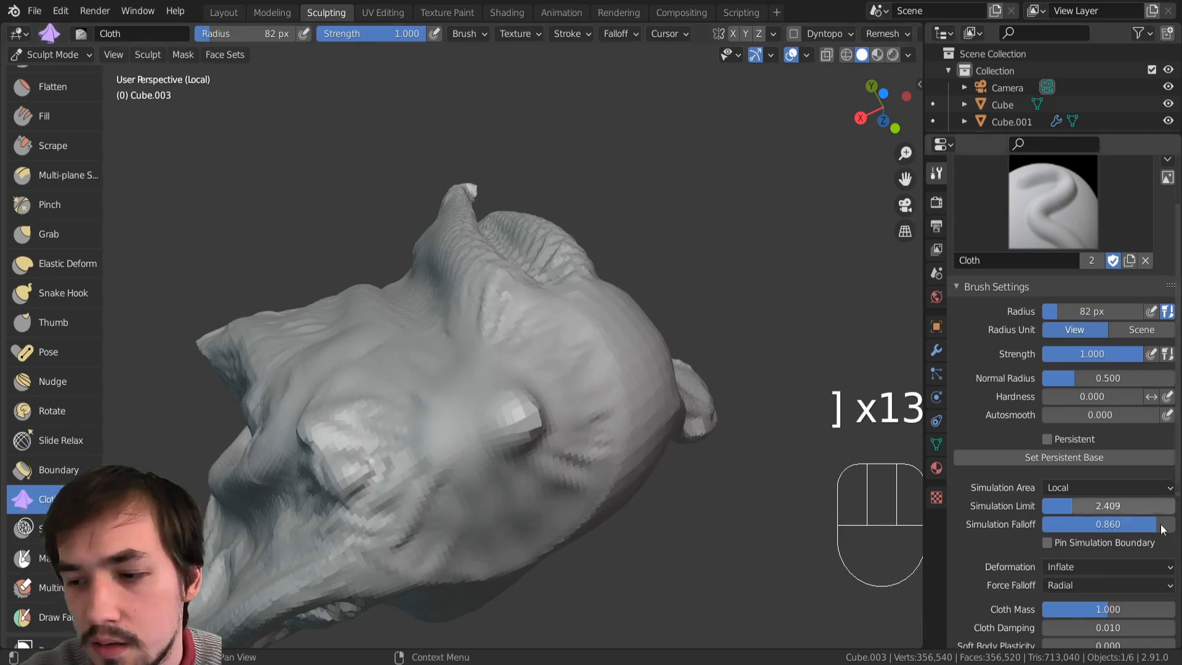
pyautogui.moveTo(1134, 511); pyautogui.dragTo(1120, 511)
pyautogui.moveTo(459, 415)
pyautogui.mouseDown()
pyautogui.moveTo(461, 397)
pyautogui.moveTo(527, 417)
pyautogui.mouseUp()
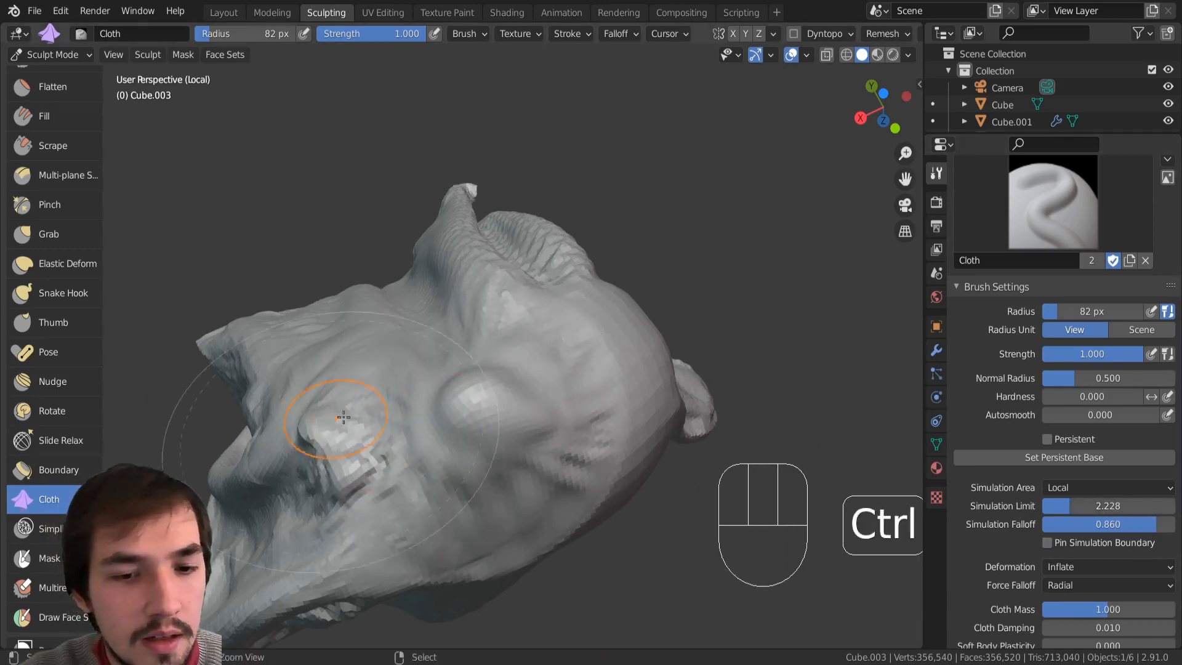
# Step: Smooth the wrinkled folds on the other side of the mesh
pyautogui.keyDown('ctrl'); pyautogui.moveTo(343, 414); pyautogui.dragTo(360, 492, button='middle'); pyautogui.keyUp('ctrl')
pyautogui.moveTo(360, 492); pyautogui.dragTo(394, 444, button='middle')
pyautogui.moveTo(394, 444)
pyautogui.mouseDown(button='middle')
pyautogui.moveTo(404, 407)
pyautogui.moveTo(330, 378)
pyautogui.moveTo(402, 511)
pyautogui.moveTo(401, 414)
pyautogui.mouseUp(button='middle')
pyautogui.keyDown('shift'); pyautogui.moveTo(435, 426); pyautogui.dragTo(445, 470); pyautogui.keyUp('shift')
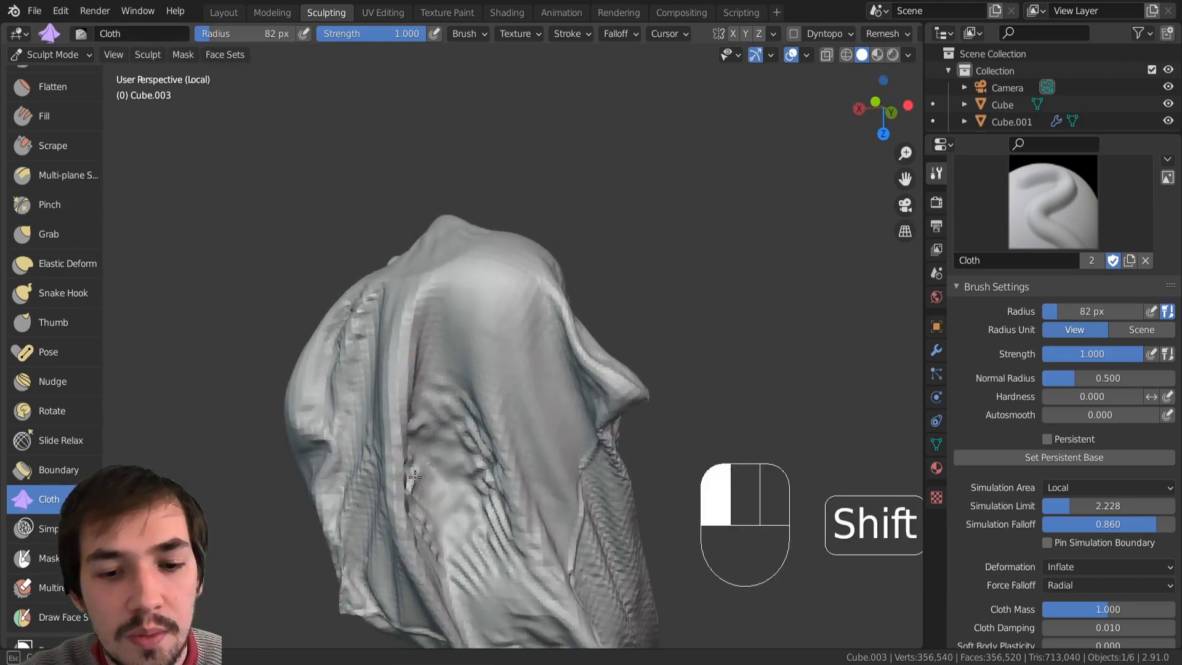
pyautogui.moveTo(415, 477)
pyautogui.keyDown('ctrl'); pyautogui.mouseDown(button='middle')
pyautogui.moveTo(382, 528)
pyautogui.moveTo(316, 488)
pyautogui.moveTo(419, 484)
pyautogui.moveTo(449, 520)
pyautogui.moveTo(391, 439)
pyautogui.mouseUp(button='middle'); pyautogui.keyUp('ctrl')
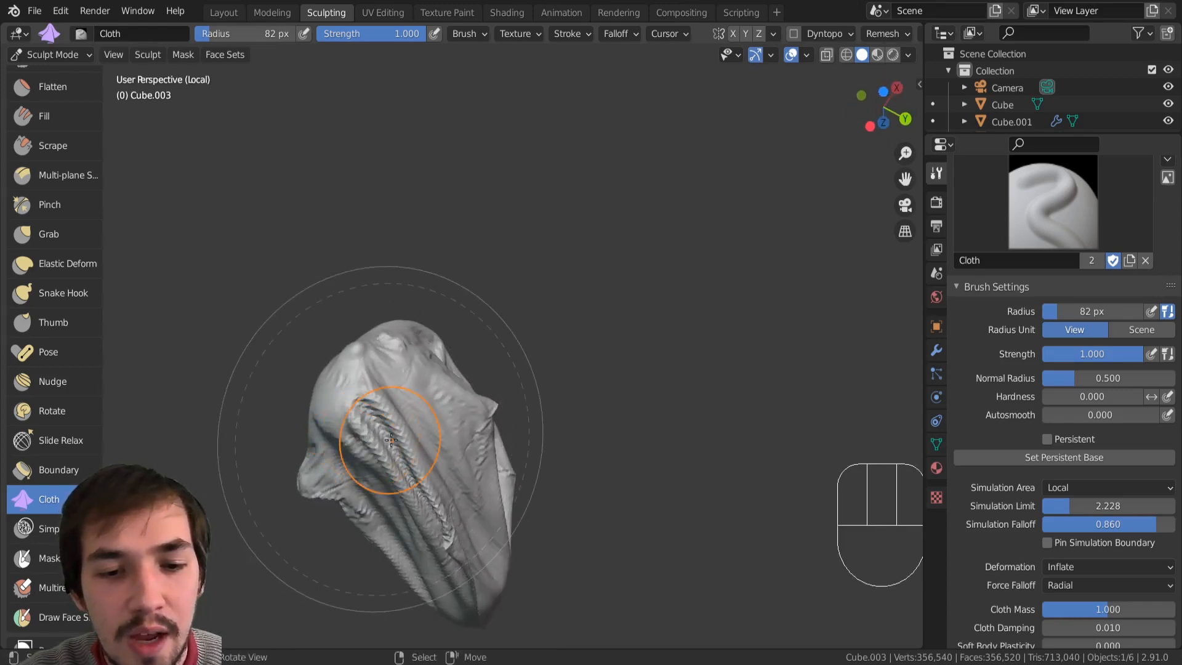
# Step: Switch to the Simplify brush and enable Dyntopo
pyautogui.click(35, 531)
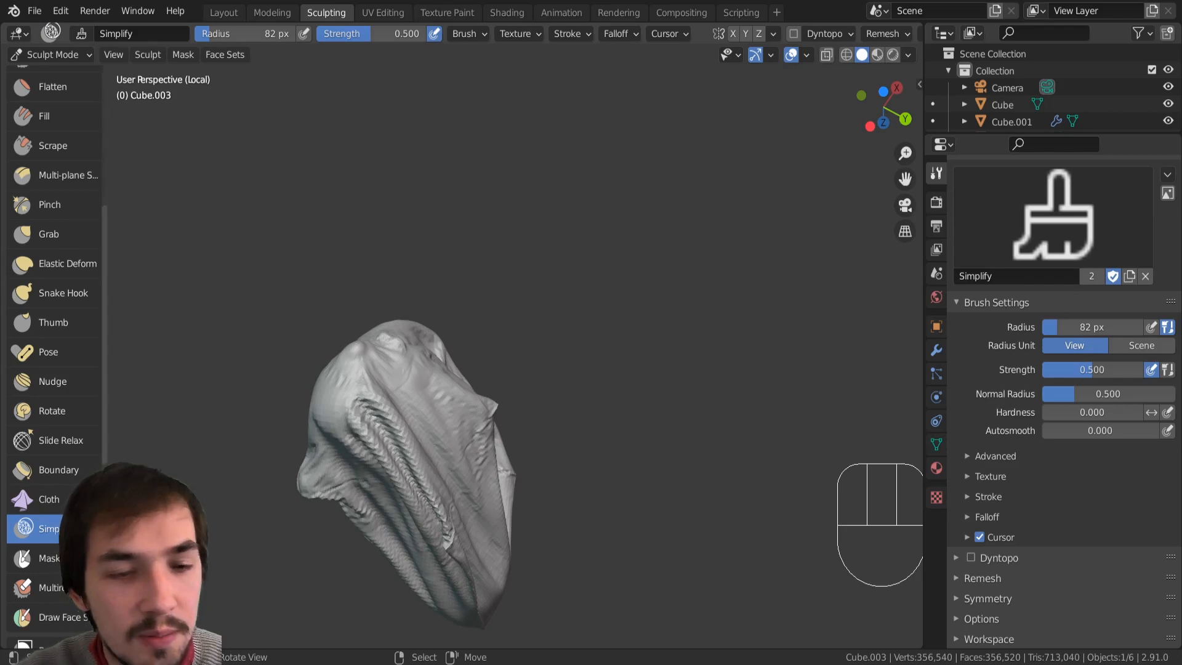
pyautogui.click(793, 33)
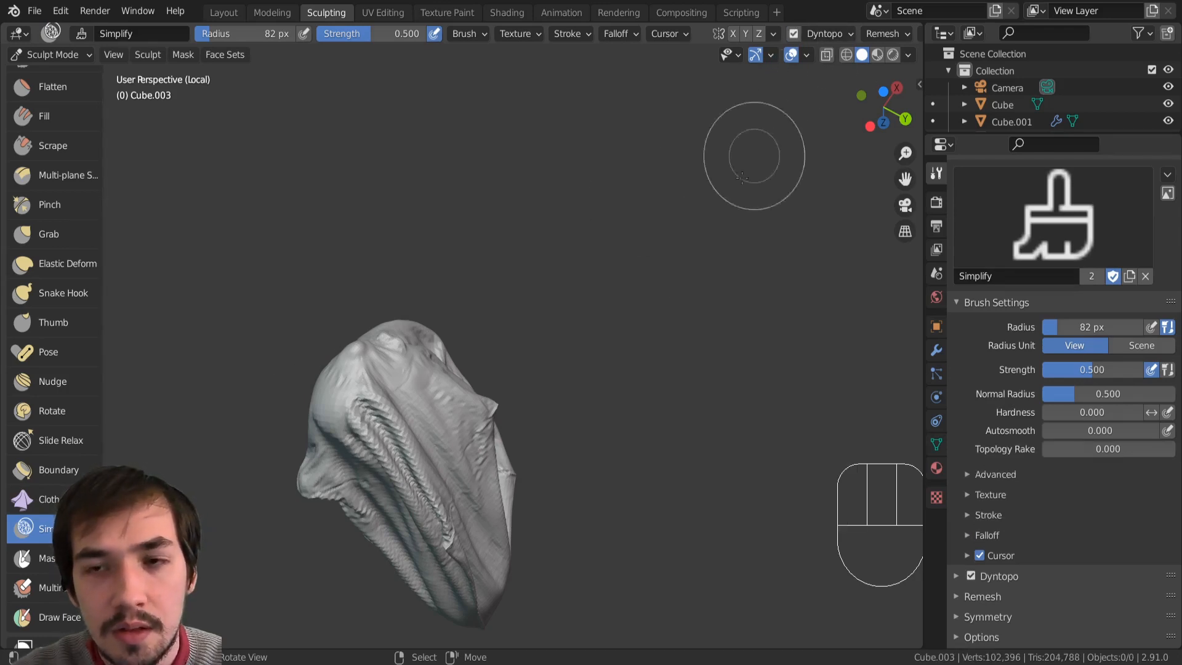
pyautogui.keyDown('ctrl'); pyautogui.moveTo(312, 435); pyautogui.dragTo(334, 286, button='middle'); pyautogui.keyUp('ctrl')
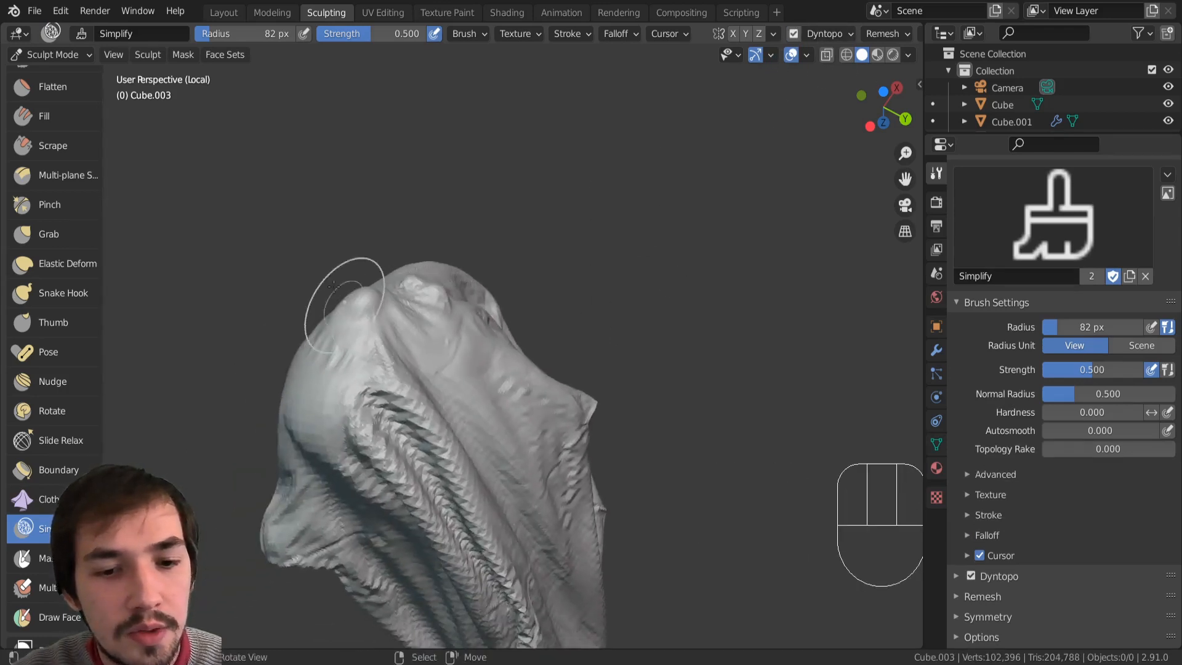
# Step: Reduce the topology along the folds using the Draw brush at strength 0.000 with Dyntopo active
pyautogui.scroll(8, 49, 97)
pyautogui.click(59, 82)
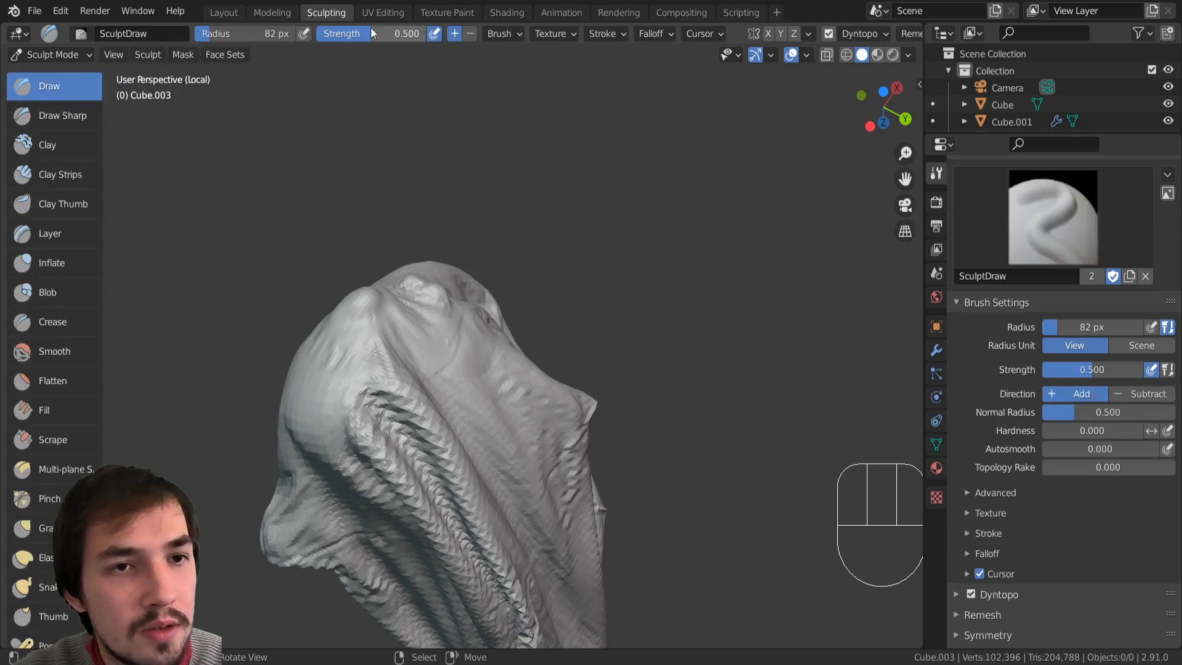
pyautogui.moveTo(371, 27); pyautogui.dragTo(317, 32)
pyautogui.moveTo(396, 311); pyautogui.dragTo(476, 427)
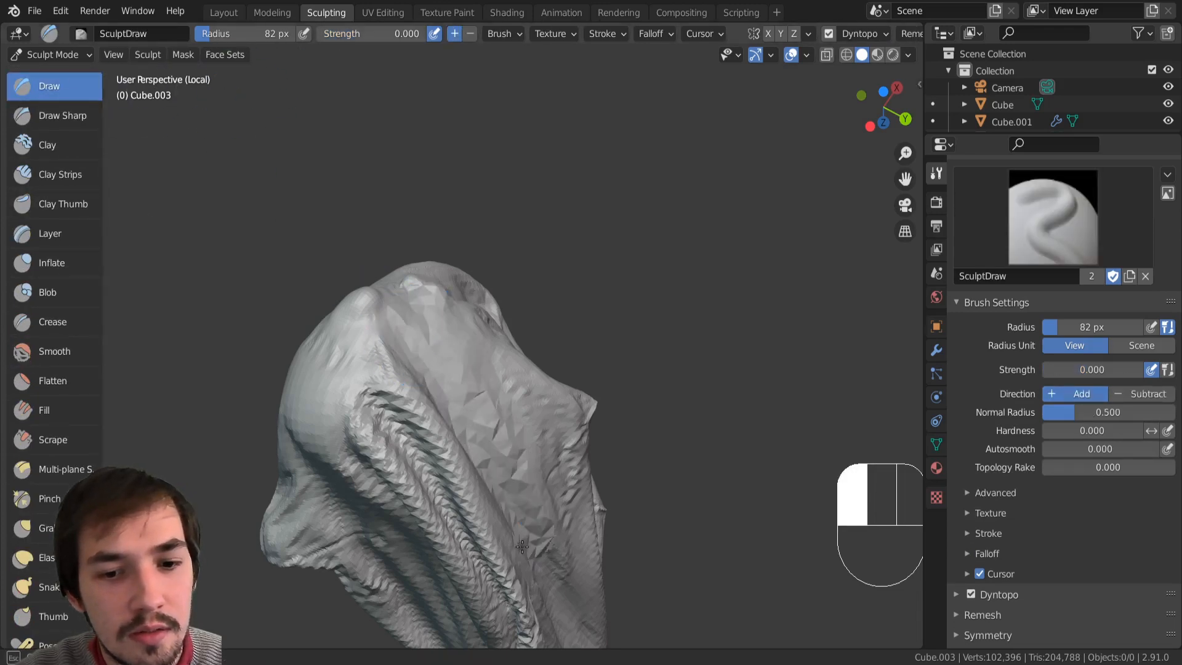
pyautogui.moveTo(401, 343)
pyautogui.mouseDown()
pyautogui.moveTo(408, 414)
pyautogui.moveTo(511, 643)
pyautogui.mouseUp()
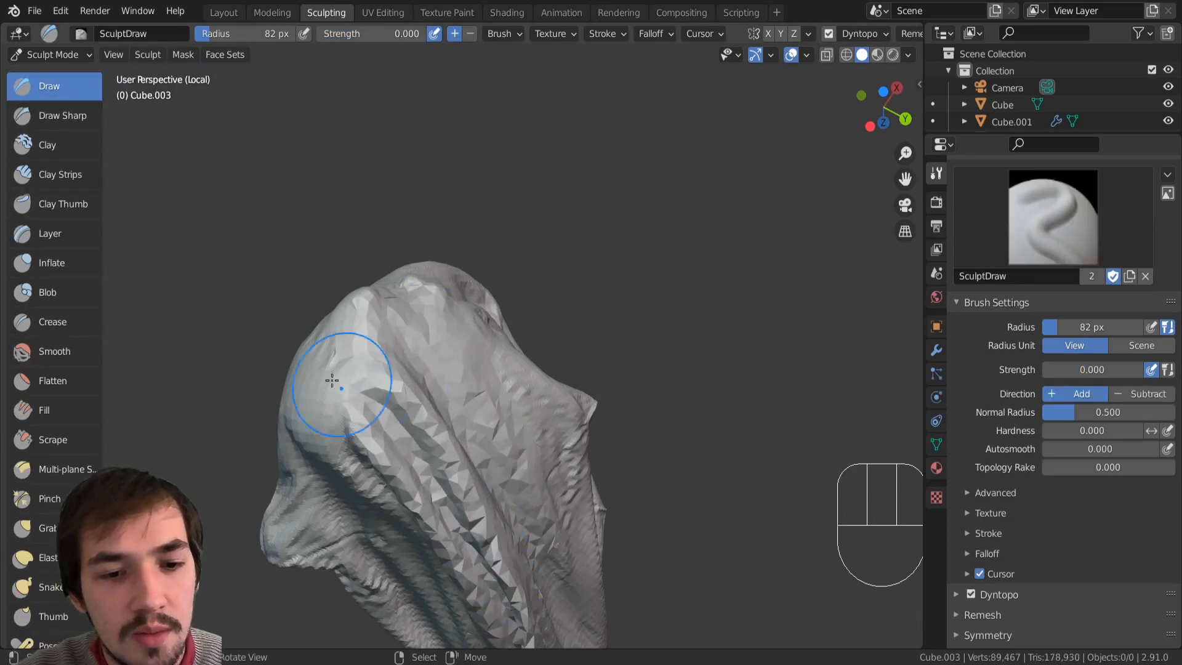
pyautogui.moveTo(332, 381)
pyautogui.mouseDown()
pyautogui.moveTo(403, 564)
pyautogui.moveTo(349, 556)
pyautogui.mouseUp()
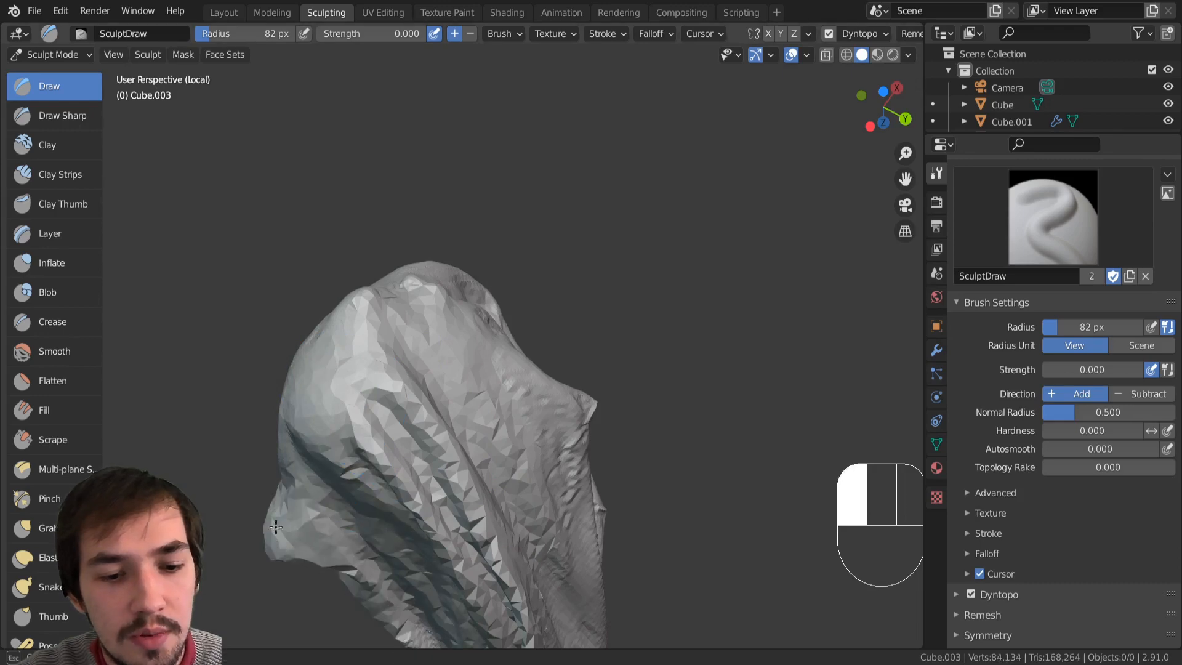
pyautogui.moveTo(275, 527); pyautogui.dragTo(409, 516)
pyautogui.moveTo(409, 509)
pyautogui.mouseDown(button='middle')
pyautogui.moveTo(357, 428)
pyautogui.moveTo(389, 406)
pyautogui.moveTo(425, 294)
pyautogui.mouseUp(button='middle')
pyautogui.moveTo(425, 294); pyautogui.dragTo(408, 333, button='middle')
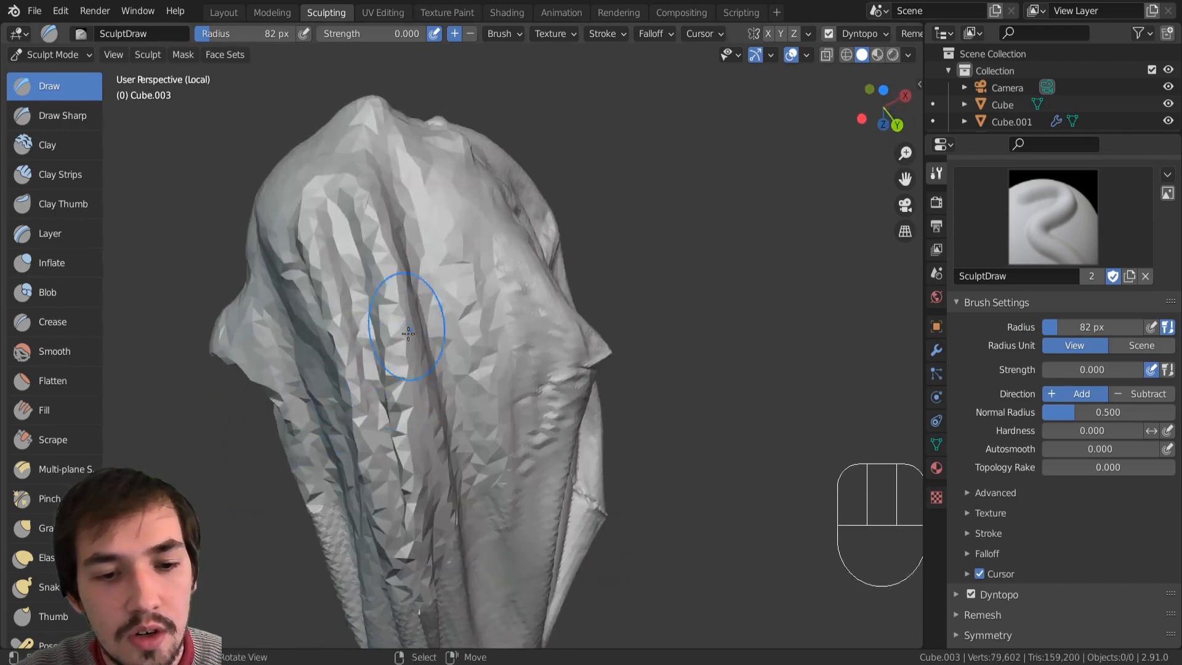
# Step: Simplify more of the dense folds up close with the Simplify brush
pyautogui.scroll(-10, 64, 383)
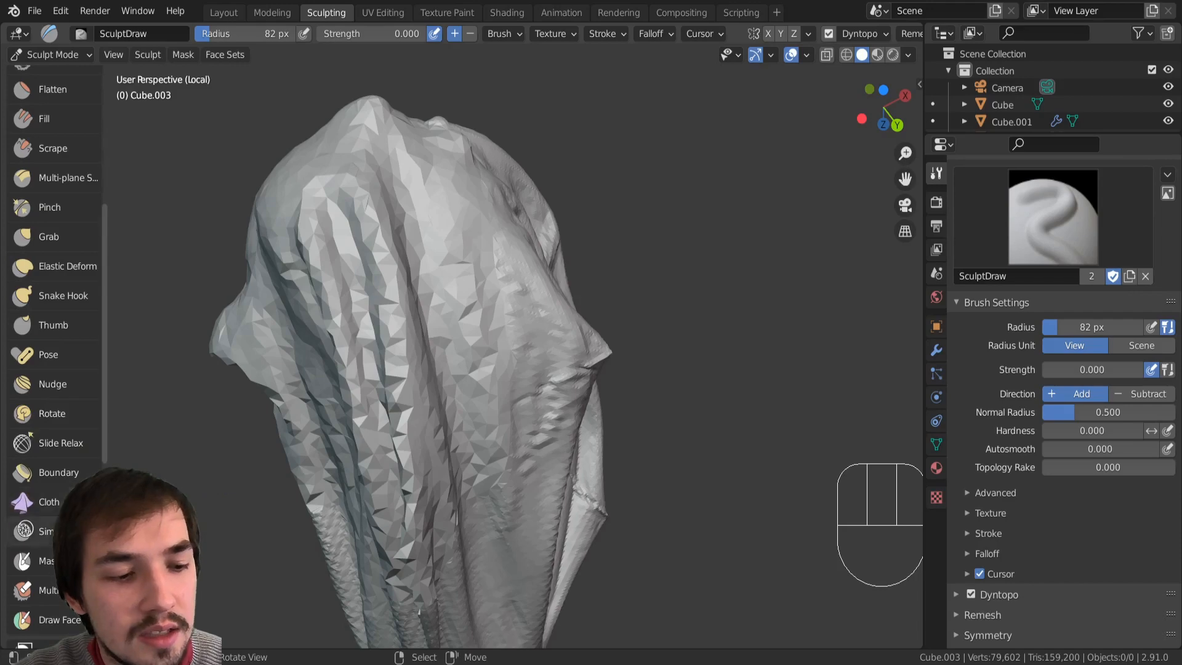
pyautogui.click(25, 531)
pyautogui.moveTo(544, 419)
pyautogui.mouseDown()
pyautogui.moveTo(508, 524)
pyautogui.moveTo(534, 434)
pyautogui.mouseUp()
pyautogui.moveTo(536, 425)
pyautogui.mouseDown(button='middle')
pyautogui.moveTo(573, 469)
pyautogui.moveTo(568, 480)
pyautogui.mouseUp(button='middle')
pyautogui.keyDown('ctrl'); pyautogui.moveTo(467, 431); pyautogui.dragTo(462, 369, button='middle'); pyautogui.keyUp('ctrl')
pyautogui.moveTo(462, 368)
pyautogui.mouseDown()
pyautogui.moveTo(466, 419)
pyautogui.moveTo(456, 363)
pyautogui.mouseUp()
pyautogui.keyDown('ctrl'); pyautogui.moveTo(454, 356); pyautogui.dragTo(427, 296, button='middle'); pyautogui.keyUp('ctrl')
pyautogui.moveTo(425, 298)
pyautogui.mouseDown()
pyautogui.moveTo(397, 357)
pyautogui.moveTo(403, 345)
pyautogui.mouseUp()
pyautogui.moveTo(403, 345); pyautogui.dragTo(502, 274, button='middle')
pyautogui.moveTo(511, 320)
pyautogui.mouseDown()
pyautogui.moveTo(524, 379)
pyautogui.moveTo(541, 383)
pyautogui.mouseUp()
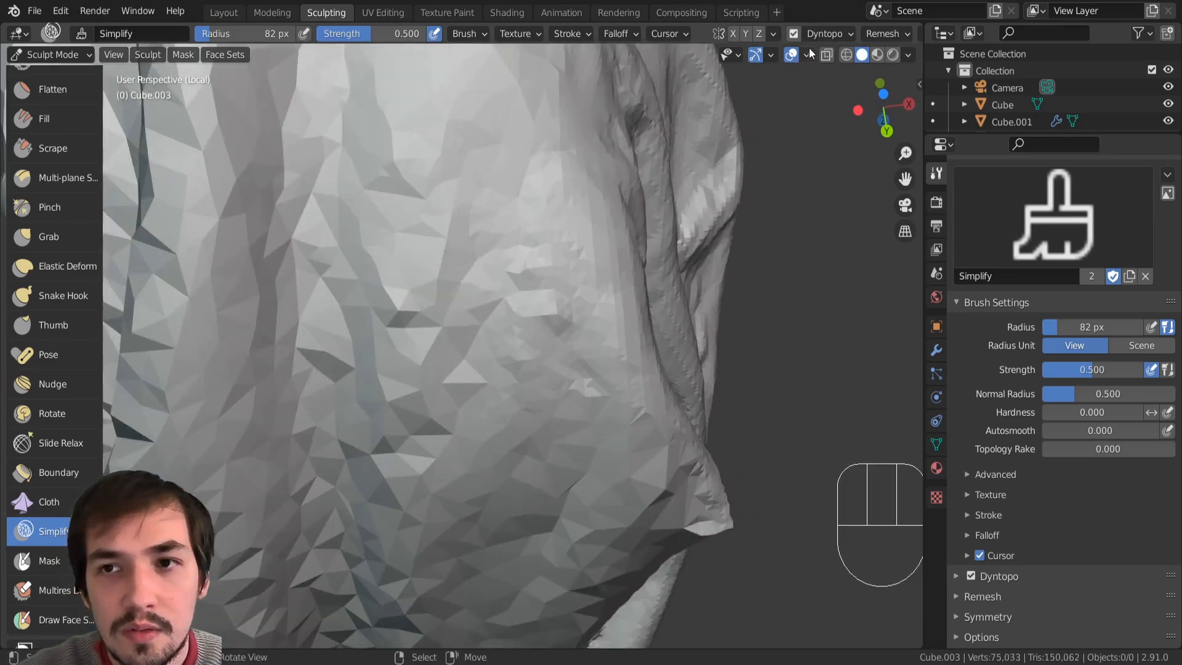
# Step: Set the Dyntopo detailing to Constant Detail and simplify the mesh from all sides into coarse facets
pyautogui.moveTo(825, 33); pyautogui.dragTo(818, 61)
pyautogui.click(841, 105)
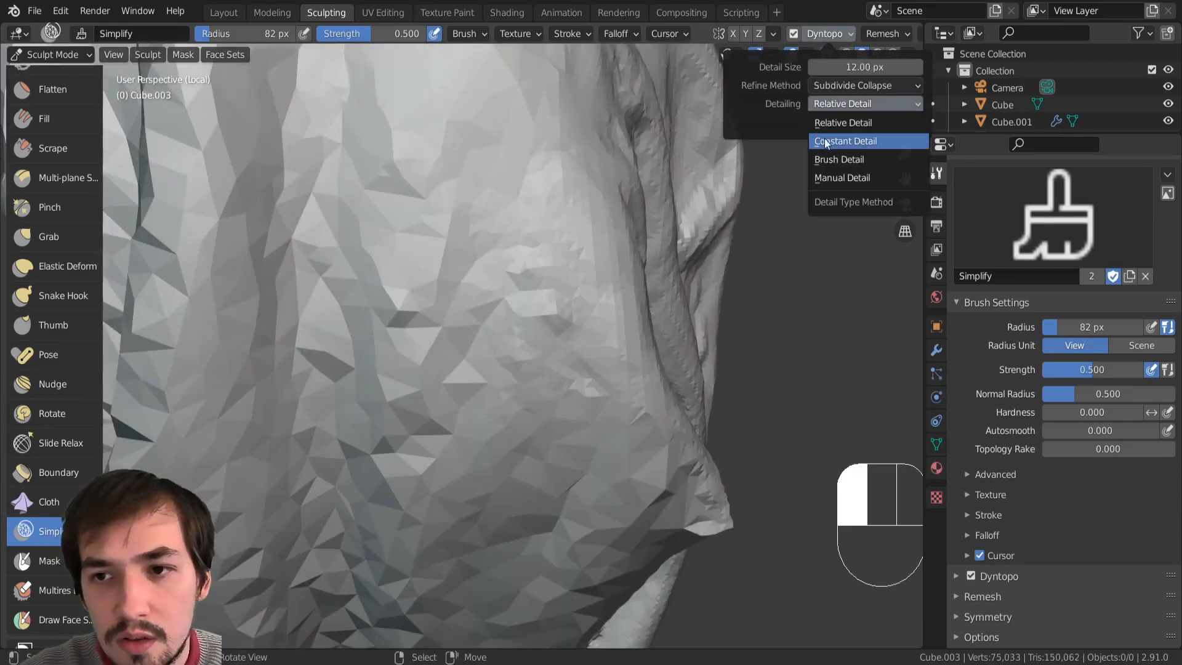
pyautogui.click(825, 143)
pyautogui.moveTo(399, 379)
pyautogui.mouseDown()
pyautogui.moveTo(462, 280)
pyautogui.moveTo(535, 391)
pyautogui.mouseUp()
pyautogui.keyDown('ctrl'); pyautogui.moveTo(494, 301); pyautogui.dragTo(477, 394, button='middle'); pyautogui.keyUp('ctrl')
pyautogui.moveTo(431, 364)
pyautogui.mouseDown(button='middle')
pyautogui.moveTo(404, 354)
pyautogui.moveTo(456, 320)
pyautogui.mouseUp(button='middle')
pyautogui.moveTo(431, 363)
pyautogui.mouseDown()
pyautogui.moveTo(471, 413)
pyautogui.moveTo(444, 431)
pyautogui.mouseUp()
pyautogui.moveTo(443, 387); pyautogui.dragTo(530, 345, button='middle')
pyautogui.moveTo(394, 339)
pyautogui.mouseDown()
pyautogui.moveTo(542, 406)
pyautogui.moveTo(555, 553)
pyautogui.moveTo(638, 557)
pyautogui.moveTo(650, 588)
pyautogui.moveTo(432, 443)
pyautogui.mouseUp()
pyautogui.moveTo(431, 459); pyautogui.dragTo(542, 434, button='middle')
pyautogui.moveTo(536, 351)
pyautogui.mouseDown()
pyautogui.moveTo(505, 425)
pyautogui.moveTo(441, 369)
pyautogui.moveTo(419, 424)
pyautogui.moveTo(406, 317)
pyautogui.mouseUp()
pyautogui.moveTo(419, 327); pyautogui.dragTo(530, 339, button='middle')
pyautogui.moveTo(535, 307)
pyautogui.mouseDown()
pyautogui.moveTo(393, 358)
pyautogui.moveTo(356, 330)
pyautogui.mouseUp()
pyautogui.moveTo(356, 330); pyautogui.dragTo(528, 320, button='middle')
pyautogui.moveTo(419, 376)
pyautogui.mouseDown()
pyautogui.moveTo(339, 509)
pyautogui.moveTo(332, 394)
pyautogui.moveTo(415, 401)
pyautogui.mouseUp()
pyautogui.moveTo(416, 400); pyautogui.dragTo(542, 391, button='middle')
pyautogui.moveTo(406, 425)
pyautogui.mouseDown()
pyautogui.moveTo(356, 528)
pyautogui.moveTo(366, 458)
pyautogui.mouseUp()
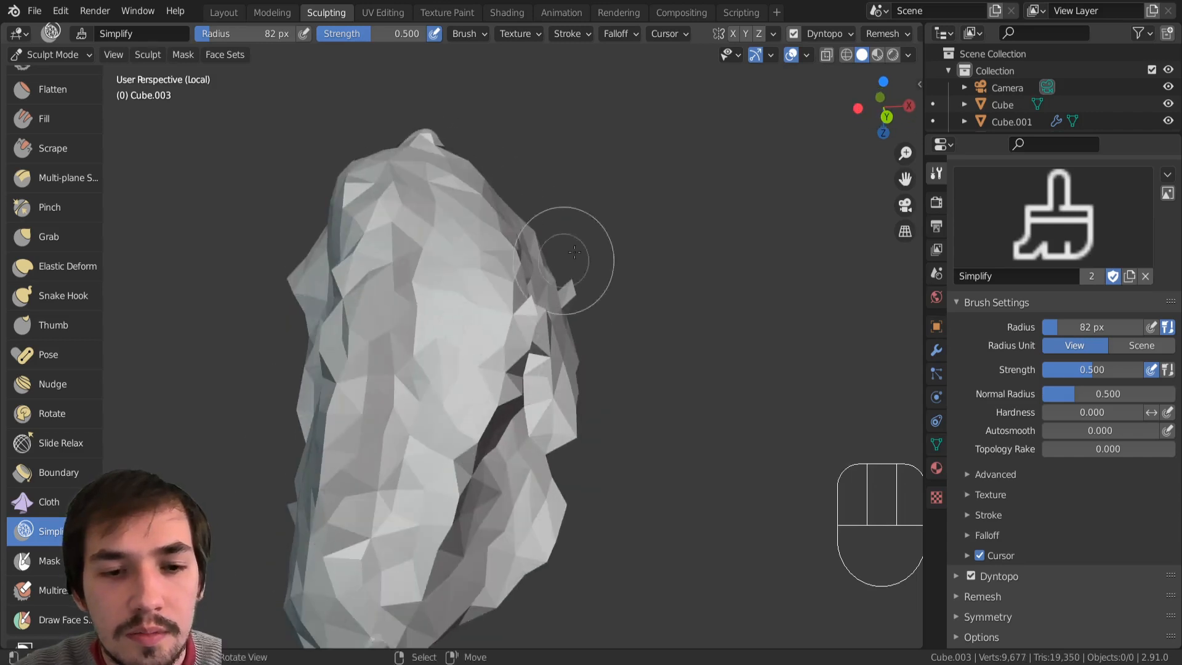
# Step: Turn off Dyntopo and test the Simplify brush on the faceted surface
pyautogui.click(794, 38)
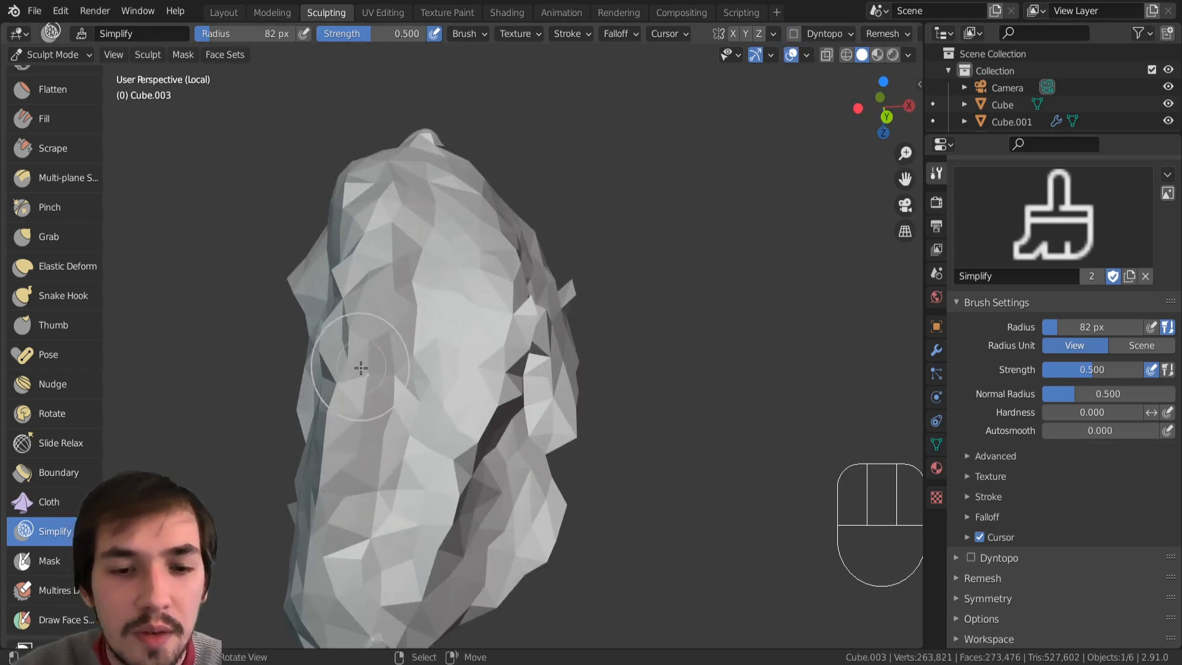
pyautogui.moveTo(356, 369); pyautogui.dragTo(445, 400, button='middle')
pyautogui.moveTo(446, 400)
pyautogui.mouseDown()
pyautogui.moveTo(511, 401)
pyautogui.moveTo(468, 405)
pyautogui.moveTo(496, 309)
pyautogui.moveTo(494, 318)
pyautogui.mouseUp()
# Step: Switch to the Mask brush and try a mask stroke on the faceted mesh
pyautogui.click(48, 564)
pyautogui.moveTo(411, 403)
pyautogui.mouseDown()
pyautogui.moveTo(478, 301)
pyautogui.moveTo(332, 438)
pyautogui.moveTo(383, 330)
pyautogui.mouseUp()
pyautogui.moveTo(382, 330)
pyautogui.mouseDown(button='middle')
pyautogui.moveTo(515, 369)
pyautogui.moveTo(483, 423)
pyautogui.mouseUp(button='middle')
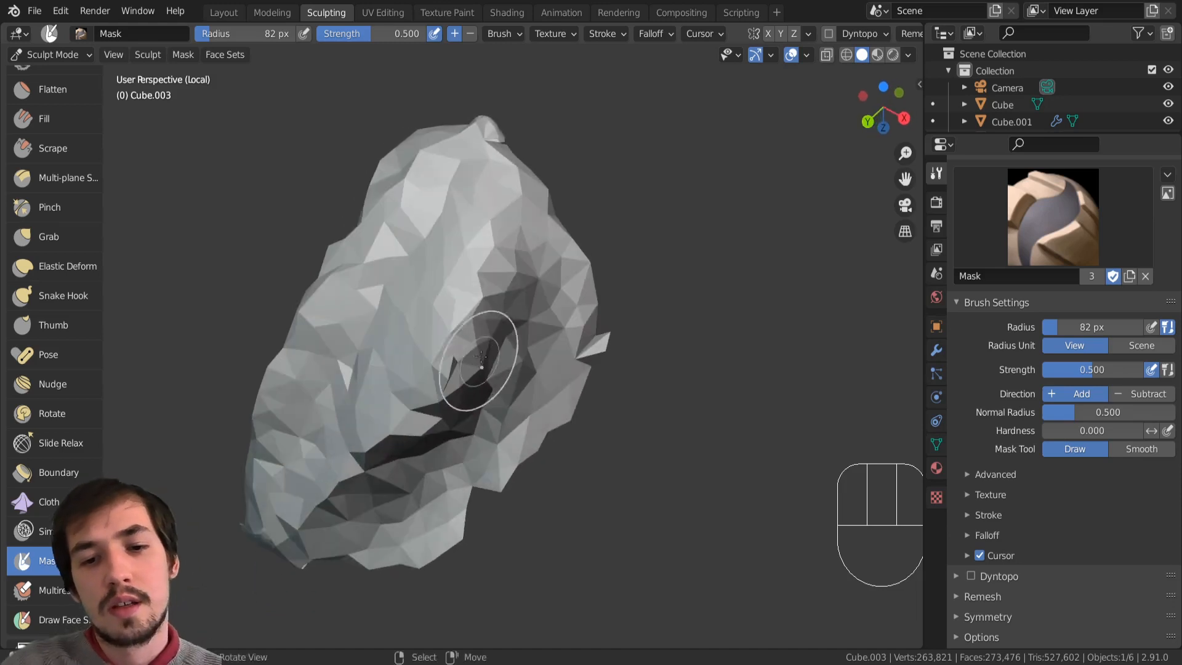
pyautogui.keyDown('ctrl'); pyautogui.moveTo(478, 305); pyautogui.dragTo(454, 325, button='middle'); pyautogui.keyUp('ctrl')
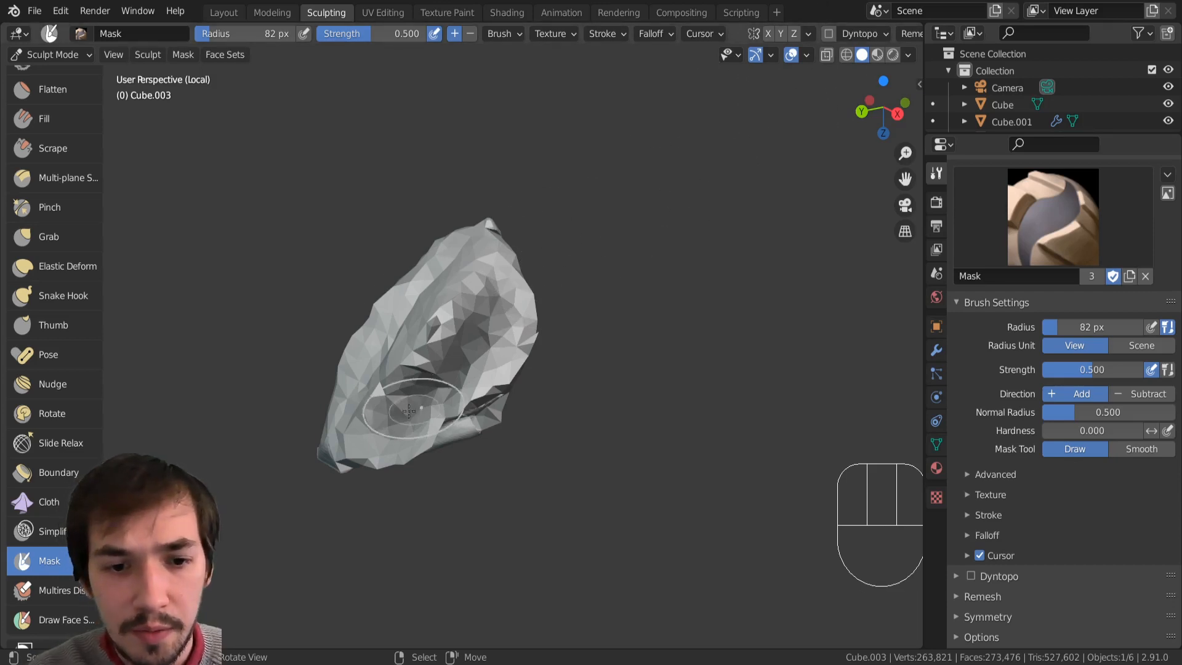
pyautogui.keyDown('ctrl'); pyautogui.moveTo(391, 429); pyautogui.dragTo(447, 360, button='middle'); pyautogui.keyUp('ctrl')
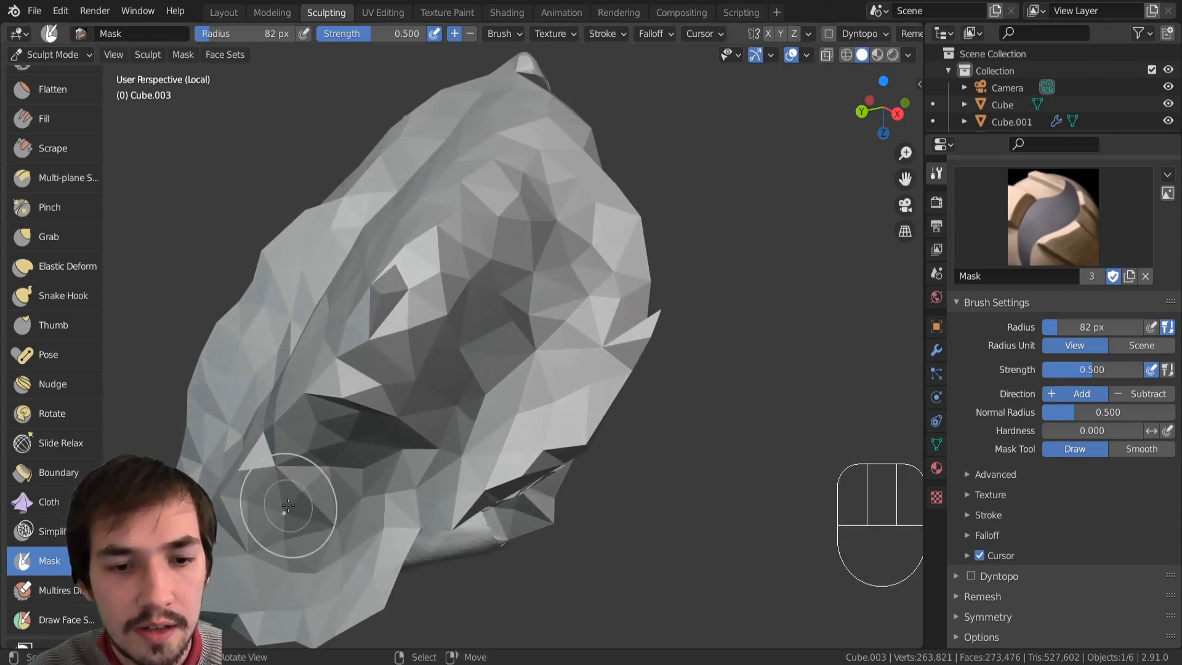
# Step: Voxel-remesh the faceted shape and paint a mask stroke across its front
pyautogui.hotkey('ctrl', 'r')
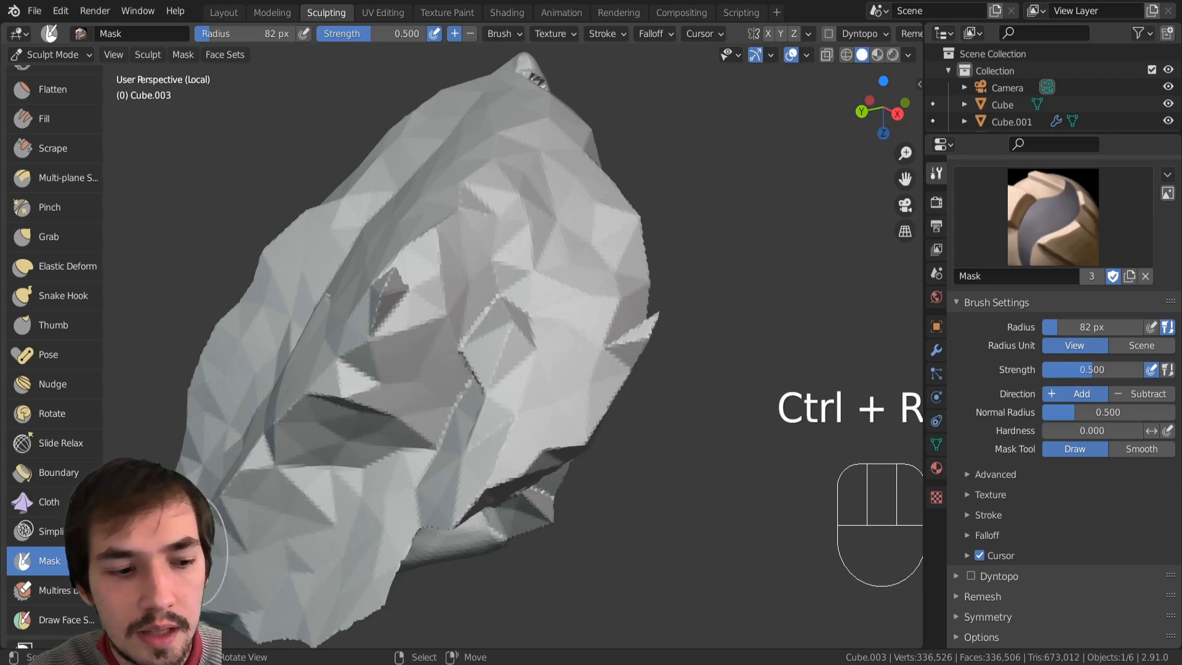
pyautogui.moveTo(444, 368)
pyautogui.keyDown('ctrl'); pyautogui.mouseDown(button='middle')
pyautogui.moveTo(436, 438)
pyautogui.moveTo(472, 436)
pyautogui.mouseUp(button='middle'); pyautogui.keyUp('ctrl')
pyautogui.moveTo(394, 474)
pyautogui.mouseDown()
pyautogui.moveTo(382, 483)
pyautogui.moveTo(486, 330)
pyautogui.mouseUp()
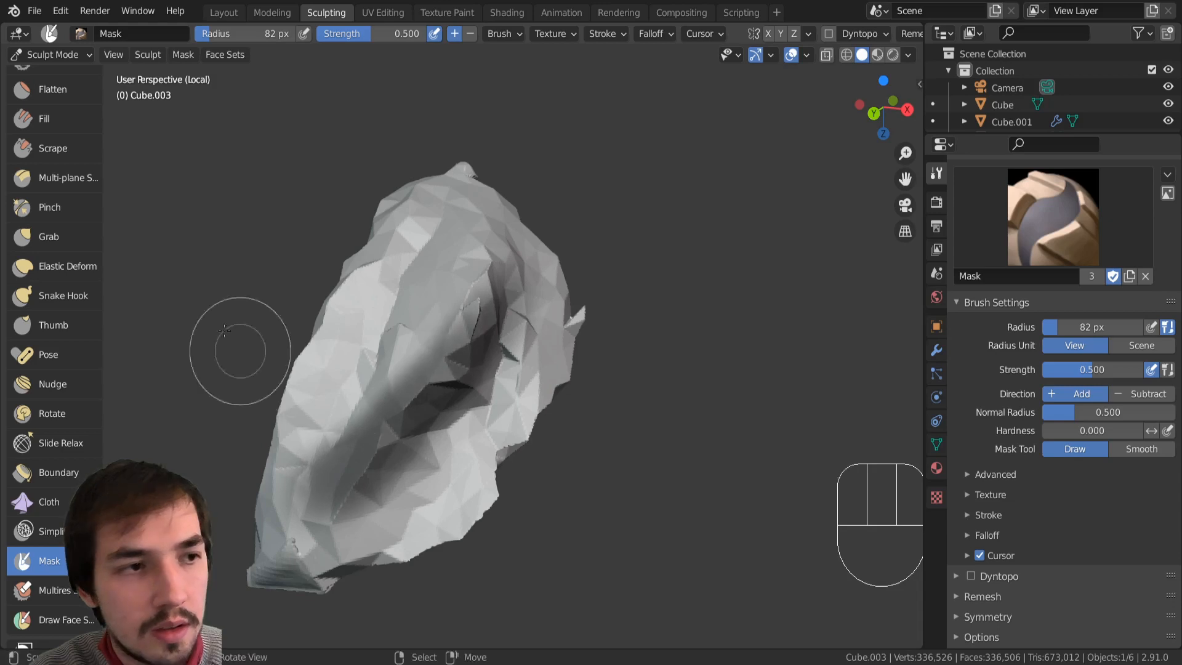
# Step: Raise the Draw brush strength to 0.778, then build up and smooth the outer surface
pyautogui.scroll(10, 55, 179)
pyautogui.click(51, 87)
pyautogui.moveTo(407, 330); pyautogui.dragTo(406, 330)
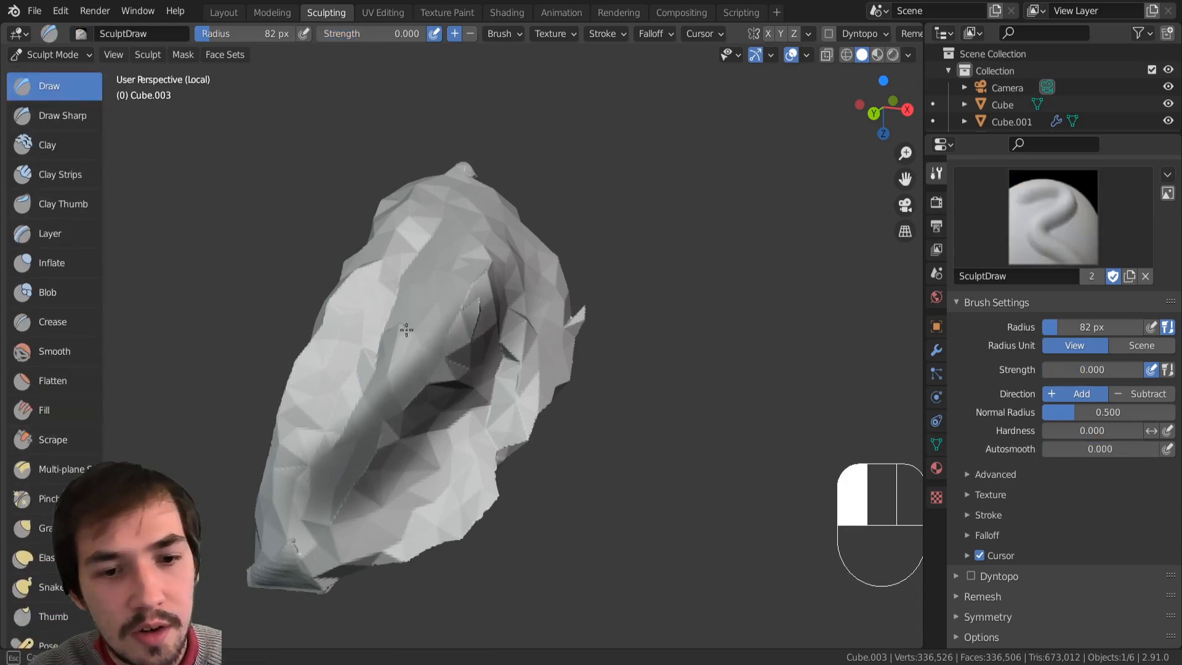
pyautogui.moveTo(428, 423); pyautogui.dragTo(407, 336)
pyautogui.moveTo(407, 336)
pyautogui.mouseDown()
pyautogui.moveTo(399, 301)
pyautogui.moveTo(411, 304)
pyautogui.mouseUp()
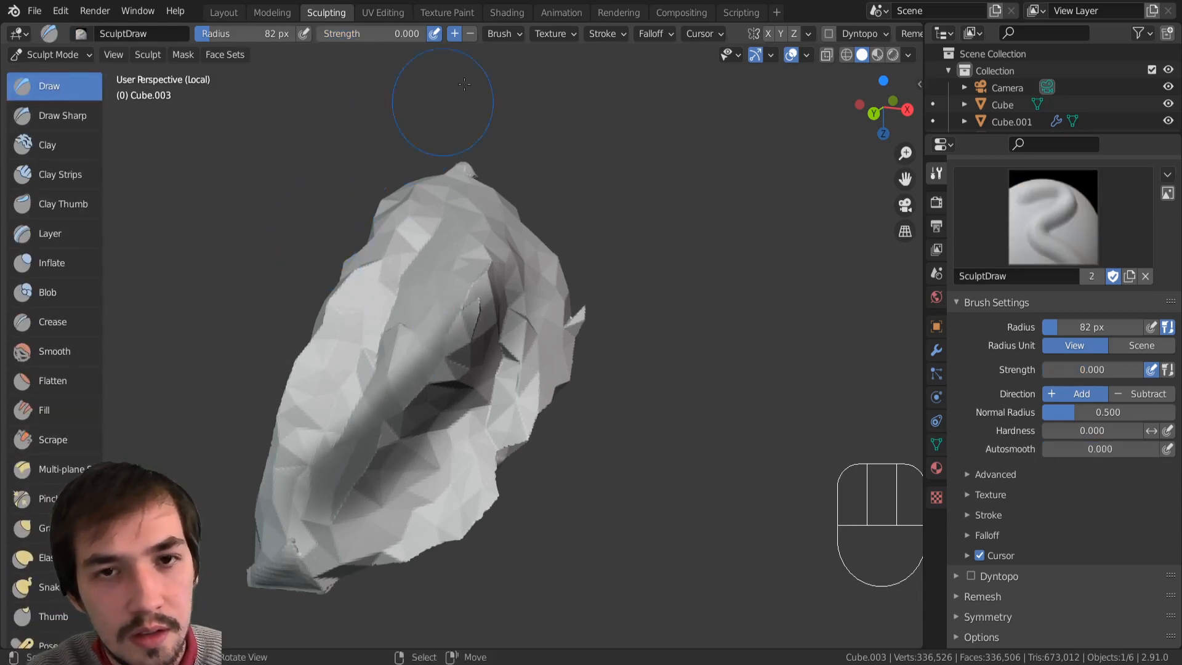
pyautogui.moveTo(445, 101); pyautogui.dragTo(440, 111)
pyautogui.moveTo(345, 309)
pyautogui.mouseDown()
pyautogui.moveTo(439, 477)
pyautogui.moveTo(478, 457)
pyautogui.moveTo(444, 277)
pyautogui.moveTo(518, 345)
pyautogui.moveTo(542, 259)
pyautogui.moveTo(488, 229)
pyautogui.moveTo(321, 523)
pyautogui.moveTo(283, 536)
pyautogui.moveTo(307, 464)
pyautogui.mouseUp()
pyautogui.moveTo(307, 464)
pyautogui.mouseDown(button='middle')
pyautogui.moveTo(449, 475)
pyautogui.moveTo(361, 451)
pyautogui.mouseUp(button='middle')
pyautogui.moveTo(360, 452)
pyautogui.mouseDown()
pyautogui.moveTo(431, 369)
pyautogui.moveTo(415, 351)
pyautogui.moveTo(362, 498)
pyautogui.moveTo(369, 431)
pyautogui.moveTo(450, 345)
pyautogui.moveTo(397, 446)
pyautogui.mouseUp()
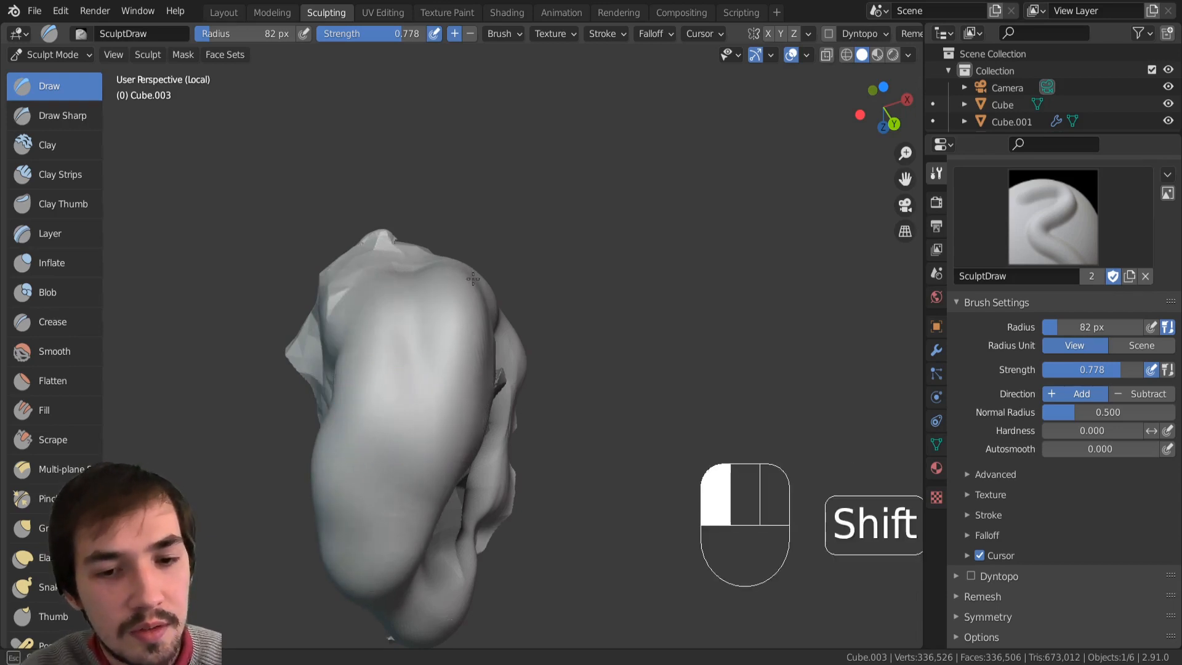
# Step: Paint a Y-shaped mask on the smoothed surface using the Mask brush with a 32 px radius
pyautogui.scroll(-8, 28, 401)
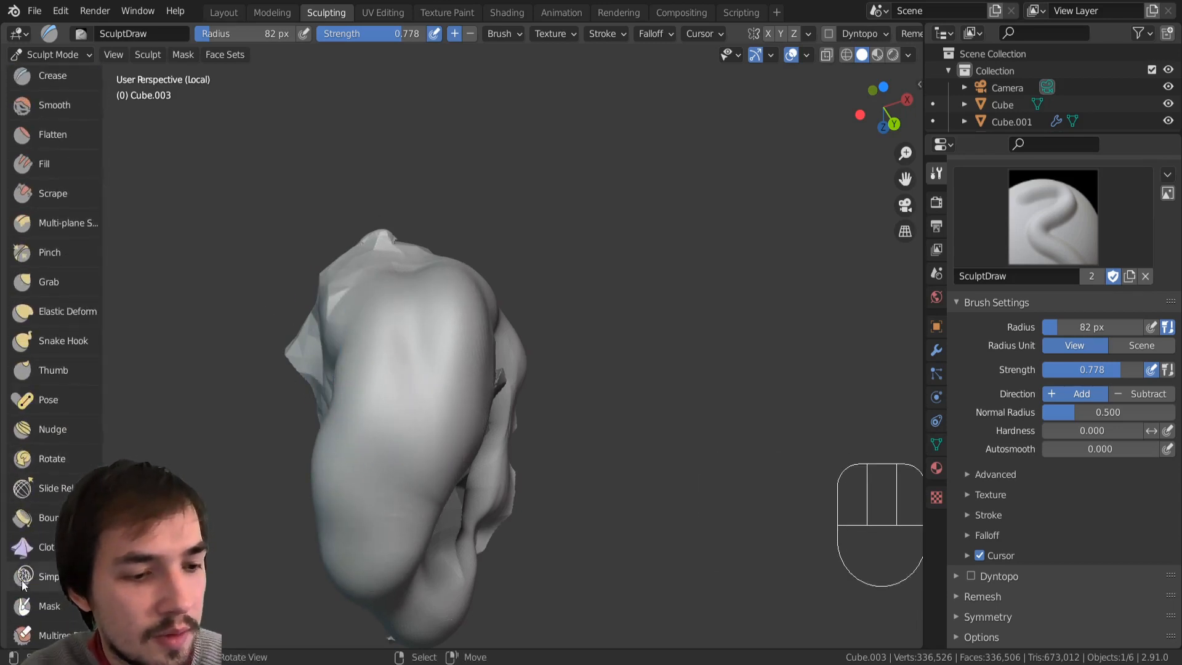
pyautogui.scroll(-2, 27, 402)
pyautogui.click(51, 580)
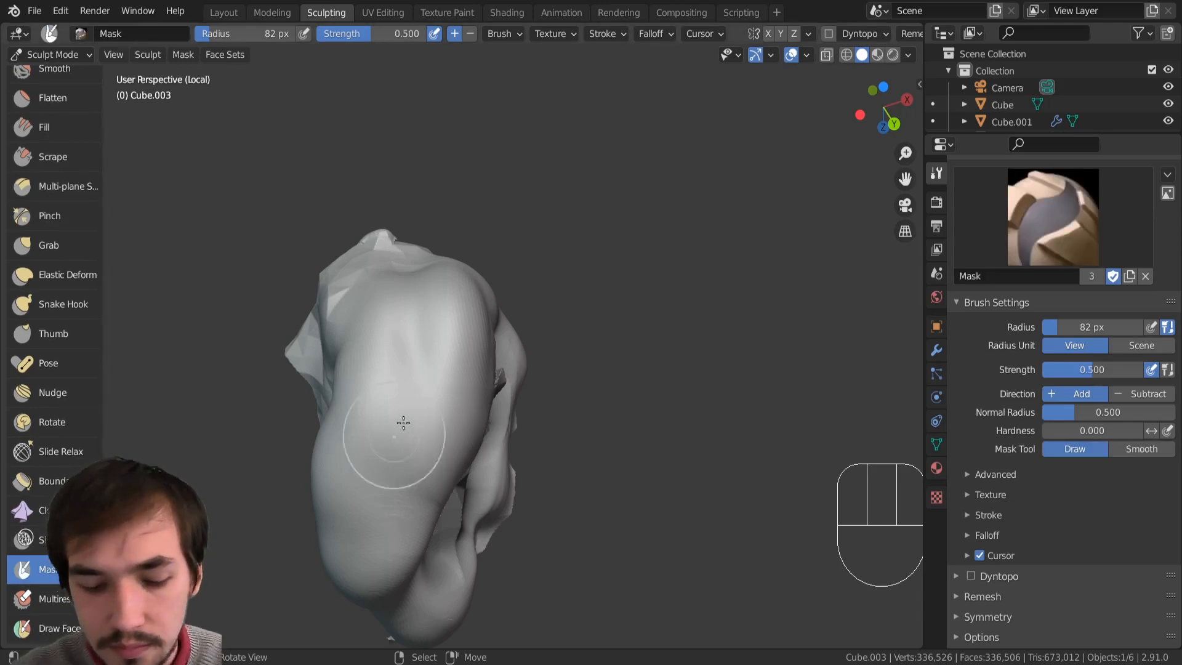
pyautogui.press('f')
pyautogui.press('f')
pyautogui.click(419, 412)
pyautogui.moveTo(465, 365)
pyautogui.mouseDown()
pyautogui.moveTo(368, 531)
pyautogui.moveTo(389, 312)
pyautogui.moveTo(358, 529)
pyautogui.moveTo(418, 394)
pyautogui.moveTo(338, 455)
pyautogui.mouseUp()
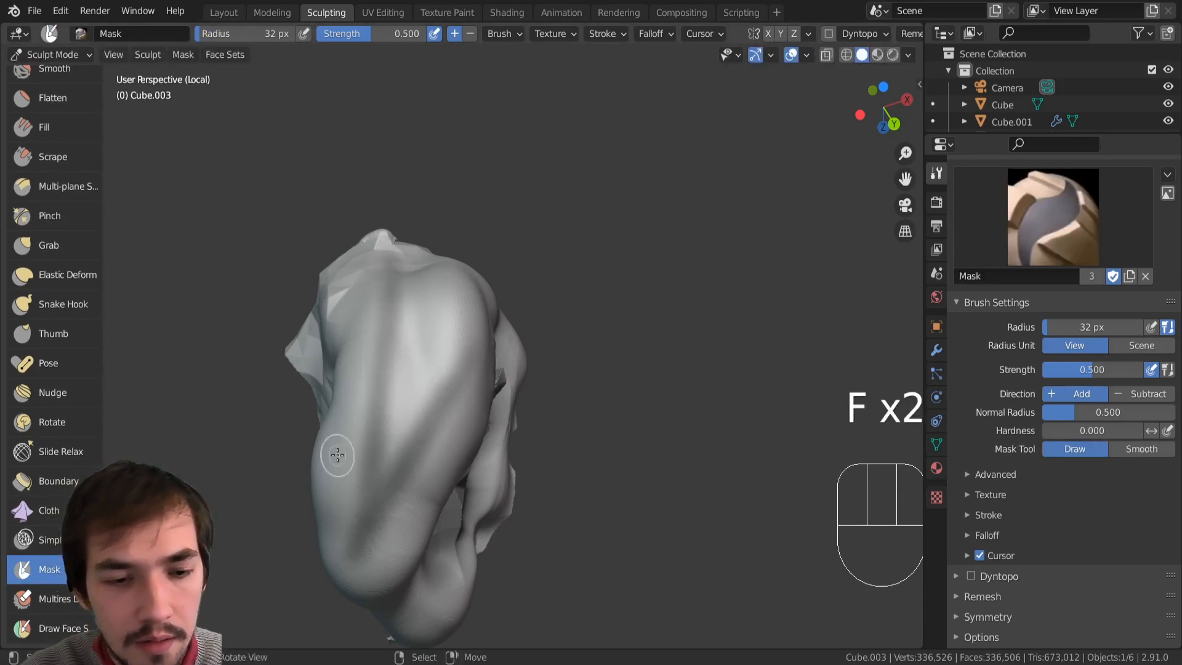
# Step: Test the mask by sculpting across the upper part of the form with the Draw brush
pyautogui.scroll(5, 61, 133)
pyautogui.click(49, 86)
pyautogui.moveTo(185, 296); pyautogui.dragTo(227, 353, button='middle')
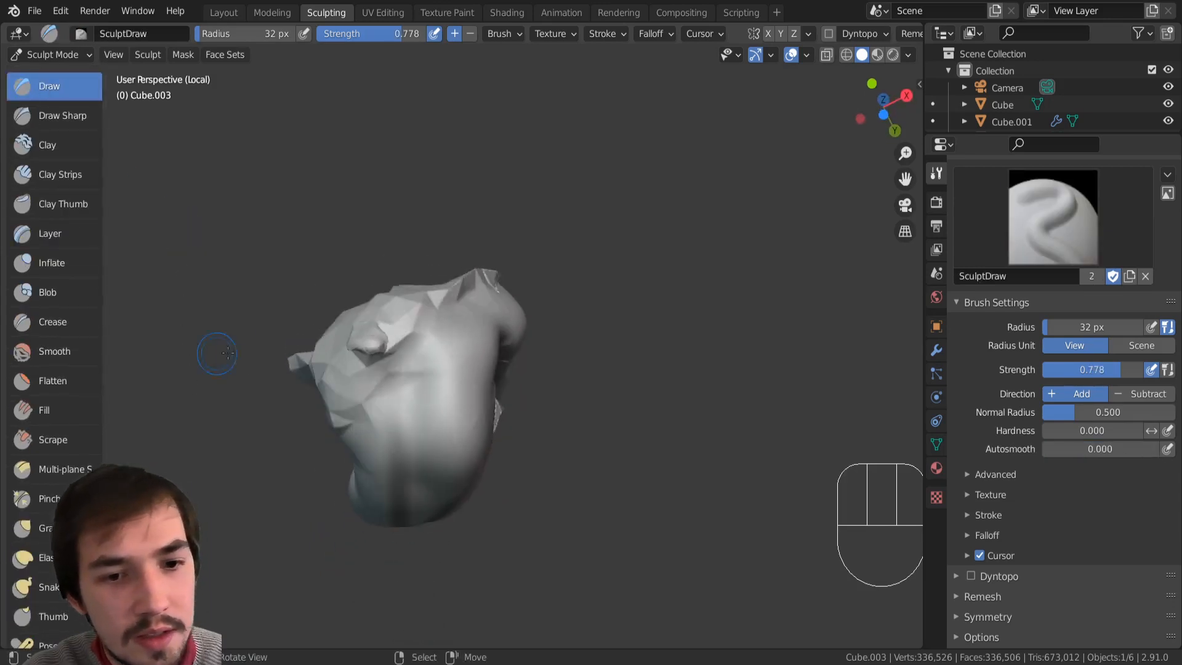
pyautogui.moveTo(479, 300); pyautogui.dragTo(471, 471)
pyautogui.moveTo(404, 390); pyautogui.dragTo(480, 480)
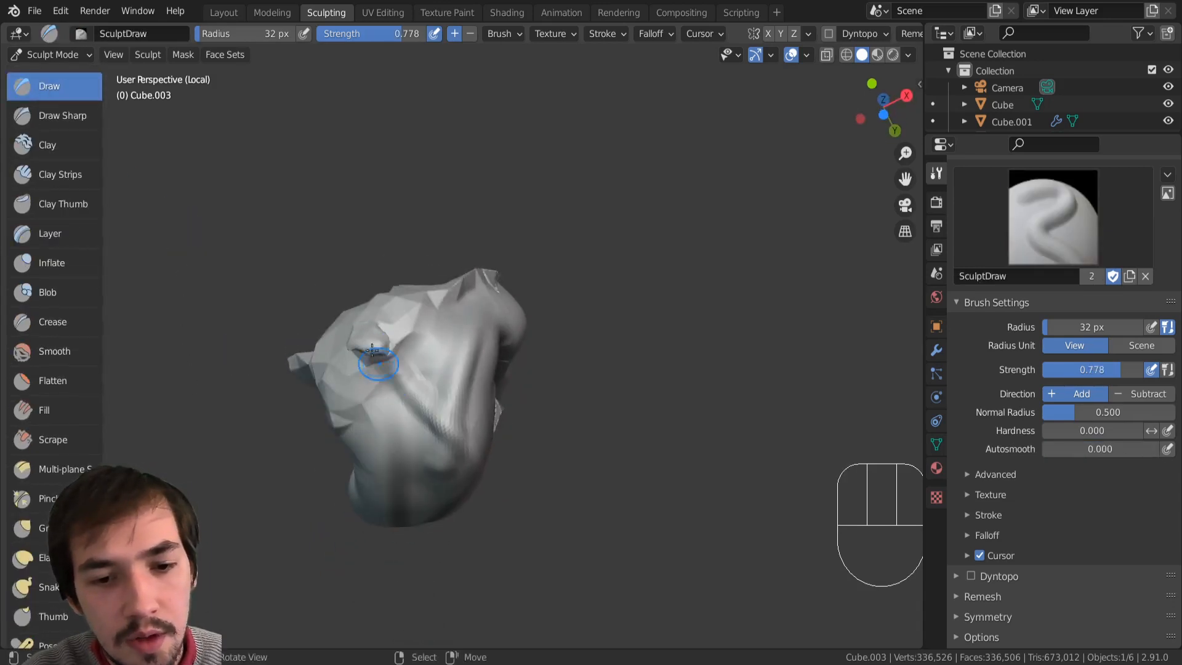
pyautogui.moveTo(372, 351); pyautogui.dragTo(379, 342)
pyautogui.moveTo(476, 350); pyautogui.dragTo(408, 353, button='middle')
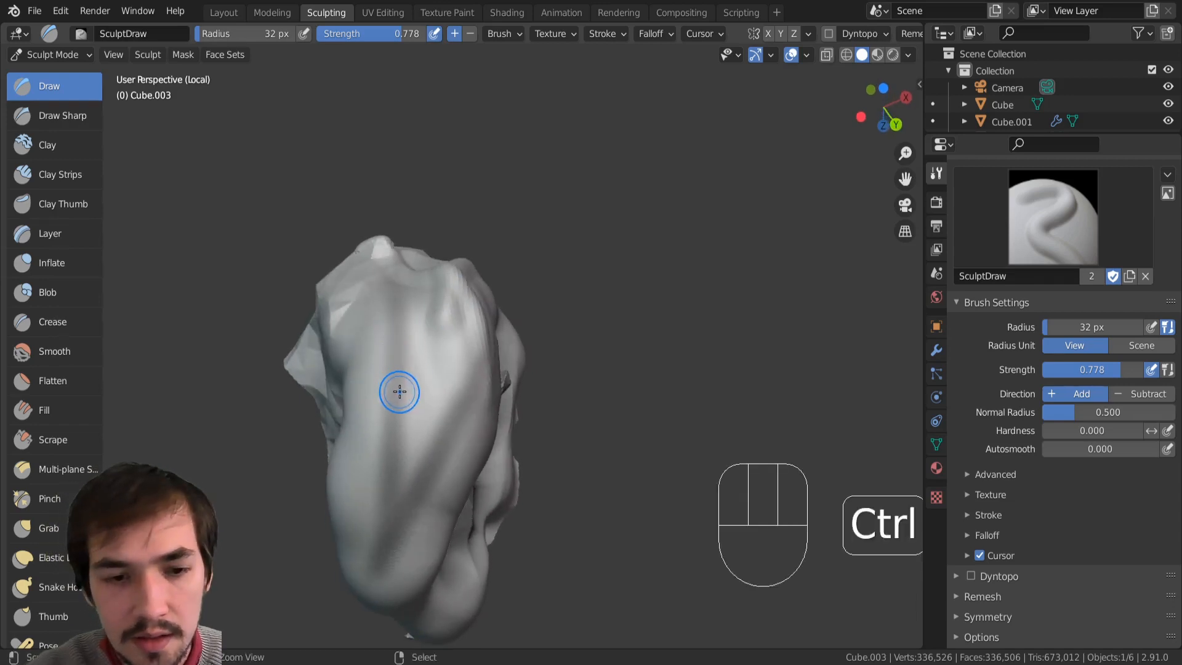
# Step: Invert the mask and raise the exposed Y-shaped area with the Draw brush at a 102 px radius
pyautogui.hotkey('ctrl', 'i')
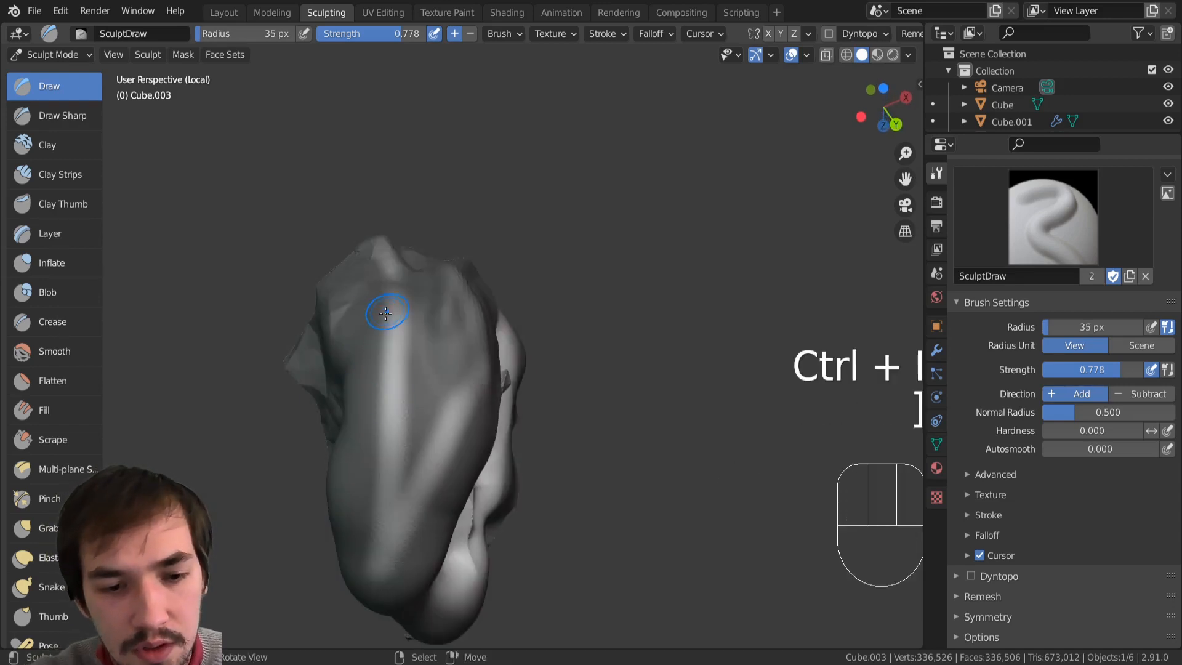
pyautogui.press(']')
pyautogui.press(']')
pyautogui.press(']')
pyautogui.moveTo(398, 294)
pyautogui.mouseDown()
pyautogui.moveTo(385, 453)
pyautogui.moveTo(394, 573)
pyautogui.moveTo(474, 382)
pyautogui.moveTo(360, 580)
pyautogui.moveTo(401, 533)
pyautogui.mouseUp()
pyautogui.moveTo(400, 534); pyautogui.dragTo(333, 503, button='middle')
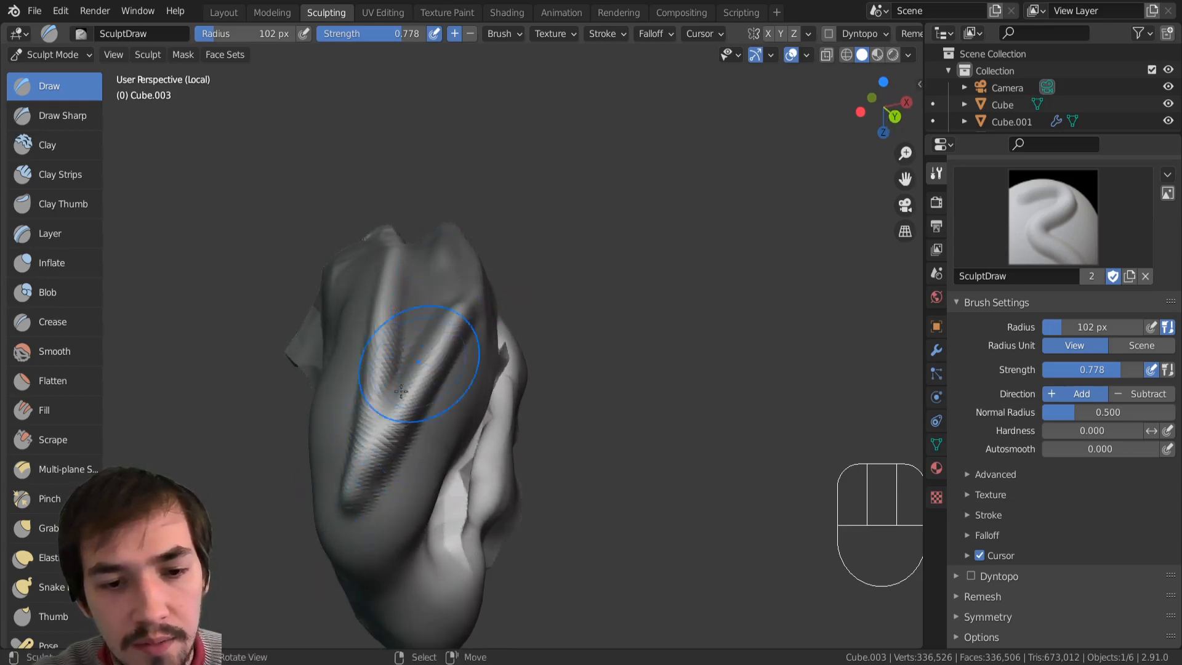
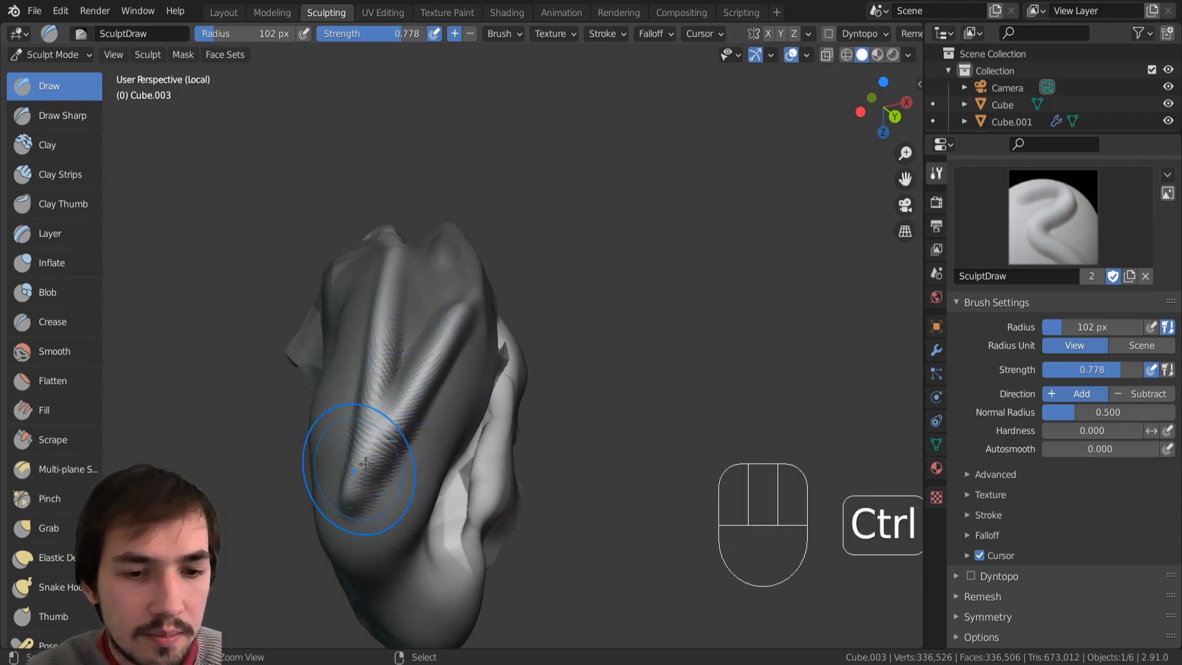
# Step: Voxel-remesh the sculpt with its raised Y-shaped ridge and inspect the new surface
pyautogui.hotkey('ctrl', 'r')
pyautogui.moveTo(380, 495); pyautogui.dragTo(411, 497, button='middle')
pyautogui.moveTo(406, 496); pyautogui.dragTo(428, 506, button='middle')
pyautogui.moveTo(430, 507)
pyautogui.keyDown('ctrl'); pyautogui.mouseDown(button='middle')
pyautogui.moveTo(434, 468)
pyautogui.moveTo(409, 612)
pyautogui.moveTo(372, 436)
pyautogui.moveTo(404, 470)
pyautogui.moveTo(406, 418)
pyautogui.mouseUp(button='middle'); pyautogui.keyUp('ctrl')
pyautogui.scroll(-10, 65, 394)
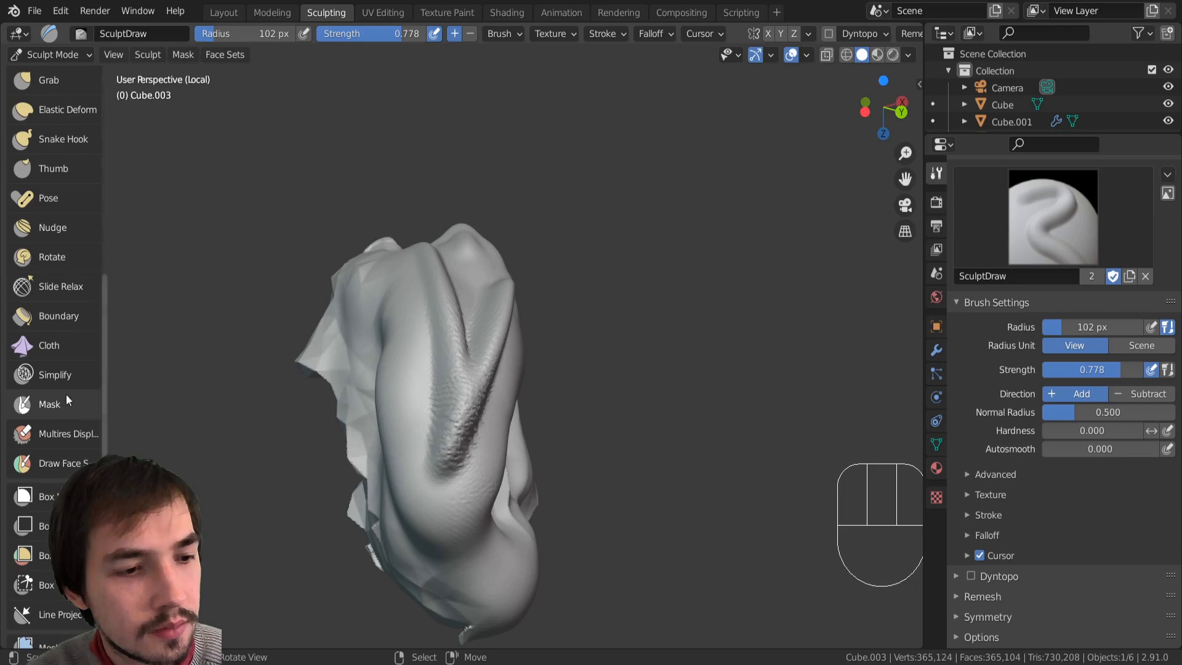
# Step: Choose the Multires Displacement Eraser brush, leave local view and bring the faceted low-poly form into view
pyautogui.click(61, 439)
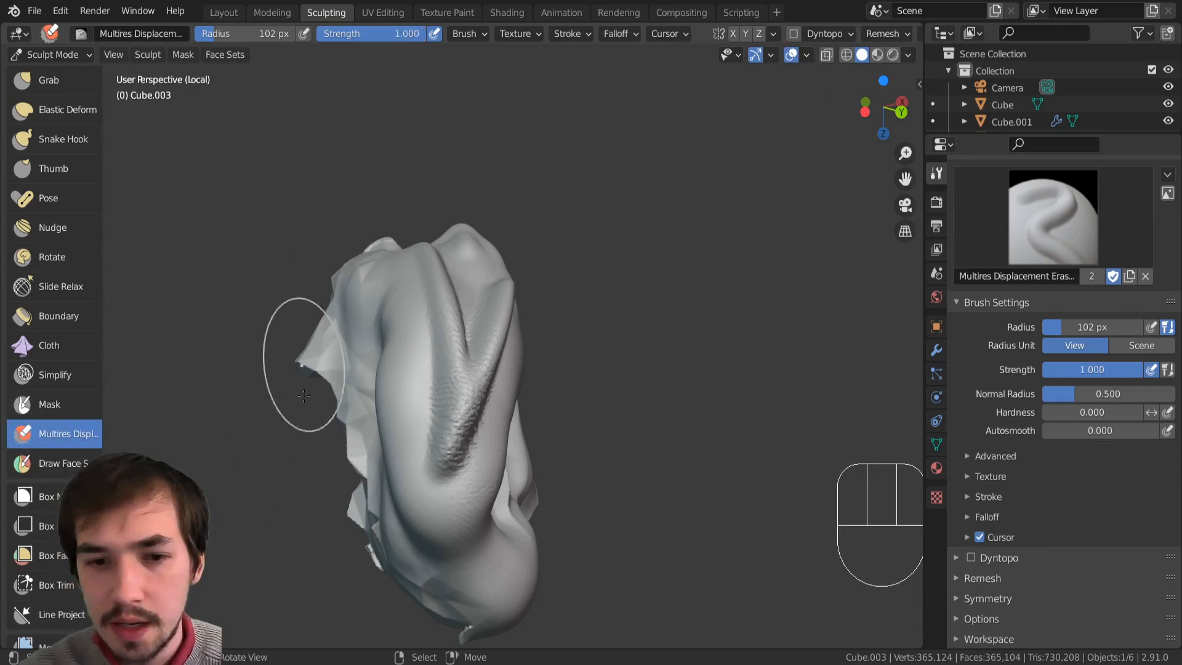
pyautogui.moveTo(445, 448)
pyautogui.mouseDown(button='middle')
pyautogui.moveTo(660, 462)
pyautogui.moveTo(853, 551)
pyautogui.moveTo(409, 366)
pyautogui.moveTo(375, 412)
pyautogui.mouseUp(button='middle')
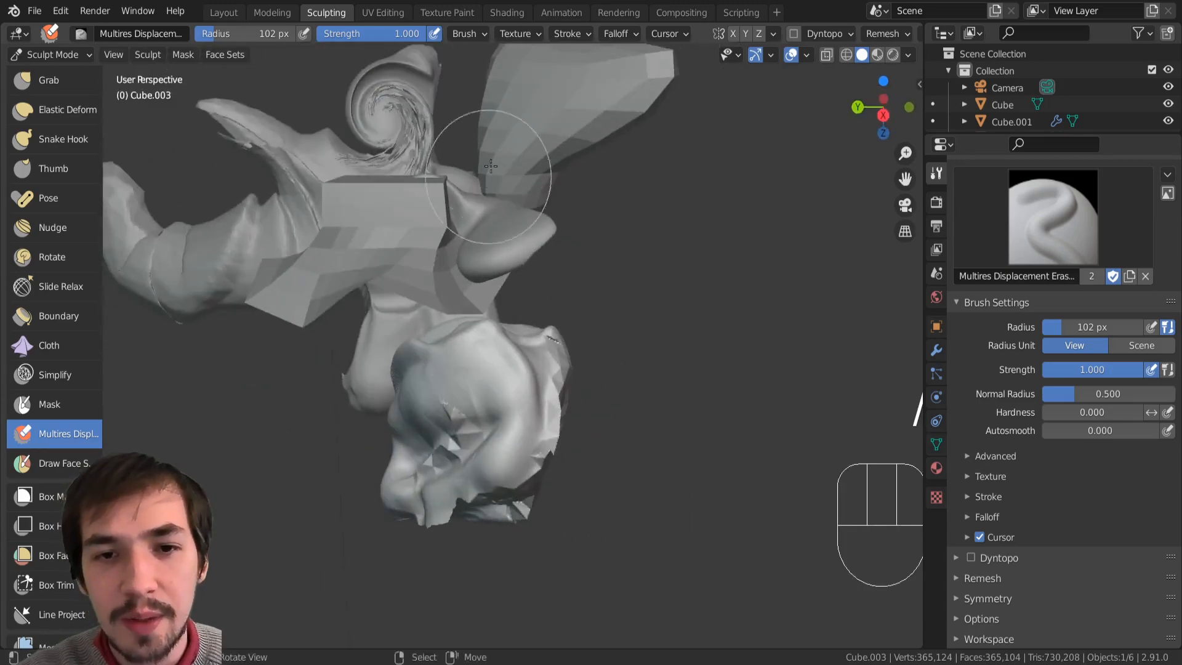
pyautogui.keyDown('shift'); pyautogui.moveTo(585, 105); pyautogui.dragTo(399, 365, button='middle'); pyautogui.keyUp('shift')
pyautogui.keyDown('shift'); pyautogui.moveTo(392, 419); pyautogui.dragTo(481, 360, button='middle'); pyautogui.keyUp('shift')
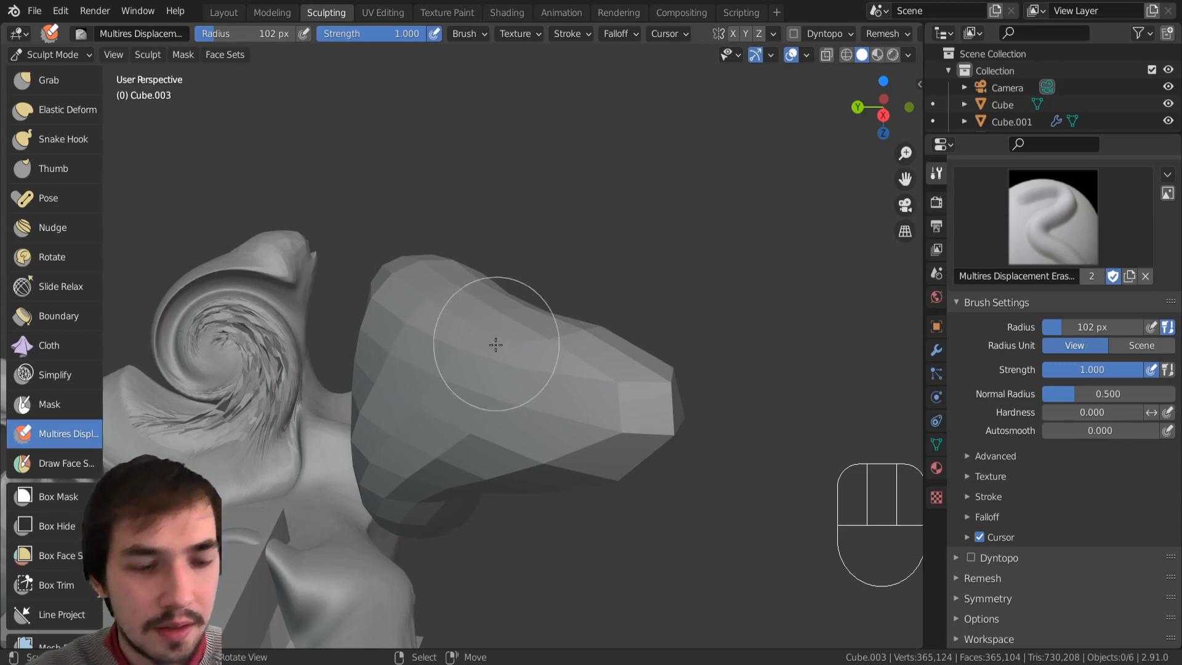
# Step: Make the faceted form Cube.001 the active object and enter Sculpt Mode on it with the Draw Sharp brush
pyautogui.press('Tab')
pyautogui.click(435, 364)
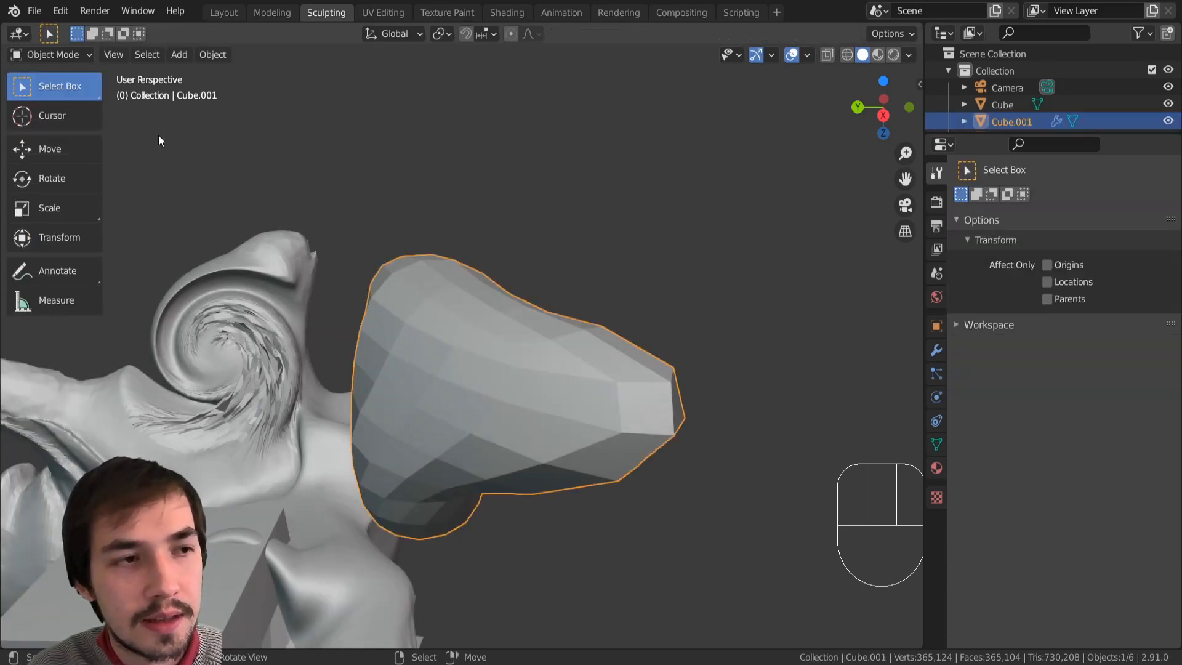
pyautogui.click(41, 57)
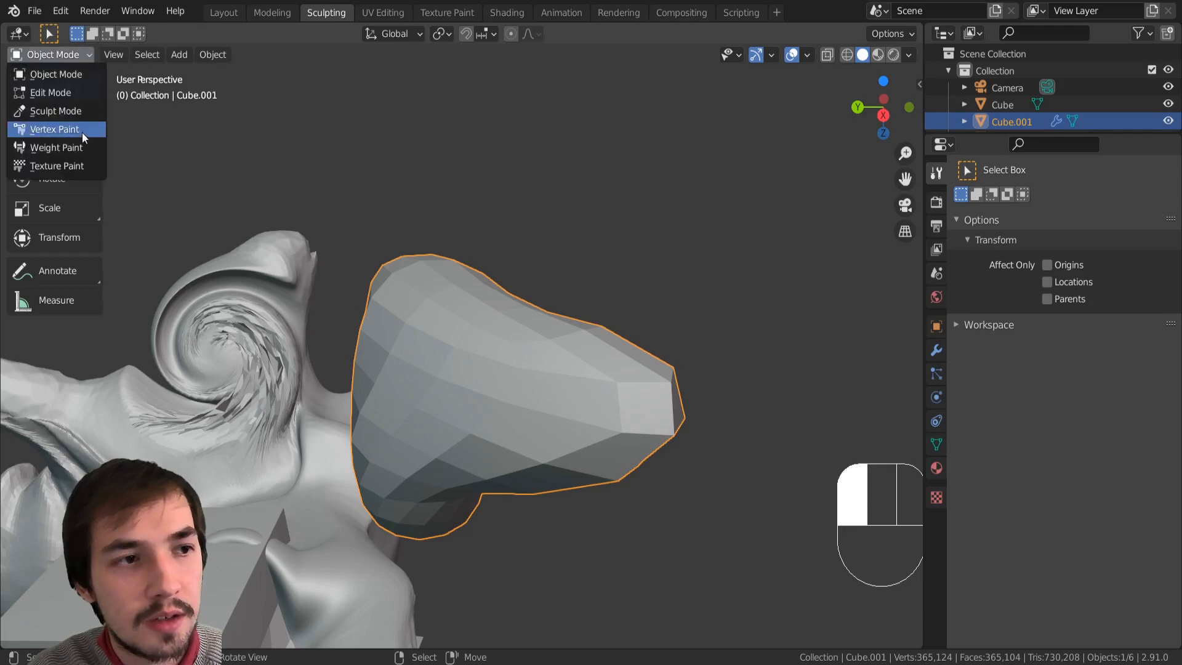
pyautogui.click(61, 109)
pyautogui.click(62, 114)
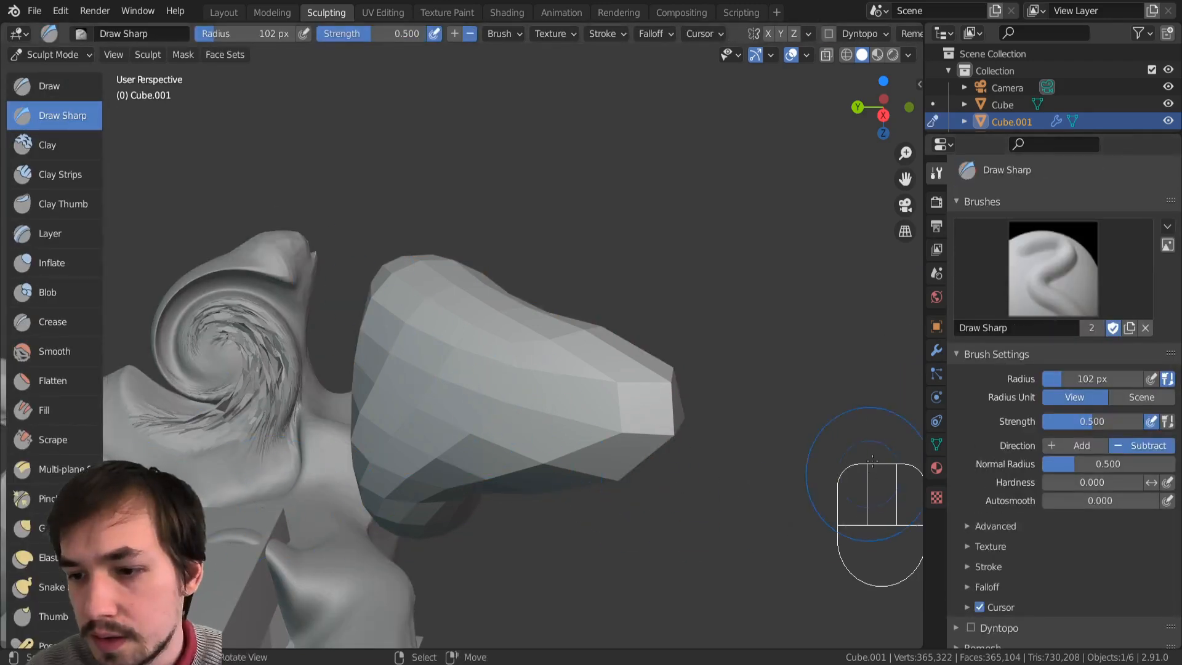
# Step: Inspect the Multires modifier by lowering the sculpt level to 0 and restoring it to 2
pyautogui.click(937, 350)
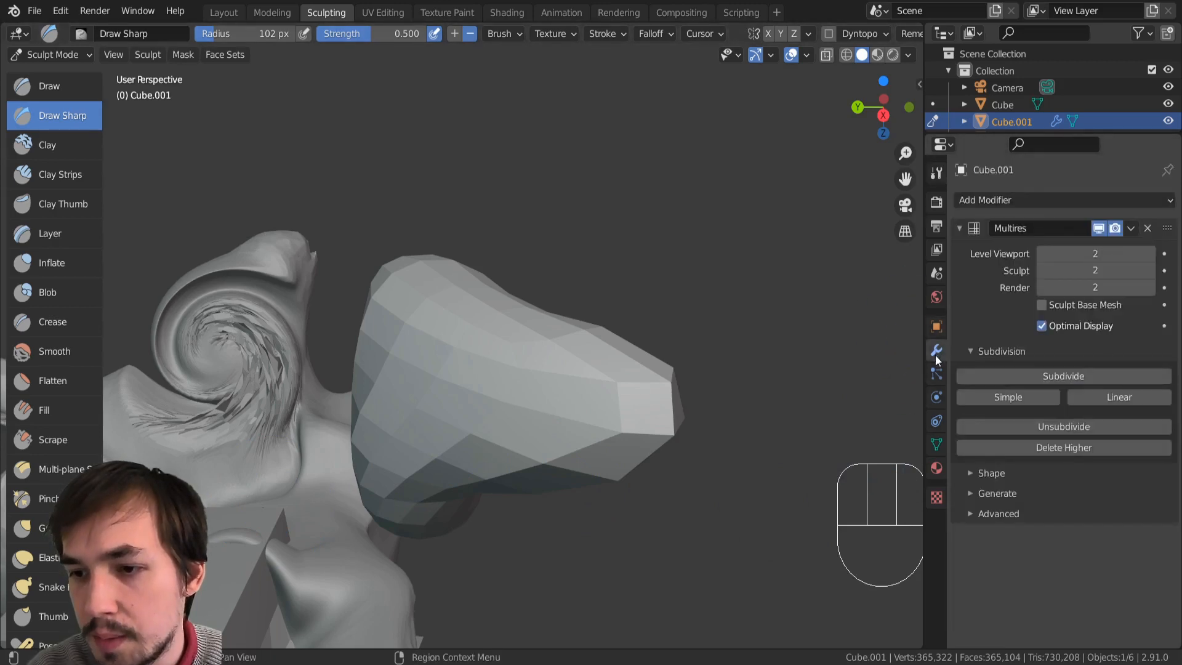
pyautogui.click(1042, 271)
pyautogui.click(1042, 270)
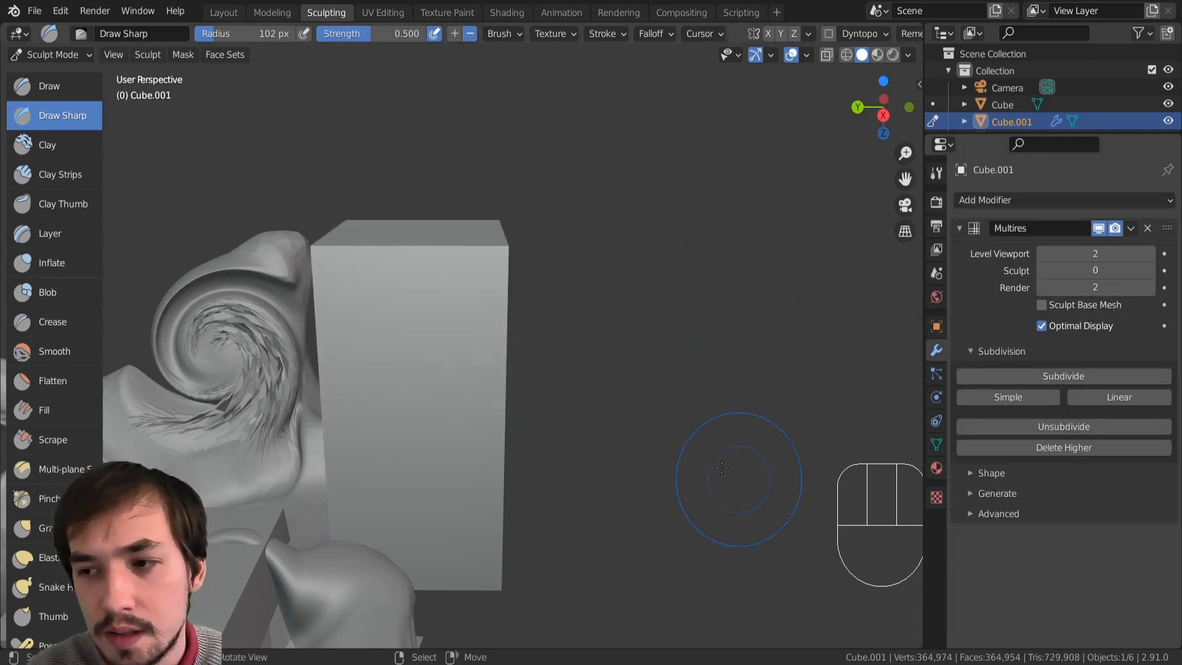
pyautogui.press('pageup')
pyautogui.press('pageup')
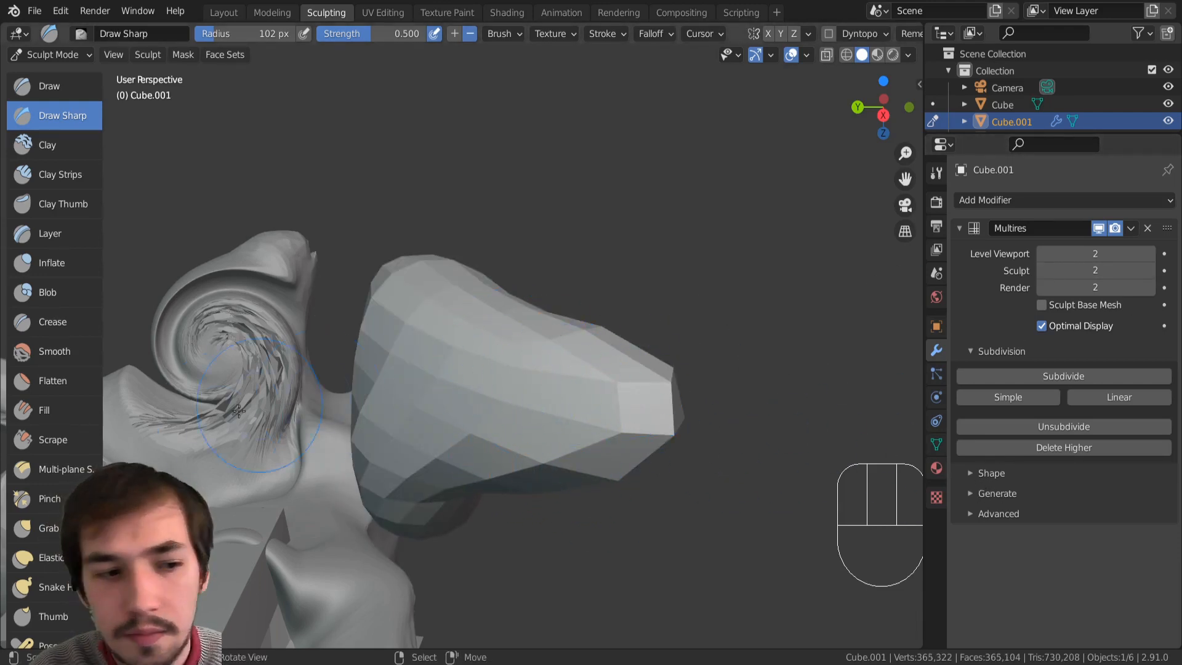
# Step: Erase the sculpted displacement across the front of the form with the Multires Displacement Eraser, enlarging the radius to 208 px
pyautogui.scroll(-10, 25, 561)
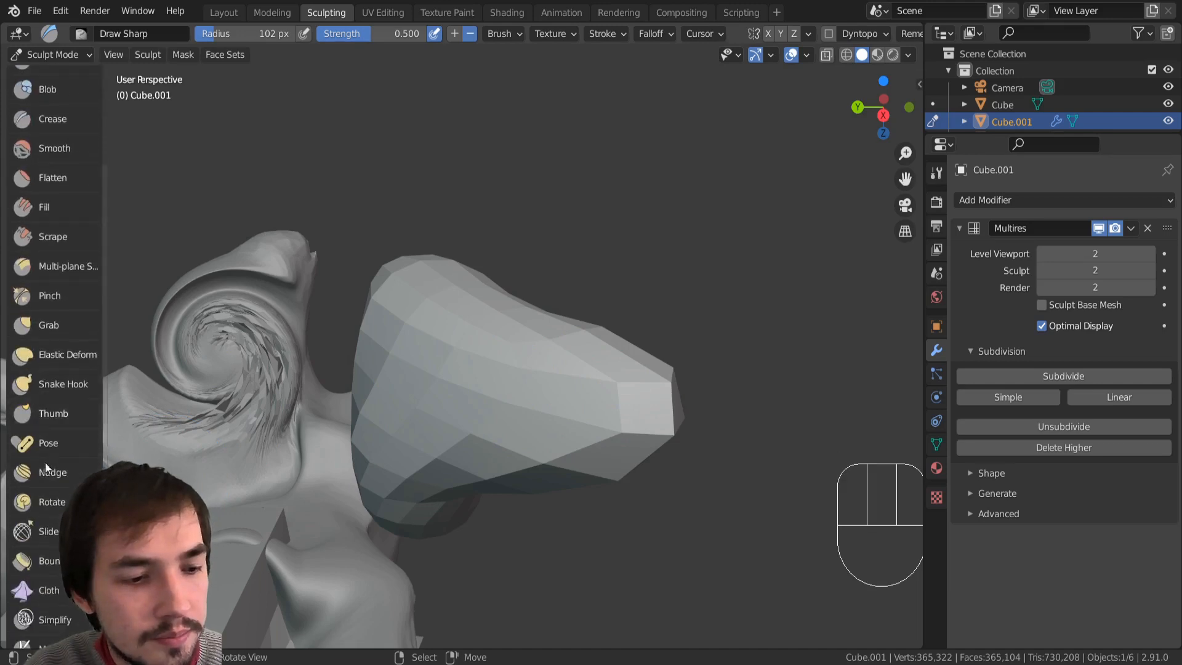
pyautogui.click(47, 454)
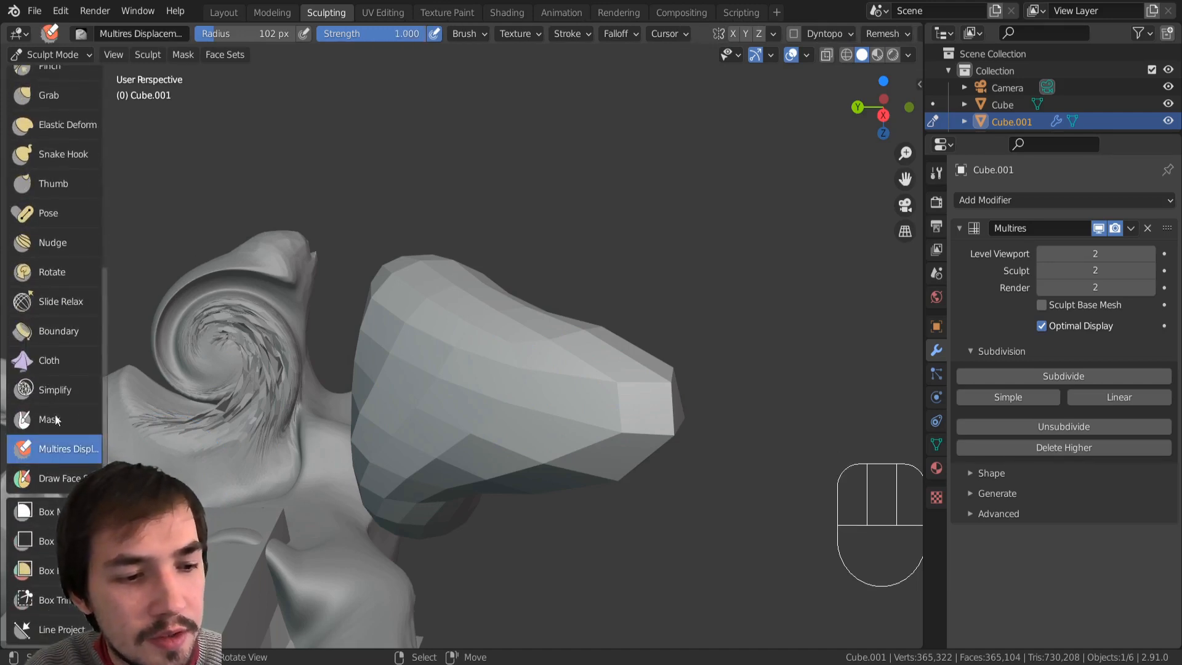
pyautogui.moveTo(634, 419)
pyautogui.mouseDown()
pyautogui.moveTo(612, 428)
pyautogui.moveTo(557, 348)
pyautogui.moveTo(468, 394)
pyautogui.moveTo(431, 431)
pyautogui.mouseUp()
pyautogui.press(']')
pyautogui.press(']')
pyautogui.press(']')
pyautogui.press(']')
pyautogui.press(']')
pyautogui.press(']')
pyautogui.press(']')
pyautogui.moveTo(389, 486); pyautogui.dragTo(499, 446)
pyautogui.moveTo(458, 247); pyautogui.dragTo(401, 305)
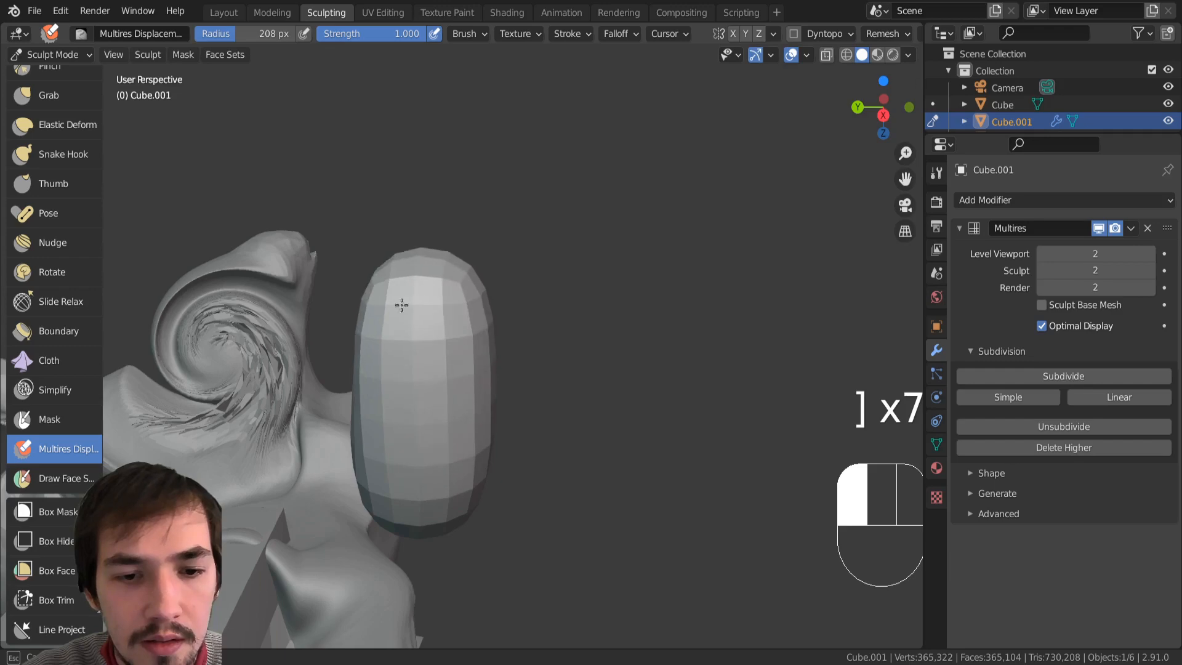
pyautogui.moveTo(369, 437); pyautogui.dragTo(397, 435)
# Step: Erase the displacement on the other side of the form with the Multires Displacement Eraser
pyautogui.moveTo(459, 428); pyautogui.dragTo(339, 465, button='middle')
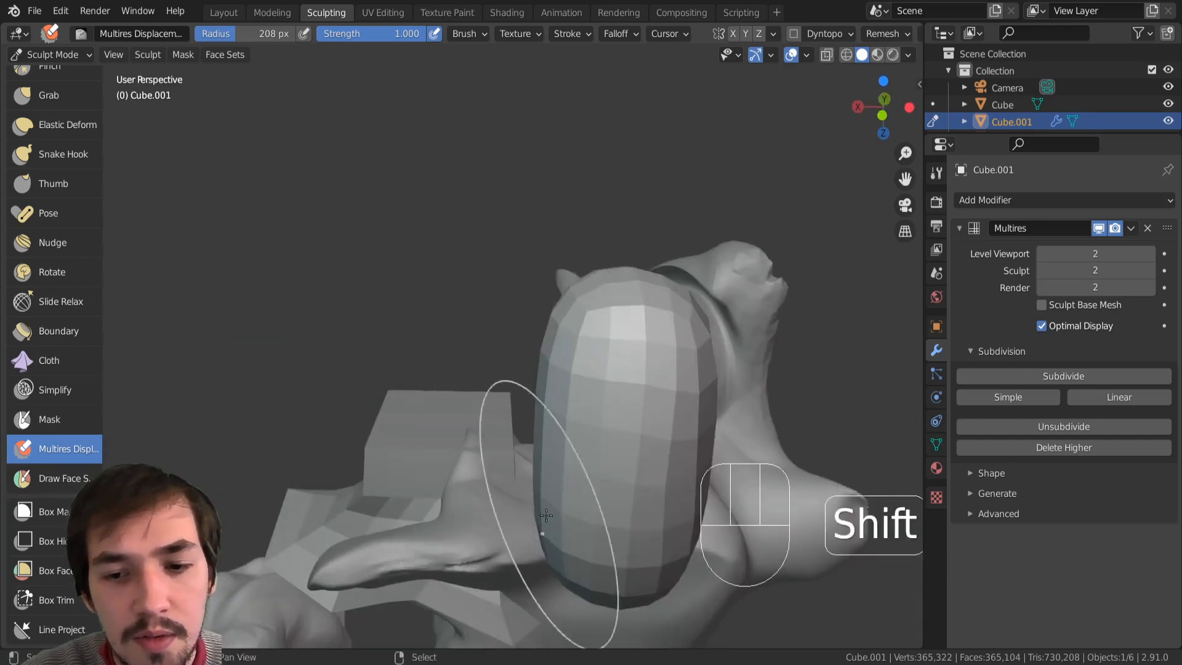
pyautogui.keyDown('shift'); pyautogui.moveTo(545, 532); pyautogui.dragTo(357, 464, button='middle'); pyautogui.keyUp('shift')
pyautogui.moveTo(385, 387); pyautogui.dragTo(495, 252)
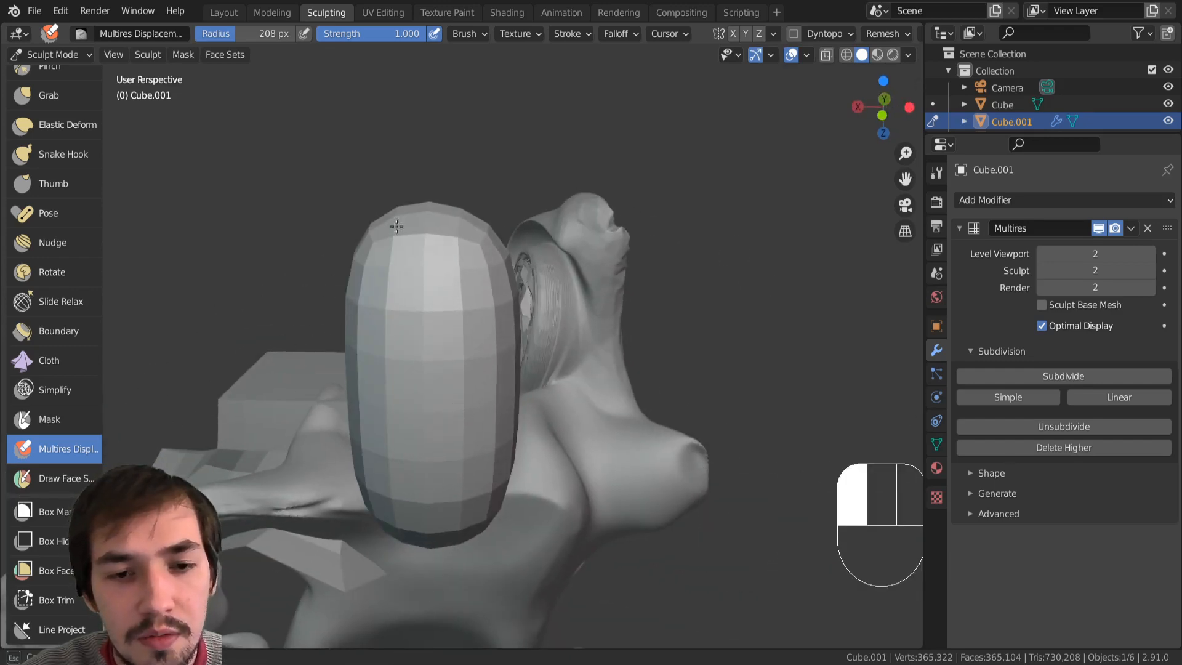
pyautogui.moveTo(397, 226); pyautogui.dragTo(397, 326)
pyautogui.moveTo(397, 326)
pyautogui.mouseDown(button='middle')
pyautogui.moveTo(412, 343)
pyautogui.moveTo(451, 512)
pyautogui.mouseUp(button='middle')
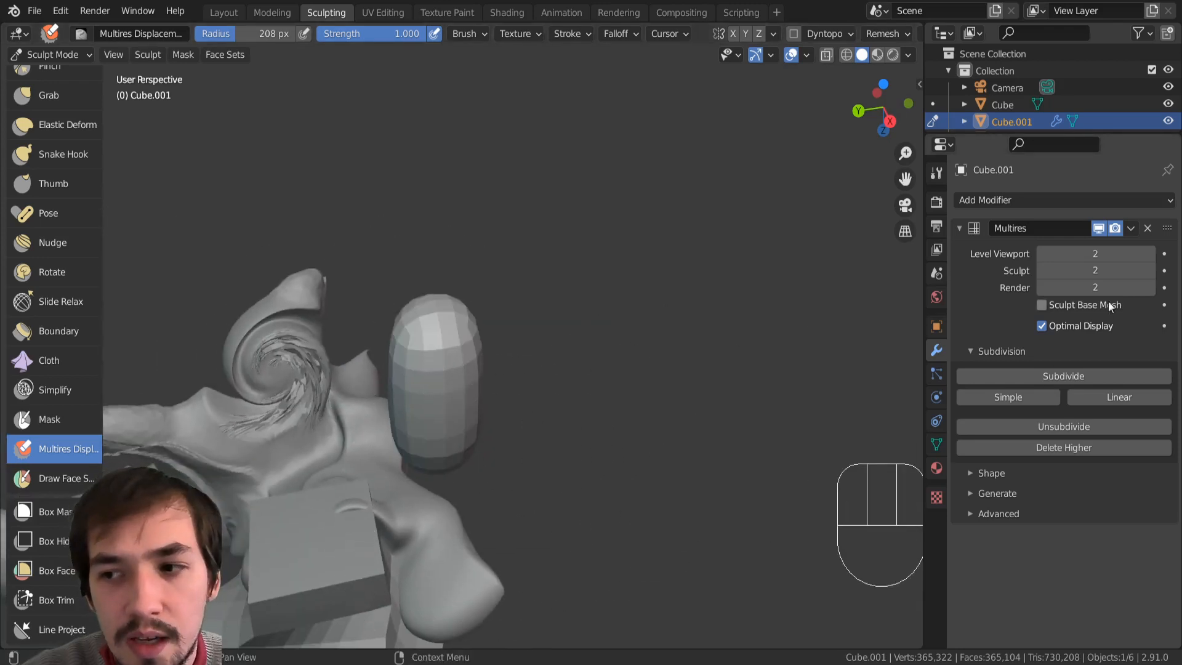
# Step: Widen the brush list until the full brush names are readable
pyautogui.click(89, 453)
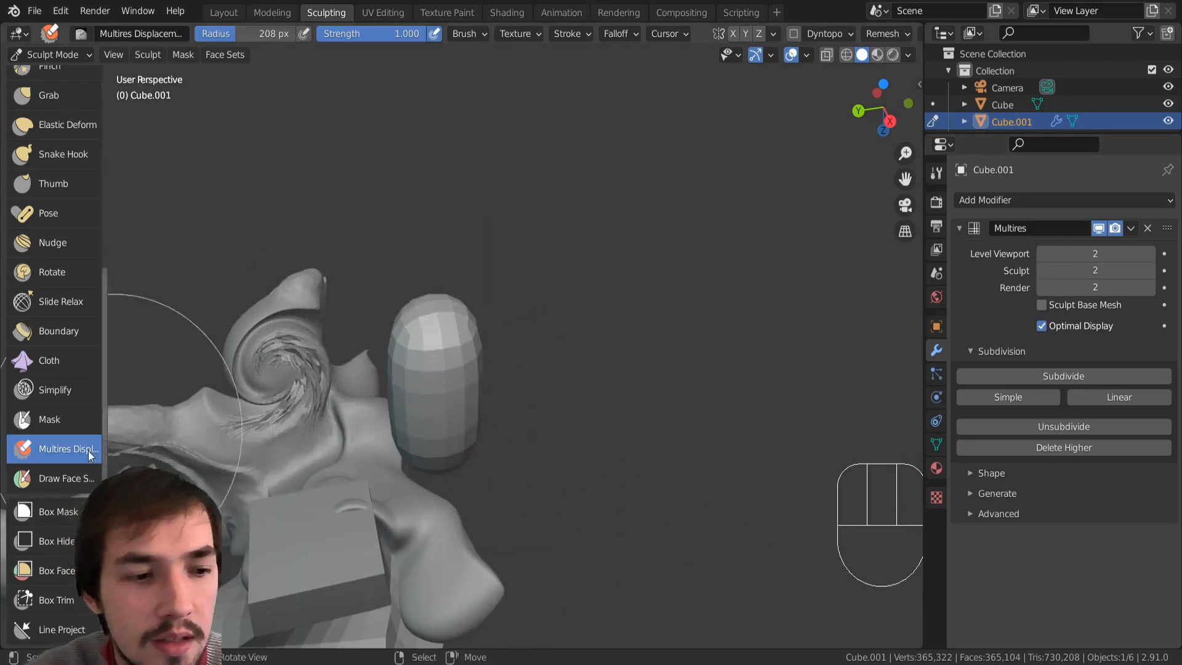
pyautogui.moveTo(106, 439)
pyautogui.mouseDown()
pyautogui.moveTo(193, 463)
pyautogui.moveTo(175, 463)
pyautogui.mouseUp()
pyautogui.moveTo(411, 453)
pyautogui.mouseDown(button='middle')
pyautogui.moveTo(371, 403)
pyautogui.moveTo(348, 401)
pyautogui.moveTo(449, 434)
pyautogui.moveTo(509, 404)
pyautogui.mouseUp(button='middle')
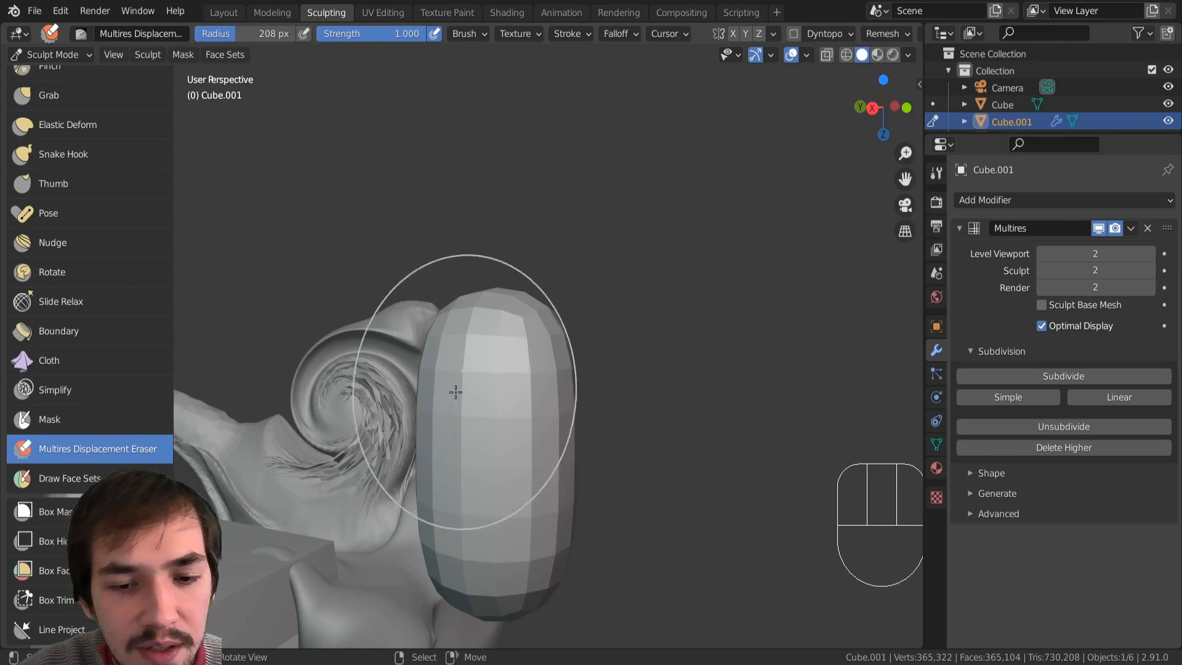
# Step: In Edit Mode, dissolve the horizontal middle edge on the front side of the base box
pyautogui.press('Tab')
pyautogui.click(606, 421)
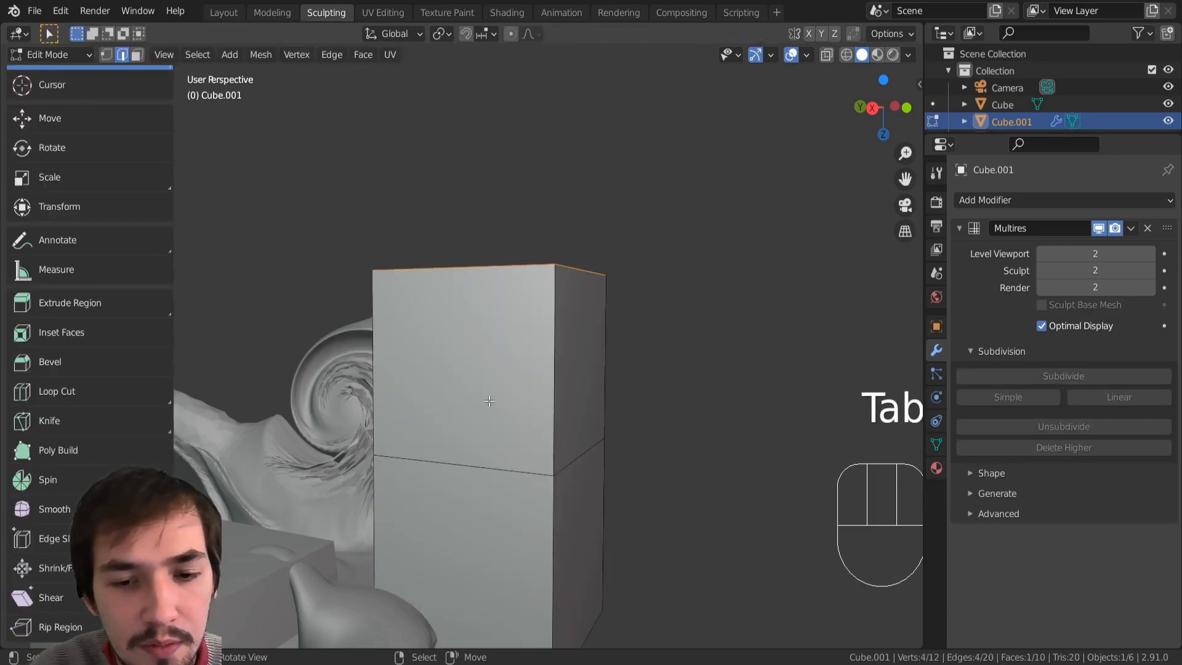
pyautogui.click(451, 465)
pyautogui.scroll(-2, 453, 450)
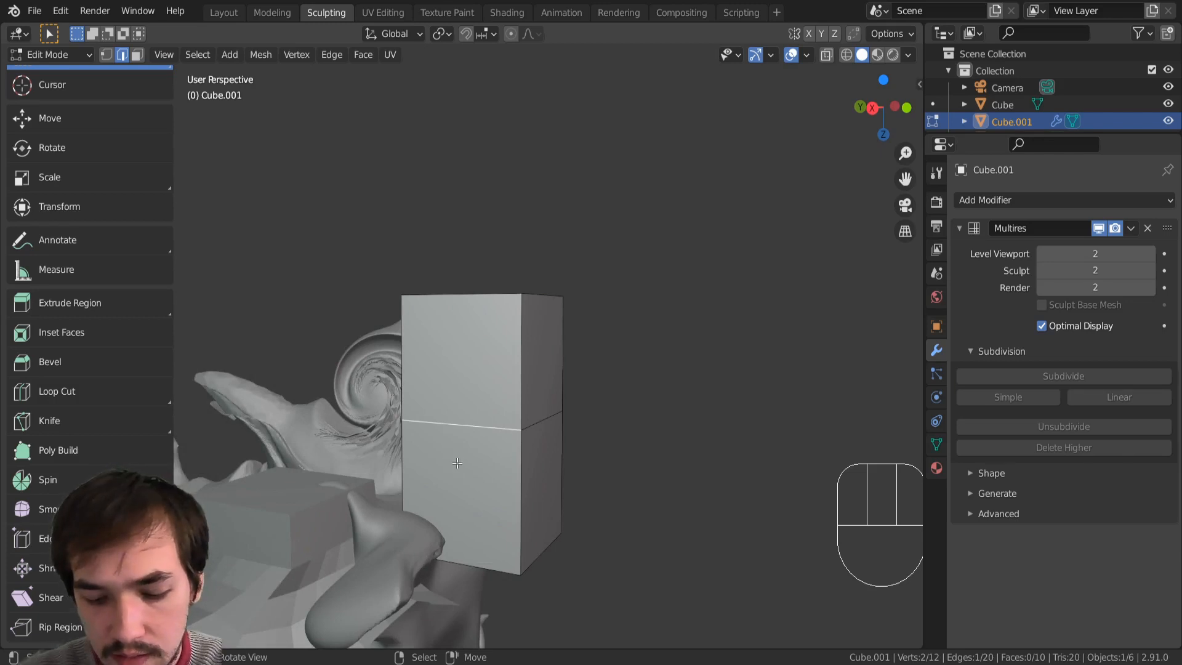
pyautogui.press('Delete')
# Step: Connect the upper-left and lower-right corner vertices of the merged front face with a diagonal edge
pyautogui.press('1')
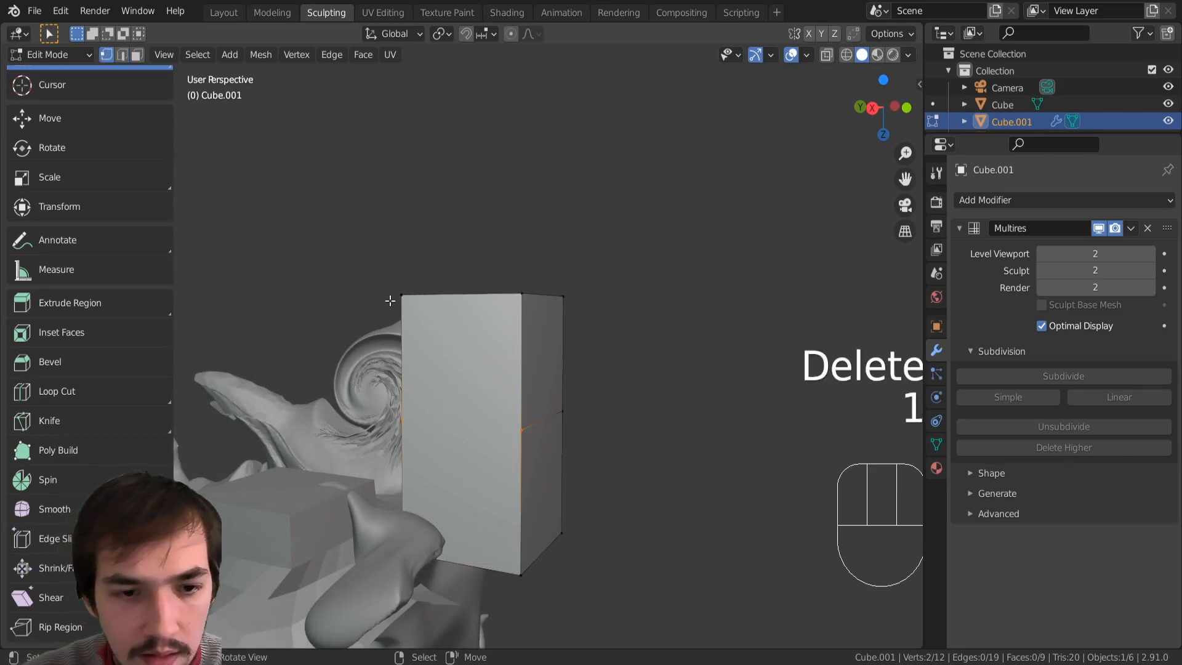
pyautogui.keyDown('shift'); pyautogui.click(518, 559); pyautogui.keyUp('shift')
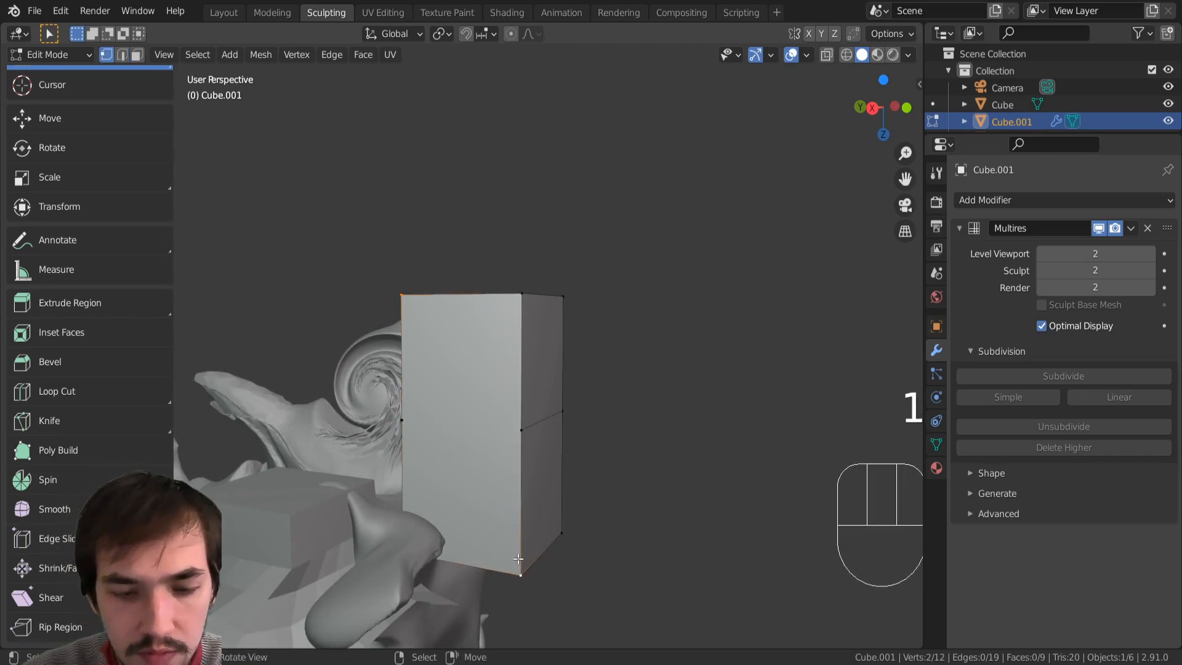
pyautogui.press('Tab')
pyautogui.moveTo(504, 452)
pyautogui.mouseDown(button='middle')
pyautogui.moveTo(435, 492)
pyautogui.moveTo(475, 481)
pyautogui.mouseUp(button='middle')
pyautogui.press('Tab')
pyautogui.press('Tab')
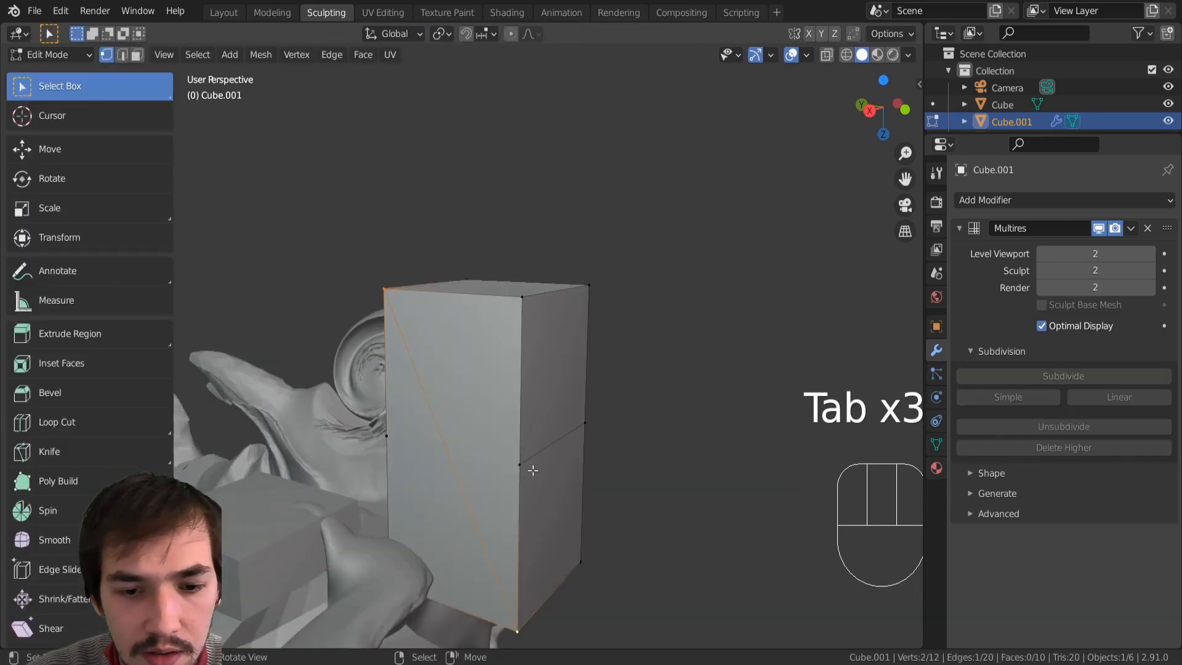
# Step: Connect the two mid-height vertices across the diagonal, rip the crossing vertex open and return to Sculpt Mode
pyautogui.keyDown('shift'); pyautogui.click(390, 438); pyautogui.keyUp('shift')
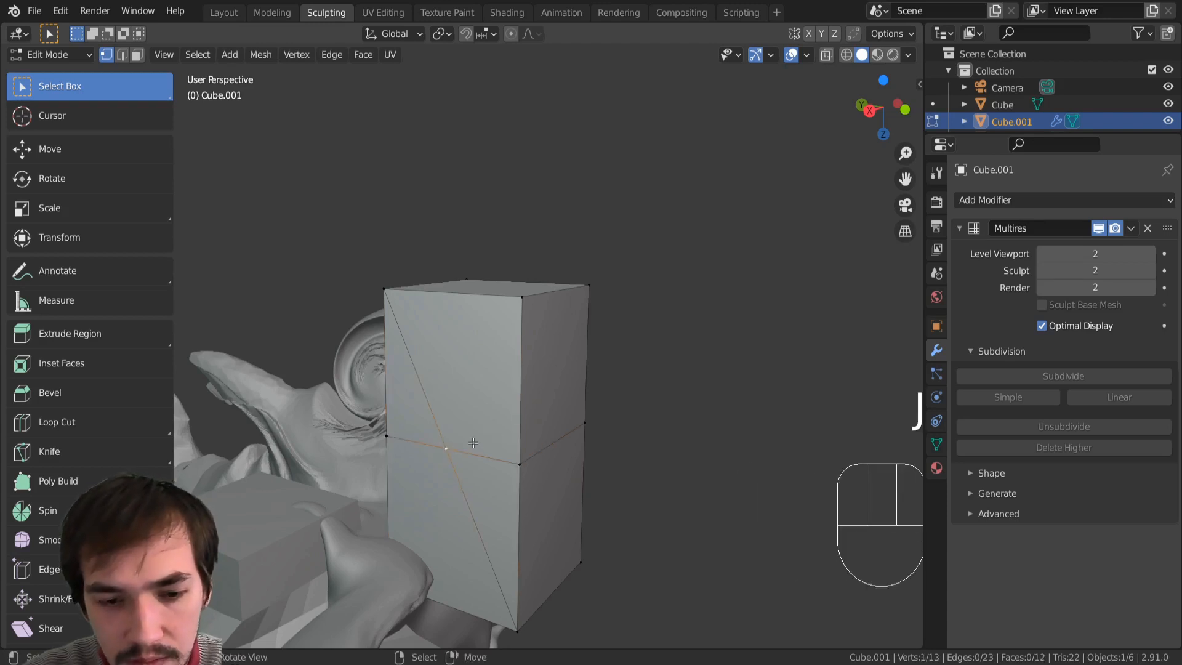
pyautogui.press('v')
pyautogui.click(486, 426)
pyautogui.hotkey('ctrl', 'Tab')
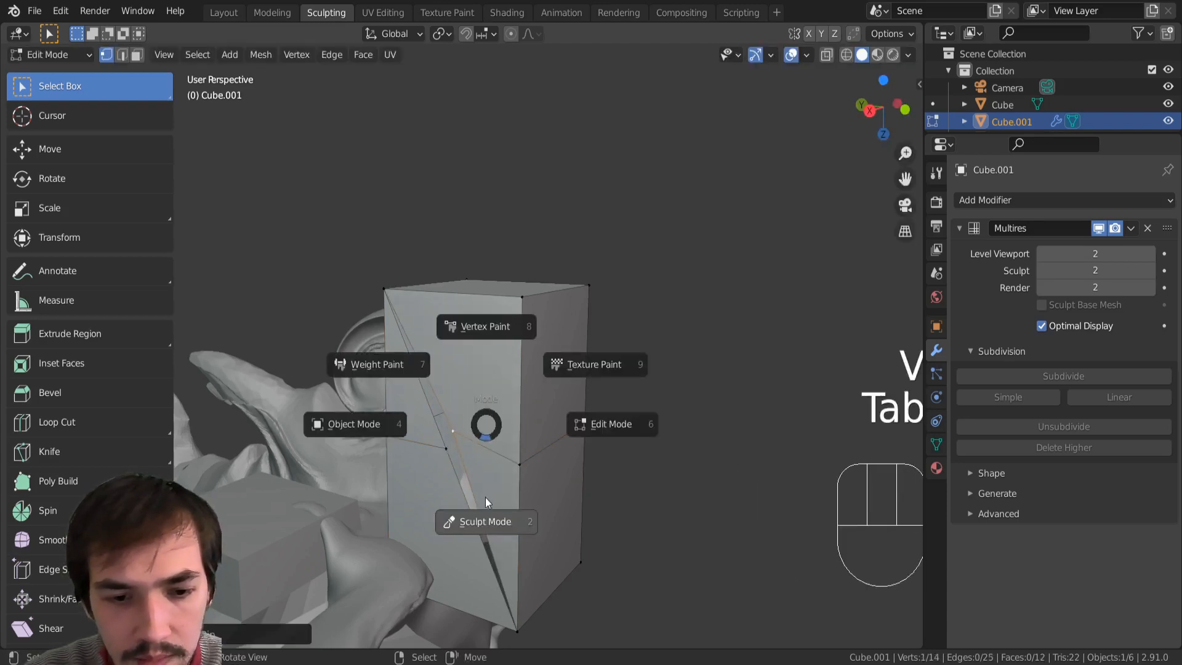
pyautogui.click(484, 520)
pyautogui.moveTo(456, 493); pyautogui.dragTo(490, 454, button='middle')
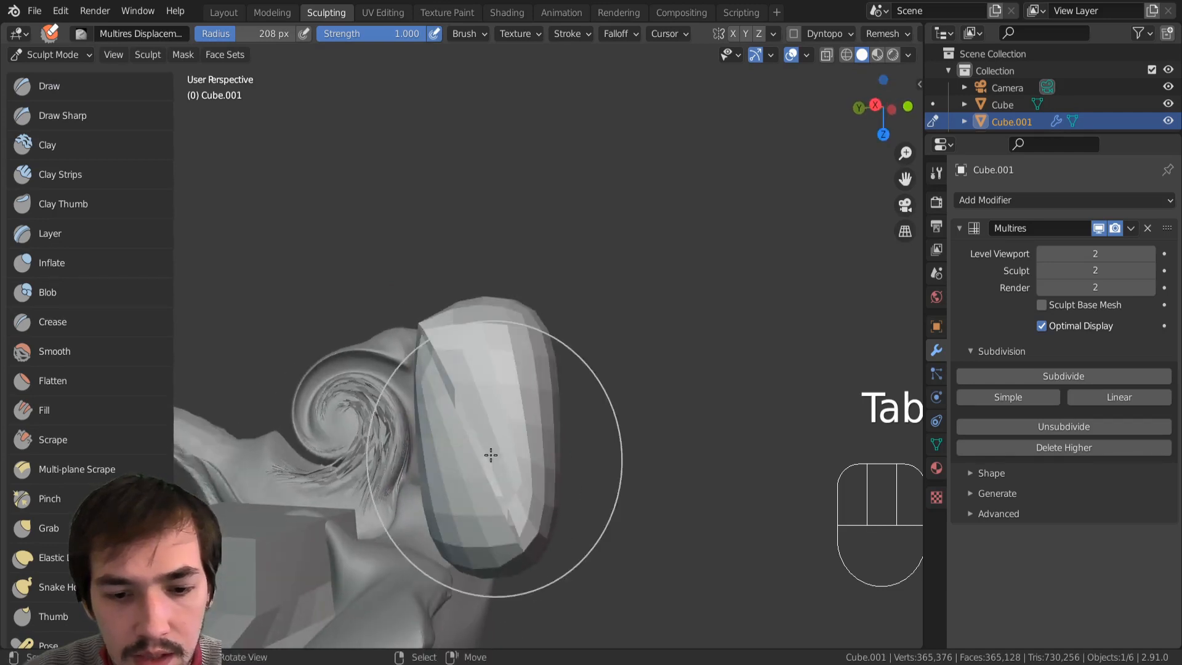
# Step: Smooth the ripped front surface of the form with one stroke and check the result from the side
pyautogui.moveTo(475, 541)
pyautogui.keyDown('shift'); pyautogui.mouseDown()
pyautogui.moveTo(486, 486)
pyautogui.moveTo(478, 414)
pyautogui.moveTo(443, 414)
pyautogui.mouseUp(); pyautogui.keyUp('shift')
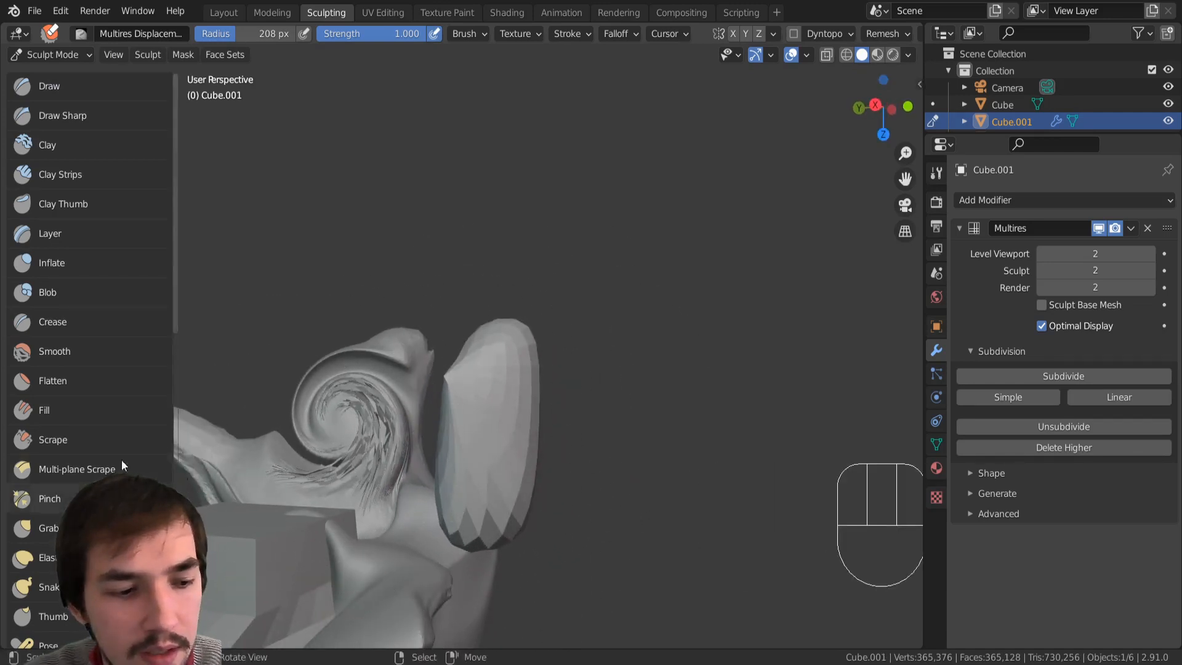
pyautogui.scroll(-8, 86, 437)
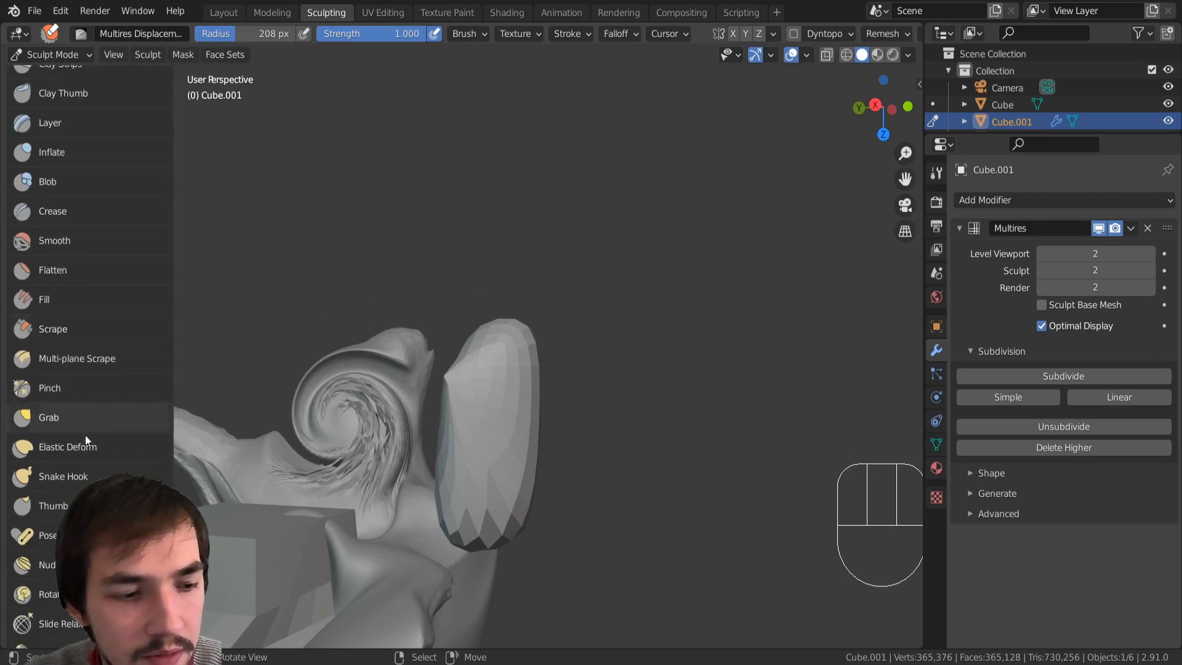
pyautogui.scroll(-4, 81, 382)
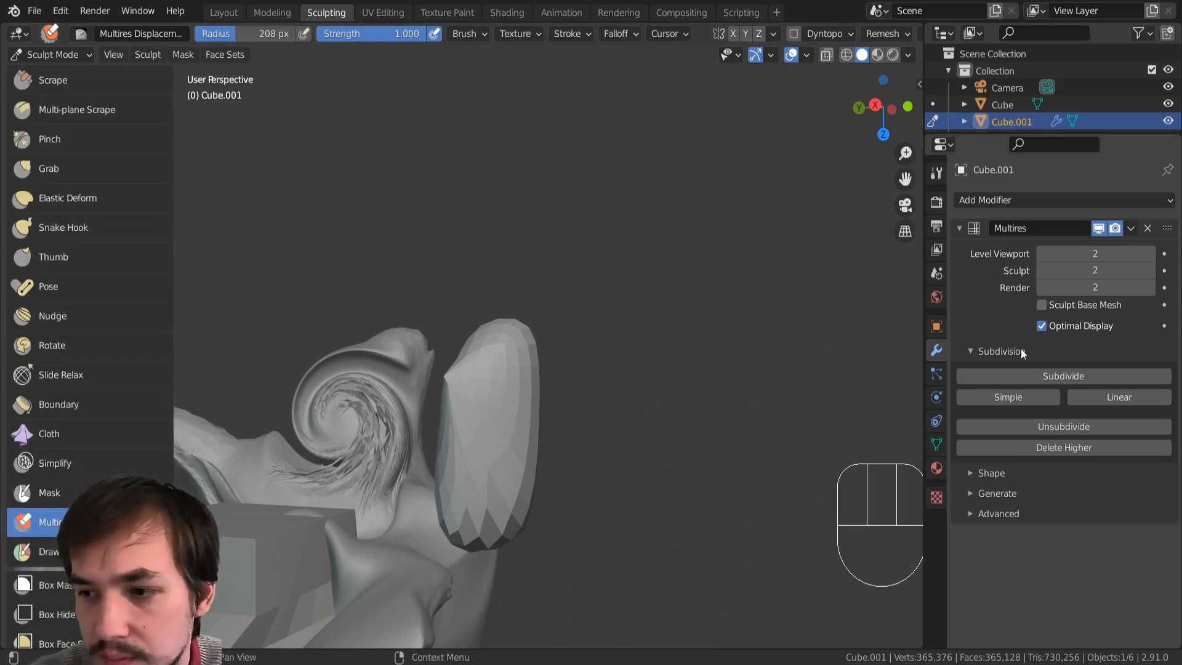
pyautogui.moveTo(554, 472); pyautogui.dragTo(591, 468, button='middle')
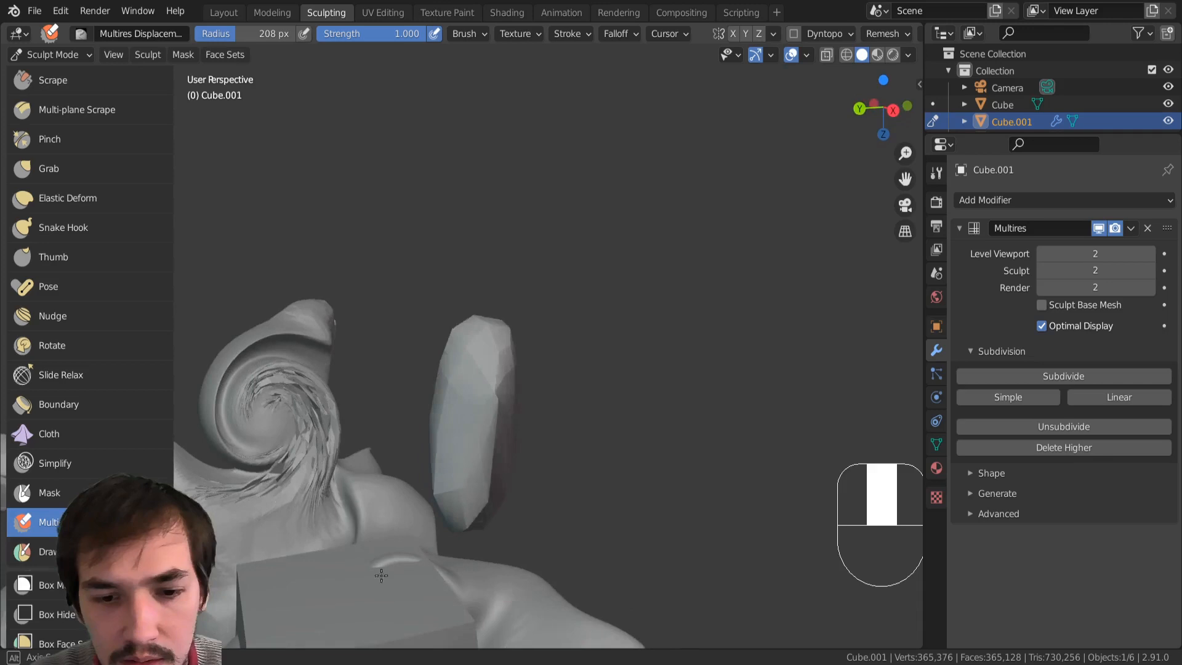
# Step: Subdivide the Multires modifier to level 3 and erase displacement around the split with the Multires Displacement Eraser
pyautogui.click(1053, 385)
pyautogui.moveTo(397, 444); pyautogui.dragTo(354, 445, button='middle')
pyautogui.keyDown('ctrl'); pyautogui.moveTo(454, 456); pyautogui.dragTo(463, 420, button='middle'); pyautogui.keyUp('ctrl')
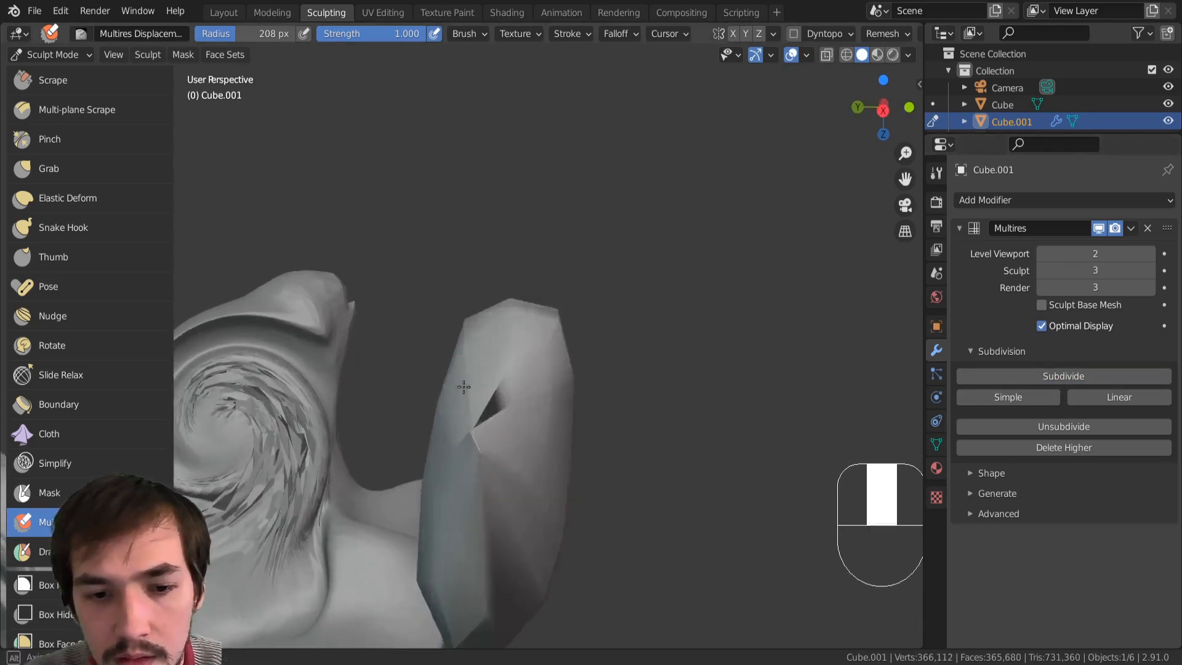
pyautogui.moveTo(463, 420); pyautogui.dragTo(462, 488)
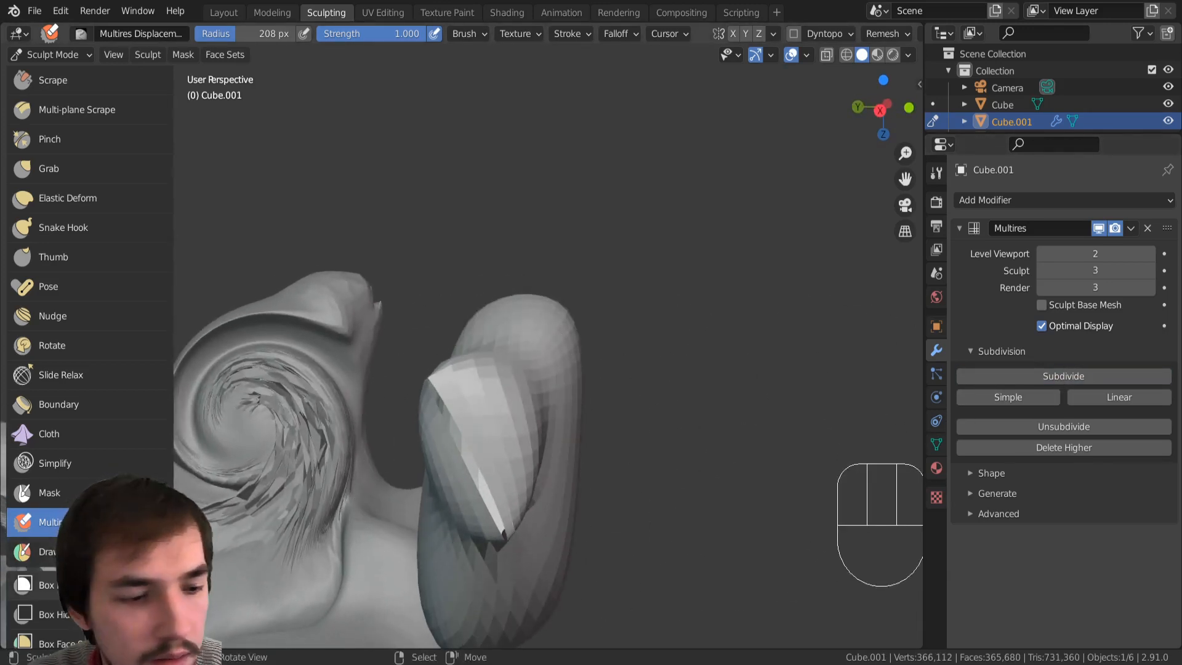
# Step: In Edit Mode, fill the ripped gap with a face, join its two middle vertices and return to Sculpt Mode
pyautogui.press('Tab')
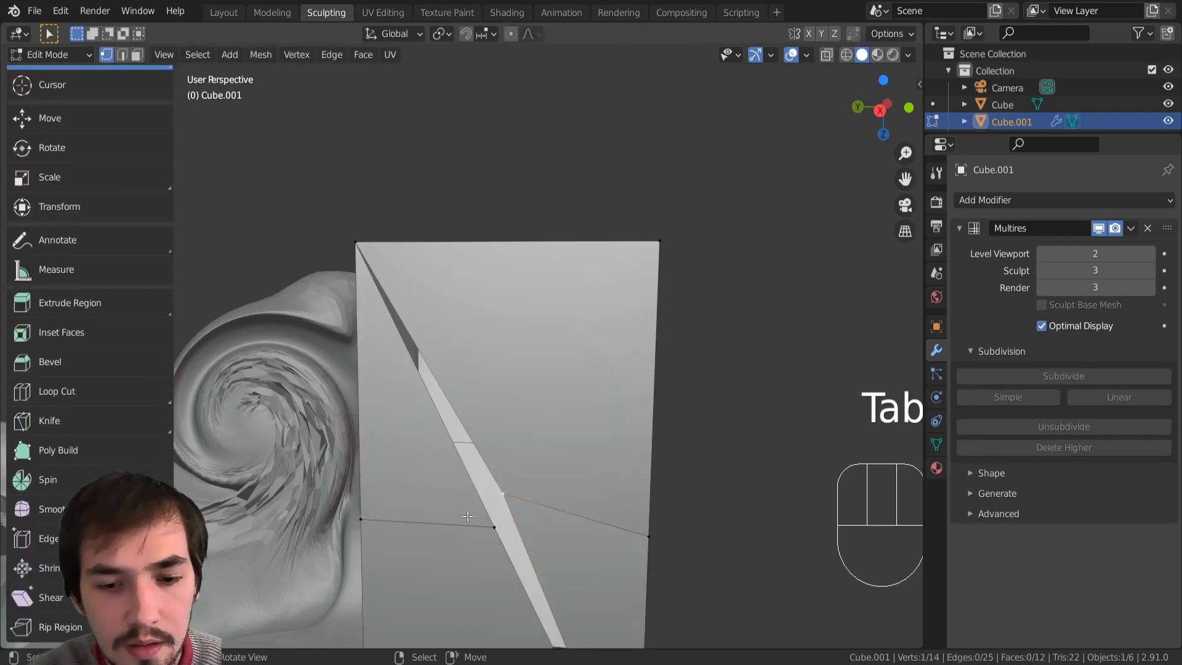
pyautogui.keyDown('alt'); pyautogui.click(494, 516); pyautogui.keyUp('alt')
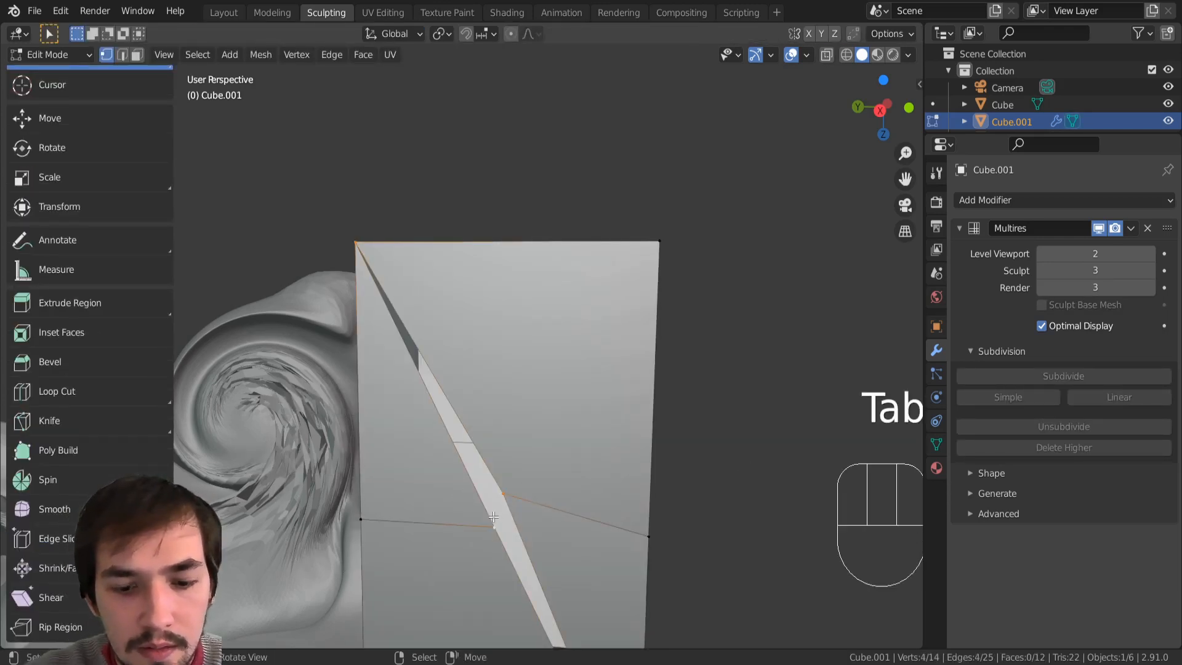
pyautogui.press('f')
pyautogui.keyDown('shift'); pyautogui.rightClick(507, 496); pyautogui.keyUp('shift')
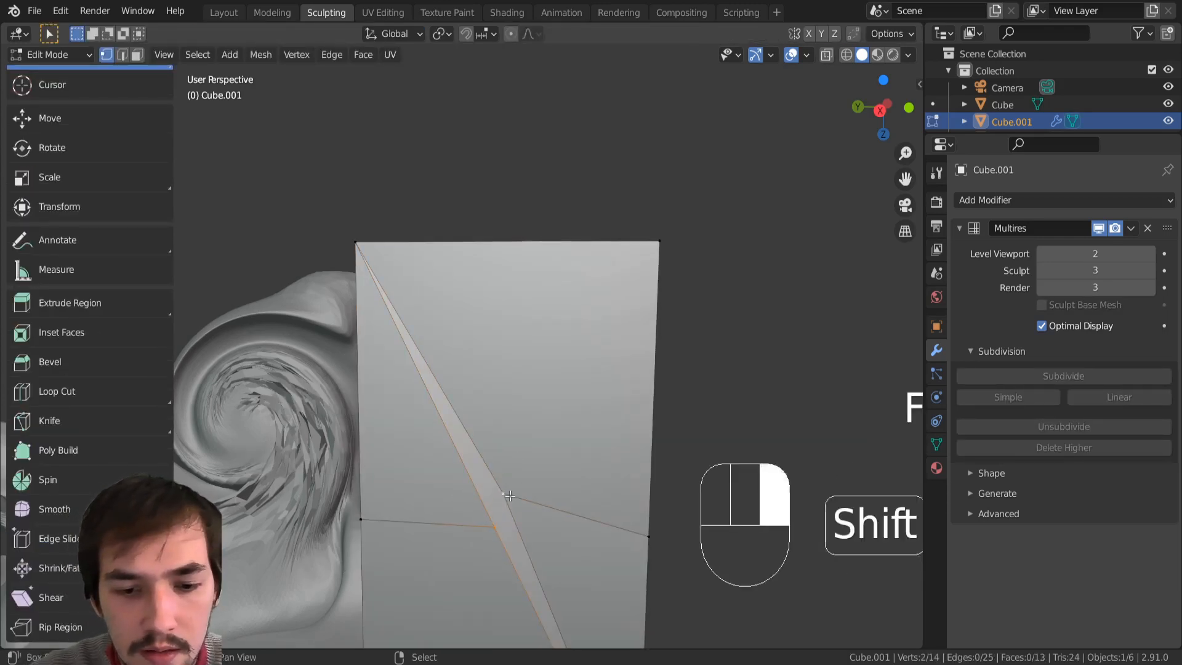
pyautogui.press('Tab')
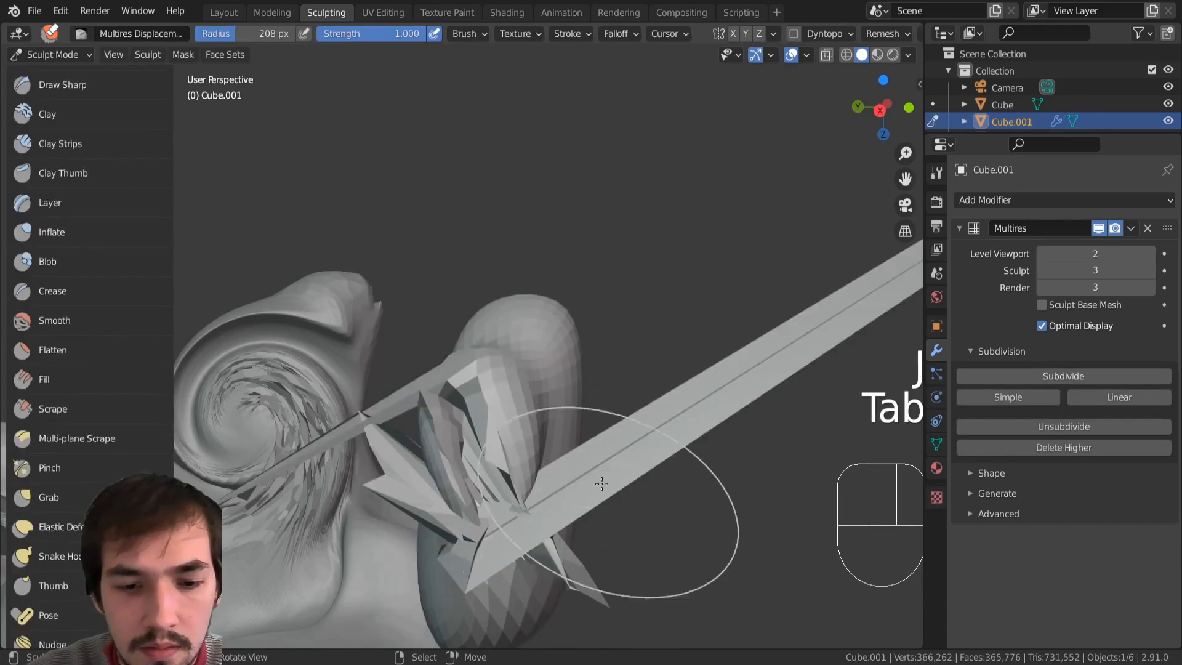
# Step: Step the Multires sculpt level down to 0, then raise it to 1 and check the spiked form
pyautogui.moveTo(602, 482)
pyautogui.mouseDown(button='middle')
pyautogui.moveTo(554, 435)
pyautogui.moveTo(540, 474)
pyautogui.moveTo(489, 316)
pyautogui.moveTo(468, 482)
pyautogui.moveTo(454, 488)
pyautogui.moveTo(552, 394)
pyautogui.moveTo(633, 264)
pyautogui.moveTo(431, 420)
pyautogui.moveTo(317, 487)
pyautogui.mouseUp(button='middle')
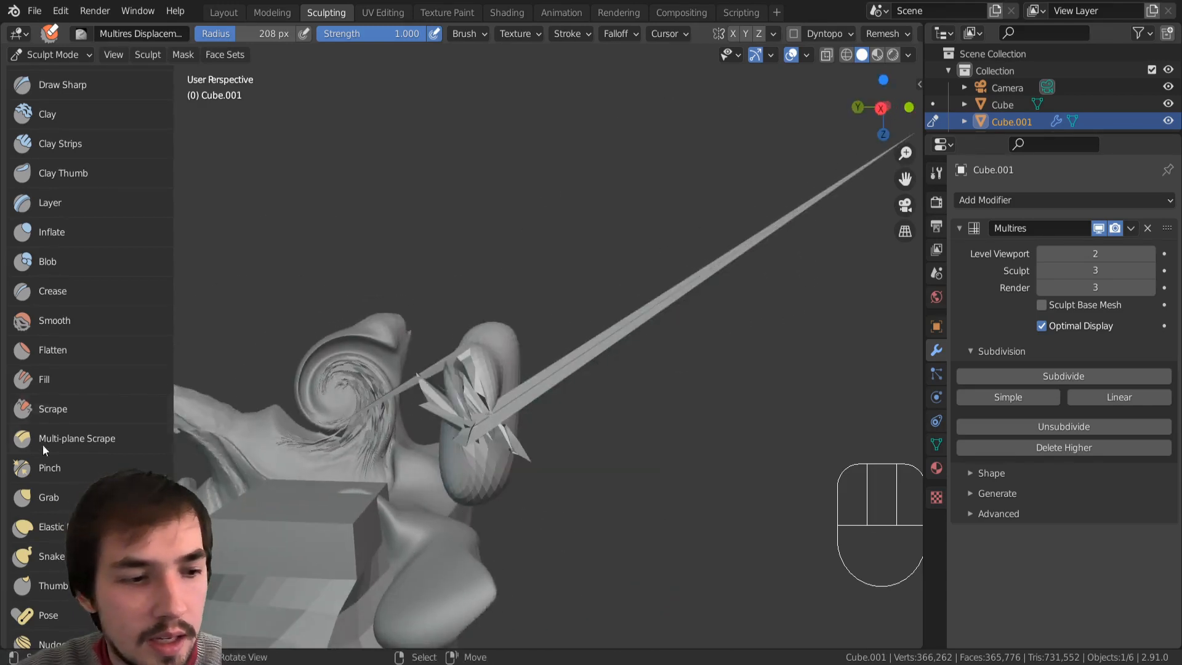
pyautogui.scroll(-3, 67, 389)
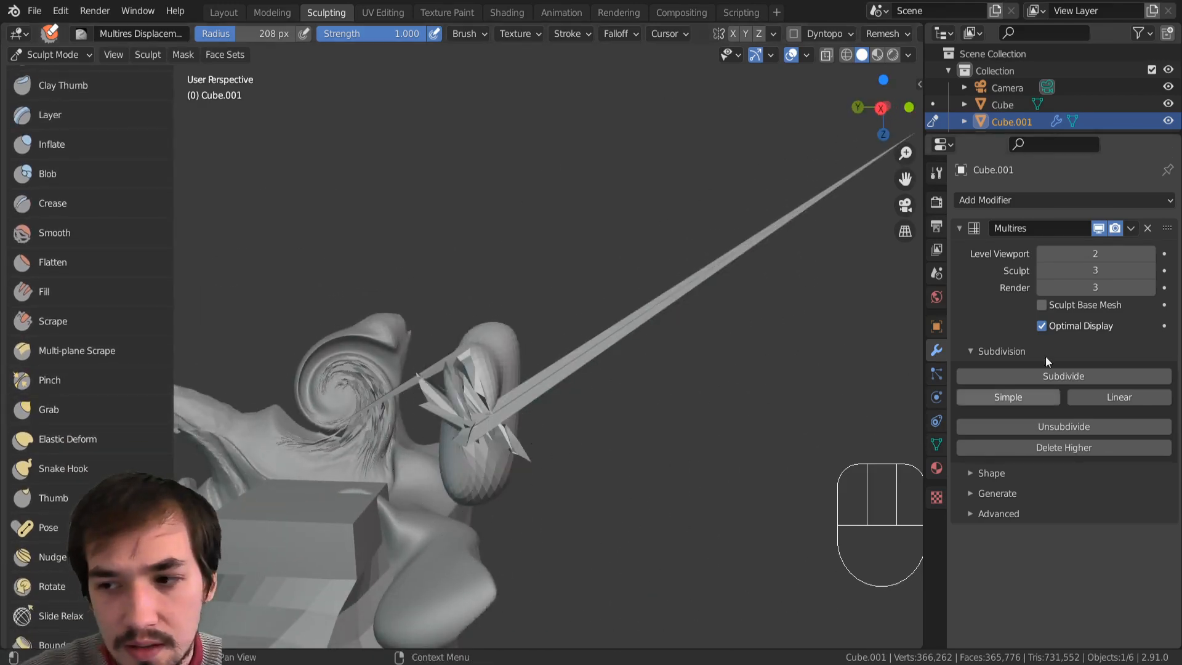
pyautogui.click(1043, 271)
pyautogui.click(1040, 274)
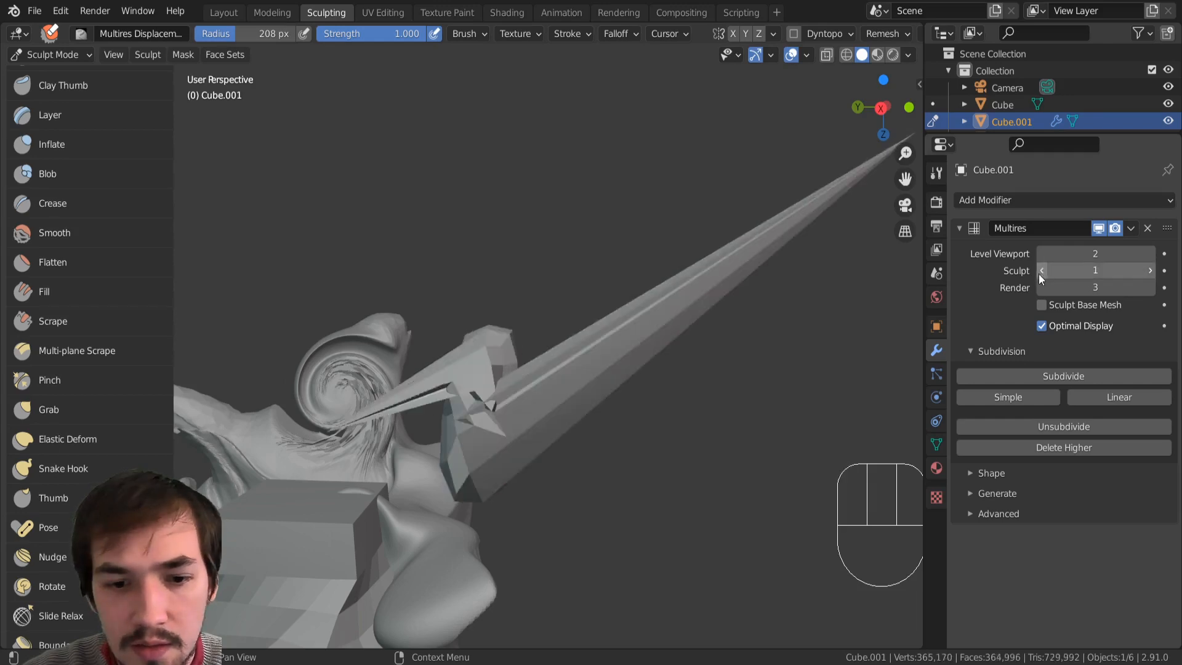
pyautogui.click(1040, 275)
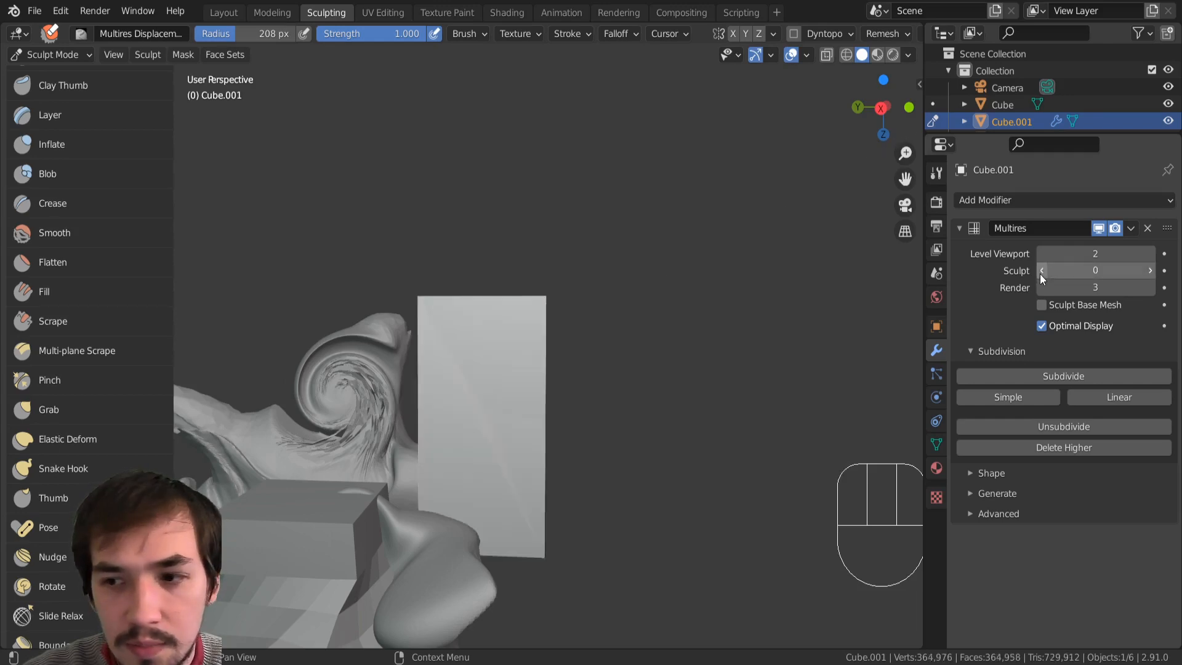
pyautogui.click(1151, 272)
pyautogui.moveTo(770, 382); pyautogui.dragTo(259, 444, button='middle')
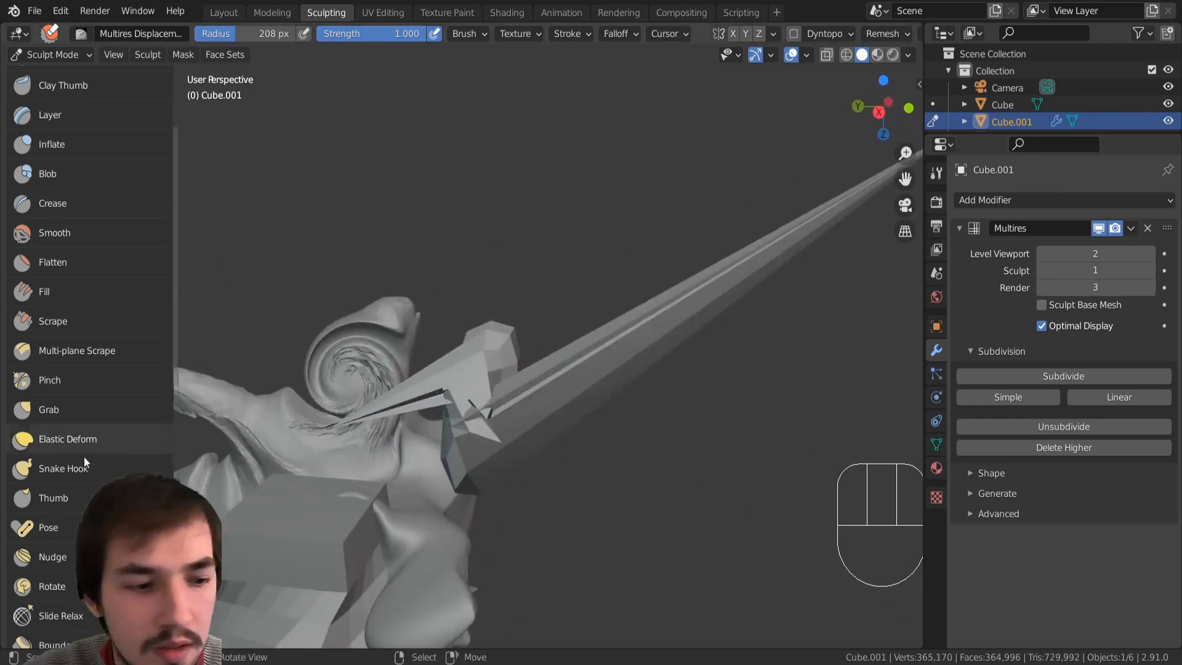
# Step: Relax the long stretched spike along its length with the Slide Relax brush
pyautogui.scroll(-2, 40, 560)
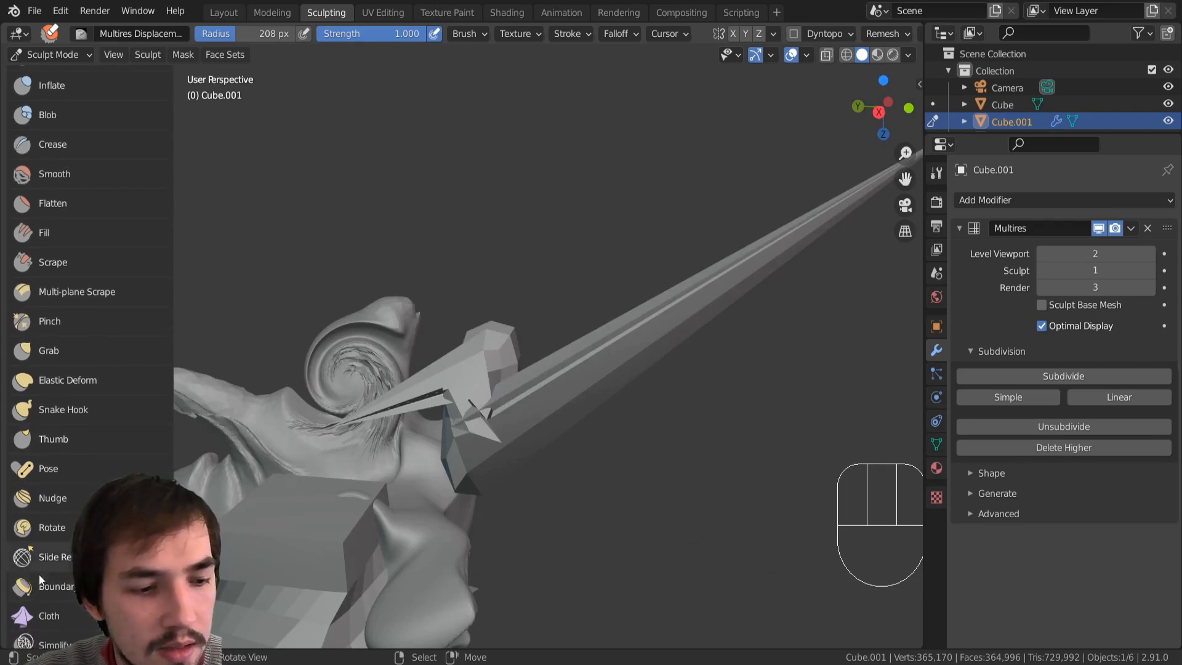
pyautogui.moveTo(530, 390); pyautogui.dragTo(530, 390)
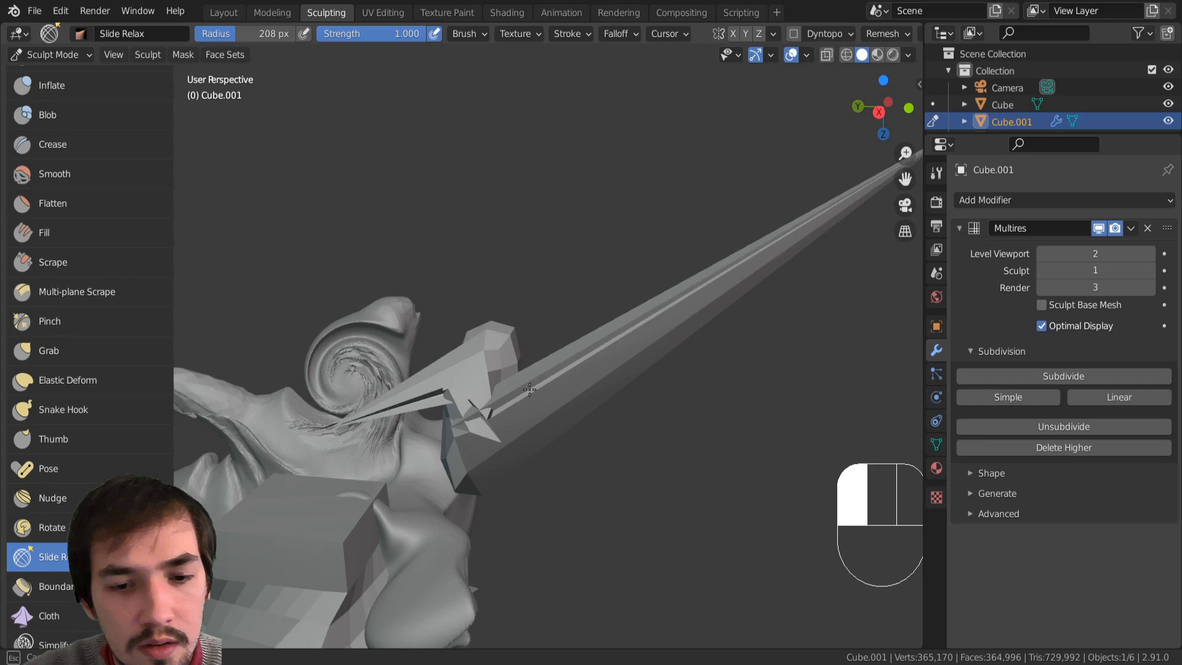
pyautogui.moveTo(530, 389); pyautogui.dragTo(657, 321)
# Step: Erase the displacement over the spike and the whole form with the Multires Displacement Eraser, then inspect the form from several sides
pyautogui.click(53, 85)
pyautogui.scroll(-3, 31, 556)
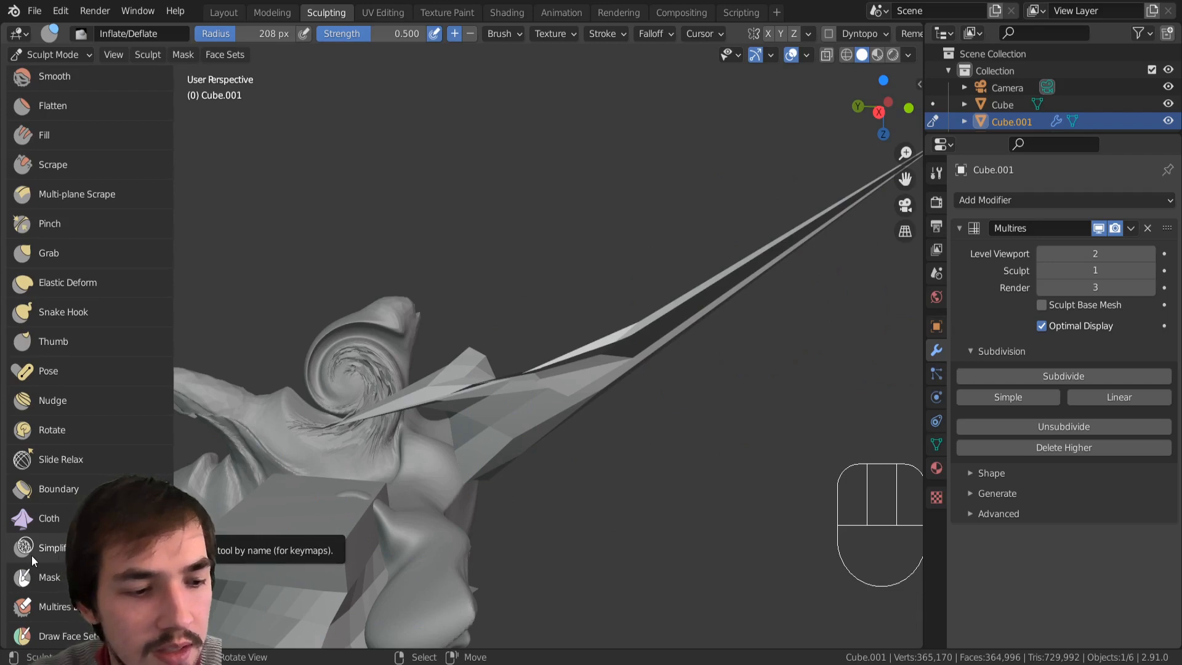
pyautogui.click(49, 607)
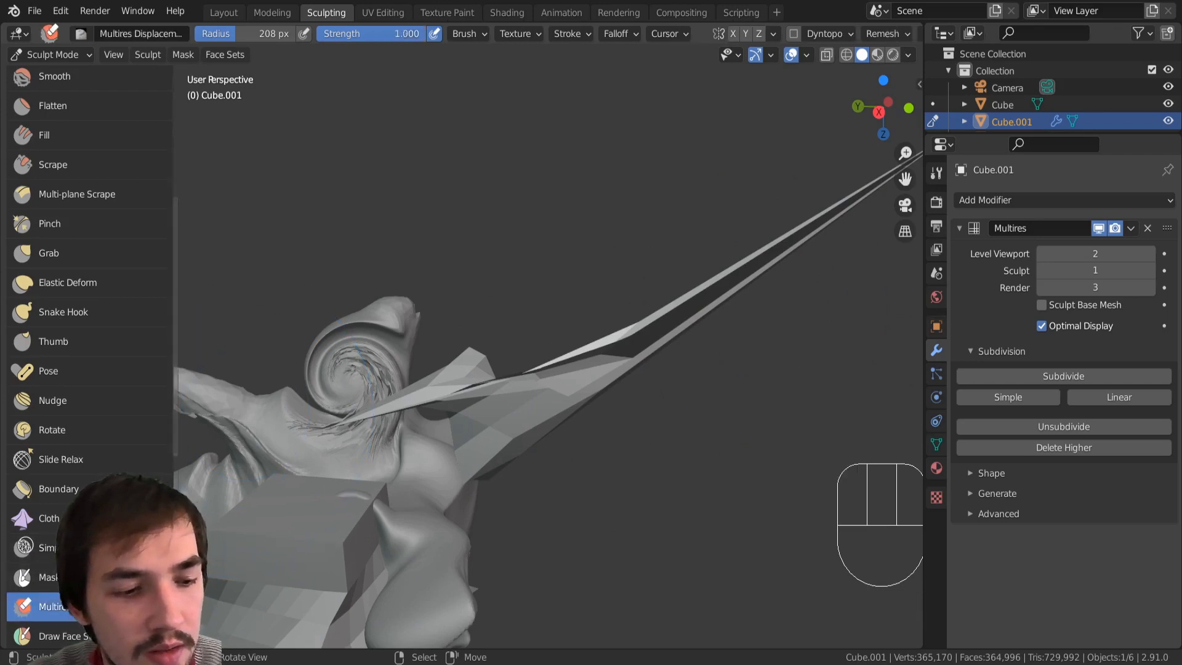
pyautogui.moveTo(431, 406)
pyautogui.mouseDown()
pyautogui.moveTo(600, 402)
pyautogui.moveTo(568, 429)
pyautogui.moveTo(700, 327)
pyautogui.mouseUp()
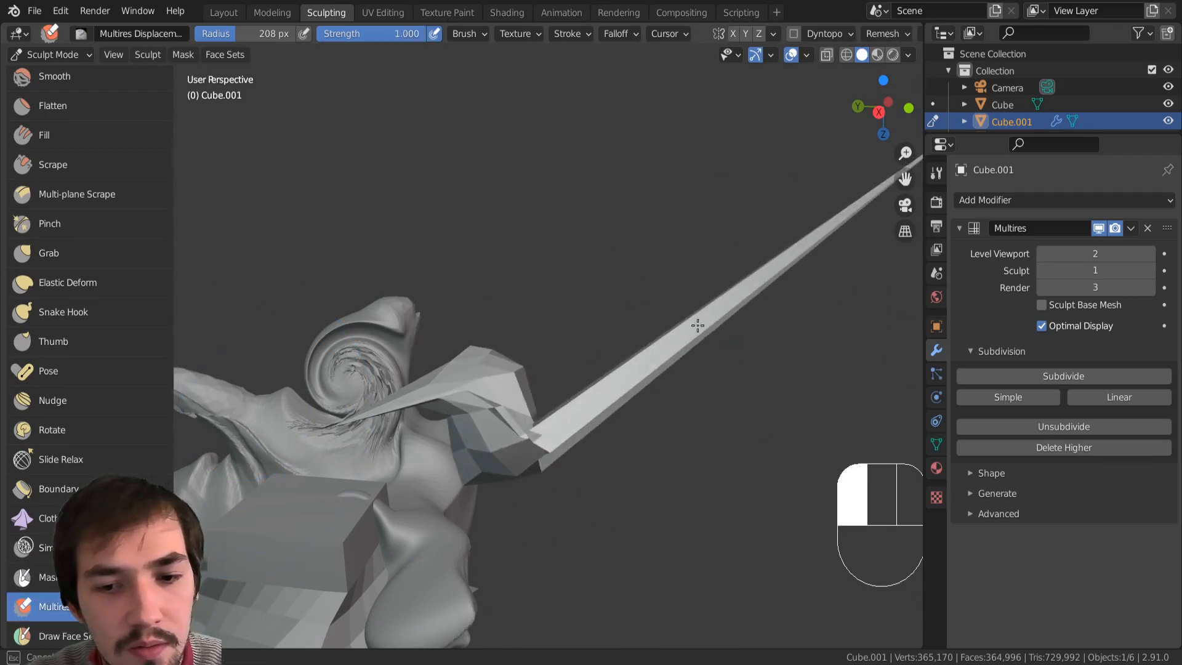
pyautogui.moveTo(668, 303)
pyautogui.keyDown('ctrl'); pyautogui.mouseDown(button='middle')
pyautogui.moveTo(692, 407)
pyautogui.moveTo(652, 425)
pyautogui.mouseUp(button='middle'); pyautogui.keyUp('ctrl')
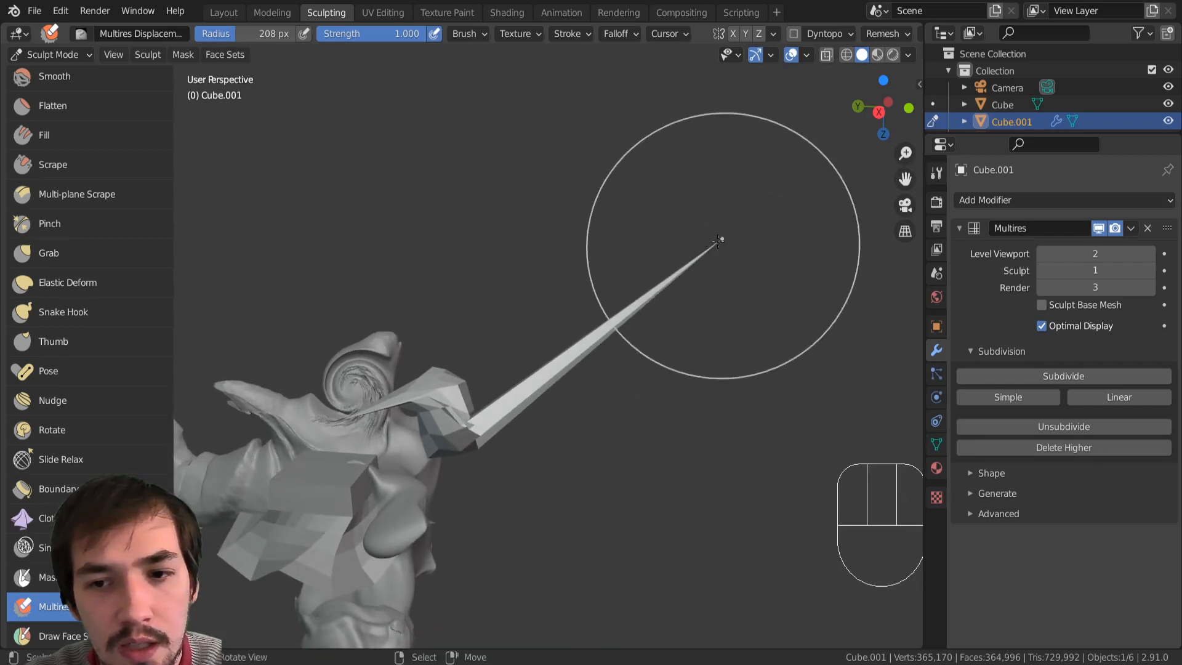
pyautogui.click(721, 241)
pyautogui.moveTo(719, 244); pyautogui.dragTo(454, 457)
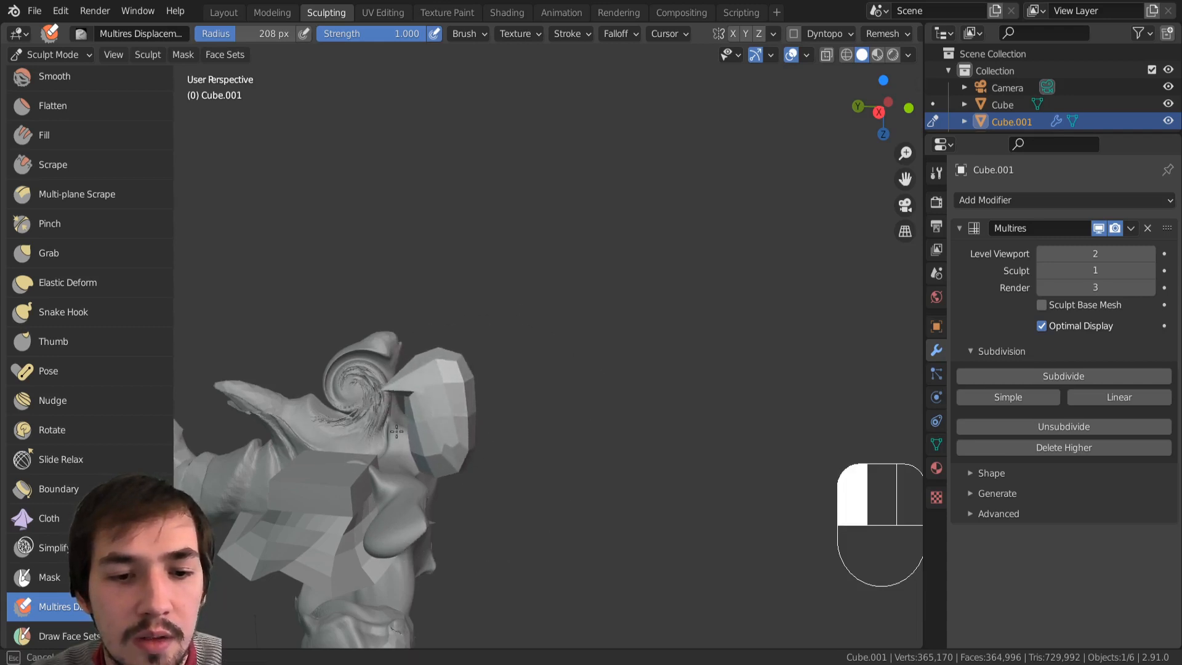
pyautogui.moveTo(420, 393); pyautogui.dragTo(423, 369)
pyautogui.moveTo(423, 370); pyautogui.dragTo(470, 449, button='middle')
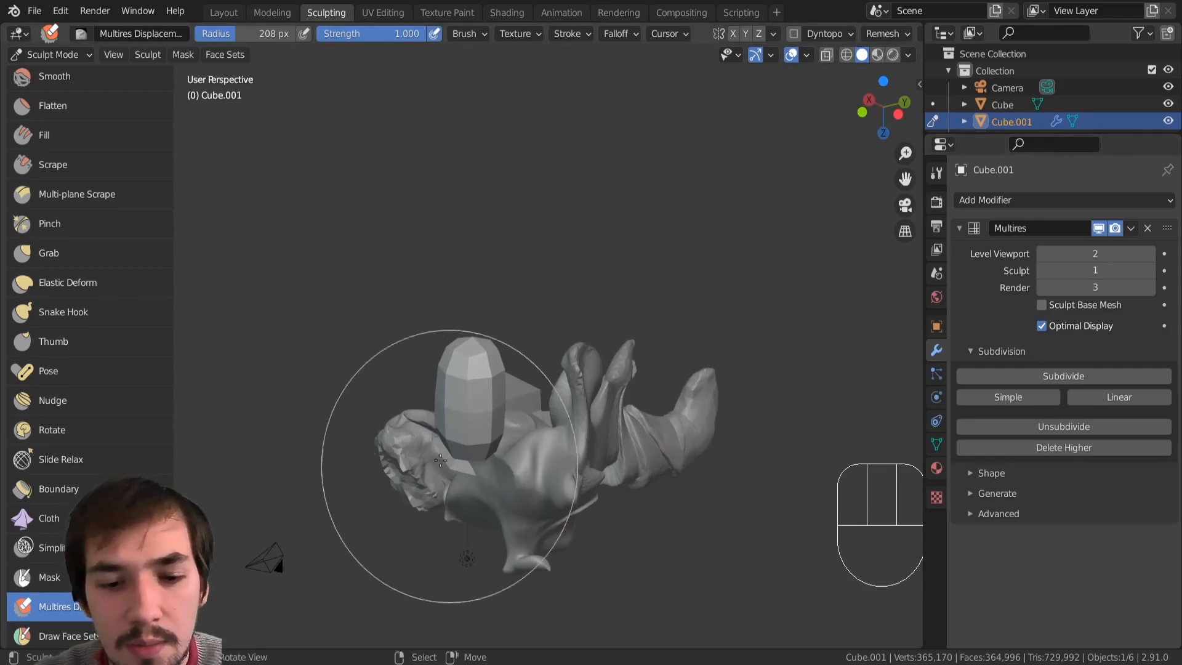
pyautogui.moveTo(440, 502); pyautogui.dragTo(602, 370, button='middle')
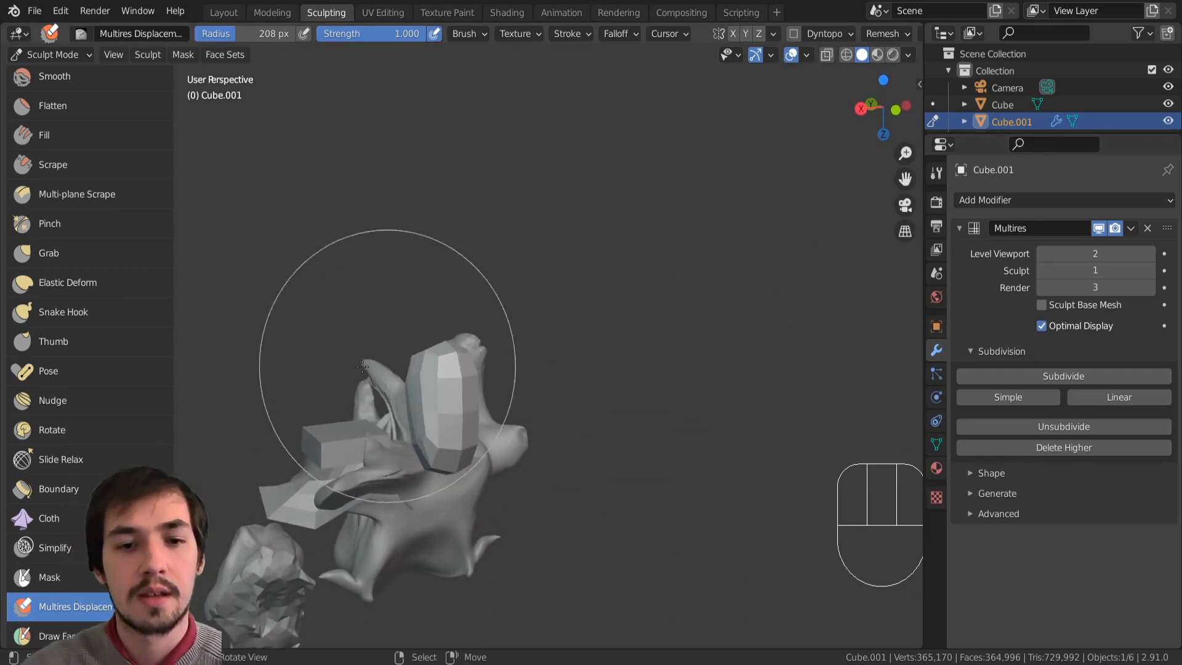
pyautogui.moveTo(386, 336)
pyautogui.mouseDown(button='middle')
pyautogui.moveTo(462, 401)
pyautogui.moveTo(417, 378)
pyautogui.mouseUp(button='middle')
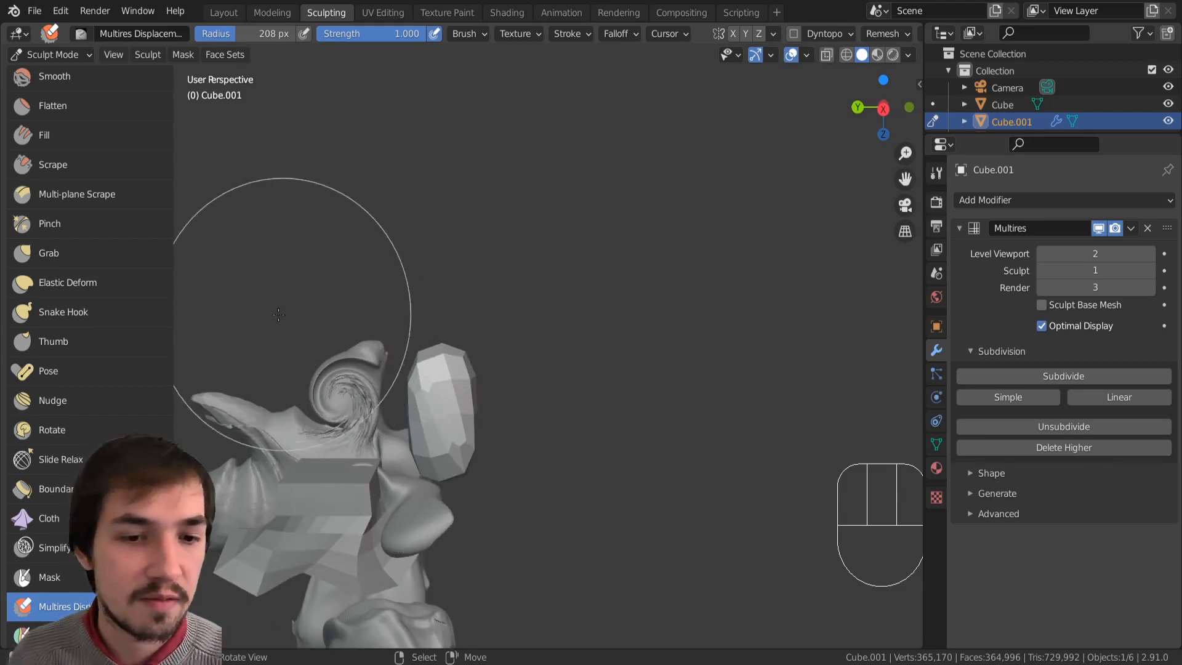
# Step: Switch to the Draw Face Sets brush, try it on the multires form and undo that stroke
pyautogui.scroll(-5, 86, 308)
pyautogui.scroll(-1, 76, 402)
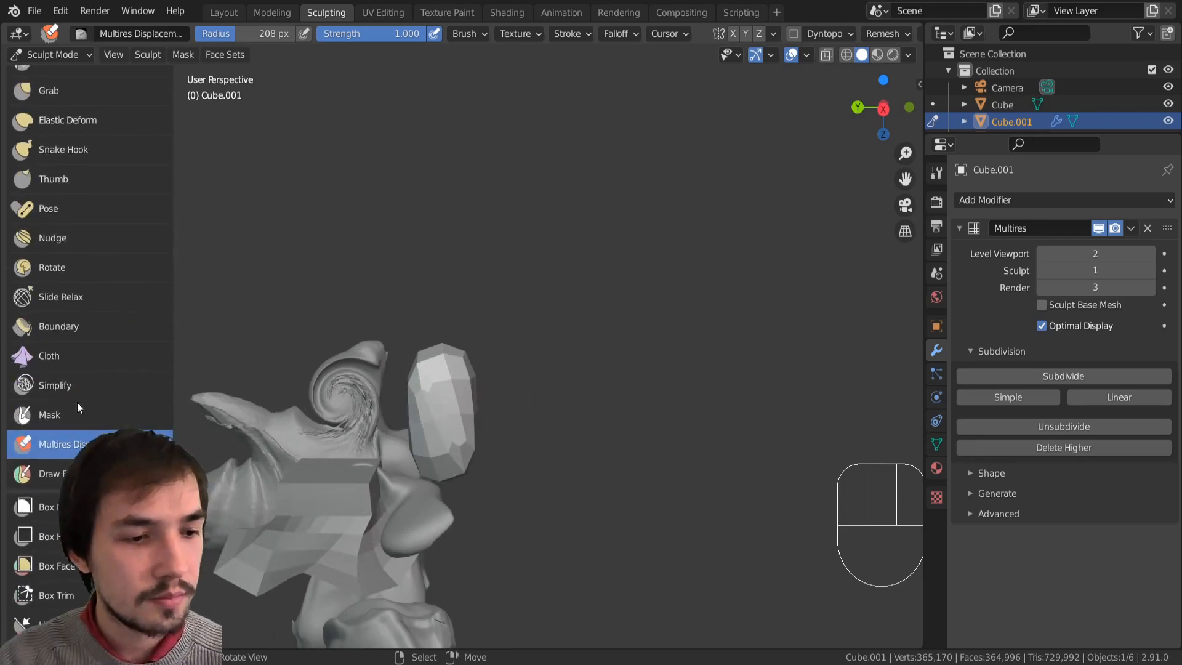
pyautogui.click(25, 474)
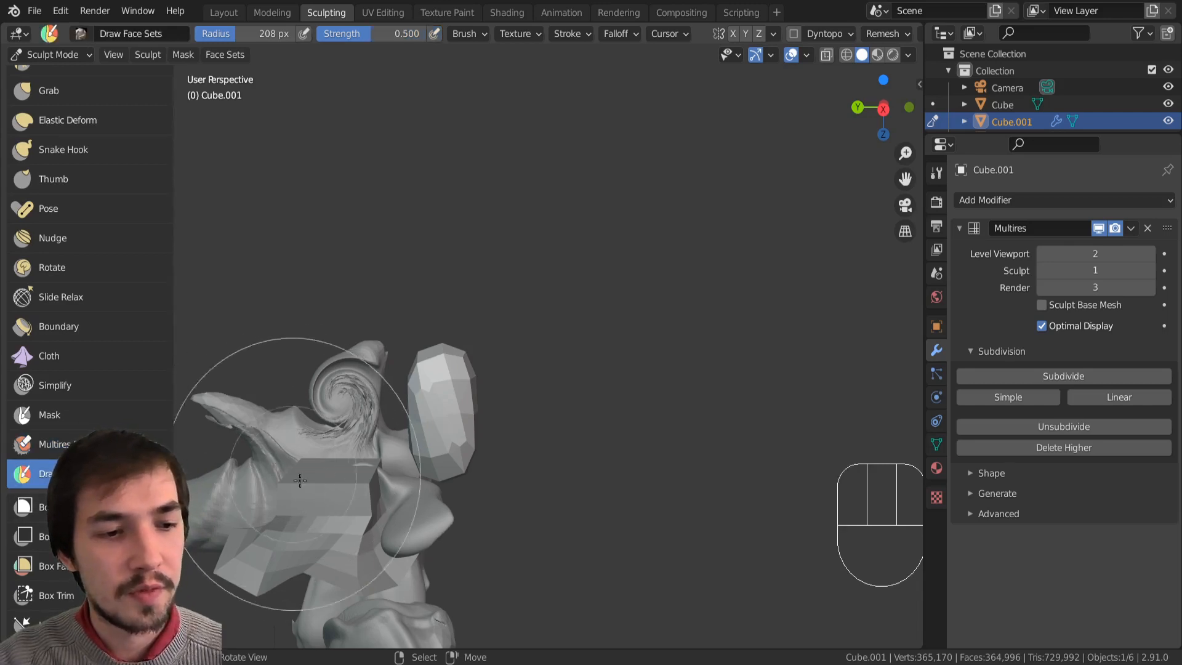
pyautogui.moveTo(425, 455)
pyautogui.keyDown('ctrl'); pyautogui.mouseDown(button='middle')
pyautogui.moveTo(438, 472)
pyautogui.moveTo(430, 425)
pyautogui.mouseUp(button='middle'); pyautogui.keyUp('ctrl')
pyautogui.click(430, 456)
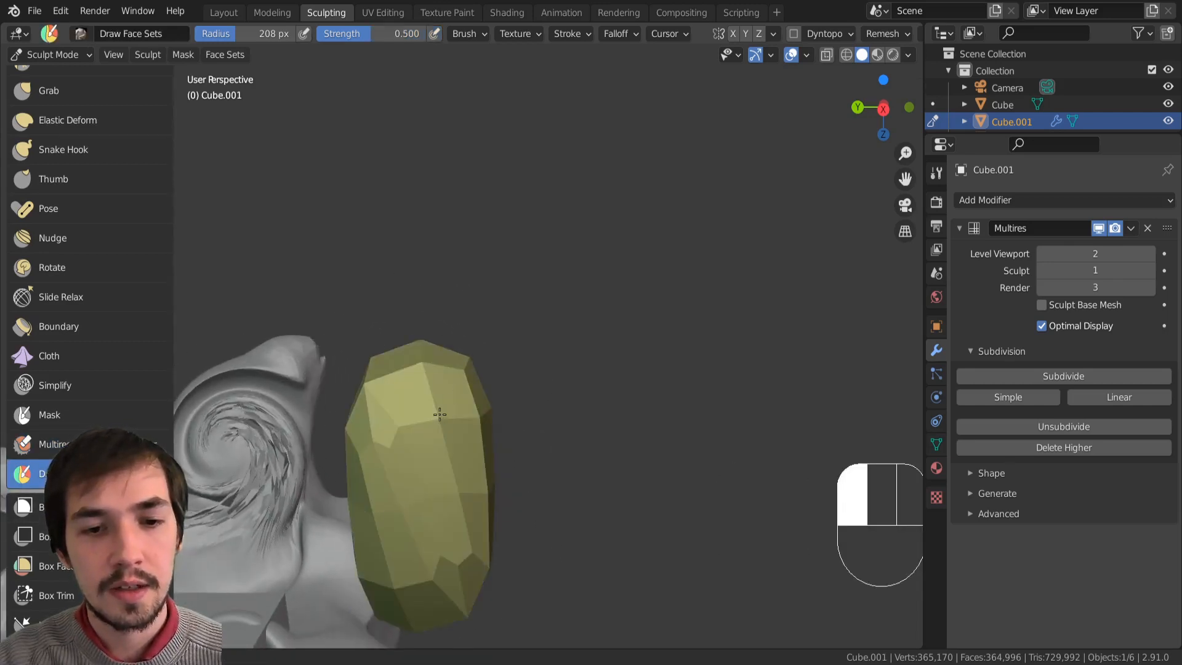
pyautogui.hotkey('ctrl', 'z')
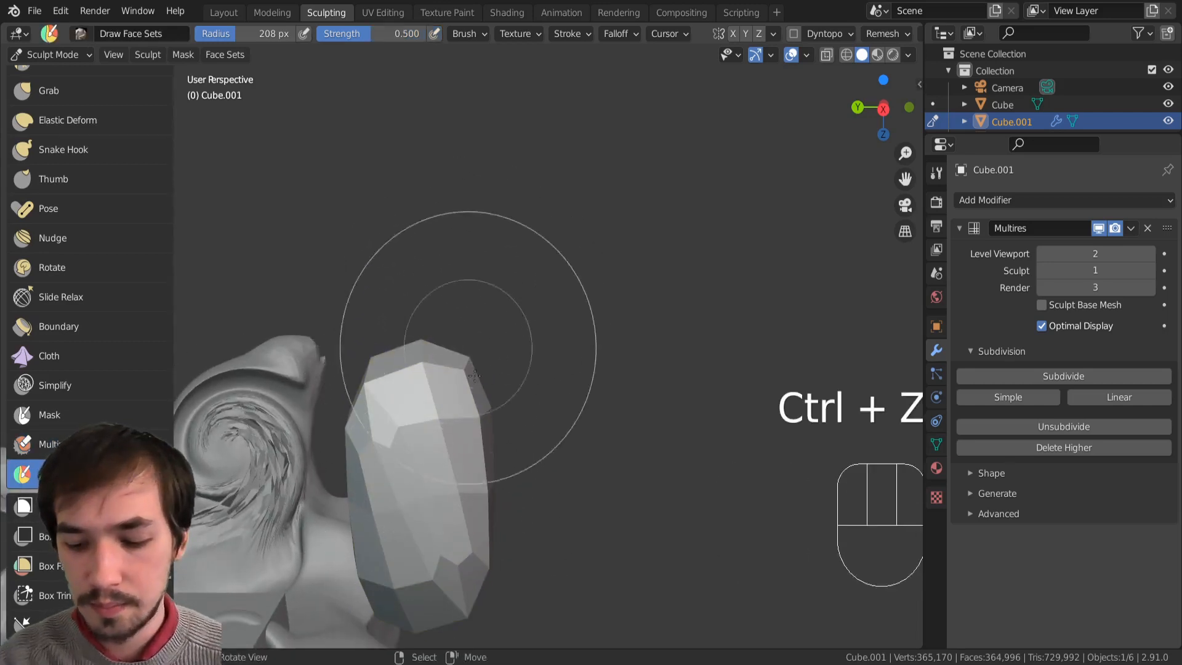
# Step: Reduce the brush radius to 121 px and paint two face sets, one on the form's upper part and one lower down
pyautogui.press('[')
pyautogui.press('[')
pyautogui.press('[')
pyautogui.press('[')
pyautogui.press('[')
pyautogui.moveTo(441, 382); pyautogui.dragTo(437, 373)
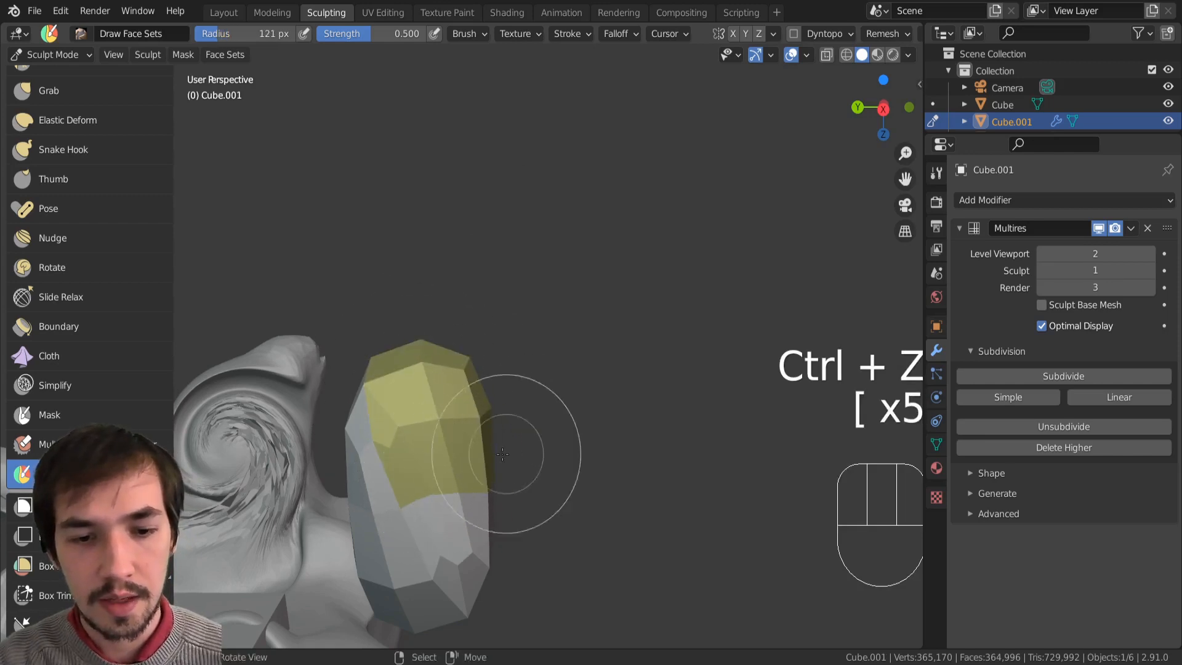
pyautogui.moveTo(437, 372); pyautogui.dragTo(460, 493, button='middle')
pyautogui.moveTo(460, 492); pyautogui.dragTo(465, 499)
pyautogui.moveTo(464, 498); pyautogui.dragTo(443, 477, button='middle')
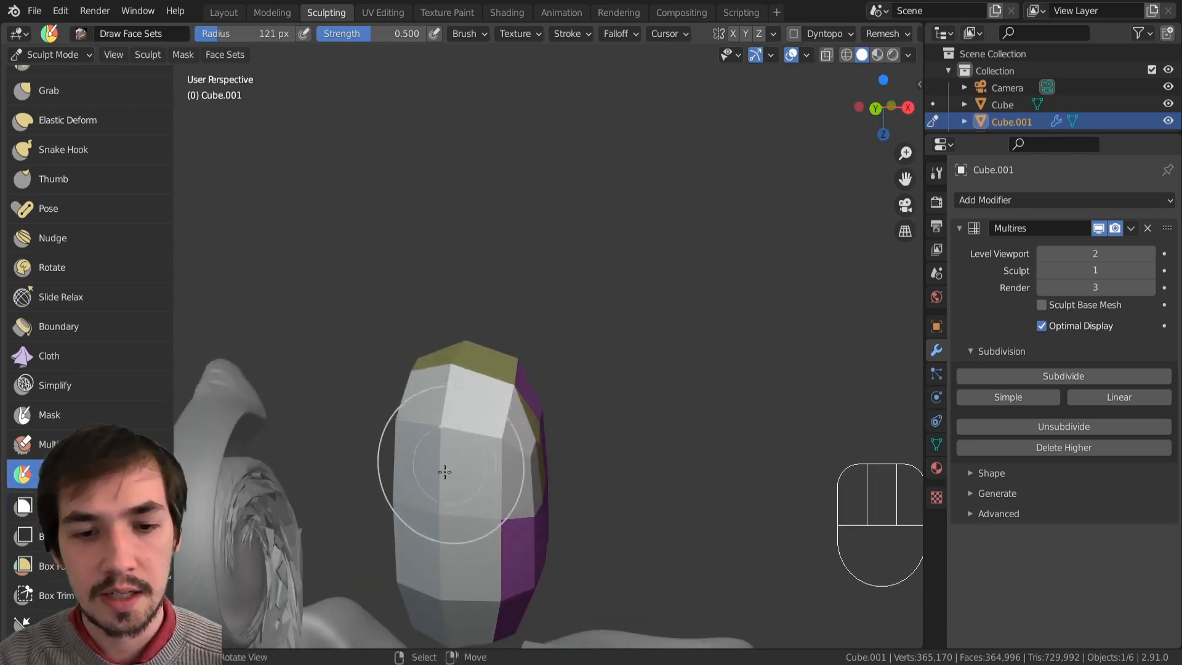
# Step: Paint a face set on the form's unpainted side, then another beside it with the brush radius reduced to 56 px
pyautogui.moveTo(443, 478); pyautogui.dragTo(450, 500)
pyautogui.press('[')
pyautogui.press('[')
pyautogui.press('[')
pyautogui.press('[')
pyautogui.press('[')
pyautogui.press('[')
pyautogui.press('[')
pyautogui.moveTo(432, 573); pyautogui.dragTo(434, 514)
pyautogui.moveTo(434, 514)
pyautogui.mouseDown(button='middle')
pyautogui.moveTo(392, 445)
pyautogui.moveTo(409, 454)
pyautogui.mouseUp(button='middle')
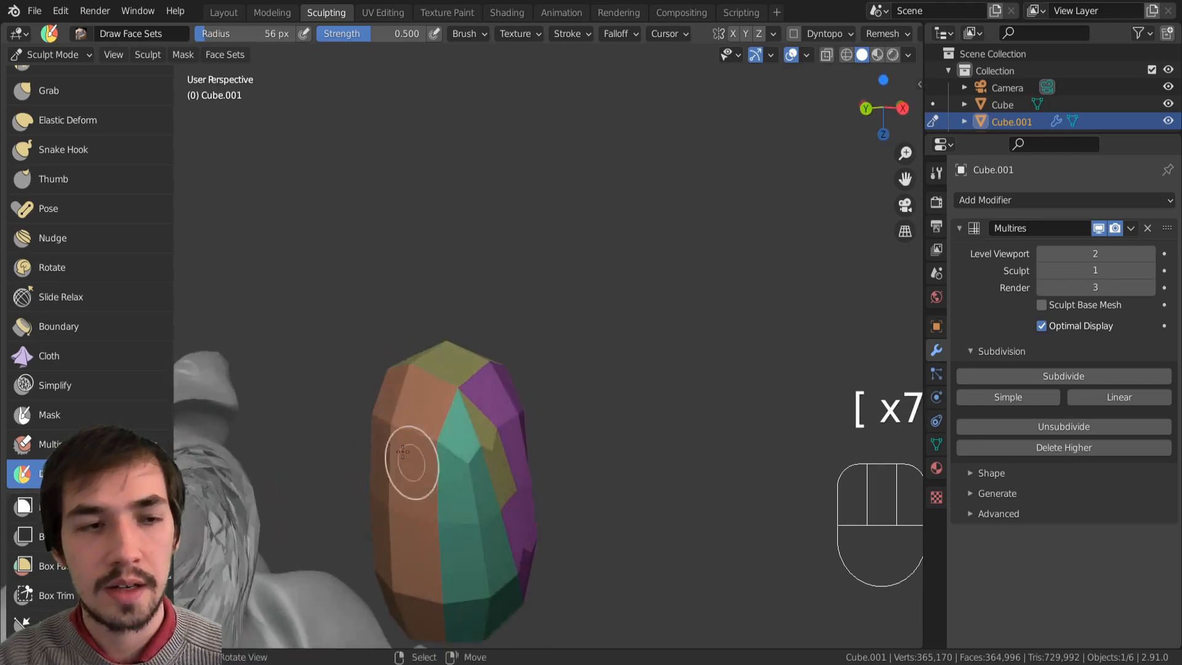
# Step: Switch to the Draw brush and subdivide the Multires modifier up to level 6
pyautogui.scroll(15, 161, 283)
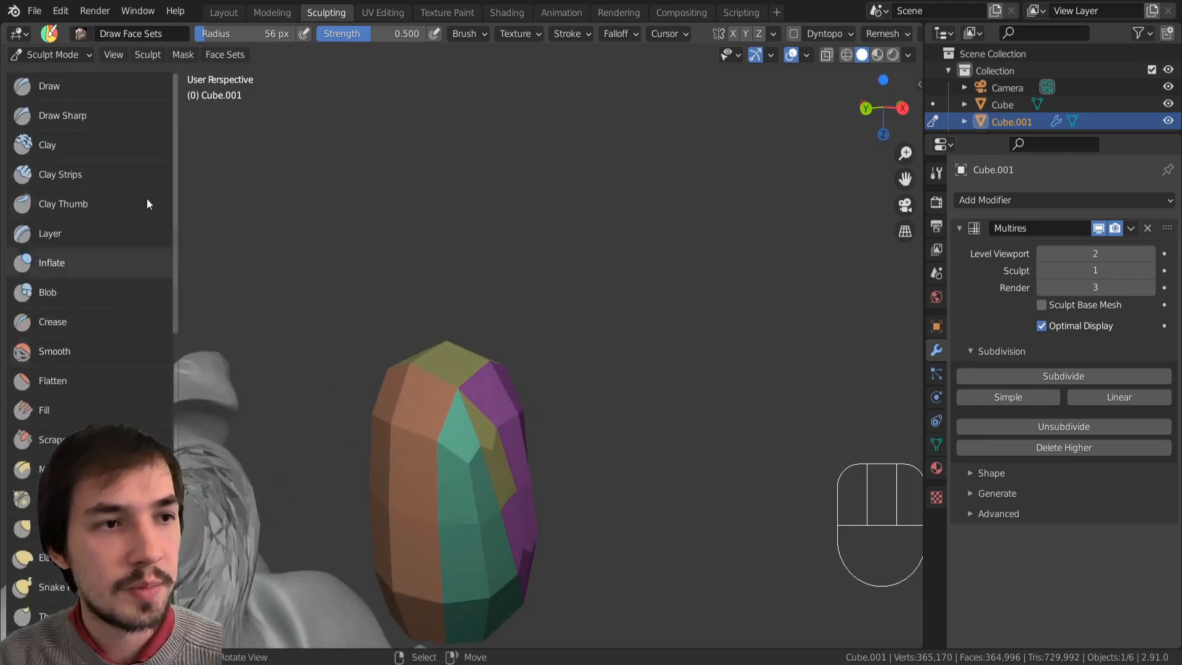
pyautogui.click(86, 91)
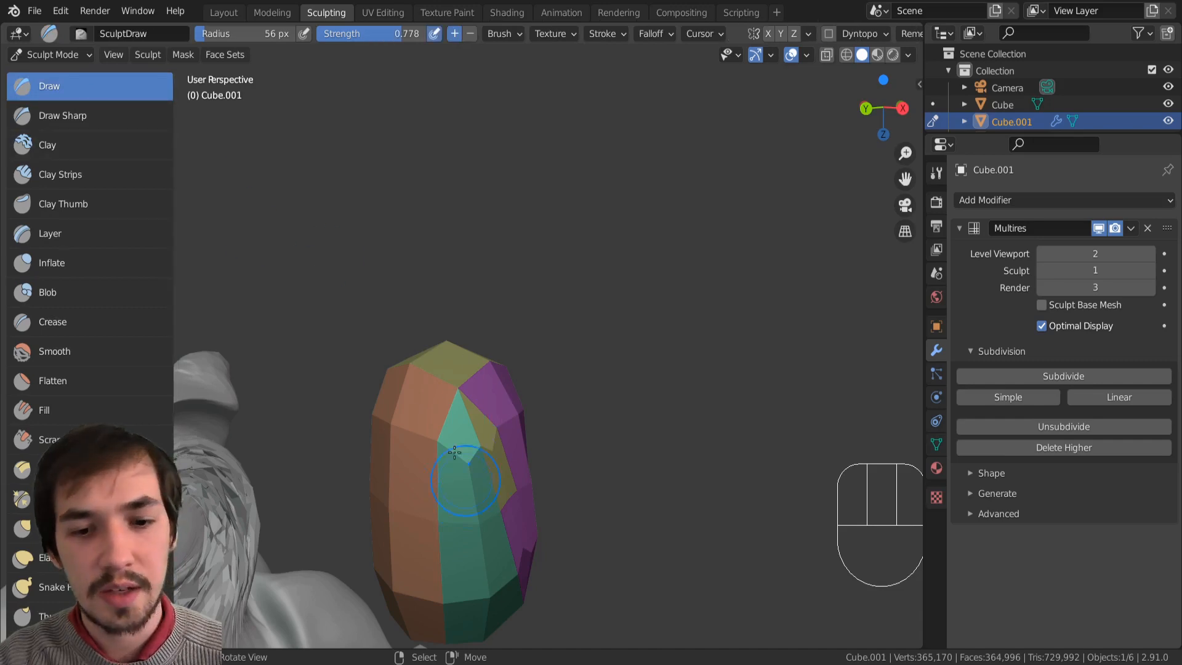
pyautogui.click(1070, 376)
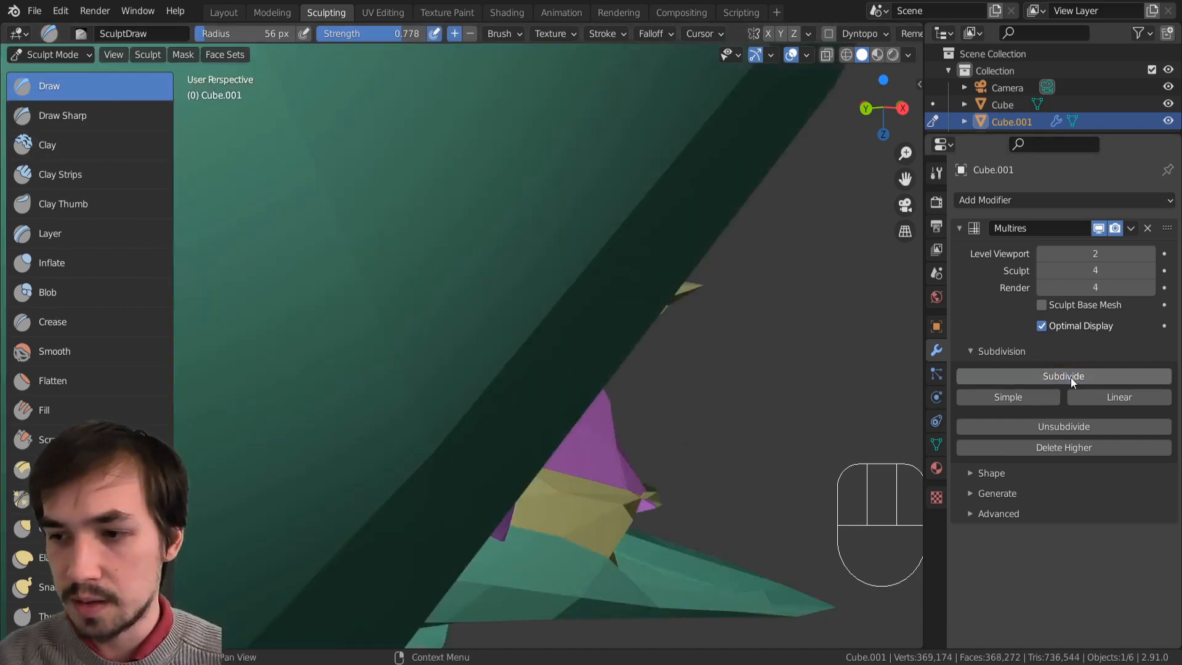
pyautogui.click(1070, 378)
pyautogui.moveTo(689, 394); pyautogui.dragTo(641, 417, button='middle')
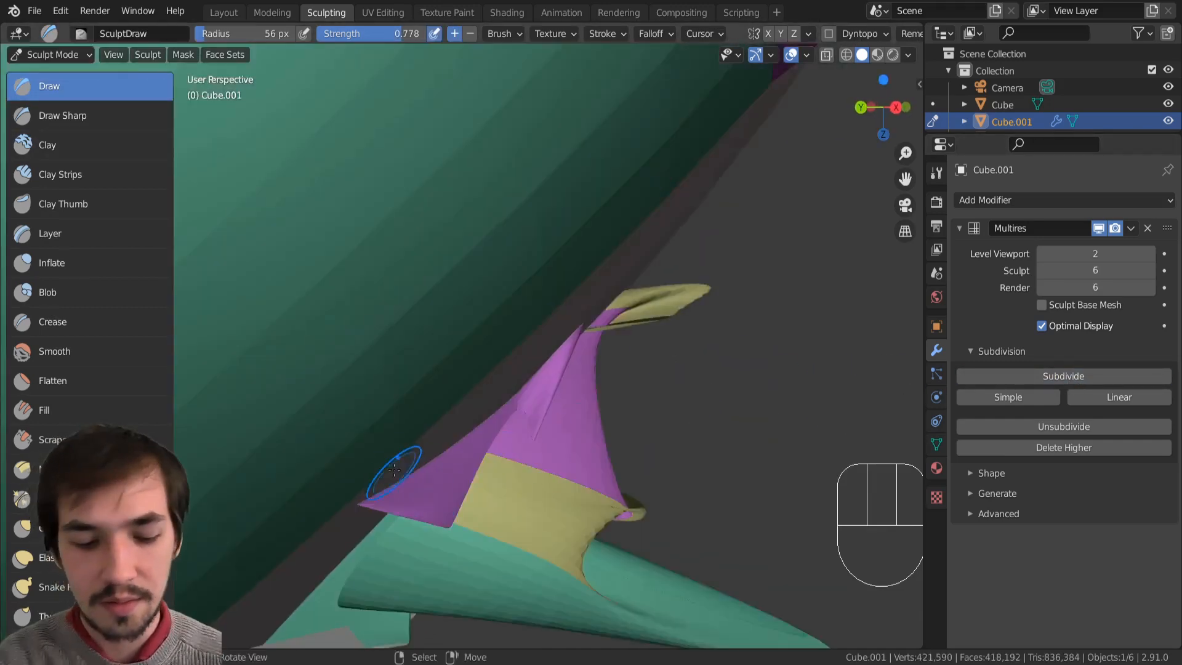
# Step: Delete the multires object in Object Mode and enter Sculpt Mode on the rough separate lump
pyautogui.press('Tab')
pyautogui.press('Delete')
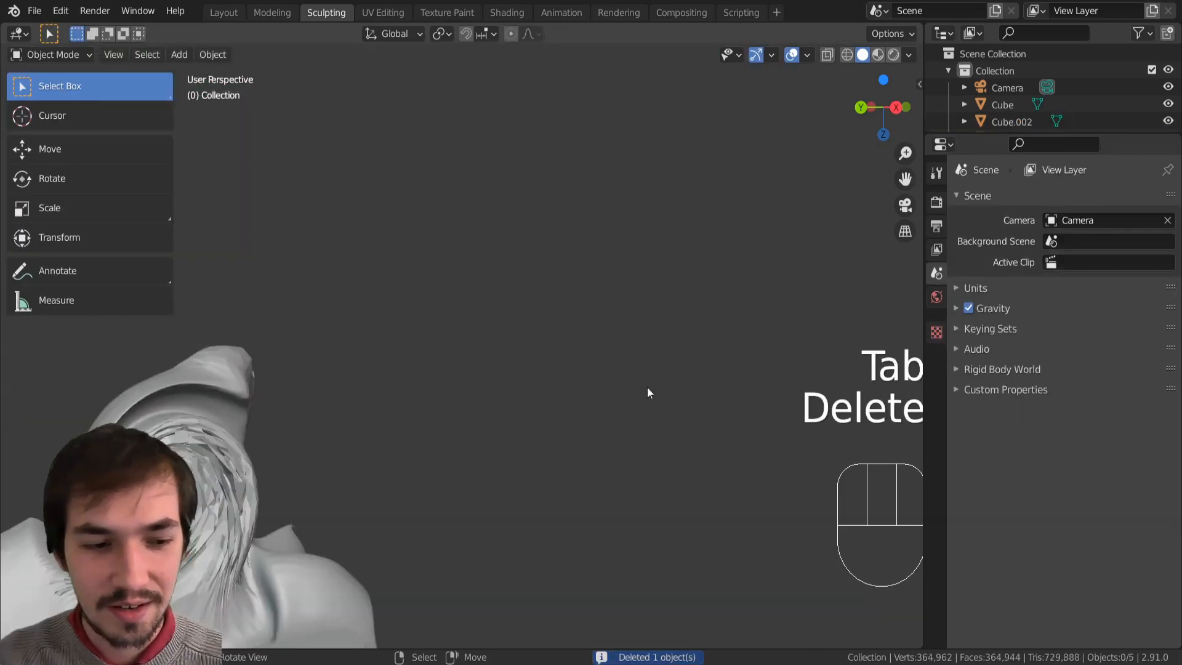
pyautogui.moveTo(648, 388)
pyautogui.mouseDown(button='middle')
pyautogui.moveTo(352, 589)
pyautogui.moveTo(336, 537)
pyautogui.moveTo(377, 404)
pyautogui.moveTo(480, 502)
pyautogui.moveTo(430, 426)
pyautogui.mouseUp(button='middle')
pyautogui.click(465, 435)
pyautogui.press('Tab')
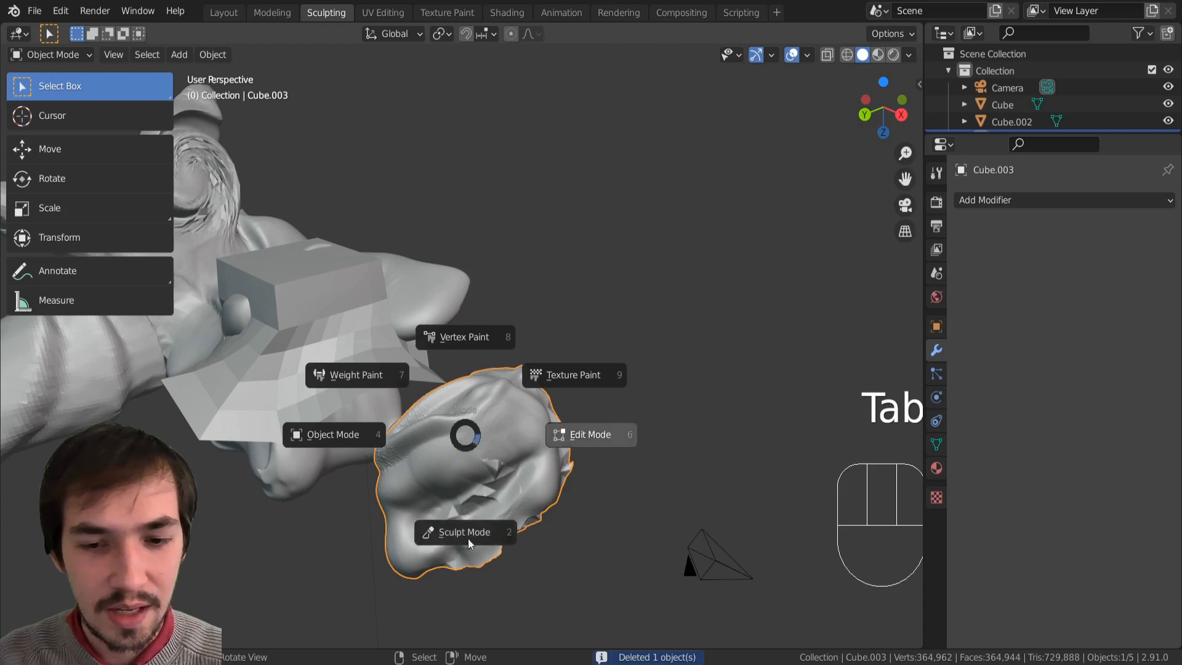
pyautogui.click(468, 538)
# Step: Narrow the brush list to two columns of icons and choose the Draw Face Sets brush
pyautogui.scroll(-1, 124, 333)
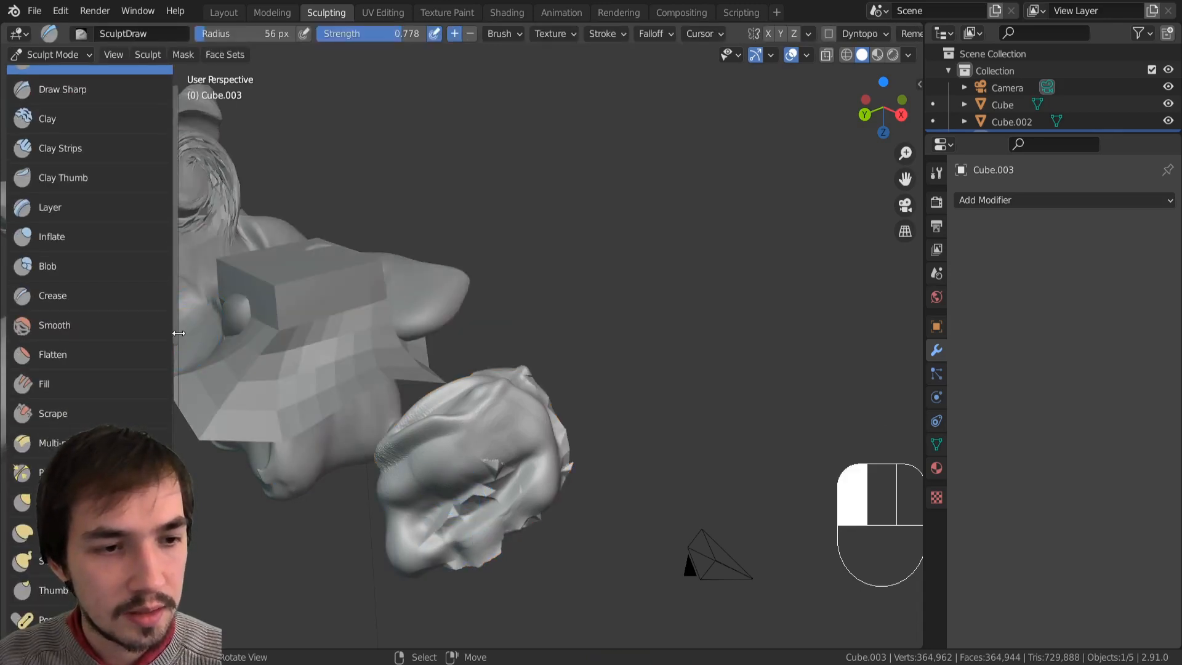
pyautogui.moveTo(179, 333); pyautogui.dragTo(69, 322)
pyautogui.scroll(-4, 13, 409)
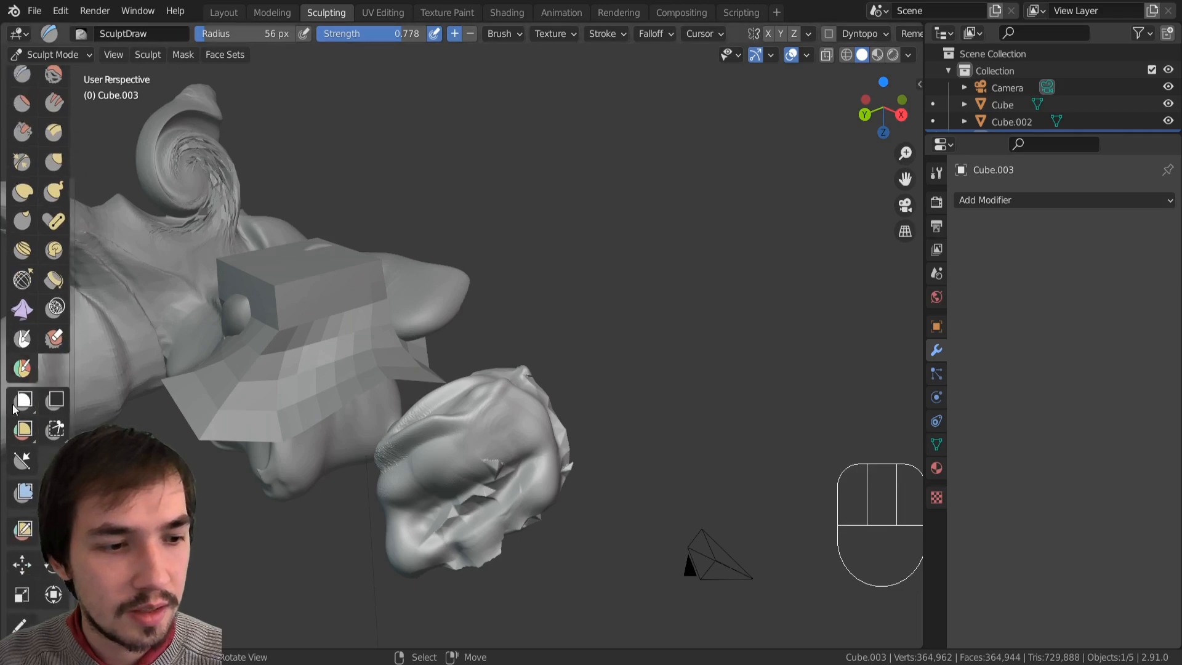
pyautogui.click(23, 430)
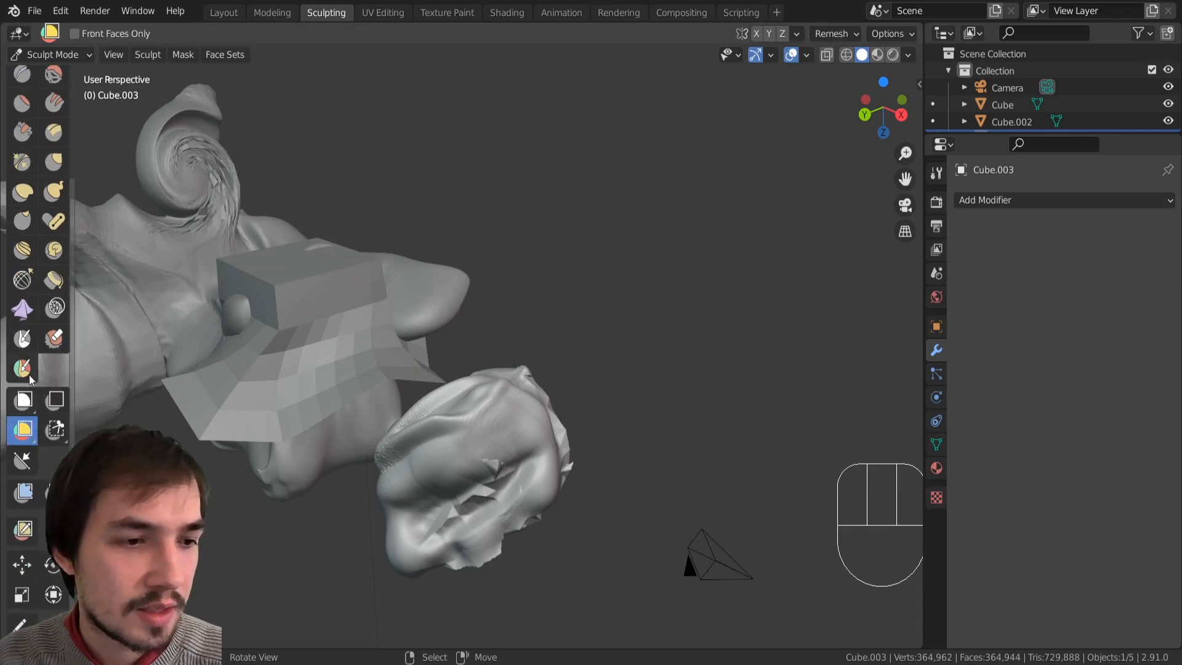
pyautogui.click(32, 369)
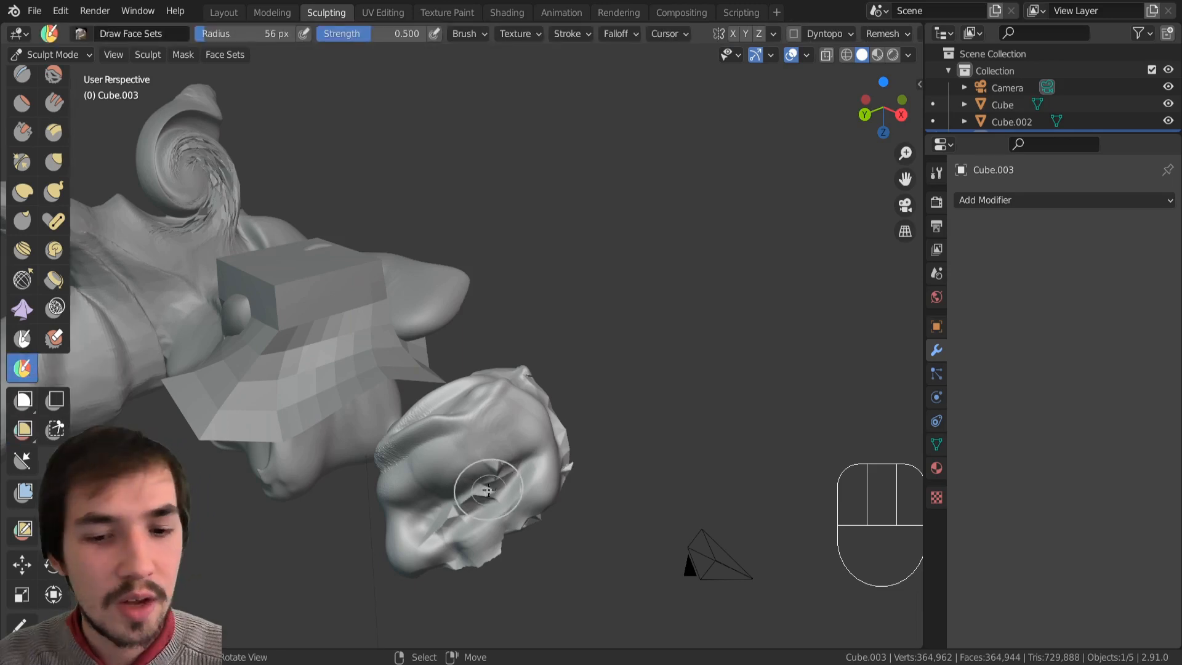
# Step: Paint several adjoining face sets across the front and upper surface of the rough lump
pyautogui.scroll(2, 489, 490)
pyautogui.moveTo(548, 496); pyautogui.dragTo(434, 552)
pyautogui.moveTo(512, 461)
pyautogui.mouseDown()
pyautogui.moveTo(404, 528)
pyautogui.moveTo(427, 569)
pyautogui.moveTo(404, 588)
pyautogui.moveTo(537, 563)
pyautogui.moveTo(580, 531)
pyautogui.mouseUp()
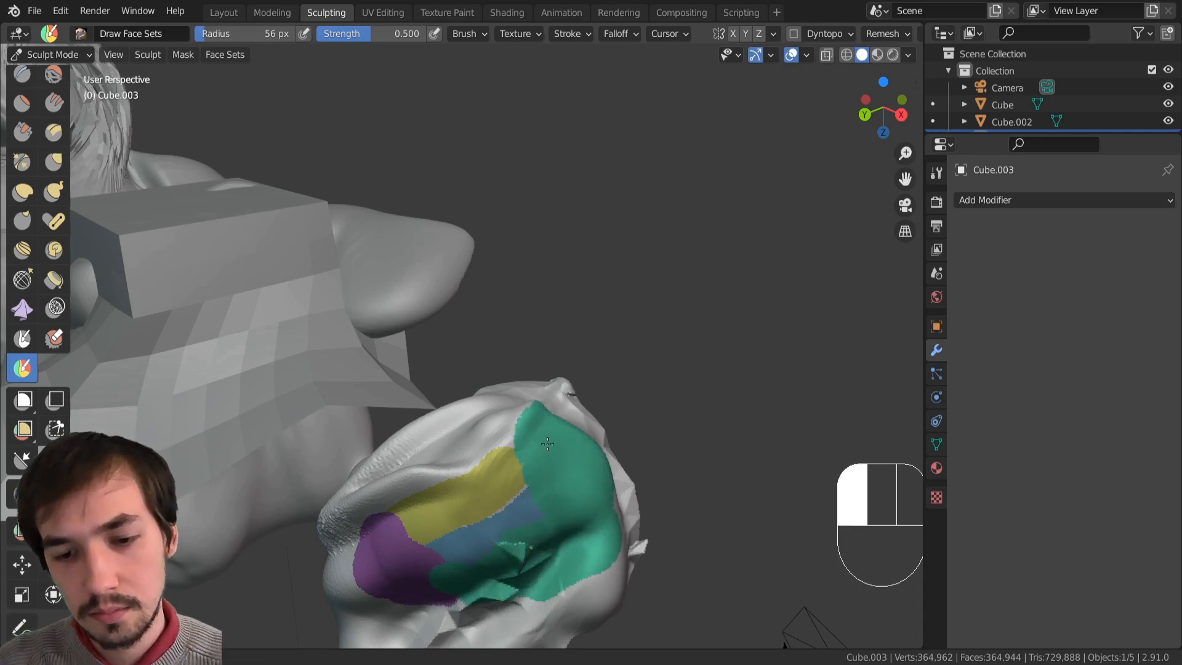
pyautogui.moveTo(473, 433)
pyautogui.mouseDown()
pyautogui.moveTo(404, 455)
pyautogui.moveTo(373, 490)
pyautogui.mouseUp()
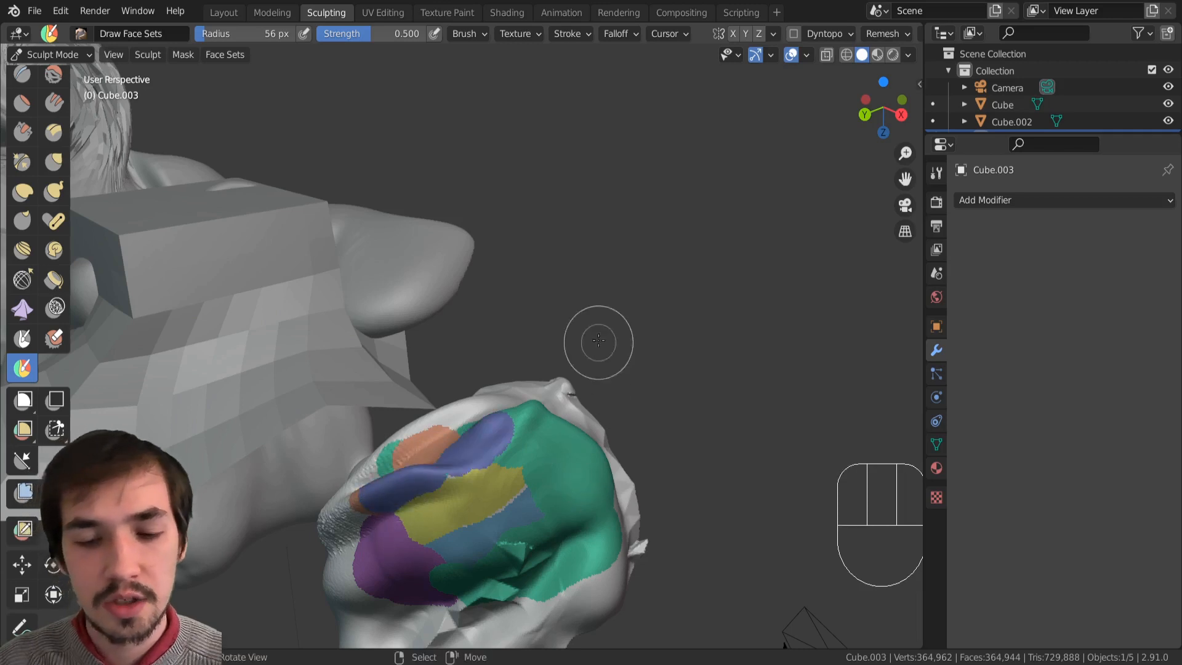
pyautogui.moveTo(598, 342); pyautogui.dragTo(546, 328, button='middle')
pyautogui.scroll(5, 71, 141)
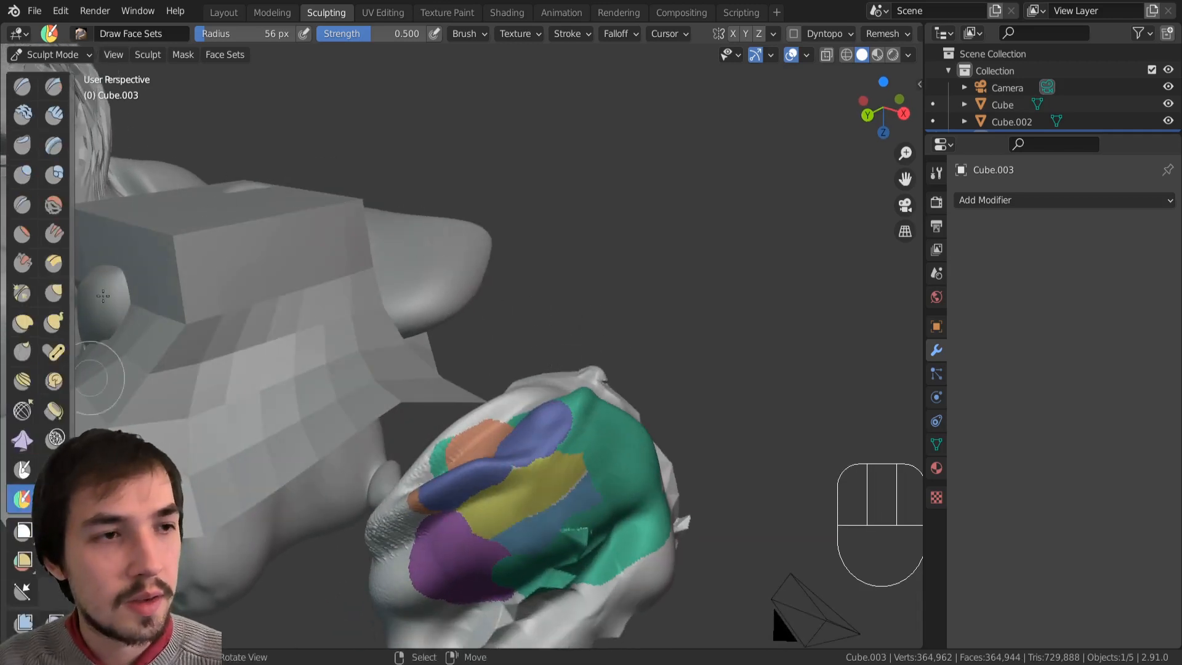
# Step: With the Draw brush, enable Face Sets Boundary auto-masking and sculpt a stroke across the coloured face sets
pyautogui.click(22, 87)
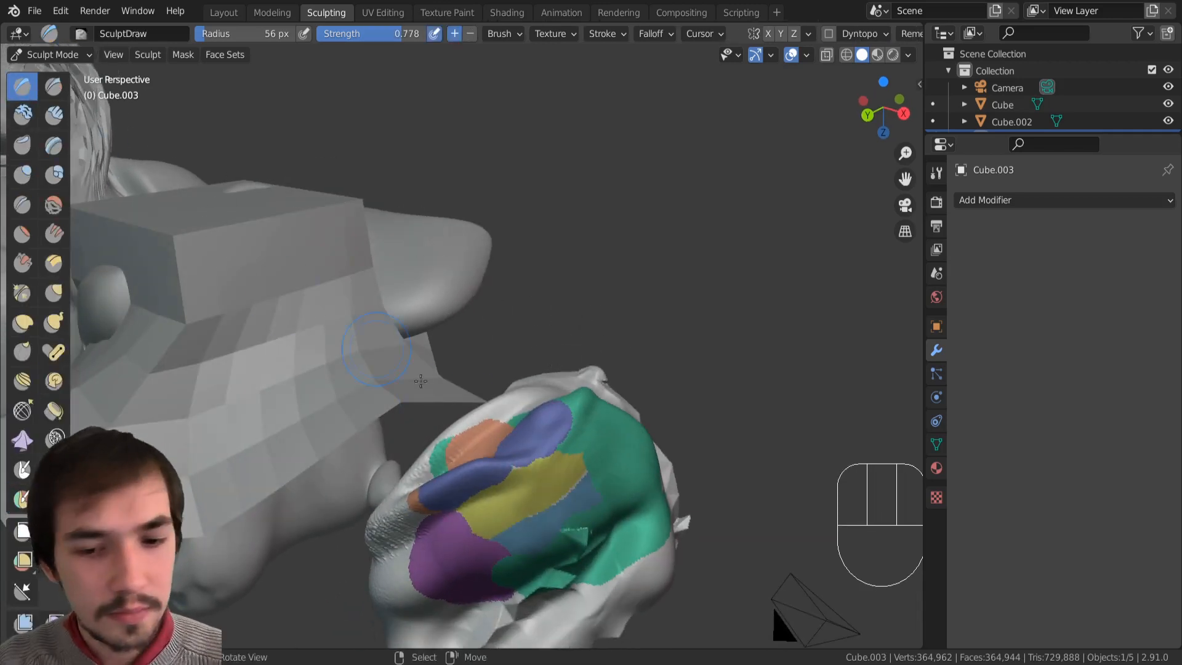
pyautogui.press('n')
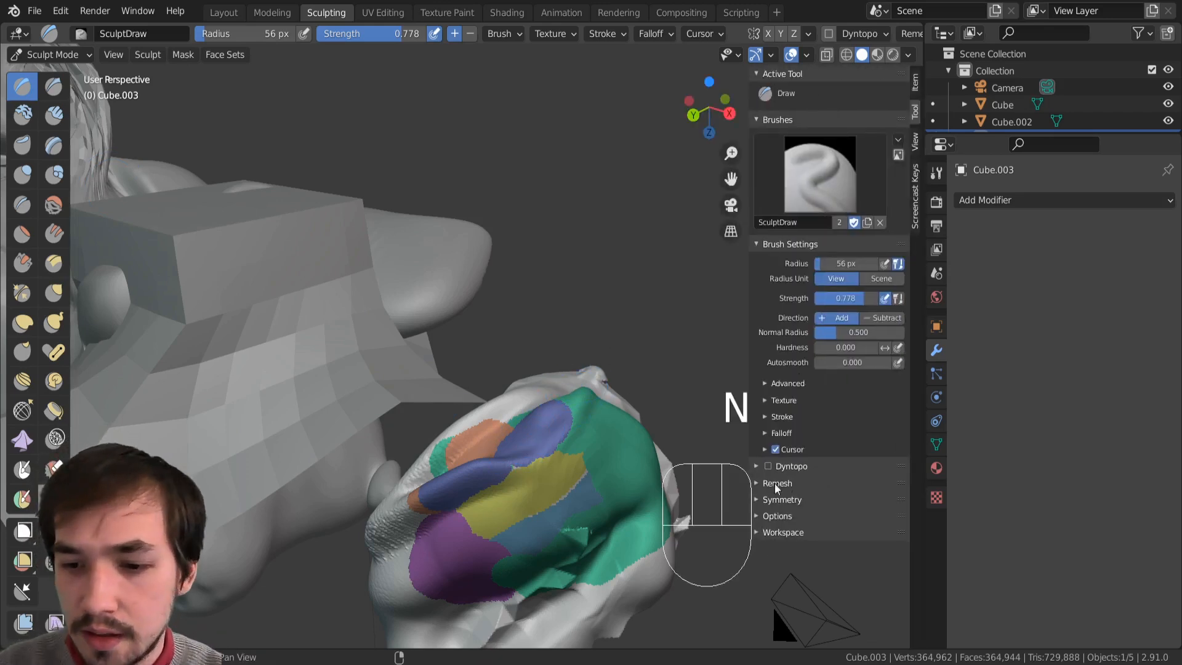
pyautogui.click(773, 385)
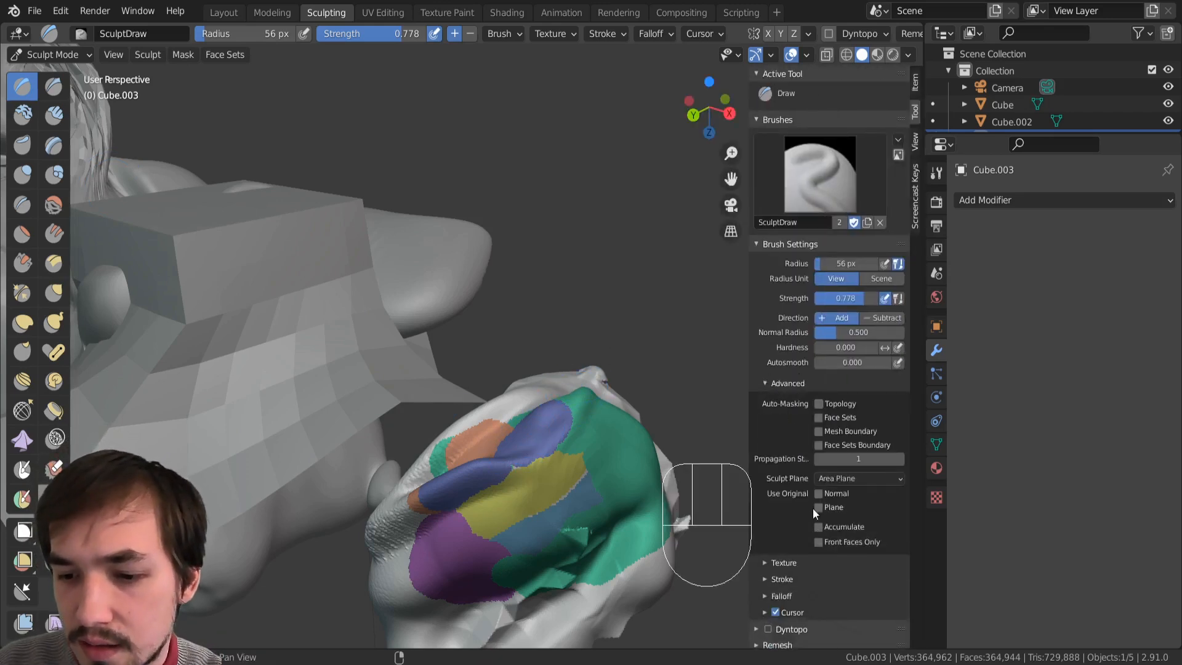
pyautogui.click(819, 445)
pyautogui.moveTo(619, 442)
pyautogui.mouseDown()
pyautogui.moveTo(493, 530)
pyautogui.moveTo(567, 517)
pyautogui.moveTo(492, 466)
pyautogui.moveTo(502, 459)
pyautogui.mouseUp()
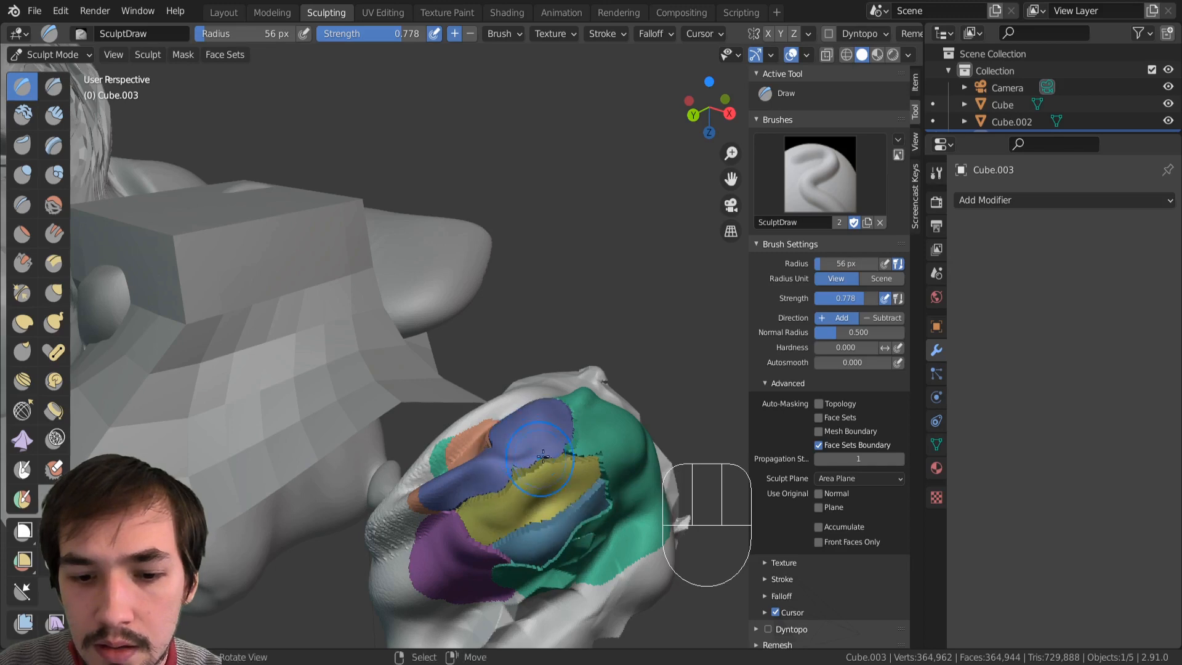
pyautogui.moveTo(502, 459); pyautogui.dragTo(529, 472, button='middle')
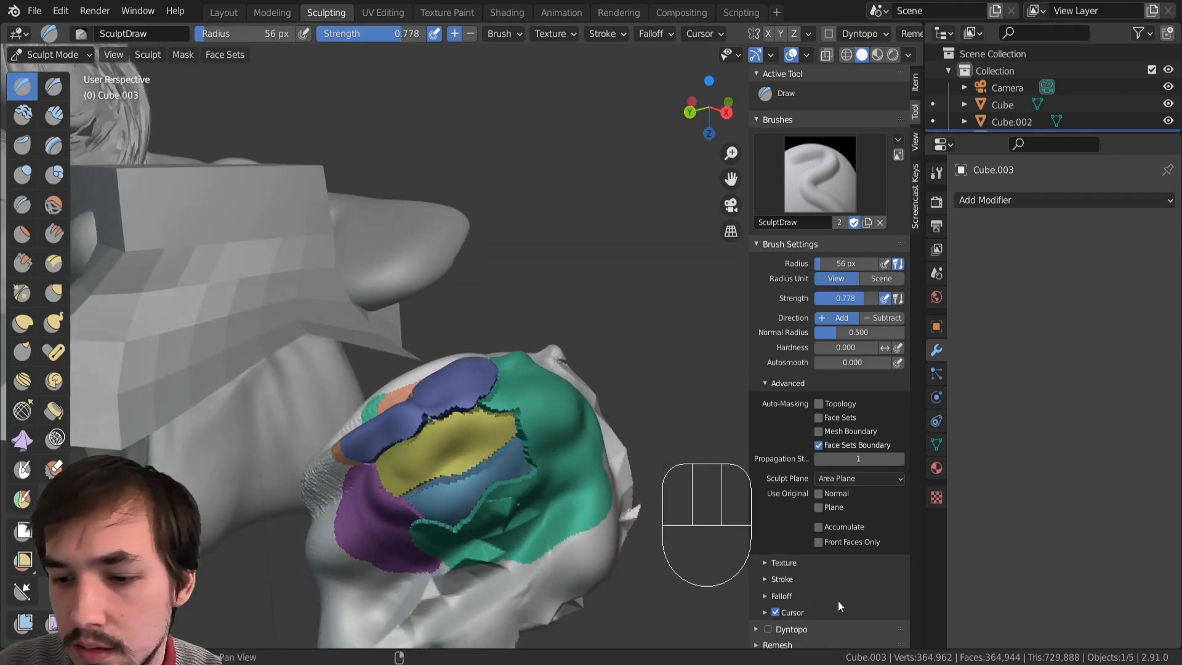
# Step: Enable Face Sets auto-masking in the general sculpt options and build up the green, yellow, light blue, dark blue and purple face sets separately
pyautogui.scroll(-6, 837, 601)
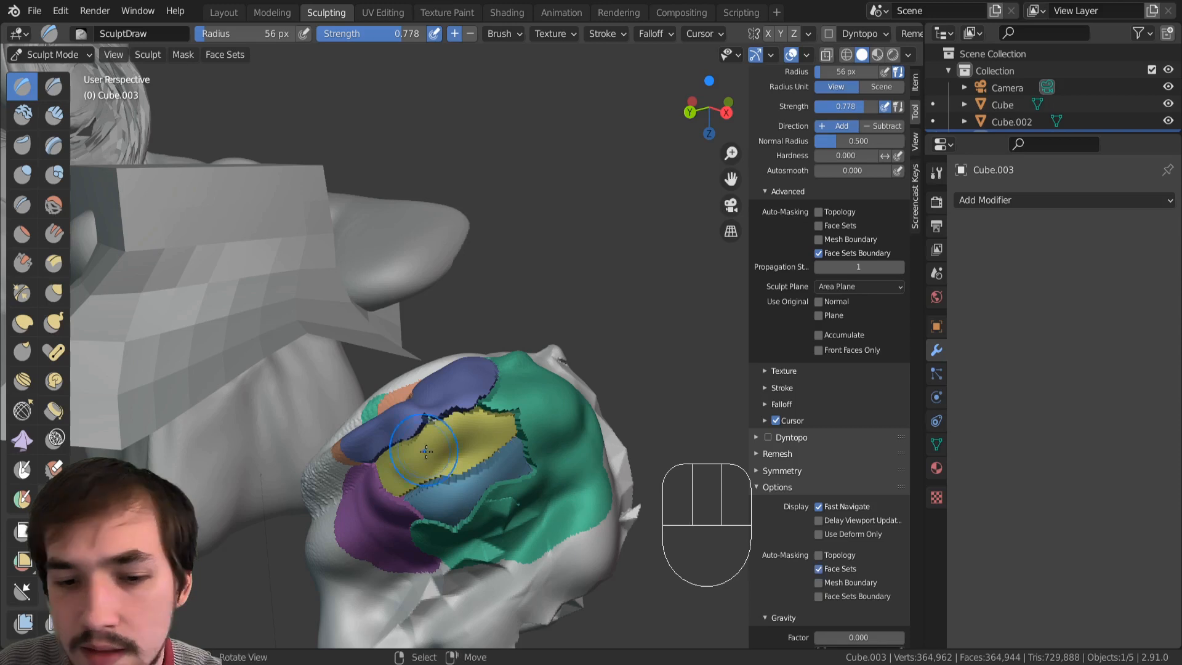
pyautogui.moveTo(426, 452); pyautogui.dragTo(564, 433)
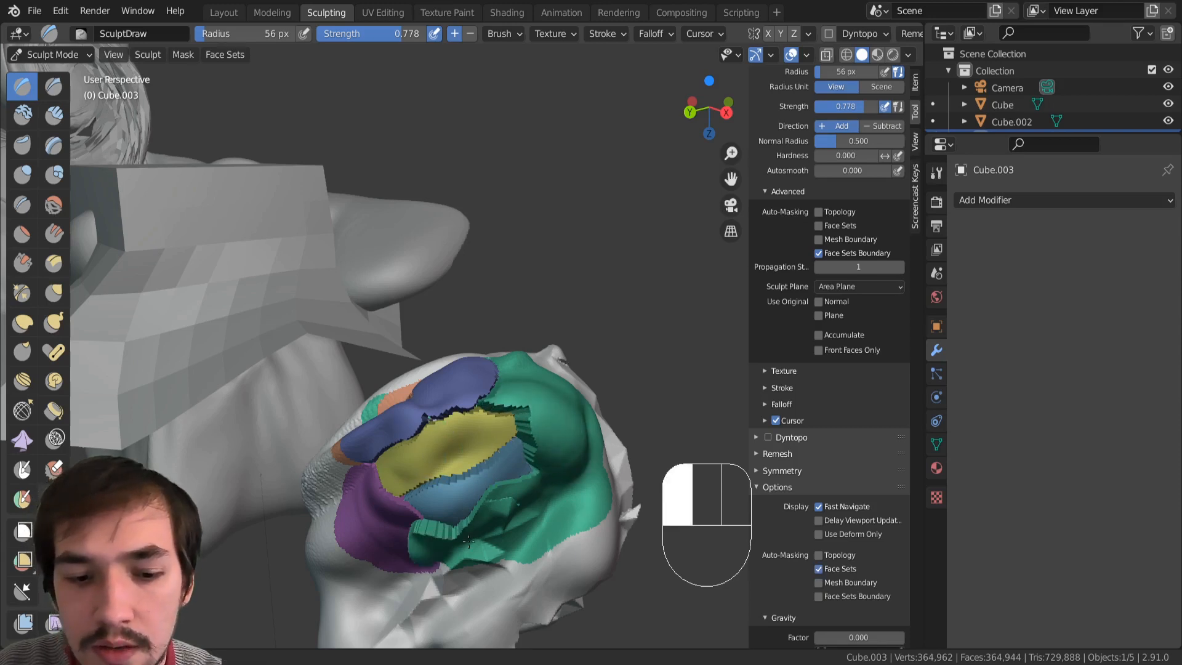
pyautogui.moveTo(469, 541); pyautogui.dragTo(603, 490)
pyautogui.moveTo(481, 553); pyautogui.dragTo(571, 487)
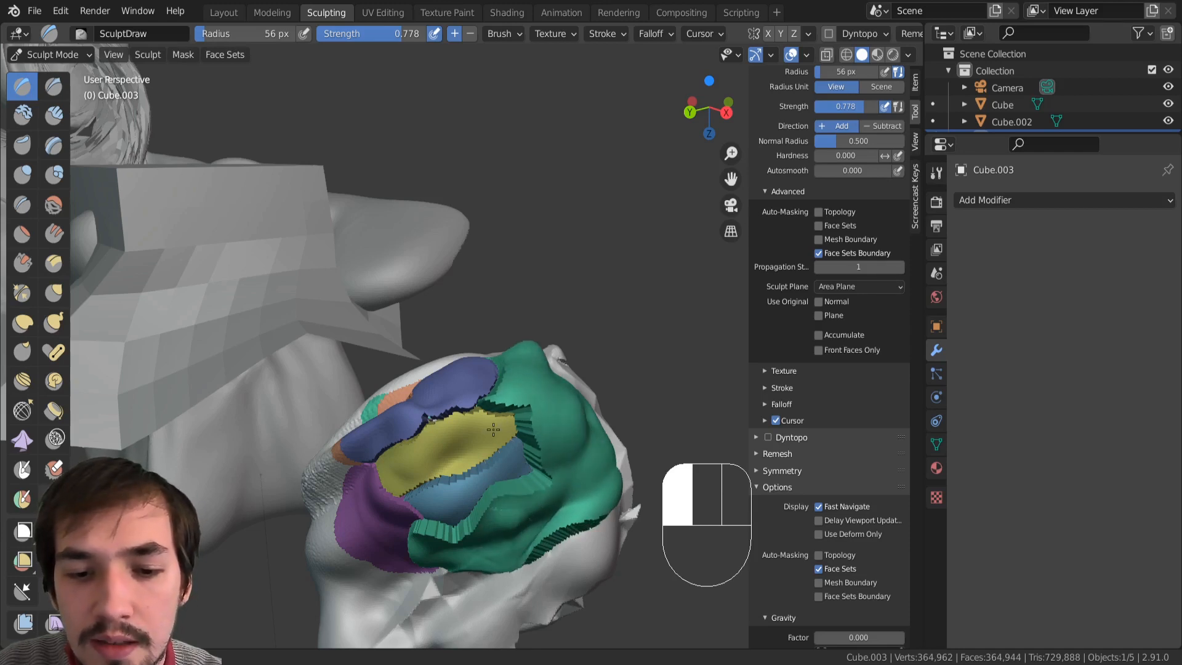
pyautogui.moveTo(493, 429)
pyautogui.mouseDown()
pyautogui.moveTo(434, 443)
pyautogui.moveTo(427, 473)
pyautogui.mouseUp()
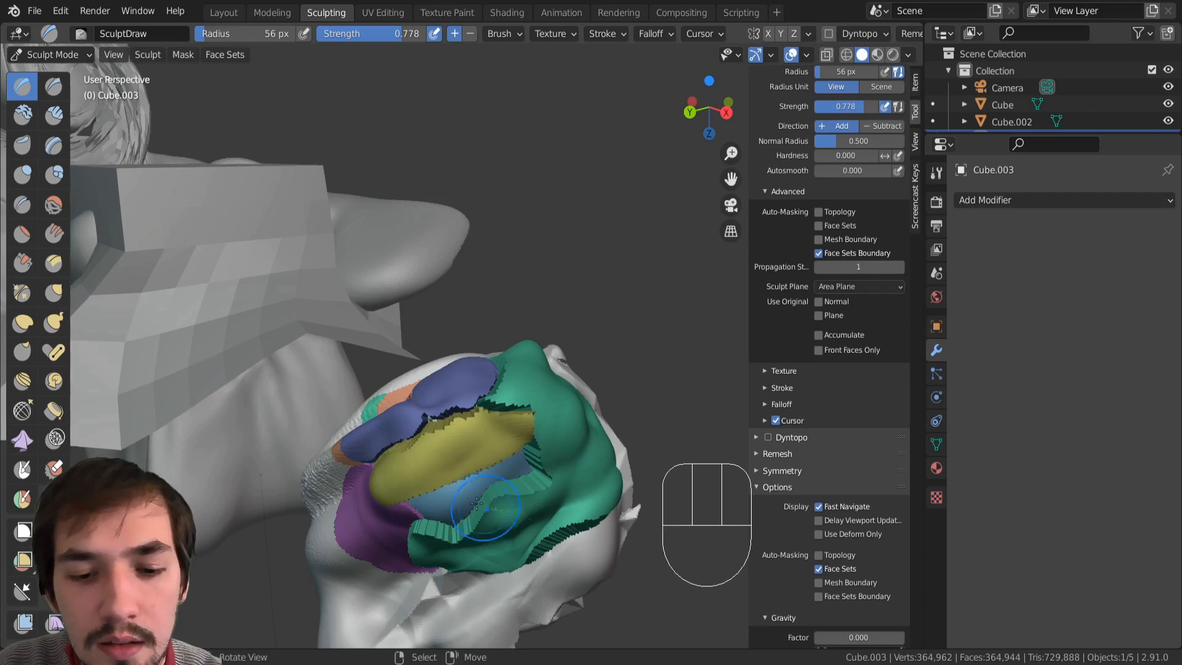
pyautogui.moveTo(477, 504); pyautogui.dragTo(428, 505)
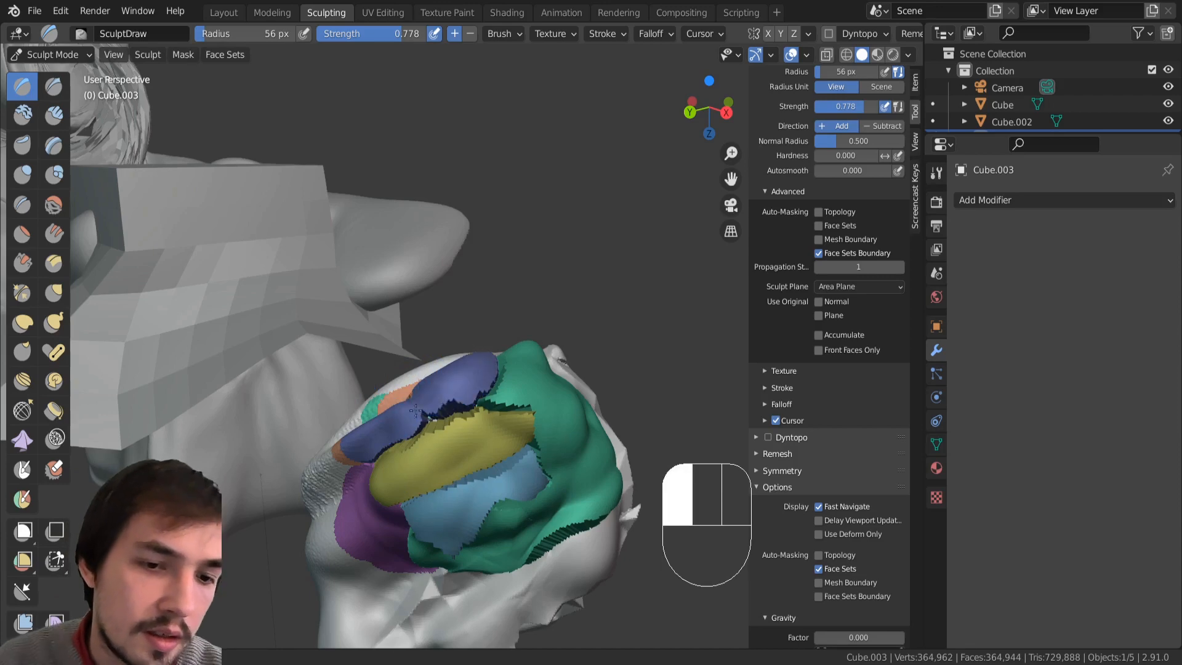
pyautogui.moveTo(390, 430); pyautogui.dragTo(387, 433)
pyautogui.moveTo(378, 438); pyautogui.dragTo(361, 452)
pyautogui.moveTo(383, 492); pyautogui.dragTo(449, 455, button='middle')
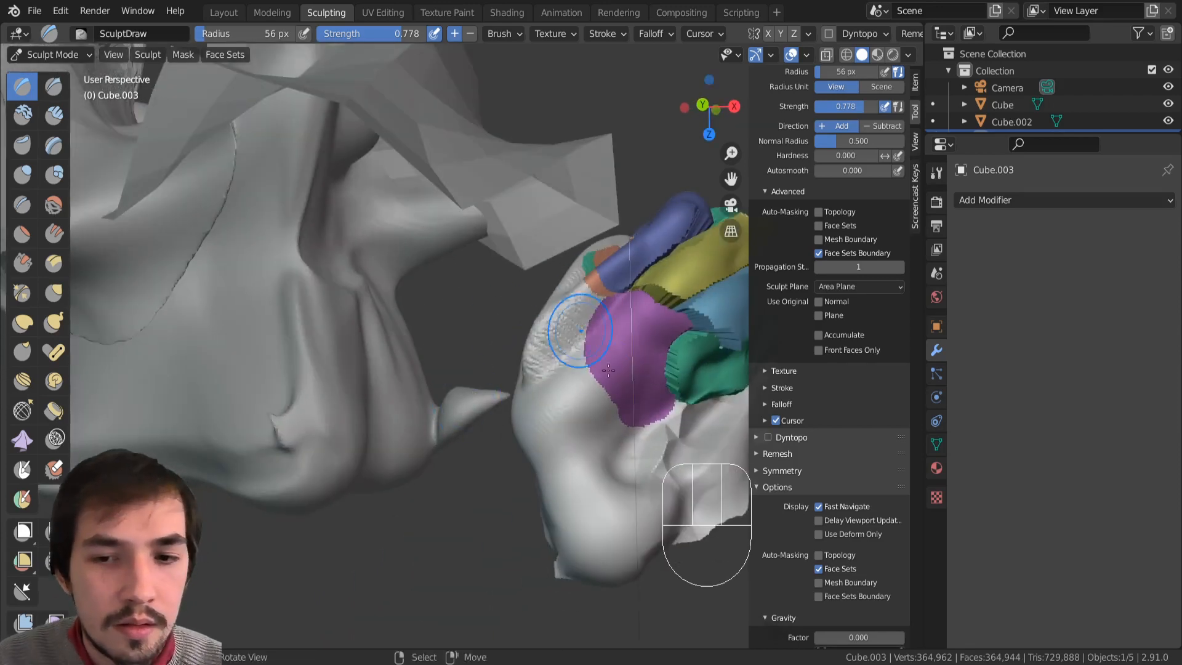
pyautogui.moveTo(639, 377)
pyautogui.mouseDown()
pyautogui.moveTo(620, 338)
pyautogui.moveTo(634, 388)
pyautogui.mouseUp()
# Step: Pull a long spike out of the lump's lower side with the Snake Hook brush at 62 px and voxel remesh the lump
pyautogui.click(55, 353)
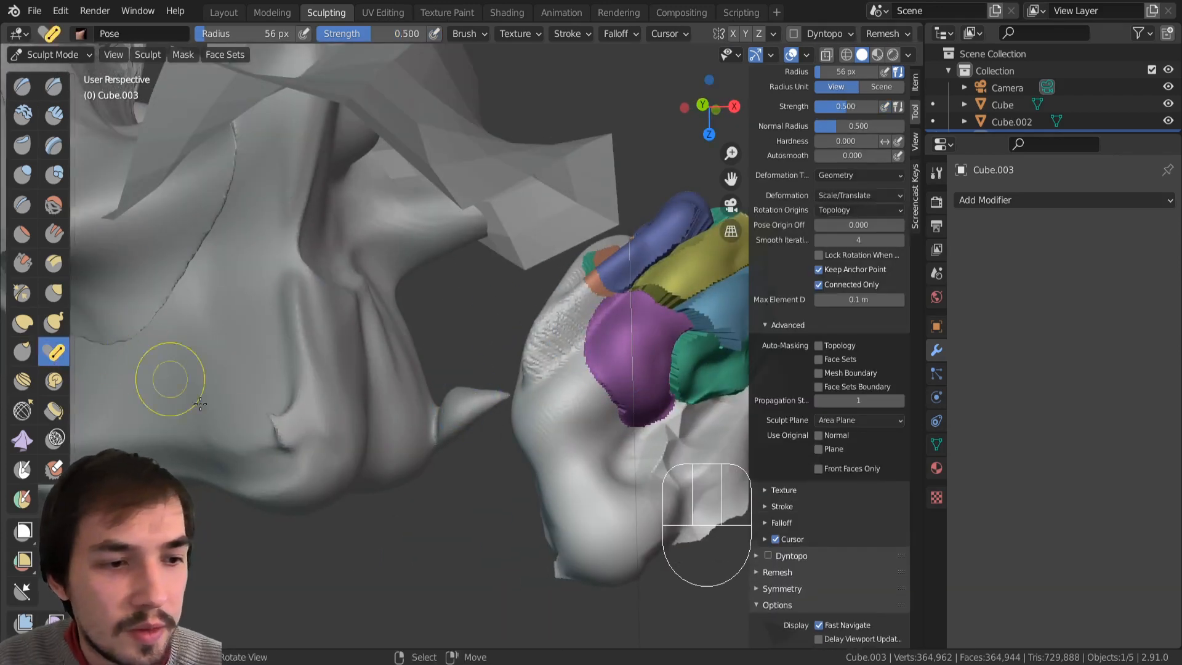
pyautogui.moveTo(306, 431)
pyautogui.keyDown('shift'); pyautogui.mouseDown(button='middle')
pyautogui.moveTo(240, 441)
pyautogui.moveTo(315, 470)
pyautogui.mouseUp(button='middle'); pyautogui.keyUp('shift')
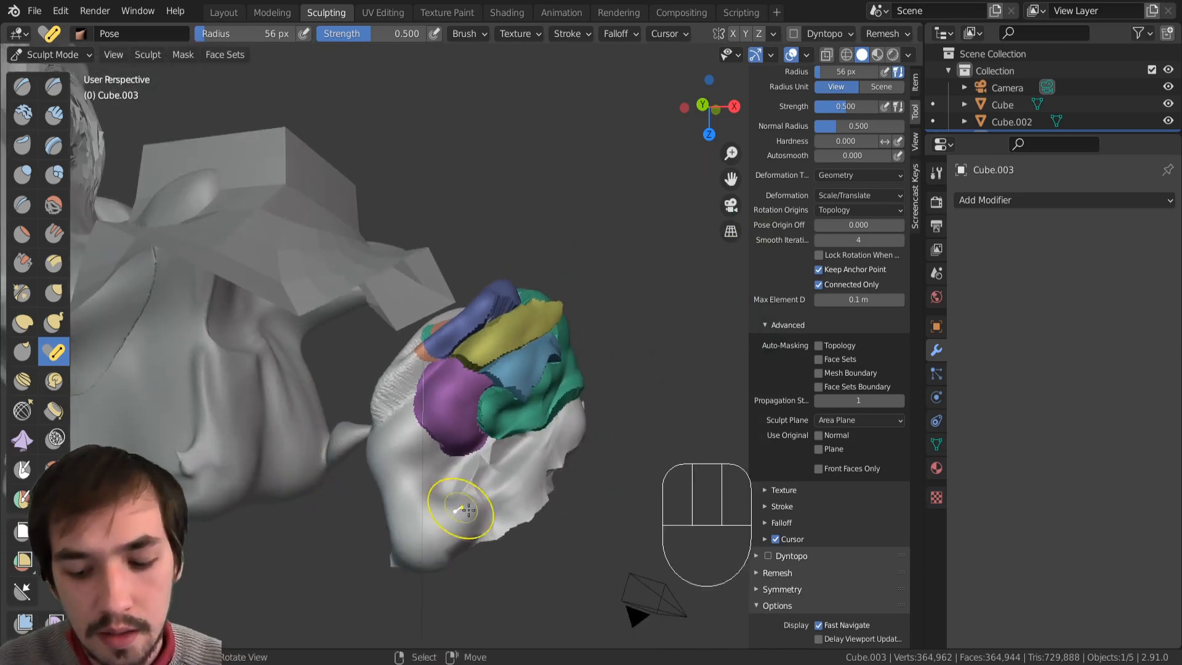
pyautogui.press('k')
pyautogui.moveTo(514, 457); pyautogui.dragTo(711, 596)
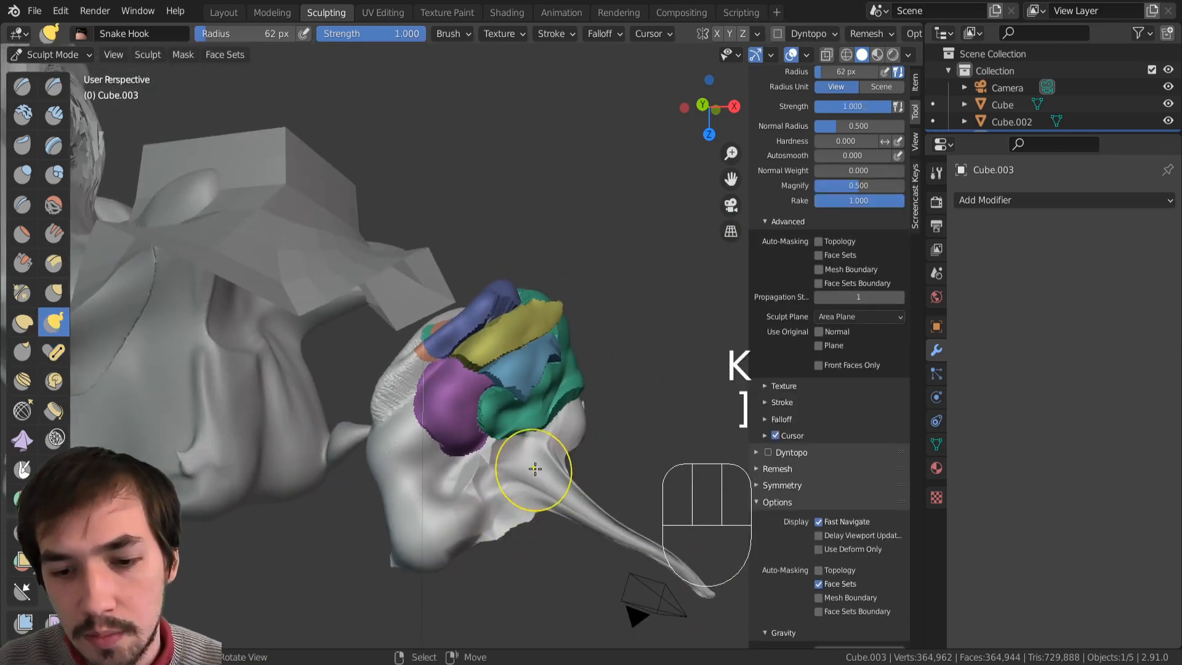
pyautogui.moveTo(535, 469); pyautogui.dragTo(685, 564)
pyautogui.press('ctrl')
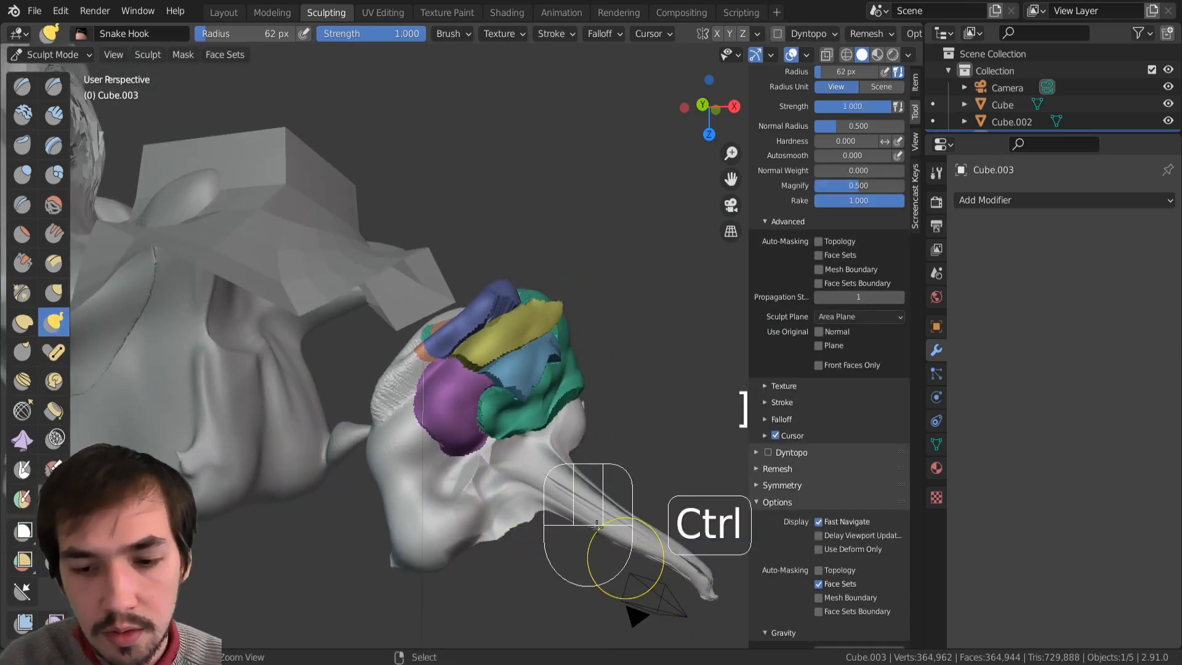
pyautogui.hotkey('ctrl', 'r')
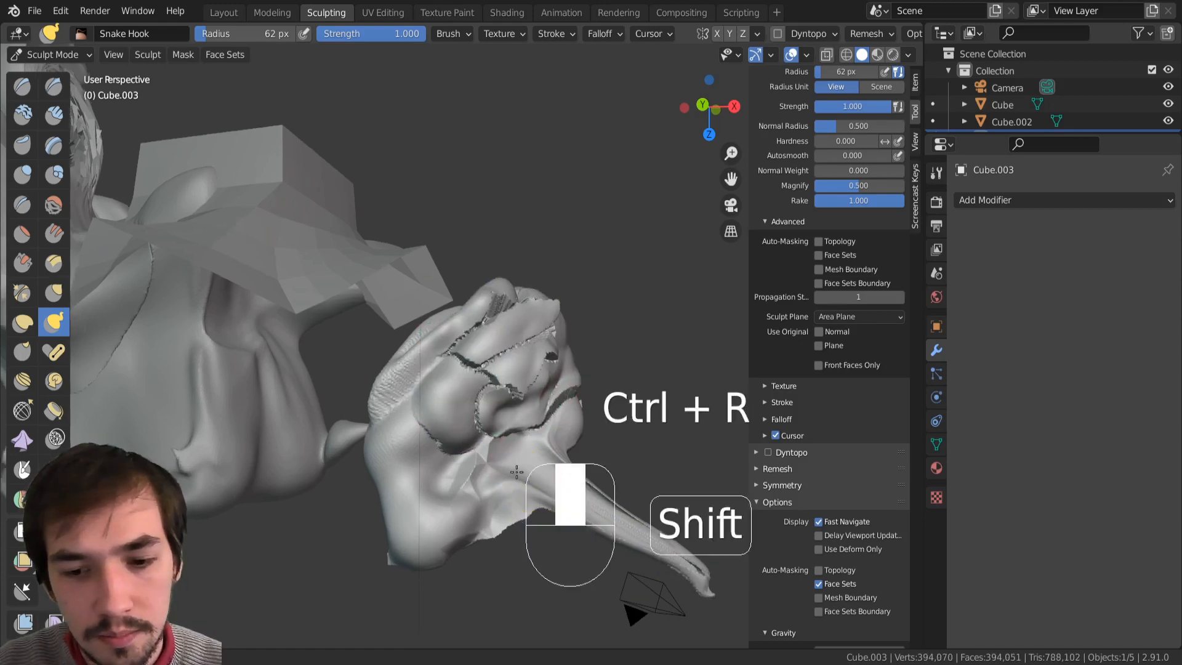
pyautogui.keyDown('shift'); pyautogui.moveTo(558, 524); pyautogui.dragTo(196, 473, button='middle'); pyautogui.keyUp('shift')
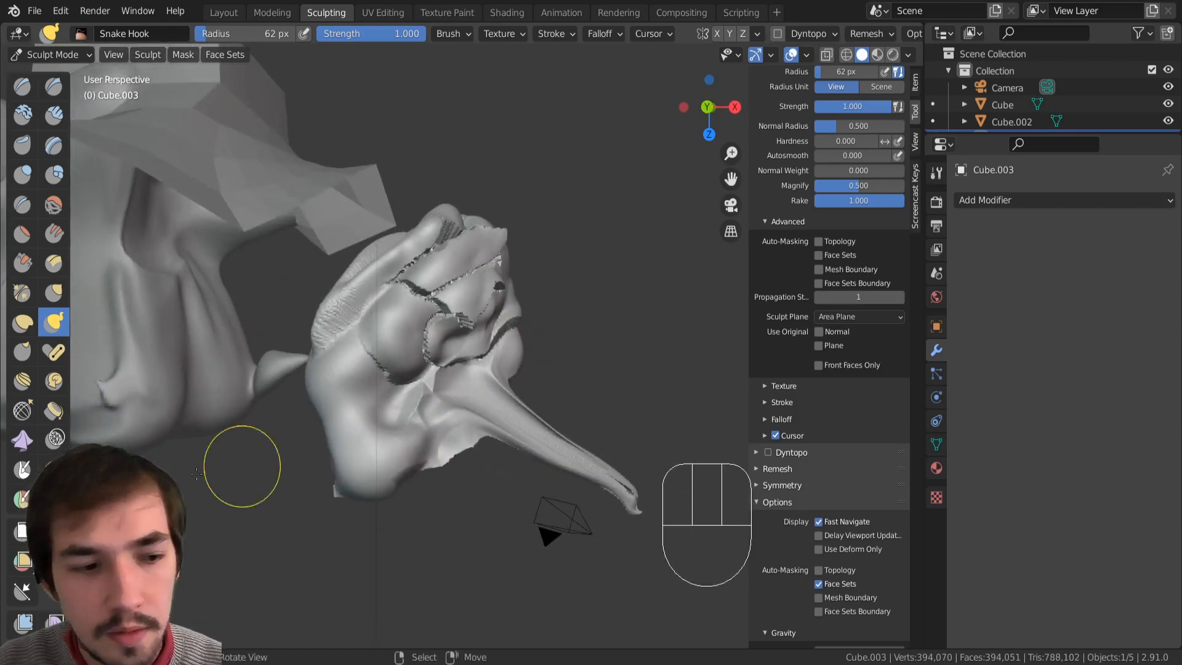
# Step: Use Lasso Face Set to assign one face set to the spike's tip and another to its middle section
pyautogui.click(23, 561)
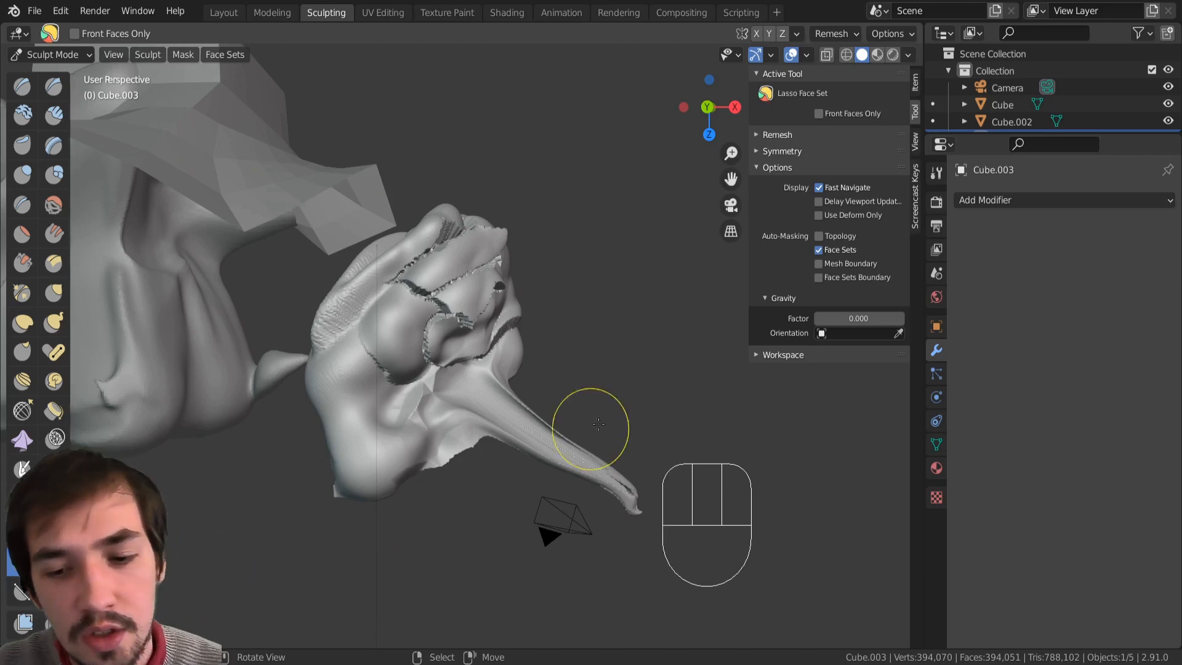
pyautogui.moveTo(599, 424)
pyautogui.mouseDown()
pyautogui.moveTo(554, 486)
pyautogui.moveTo(647, 565)
pyautogui.moveTo(662, 455)
pyautogui.mouseUp()
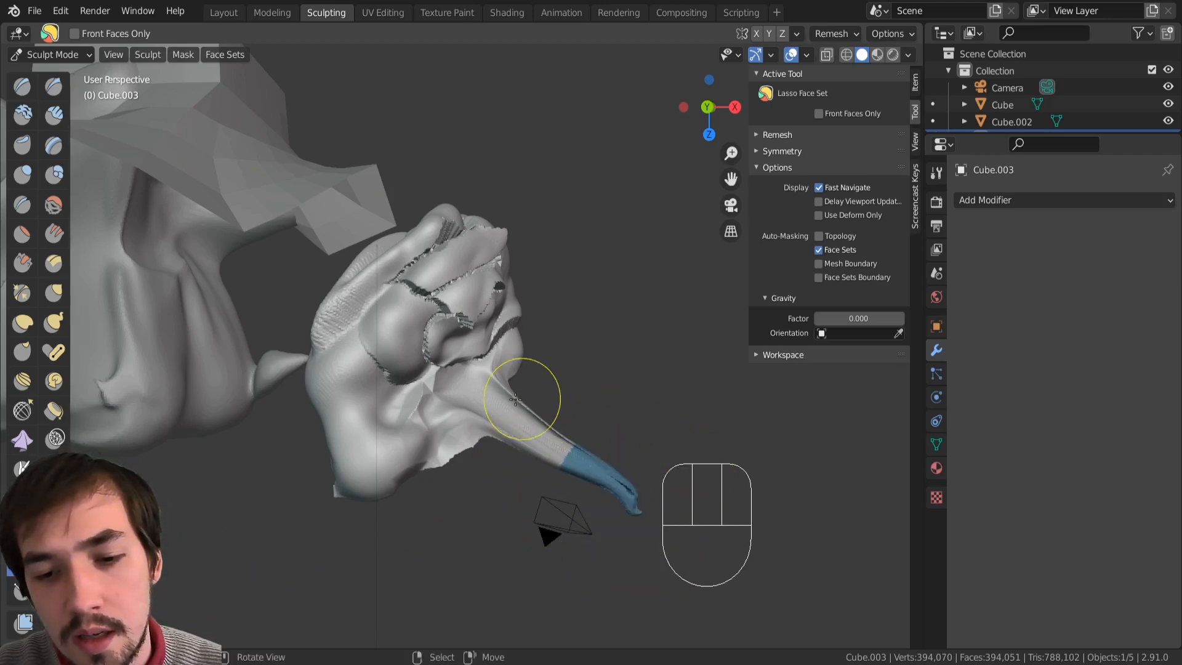
pyautogui.moveTo(516, 400)
pyautogui.mouseDown()
pyautogui.moveTo(483, 460)
pyautogui.moveTo(576, 462)
pyautogui.moveTo(517, 471)
pyautogui.mouseUp()
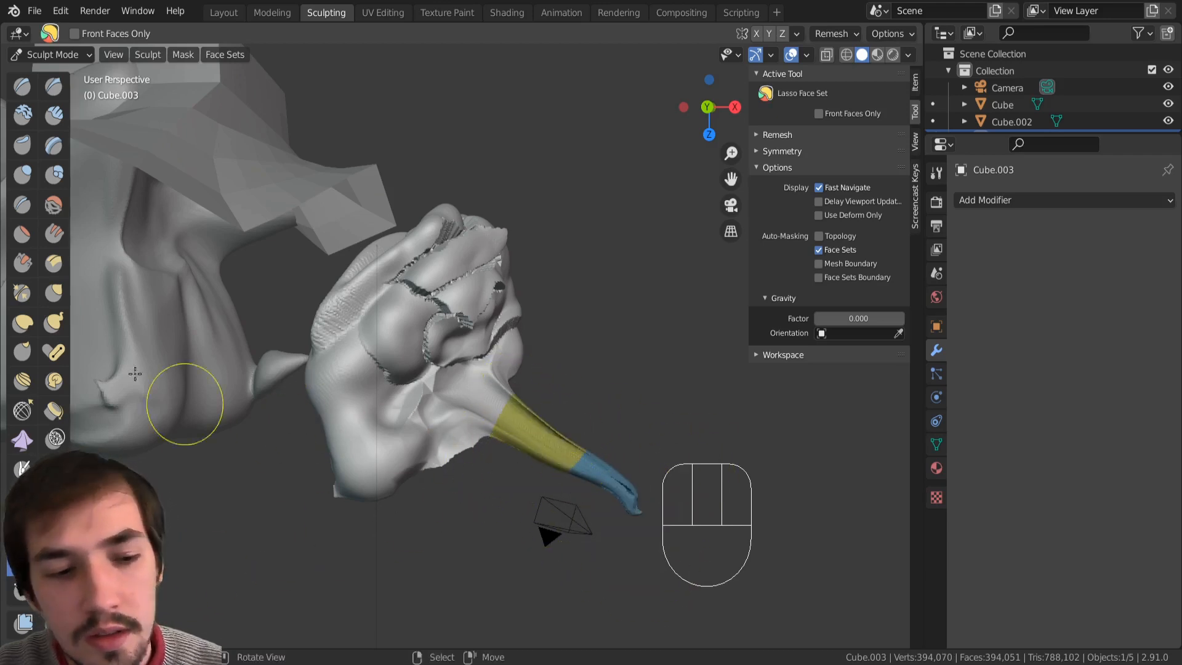
# Step: Choose the Pose brush, review its auto-masking settings, enlarge the radius and bend the tip of the spike
pyautogui.click(56, 352)
pyautogui.scroll(-2, 836, 585)
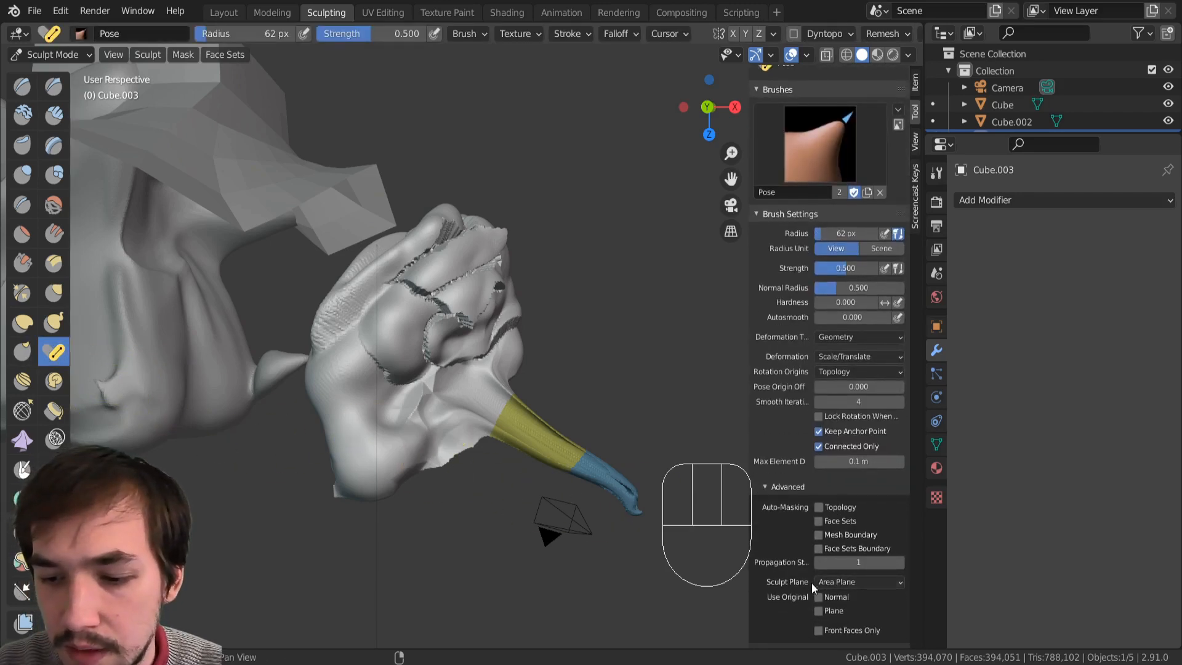
pyautogui.scroll(-4, 813, 588)
pyautogui.scroll(1, 782, 593)
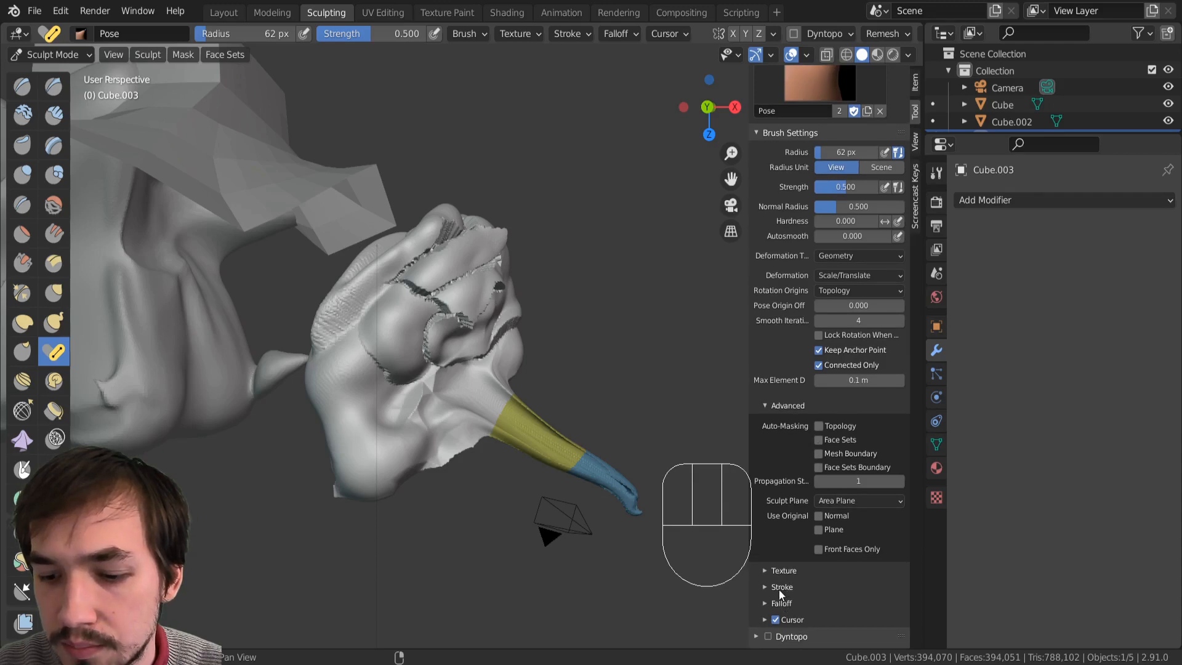
pyautogui.moveTo(795, 557)
pyautogui.keyDown('ctrl'); pyautogui.mouseDown(button='middle')
pyautogui.moveTo(796, 462)
pyautogui.moveTo(797, 489)
pyautogui.mouseUp(button='middle'); pyautogui.keyUp('ctrl')
pyautogui.moveTo(796, 597); pyautogui.dragTo(797, 441, button='middle')
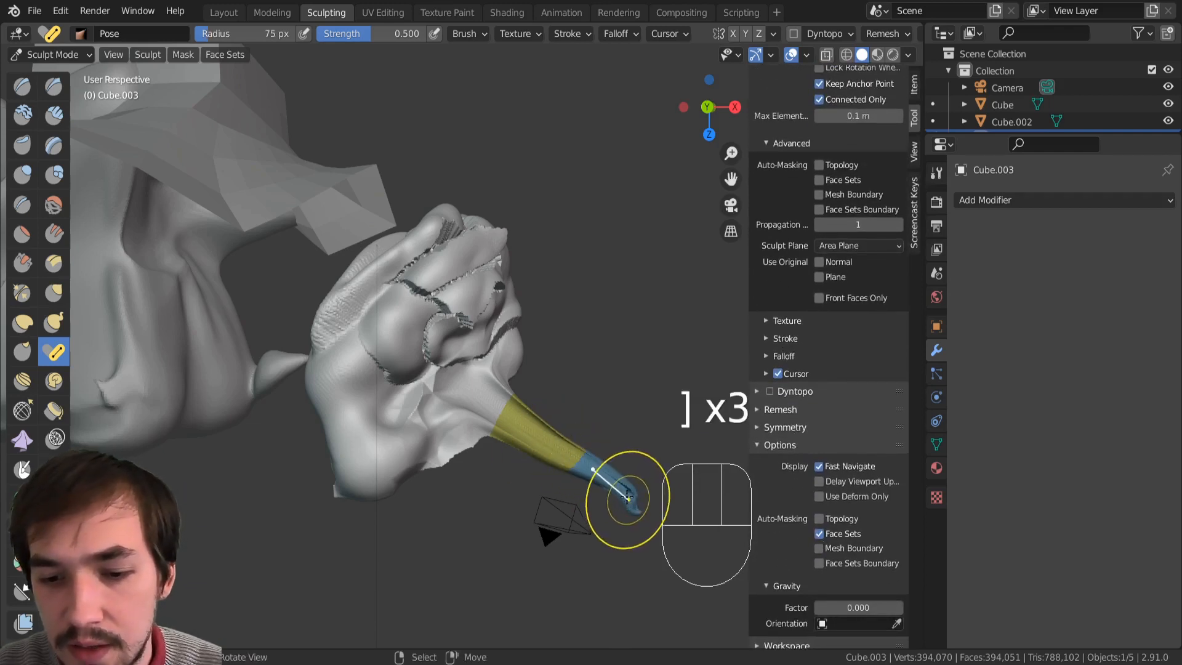
pyautogui.press(']')
pyautogui.press(']')
pyautogui.press(']')
pyautogui.press(']')
pyautogui.moveTo(625, 496); pyautogui.dragTo(618, 513)
# Step: Undo a trial pose of the spike's middle section, enlarge the Pose brush to 231 px and swing the whole spike upward
pyautogui.moveTo(562, 454)
pyautogui.mouseDown()
pyautogui.moveTo(585, 460)
pyautogui.moveTo(565, 469)
pyautogui.moveTo(569, 446)
pyautogui.mouseUp()
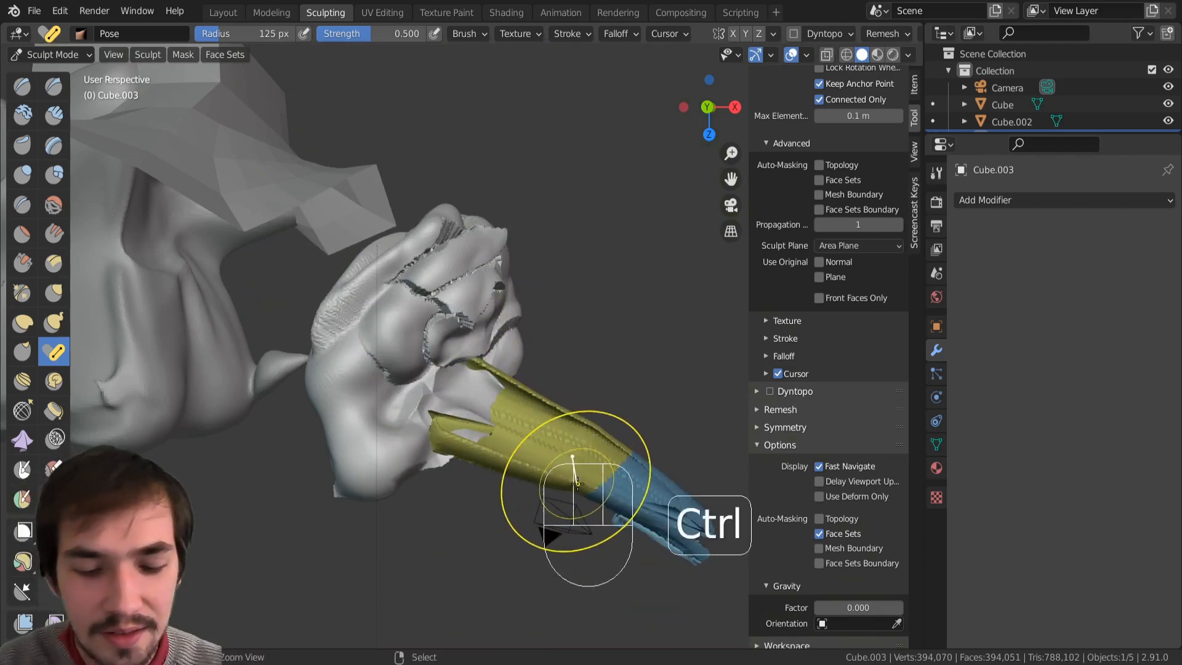
pyautogui.hotkey('ctrl', 'z')
pyautogui.press(']')
pyautogui.press(']')
pyautogui.press(']')
pyautogui.press(']')
pyautogui.press(']')
pyautogui.press(']')
pyautogui.press(']')
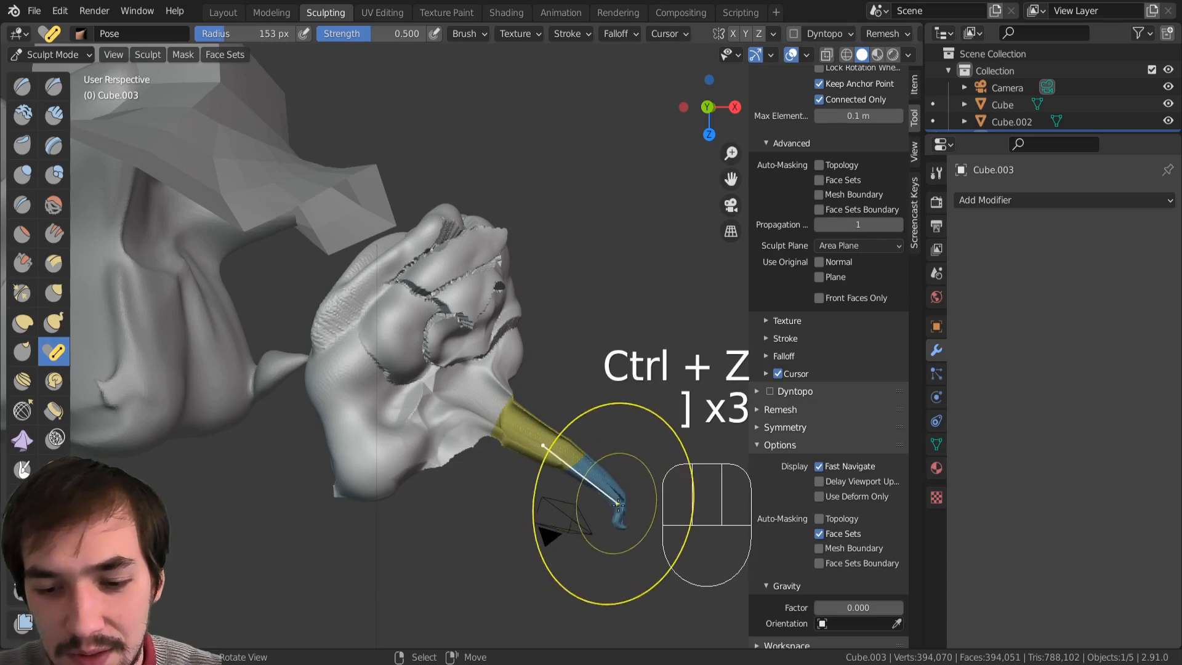
pyautogui.moveTo(618, 505); pyautogui.dragTo(641, 438)
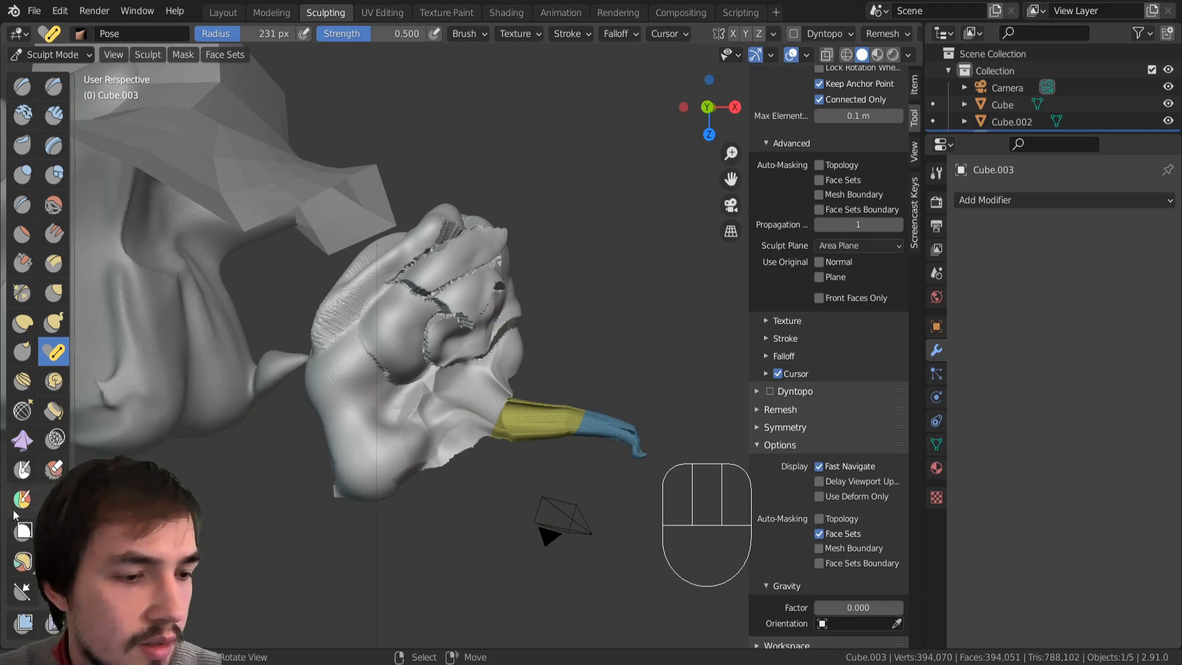
# Step: Mask two overlapping rectangular areas over the upper and lower parts of the lump with Box Mask
pyautogui.click(24, 533)
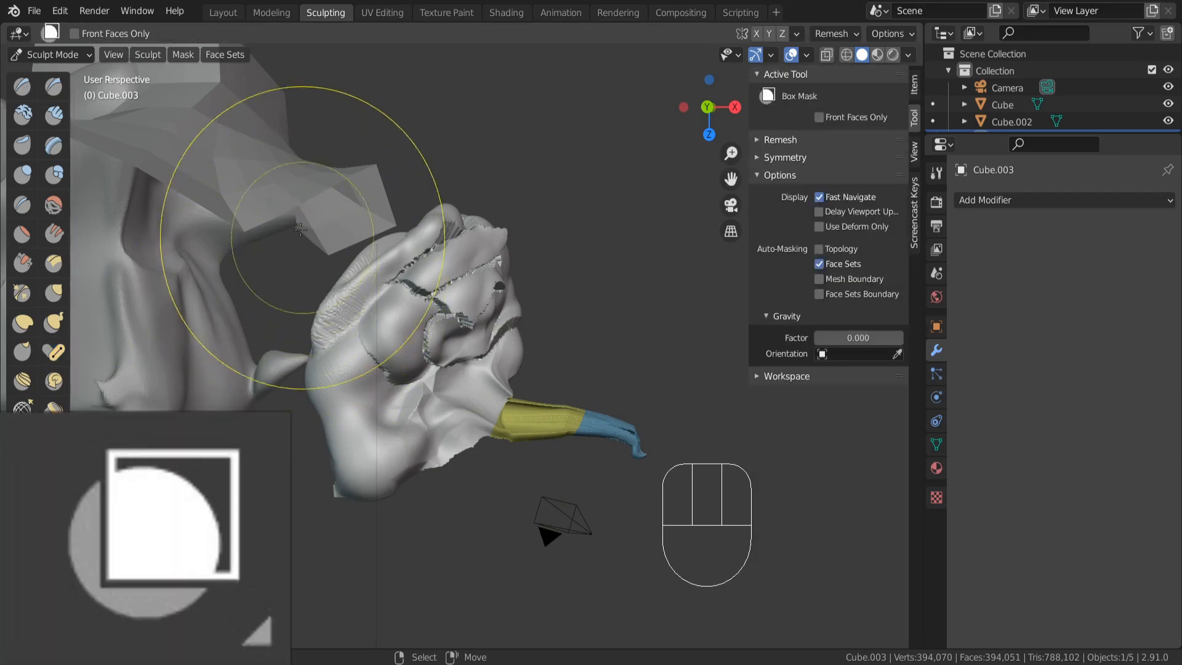
pyautogui.moveTo(299, 221); pyautogui.dragTo(467, 373)
pyautogui.moveTo(356, 349); pyautogui.dragTo(466, 520)
pyautogui.moveTo(169, 354)
pyautogui.mouseDown(button='middle')
pyautogui.moveTo(261, 411)
pyautogui.moveTo(209, 357)
pyautogui.mouseUp(button='middle')
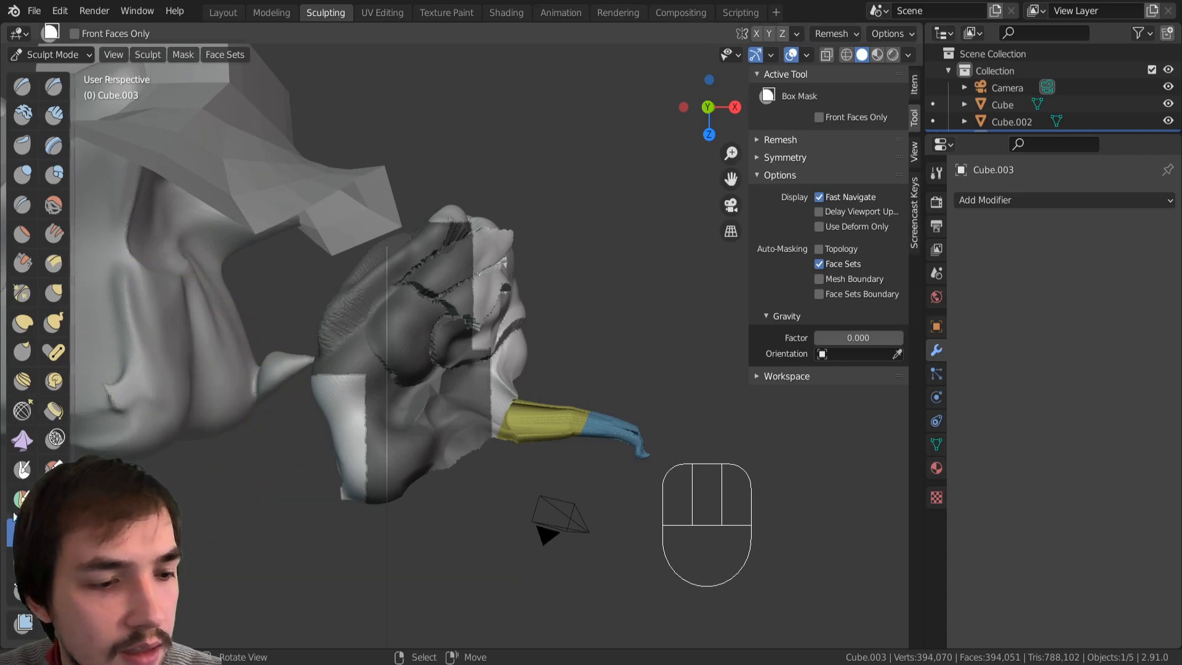
# Step: Switch to Line Mask, mask the upper part of the lump and clear portions of the mask with several inverted lines
pyautogui.moveTo(22, 532); pyautogui.dragTo(94, 457)
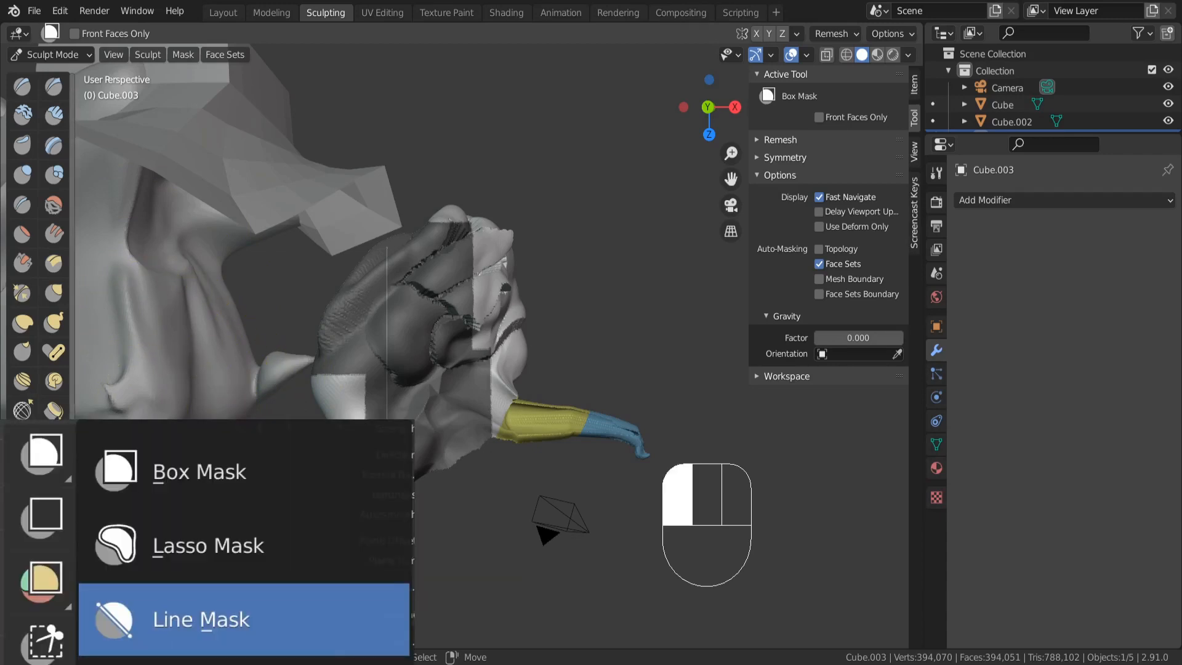
pyautogui.click(200, 619)
pyautogui.moveTo(567, 297)
pyautogui.mouseDown()
pyautogui.moveTo(493, 294)
pyautogui.moveTo(474, 326)
pyautogui.moveTo(431, 339)
pyautogui.mouseUp()
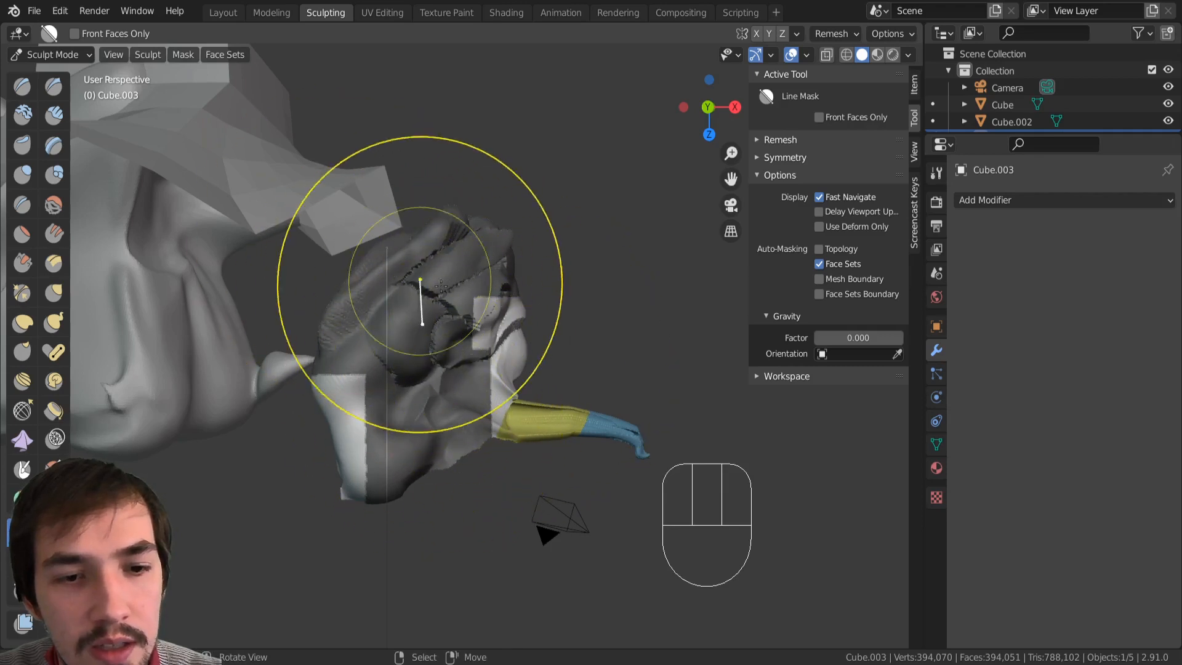
pyautogui.moveTo(459, 365)
pyautogui.keyDown('ctrl'); pyautogui.mouseDown()
pyautogui.moveTo(511, 403)
pyautogui.moveTo(424, 412)
pyautogui.mouseUp(); pyautogui.keyUp('ctrl')
pyautogui.moveTo(511, 239)
pyautogui.keyDown('ctrl'); pyautogui.mouseDown()
pyautogui.moveTo(575, 373)
pyautogui.moveTo(411, 445)
pyautogui.moveTo(421, 452)
pyautogui.moveTo(376, 446)
pyautogui.moveTo(486, 131)
pyautogui.moveTo(396, 298)
pyautogui.moveTo(383, 396)
pyautogui.moveTo(336, 475)
pyautogui.moveTo(454, 338)
pyautogui.moveTo(491, 255)
pyautogui.moveTo(546, 533)
pyautogui.mouseUp(); pyautogui.keyUp('ctrl')
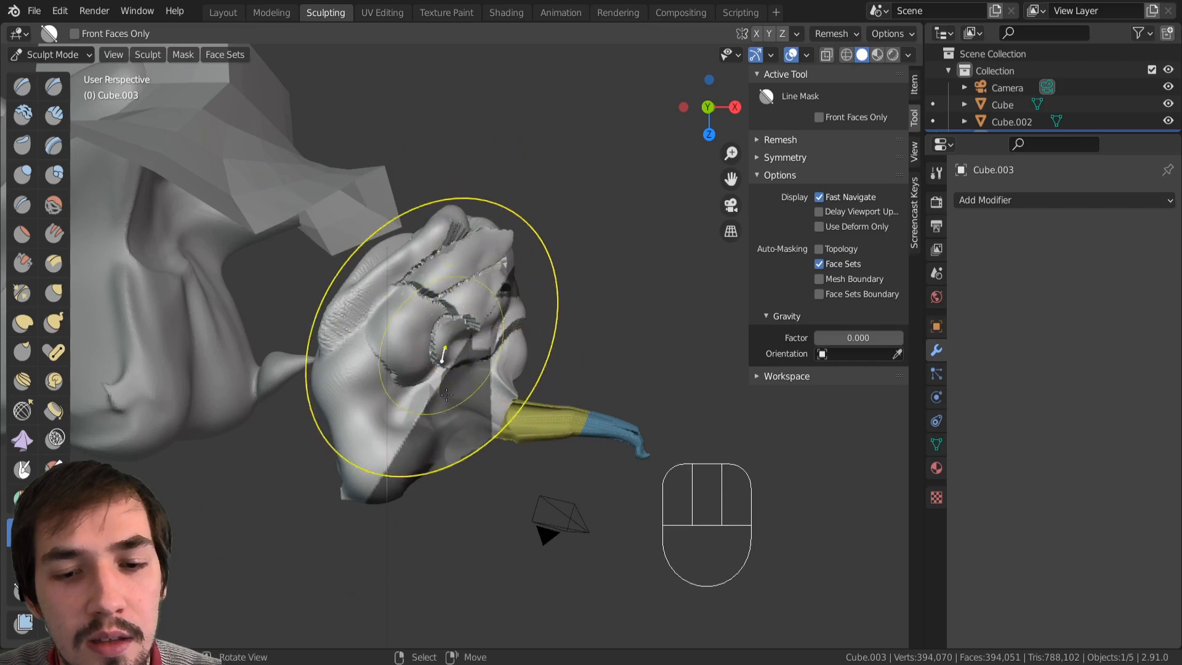
pyautogui.keyDown('ctrl'); pyautogui.moveTo(496, 481); pyautogui.dragTo(559, 511); pyautogui.keyUp('ctrl')
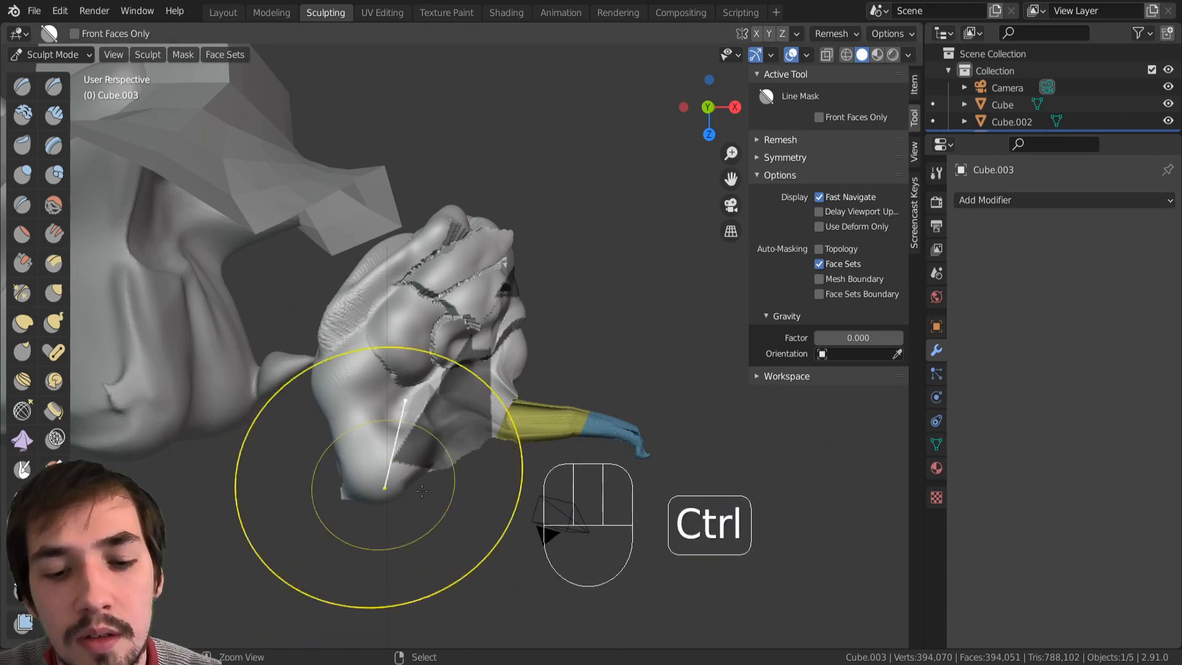
pyautogui.moveTo(537, 495)
pyautogui.keyDown('ctrl'); pyautogui.mouseDown()
pyautogui.moveTo(707, 545)
pyautogui.moveTo(591, 514)
pyautogui.mouseUp(); pyautogui.keyUp('ctrl')
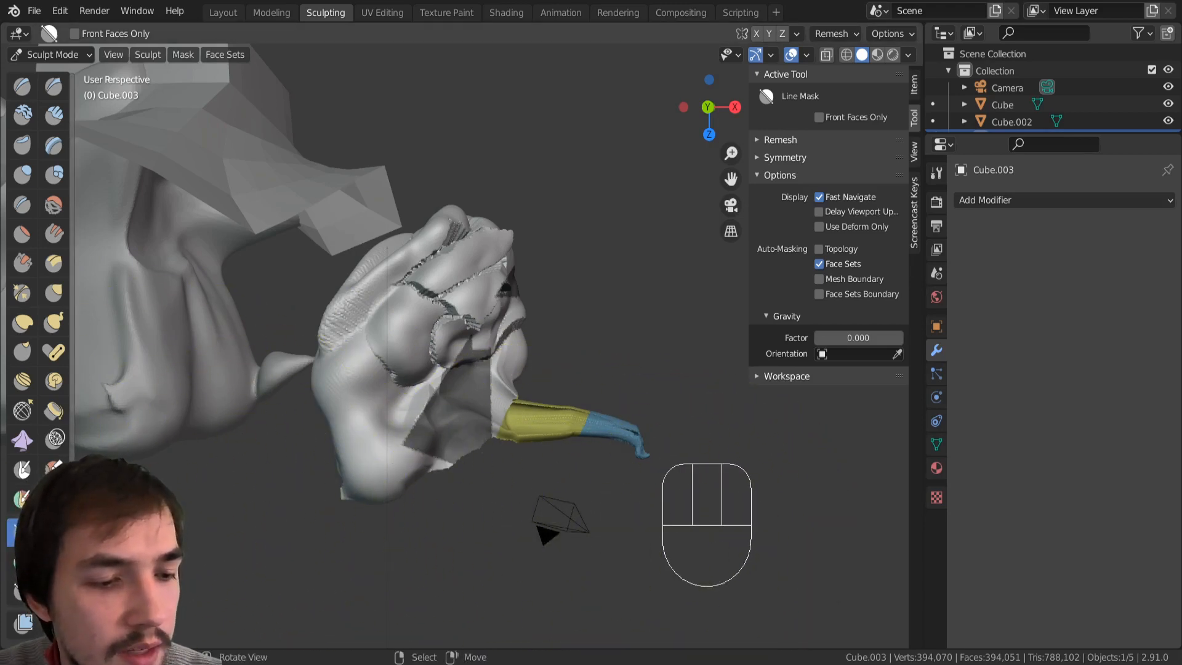
# Step: Hide two rectangular areas of the lump with Box Hide, one at its lower corner and one above it
pyautogui.click(54, 532)
pyautogui.moveTo(308, 537); pyautogui.dragTo(404, 416)
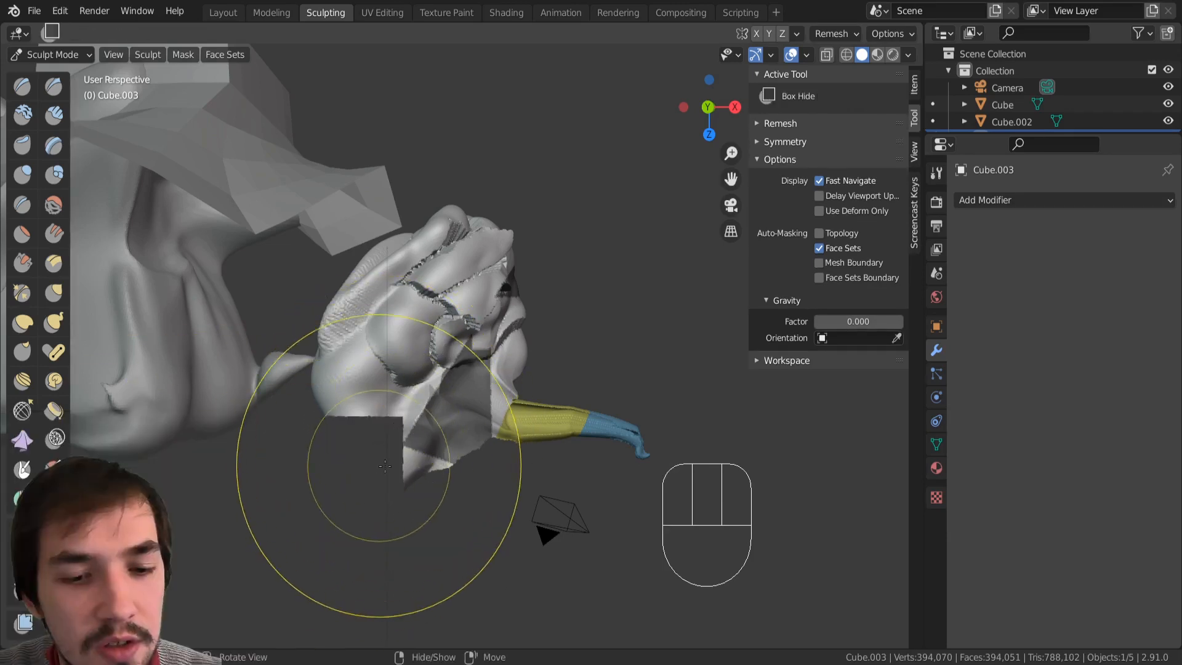
pyautogui.moveTo(318, 307); pyautogui.dragTo(396, 388)
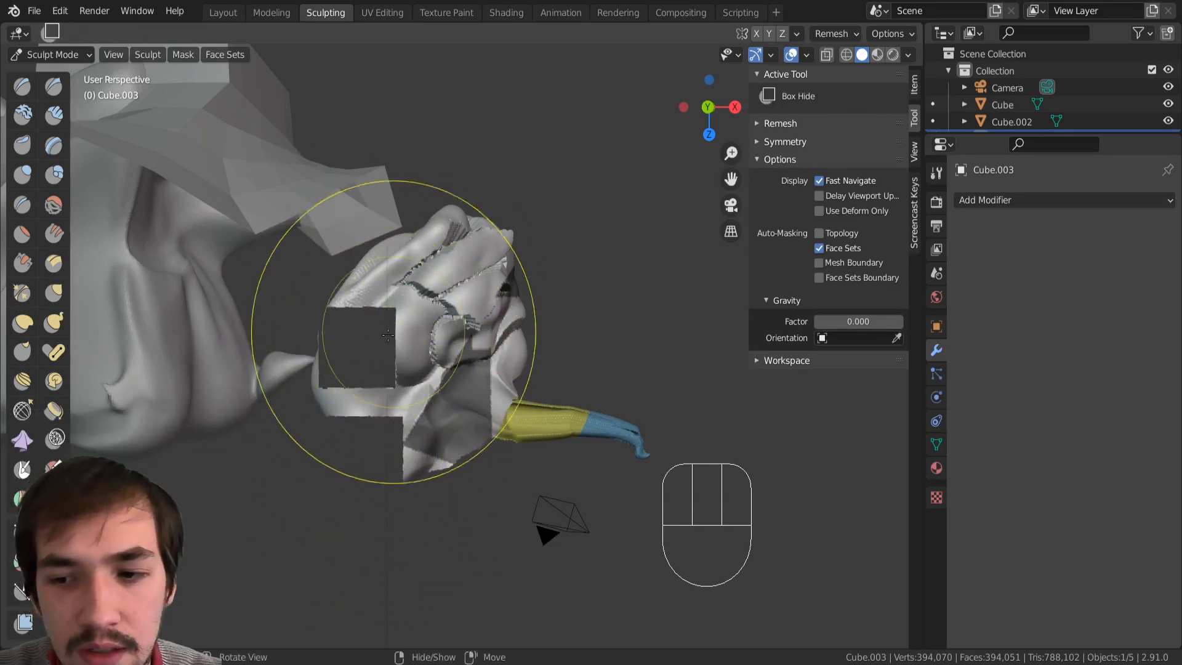
# Step: Undo the Box Hide trials on the lump, including the hidden area beside the spike, to bring the whole mesh back
pyautogui.click(431, 388)
pyautogui.hotkey('ctrl', 'z')
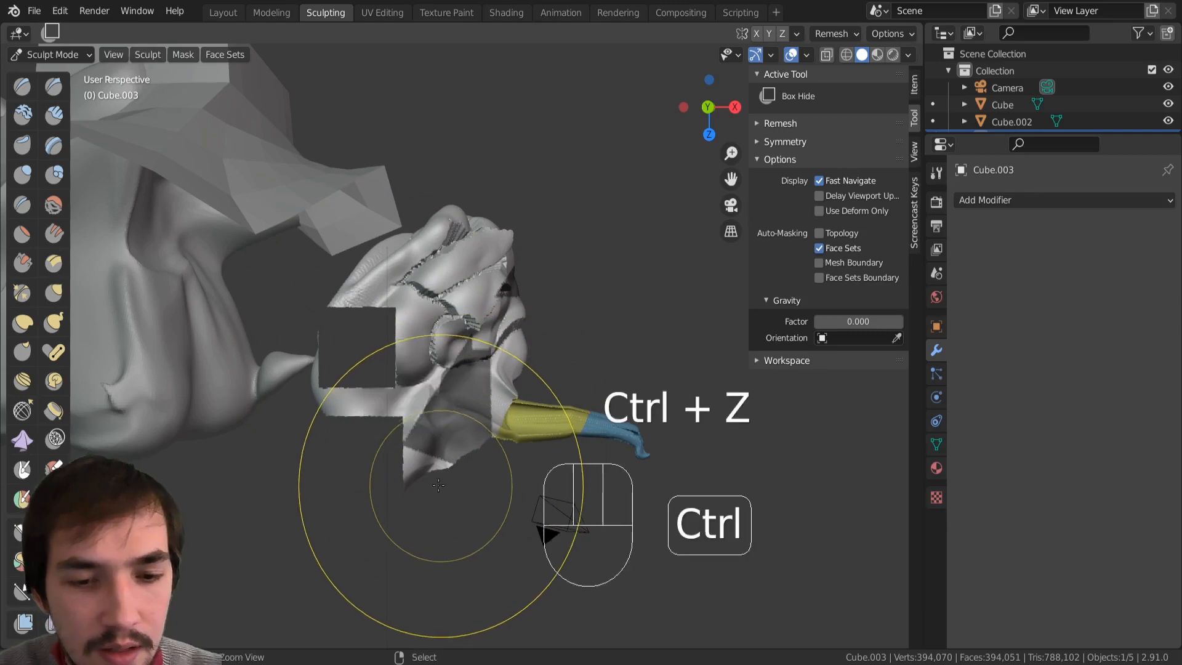
pyautogui.hotkey('ctrl', 'z')
pyautogui.hotkey('ctrl', 'z')
pyautogui.hotkey('ctrl', 'z')
pyautogui.moveTo(43, 542); pyautogui.dragTo(43, 484, button='middle')
pyautogui.moveTo(111, 450); pyautogui.dragTo(382, 290, button='middle')
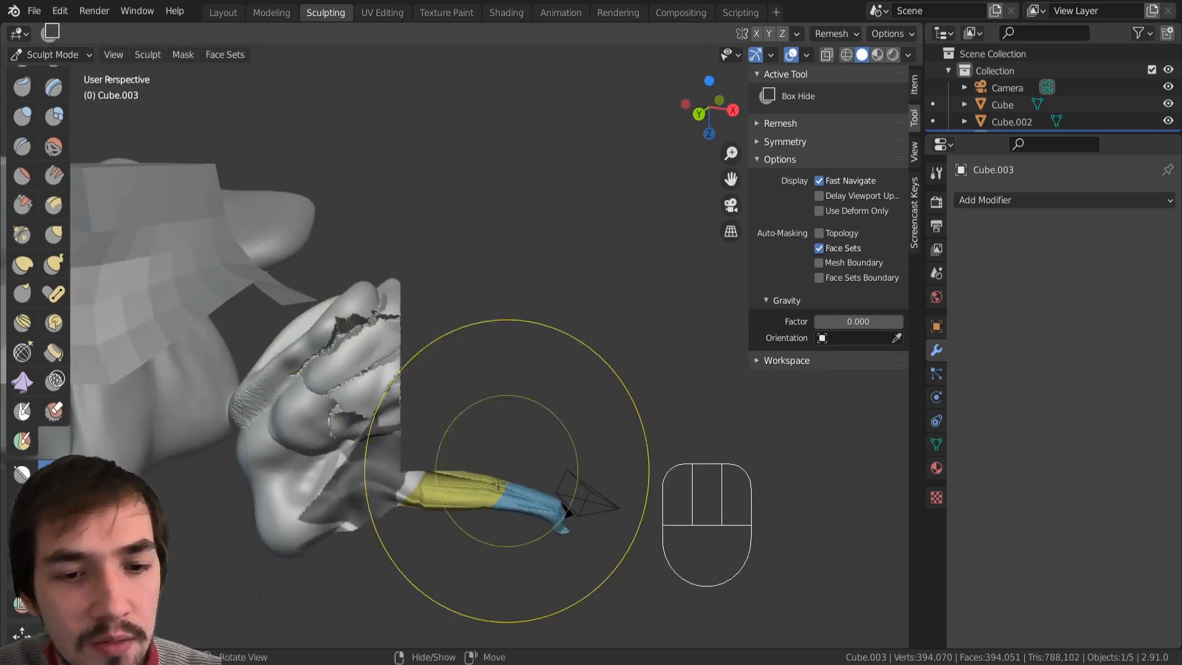
pyautogui.moveTo(499, 484); pyautogui.dragTo(304, 426, button='middle')
pyautogui.hotkey('ctrl', 'z')
# Step: Switch to Line Project, widen the tool list to show names, and flatten the top of the lump with projected lines
pyautogui.keyDown('ctrl'); pyautogui.moveTo(305, 366); pyautogui.dragTo(335, 394); pyautogui.keyUp('ctrl')
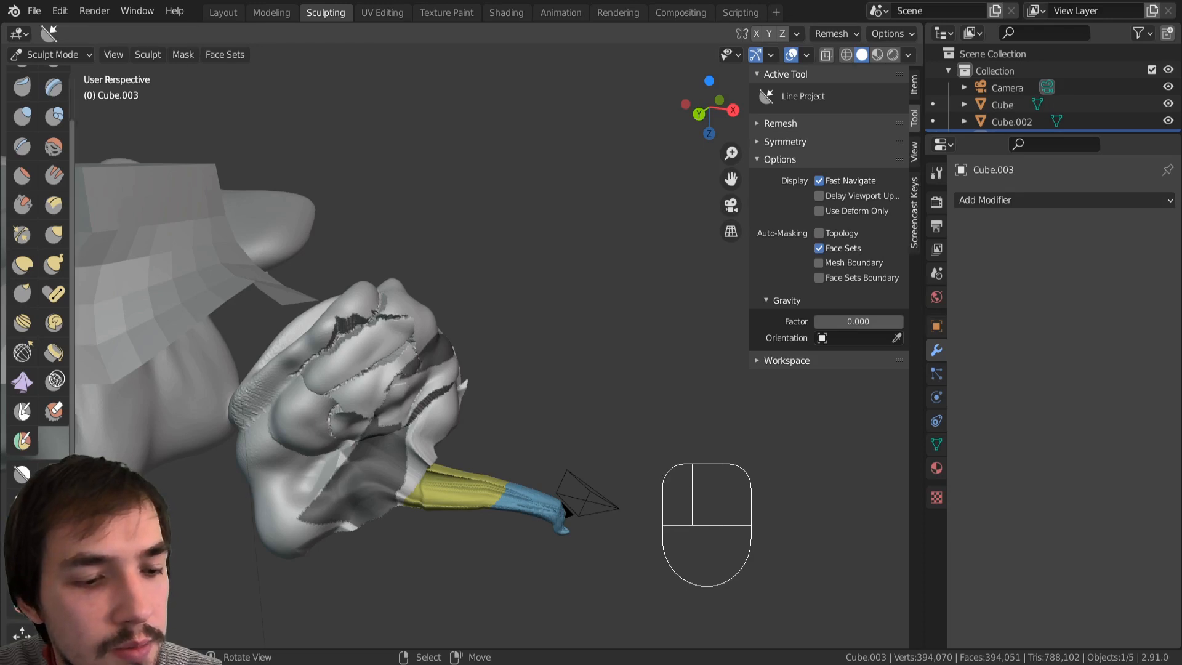
pyautogui.moveTo(73, 277); pyautogui.dragTo(120, 277)
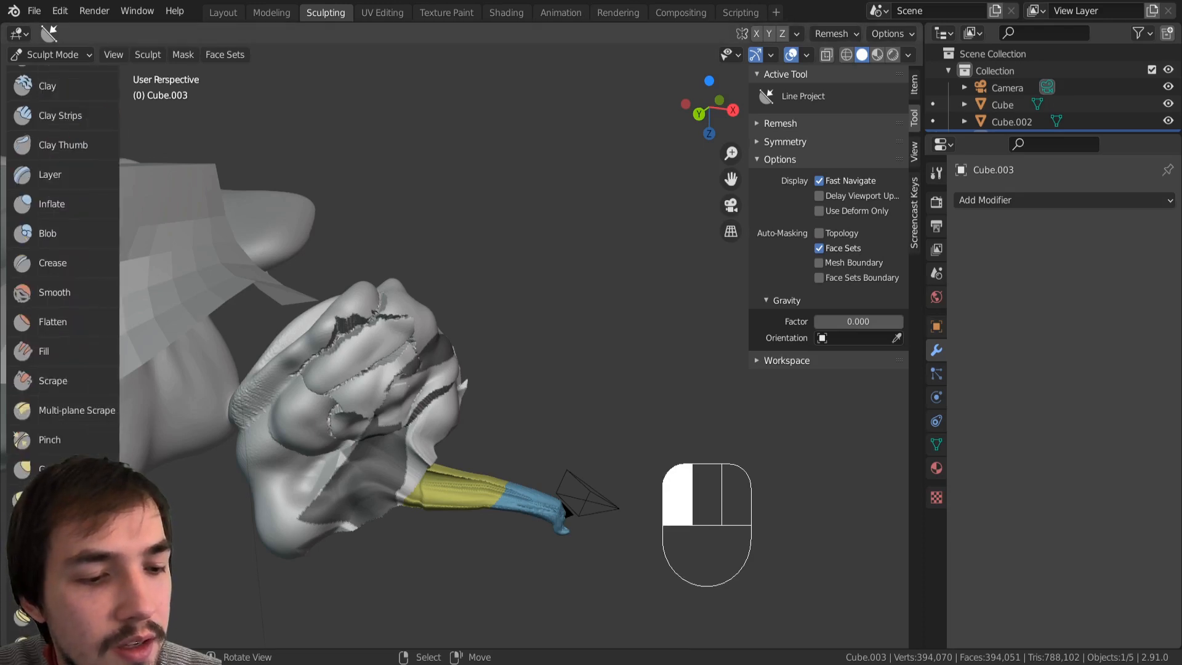
pyautogui.scroll(-6, 74, 408)
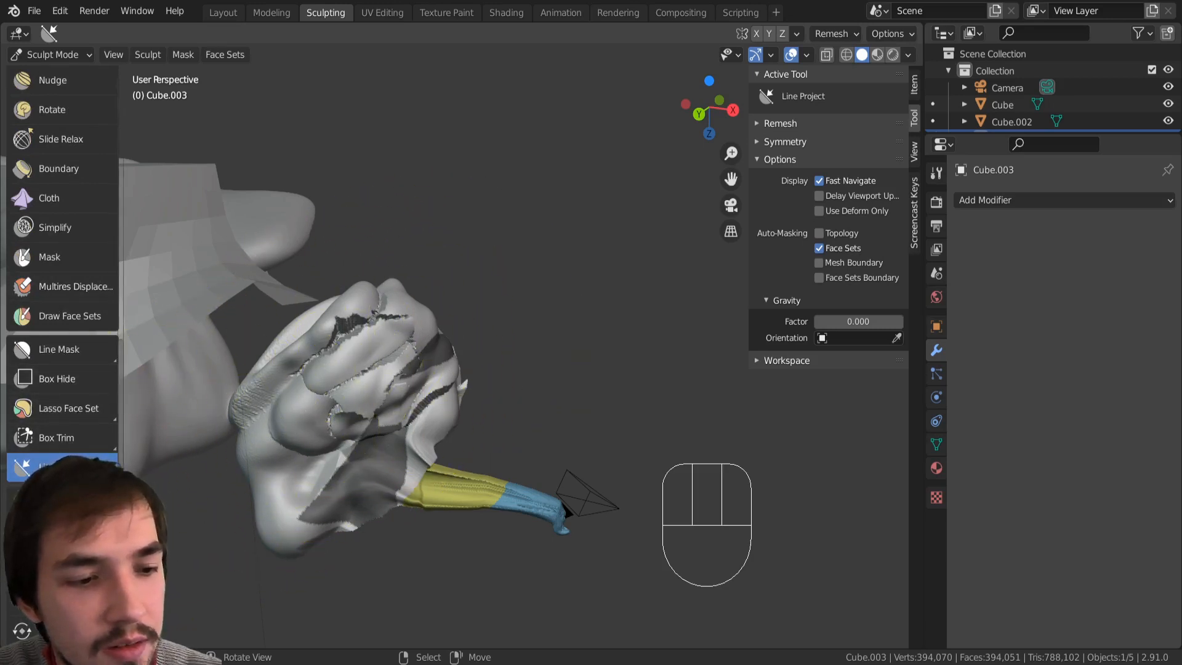
pyautogui.moveTo(501, 358); pyautogui.dragTo(402, 318)
pyautogui.moveTo(492, 363); pyautogui.dragTo(476, 409, button='middle')
pyautogui.moveTo(474, 411); pyautogui.dragTo(448, 387, button='middle')
pyautogui.moveTo(500, 411); pyautogui.dragTo(394, 331)
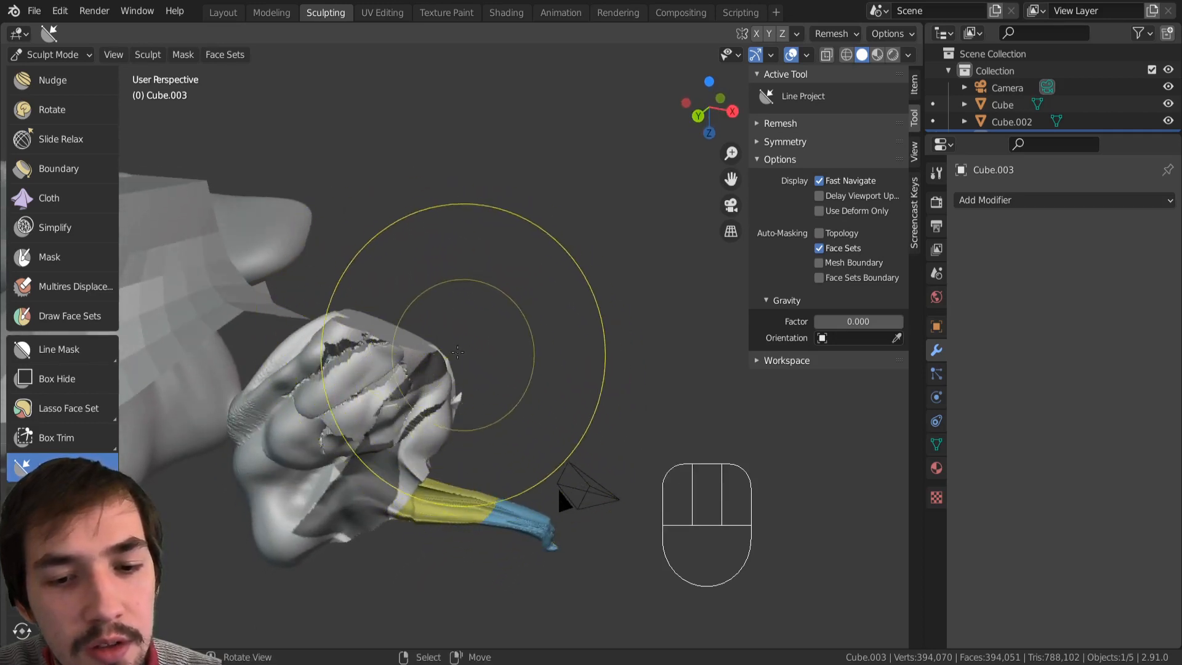
pyautogui.moveTo(457, 354); pyautogui.dragTo(318, 327)
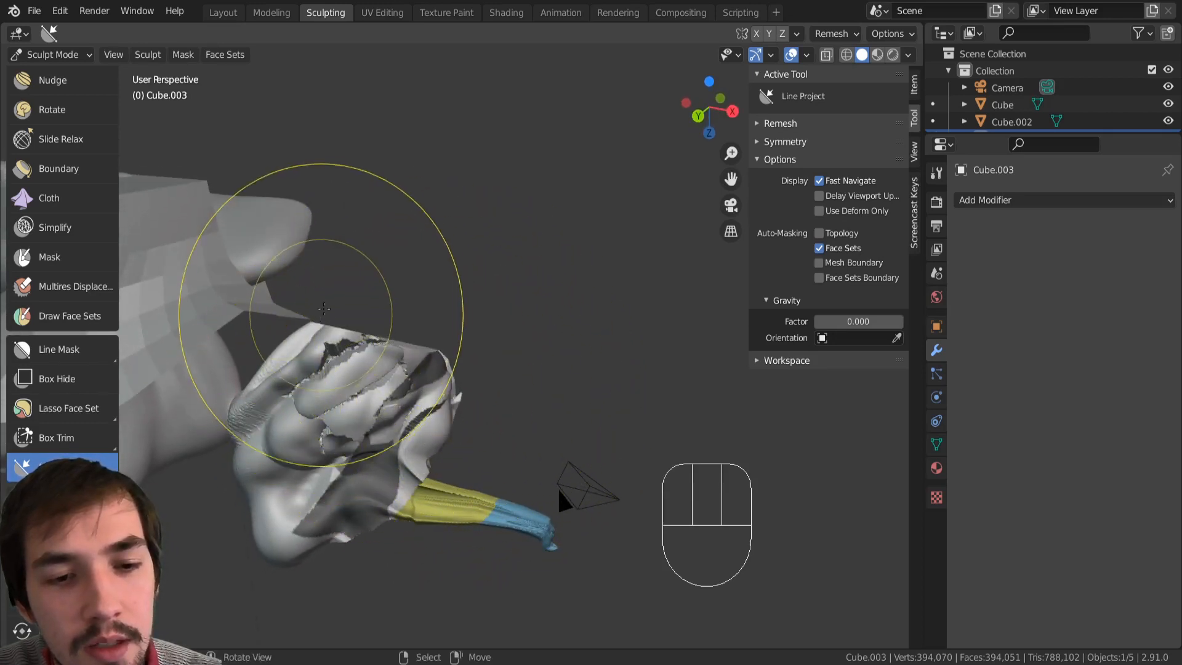
# Step: Project further lines across the lump's upper edge, its outer side and its lower end to cut them flat
pyautogui.moveTo(320, 314); pyautogui.dragTo(396, 370, button='middle')
pyautogui.moveTo(457, 327); pyautogui.dragTo(336, 360)
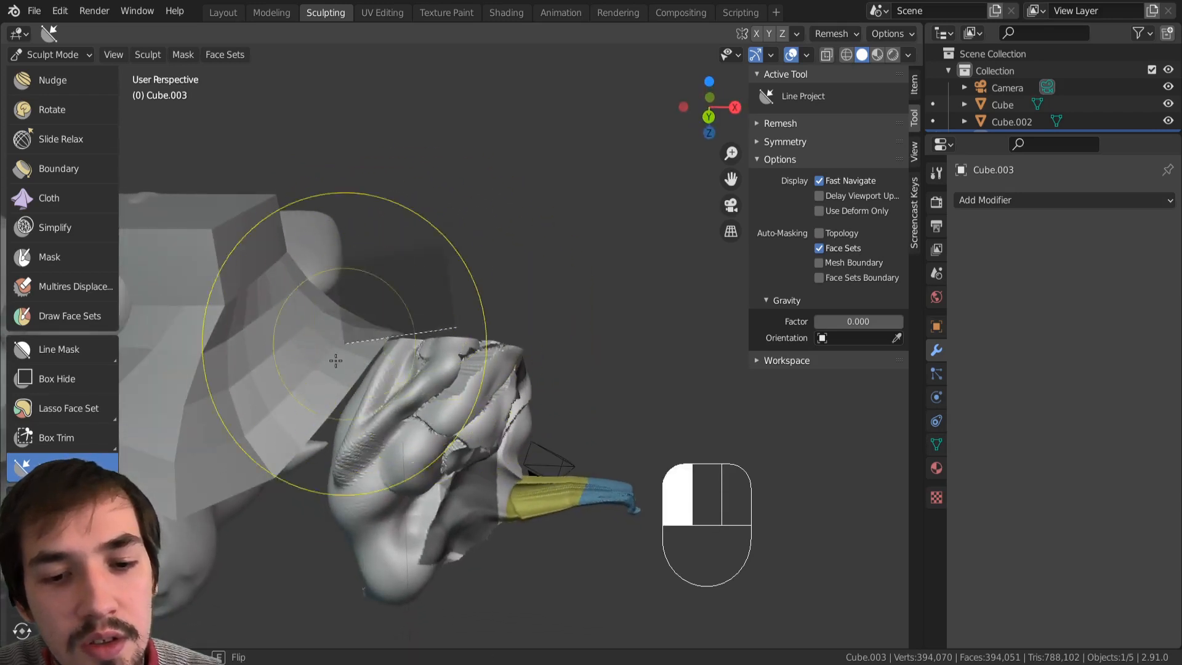
pyautogui.moveTo(327, 410); pyautogui.dragTo(326, 411)
pyautogui.moveTo(375, 358); pyautogui.dragTo(369, 334, button='middle')
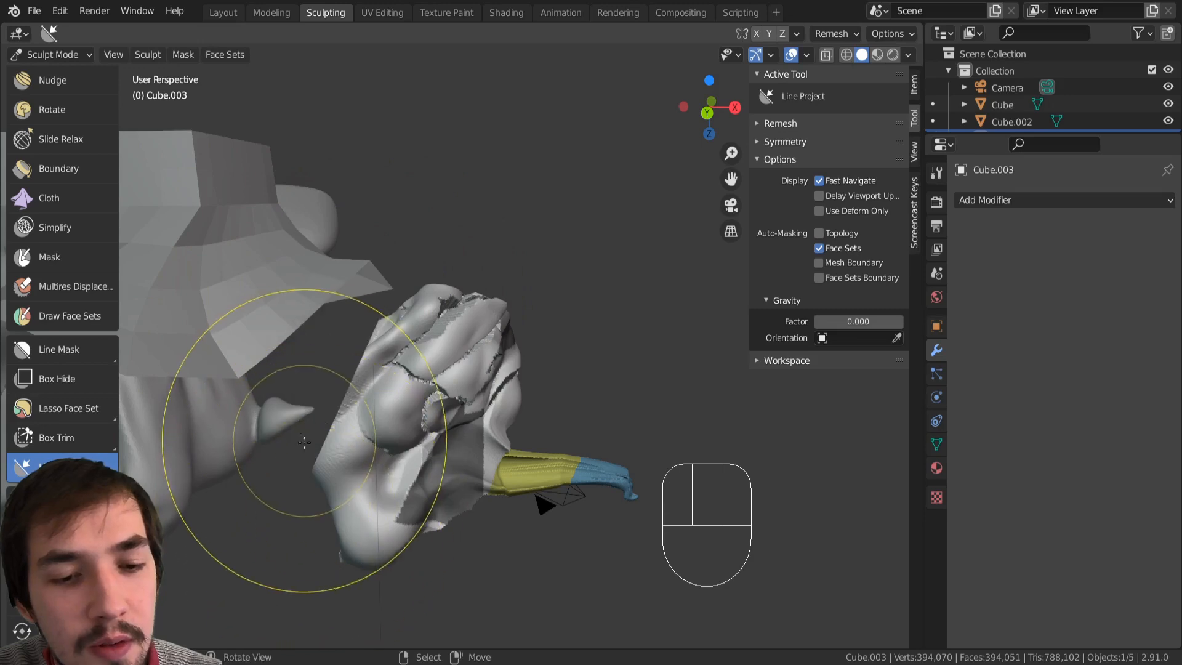
pyautogui.moveTo(310, 429); pyautogui.dragTo(295, 484)
pyautogui.moveTo(424, 586); pyautogui.dragTo(425, 585)
pyautogui.moveTo(320, 530)
pyautogui.mouseDown()
pyautogui.moveTo(388, 564)
pyautogui.moveTo(521, 508)
pyautogui.mouseUp()
# Step: Project two more slanted lines across the upper part of the lump from changed viewing angles
pyautogui.moveTo(462, 471)
pyautogui.mouseDown(button='middle')
pyautogui.moveTo(449, 408)
pyautogui.moveTo(417, 376)
pyautogui.moveTo(408, 407)
pyautogui.moveTo(419, 399)
pyautogui.moveTo(366, 374)
pyautogui.moveTo(398, 478)
pyautogui.mouseUp(button='middle')
pyautogui.moveTo(397, 478)
pyautogui.mouseDown(button='middle')
pyautogui.moveTo(407, 462)
pyautogui.moveTo(443, 496)
pyautogui.moveTo(388, 427)
pyautogui.moveTo(385, 387)
pyautogui.mouseUp(button='middle')
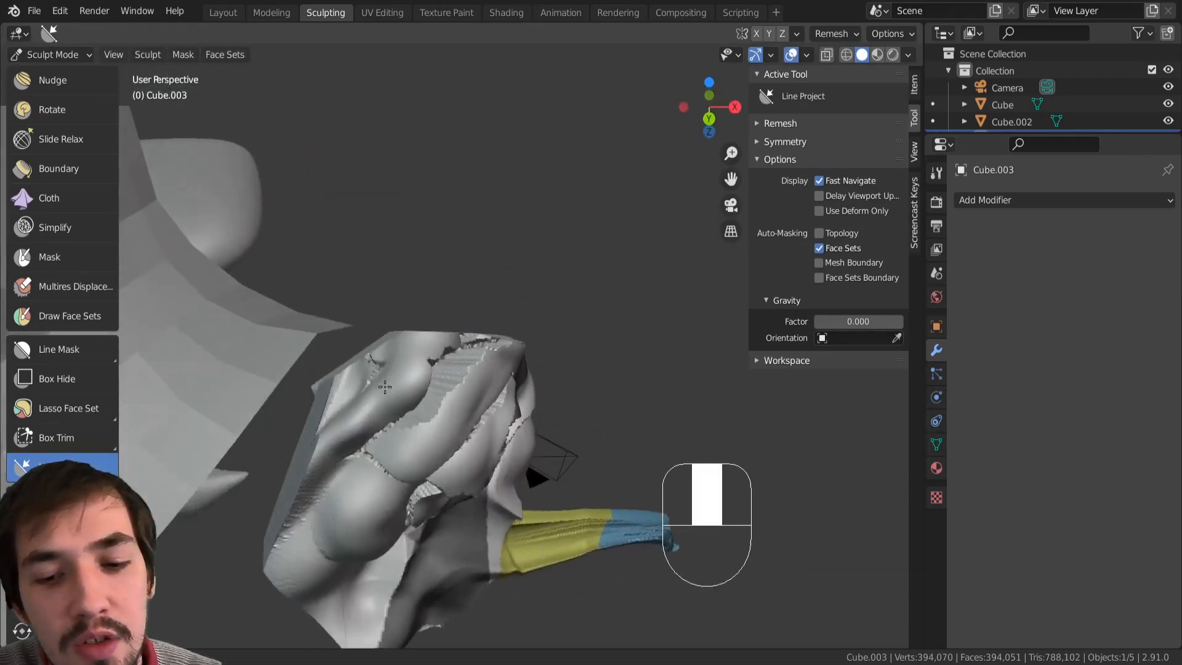
pyautogui.moveTo(466, 369); pyautogui.dragTo(481, 414, button='middle')
pyautogui.moveTo(566, 447); pyautogui.dragTo(372, 372)
pyautogui.moveTo(418, 369); pyautogui.dragTo(440, 419, button='middle')
pyautogui.moveTo(440, 418); pyautogui.dragTo(423, 435, button='middle')
pyautogui.moveTo(492, 412); pyautogui.dragTo(322, 372)
pyautogui.moveTo(360, 382)
pyautogui.mouseDown(button='middle')
pyautogui.moveTo(377, 465)
pyautogui.moveTo(344, 346)
pyautogui.mouseUp(button='middle')
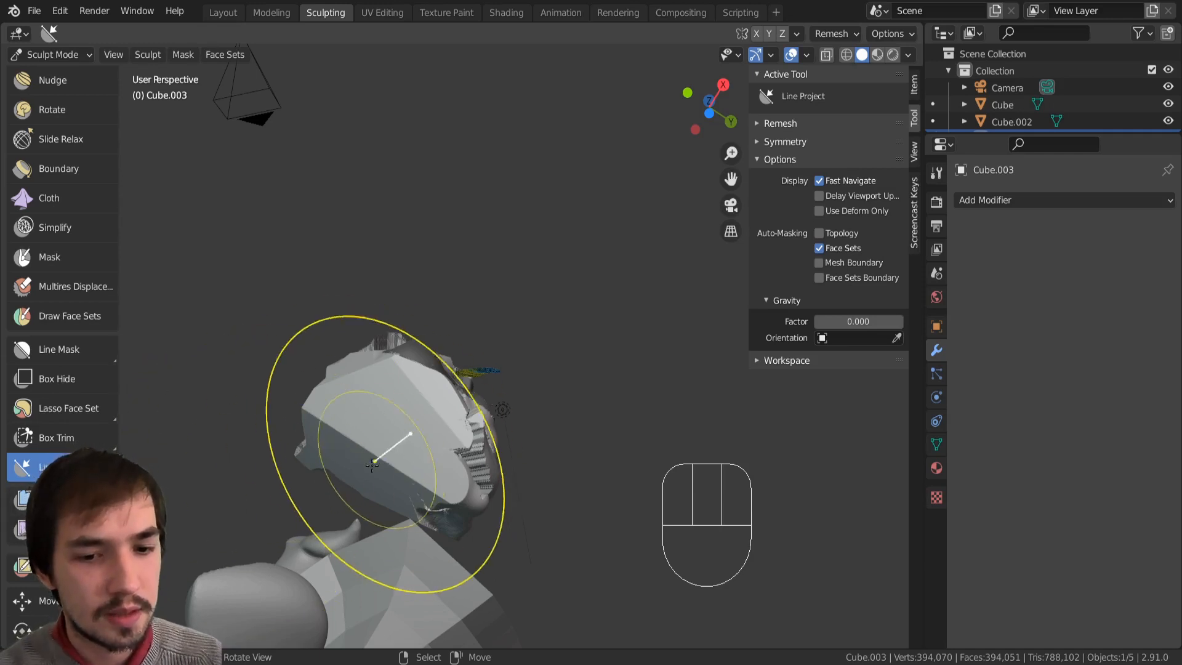
# Step: Enable the wireframe overlay and examine the mesh topology on the flattened faces of the lump
pyautogui.moveTo(383, 423)
pyautogui.mouseDown(button='middle')
pyautogui.moveTo(362, 396)
pyautogui.moveTo(388, 424)
pyautogui.mouseUp(button='middle')
pyautogui.keyDown('ctrl'); pyautogui.moveTo(374, 482); pyautogui.dragTo(345, 373, button='middle'); pyautogui.keyUp('ctrl')
pyautogui.keyDown('shift'); pyautogui.moveTo(353, 436); pyautogui.dragTo(423, 345, button='middle'); pyautogui.keyUp('shift')
pyautogui.moveTo(399, 445)
pyautogui.keyDown('ctrl'); pyautogui.mouseDown(button='middle')
pyautogui.moveTo(387, 397)
pyautogui.moveTo(449, 414)
pyautogui.mouseUp(button='middle'); pyautogui.keyUp('ctrl')
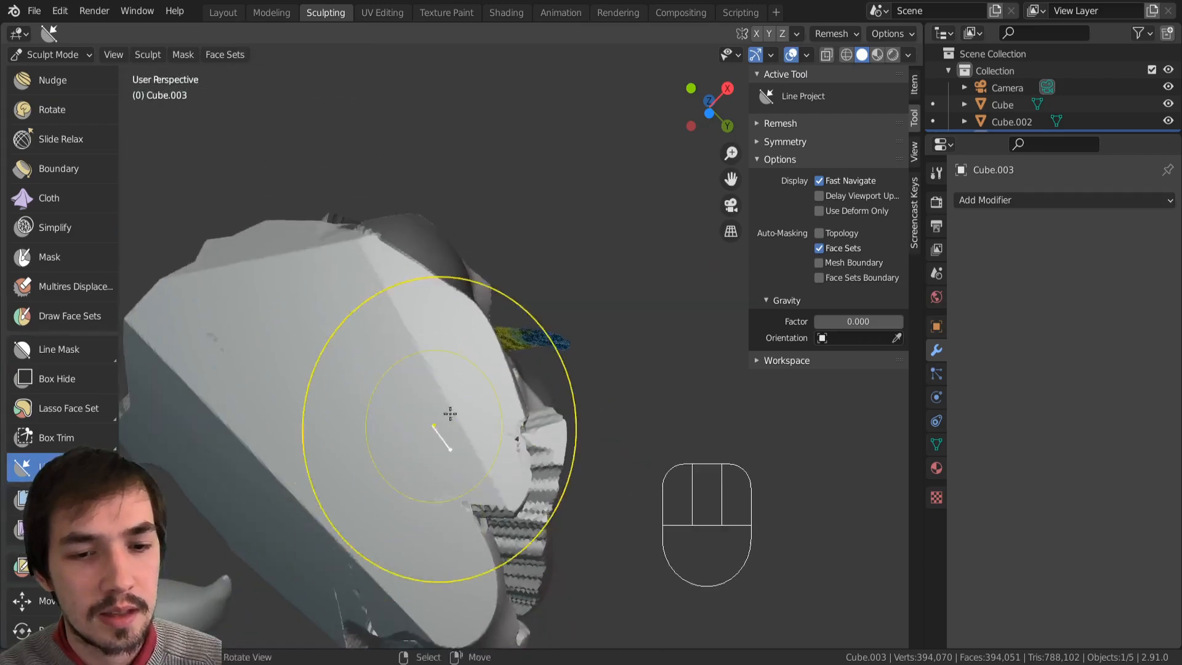
pyautogui.click(806, 55)
pyautogui.click(707, 342)
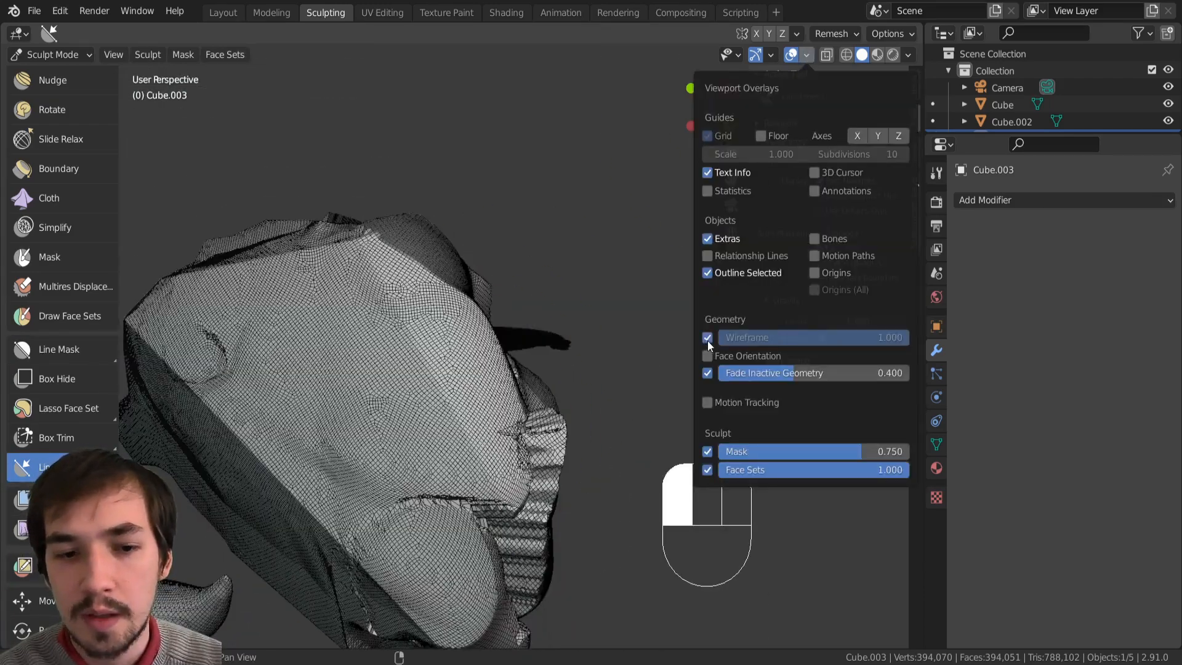
pyautogui.moveTo(264, 375); pyautogui.dragTo(343, 405, button='middle')
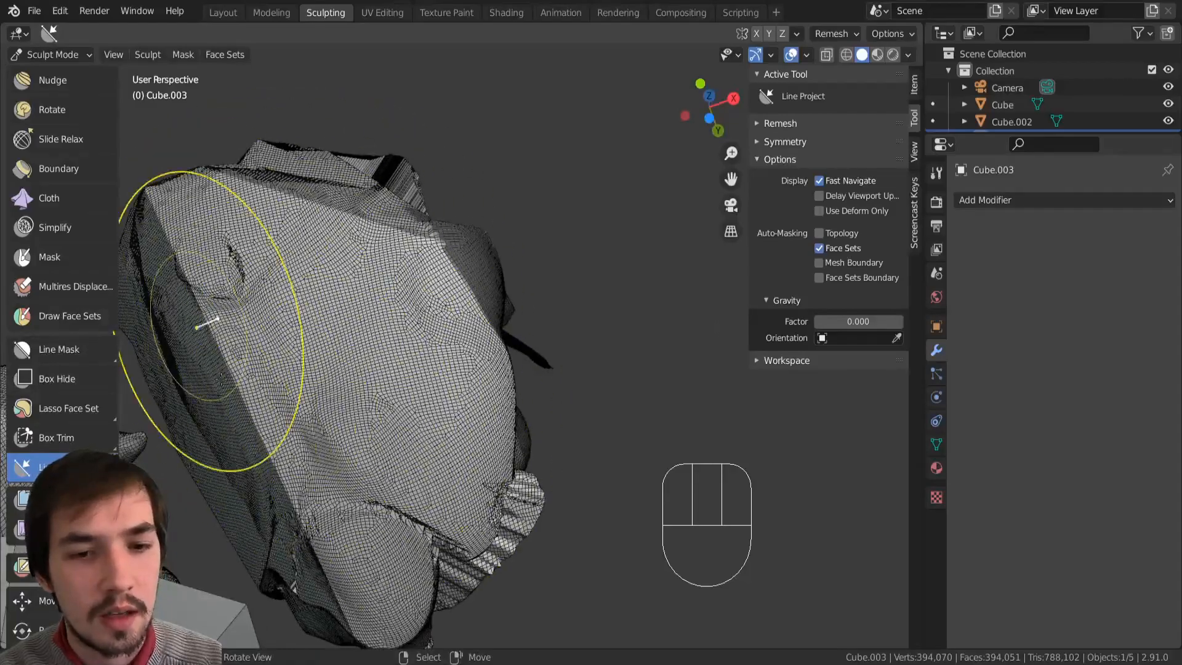
pyautogui.moveTo(284, 325); pyautogui.dragTo(333, 359, button='middle')
pyautogui.moveTo(321, 237)
pyautogui.keyDown('shift'); pyautogui.mouseDown()
pyautogui.moveTo(331, 229)
pyautogui.moveTo(338, 250)
pyautogui.mouseUp(); pyautogui.keyUp('shift')
pyautogui.moveTo(342, 332)
pyautogui.keyDown('ctrl'); pyautogui.mouseDown(button='middle')
pyautogui.moveTo(342, 296)
pyautogui.moveTo(369, 308)
pyautogui.moveTo(369, 271)
pyautogui.moveTo(370, 295)
pyautogui.moveTo(344, 289)
pyautogui.moveTo(369, 321)
pyautogui.mouseUp(button='middle'); pyautogui.keyUp('ctrl')
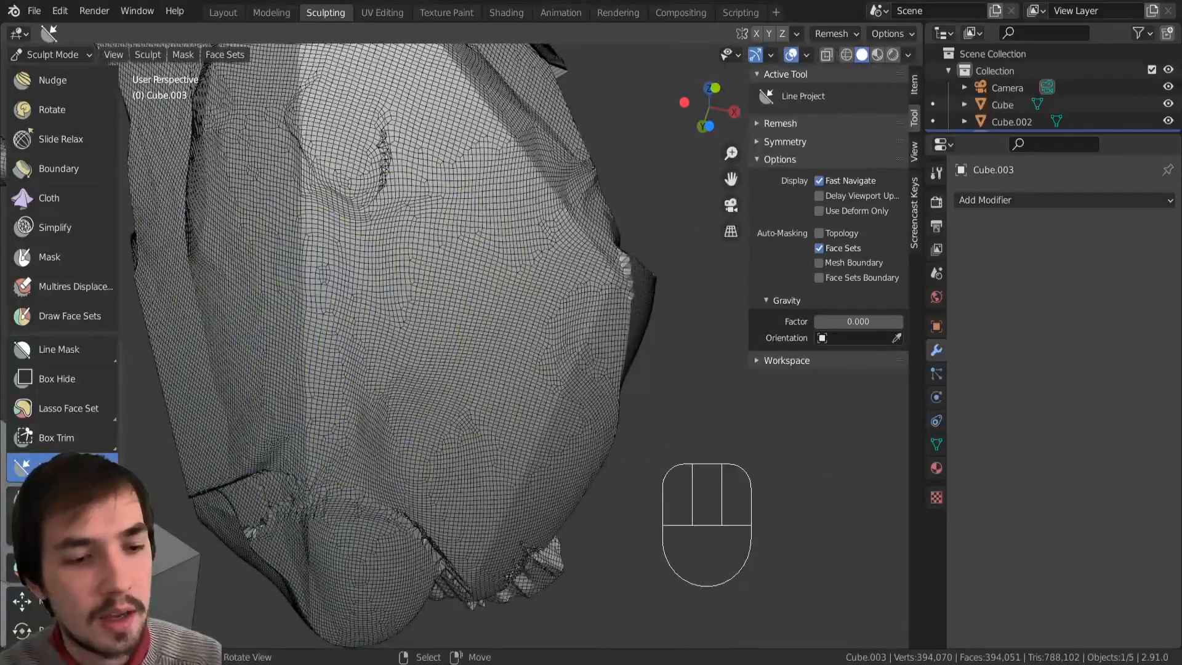
# Step: Switch to the Mesh Filter tool and voxel remesh the lump
pyautogui.click(21, 499)
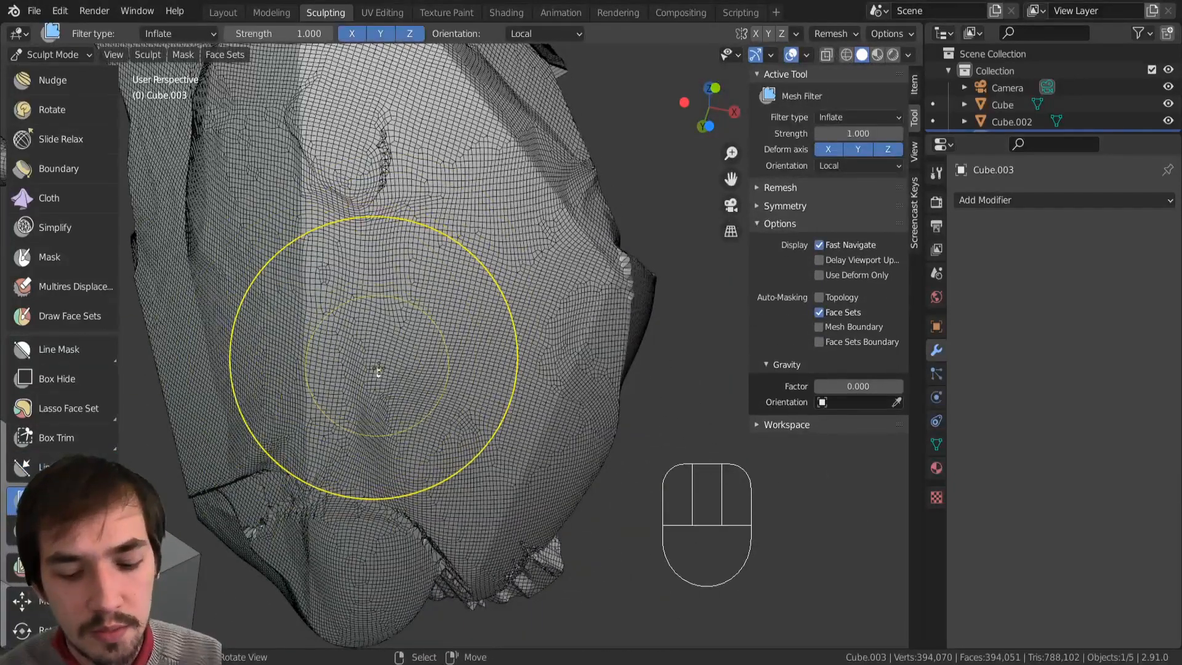
pyautogui.hotkey('ctrl', 'r')
pyautogui.keyDown('ctrl'); pyautogui.moveTo(430, 356); pyautogui.dragTo(376, 477, button='middle'); pyautogui.keyUp('ctrl')
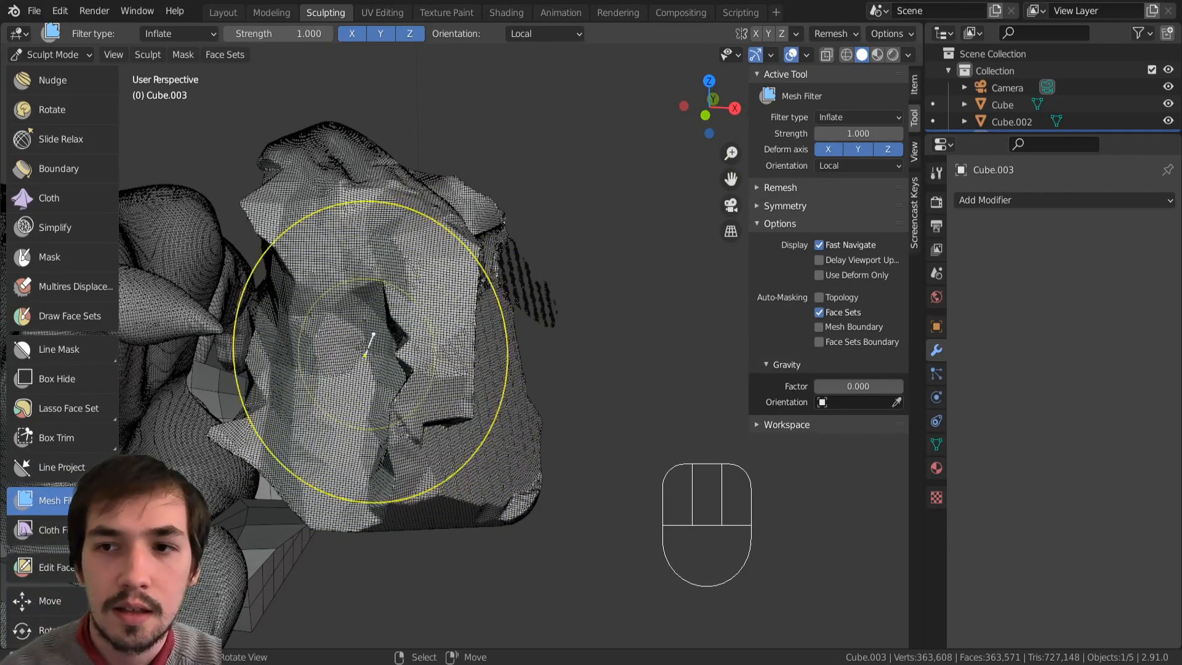
# Step: Try the Inflate mesh filter on the whole remeshed lump and undo it
pyautogui.moveTo(353, 369)
pyautogui.mouseDown()
pyautogui.moveTo(462, 225)
pyautogui.moveTo(864, 223)
pyautogui.moveTo(362, 331)
pyautogui.mouseUp()
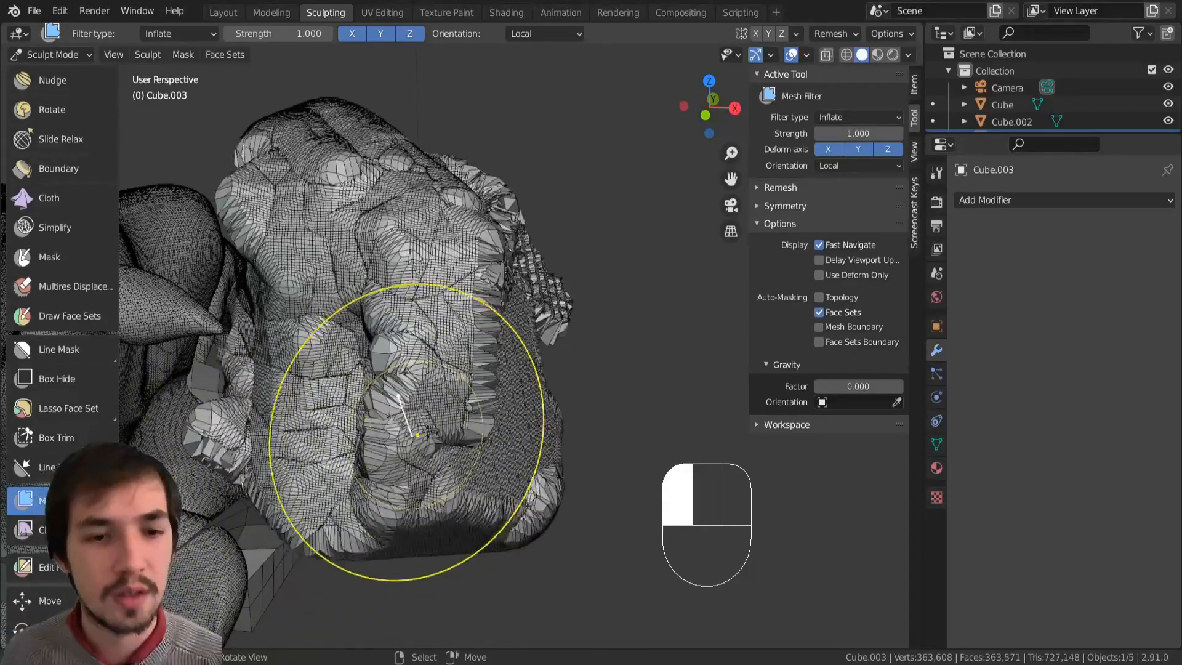
pyautogui.moveTo(418, 434)
pyautogui.mouseDown()
pyautogui.moveTo(493, 382)
pyautogui.moveTo(542, 382)
pyautogui.moveTo(416, 362)
pyautogui.mouseUp()
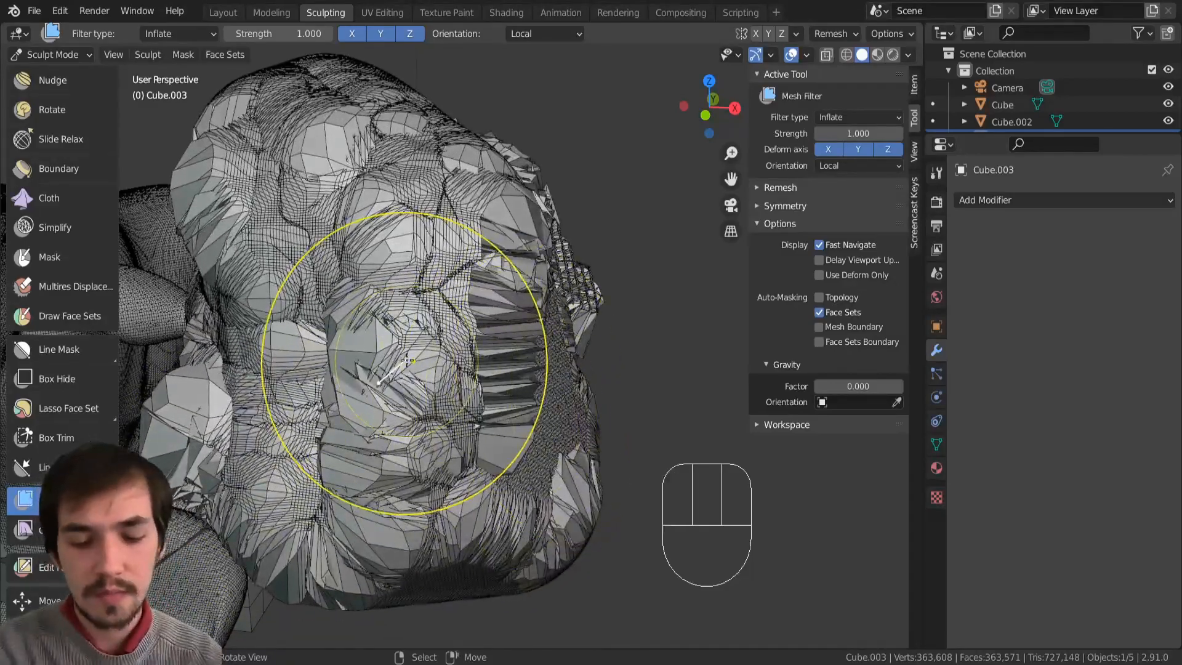
pyautogui.hotkey('ctrl', 'z')
# Step: Set the mesh filter type to Random, try it at several intensities on the lump and undo it
pyautogui.click(837, 117)
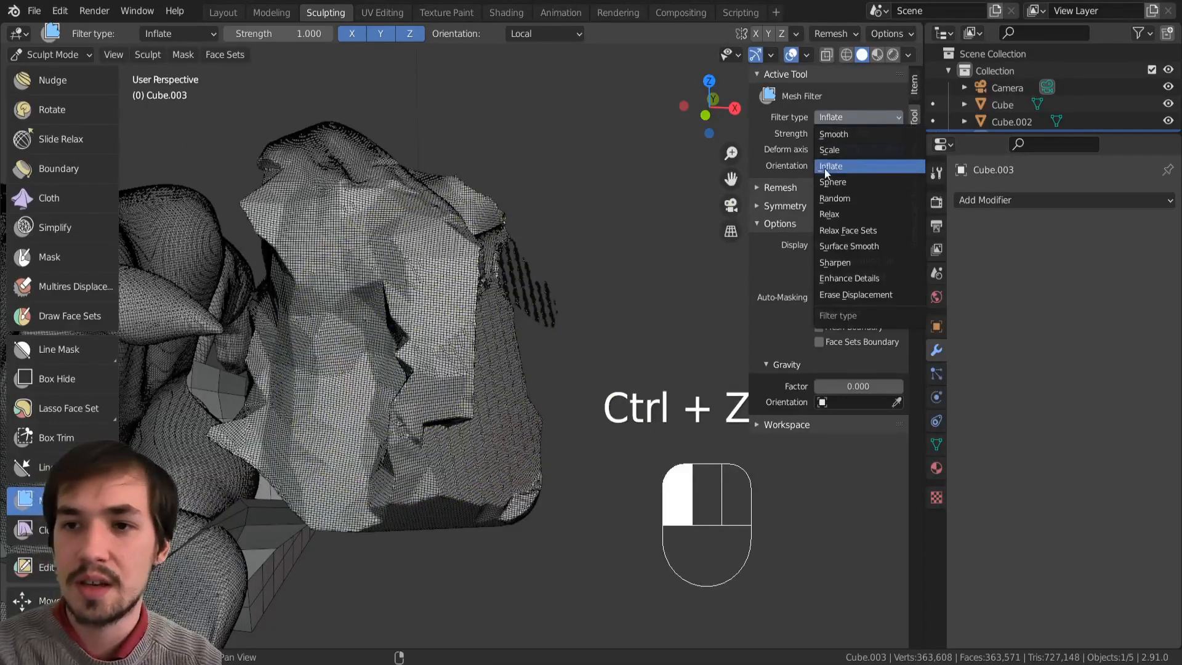
pyautogui.click(847, 204)
pyautogui.moveTo(417, 329); pyautogui.dragTo(445, 316)
pyautogui.moveTo(565, 303); pyautogui.dragTo(491, 312)
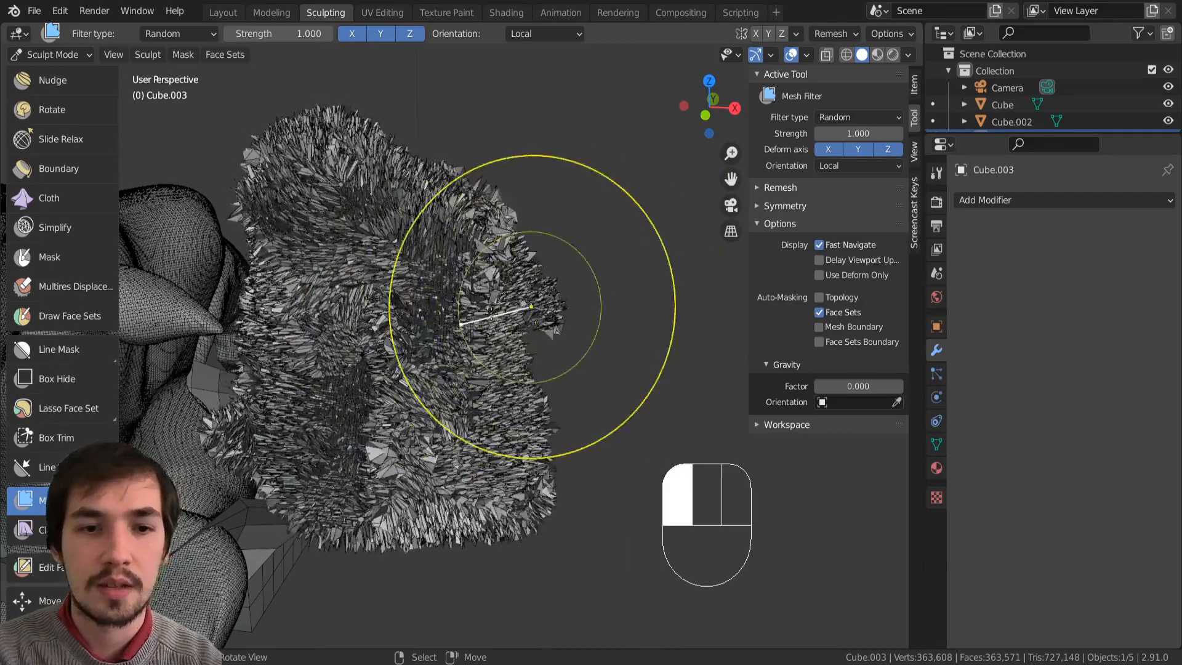
pyautogui.moveTo(311, 384); pyautogui.dragTo(230, 413)
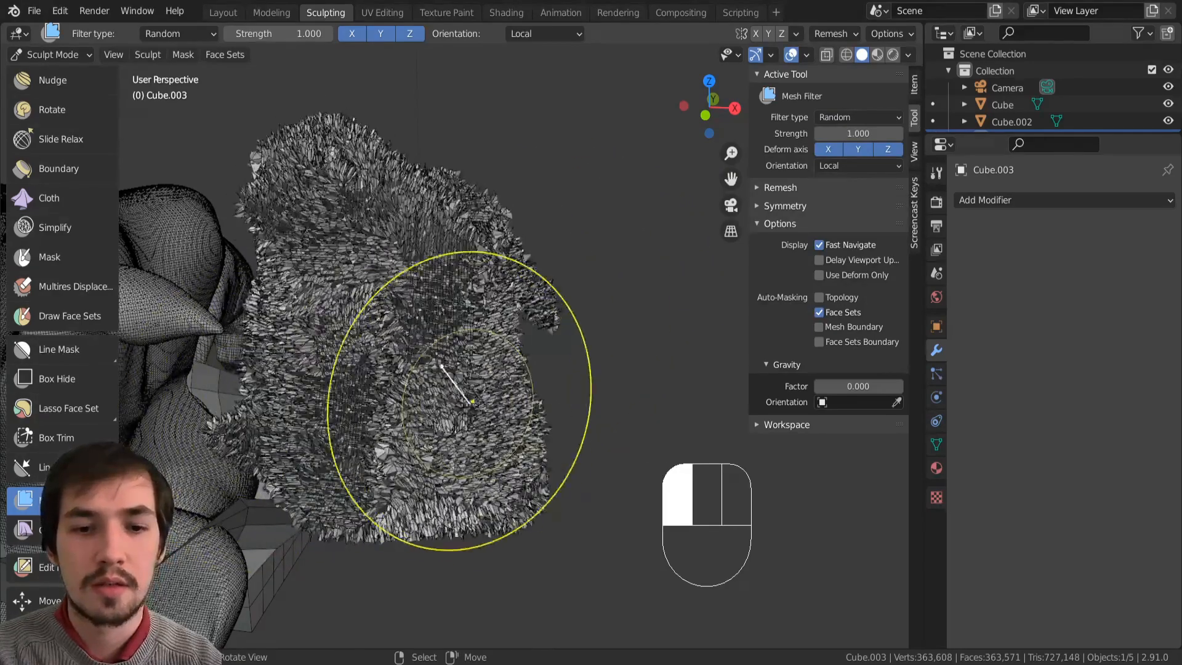
pyautogui.moveTo(474, 404); pyautogui.dragTo(520, 375)
pyautogui.hotkey('ctrl', 'z')
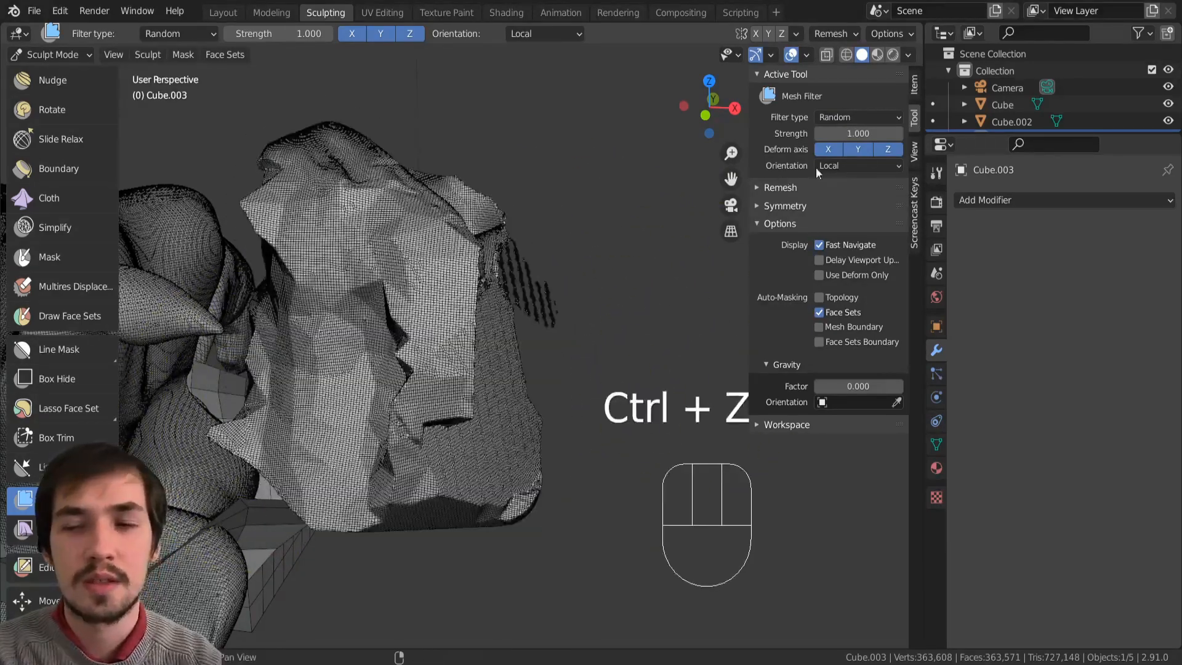
# Step: Set the mesh filter type to Sharpen and apply it in several passes over the lump
pyautogui.click(850, 117)
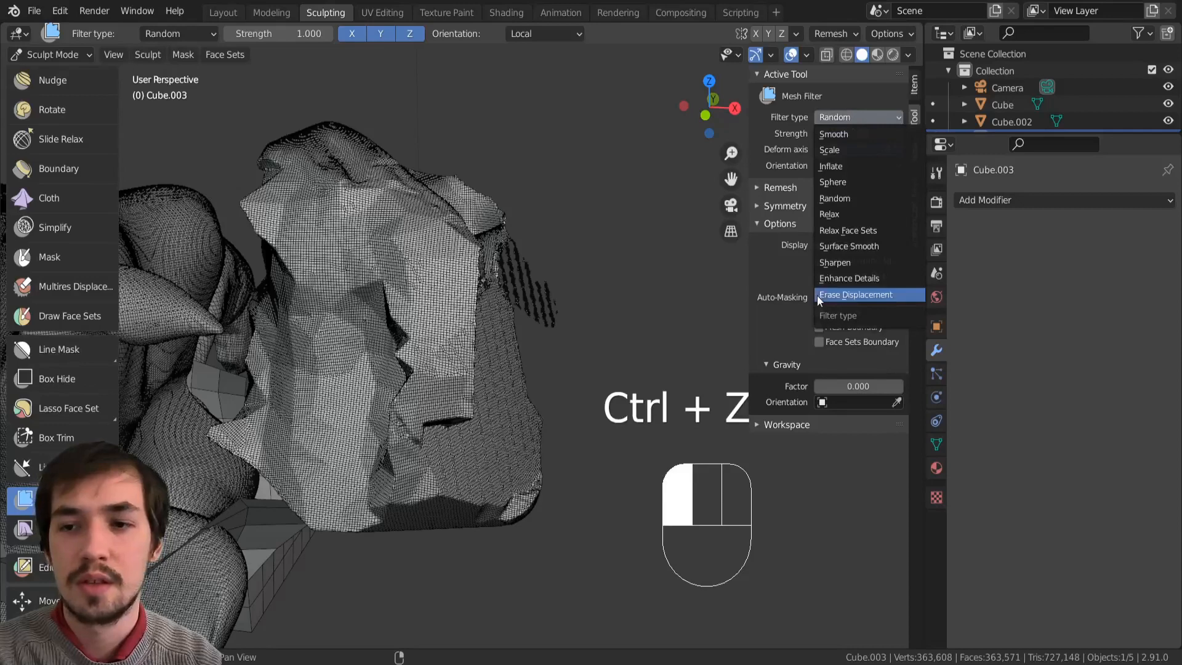
pyautogui.click(844, 265)
pyautogui.moveTo(441, 295); pyautogui.dragTo(638, 264)
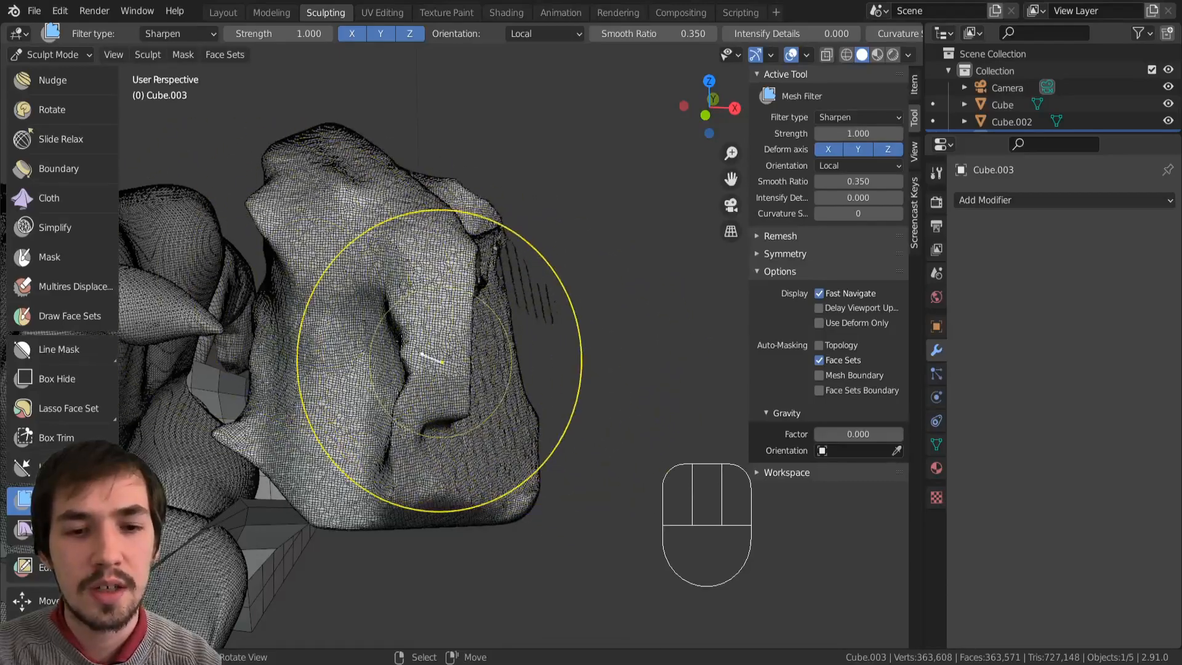
pyautogui.moveTo(400, 339)
pyautogui.keyDown('ctrl'); pyautogui.mouseDown(button='middle')
pyautogui.moveTo(404, 277)
pyautogui.moveTo(376, 326)
pyautogui.moveTo(385, 376)
pyautogui.mouseUp(button='middle'); pyautogui.keyUp('ctrl')
pyautogui.moveTo(385, 376)
pyautogui.keyDown('shift'); pyautogui.mouseDown(button='middle')
pyautogui.moveTo(424, 475)
pyautogui.moveTo(436, 473)
pyautogui.mouseUp(button='middle'); pyautogui.keyUp('shift')
pyautogui.moveTo(440, 470); pyautogui.dragTo(619, 453)
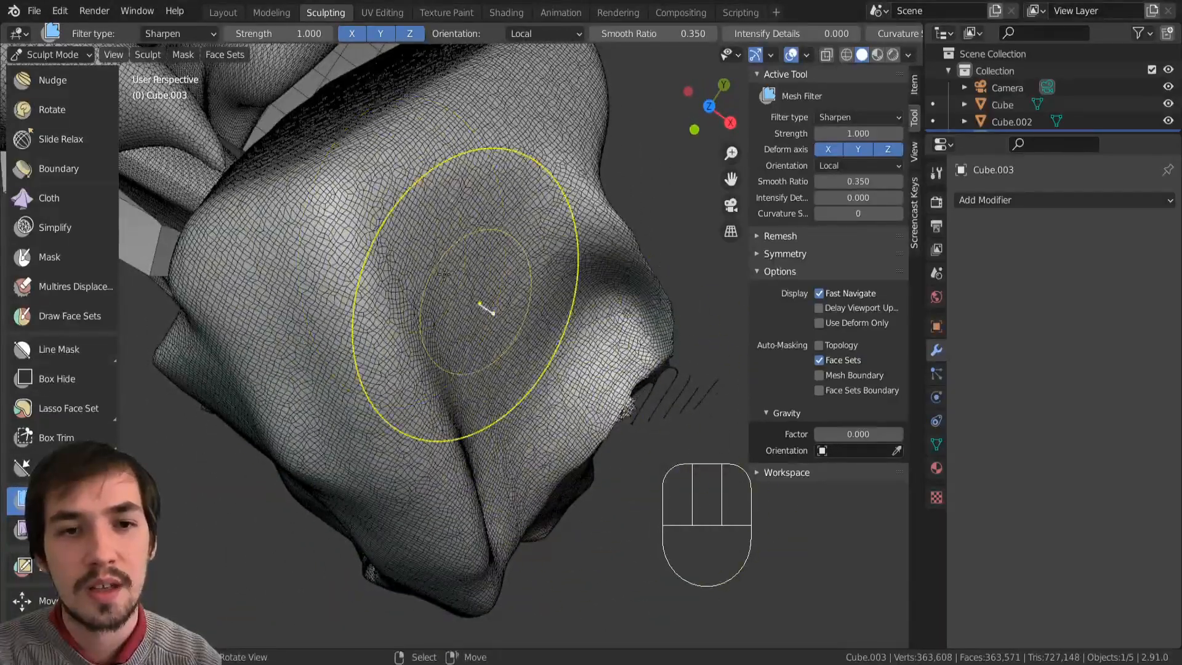
pyautogui.moveTo(418, 271); pyautogui.dragTo(542, 237, button='middle')
pyautogui.keyDown('shift'); pyautogui.moveTo(541, 247); pyautogui.dragTo(576, 363, button='middle'); pyautogui.keyUp('shift')
pyautogui.moveTo(651, 404); pyautogui.dragTo(717, 456)
# Step: Set the mesh filter type to Enhance Details and apply it strongly to the lump in repeated passes
pyautogui.click(848, 117)
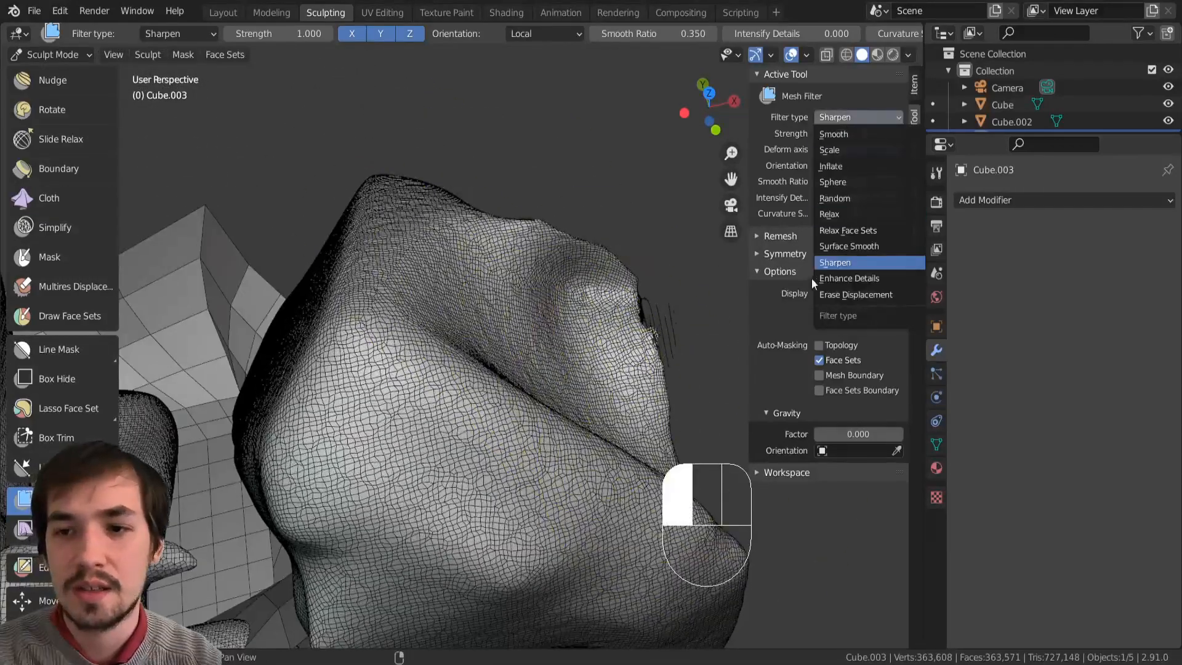
pyautogui.click(839, 278)
pyautogui.moveTo(505, 320); pyautogui.dragTo(423, 322, button='middle')
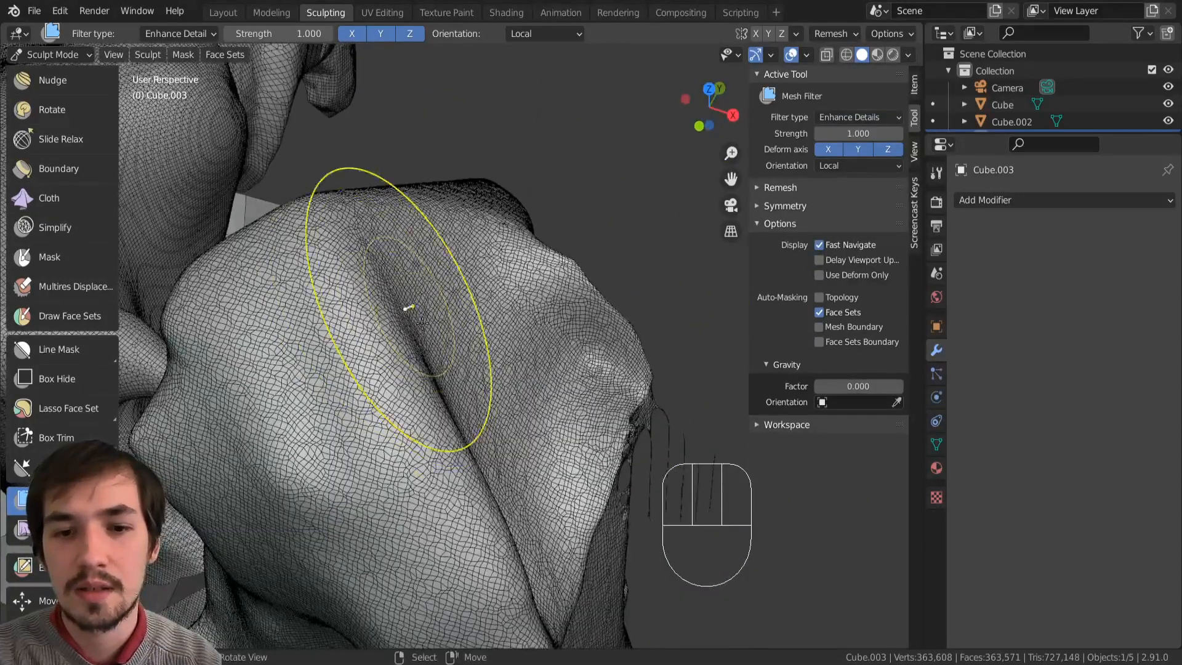
pyautogui.moveTo(458, 344); pyautogui.dragTo(558, 499)
pyautogui.keyDown('ctrl'); pyautogui.moveTo(515, 417); pyautogui.dragTo(547, 507, button='middle'); pyautogui.keyUp('ctrl')
pyautogui.moveTo(468, 412)
pyautogui.keyDown('shift'); pyautogui.mouseDown(button='middle')
pyautogui.moveTo(462, 351)
pyautogui.moveTo(430, 352)
pyautogui.mouseUp(button='middle'); pyautogui.keyUp('shift')
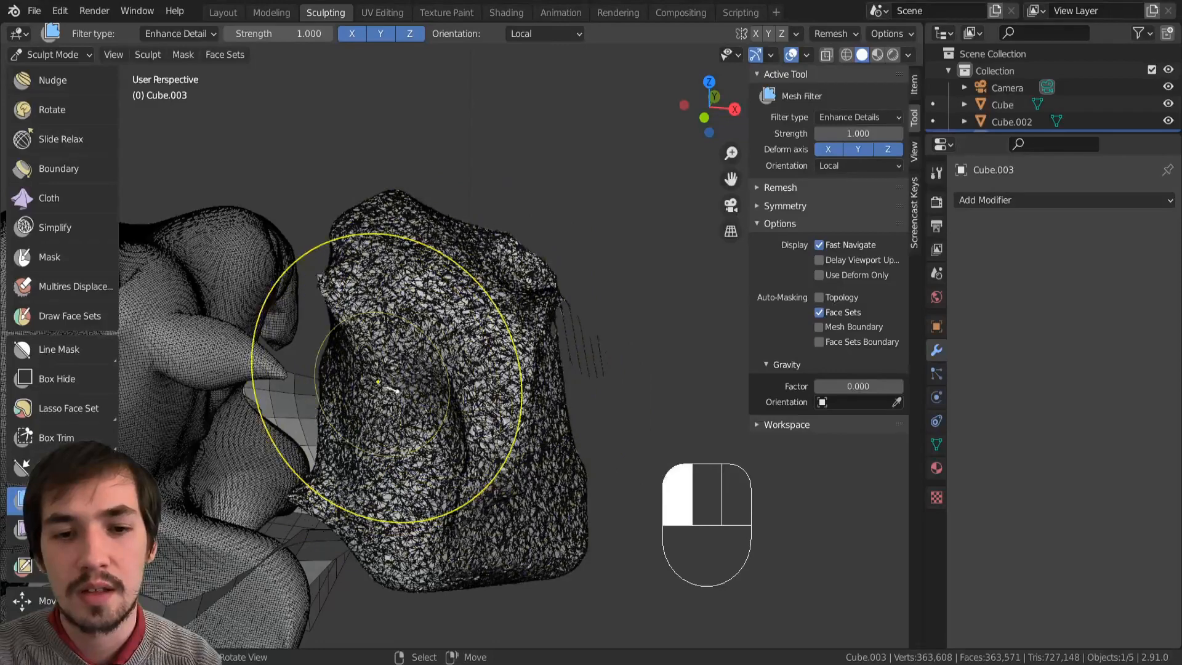
pyautogui.moveTo(316, 399); pyautogui.dragTo(664, 240)
pyautogui.moveTo(463, 343); pyautogui.dragTo(487, 316, button='middle')
# Step: Undo the Enhance Details passes and the most recent sharpening of the lump
pyautogui.hotkey('ctrl', 'z')
pyautogui.hotkey('ctrl', 'z')
pyautogui.hotkey('ctrl', 'z')
pyautogui.hotkey('ctrl', 'z')
pyautogui.hotkey('ctrl', 'z')
pyautogui.hotkey('ctrl', 'z')
pyautogui.hotkey('ctrl', 'z')
pyautogui.hotkey('ctrl', 'z')
pyautogui.hotkey('ctrl', 'z')
pyautogui.hotkey('ctrl', 'z')
pyautogui.hotkey('ctrl', 'z')
pyautogui.hotkey('ctrl', 'z')
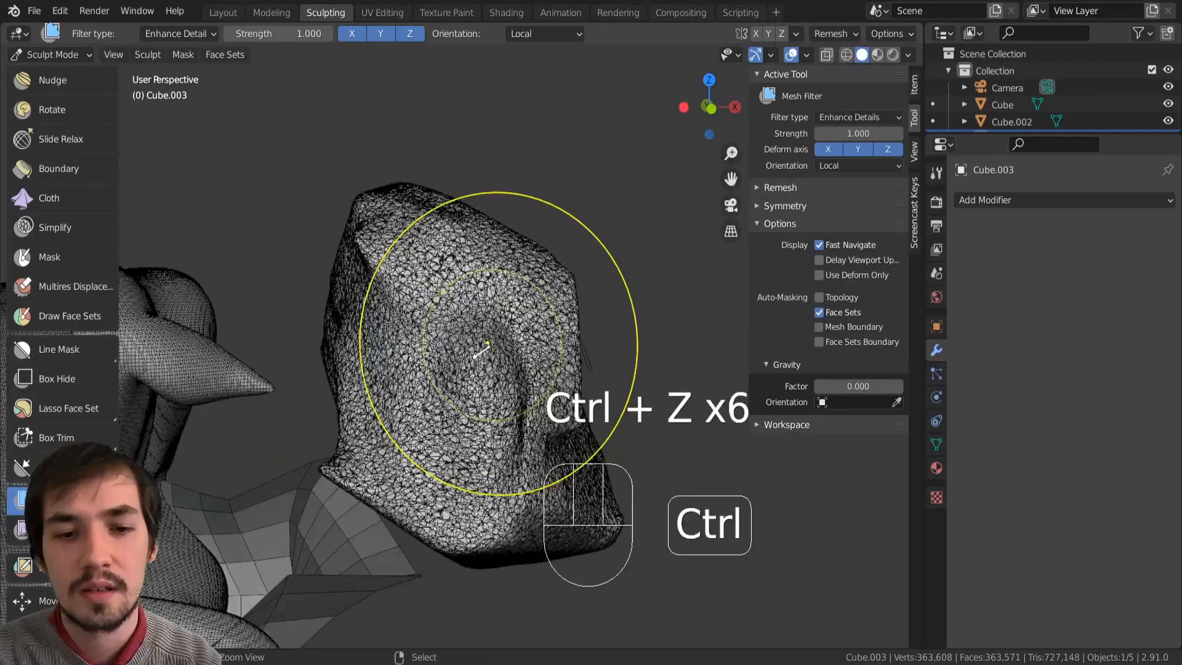
pyautogui.hotkey('ctrl', 'z')
pyautogui.hotkey('ctrl', 'z')
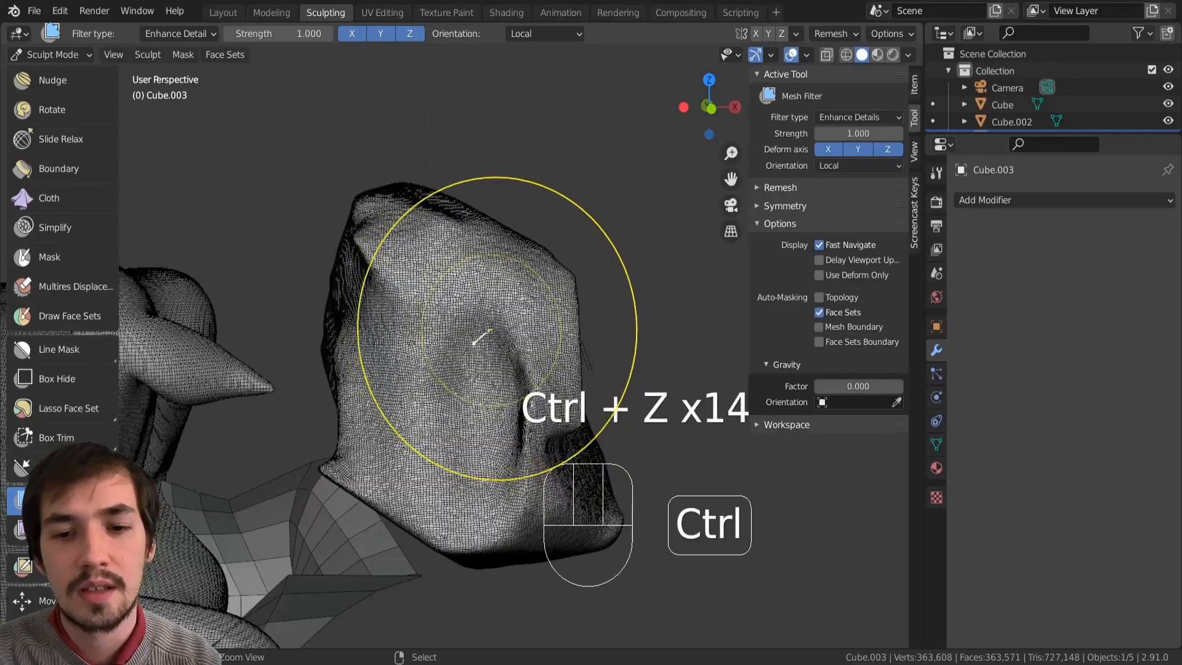
# Step: Switch to the Draw brush and raise one broad bulge on the lump with a 231 px radius
pyautogui.moveTo(484, 340); pyautogui.dragTo(404, 373, button='middle')
pyautogui.press('x')
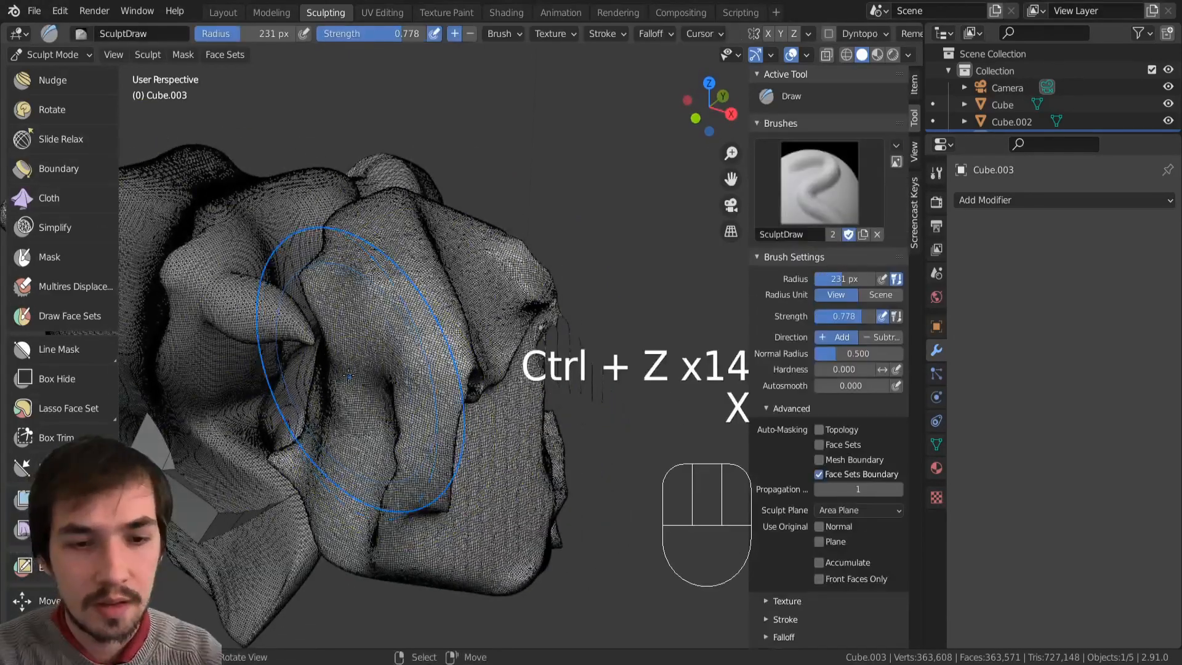
pyautogui.click(387, 397)
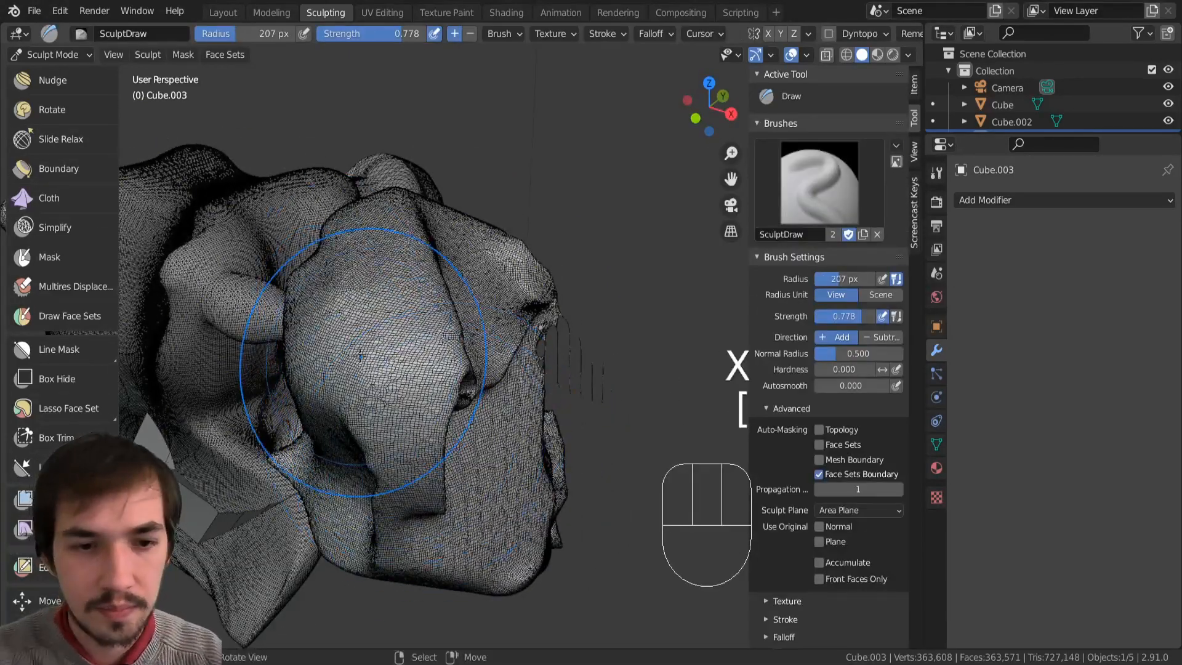
# Step: Shrink the Draw brush to 50 px and sculpt several raised ridges over the bulge
pyautogui.press('[')
pyautogui.press('[')
pyautogui.press('[')
pyautogui.press('[')
pyautogui.press('[')
pyautogui.press('[')
pyautogui.press('[')
pyautogui.press('[')
pyautogui.press('[')
pyautogui.press('[')
pyautogui.press('[')
pyautogui.press('[')
pyautogui.press('[')
pyautogui.moveTo(363, 321); pyautogui.dragTo(426, 445)
pyautogui.moveTo(388, 260); pyautogui.dragTo(390, 263)
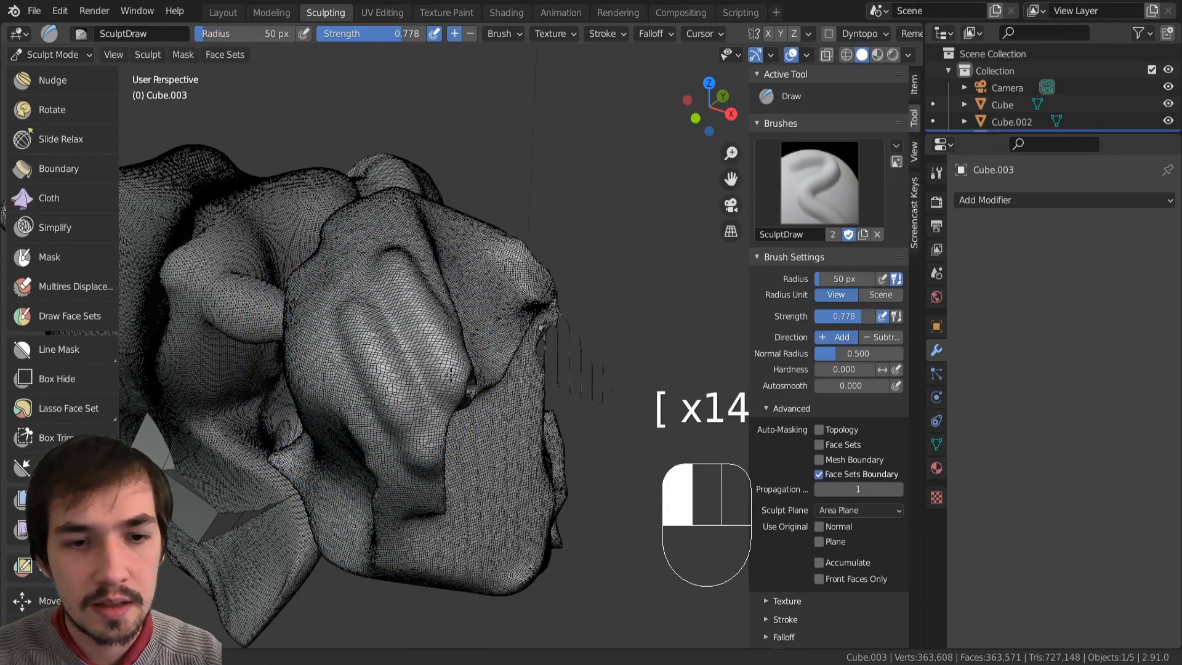
pyautogui.moveTo(451, 371); pyautogui.dragTo(454, 395)
pyautogui.moveTo(369, 257)
pyautogui.mouseDown()
pyautogui.moveTo(343, 314)
pyautogui.moveTo(395, 366)
pyautogui.moveTo(402, 353)
pyautogui.moveTo(388, 365)
pyautogui.mouseUp()
pyautogui.moveTo(370, 407); pyautogui.dragTo(422, 431)
pyautogui.scroll(-1, 74, 487)
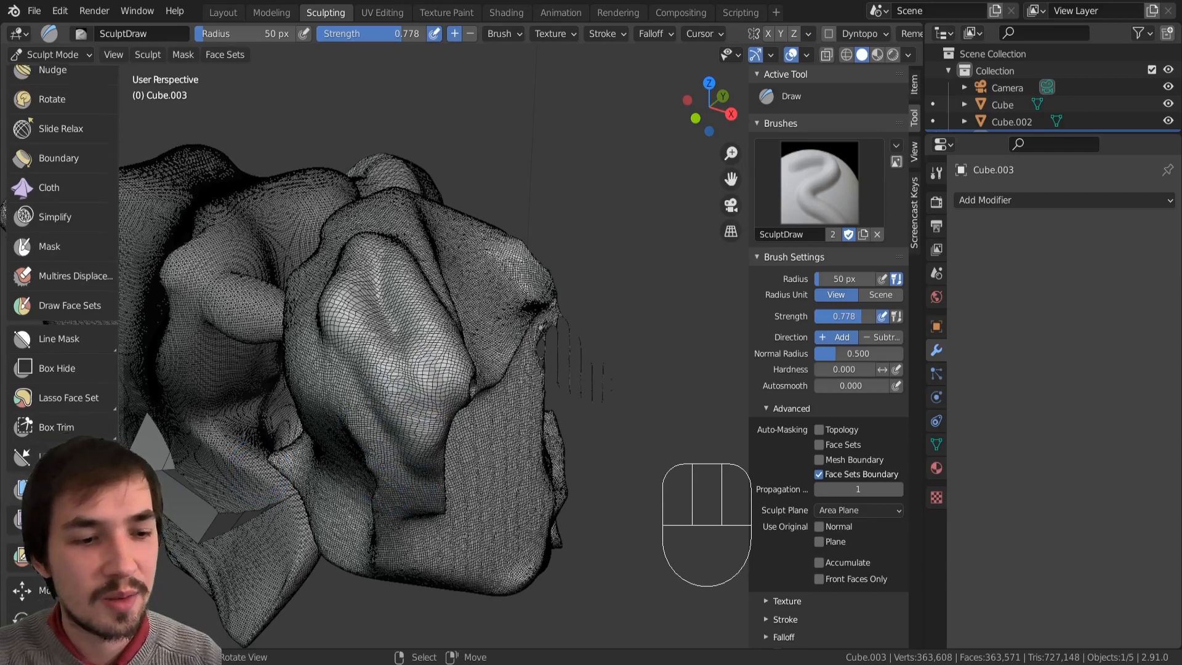
# Step: Switch to the Mesh Filter and apply Enhance Details to the ridged lump in several passes
pyautogui.scroll(-1, 25, 468)
pyautogui.click(23, 468)
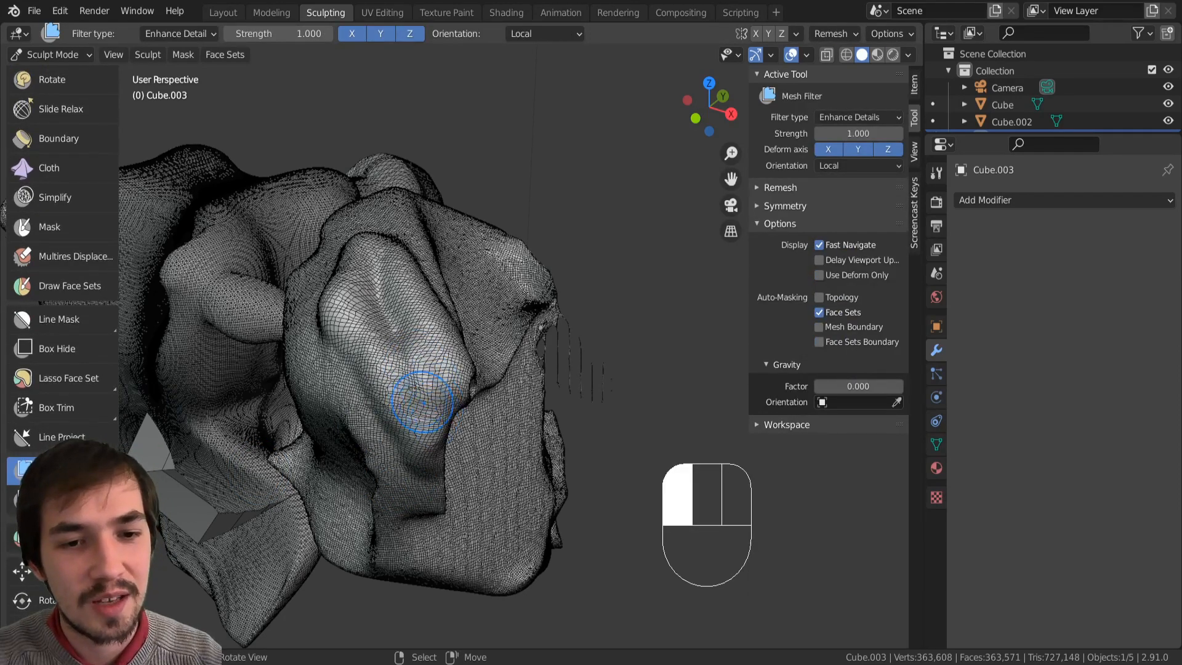
pyautogui.moveTo(571, 302); pyautogui.dragTo(580, 295)
pyautogui.moveTo(376, 296); pyautogui.dragTo(481, 336)
pyautogui.moveTo(369, 265); pyautogui.dragTo(492, 339)
pyautogui.moveTo(429, 246); pyautogui.dragTo(421, 345, button='middle')
pyautogui.moveTo(419, 383); pyautogui.dragTo(408, 370, button='middle')
pyautogui.keyDown('shift'); pyautogui.moveTo(392, 334); pyautogui.dragTo(414, 354); pyautogui.keyUp('shift')
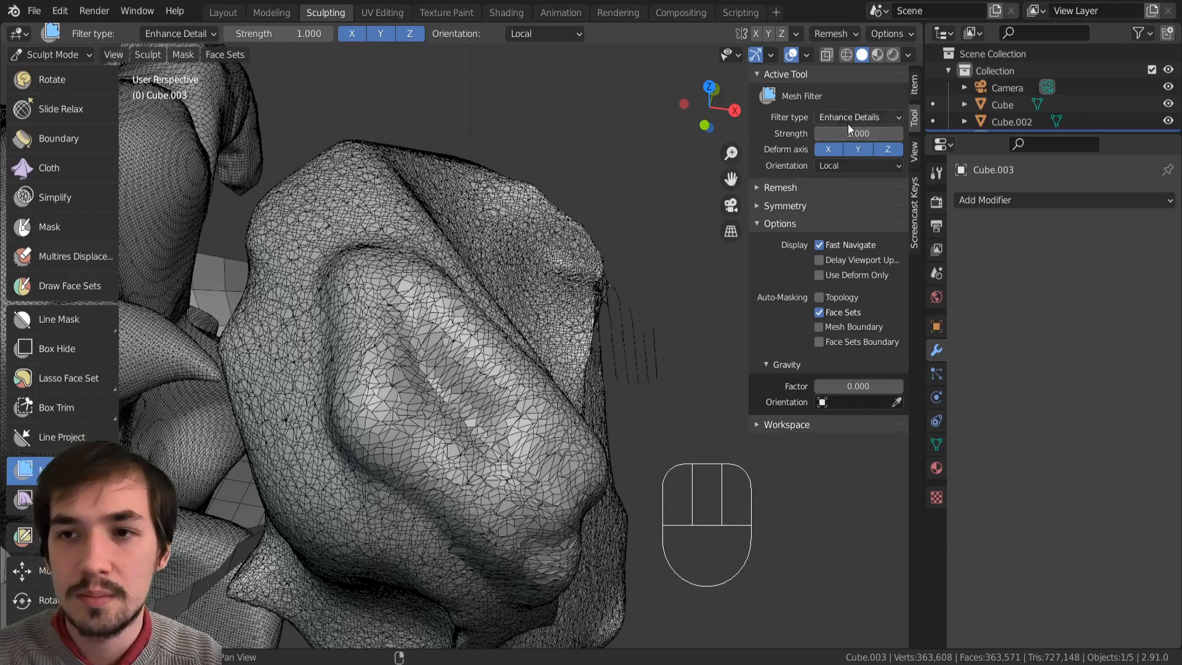
# Step: Set the mesh filter type to Sphere, round the lump into a ball in several passes, and remesh it
pyautogui.moveTo(849, 125); pyautogui.dragTo(838, 187)
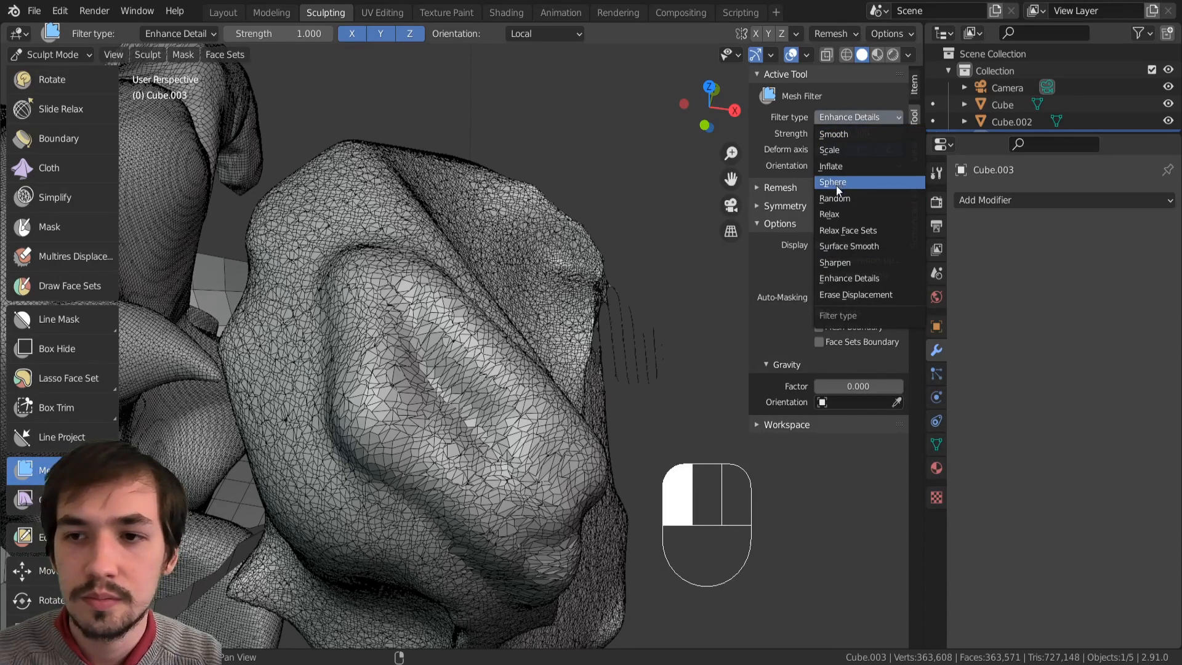
pyautogui.click(838, 188)
pyautogui.moveTo(431, 313); pyautogui.dragTo(1084, 206)
pyautogui.moveTo(514, 253); pyautogui.dragTo(786, 397)
pyautogui.moveTo(686, 426); pyautogui.dragTo(542, 277)
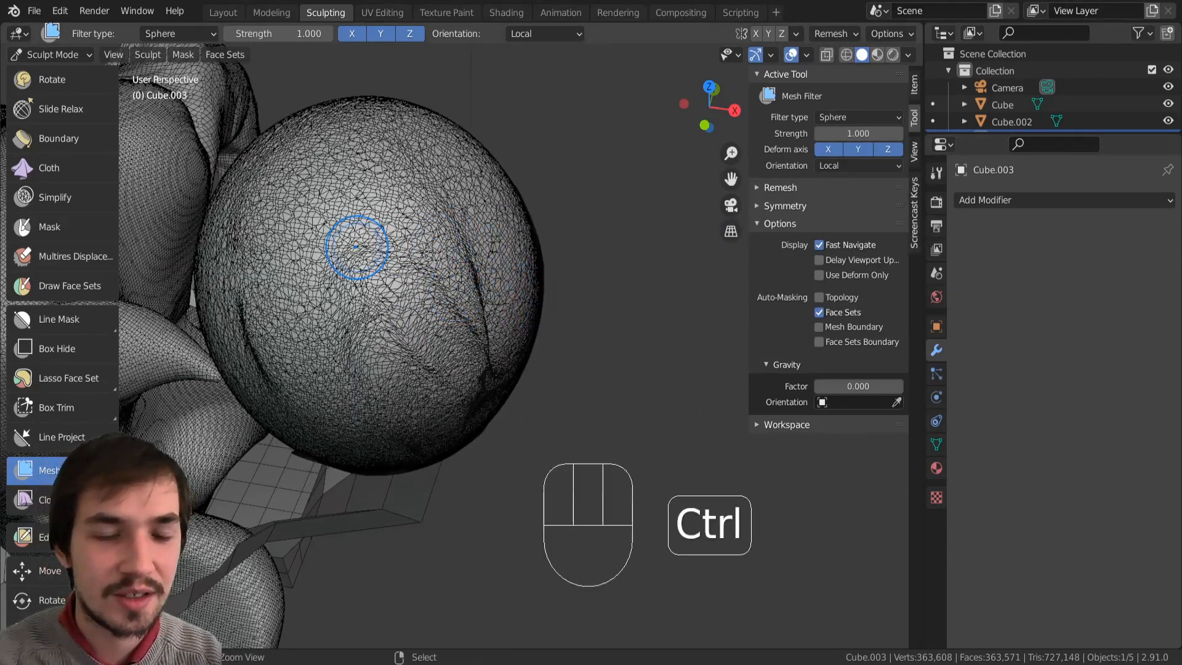
pyautogui.hotkey('ctrl', 'r')
pyautogui.moveTo(427, 246); pyautogui.dragTo(852, 224, button='middle')
# Step: Set the mesh filter type to Enhance Details, apply repeated passes to the ball, and remesh the result
pyautogui.click(842, 119)
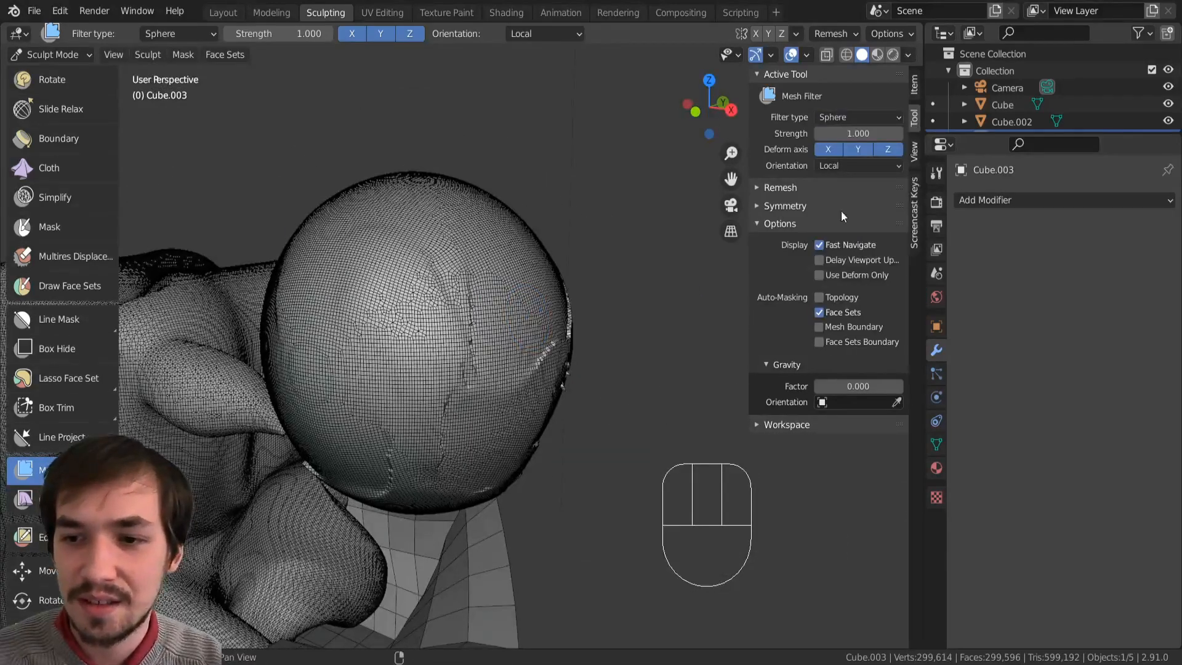
pyautogui.click(844, 114)
pyautogui.click(848, 276)
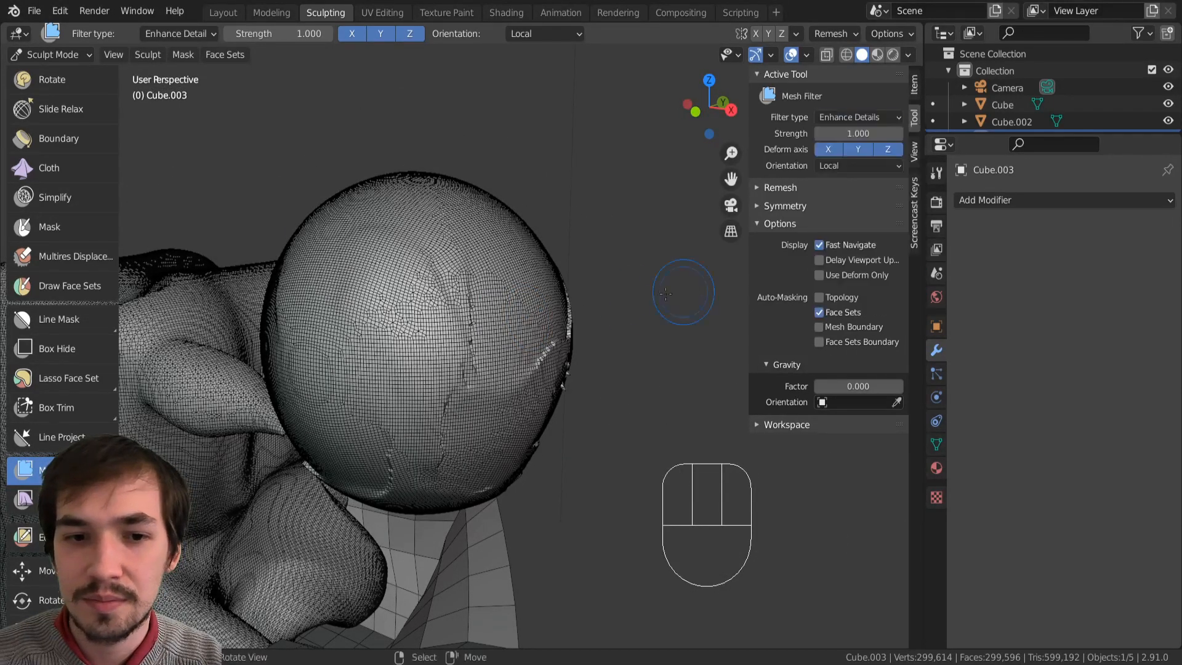
pyautogui.moveTo(422, 279); pyautogui.dragTo(489, 348)
pyautogui.moveTo(437, 286); pyautogui.dragTo(567, 424)
pyautogui.moveTo(456, 289); pyautogui.dragTo(530, 385)
pyautogui.moveTo(511, 382); pyautogui.dragTo(457, 254, button='middle')
pyautogui.moveTo(459, 253); pyautogui.dragTo(533, 319)
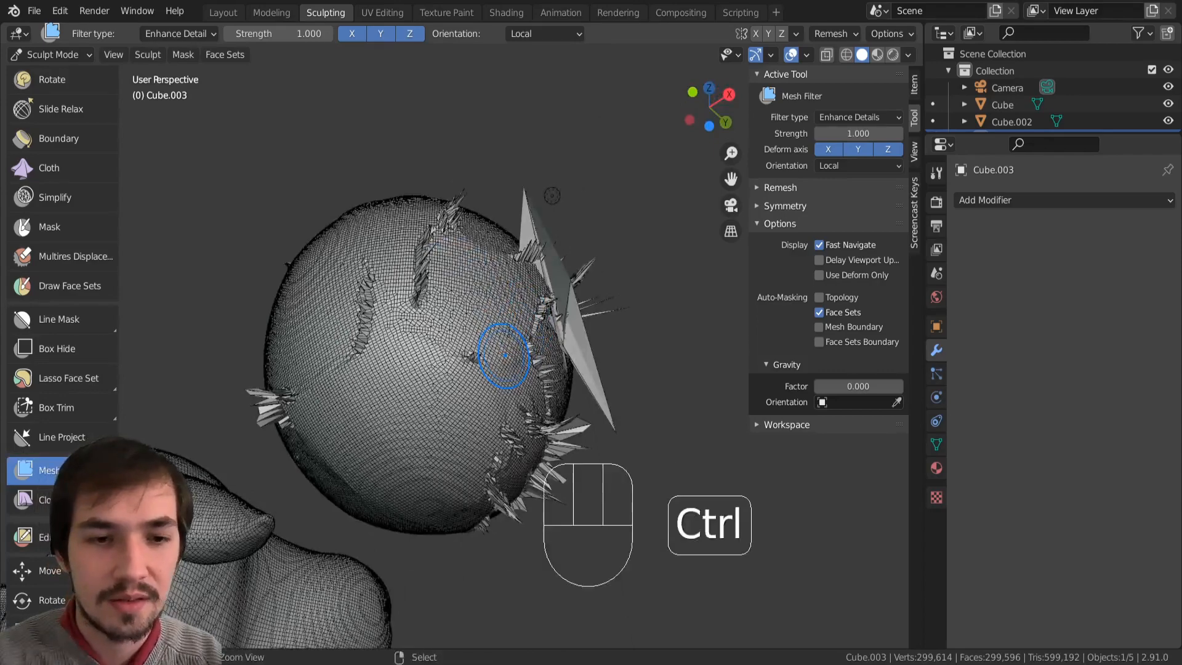
pyautogui.hotkey('ctrl', 'r')
pyautogui.moveTo(382, 339); pyautogui.dragTo(396, 287, button='middle')
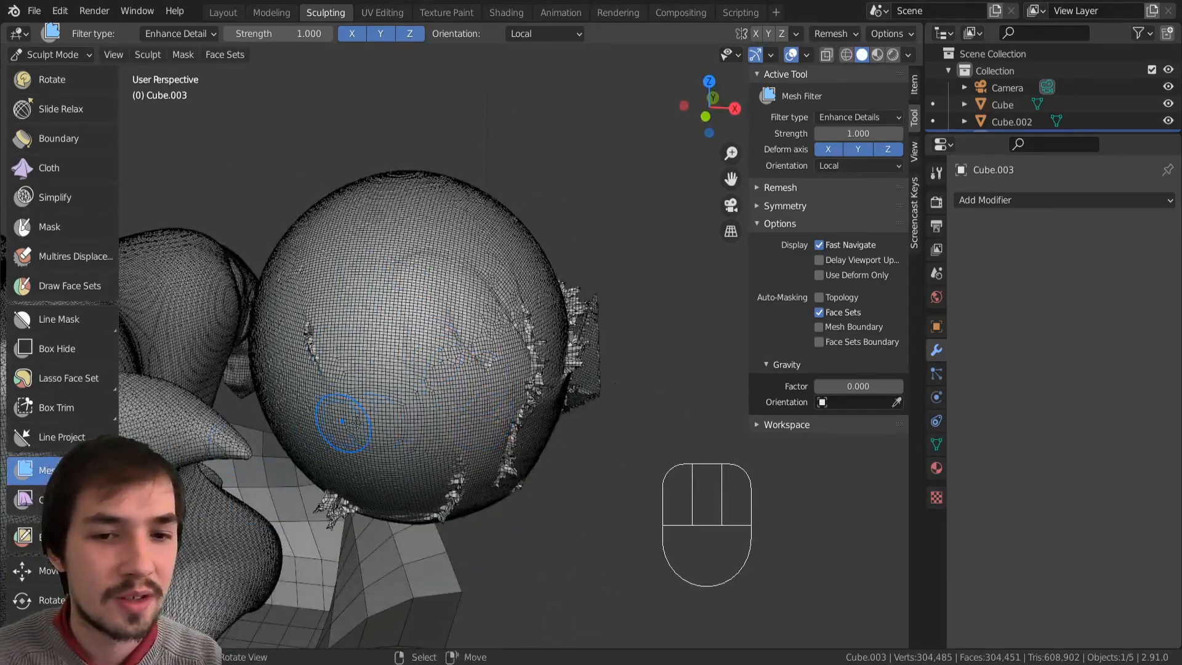
# Step: Undo the second remesh and the Enhance Details passes on the ball
pyautogui.hotkey('ctrl', 'z')
pyautogui.hotkey('ctrl', 'z')
pyautogui.hotkey('ctrl', 'z')
pyautogui.hotkey('ctrl', 'z')
pyautogui.hotkey('ctrl', 'z')
pyautogui.hotkey('ctrl', 'z')
pyautogui.hotkey('ctrl', 'z')
pyautogui.hotkey('ctrl', 'z')
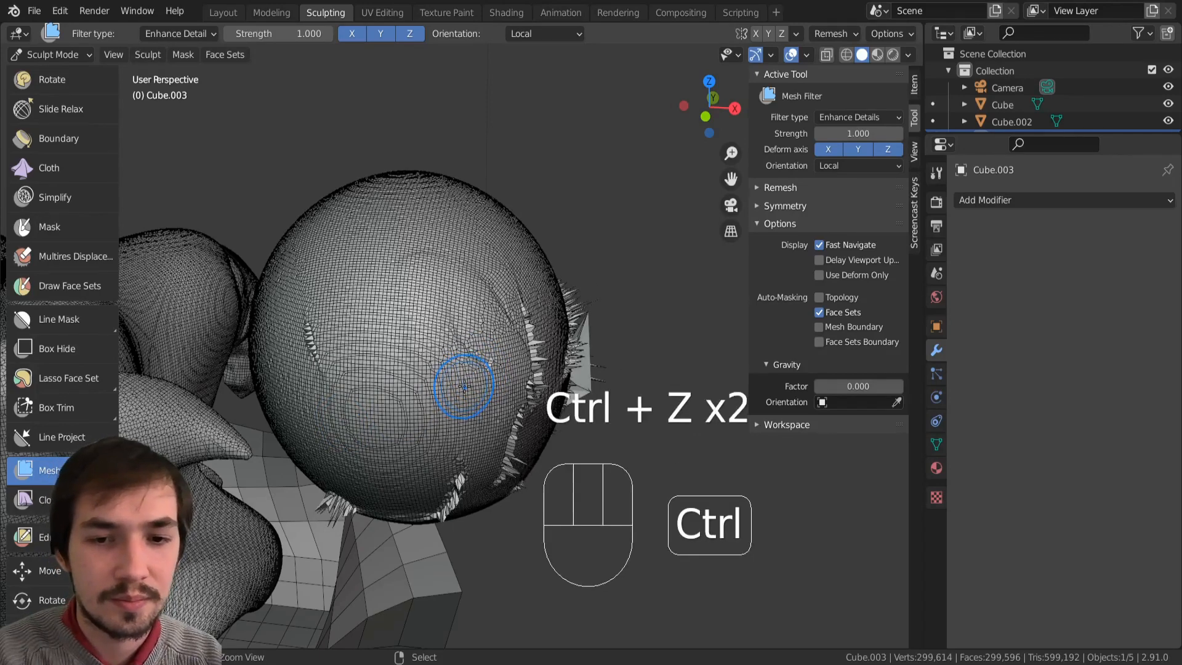
pyautogui.hotkey('ctrl', 'z')
pyautogui.hotkey('ctrl', 'z')
pyautogui.hotkey('ctrl', 'z')
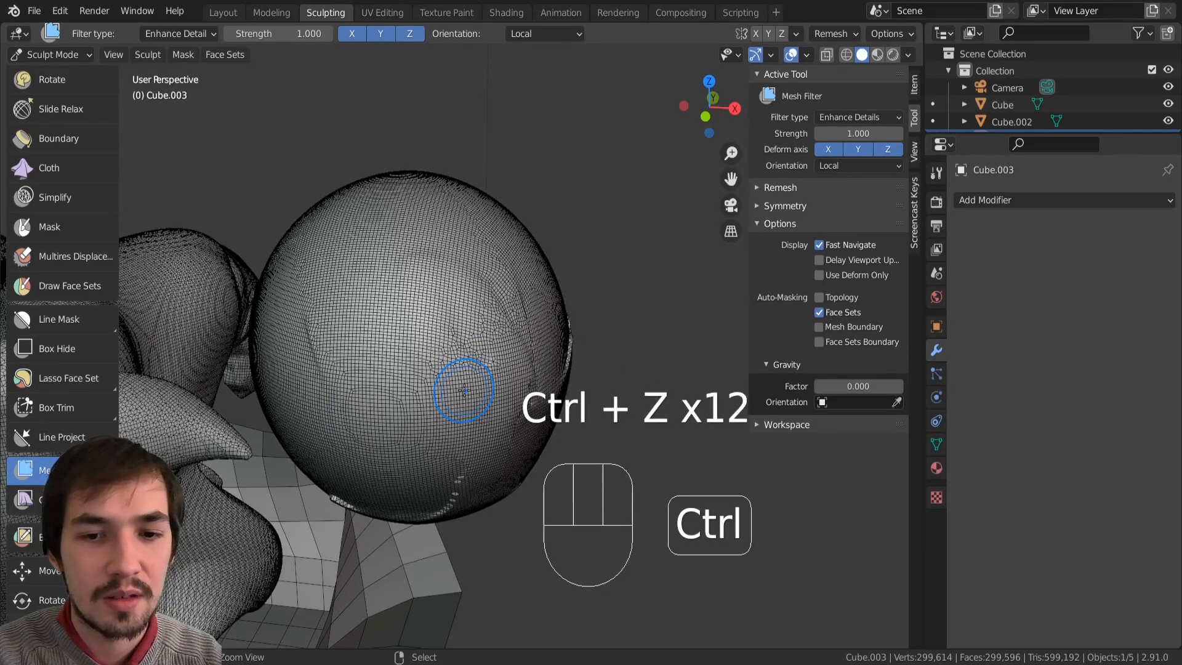
# Step: Switch to the Cloth Filter and let the ball fall using the Gravity type at strength 1.000
pyautogui.click(23, 499)
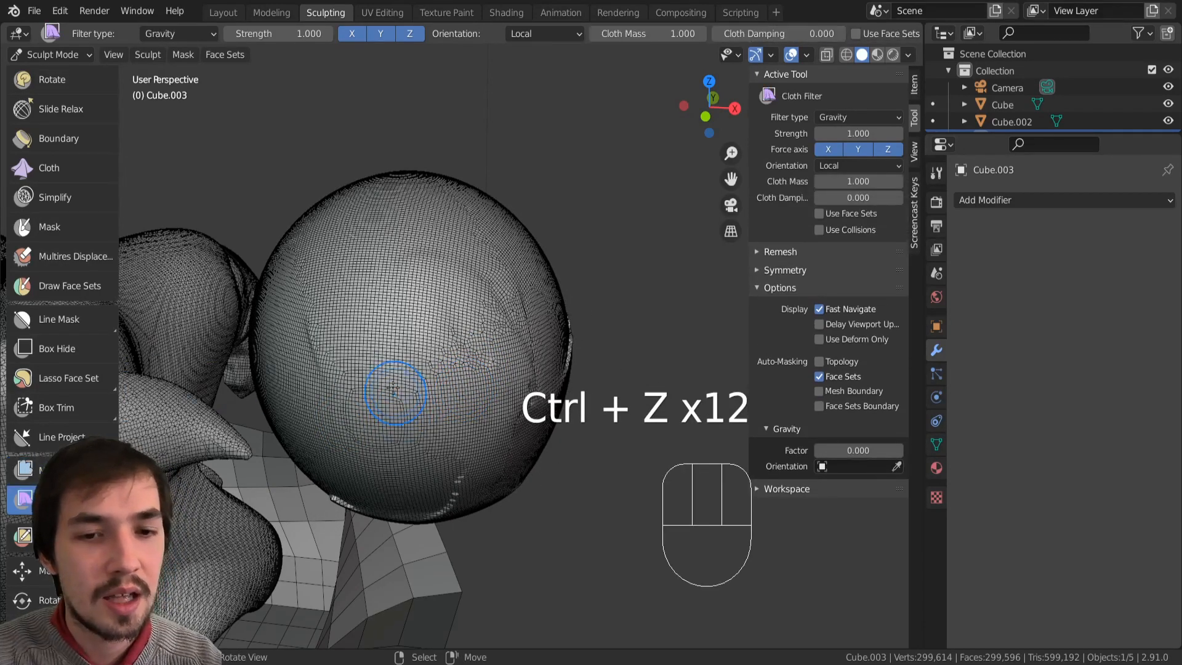
pyautogui.moveTo(344, 321); pyautogui.dragTo(403, 399)
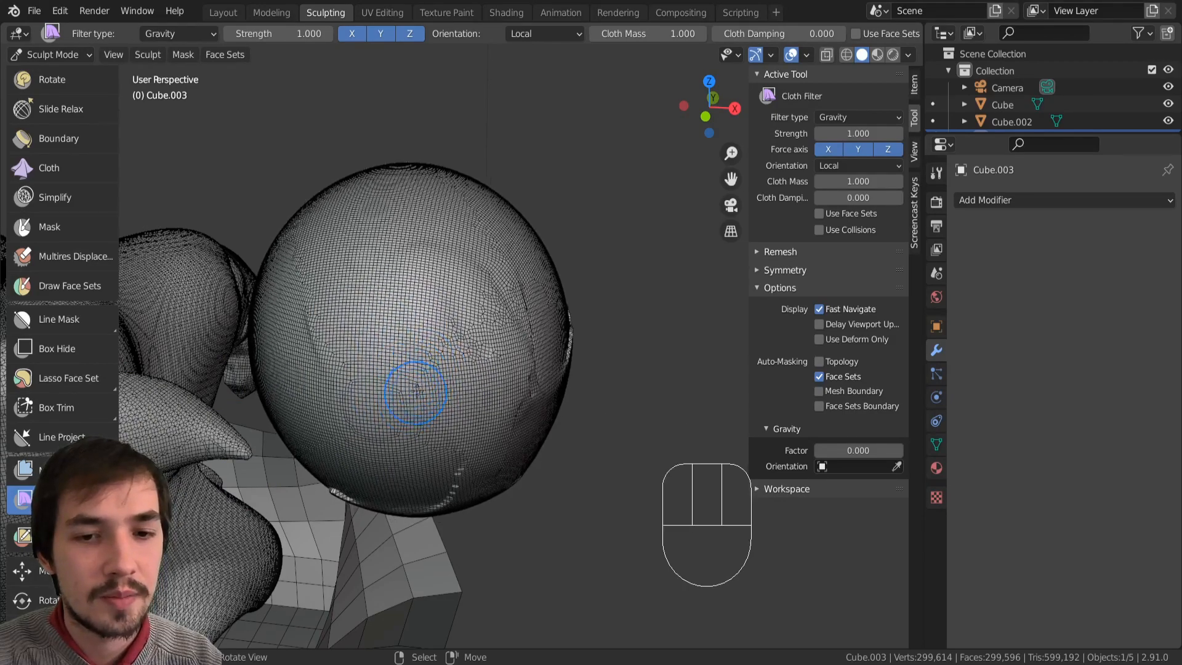
pyautogui.moveTo(404, 399); pyautogui.dragTo(397, 367, button='middle')
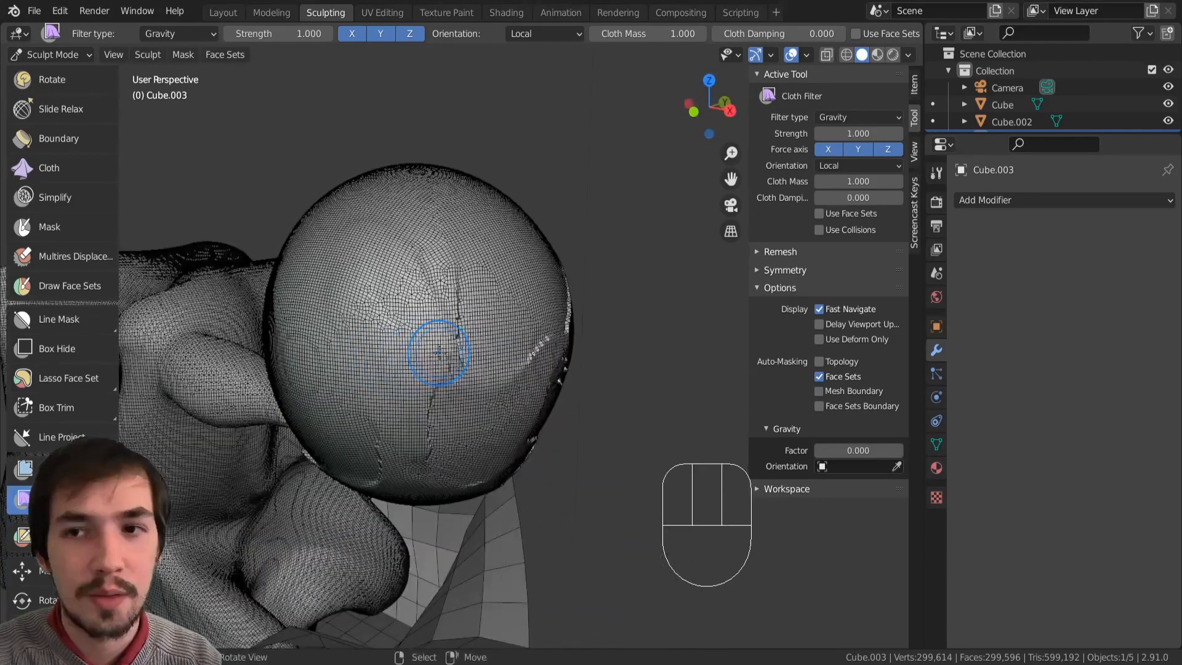
pyautogui.moveTo(376, 351); pyautogui.dragTo(425, 515)
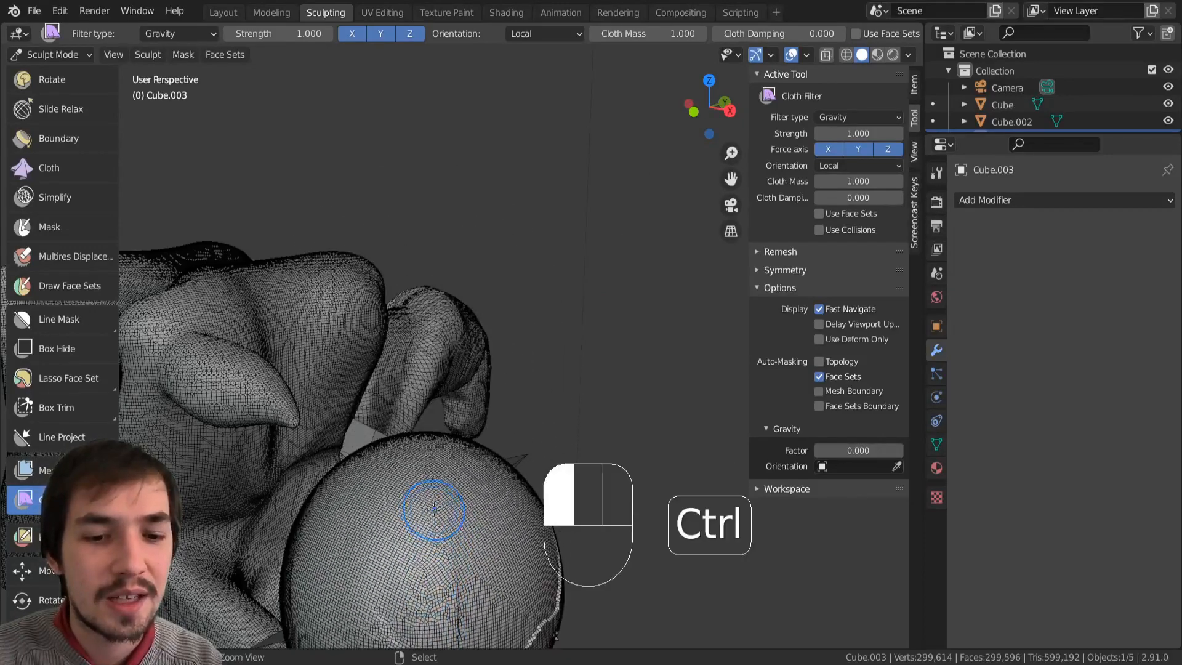
# Step: Undo the gravity drops while keeping the remeshed ball, and enable Use Collisions for the Cloth Filter
pyautogui.hotkey('ctrl', 'z')
pyautogui.hotkey('ctrl', 'z')
pyautogui.hotkey('ctrl', 'z')
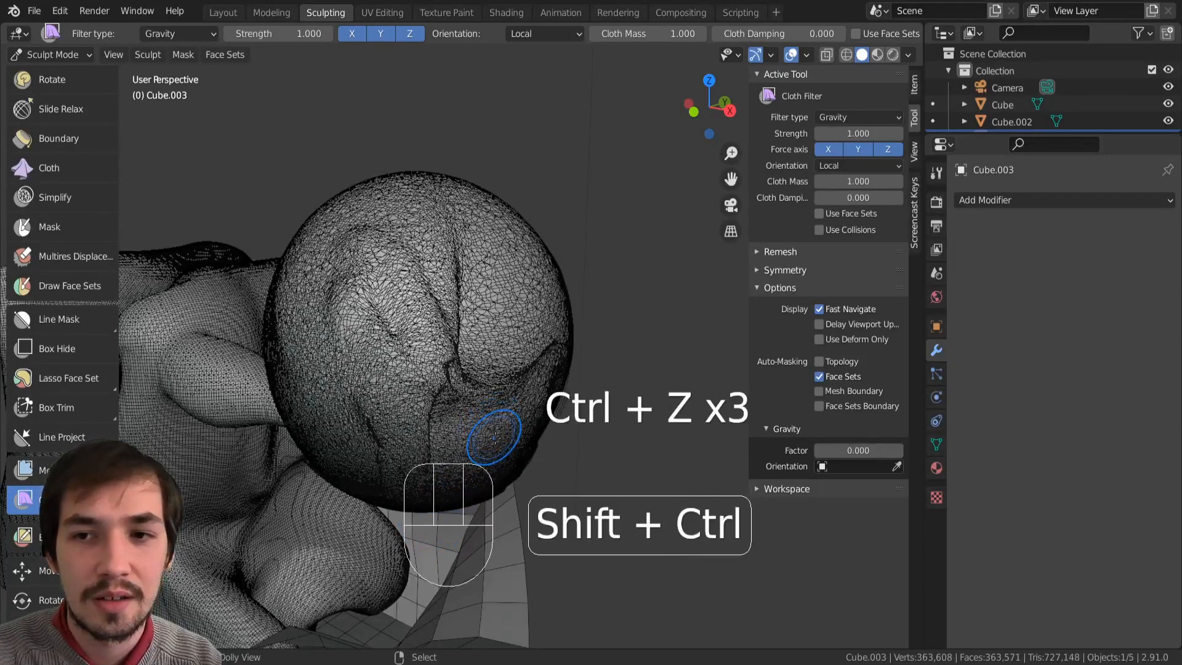
pyautogui.hotkey('ctrl', 'shift', 'z')
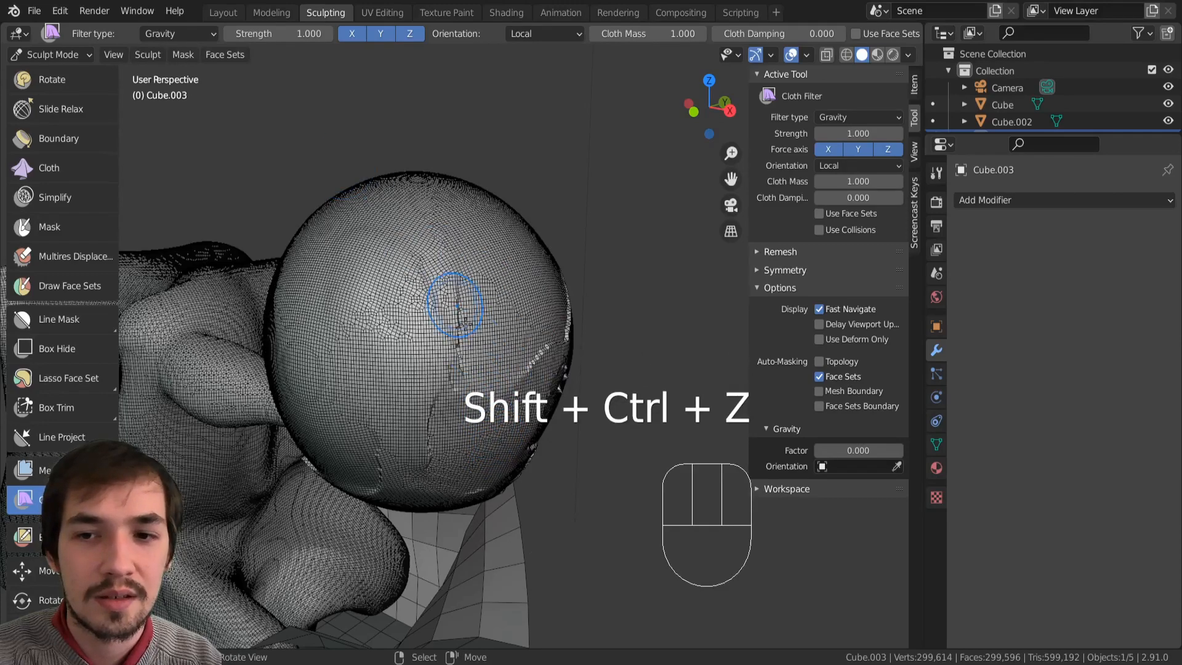
pyautogui.moveTo(511, 356); pyautogui.dragTo(524, 357, button='middle')
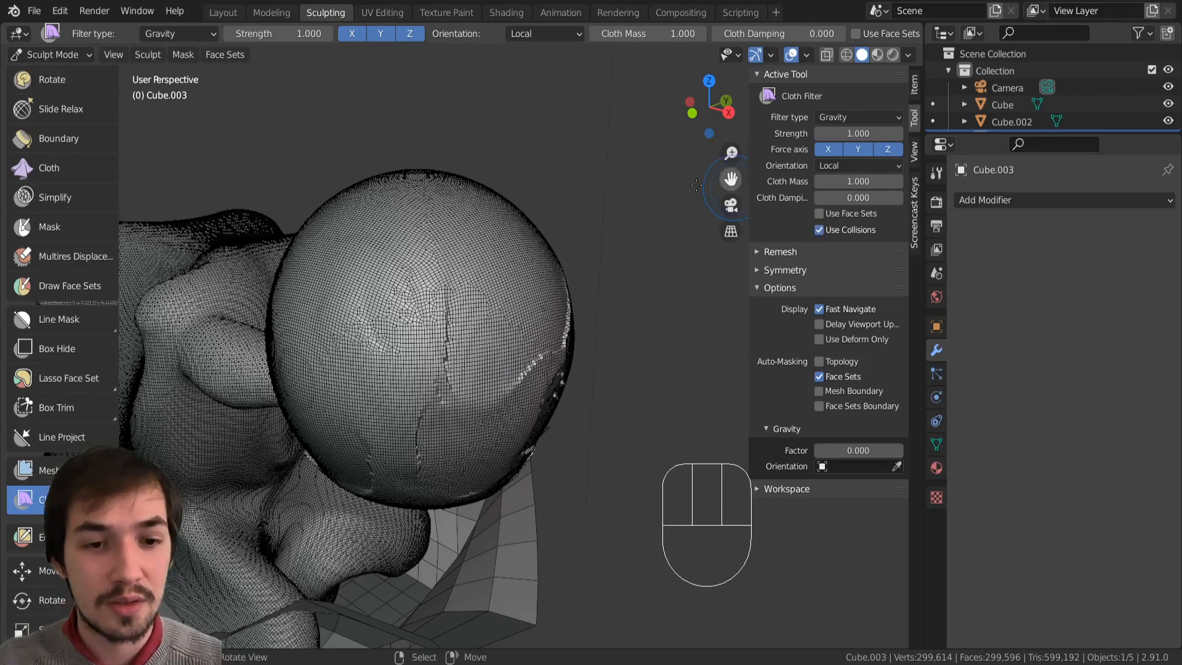
# Step: Leave Sculpt Mode, add a cube to the scene, and move it straight down along Z to just below the ball
pyautogui.press('Tab')
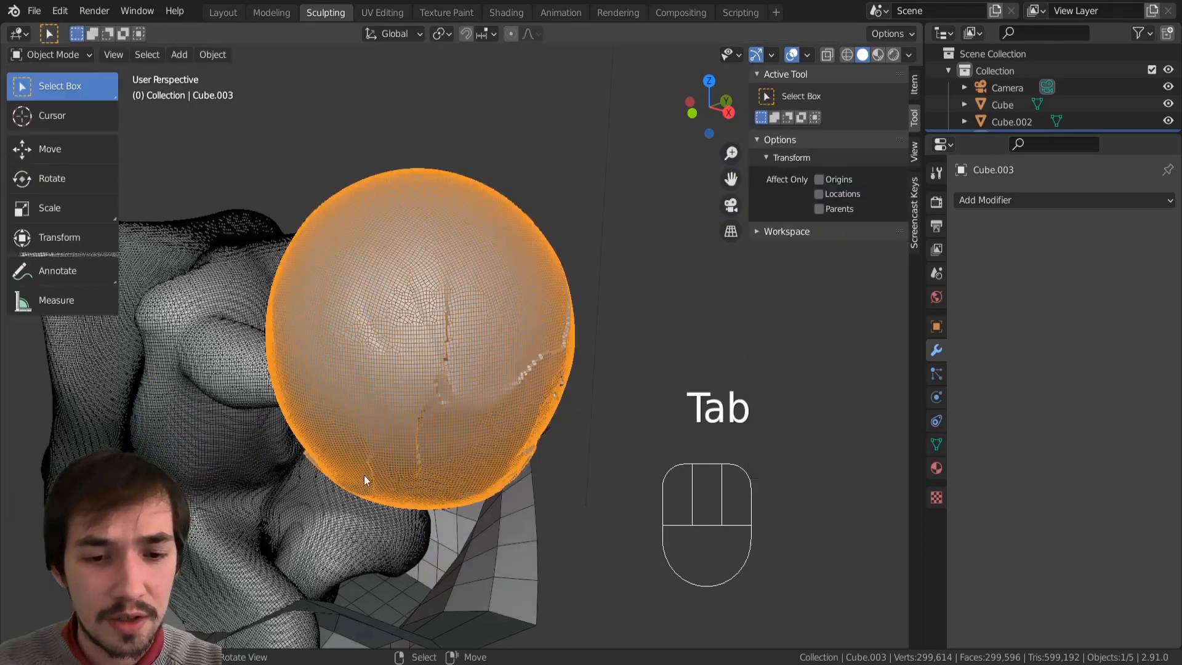
pyautogui.click(432, 472)
pyautogui.hotkey('shift', 'a')
pyautogui.moveTo(351, 324)
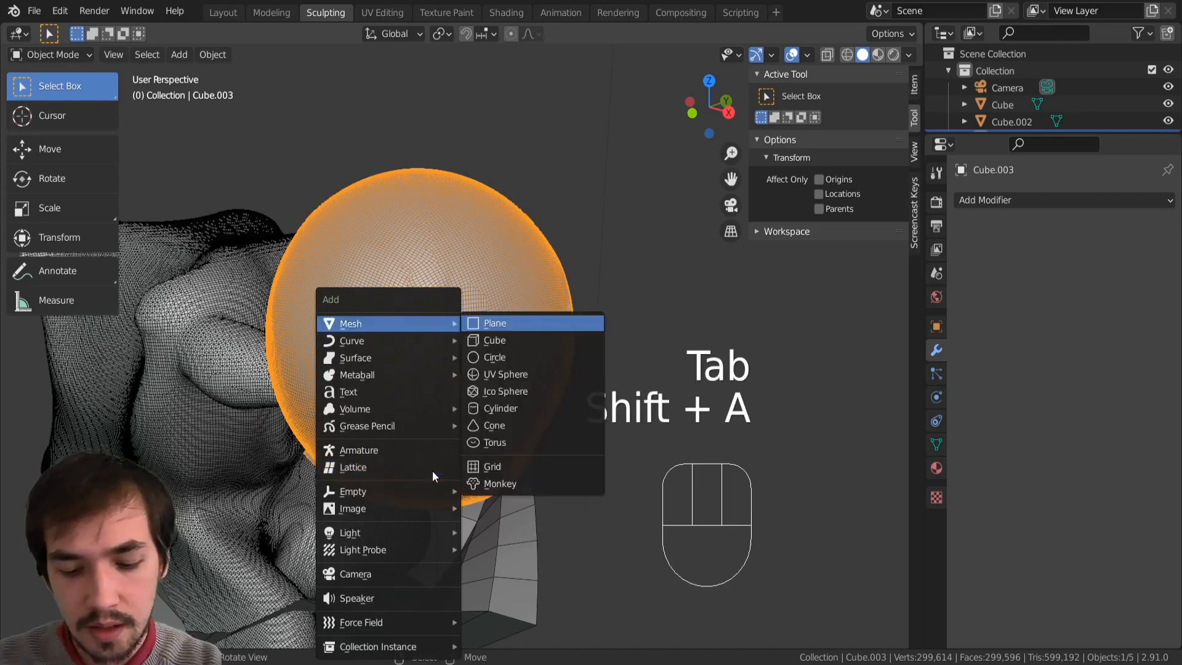
pyautogui.click(511, 342)
pyautogui.moveTo(433, 471); pyautogui.dragTo(491, 431, button='middle')
pyautogui.scroll(-3, 491, 419)
pyautogui.press('g')
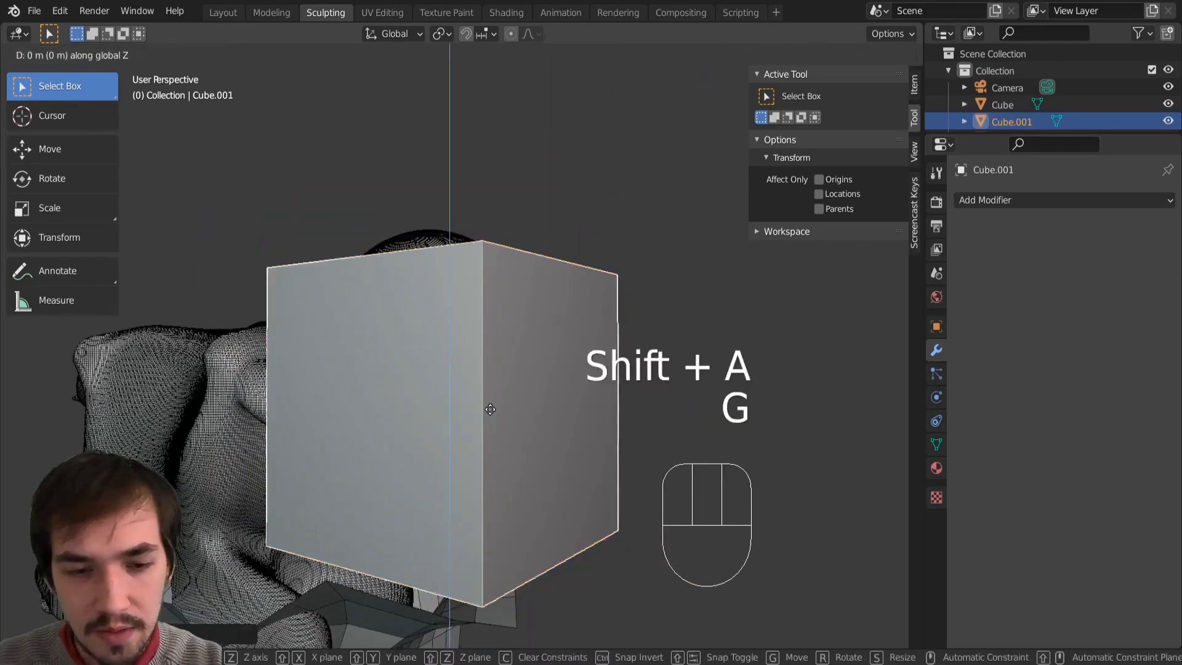
pyautogui.click(482, 633)
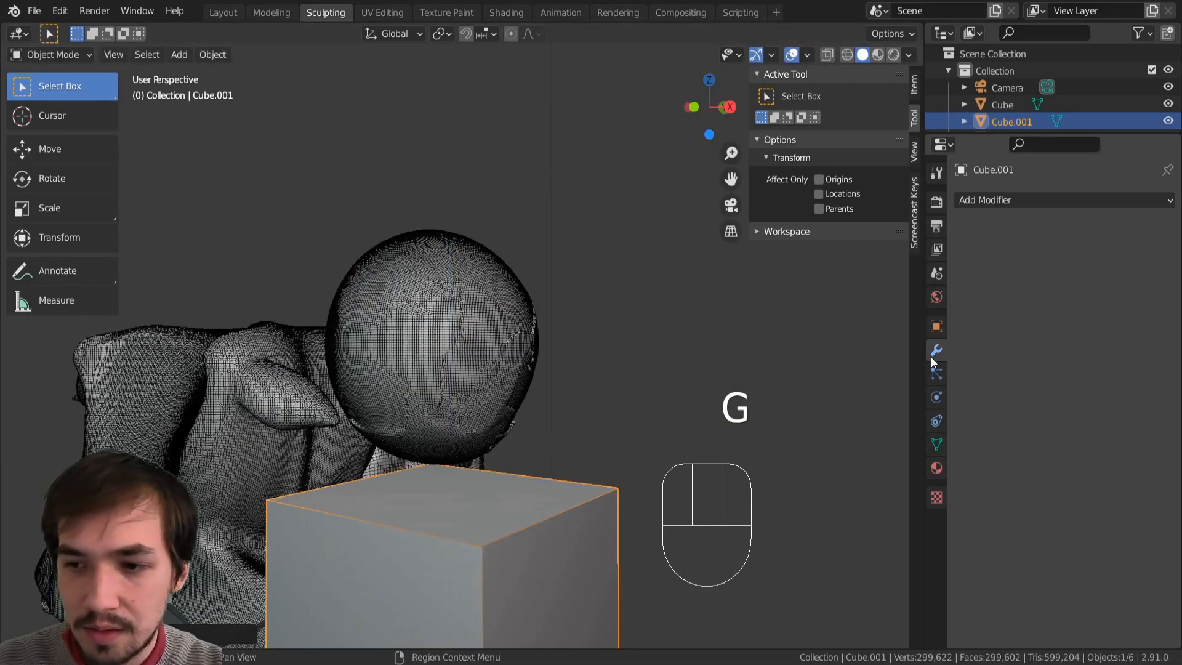
# Step: Enable Collision physics on the new cube and return to sculpting the ball
pyautogui.click(937, 397)
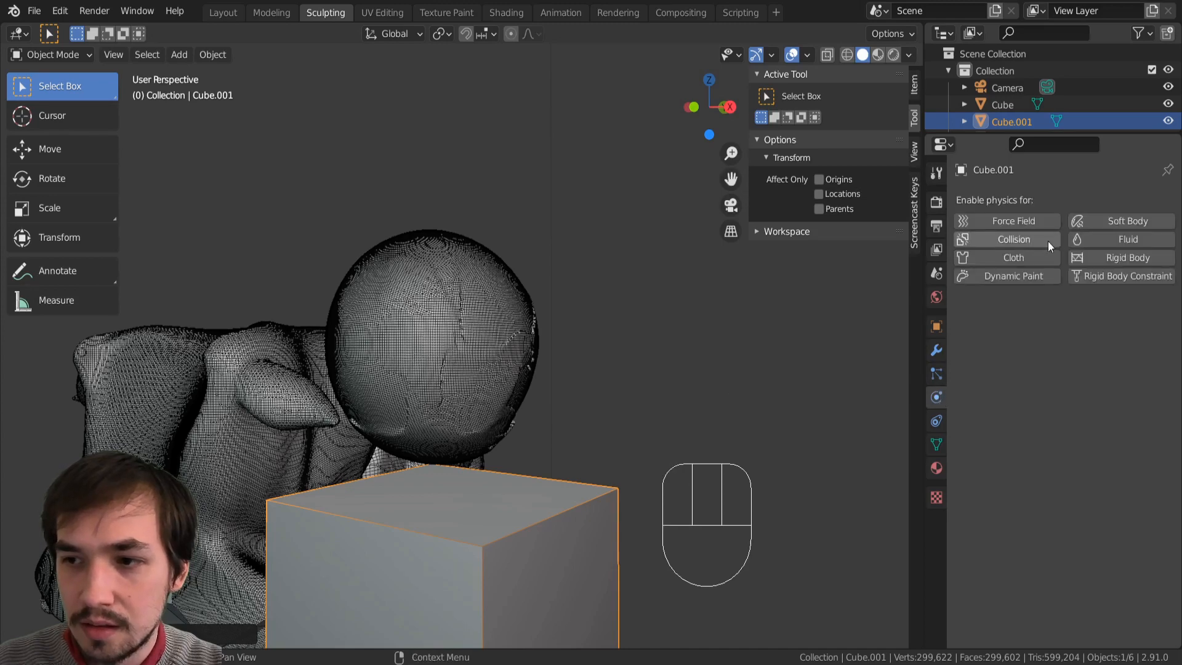
pyautogui.click(1017, 239)
pyautogui.click(467, 358)
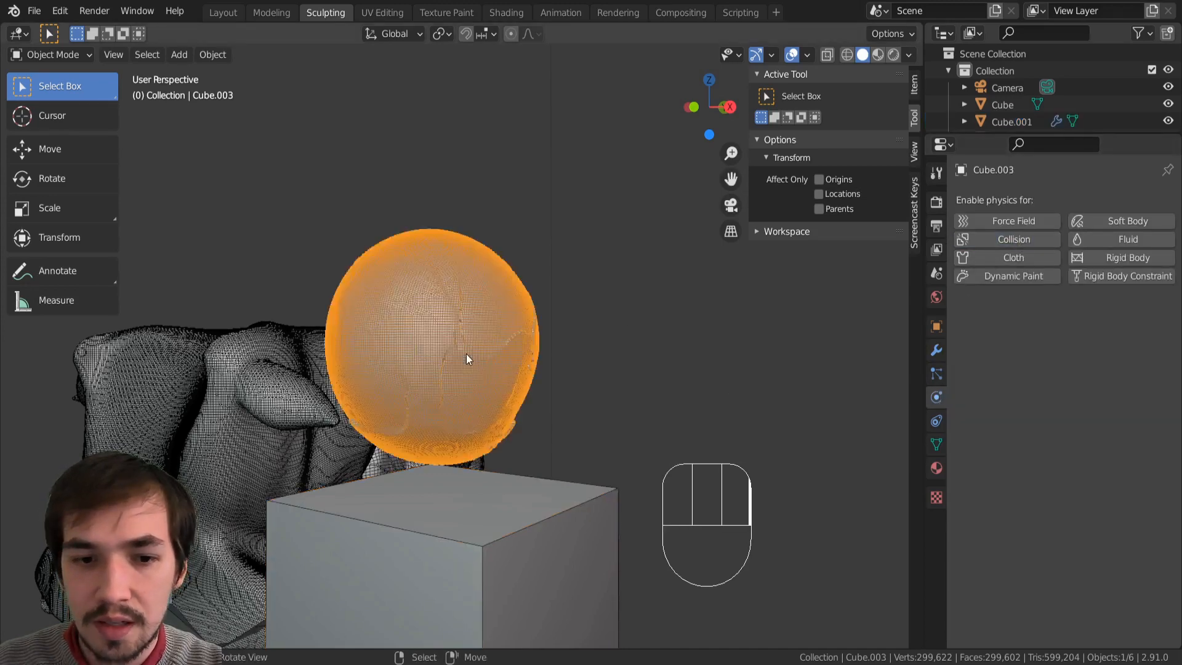
pyautogui.press('Tab')
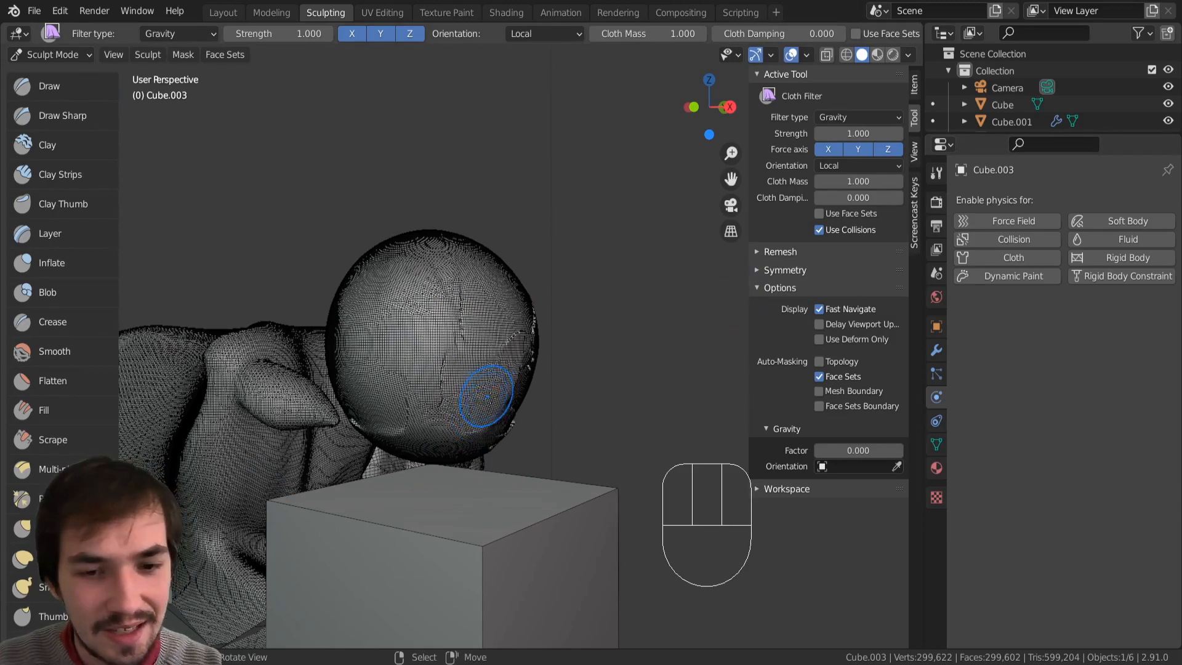
# Step: Drop the ball onto the cube with the Gravity cloth filter, inspect it from several angles, and undo the drop
pyautogui.moveTo(487, 395); pyautogui.dragTo(742, 383)
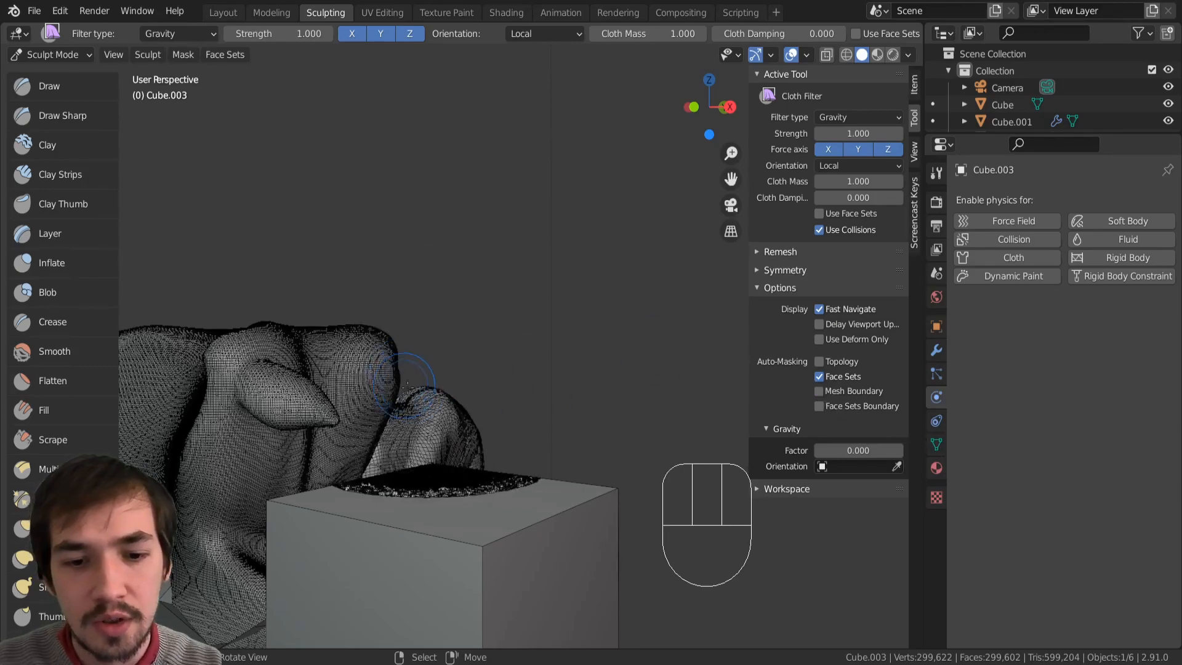
pyautogui.moveTo(477, 396); pyautogui.dragTo(560, 453, button='middle')
pyautogui.keyDown('shift'); pyautogui.moveTo(560, 453); pyautogui.dragTo(564, 400, button='middle'); pyautogui.keyUp('shift')
pyautogui.moveTo(555, 407)
pyautogui.mouseDown(button='middle')
pyautogui.moveTo(548, 487)
pyautogui.moveTo(536, 406)
pyautogui.mouseUp(button='middle')
pyautogui.moveTo(524, 425); pyautogui.dragTo(677, 246, button='middle')
pyautogui.hotkey('ctrl', 'z')
# Step: Set the cloth mass to 0.360 and try two gravity drops of the ball onto the cube, undoing each
pyautogui.moveTo(846, 180); pyautogui.dragTo(805, 183)
pyautogui.moveTo(369, 311); pyautogui.dragTo(558, 406)
pyautogui.moveTo(558, 407); pyautogui.dragTo(548, 456, button='middle')
pyautogui.hotkey('ctrl', 'z')
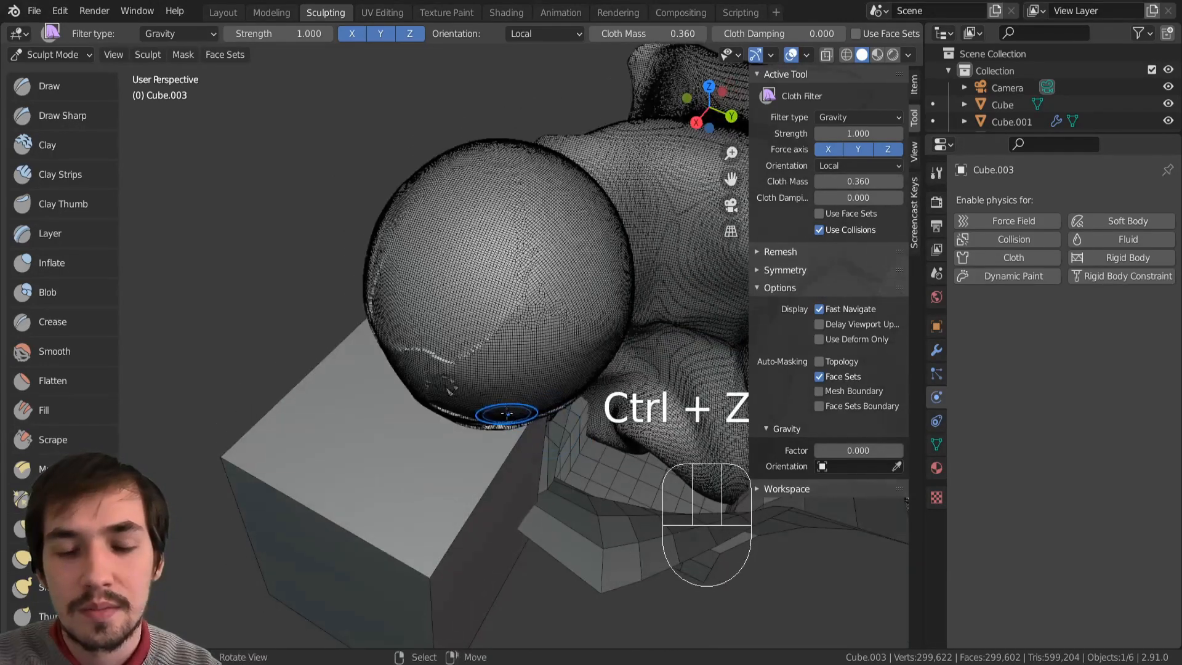
pyautogui.moveTo(514, 380); pyautogui.dragTo(582, 456)
pyautogui.moveTo(581, 456); pyautogui.dragTo(574, 504, button='middle')
pyautogui.keyDown('ctrl'); pyautogui.moveTo(480, 498); pyautogui.dragTo(453, 387, button='middle'); pyautogui.keyUp('ctrl')
pyautogui.hotkey('ctrl', 'z')
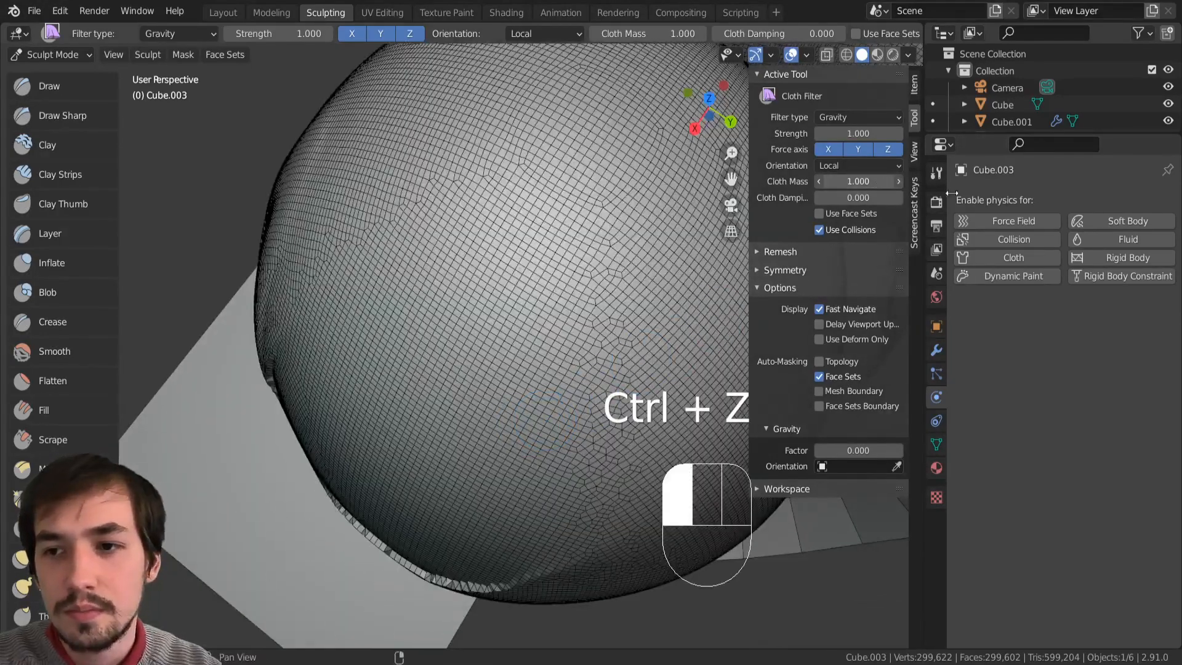
# Step: Set the cloth mass to 0.330, apply another gravity drop to the ball, and undo it
pyautogui.moveTo(1058, 230); pyautogui.dragTo(861, 178)
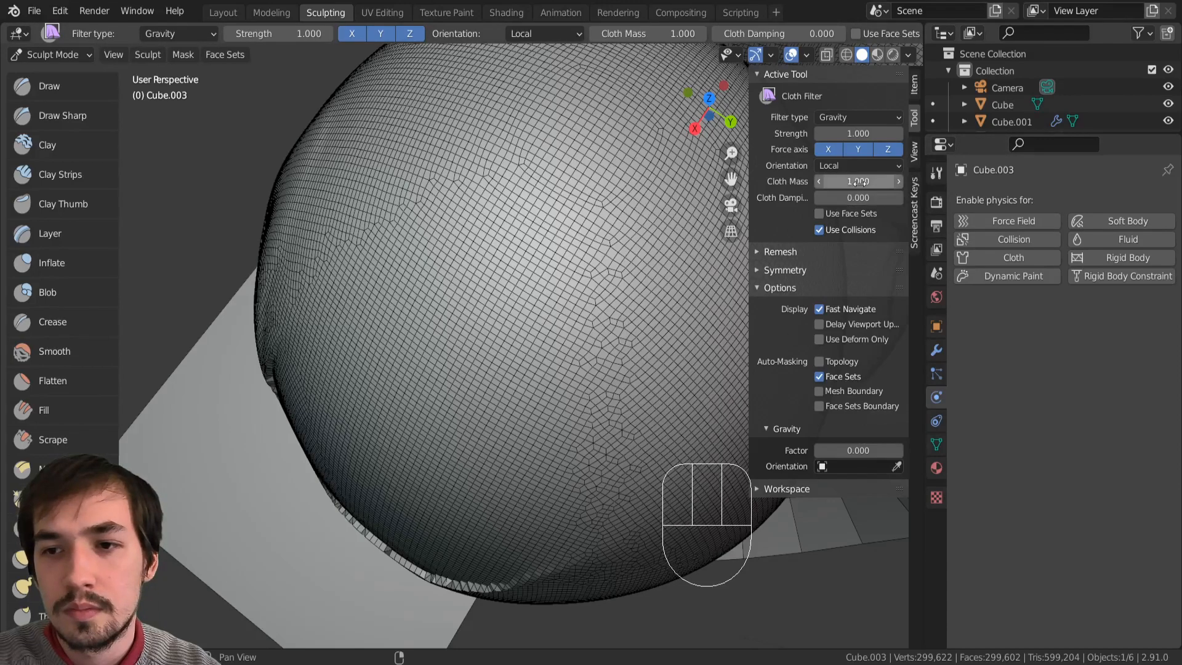
pyautogui.moveTo(498, 333); pyautogui.dragTo(747, 319)
pyautogui.hotkey('ctrl', 'z')
# Step: Set the cloth filter type to Inflate, try it on the ball, and undo the pass
pyautogui.click(833, 118)
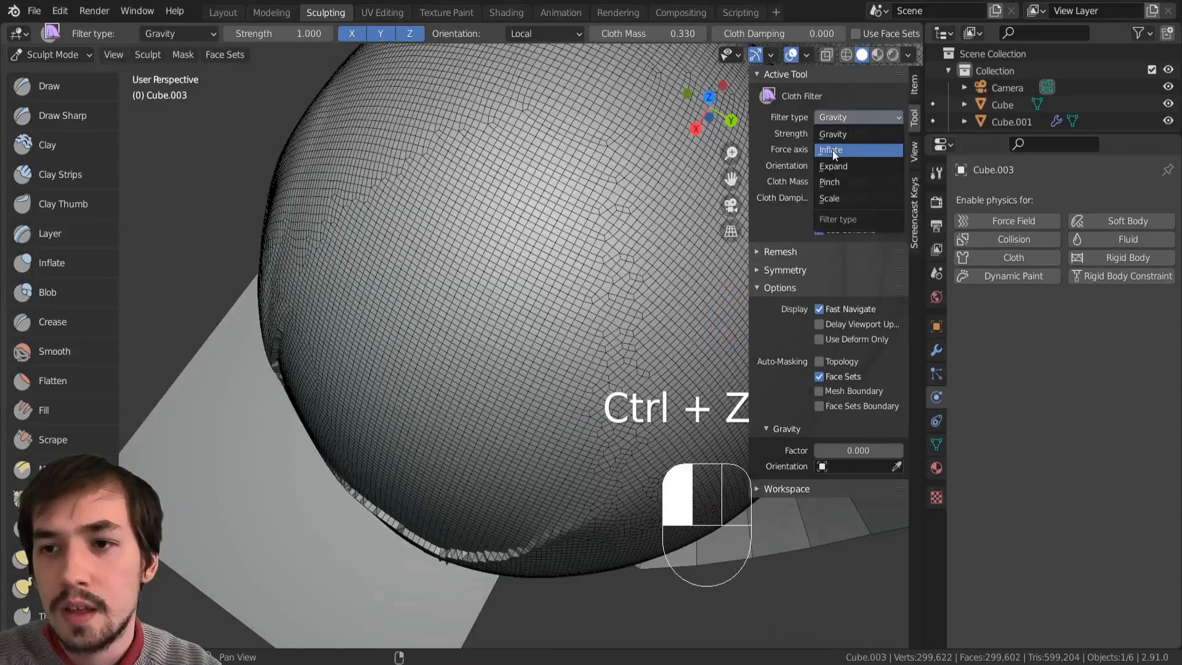
pyautogui.click(837, 153)
pyautogui.moveTo(707, 246); pyautogui.dragTo(629, 245, button='middle')
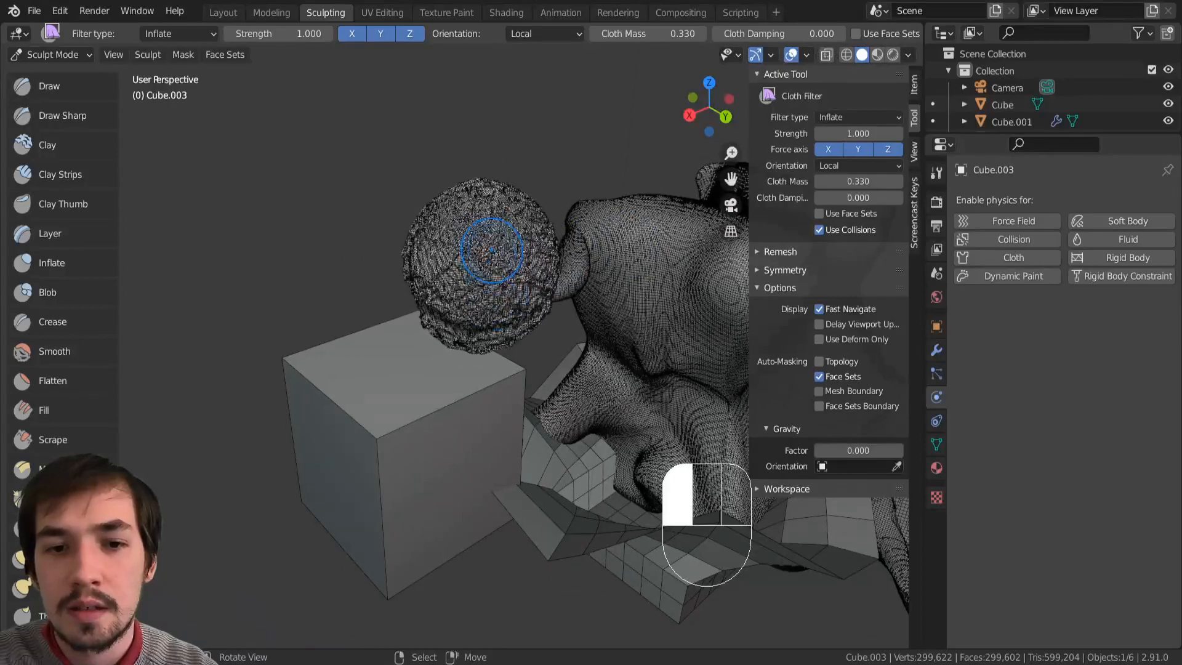
pyautogui.hotkey('ctrl', 'z')
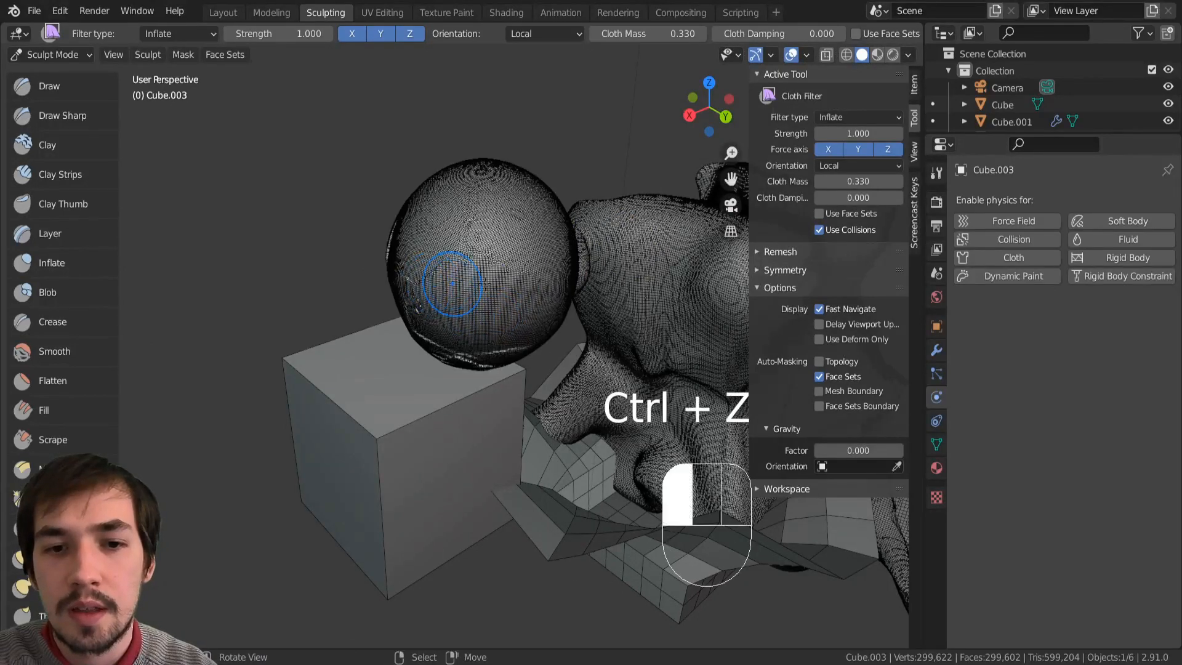
# Step: Try further Inflate passes on the ball, swelling it outward and shrinking it inward, and undo each one
pyautogui.moveTo(454, 283); pyautogui.dragTo(555, 275)
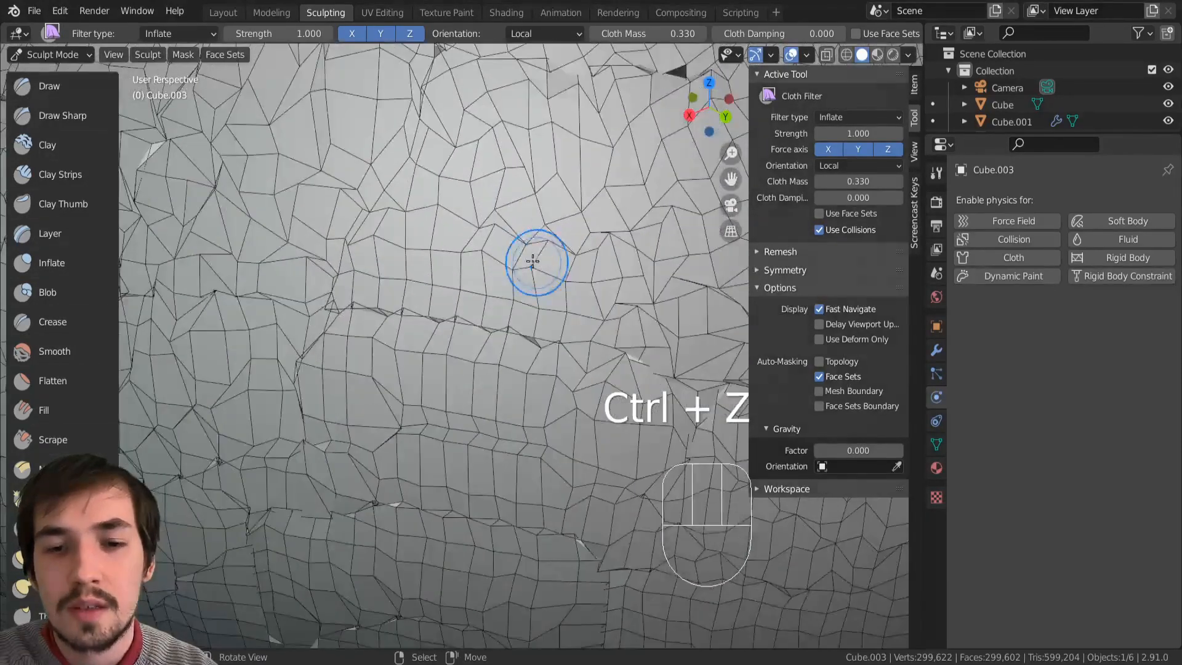
pyautogui.hotkey('ctrl', 'z')
pyautogui.moveTo(443, 268); pyautogui.dragTo(314, 258)
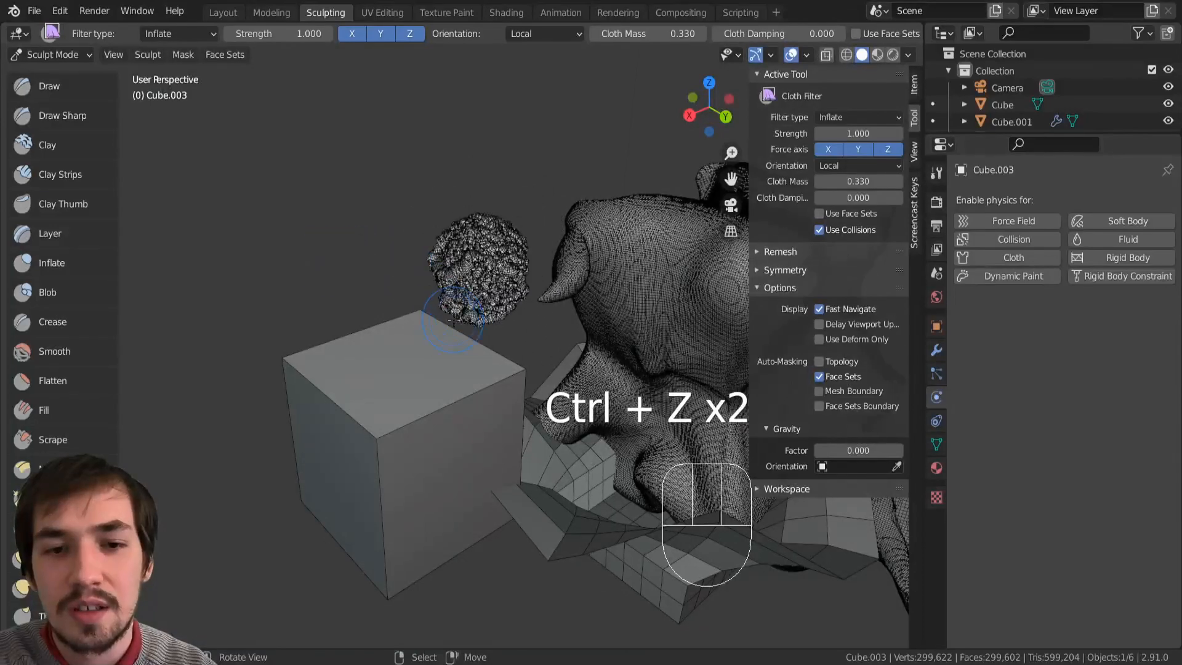
pyautogui.moveTo(314, 258); pyautogui.dragTo(503, 329, button='middle')
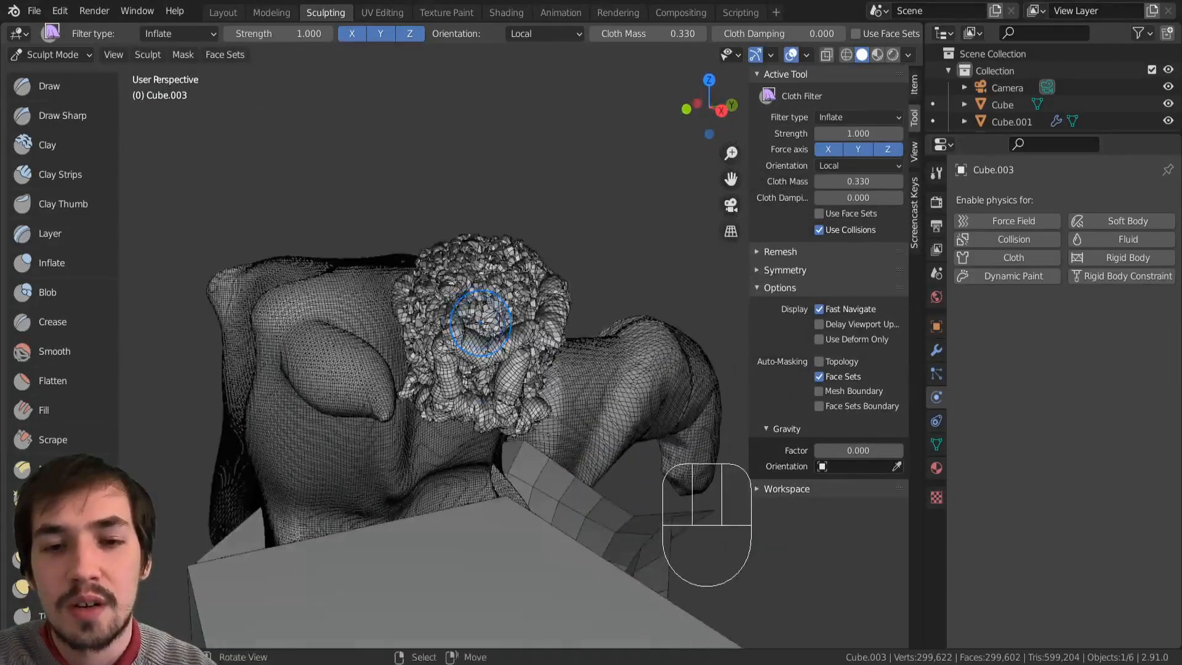
pyautogui.hotkey('ctrl', 'z')
pyautogui.moveTo(503, 329); pyautogui.dragTo(493, 414)
pyautogui.keyDown('ctrl'); pyautogui.moveTo(494, 415); pyautogui.dragTo(563, 357, button='middle'); pyautogui.keyUp('ctrl')
pyautogui.hotkey('ctrl', 'z')
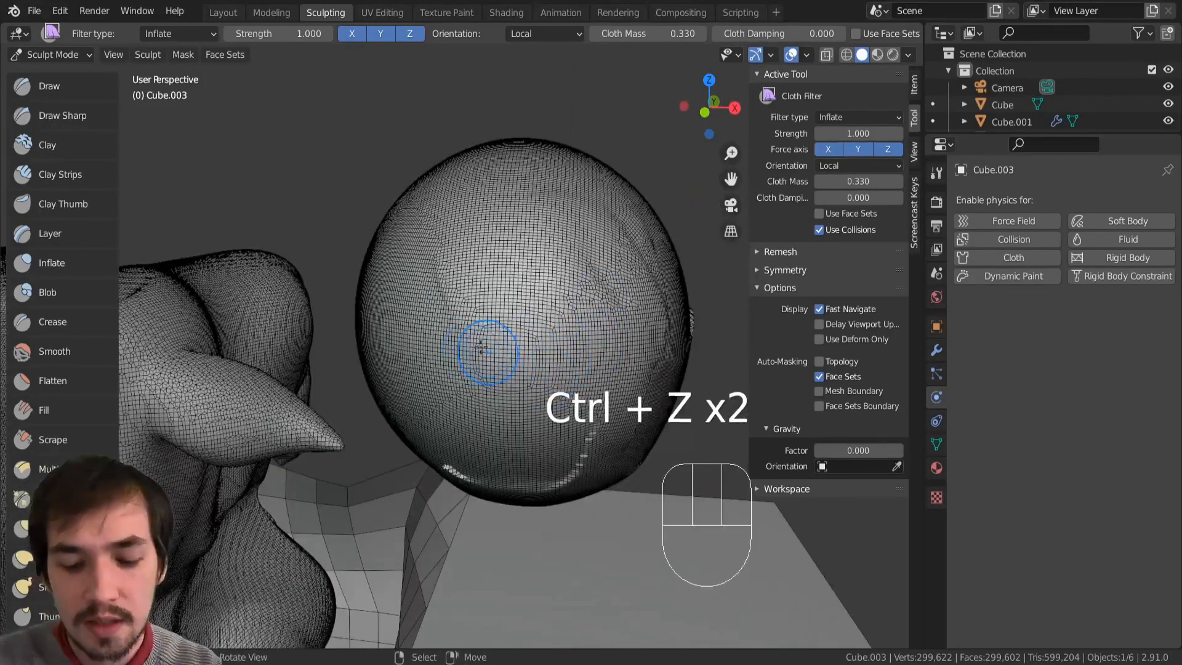
# Step: Paint a horizontal mask band around the ball's middle, and inflate the unmasked parts with the Cloth Filter
pyautogui.press('m')
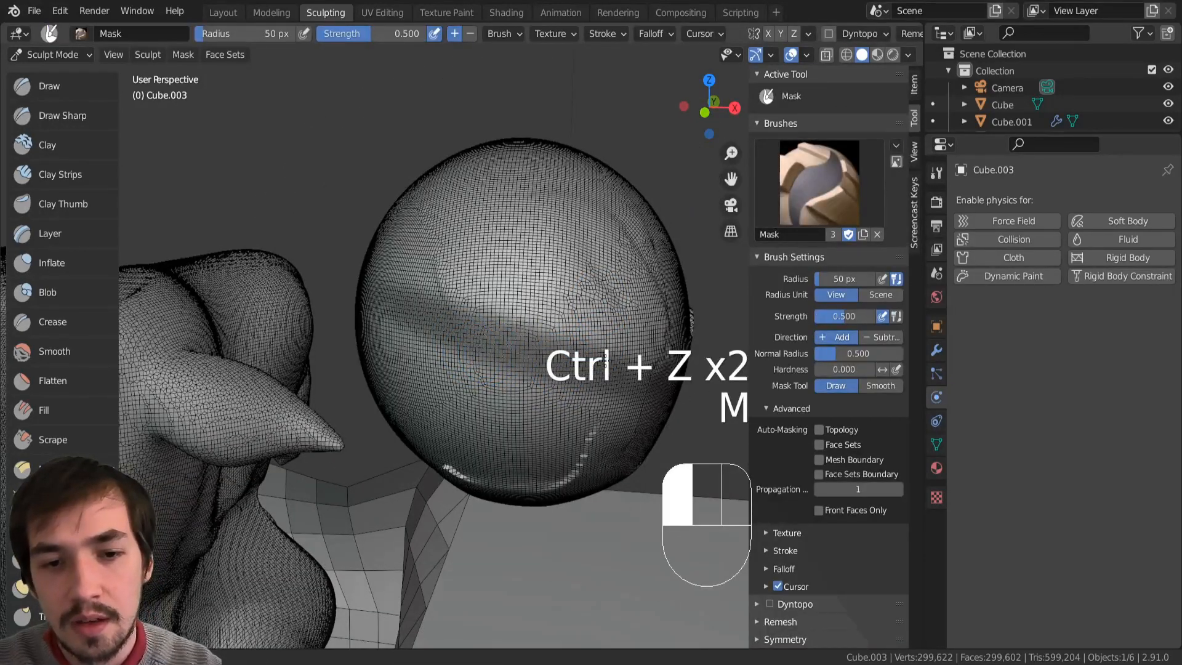
pyautogui.moveTo(491, 322); pyautogui.dragTo(416, 282)
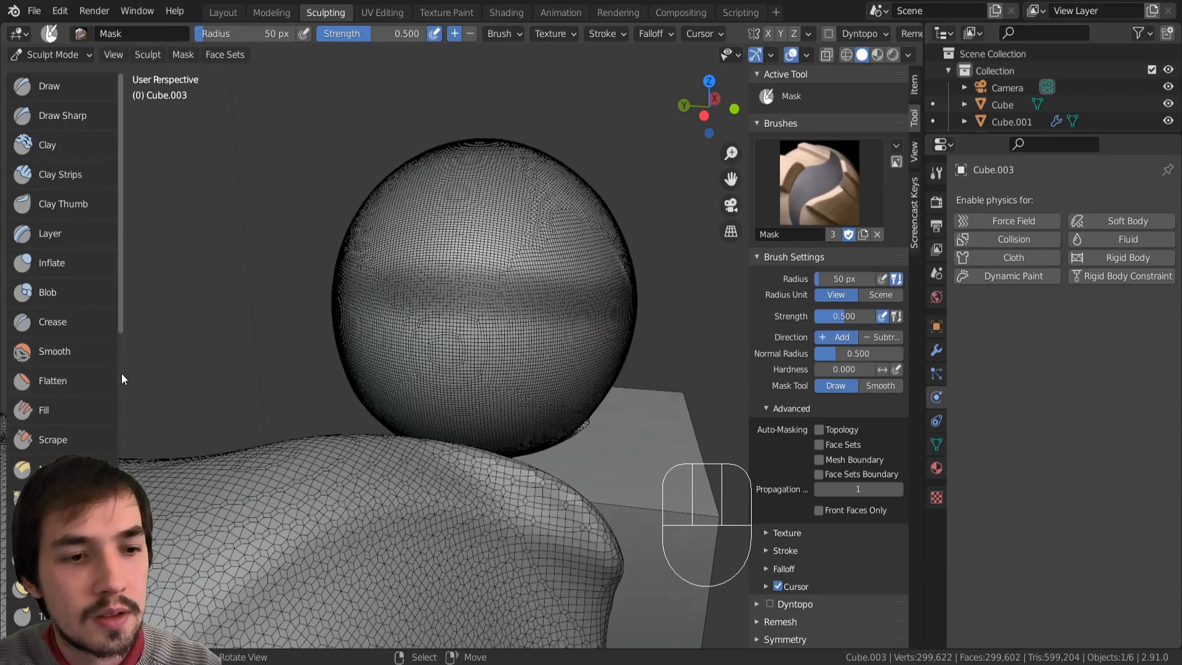
pyautogui.moveTo(123, 379); pyautogui.dragTo(68, 431)
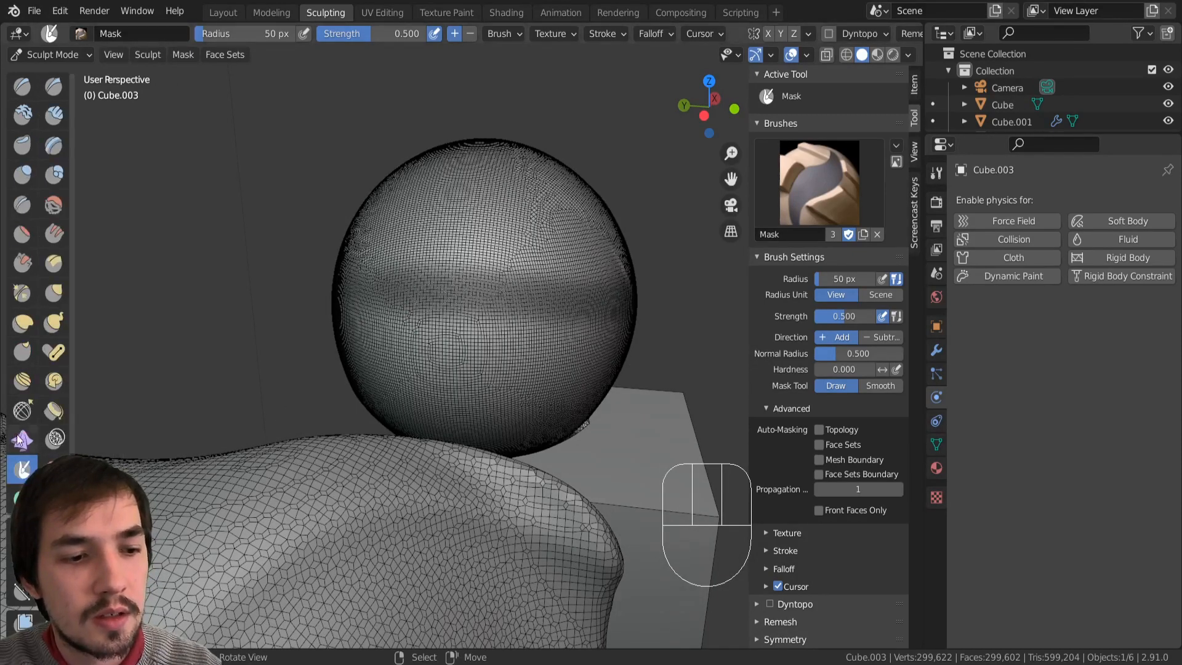
pyautogui.click(53, 529)
pyautogui.moveTo(381, 330); pyautogui.dragTo(638, 368)
pyautogui.moveTo(511, 328); pyautogui.dragTo(493, 338, button='middle')
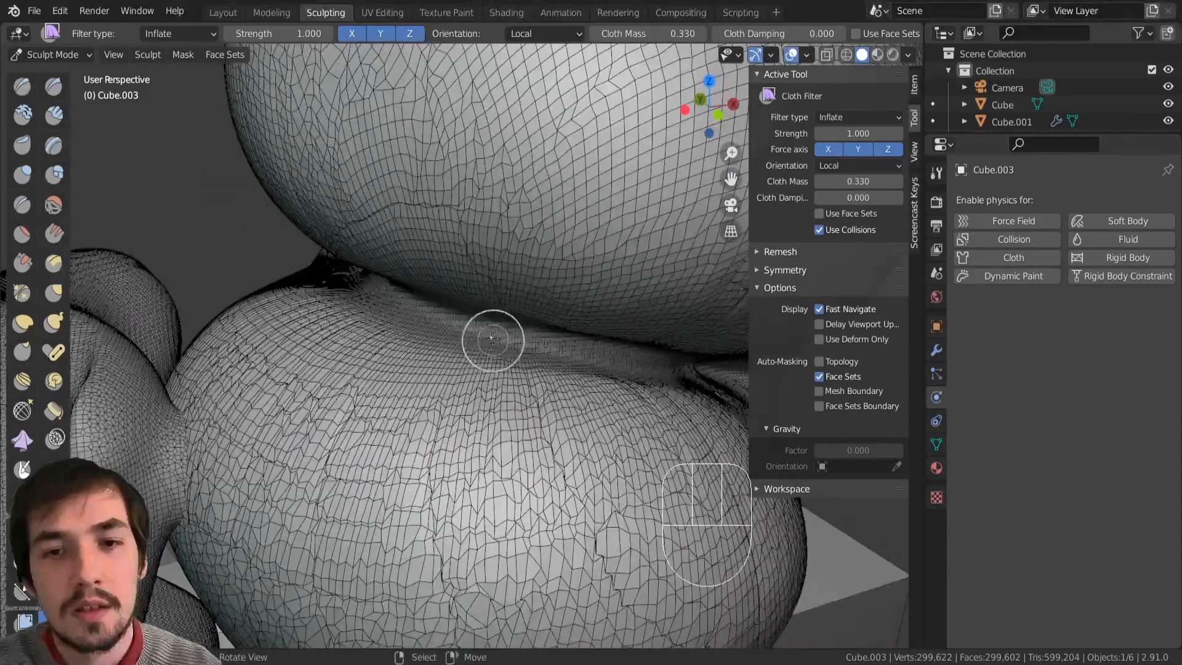
# Step: Turn off the wireframe overlay in the viewport and view the inflated ball without it
pyautogui.click(808, 55)
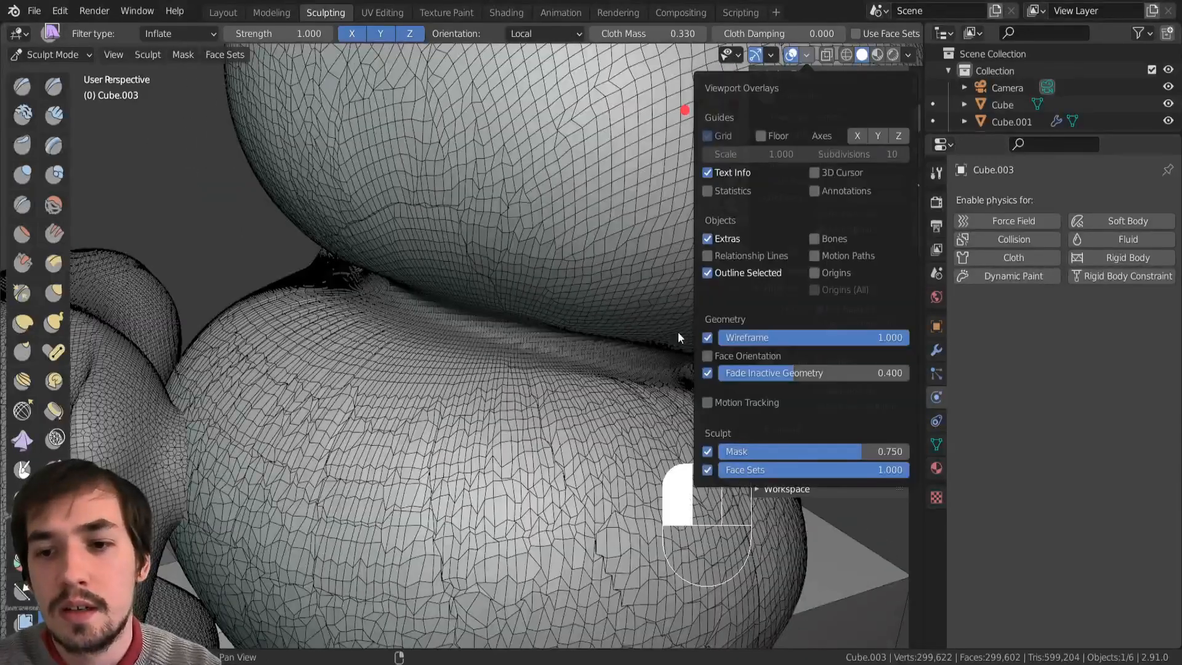
pyautogui.click(708, 338)
pyautogui.moveTo(601, 306)
pyautogui.keyDown('ctrl'); pyautogui.mouseDown(button='middle')
pyautogui.moveTo(501, 414)
pyautogui.moveTo(441, 370)
pyautogui.moveTo(483, 290)
pyautogui.mouseUp(button='middle'); pyautogui.keyUp('ctrl')
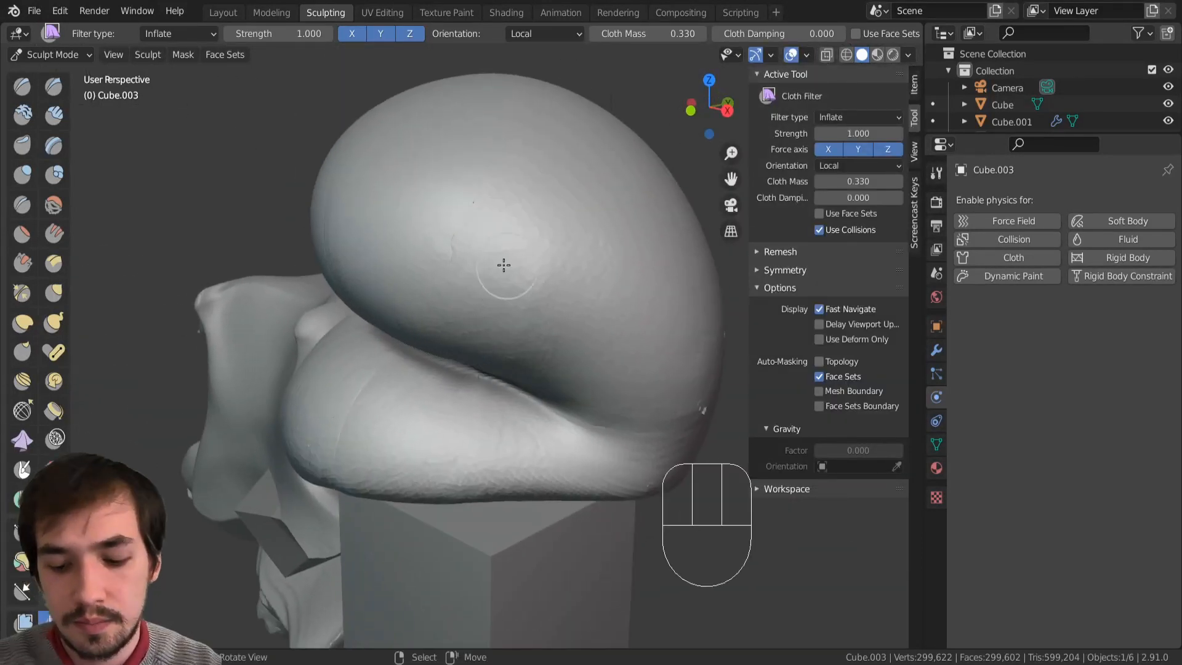
pyautogui.press('m')
pyautogui.moveTo(481, 164)
pyautogui.mouseDown()
pyautogui.moveTo(554, 246)
pyautogui.moveTo(469, 276)
pyautogui.mouseUp()
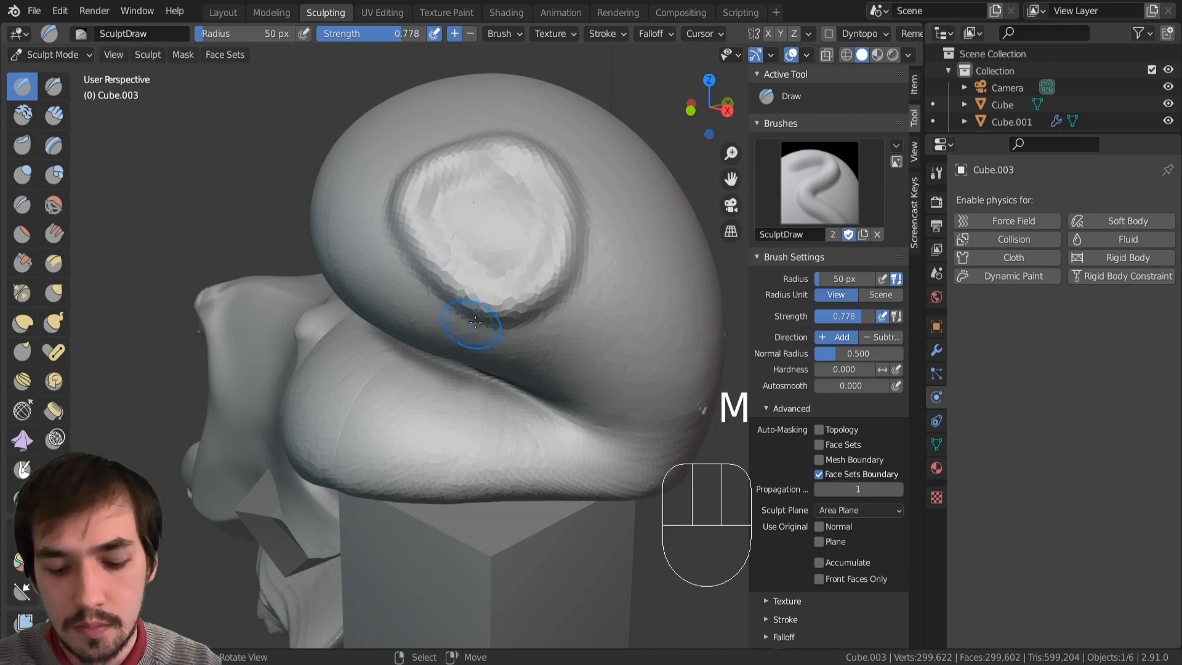
pyautogui.hotkey('ctrl', 'z')
# Step: Mask a round patch on the ball's upper lobe, enlarging the brush radius to 91 px to fill it, and invert the mask
pyautogui.press('m')
pyautogui.moveTo(585, 258)
pyautogui.mouseDown()
pyautogui.moveTo(476, 161)
pyautogui.moveTo(478, 283)
pyautogui.moveTo(505, 154)
pyautogui.mouseUp()
pyautogui.moveTo(568, 281); pyautogui.dragTo(487, 334)
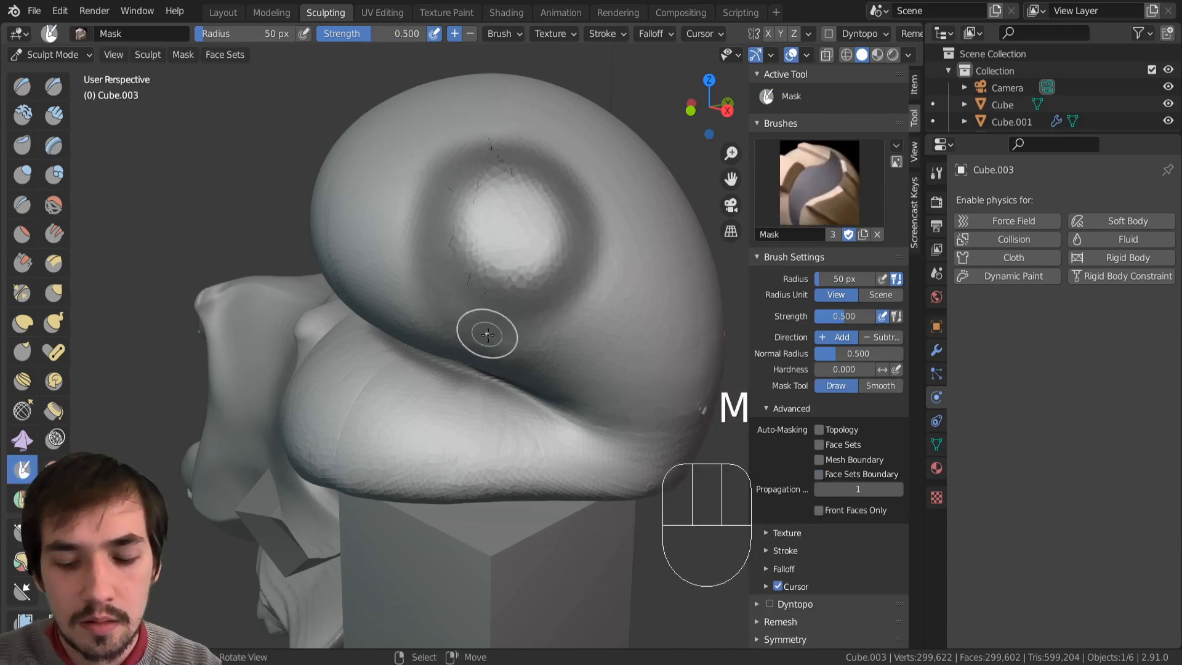
pyautogui.press(']')
pyautogui.press(']')
pyautogui.press(']')
pyautogui.press(']')
pyautogui.press(']')
pyautogui.moveTo(508, 252)
pyautogui.mouseDown()
pyautogui.moveTo(507, 196)
pyautogui.moveTo(480, 255)
pyautogui.moveTo(501, 296)
pyautogui.mouseUp()
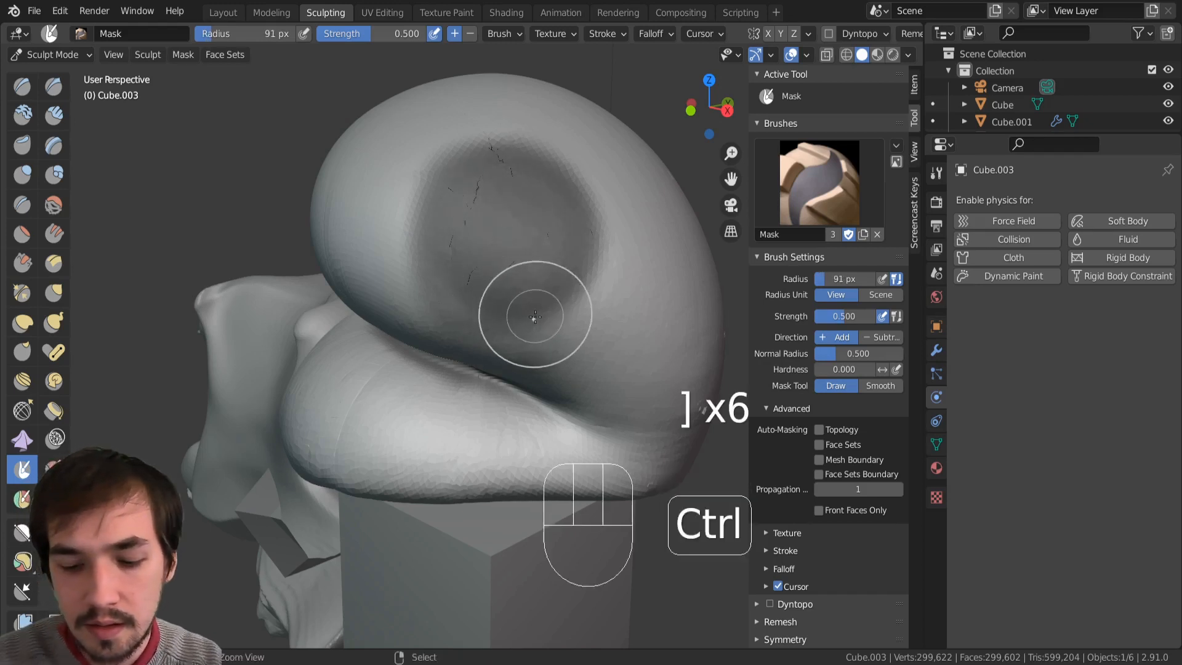
pyautogui.hotkey('ctrl', 'i')
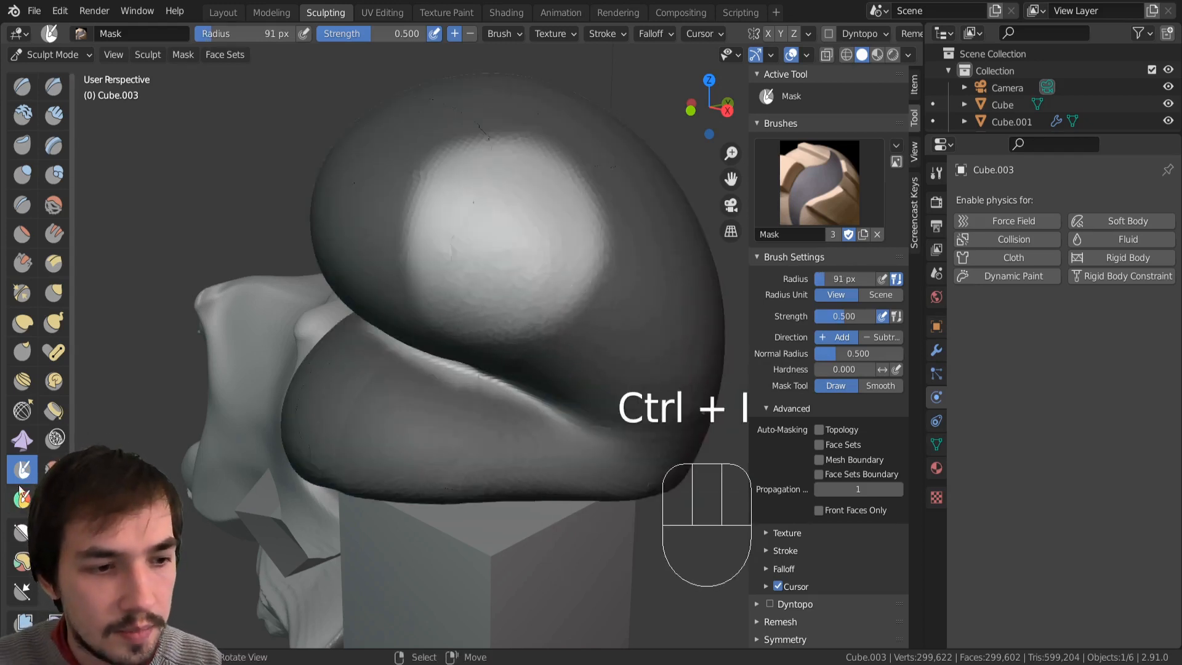
# Step: Swell the unmasked round patch outward into a bulge with repeated Inflate passes of the Cloth Filter
pyautogui.click(53, 621)
pyautogui.moveTo(456, 285); pyautogui.dragTo(716, 414)
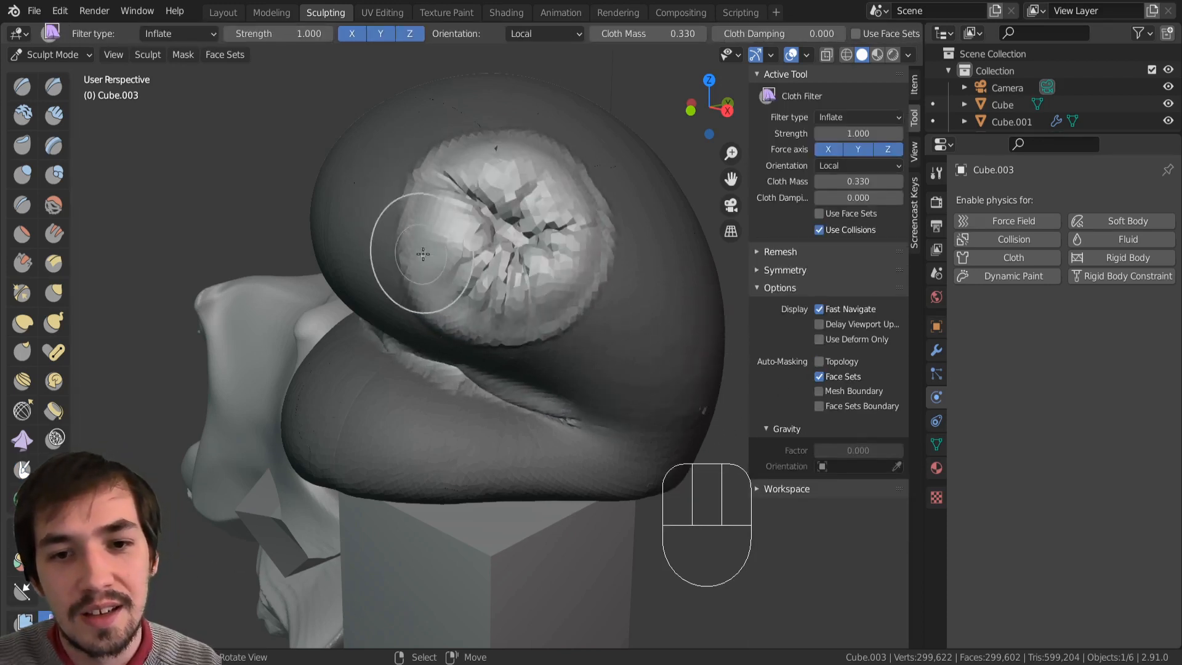
pyautogui.moveTo(434, 243); pyautogui.dragTo(702, 338)
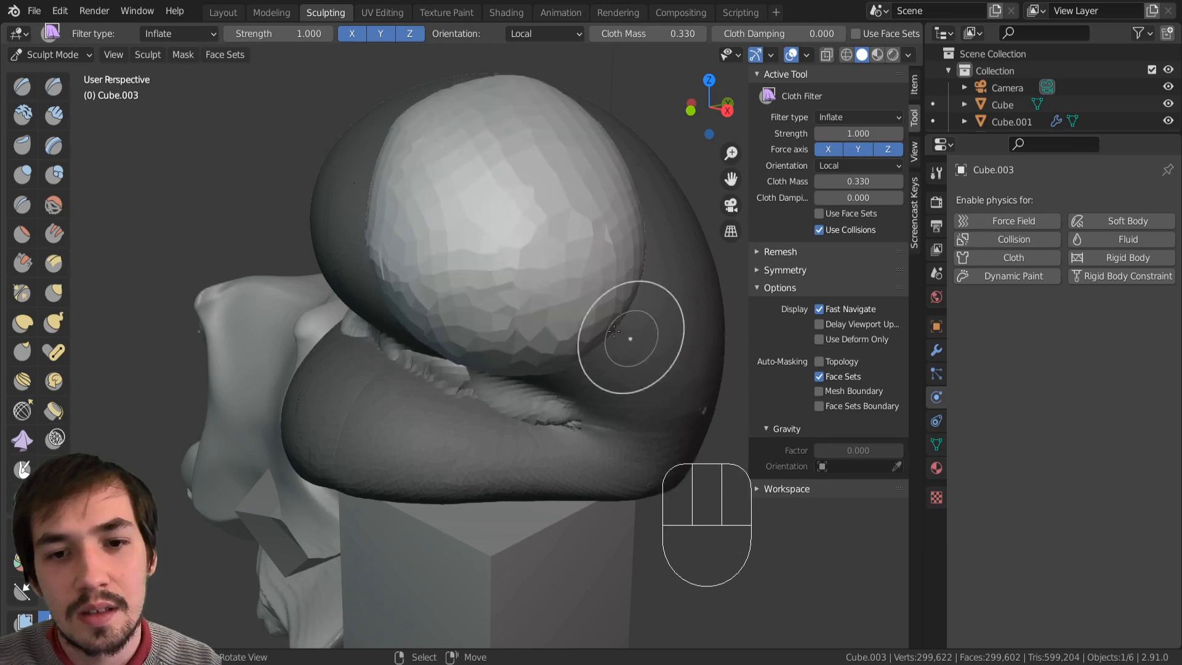
pyautogui.moveTo(702, 338); pyautogui.dragTo(654, 401, button='middle')
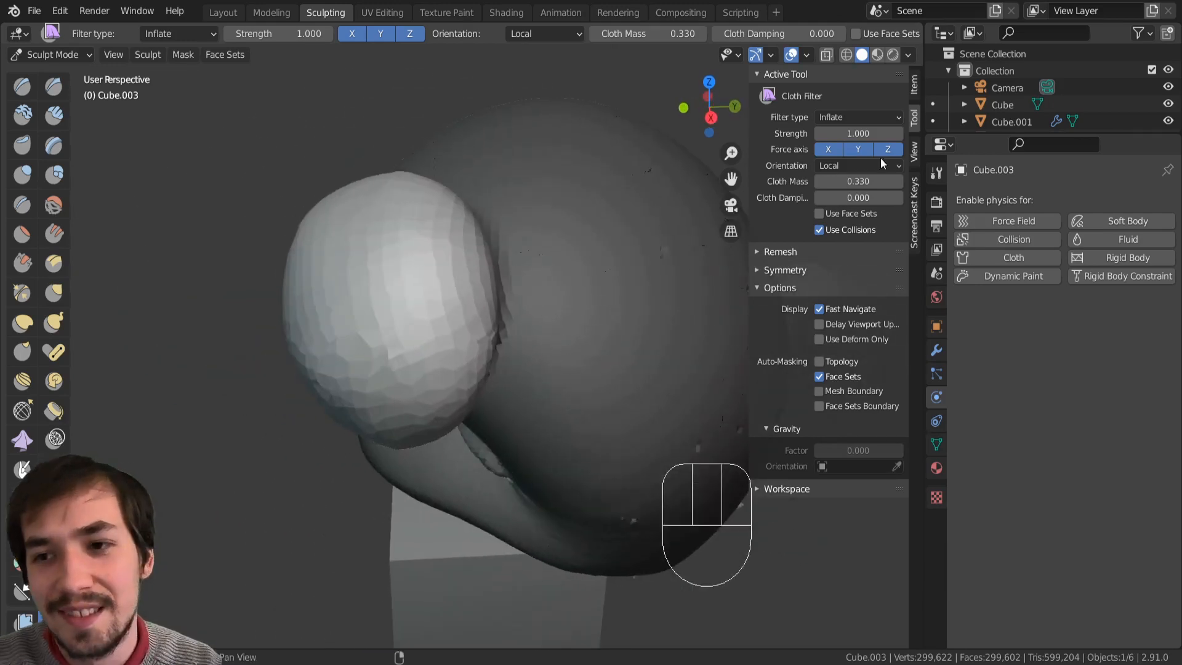
pyautogui.click(855, 117)
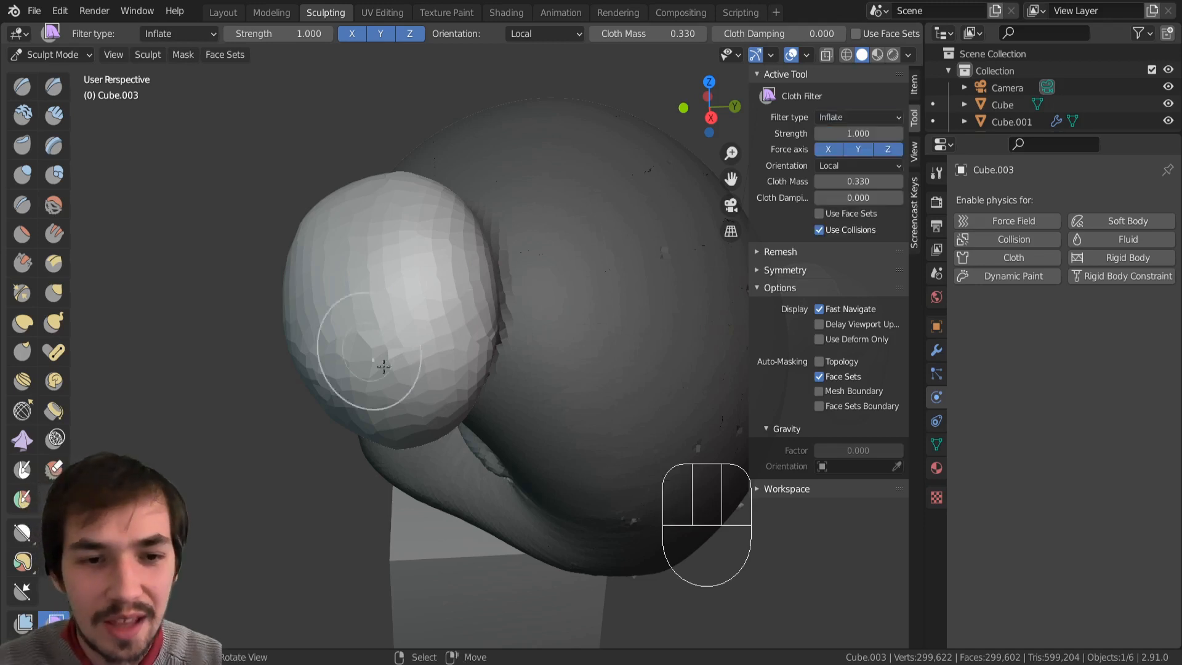
pyautogui.click(879, 117)
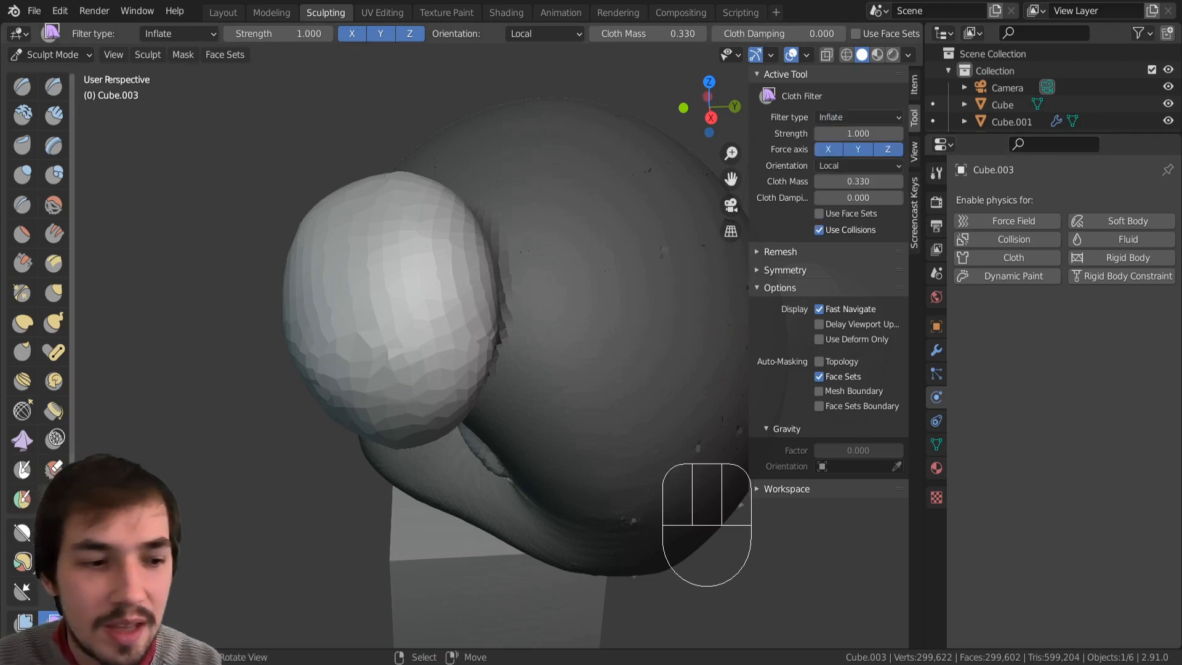
# Step: Activate the Edit Face Set tool in Grow Face Set mode, clear the ball's mask, and try the tool on the bulge
pyautogui.scroll(-5, 31, 540)
pyautogui.click(25, 529)
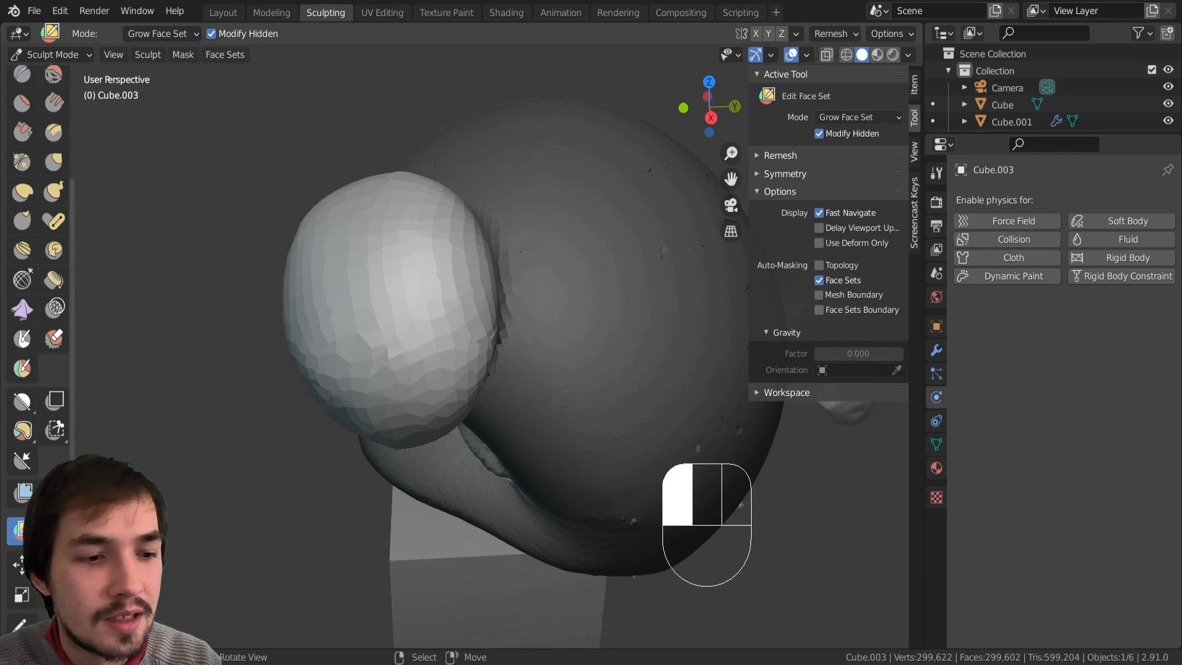
pyautogui.click(234, 257)
pyautogui.click(401, 401)
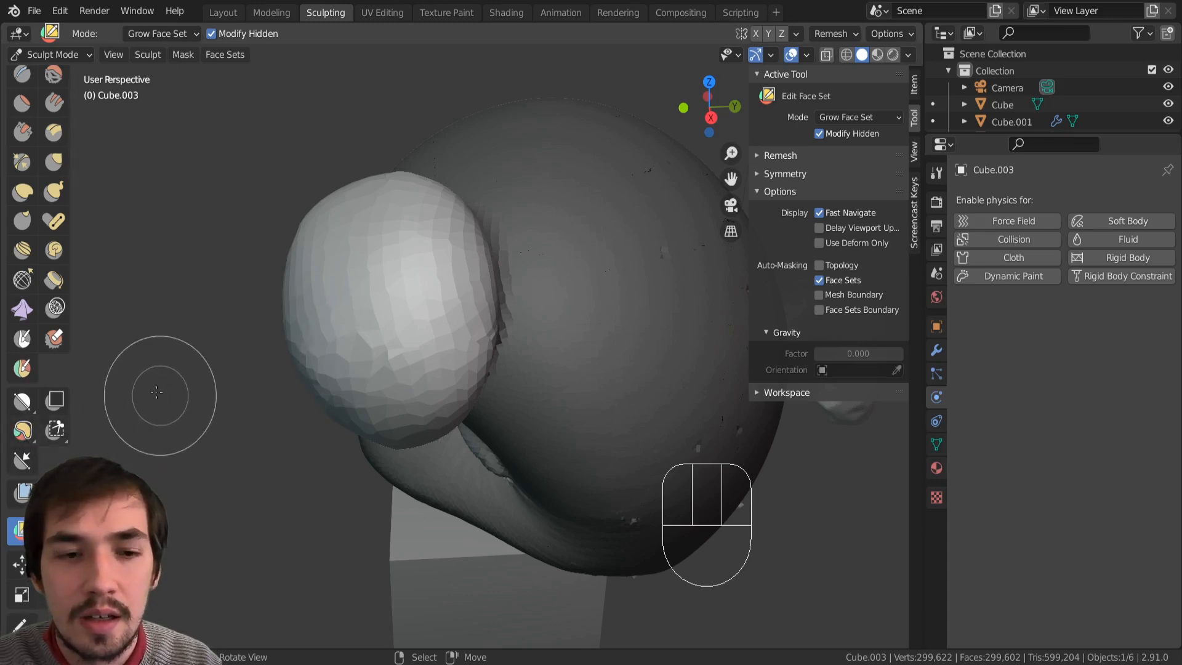
pyautogui.click(848, 117)
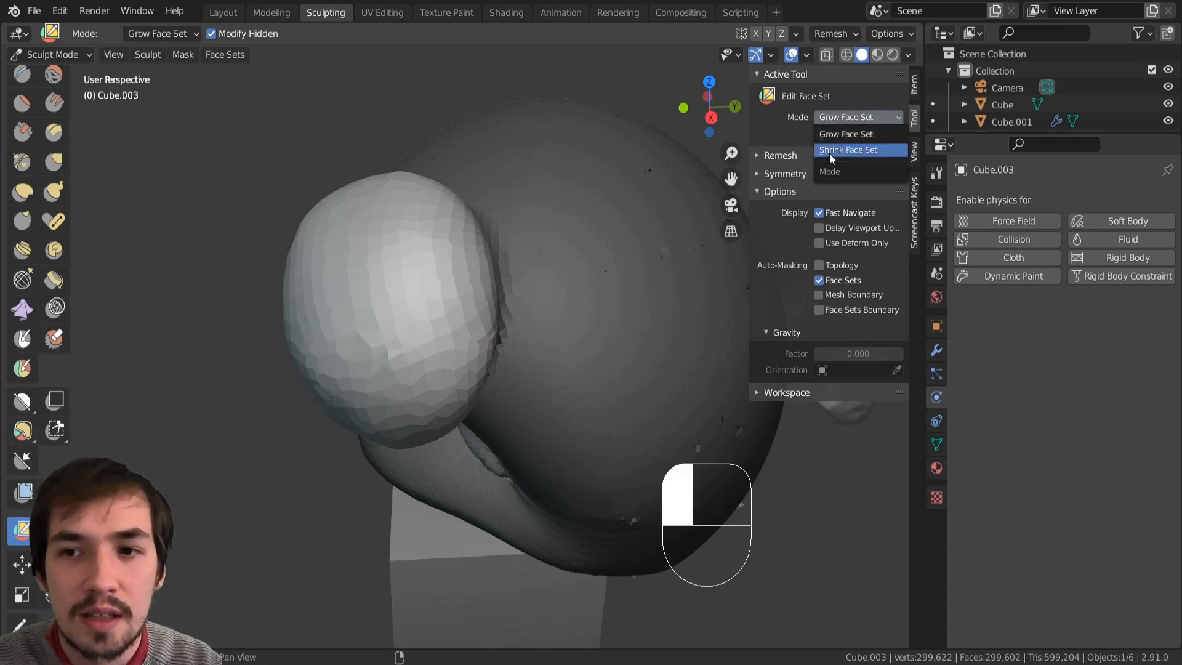
pyautogui.click(430, 266)
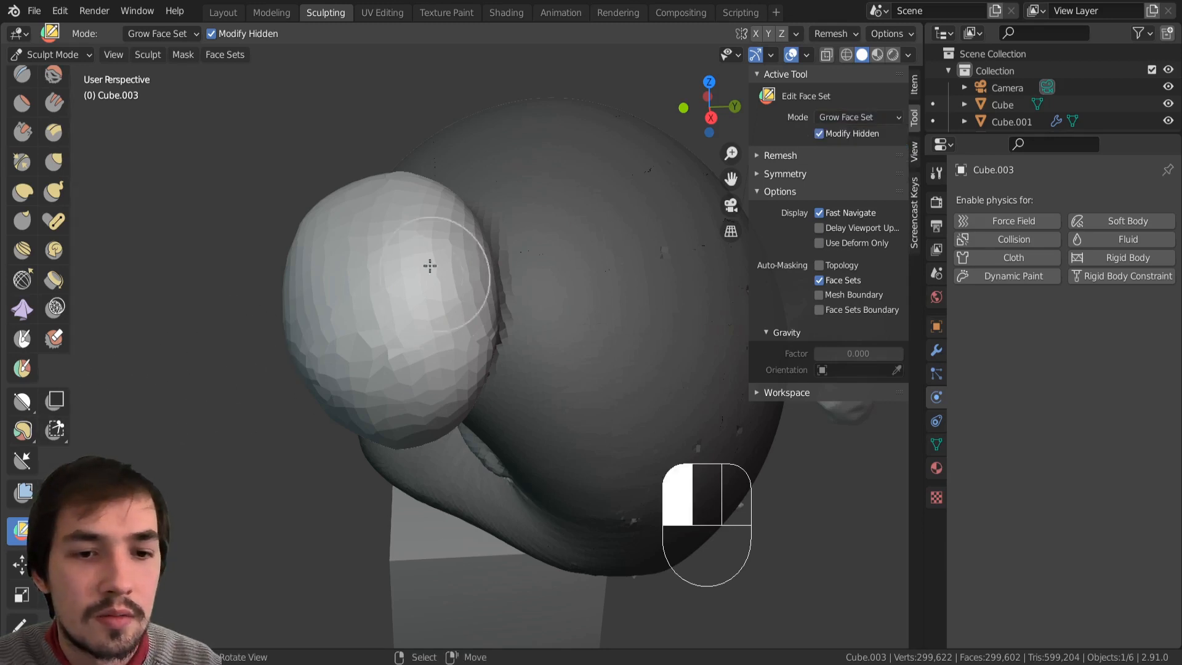
pyautogui.press('a')
pyautogui.click(463, 308)
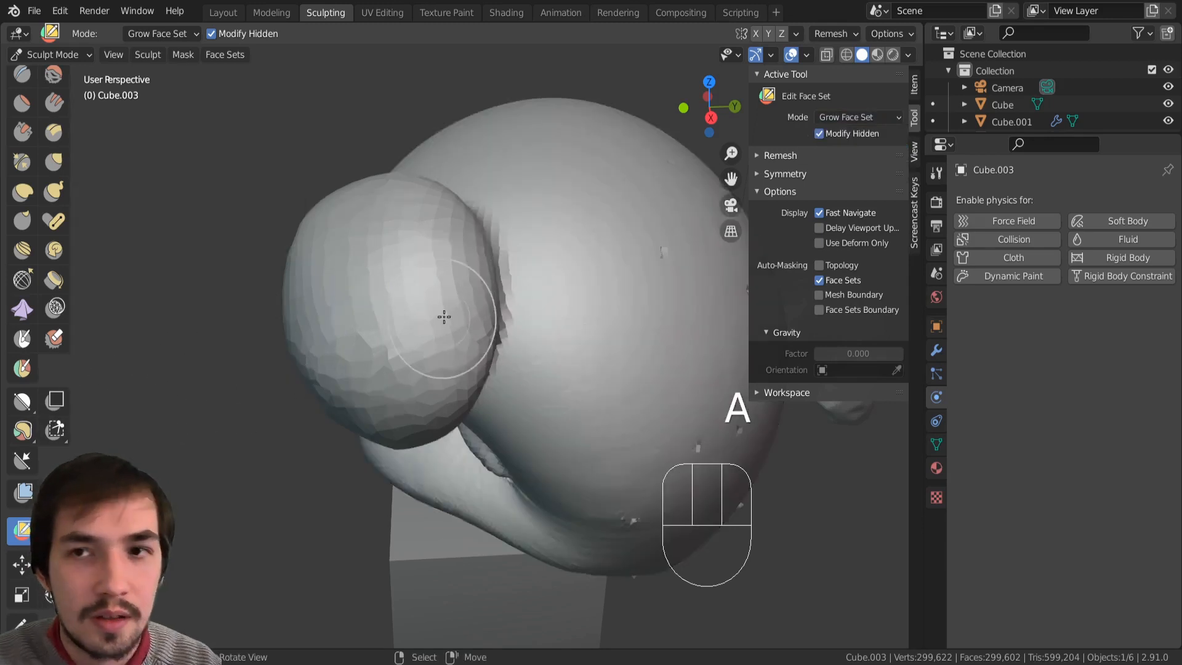
pyautogui.click(427, 307)
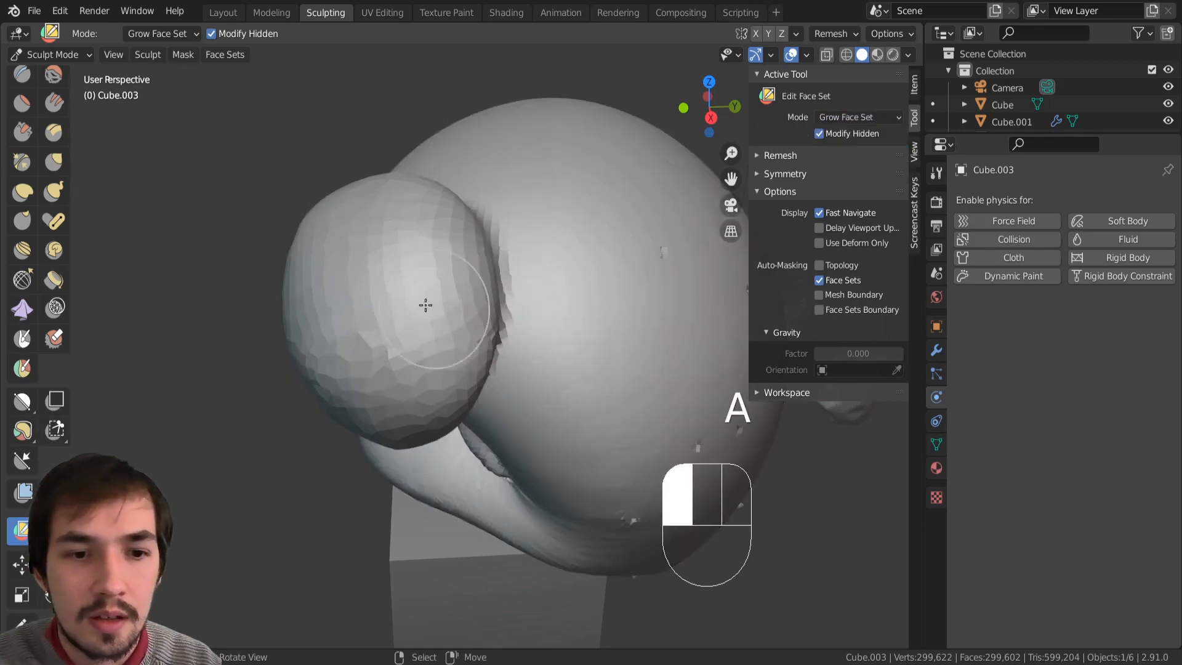
# Step: Paint four adjoining face sets across the bulge and the ball with the Draw Face Sets brush
pyautogui.click(23, 368)
pyautogui.moveTo(369, 344)
pyautogui.mouseDown()
pyautogui.moveTo(474, 241)
pyautogui.moveTo(541, 259)
pyautogui.mouseUp()
pyautogui.moveTo(594, 197)
pyautogui.mouseDown()
pyautogui.moveTo(587, 175)
pyautogui.moveTo(622, 297)
pyautogui.mouseUp()
pyautogui.moveTo(477, 383)
pyautogui.mouseDown()
pyautogui.moveTo(512, 404)
pyautogui.moveTo(562, 360)
pyautogui.mouseUp()
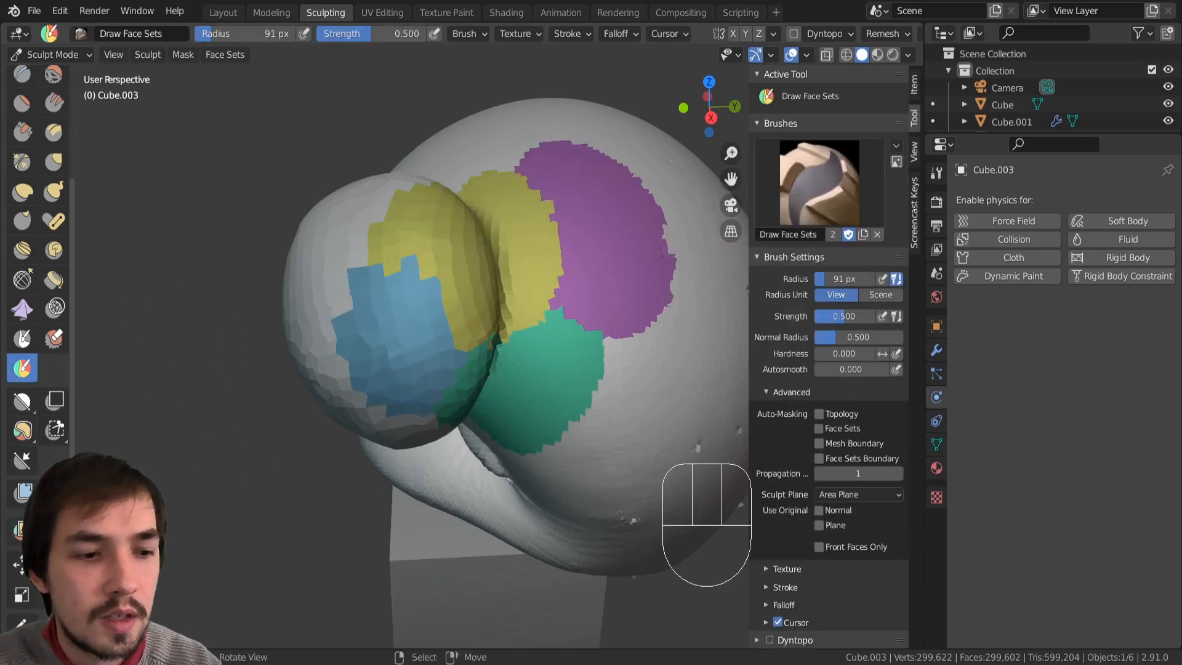
# Step: Grow the blue, yellow and purple face sets with the Edit Face Set tool
pyautogui.click(20, 530)
pyautogui.click(409, 290)
pyautogui.click(463, 262)
pyautogui.click(471, 255)
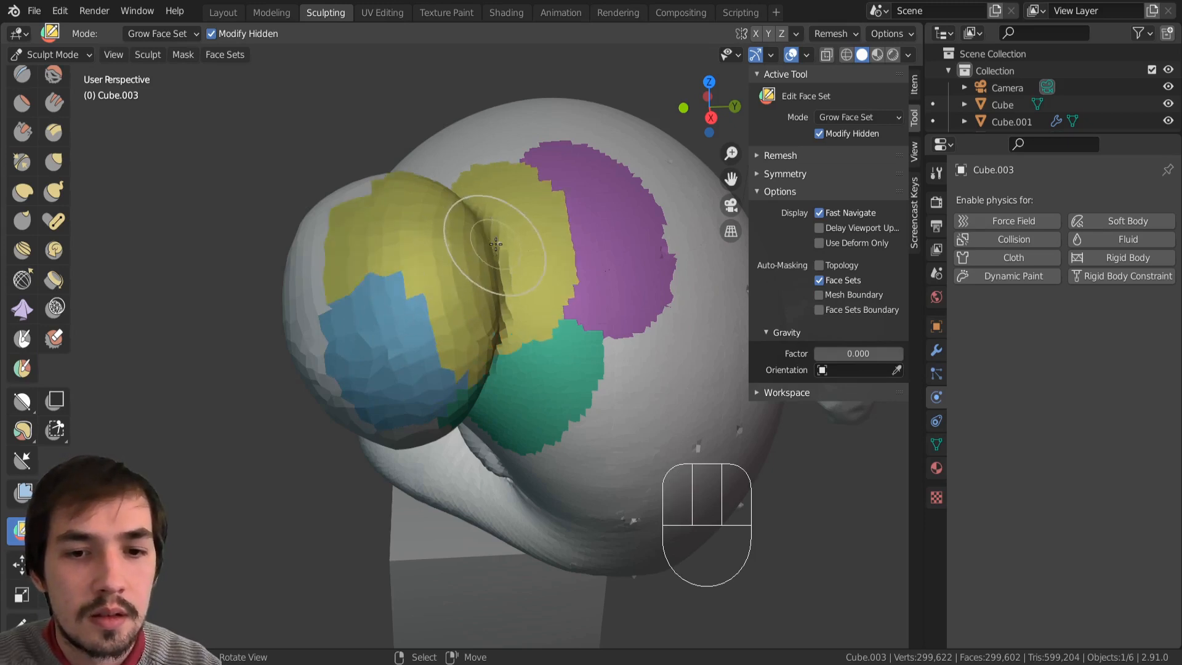
pyautogui.click(495, 245)
pyautogui.click(605, 237)
pyautogui.click(605, 238)
pyautogui.click(606, 237)
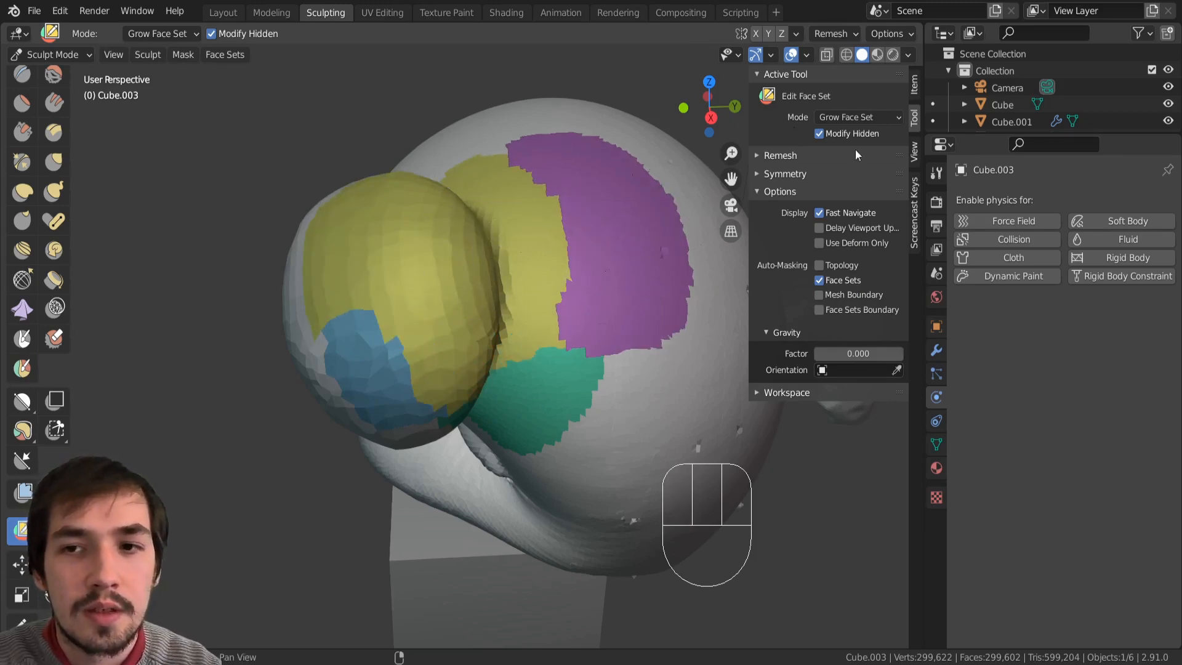
# Step: Set the Edit Face Set mode to Shrink Face Set and shrink the yellow and purple face sets
pyautogui.click(857, 117)
pyautogui.click(847, 131)
pyautogui.click(528, 303)
pyautogui.click(526, 284)
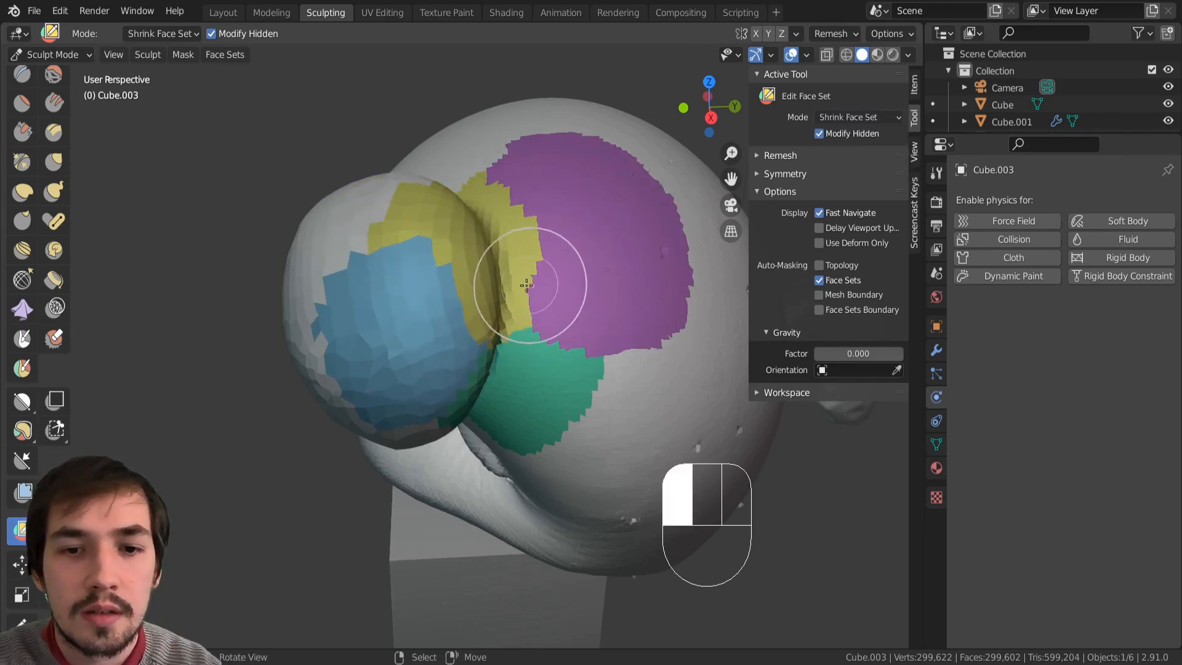
pyautogui.click(576, 259)
pyautogui.click(602, 262)
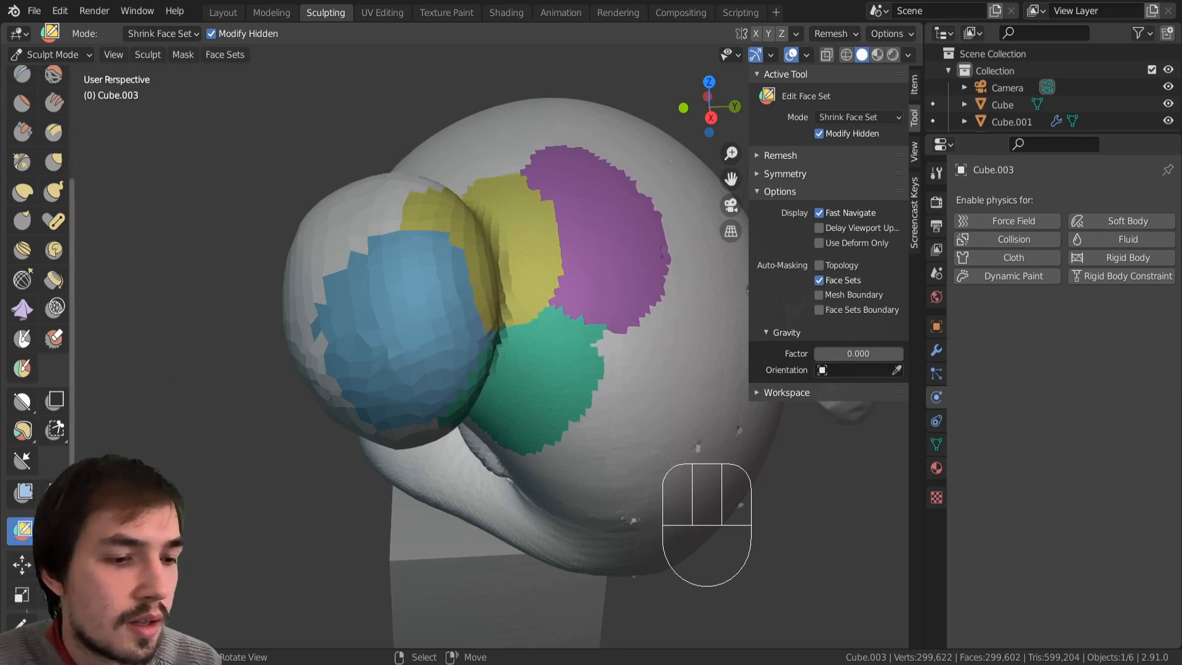
# Step: Shift the ball mesh freely with the Move tool
pyautogui.click(22, 564)
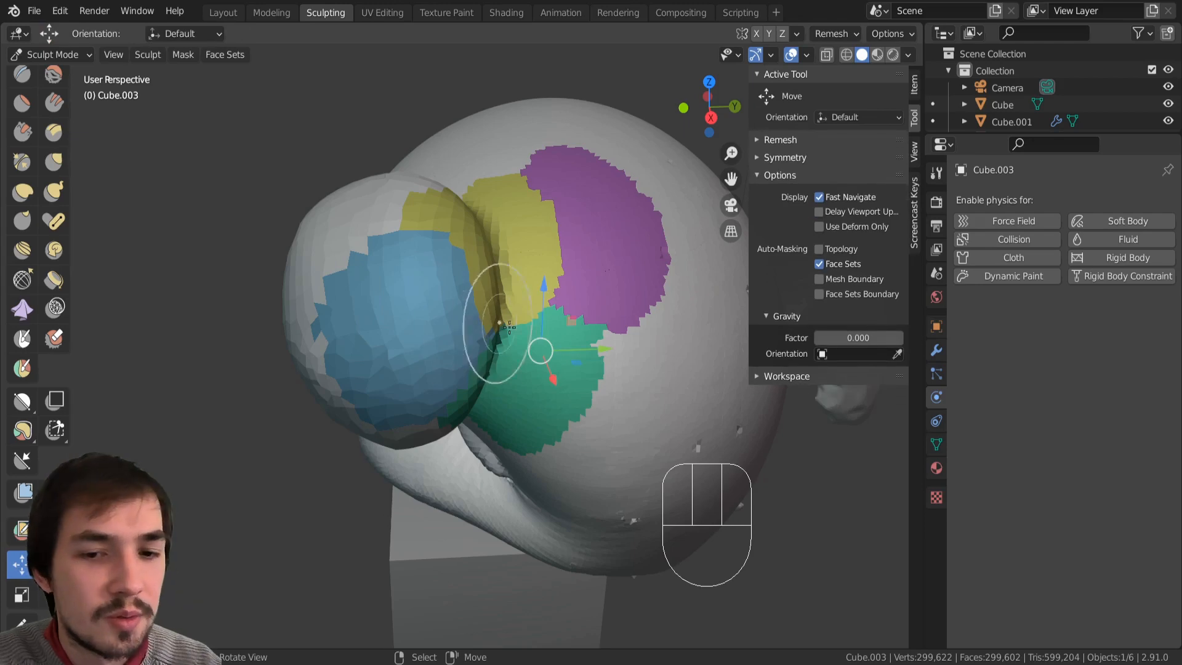
pyautogui.moveTo(569, 319)
pyautogui.mouseDown()
pyautogui.moveTo(490, 308)
pyautogui.moveTo(304, 235)
pyautogui.moveTo(594, 330)
pyautogui.moveTo(536, 296)
pyautogui.moveTo(520, 354)
pyautogui.mouseUp()
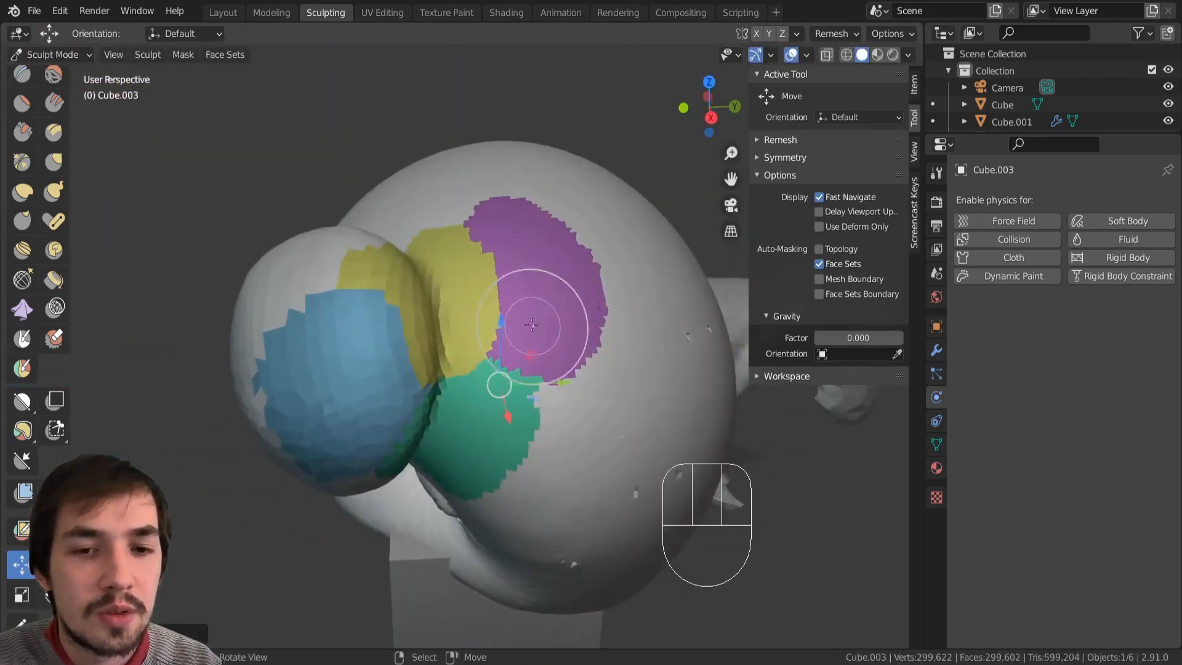
pyautogui.moveTo(634, 489)
pyautogui.mouseDown(button='middle')
pyautogui.moveTo(647, 330)
pyautogui.moveTo(466, 281)
pyautogui.moveTo(467, 346)
pyautogui.mouseUp(button='middle')
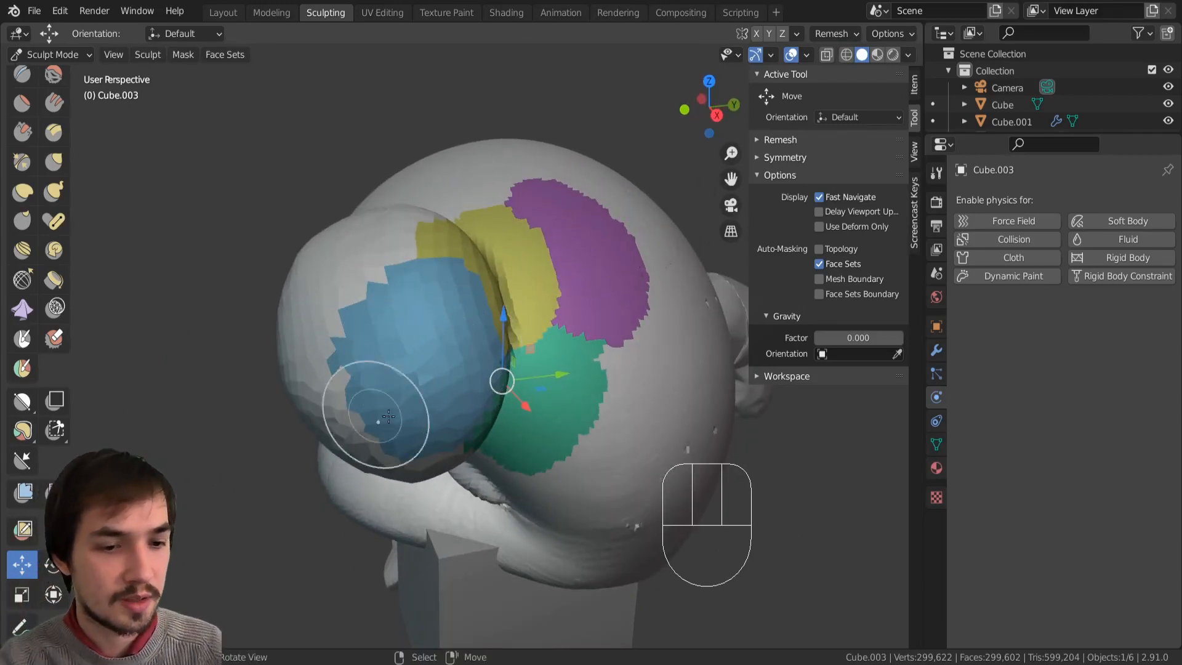
pyautogui.moveTo(532, 358)
pyautogui.mouseDown()
pyautogui.moveTo(359, 221)
pyautogui.moveTo(557, 385)
pyautogui.moveTo(416, 321)
pyautogui.moveTo(505, 315)
pyautogui.moveTo(449, 312)
pyautogui.mouseUp()
pyautogui.click(54, 566)
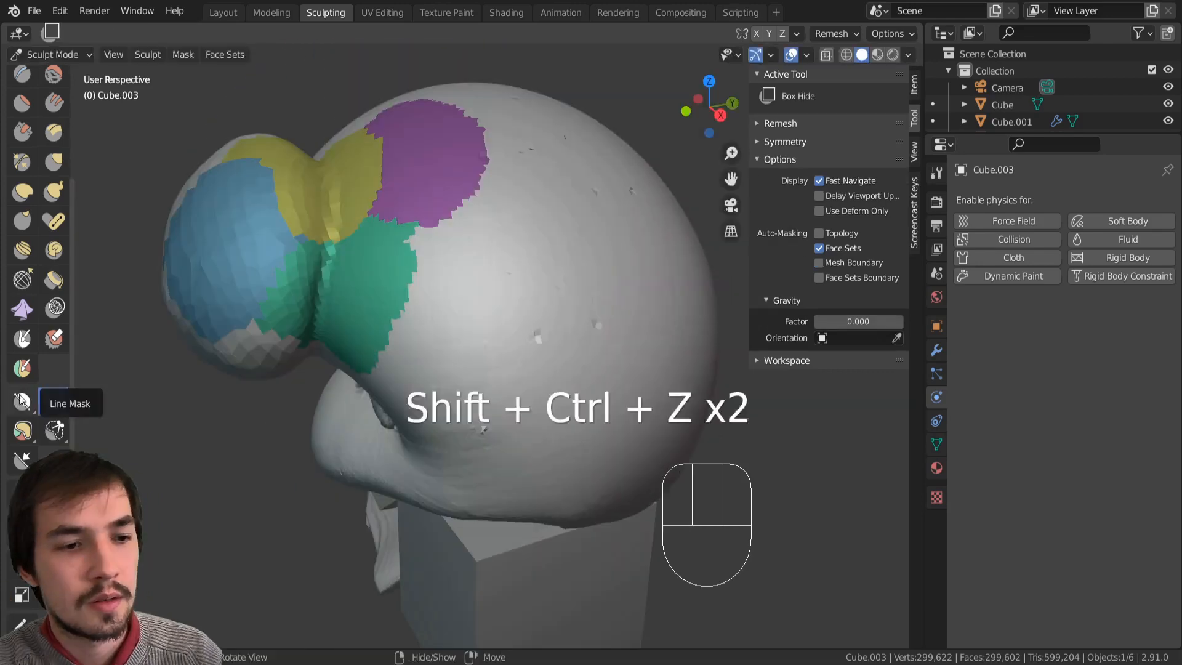
# Step: Mask the bulge with a Line Mask drawn near its junction with the ball
pyautogui.click(21, 405)
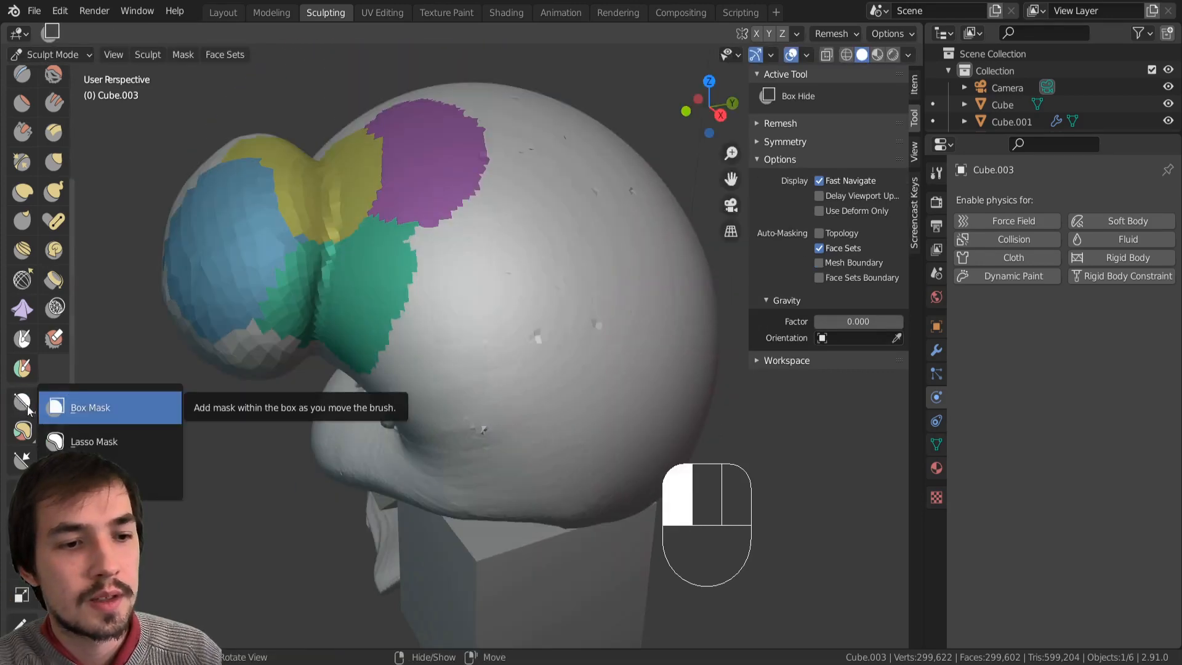
pyautogui.click(92, 475)
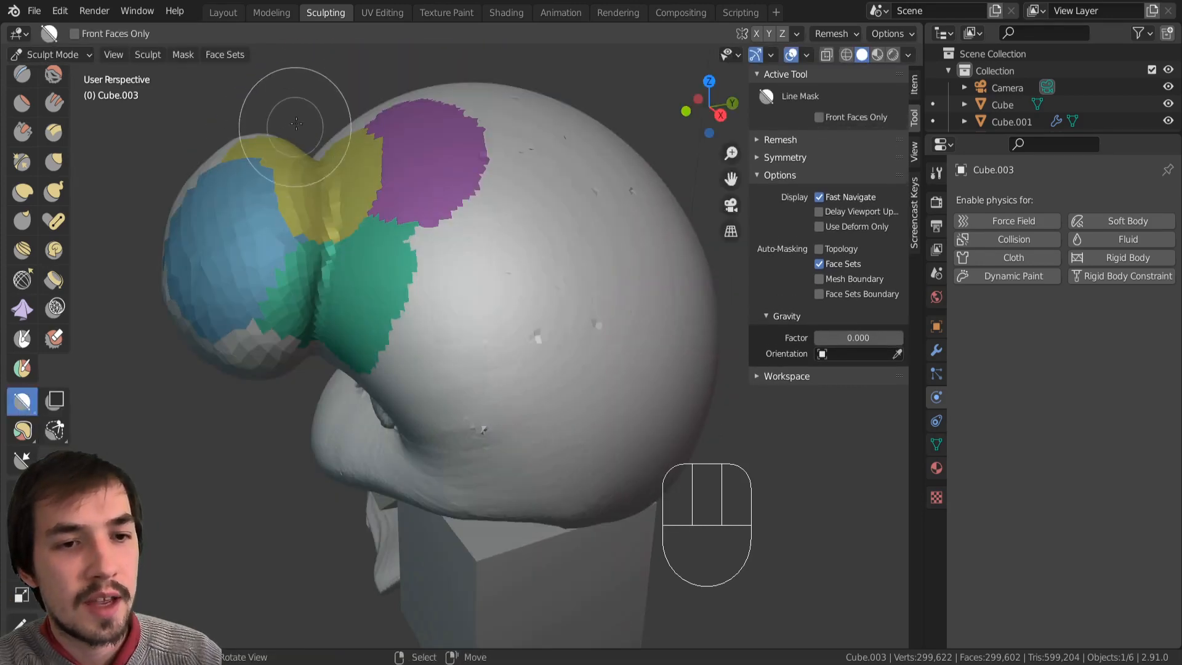
pyautogui.moveTo(302, 114); pyautogui.dragTo(278, 461)
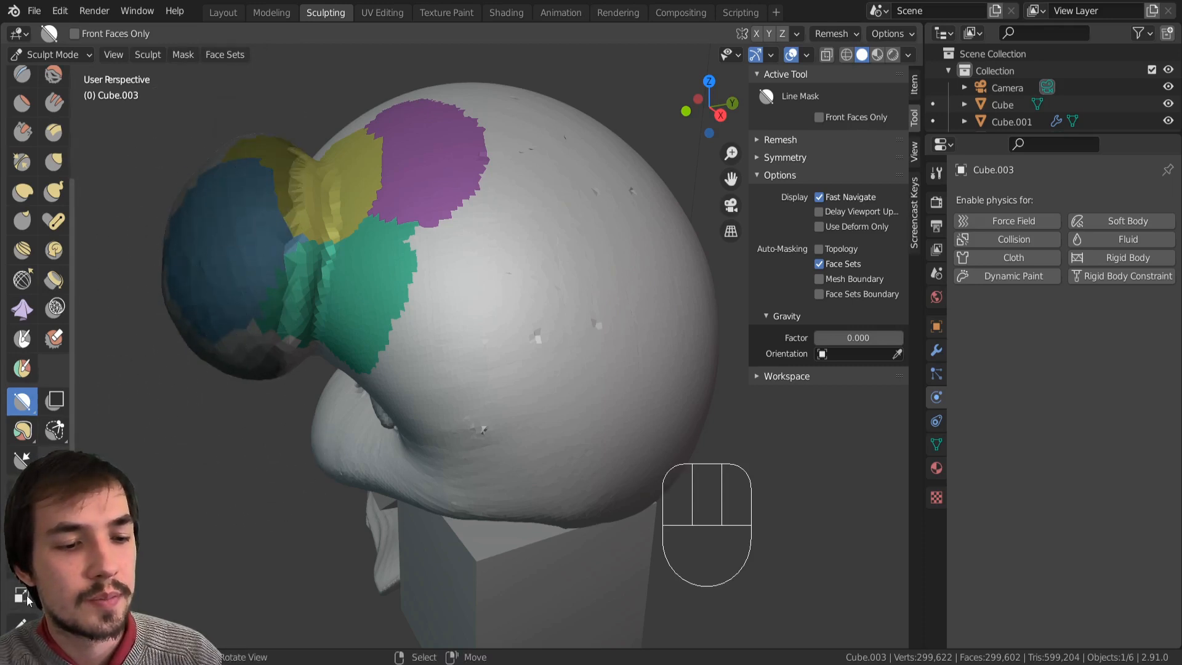
# Step: Try the Rotate tool with the bulge masked, undo it, and invert the mask to rotate the bulge
pyautogui.click(22, 490)
pyautogui.moveTo(197, 290)
pyautogui.mouseDown()
pyautogui.moveTo(216, 206)
pyautogui.moveTo(265, 150)
pyautogui.moveTo(238, 405)
pyautogui.moveTo(264, 232)
pyautogui.moveTo(264, 258)
pyautogui.moveTo(243, 248)
pyautogui.moveTo(239, 225)
pyautogui.moveTo(211, 298)
pyautogui.moveTo(251, 242)
pyautogui.moveTo(98, 438)
pyautogui.mouseUp()
pyautogui.hotkey('ctrl', 'z')
pyautogui.hotkey('ctrl', 'i')
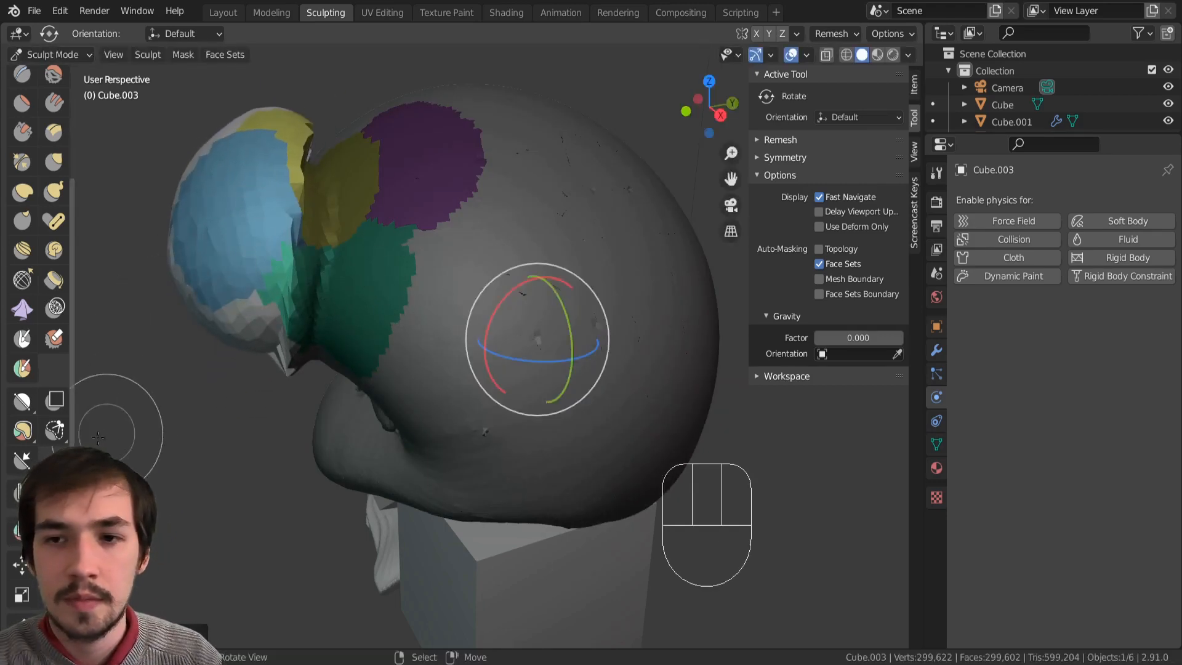
# Step: Enlarge the unmasked bulge with the Scale tool
pyautogui.click(766, 139)
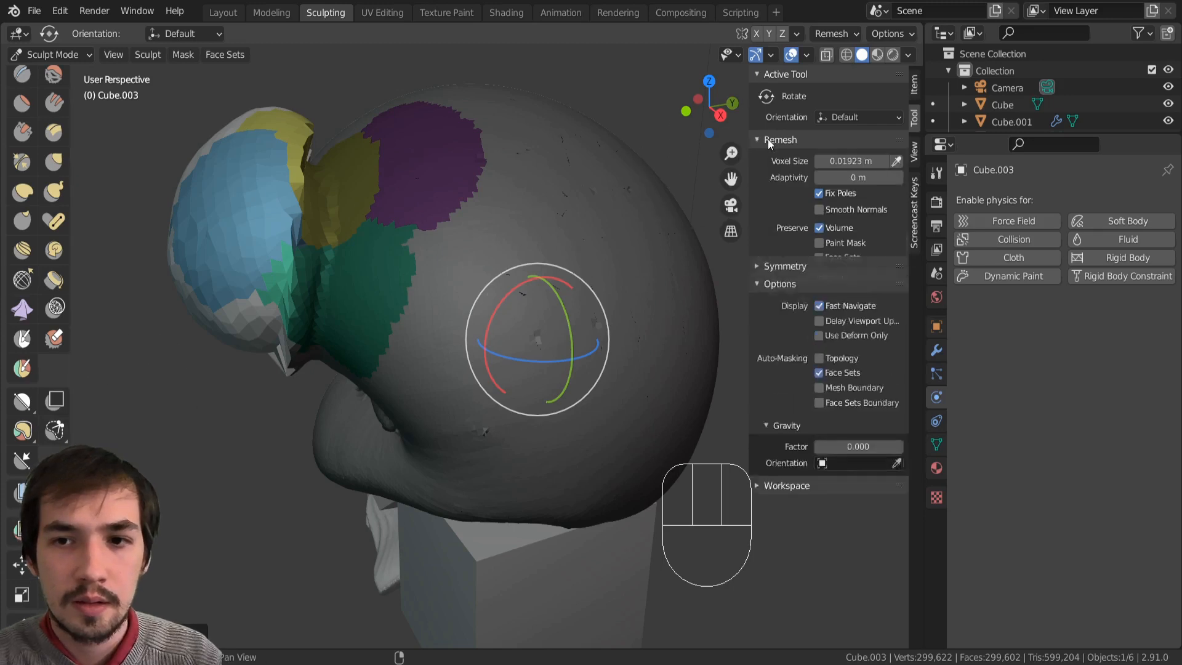
pyautogui.click(762, 140)
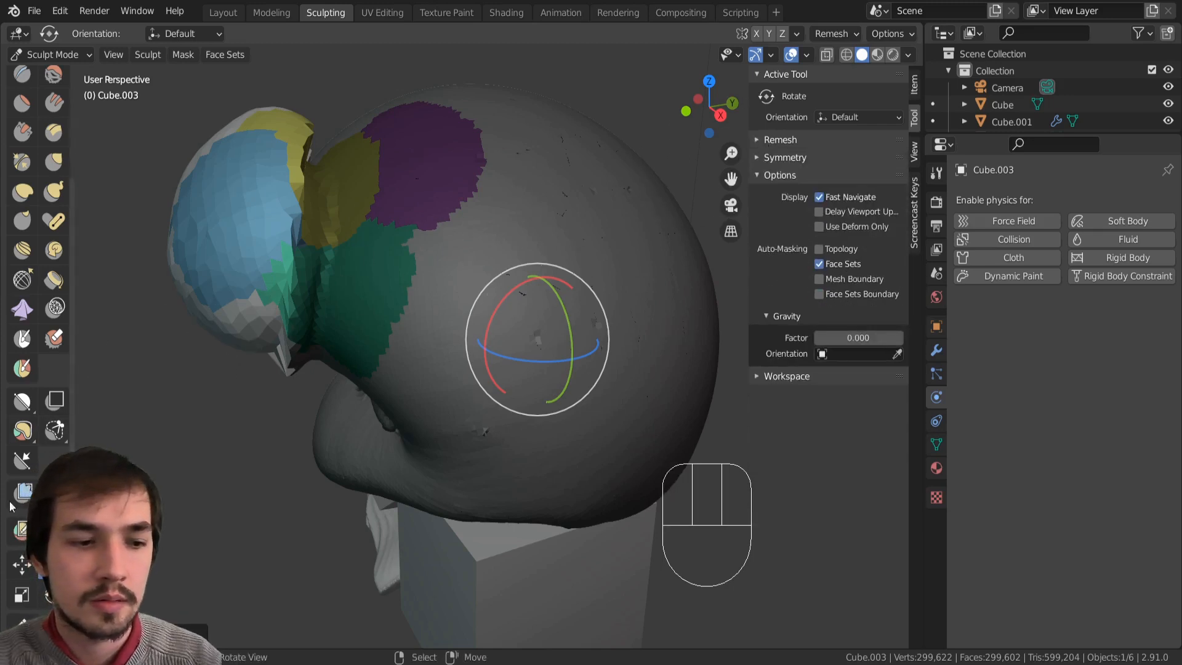
pyautogui.click(31, 594)
pyautogui.moveTo(234, 240); pyautogui.dragTo(153, 335)
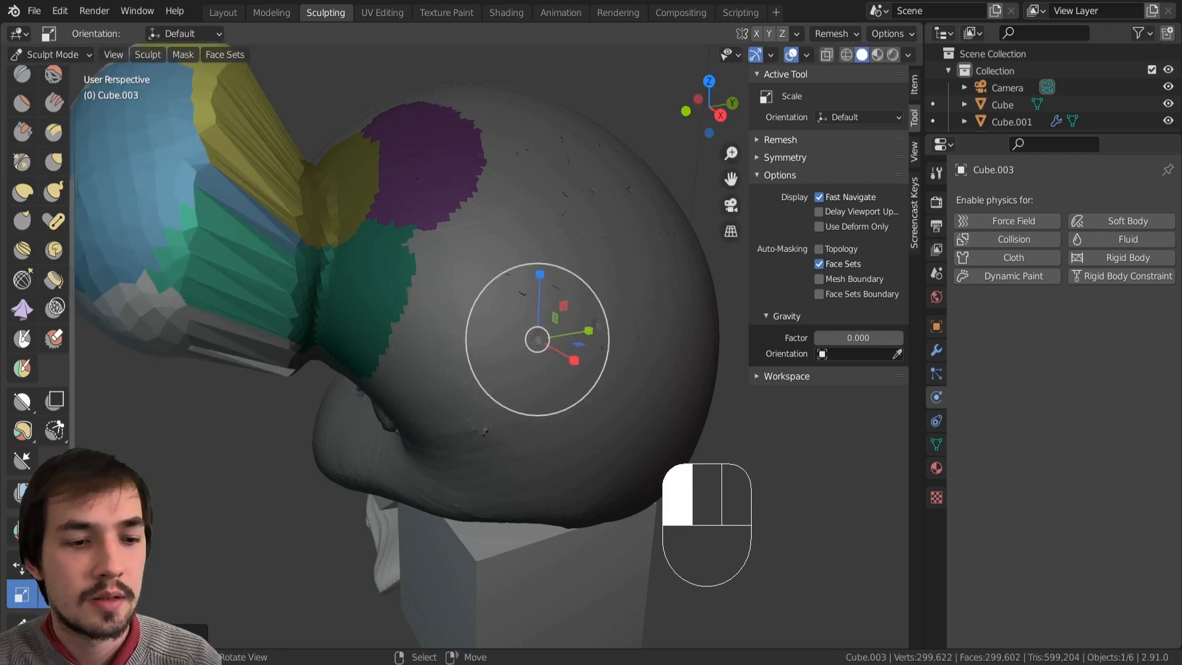
# Step: Adjust the unmasked bulge's position and shape with the combined Transform tool
pyautogui.click(54, 595)
pyautogui.moveTo(283, 275)
pyautogui.mouseDown()
pyautogui.moveTo(316, 283)
pyautogui.moveTo(277, 278)
pyautogui.mouseUp()
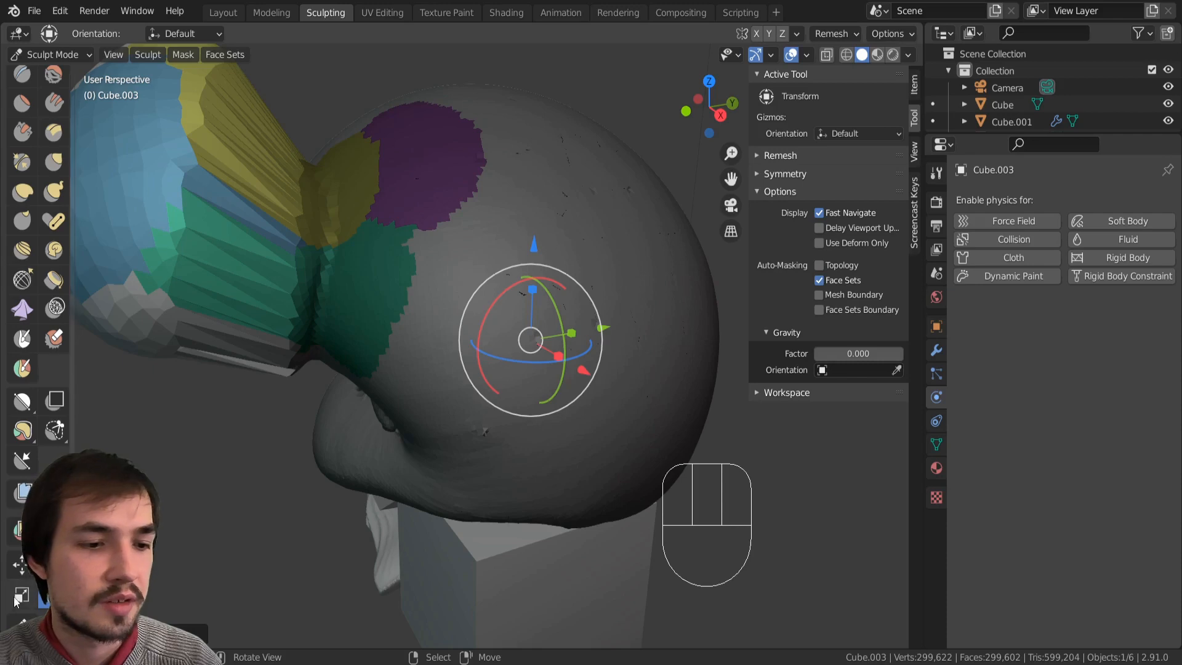
pyautogui.moveTo(532, 340)
pyautogui.mouseDown()
pyautogui.moveTo(474, 339)
pyautogui.moveTo(528, 351)
pyautogui.moveTo(607, 343)
pyautogui.moveTo(536, 383)
pyautogui.moveTo(588, 313)
pyautogui.moveTo(548, 206)
pyautogui.moveTo(471, 176)
pyautogui.moveTo(390, 274)
pyautogui.moveTo(594, 427)
pyautogui.moveTo(491, 271)
pyautogui.moveTo(515, 343)
pyautogui.moveTo(490, 298)
pyautogui.moveTo(514, 225)
pyautogui.moveTo(602, 303)
pyautogui.moveTo(567, 316)
pyautogui.moveTo(570, 339)
pyautogui.mouseUp()
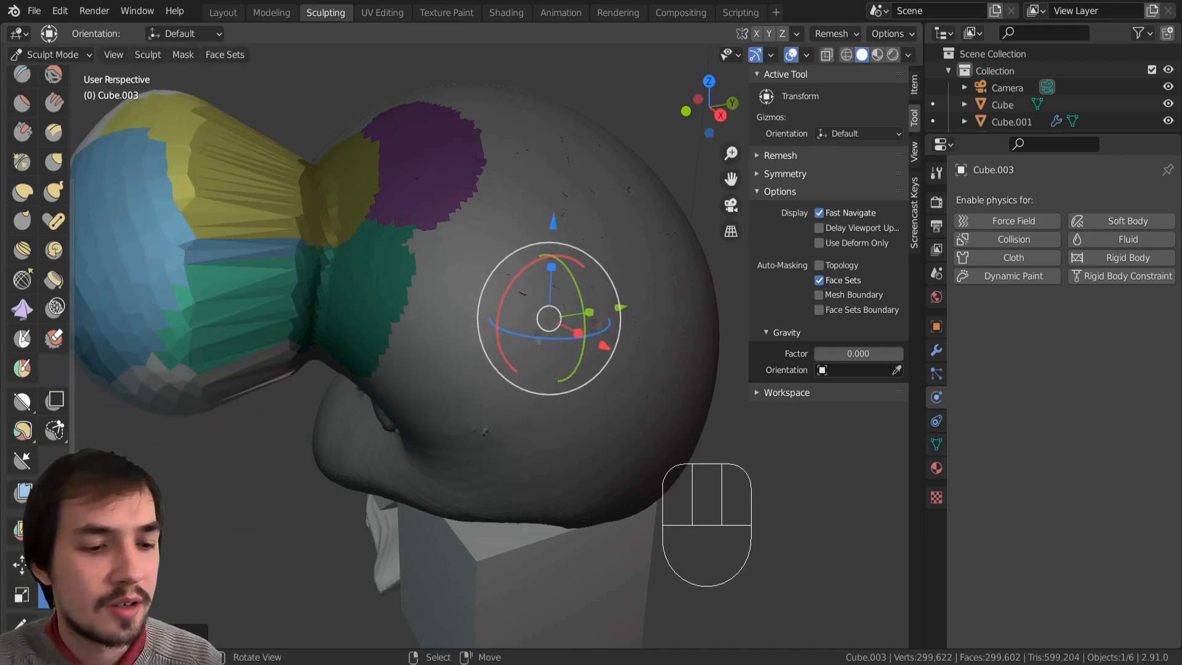
# Step: Activate the Annotate tool, draw test strokes over the ball and enable the Annotations viewport overlay
pyautogui.click(20, 622)
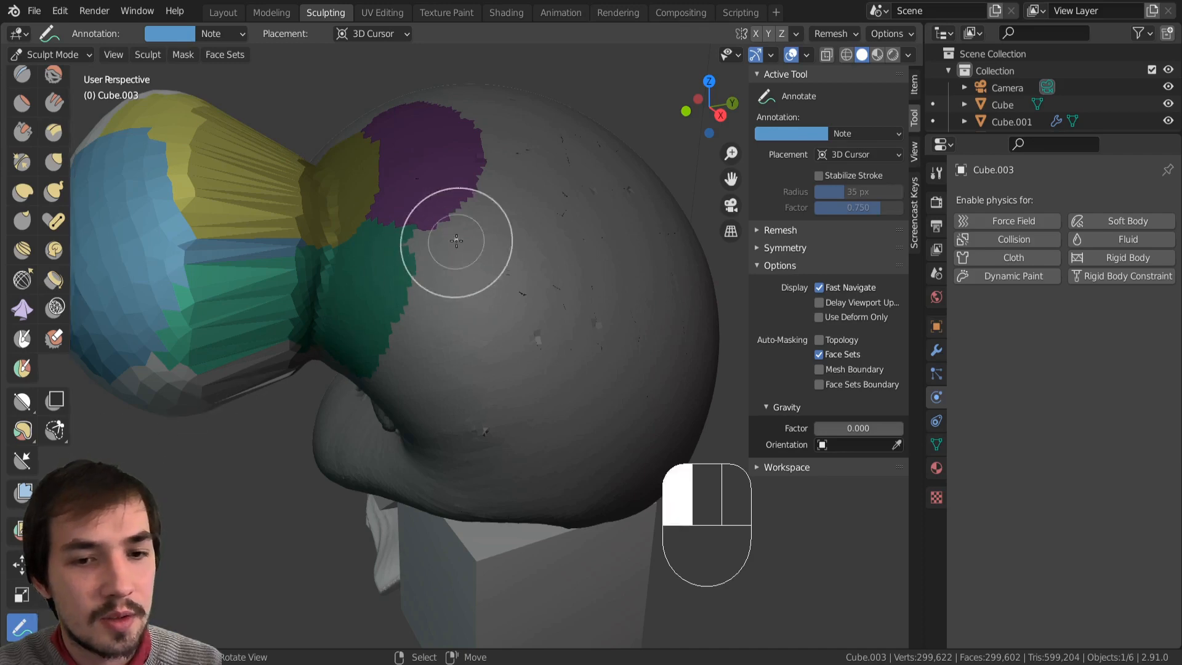
pyautogui.moveTo(396, 338); pyautogui.dragTo(505, 290, button='middle')
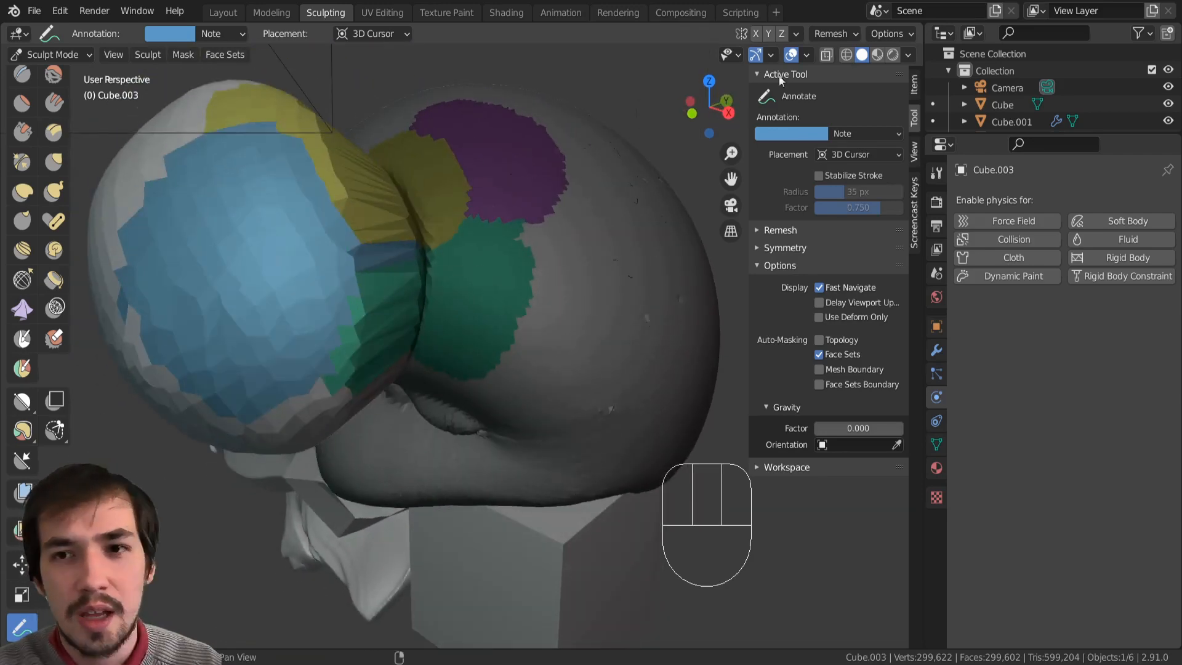
pyautogui.click(808, 53)
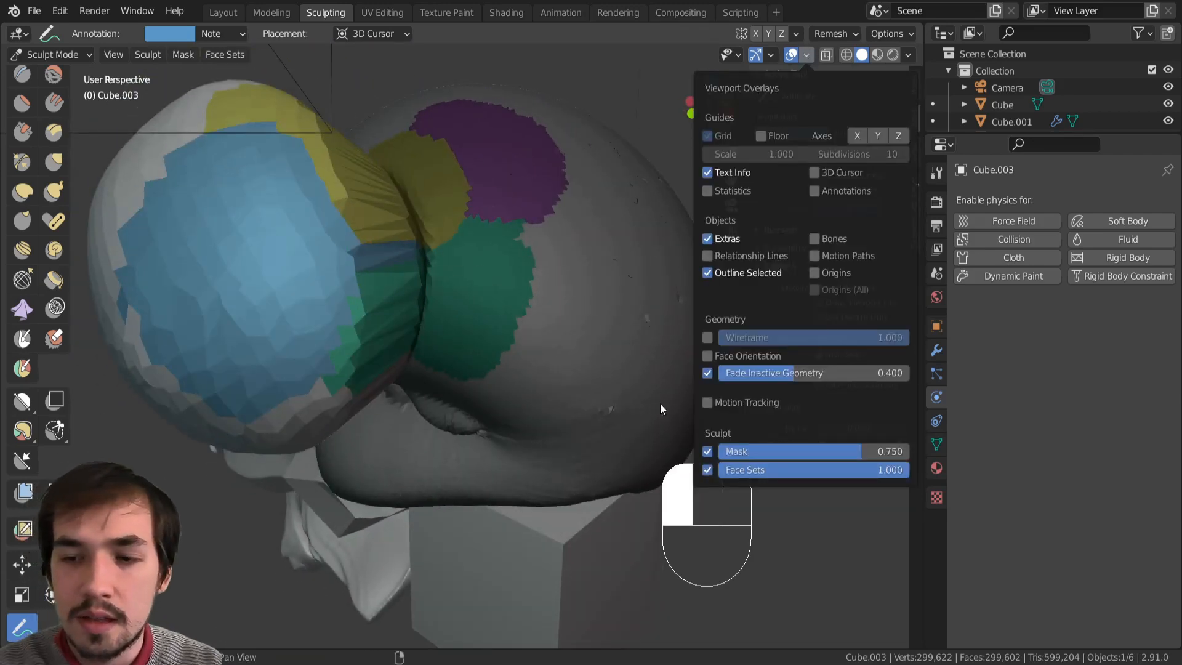
pyautogui.click(814, 191)
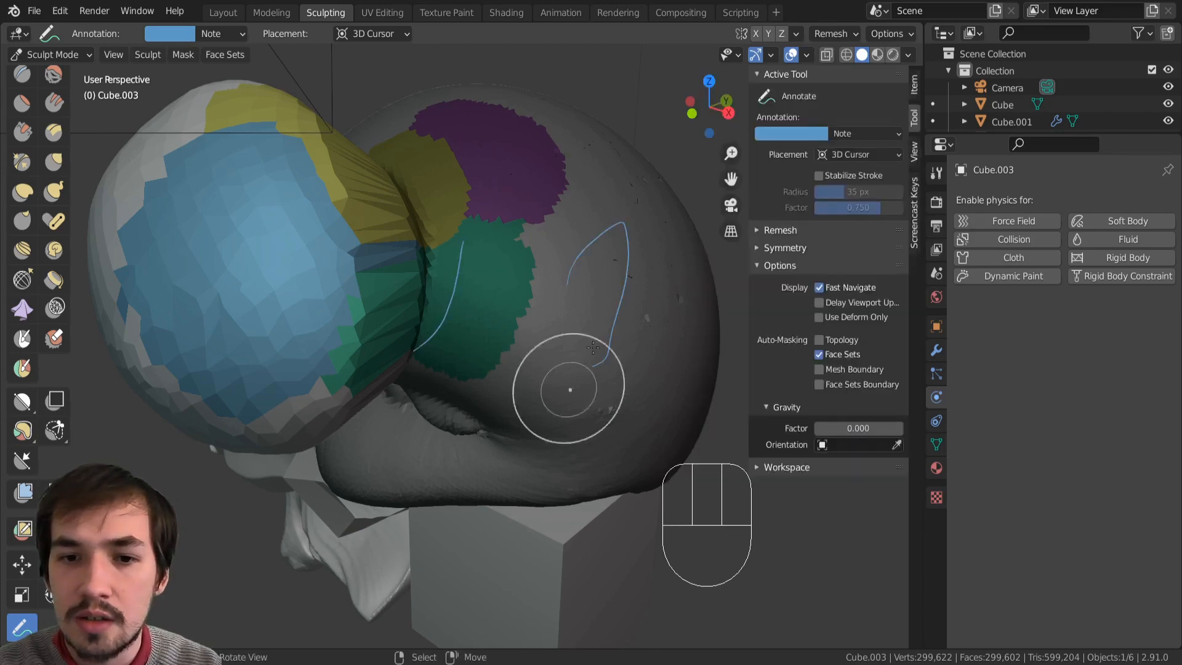
# Step: Draw wavy lines, circles and smiley faces over the ball from several view angles, keeping the 3D Cursor annotation placement
pyautogui.moveTo(534, 293); pyautogui.dragTo(574, 246, button='middle')
pyautogui.moveTo(574, 245); pyautogui.dragTo(271, 265)
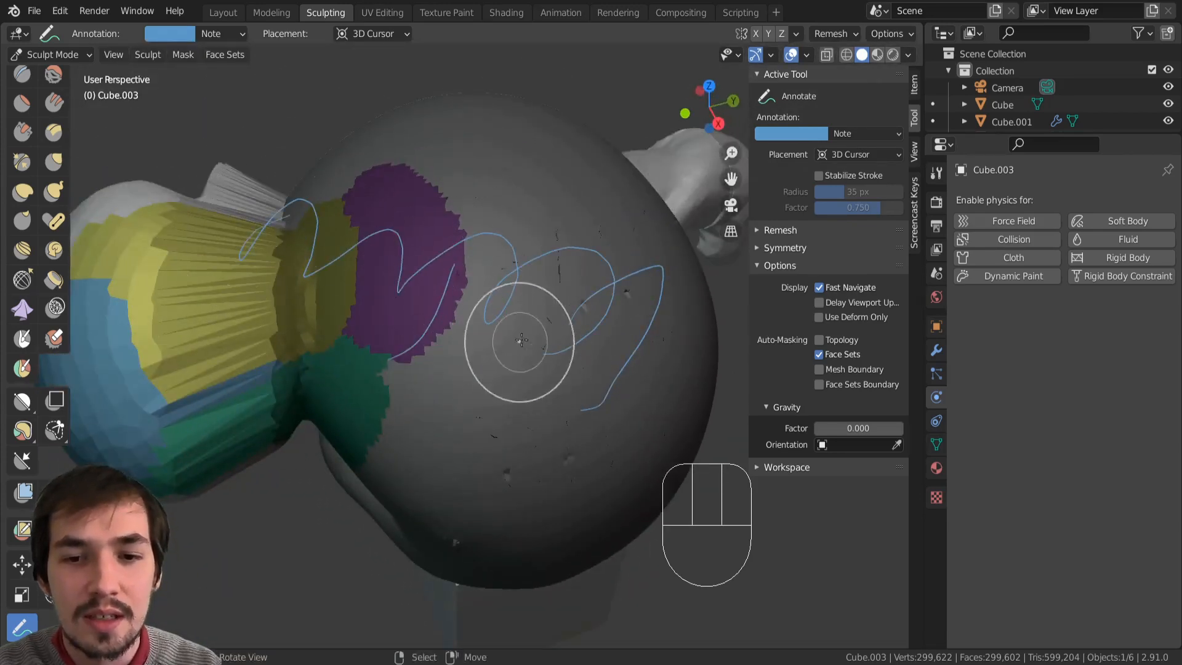
pyautogui.moveTo(518, 338)
pyautogui.mouseDown(button='middle')
pyautogui.moveTo(333, 277)
pyautogui.moveTo(493, 265)
pyautogui.moveTo(471, 212)
pyautogui.moveTo(458, 224)
pyautogui.mouseUp(button='middle')
pyautogui.moveTo(441, 260)
pyautogui.mouseDown()
pyautogui.moveTo(397, 339)
pyautogui.moveTo(321, 347)
pyautogui.mouseUp()
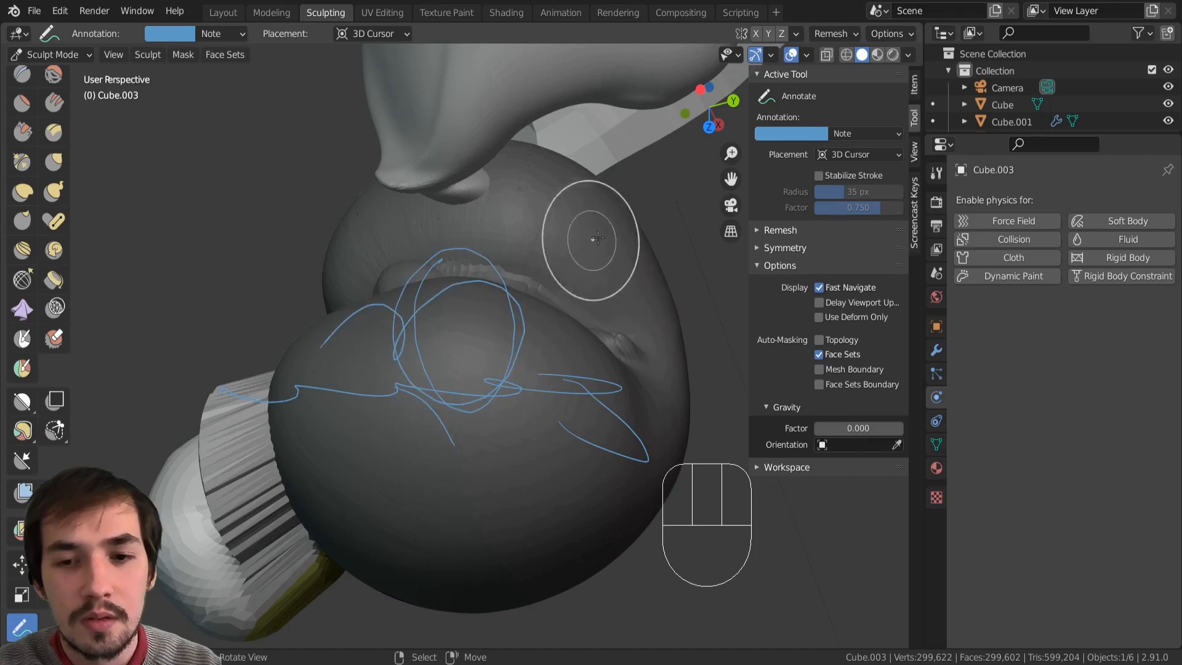
pyautogui.moveTo(621, 232); pyautogui.dragTo(566, 236)
pyautogui.moveTo(599, 242); pyautogui.dragTo(599, 251)
pyautogui.moveTo(624, 237); pyautogui.dragTo(618, 271)
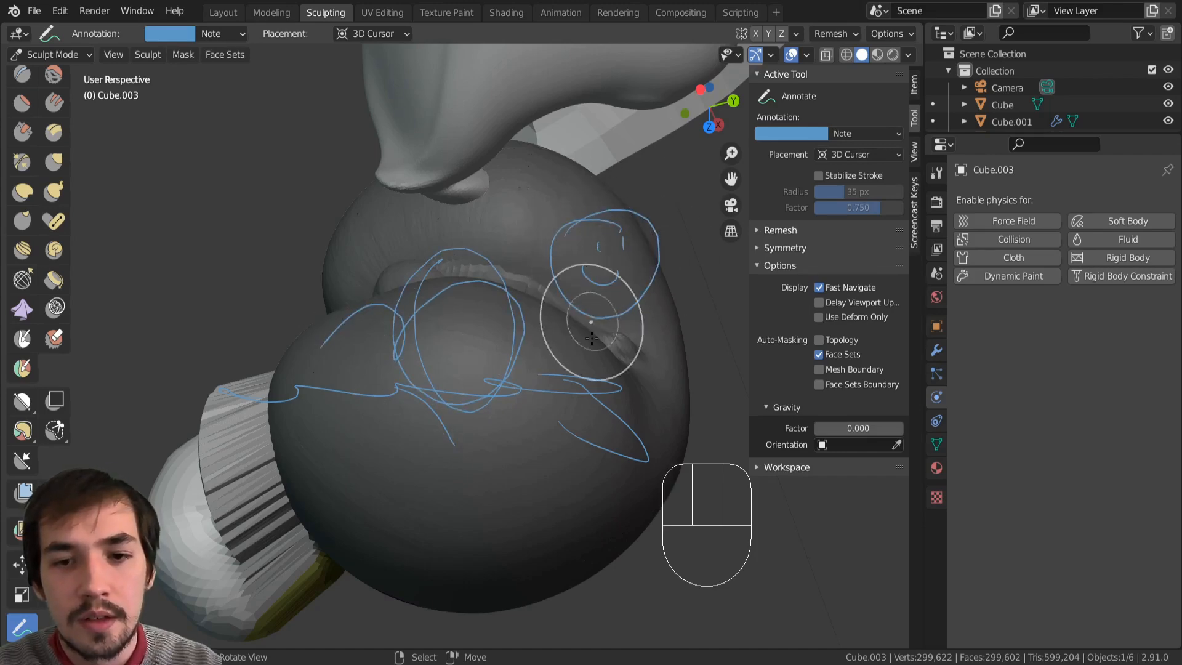
pyautogui.moveTo(591, 379)
pyautogui.mouseDown(button='middle')
pyautogui.moveTo(557, 275)
pyautogui.moveTo(514, 256)
pyautogui.mouseUp(button='middle')
pyautogui.moveTo(482, 277)
pyautogui.mouseDown()
pyautogui.moveTo(506, 299)
pyautogui.moveTo(432, 185)
pyautogui.moveTo(492, 234)
pyautogui.mouseUp()
pyautogui.moveTo(431, 184)
pyautogui.mouseDown()
pyautogui.moveTo(505, 246)
pyautogui.moveTo(380, 269)
pyautogui.mouseUp()
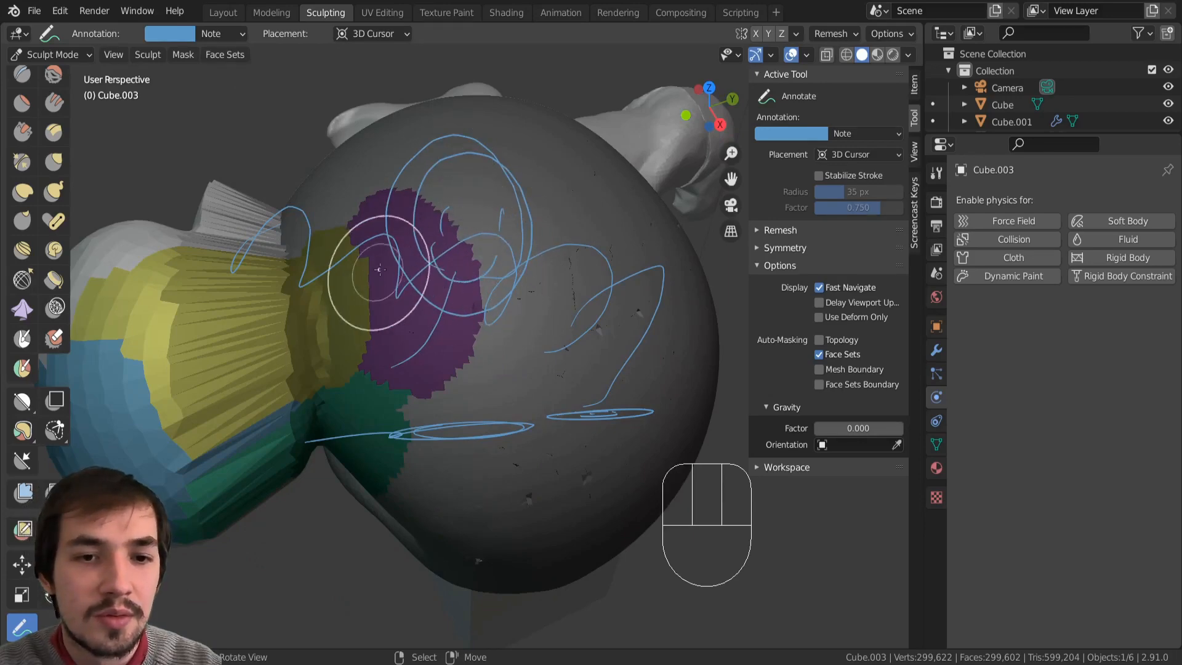
pyautogui.moveTo(380, 269); pyautogui.dragTo(158, 380, button='middle')
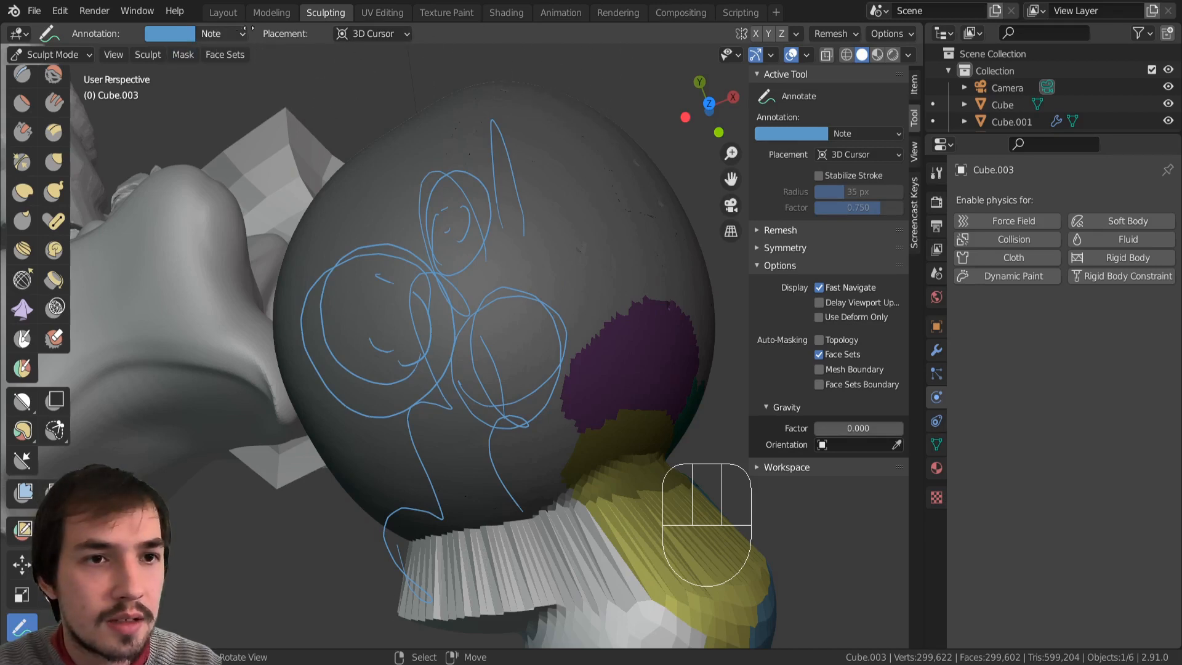
# Step: Set the annotation placement to Surface and draw freehand strokes on the ball mesh
pyautogui.click(364, 33)
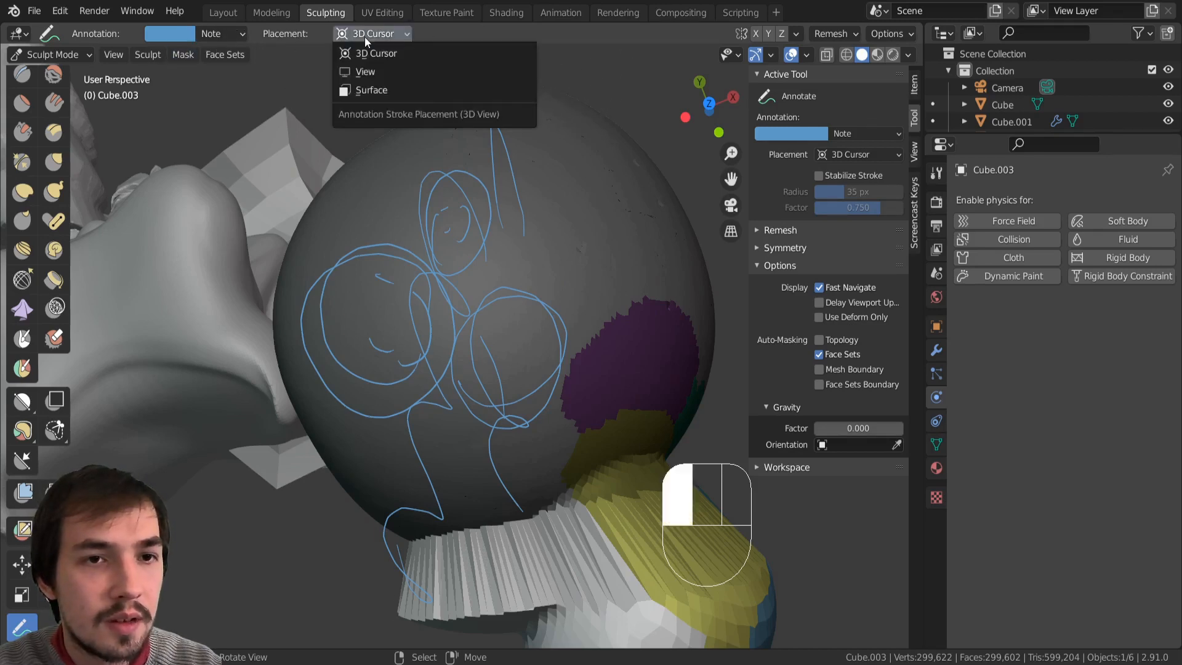
pyautogui.click(369, 91)
pyautogui.moveTo(432, 277); pyautogui.dragTo(554, 369, button='middle')
pyautogui.moveTo(573, 394)
pyautogui.mouseDown()
pyautogui.moveTo(607, 361)
pyautogui.moveTo(577, 328)
pyautogui.moveTo(409, 263)
pyautogui.moveTo(330, 444)
pyautogui.moveTo(336, 432)
pyautogui.mouseUp()
pyautogui.moveTo(335, 431)
pyautogui.mouseDown(button='middle')
pyautogui.moveTo(345, 296)
pyautogui.moveTo(370, 256)
pyautogui.mouseUp(button='middle')
pyautogui.moveTo(370, 256)
pyautogui.mouseDown()
pyautogui.moveTo(471, 163)
pyautogui.moveTo(329, 197)
pyautogui.mouseUp()
pyautogui.moveTo(329, 197); pyautogui.dragTo(348, 209, button='middle')
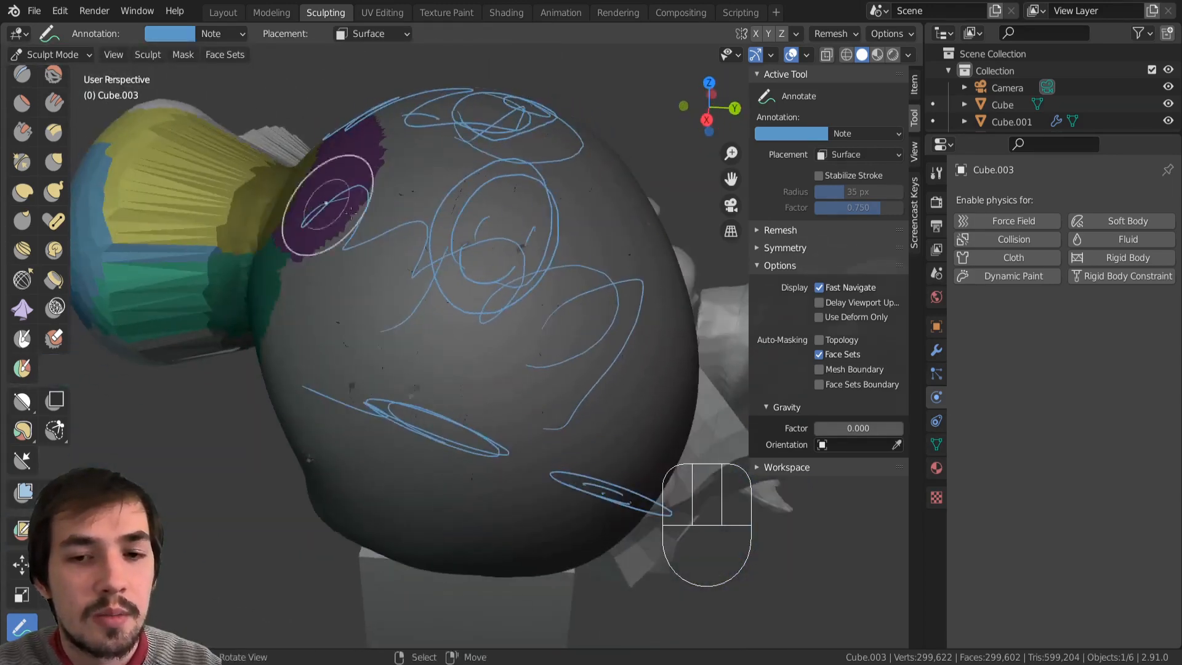
# Step: Draw more freehand surface annotations across the bulge and its junction with the ball from different sides
pyautogui.moveTo(332, 252); pyautogui.dragTo(288, 267, button='middle')
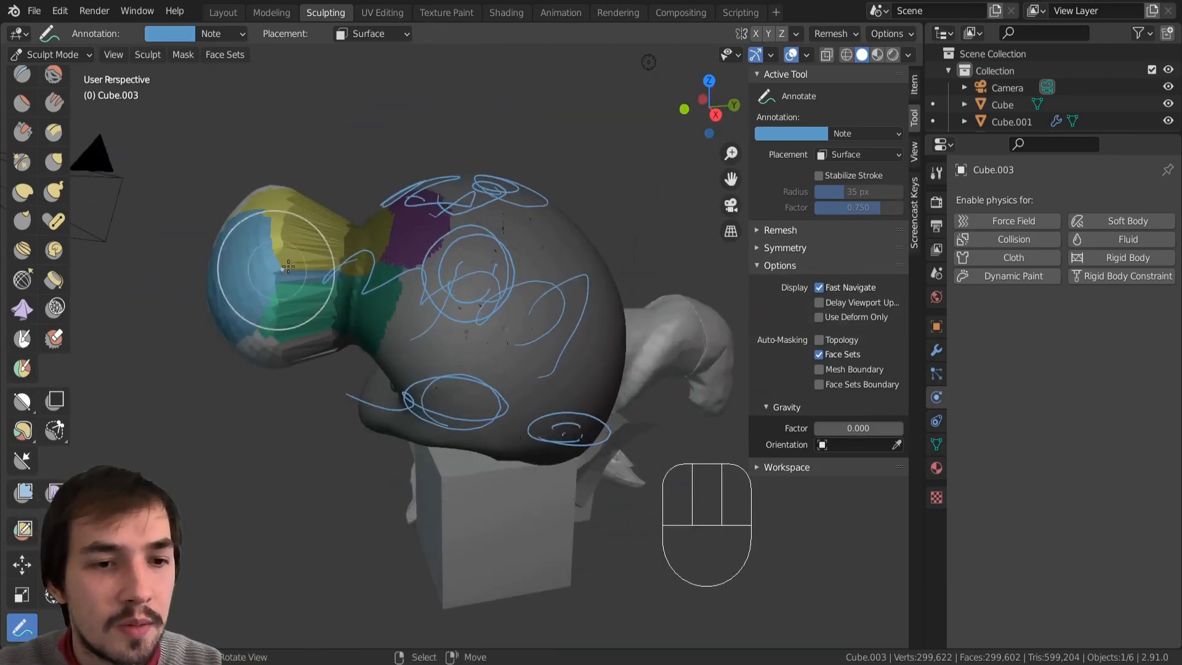
pyautogui.click(216, 258)
pyautogui.moveTo(217, 257); pyautogui.dragTo(317, 250, button='middle')
pyautogui.moveTo(316, 250); pyautogui.dragTo(431, 308)
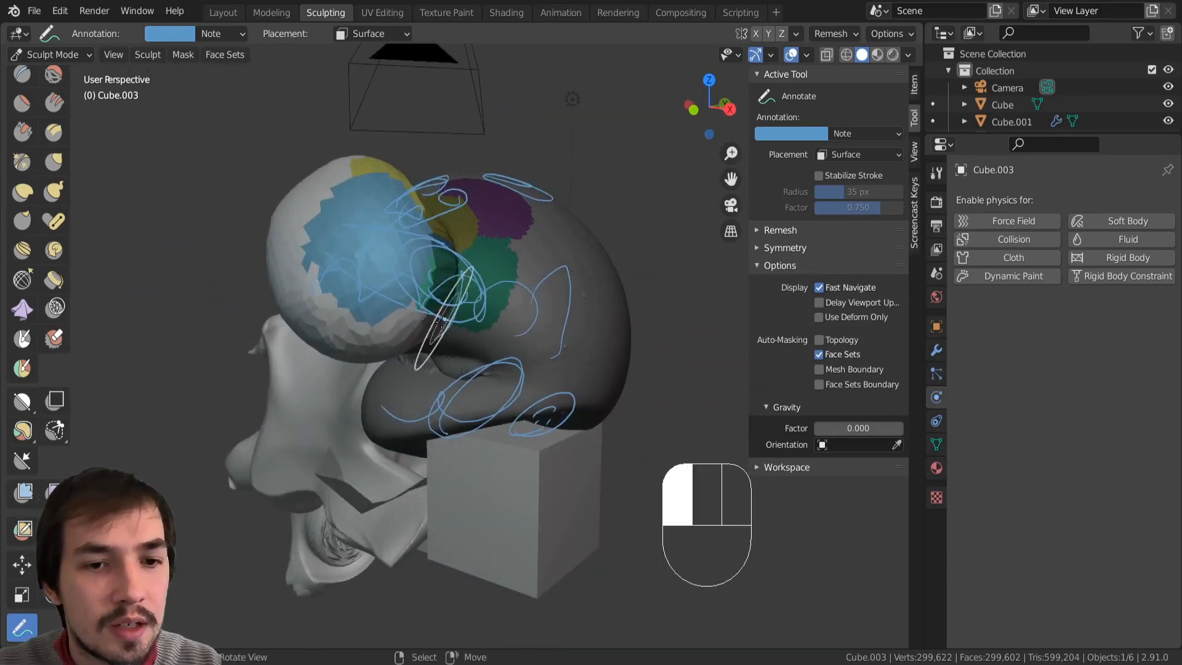
pyautogui.moveTo(345, 296); pyautogui.dragTo(377, 354)
pyautogui.moveTo(377, 354); pyautogui.dragTo(440, 260, button='middle')
pyautogui.moveTo(440, 260); pyautogui.dragTo(523, 321)
pyautogui.moveTo(523, 246); pyautogui.dragTo(531, 220)
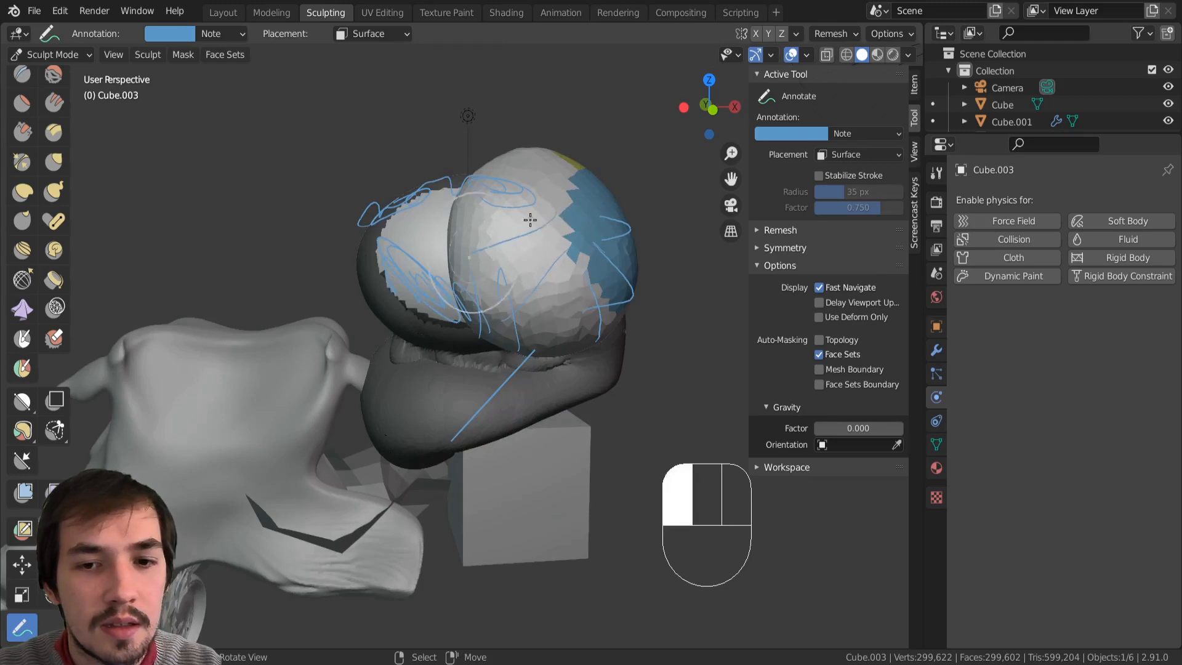
pyautogui.moveTo(536, 197); pyautogui.dragTo(555, 311, button='middle')
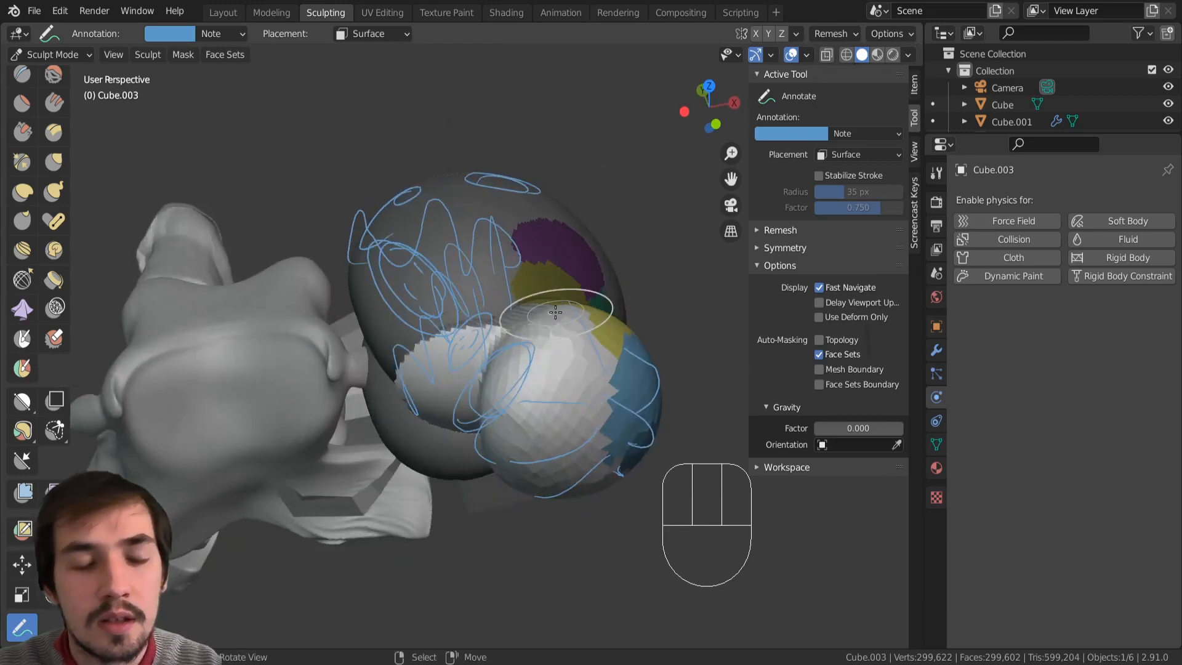